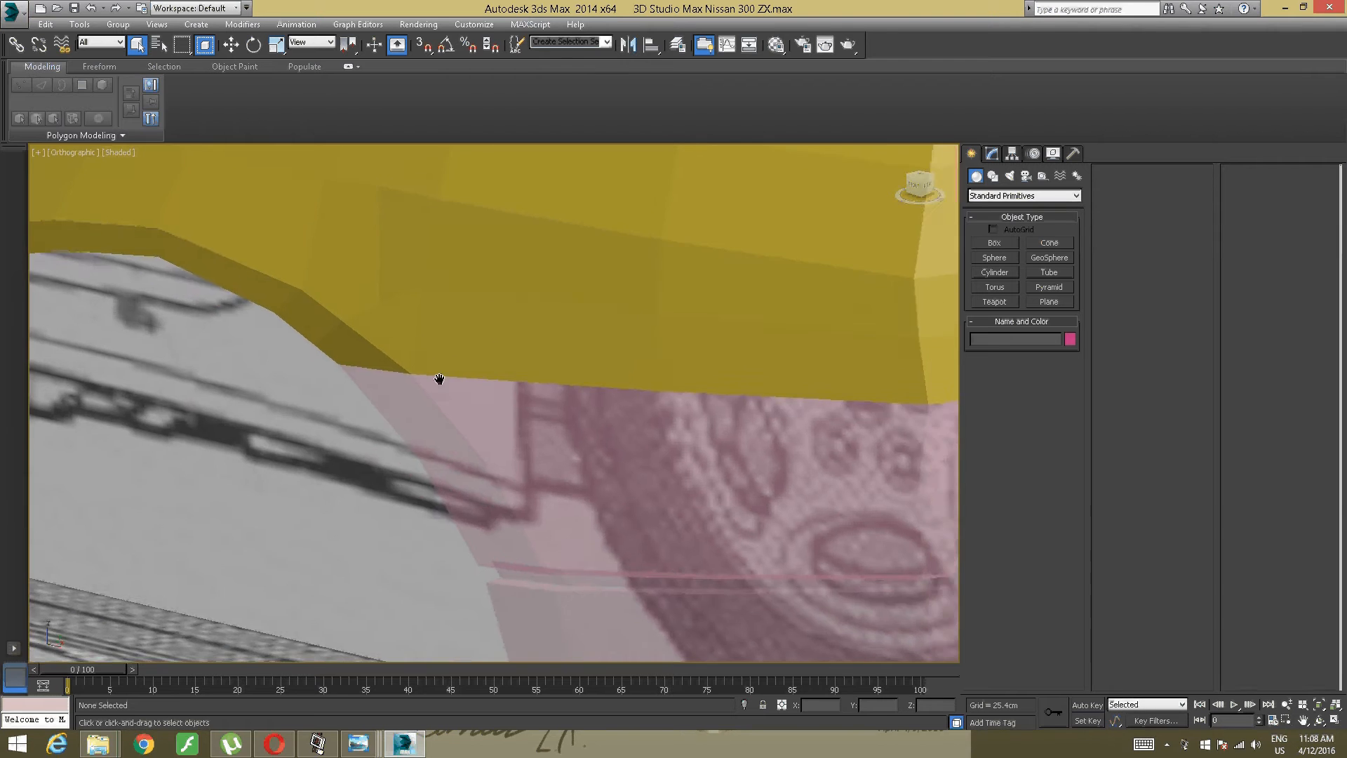
Step: Examine the yellow rear quarter and tail panels and the pink bumper against the blueprints from several angles
scroll(253, 451, down, 1)
alt+middle_drag(442, 407, 848, 340)
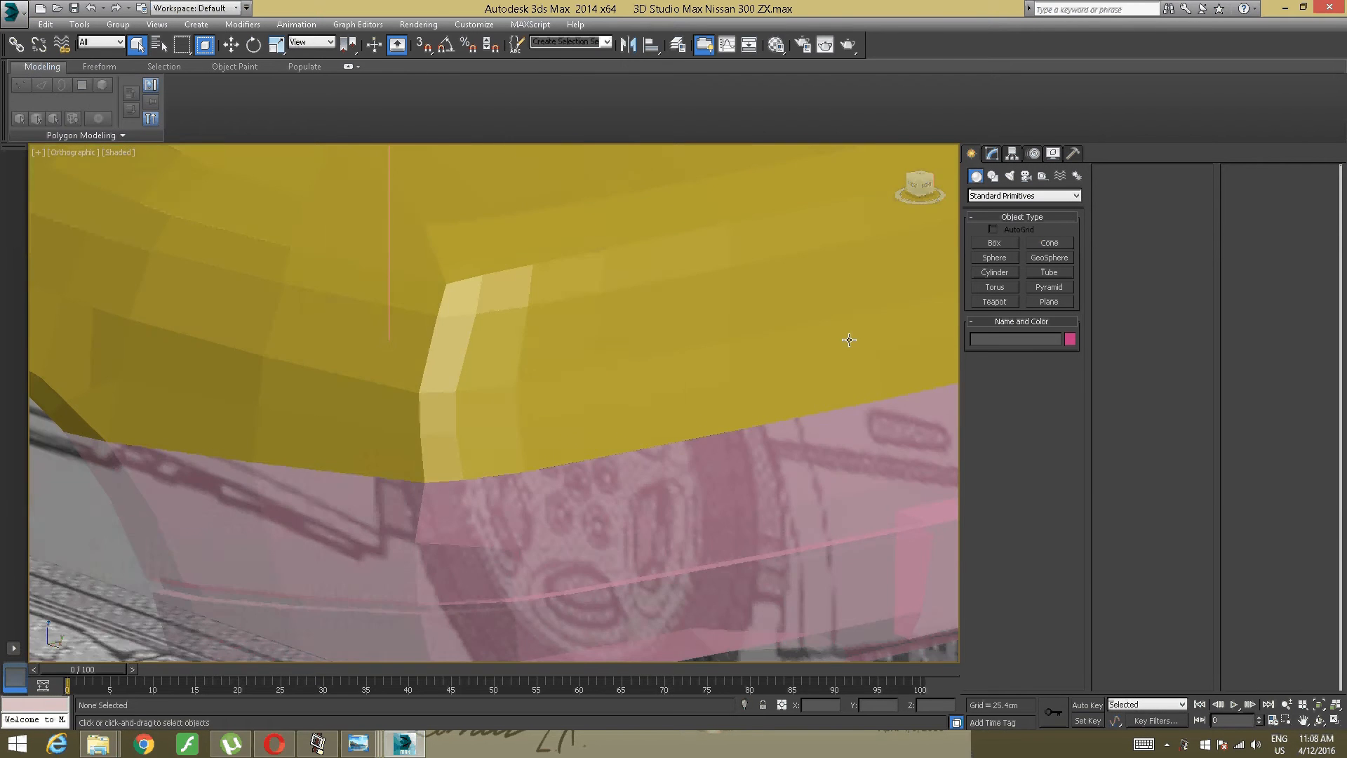
scroll(806, 349, down, 2)
scroll(538, 470, down, 3)
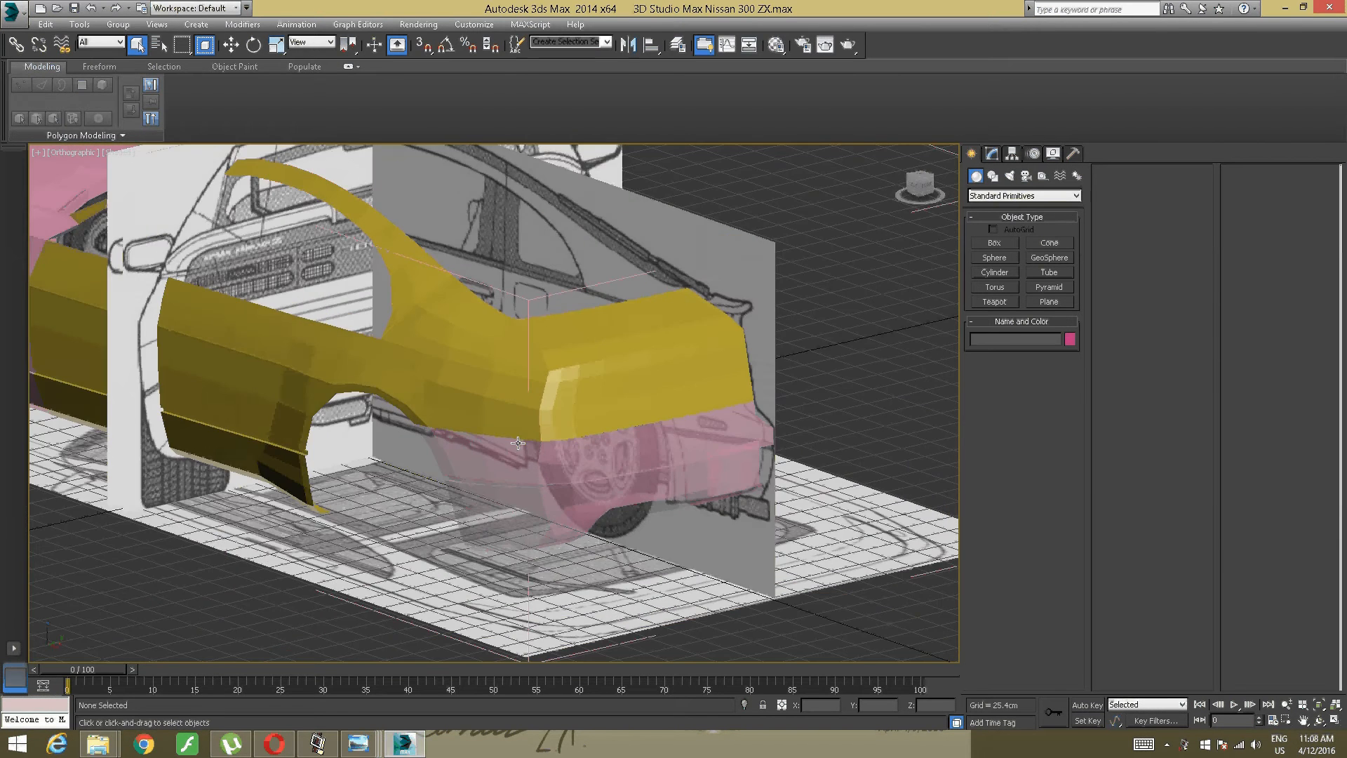
scroll(518, 442, up, 6)
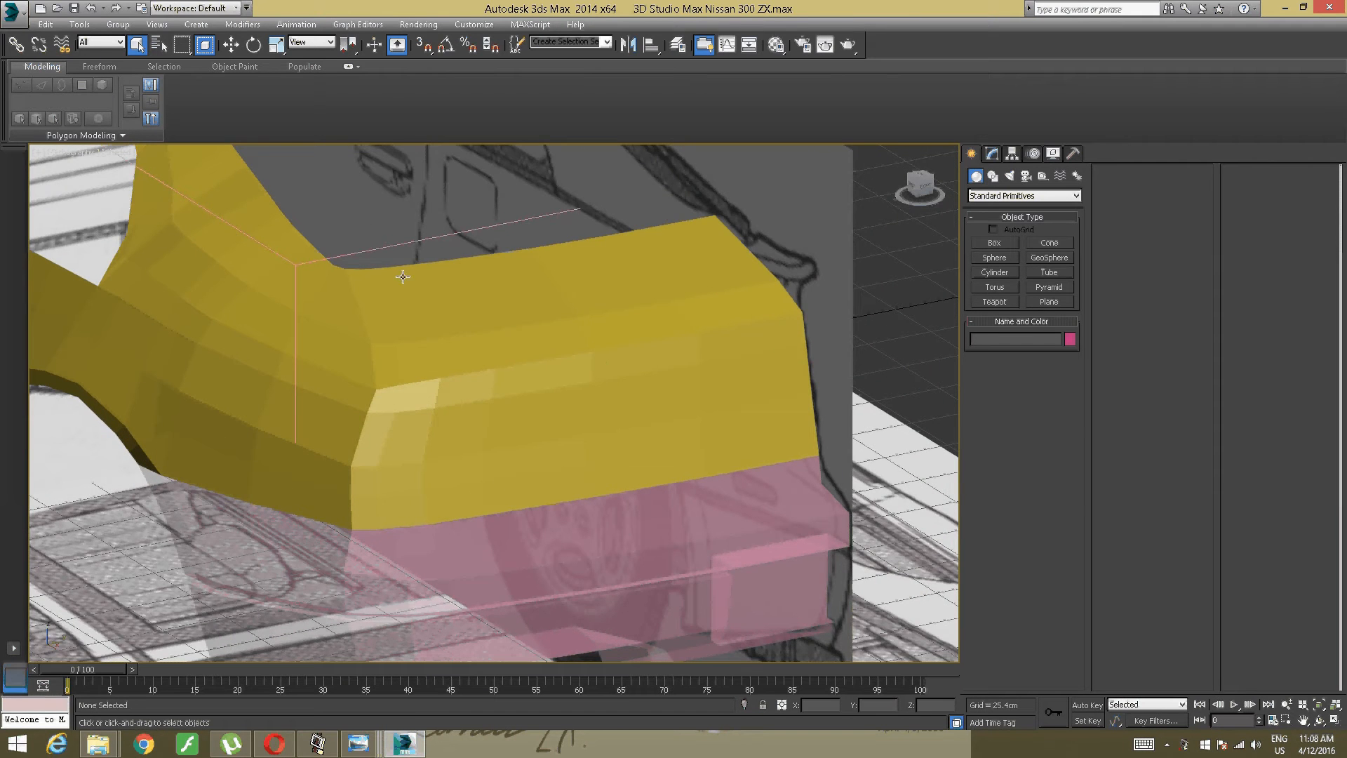
alt+middle_drag(495, 346, 481, 361)
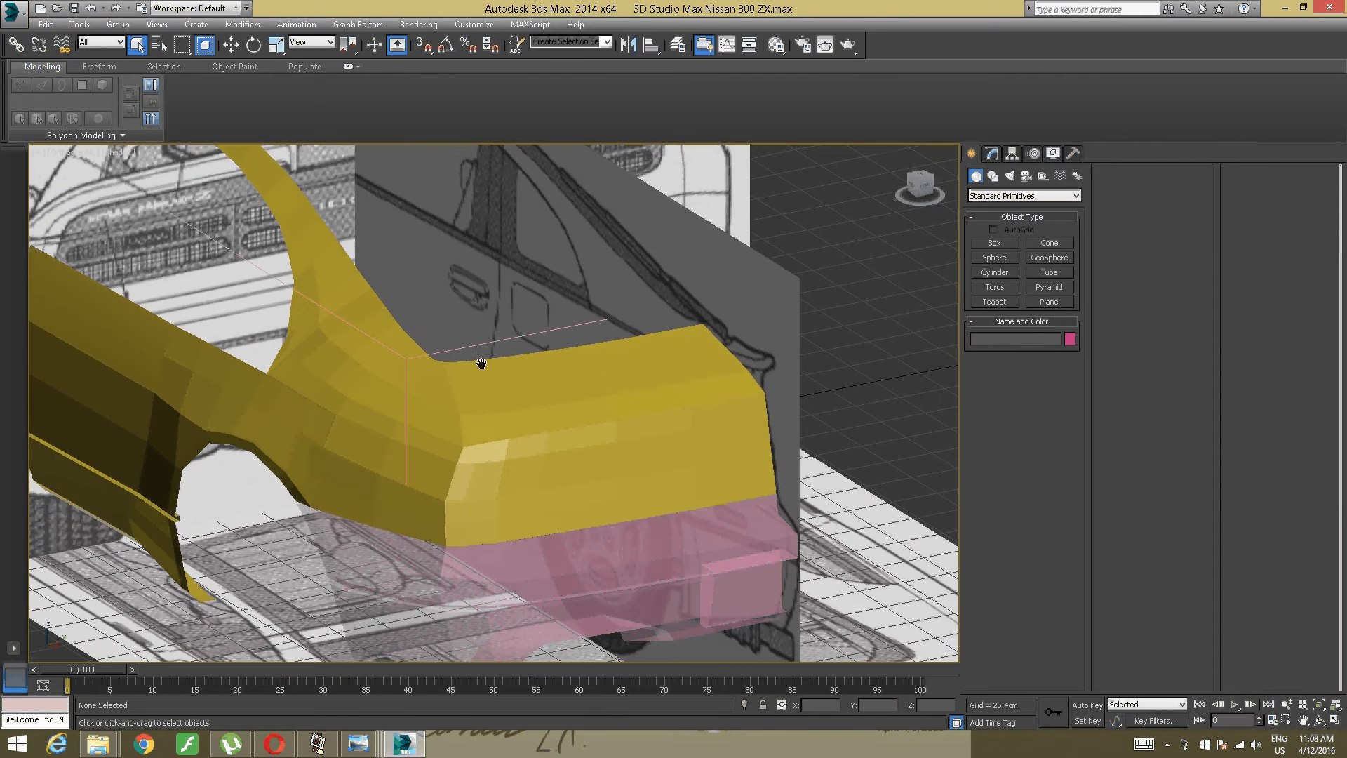
click(921, 204)
middle_drag(442, 315, 716, 299)
scroll(506, 315, up, 6)
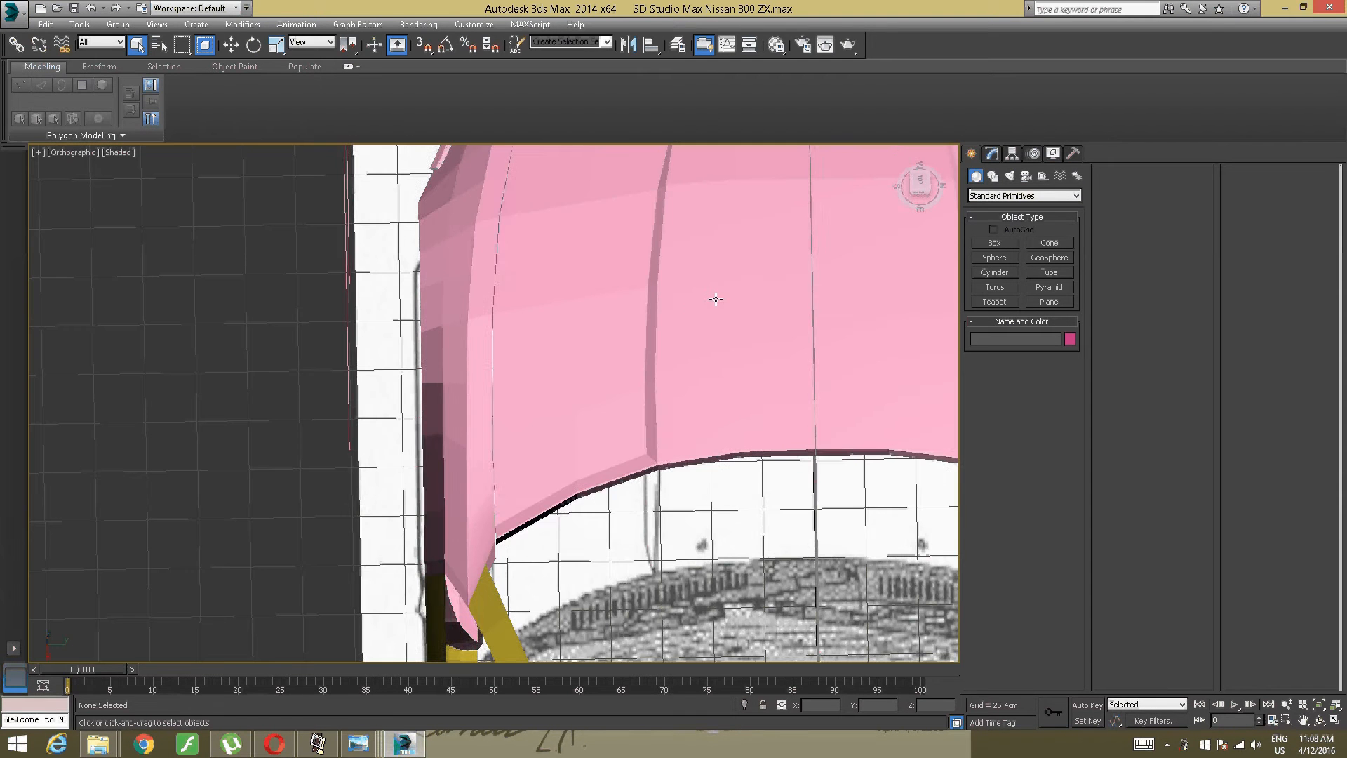
Step: From the top view, lower the visibility of the yellow panel around the rear window in its object properties
click(918, 182)
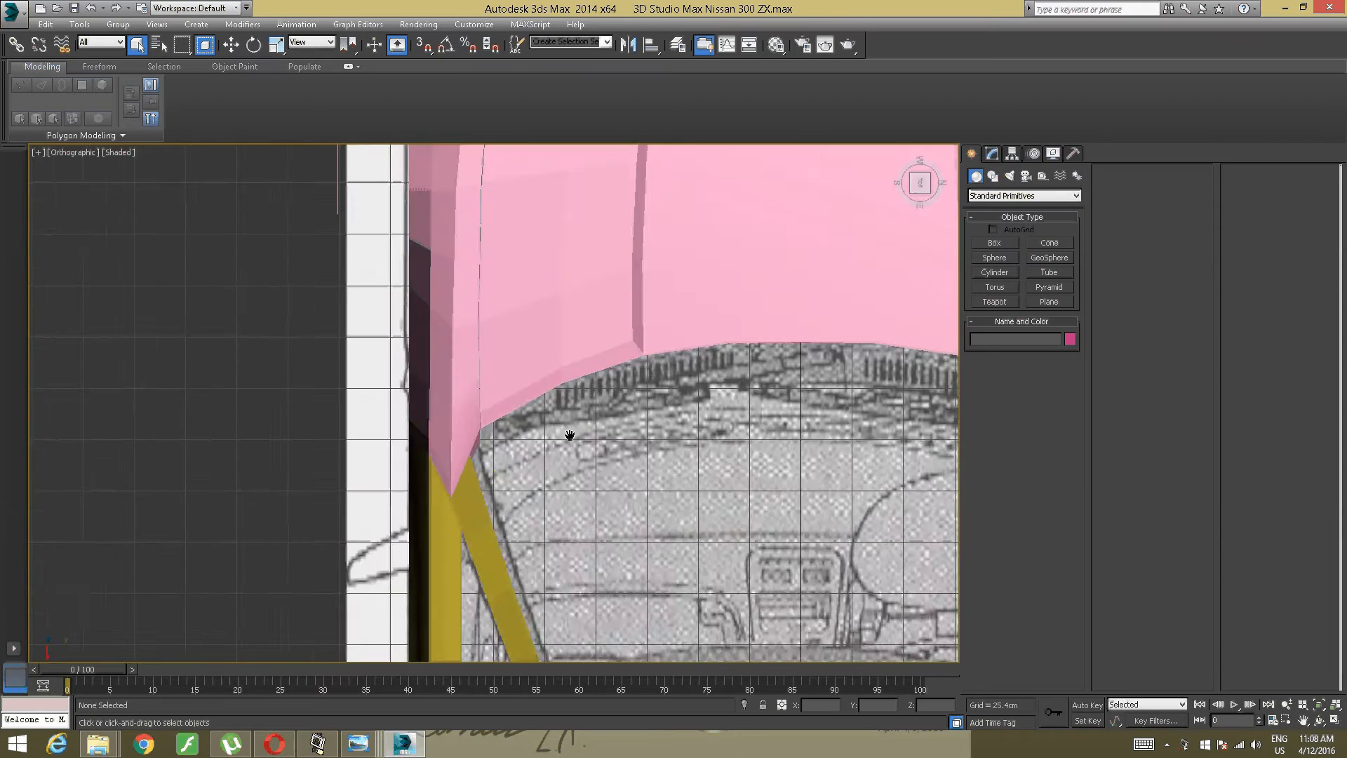
scroll(609, 416, up, 3)
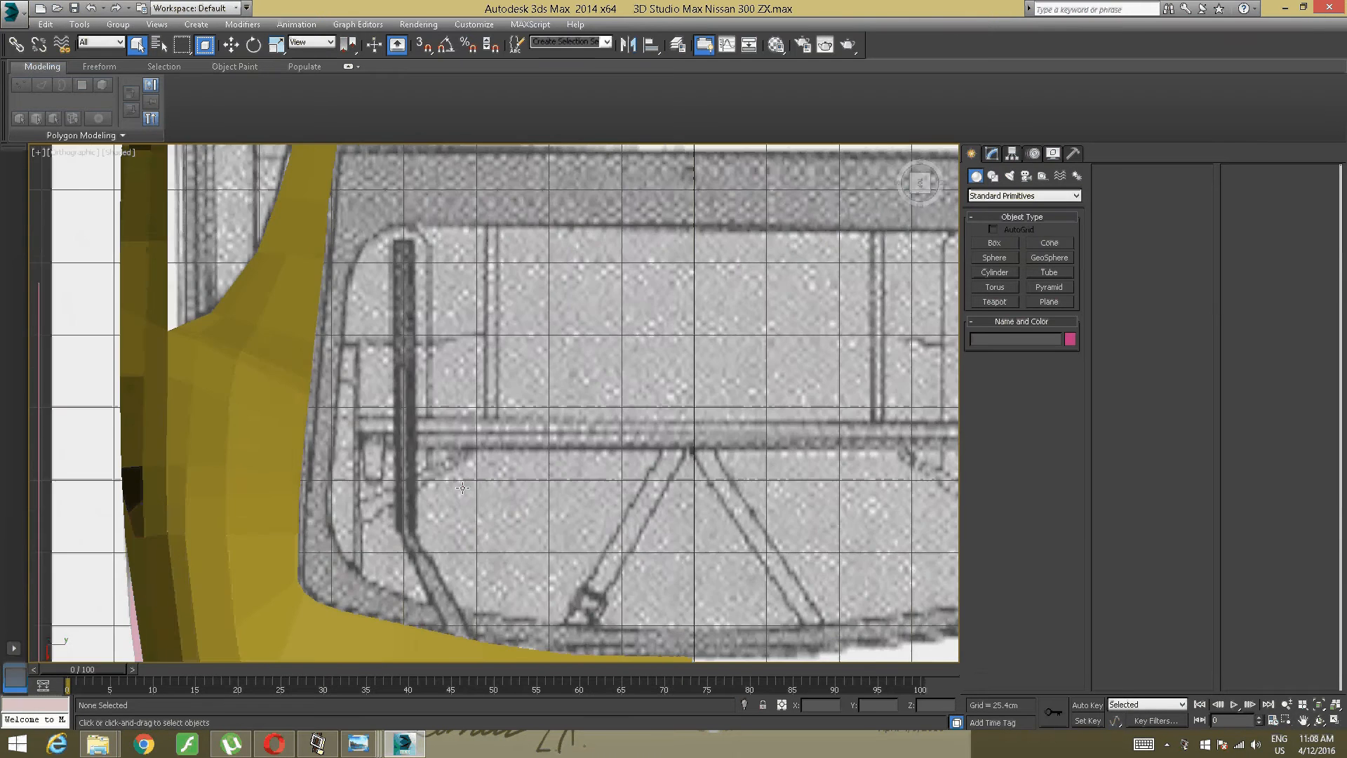
middle_drag(443, 507, 646, 261)
click(231, 45)
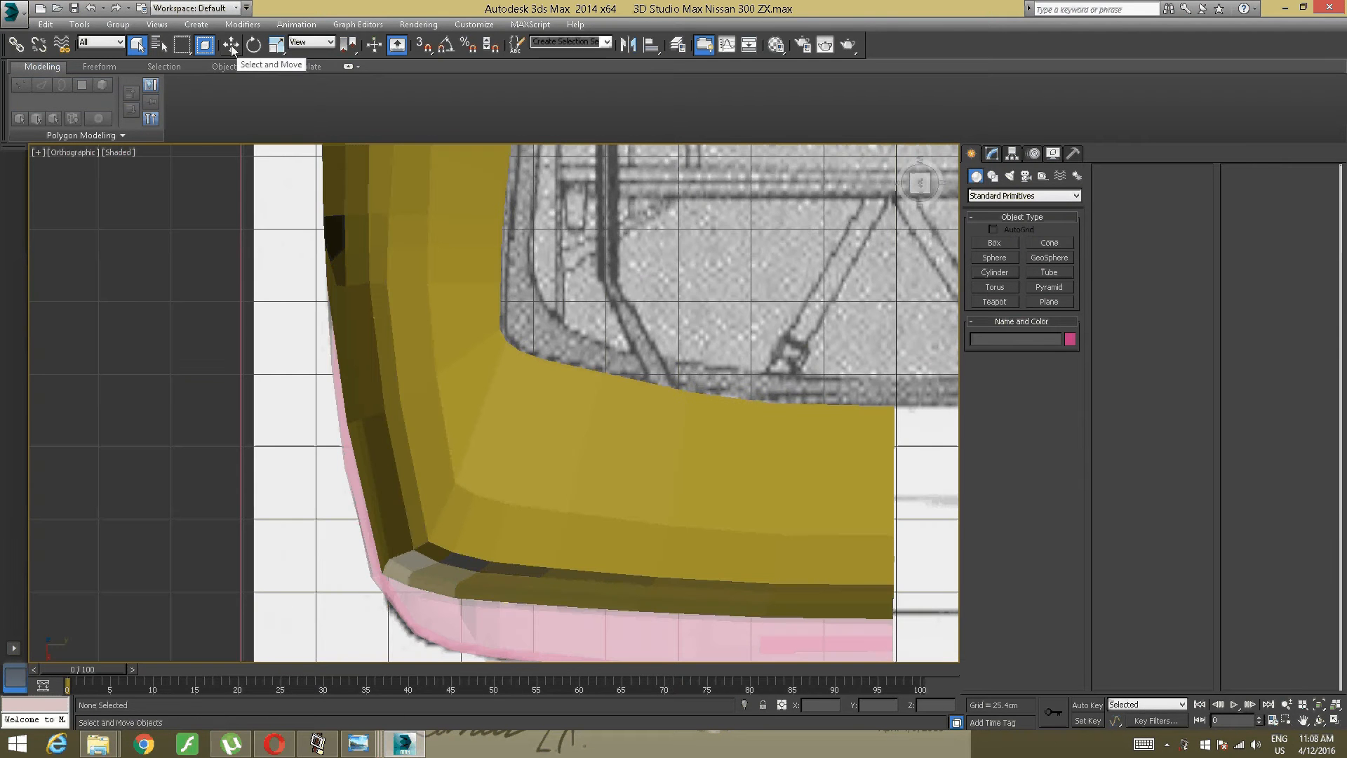
click(398, 333)
scroll(747, 374, up, 5)
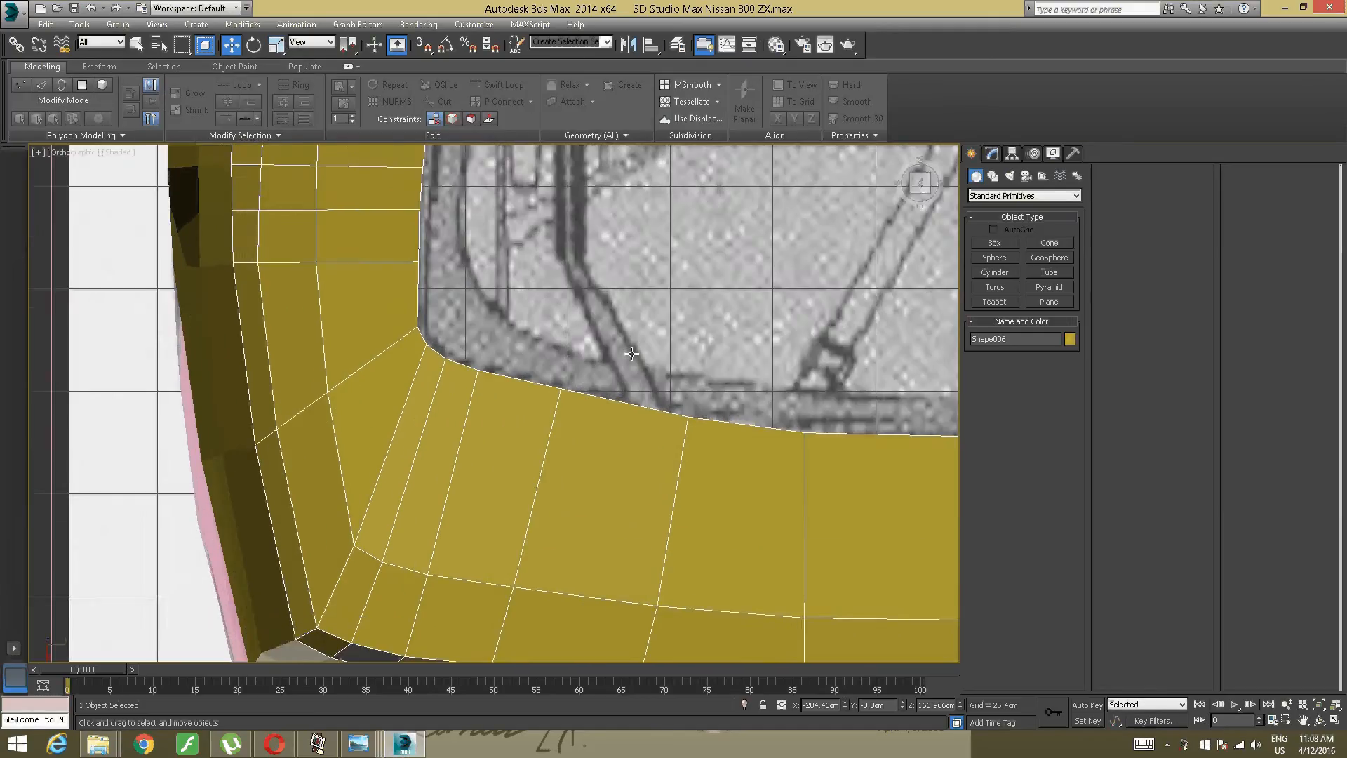
right_click(415, 449)
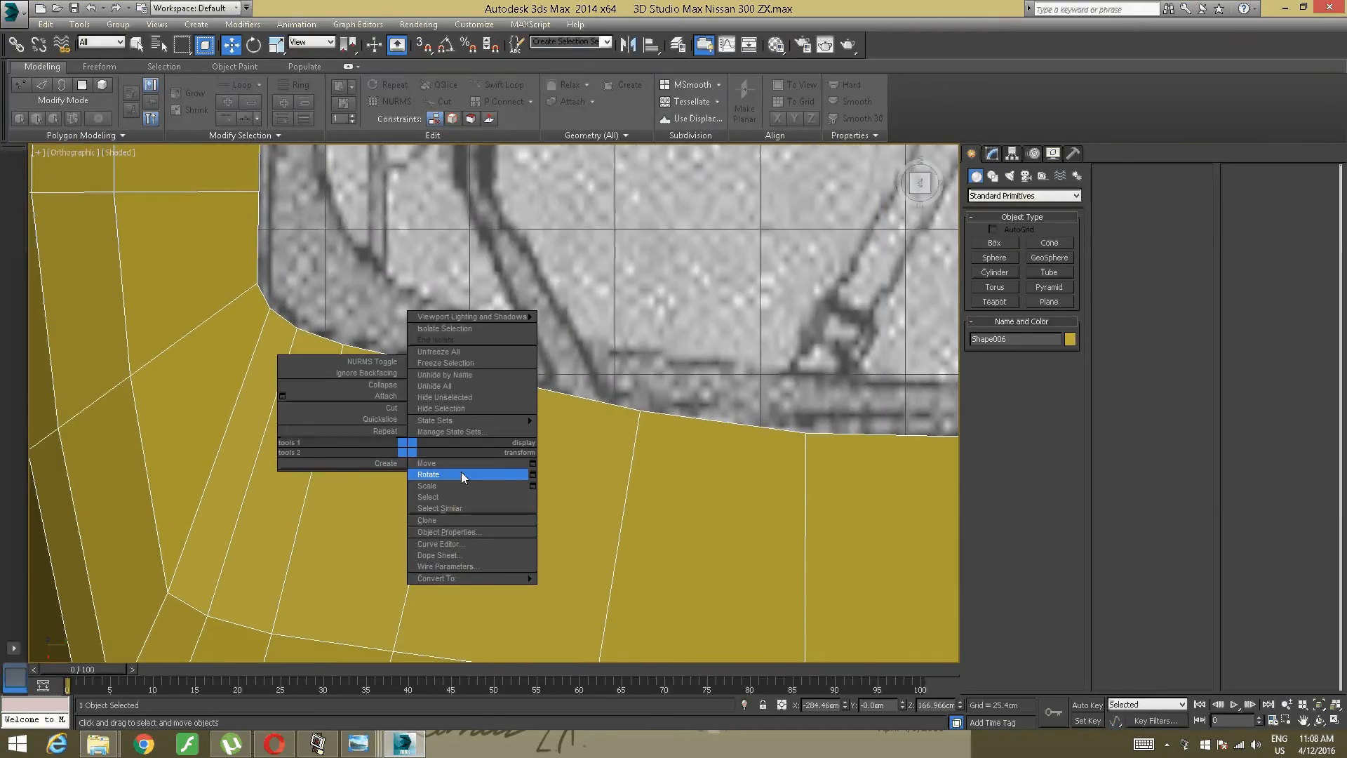
click(439, 532)
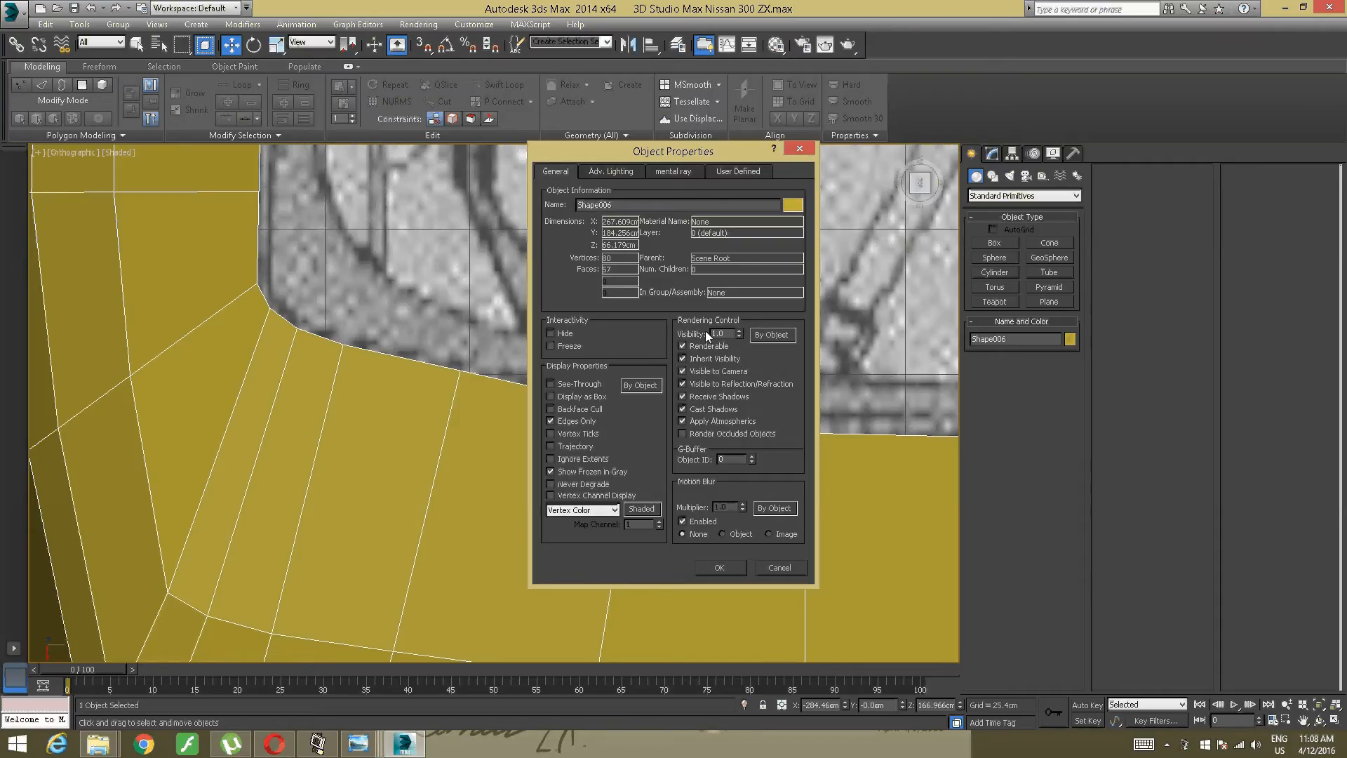
drag(740, 334, 742, 338)
click(720, 568)
scroll(554, 412, up, 2)
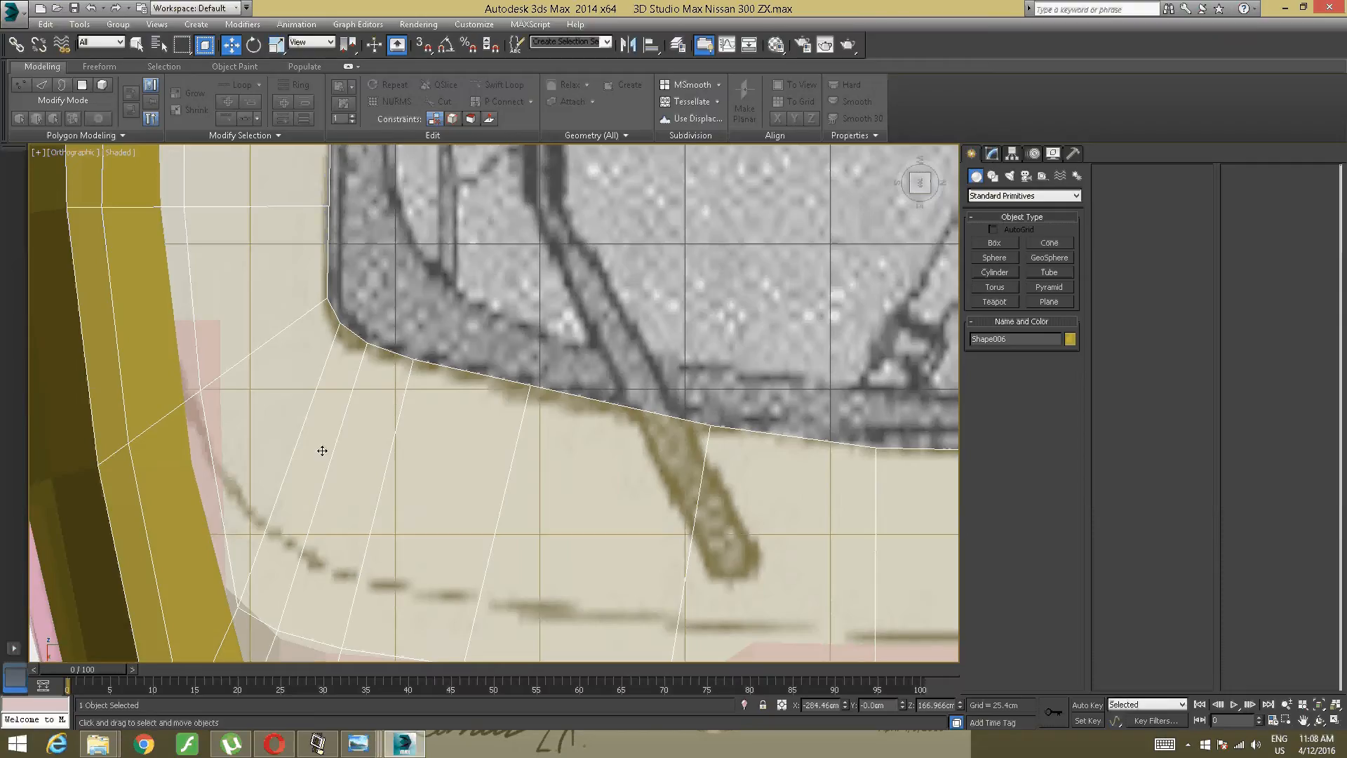
Step: Move the panel's vertices along the lower rear-window edge near the corner onto the window outline in the top blueprint
click(999, 155)
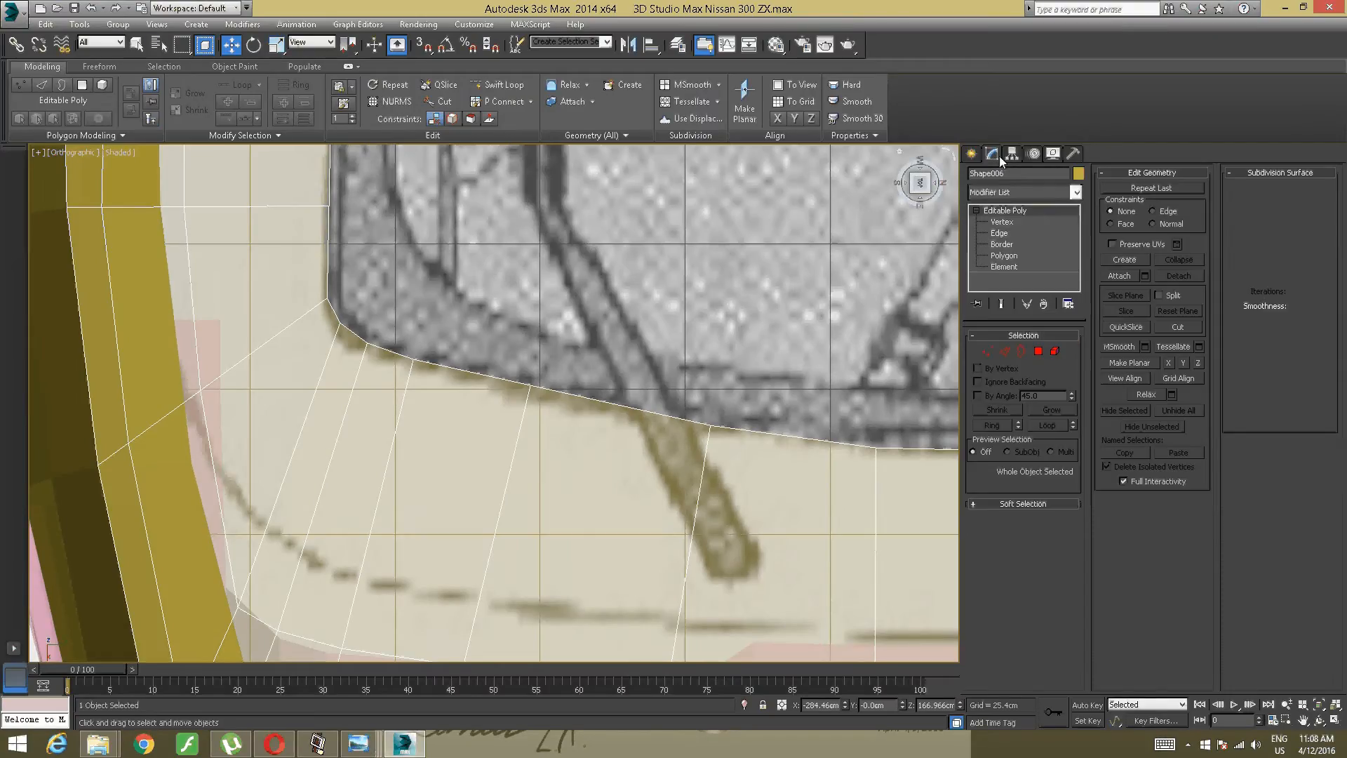
click(985, 351)
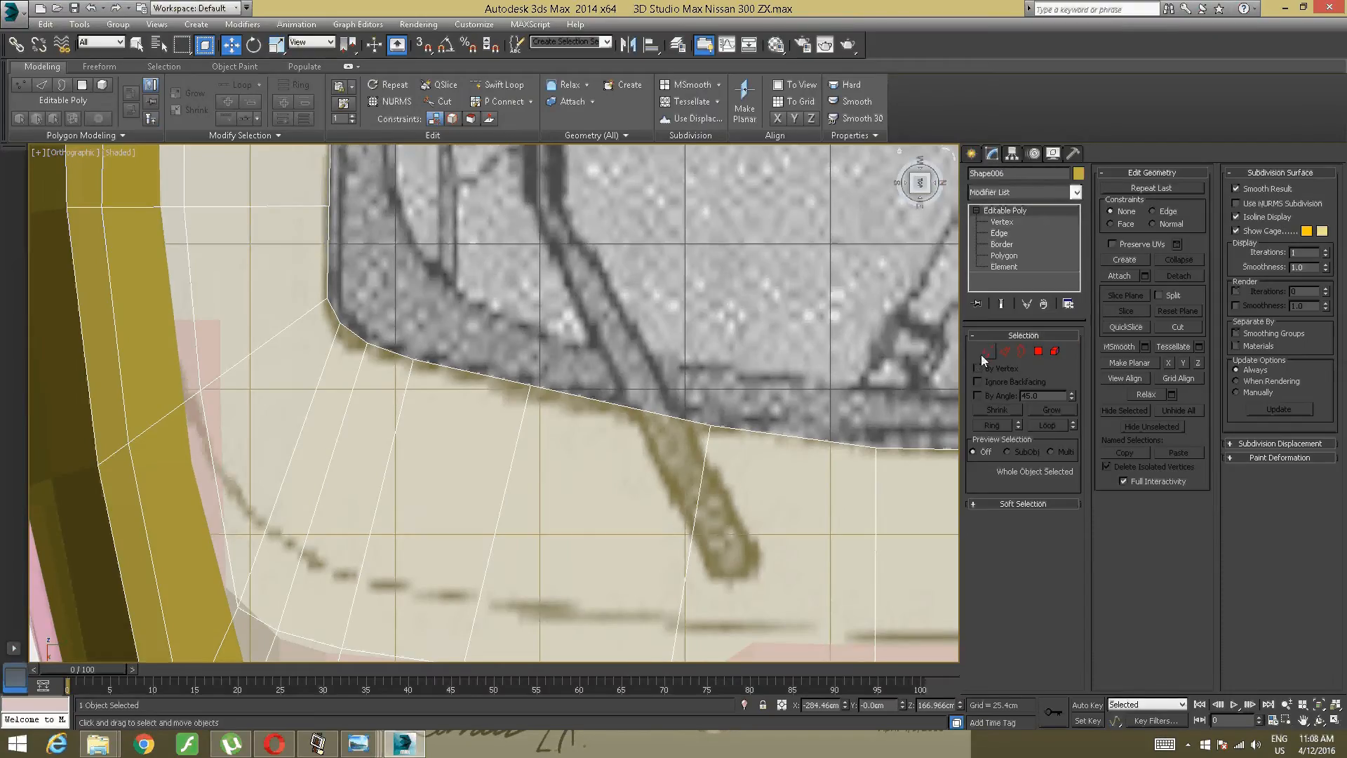
middle_drag(467, 290, 421, 391)
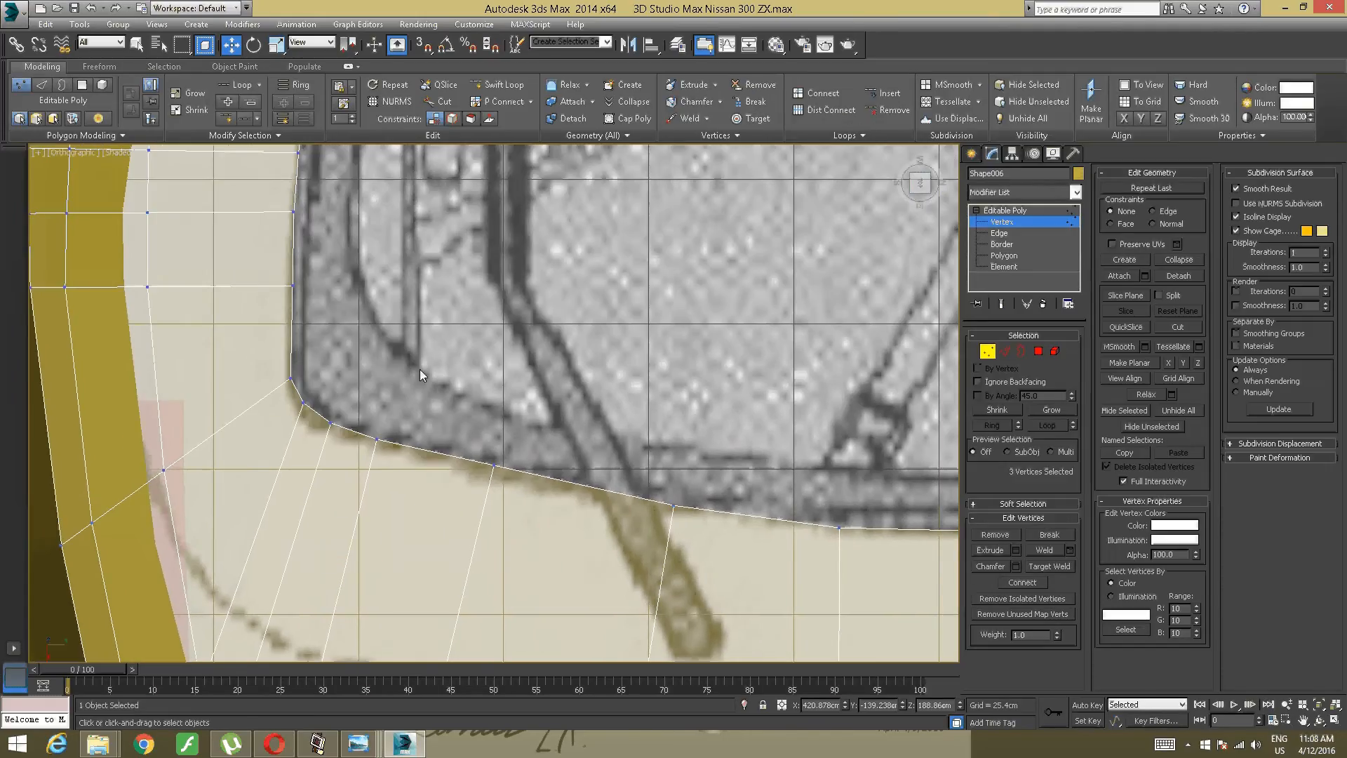
drag(415, 418, 306, 499)
scroll(364, 449, up, 2)
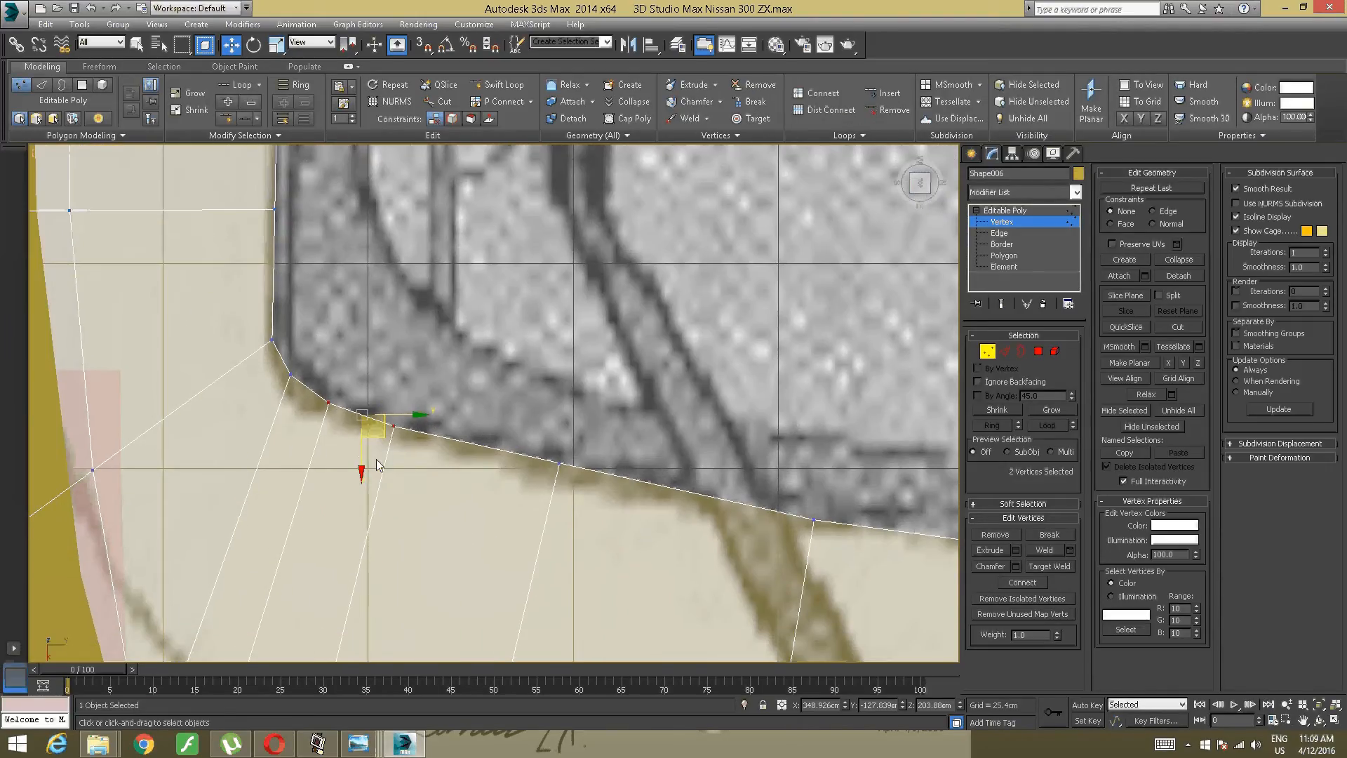
drag(363, 453, 364, 464)
middle_drag(720, 405, 560, 342)
drag(365, 461, 401, 444)
middle_drag(741, 381, 525, 354)
middle_drag(263, 386, 814, 456)
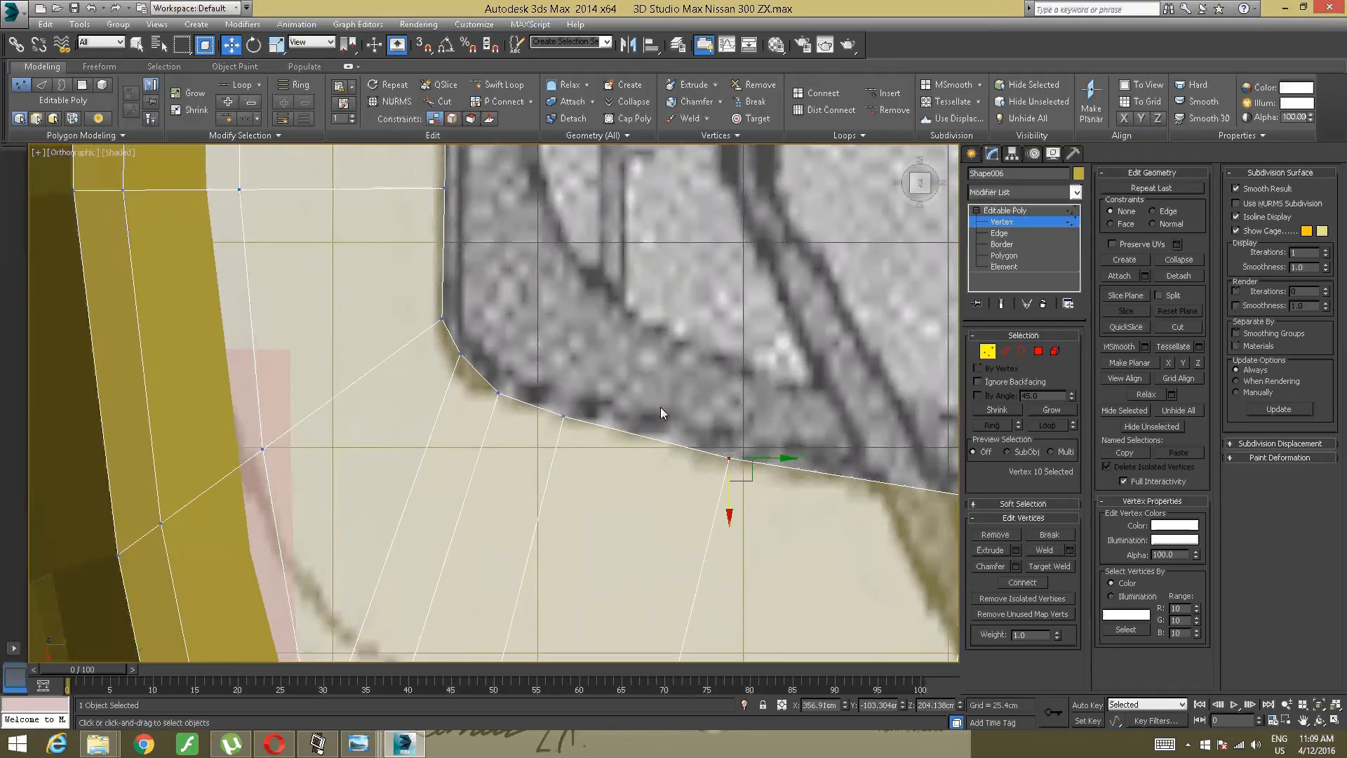
Step: Move the rear-window corner vertex outward onto the blueprint outline and check its height from behind the car
scroll(660, 407, up, 2)
middle_drag(397, 358, 456, 416)
drag(544, 342, 445, 416)
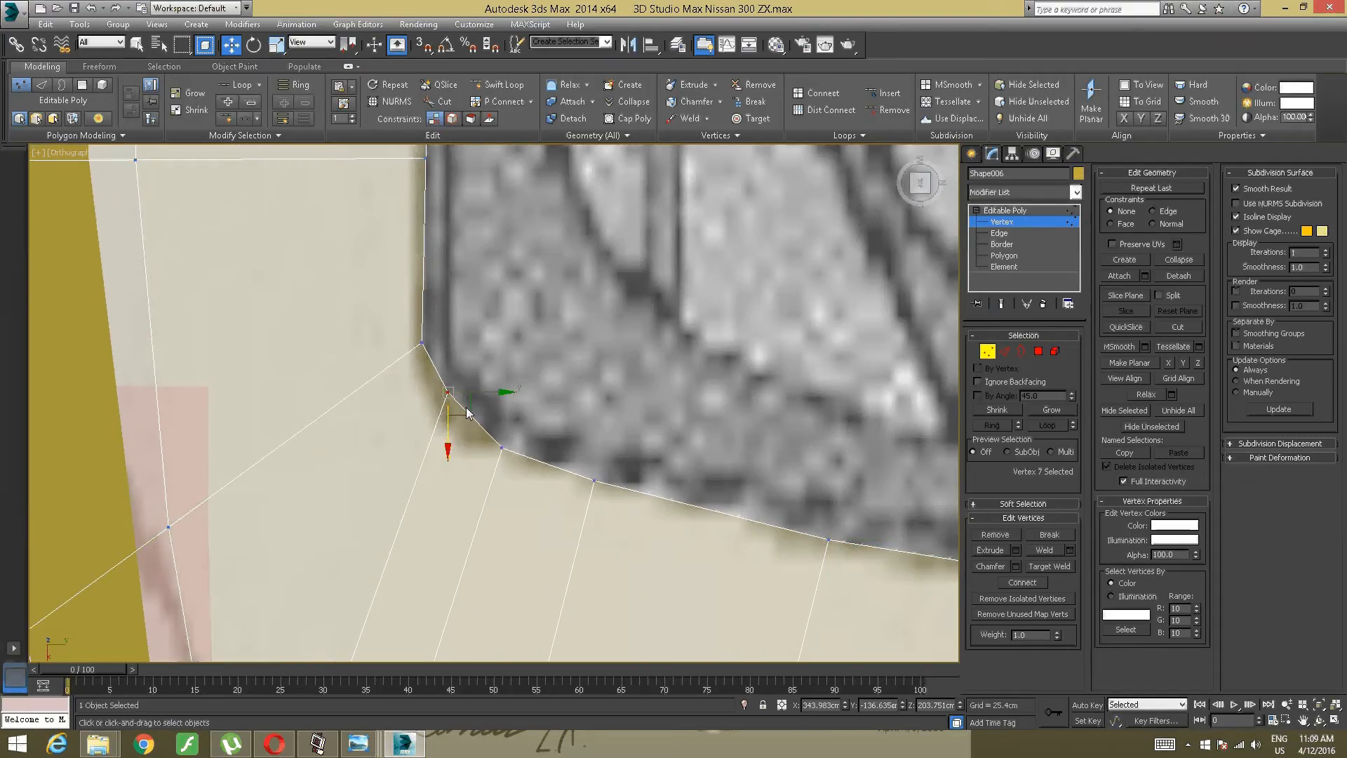
drag(463, 410, 461, 425)
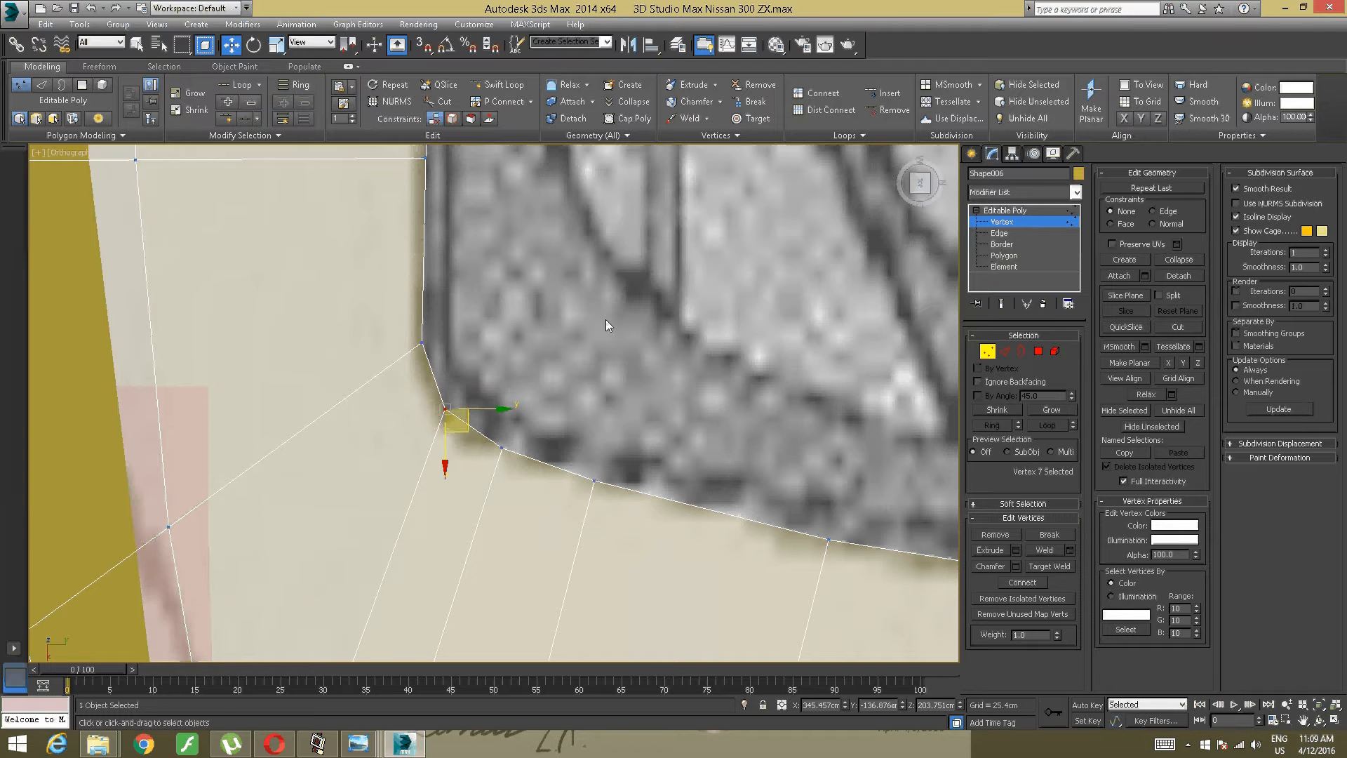
scroll(607, 320, down, 5)
middle_drag(652, 323, 451, 349)
alt+middle_drag(383, 455, 463, 329)
scroll(484, 328, up, 3)
alt+middle_drag(355, 365, 294, 350)
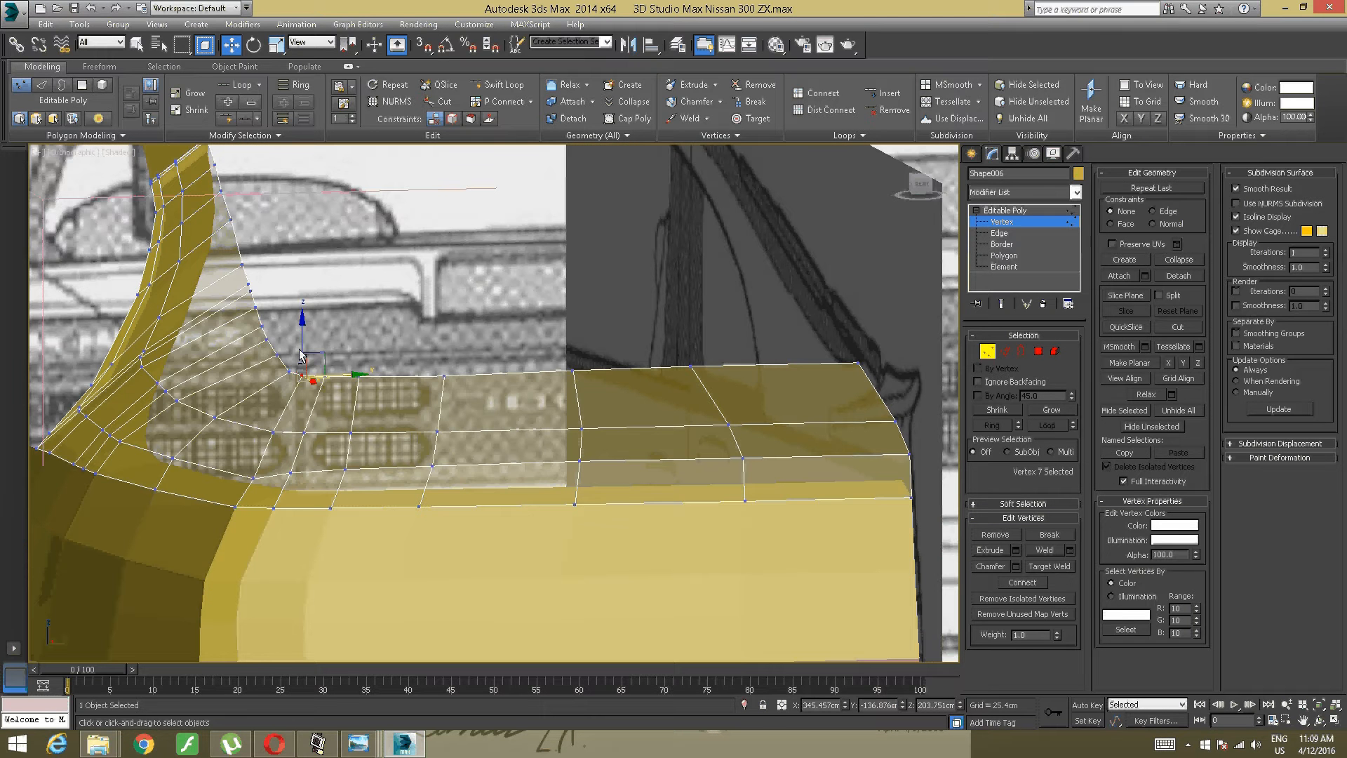
Step: Facing the car's rear, set the visibility of the yellow body panel below the trunk lid to 0.6
click(915, 185)
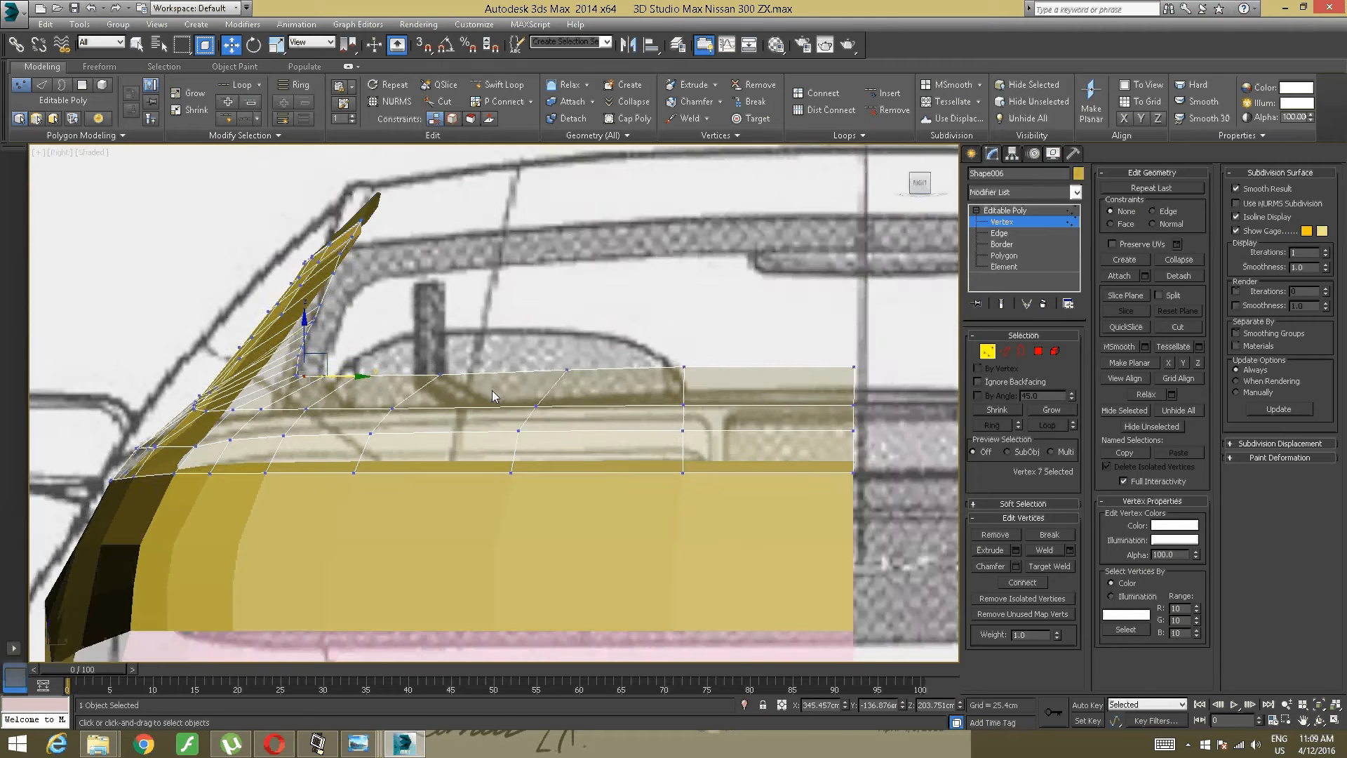
scroll(634, 292, up, 5)
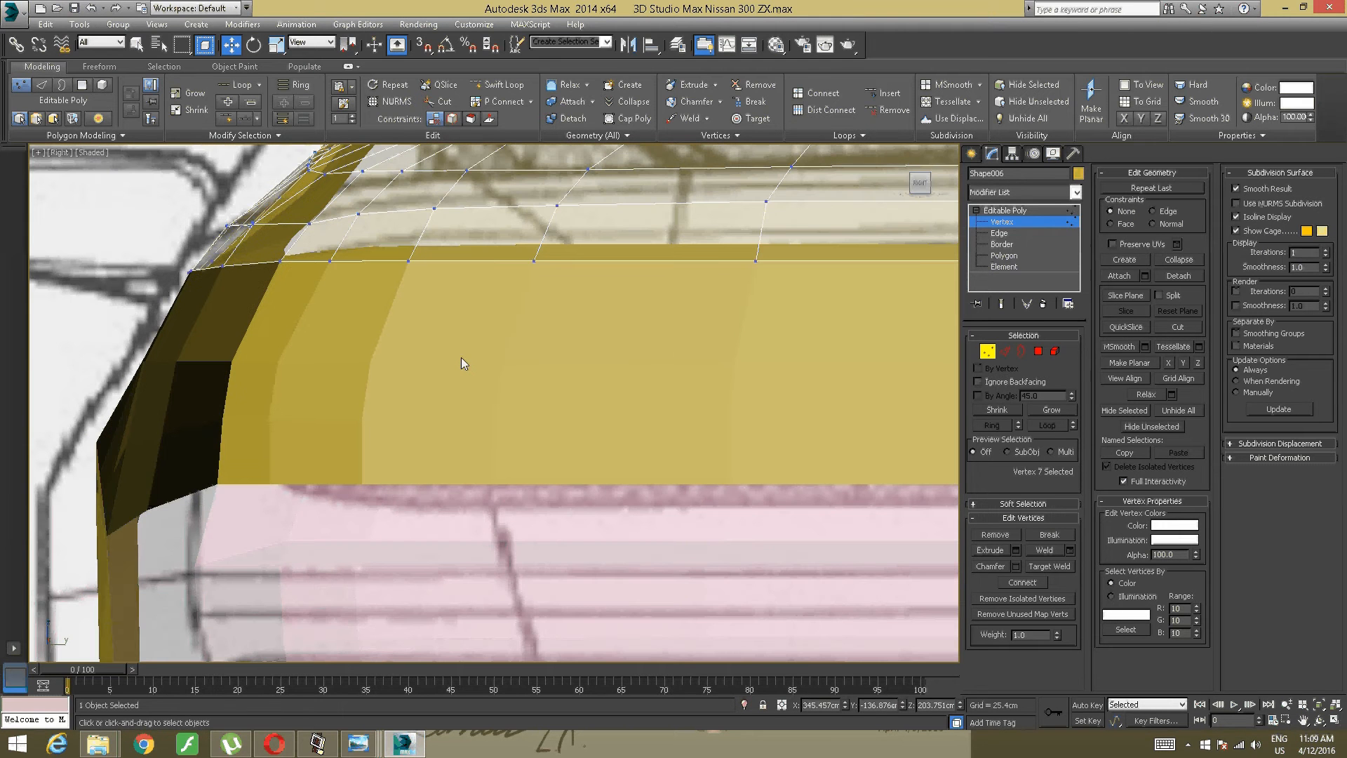
click(449, 366)
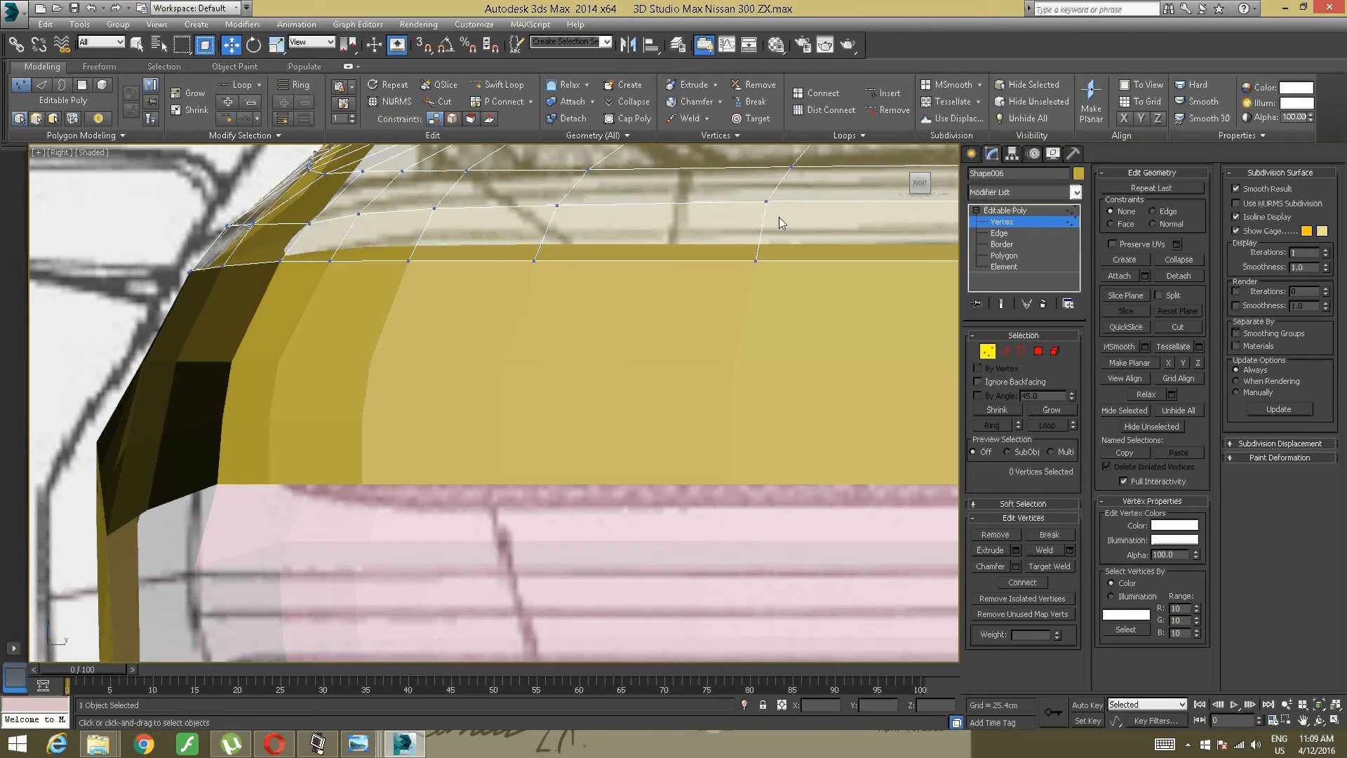
click(1024, 211)
click(457, 277)
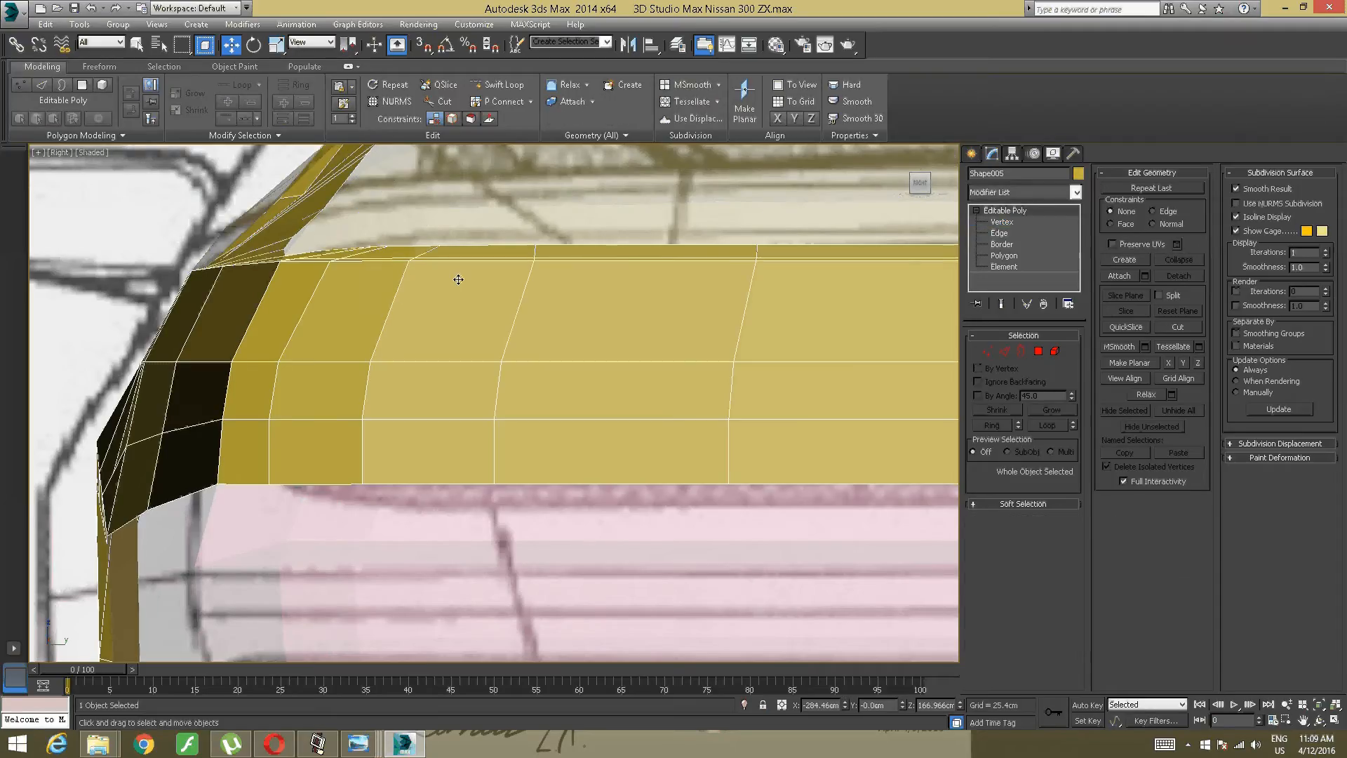
middle_drag(526, 300, 406, 276)
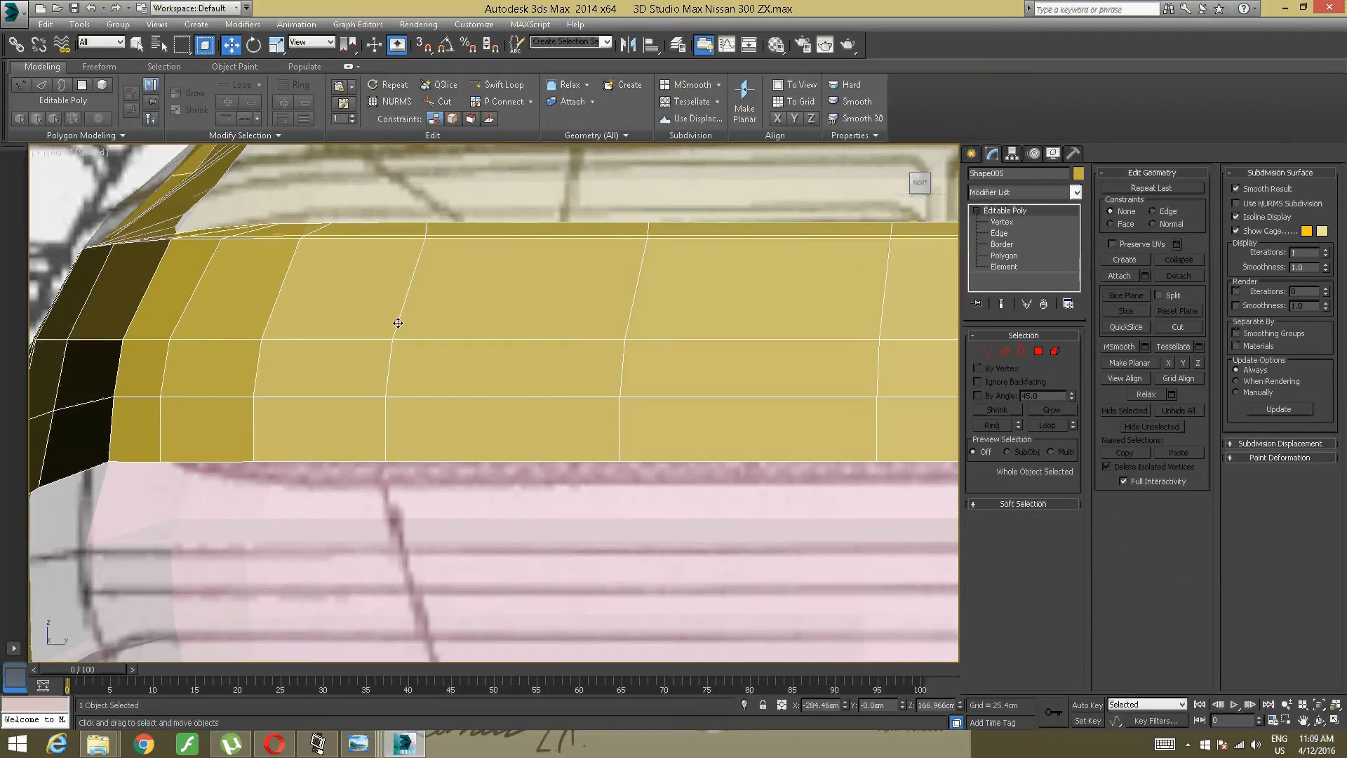
right_click(484, 270)
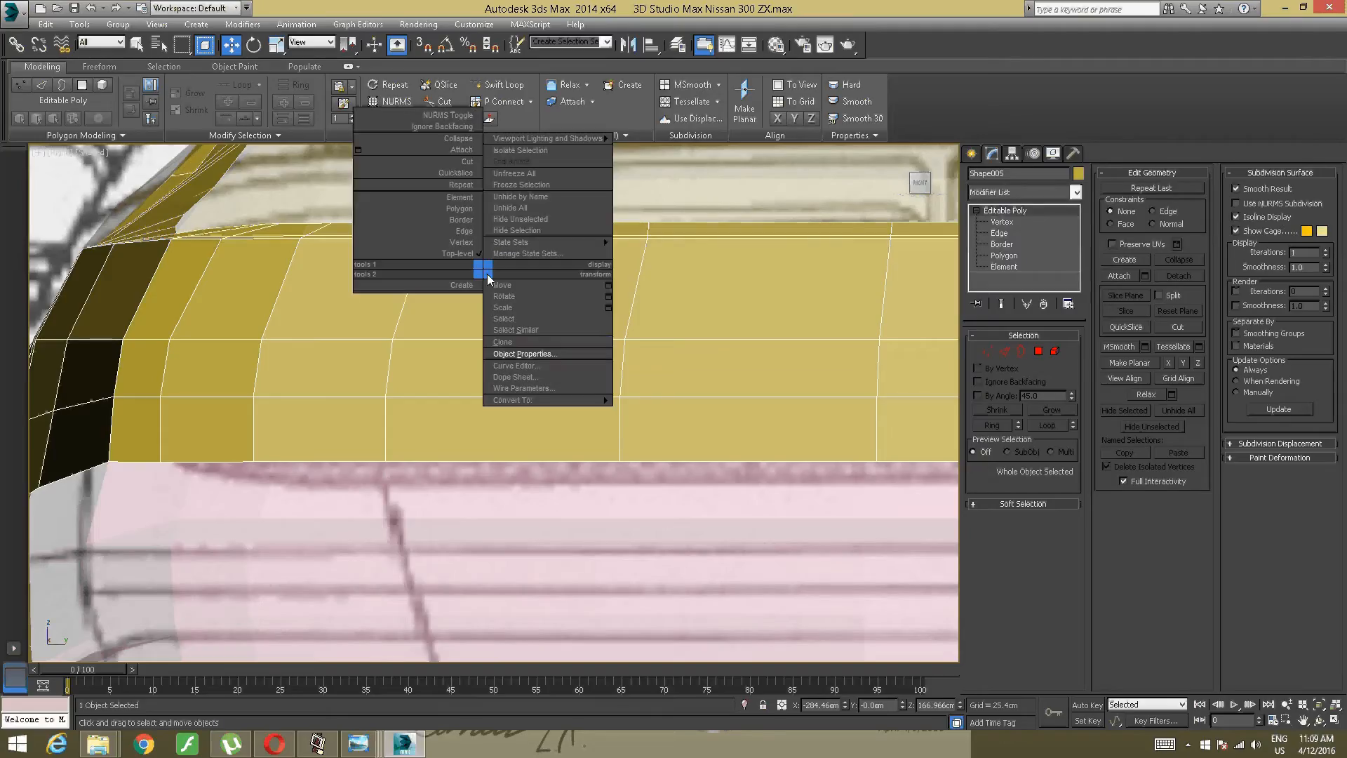
click(554, 354)
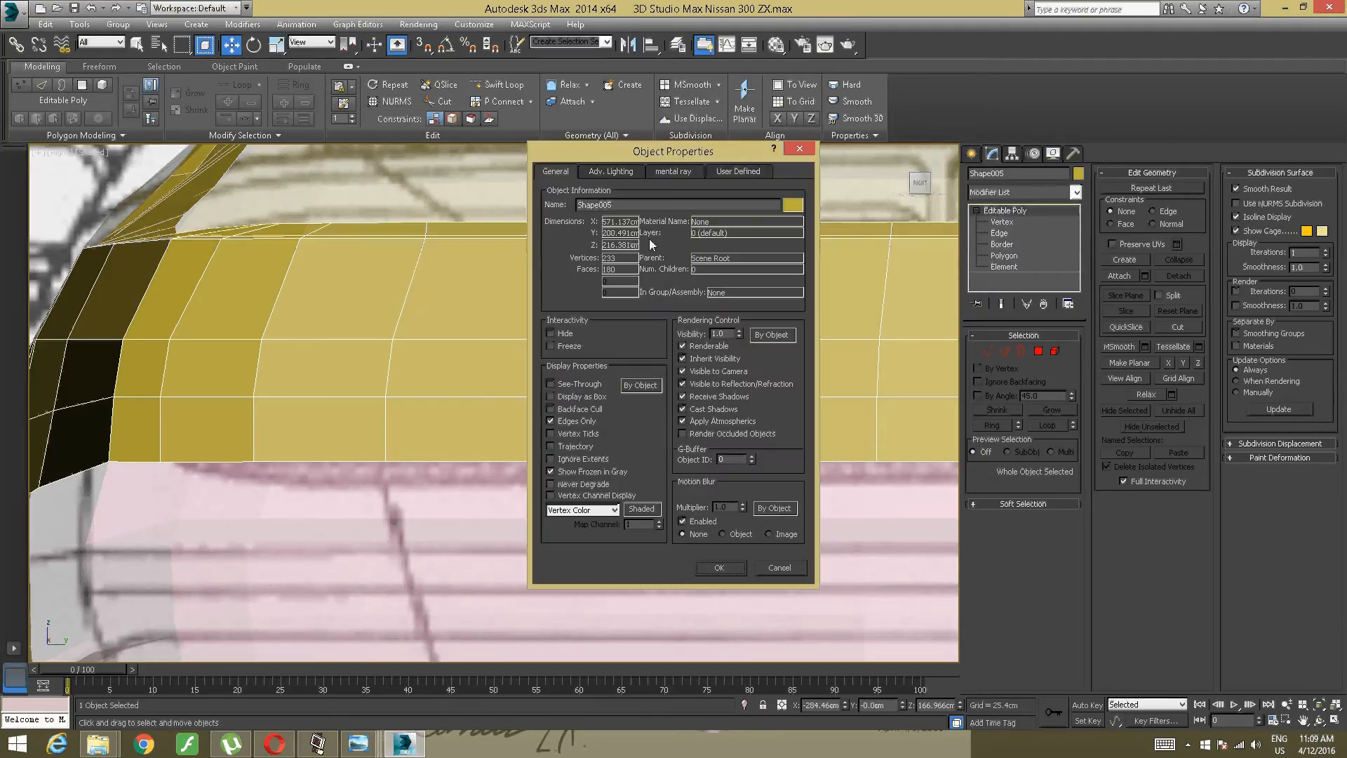
click(738, 330)
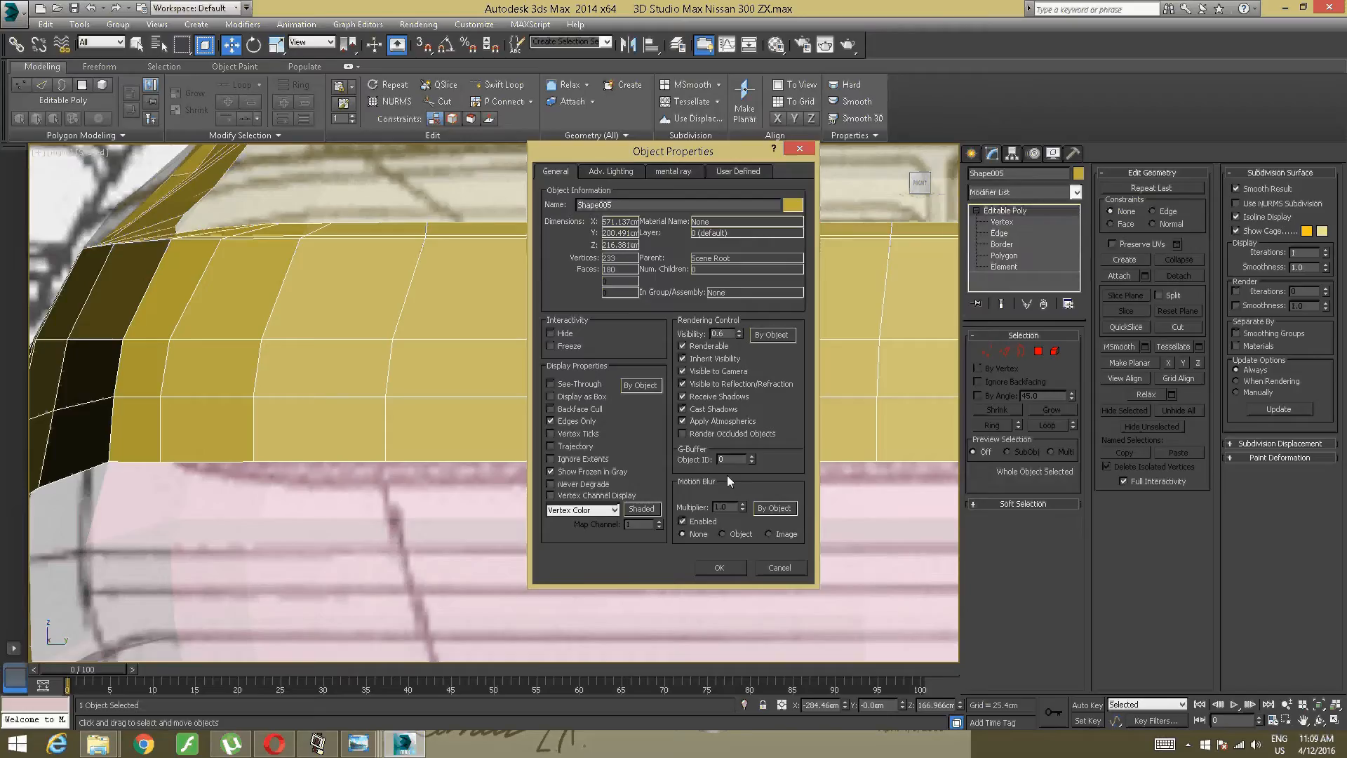
click(713, 569)
Step: With movement constrained to edges, lower the four horizontal edges across the taillight area toward the blueprint's gap between the upper and lower light strips
scroll(396, 312, up, 6)
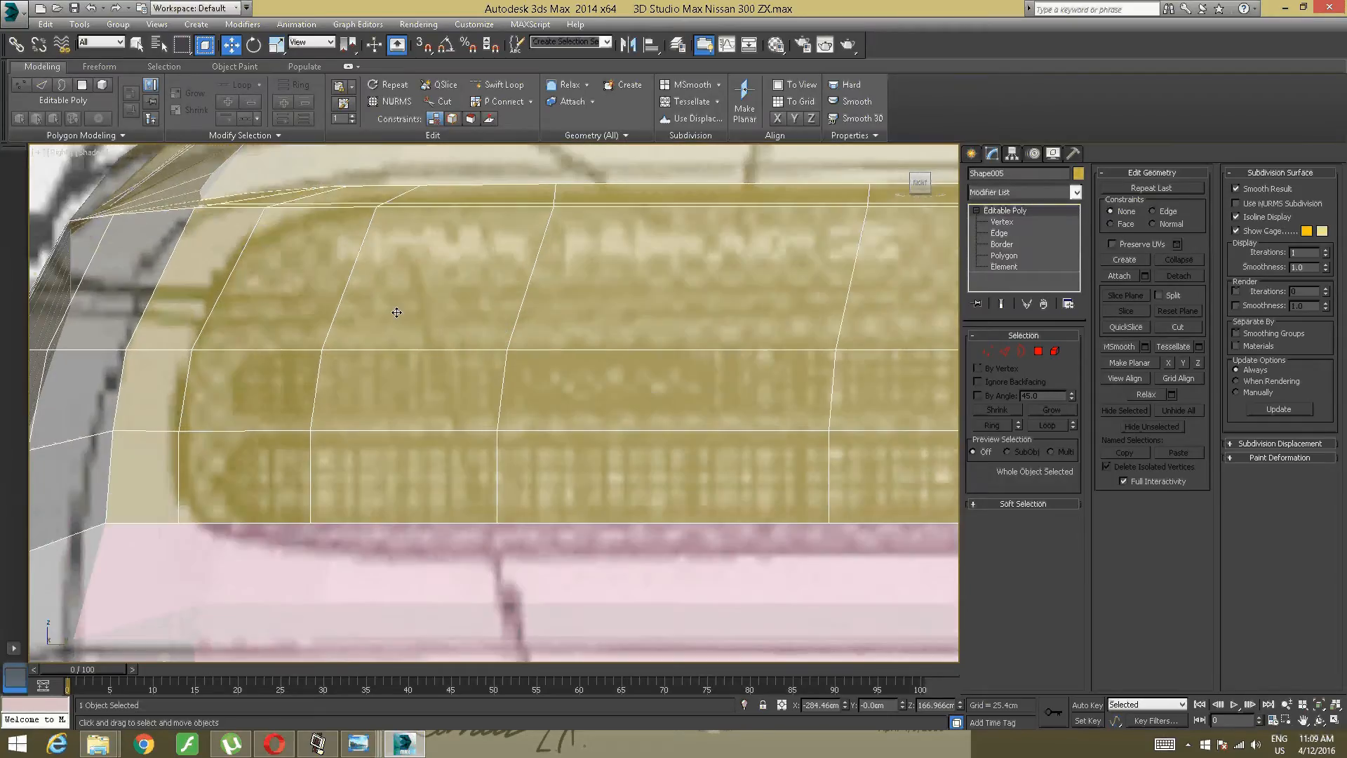
scroll(519, 349, down, 4)
scroll(486, 369, up, 5)
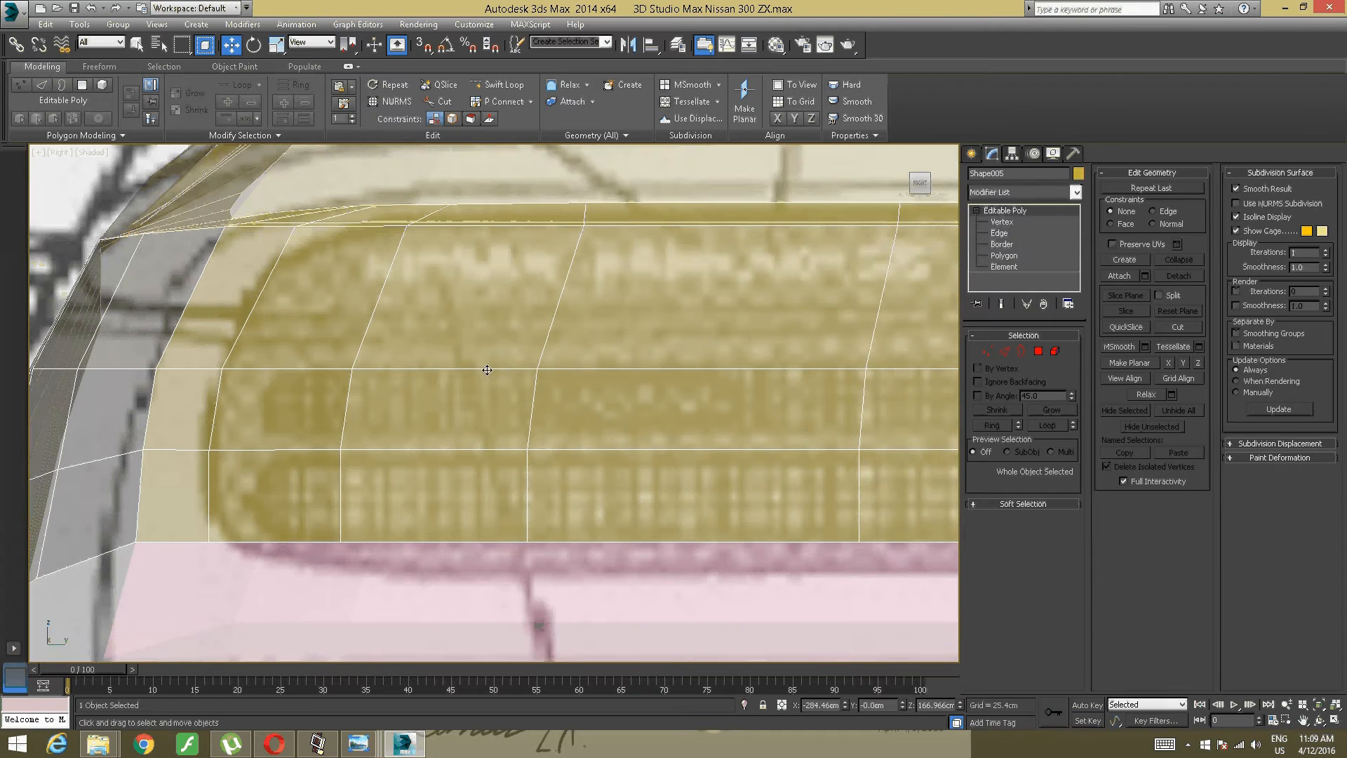
scroll(487, 370, down, 3)
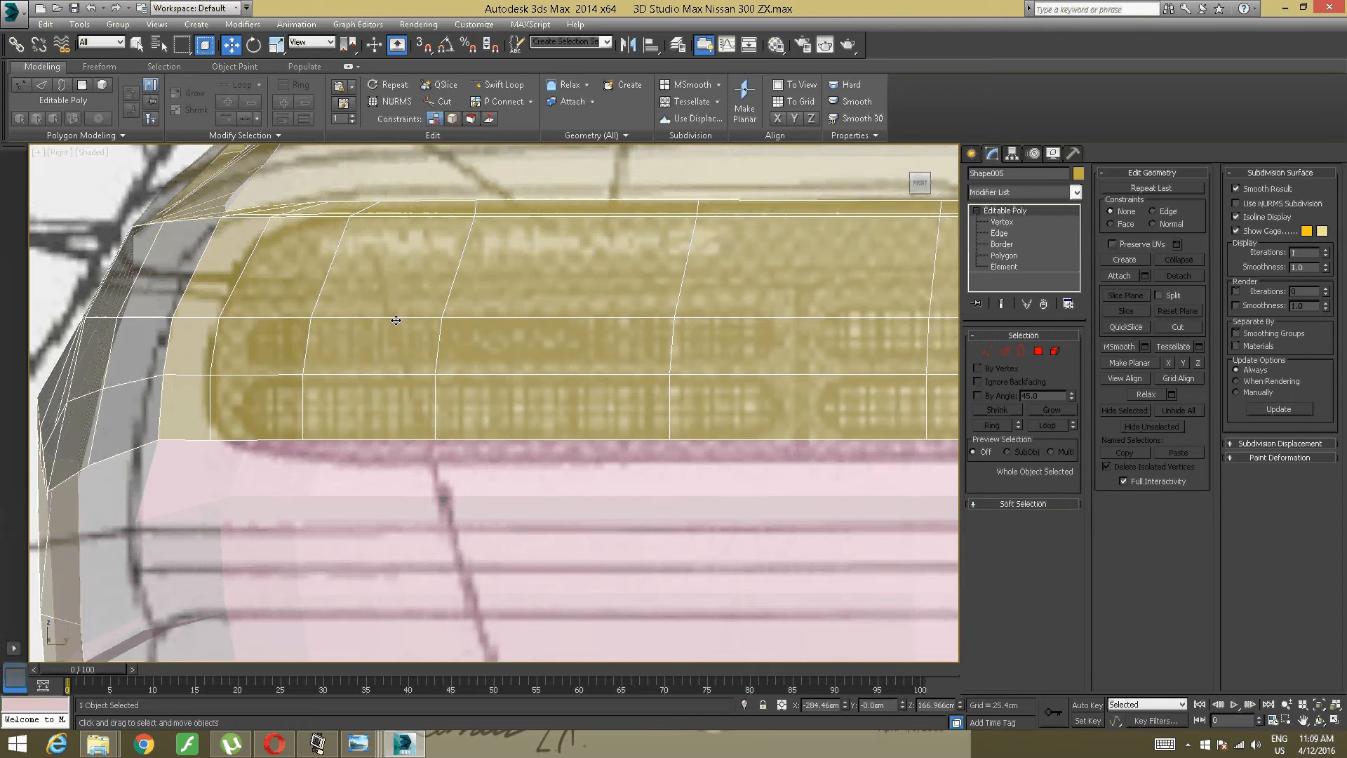
scroll(396, 319, down, 4)
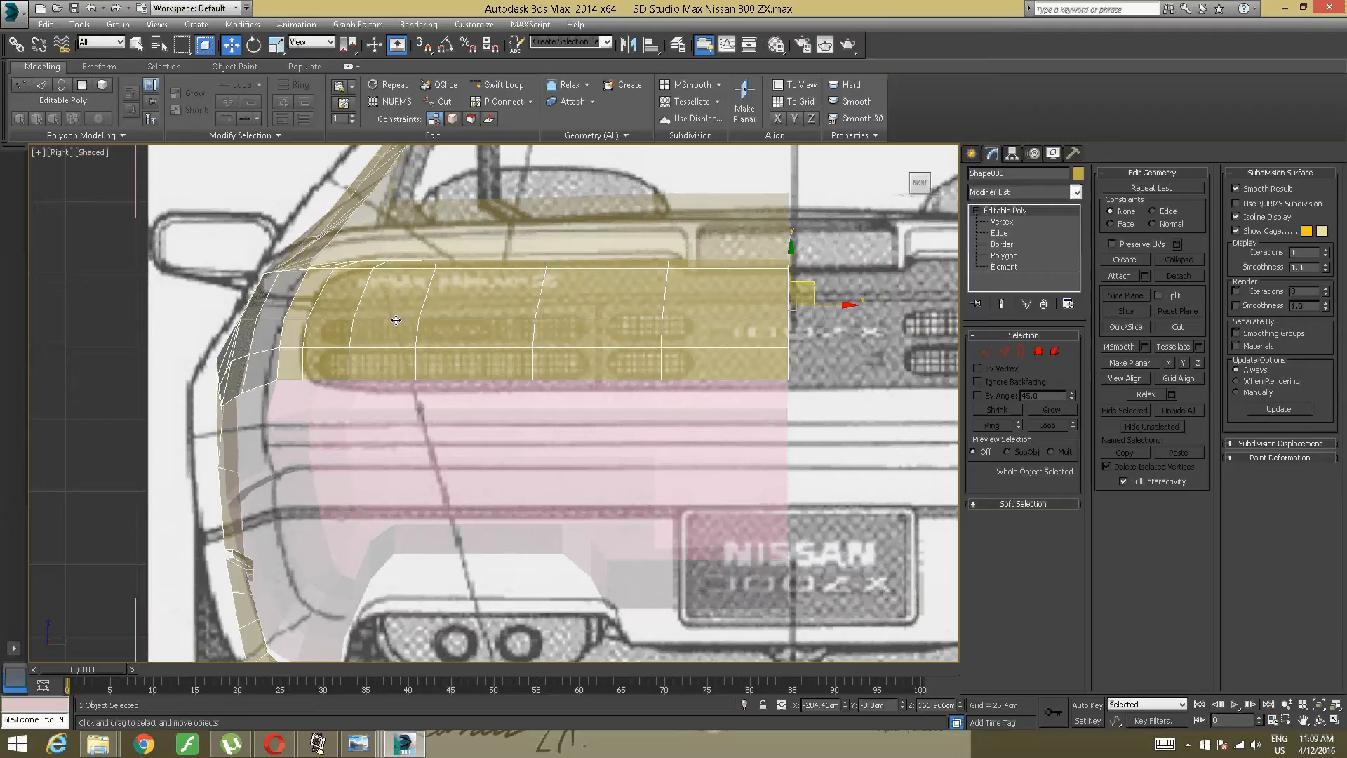
scroll(396, 320, up, 4)
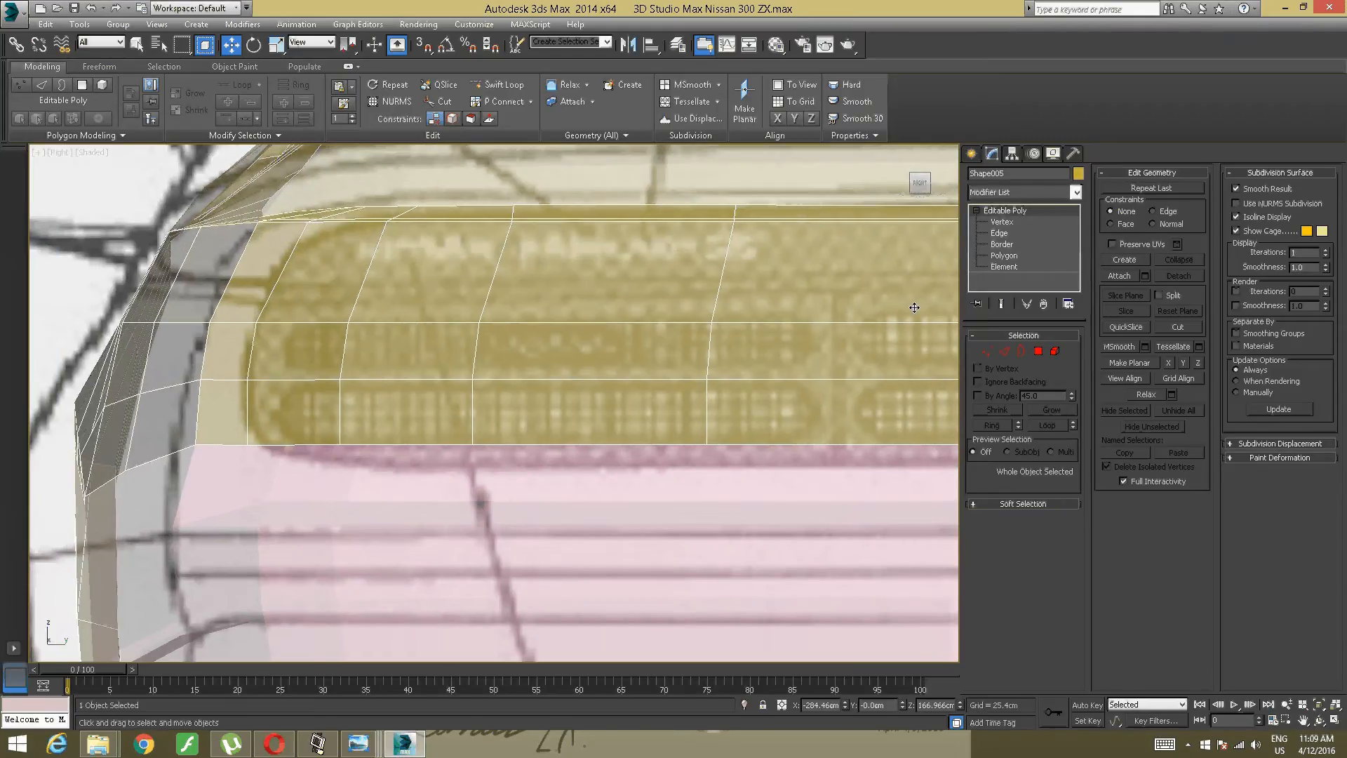
click(1005, 351)
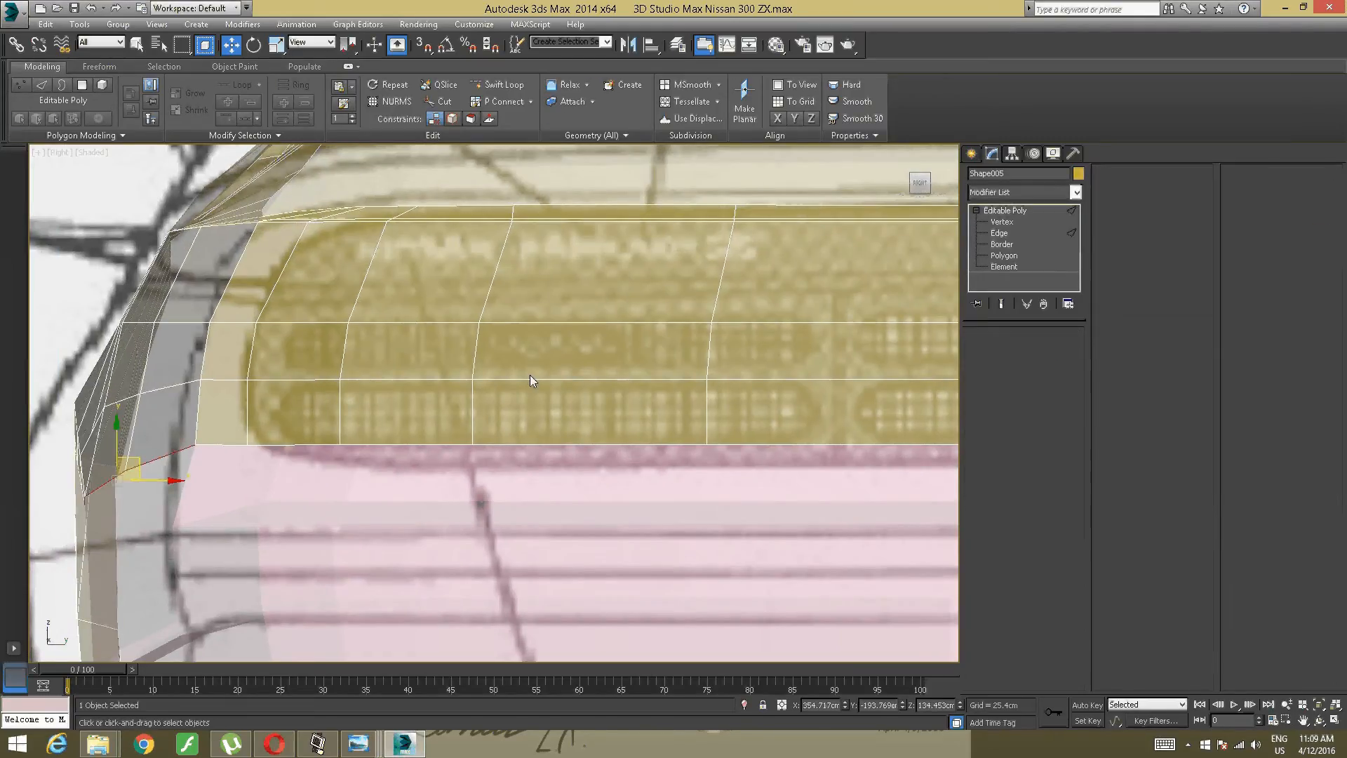
click(442, 379)
middle_drag(675, 372, 402, 352)
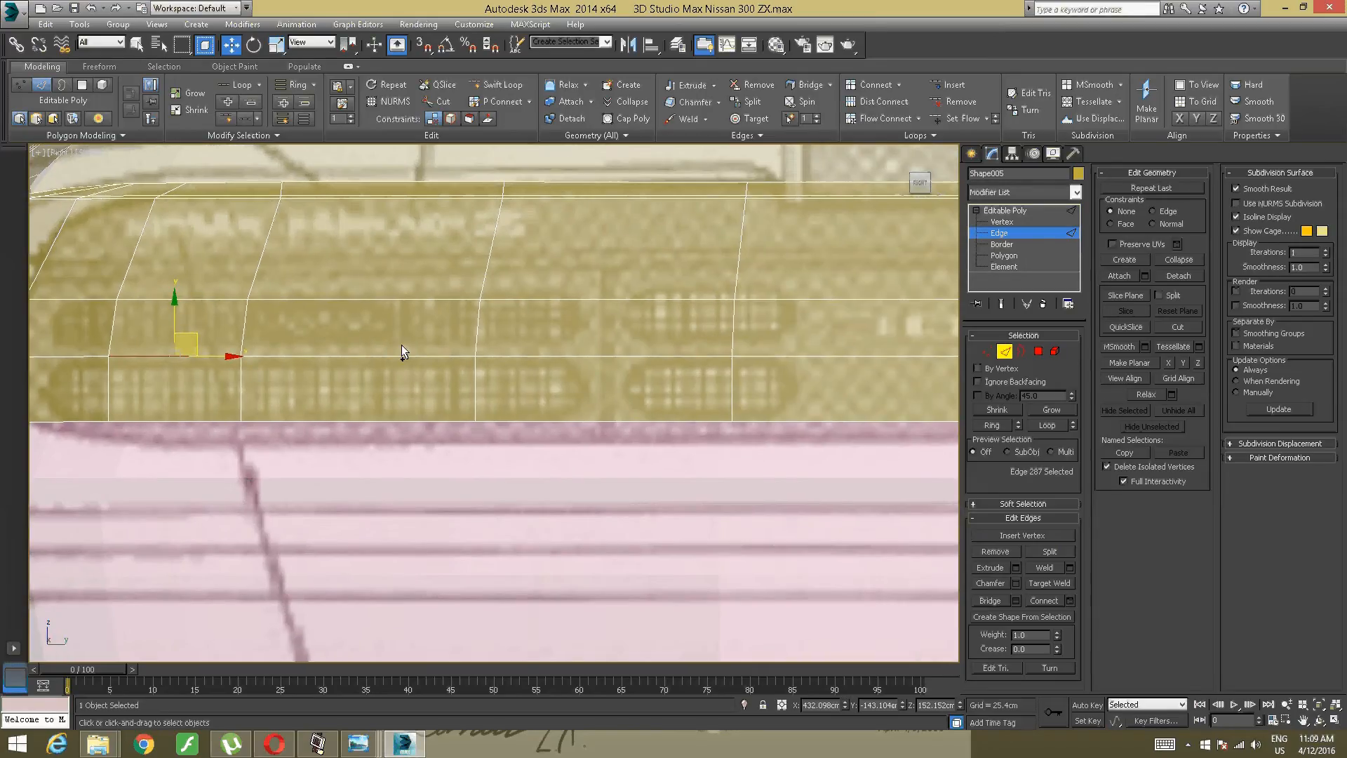
ctrl+click(404, 355)
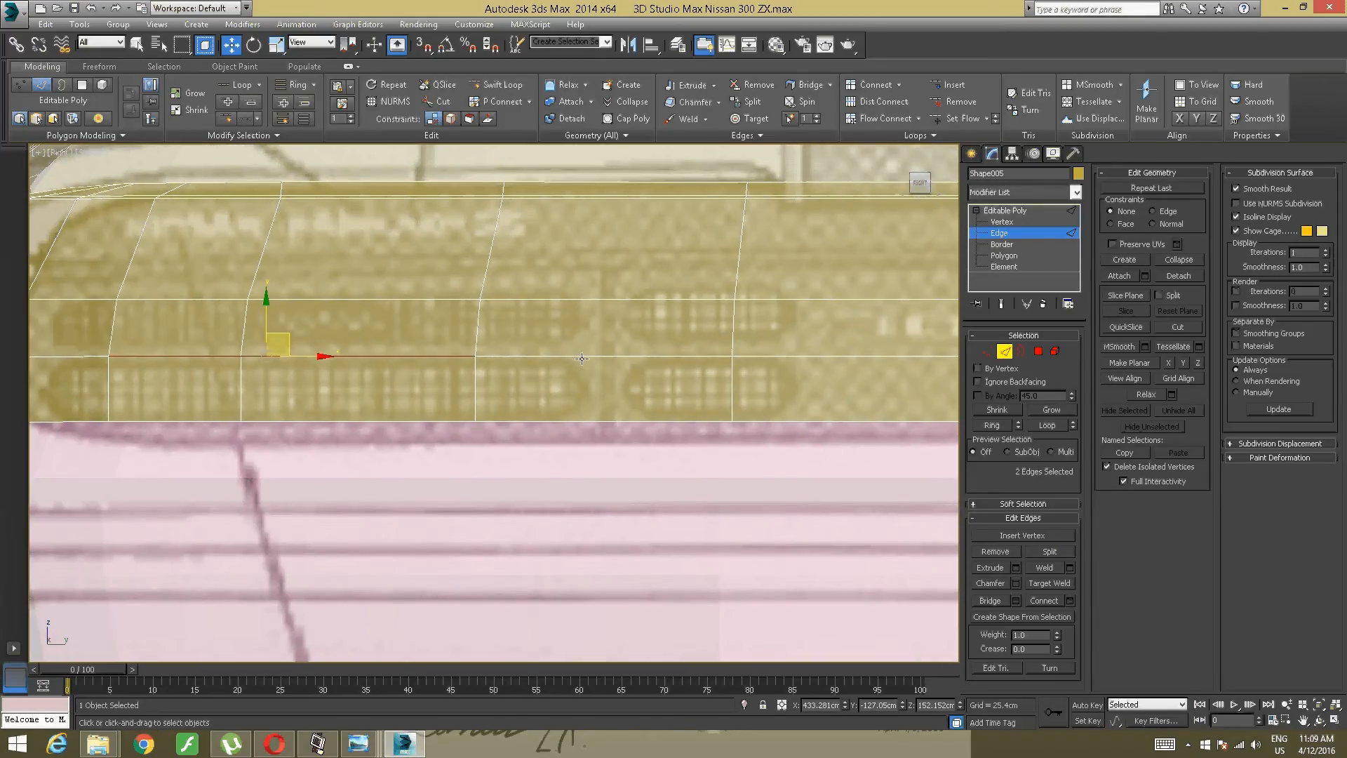
ctrl+click(581, 357)
scroll(634, 322, down, 2)
middle_drag(633, 322, 830, 346)
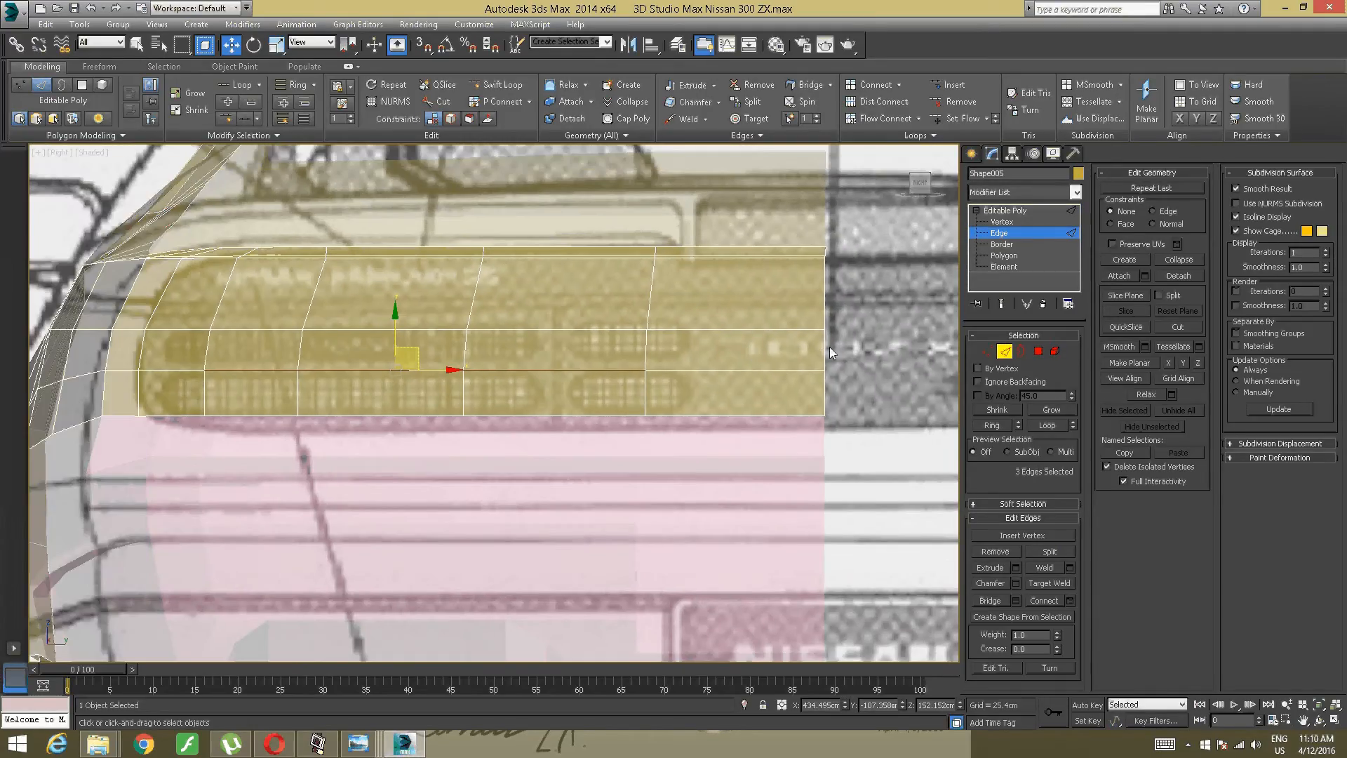
drag(851, 351, 575, 355)
ctrl+drag(213, 375, 198, 382)
scroll(315, 363, up, 3)
middle_drag(316, 363, 333, 367)
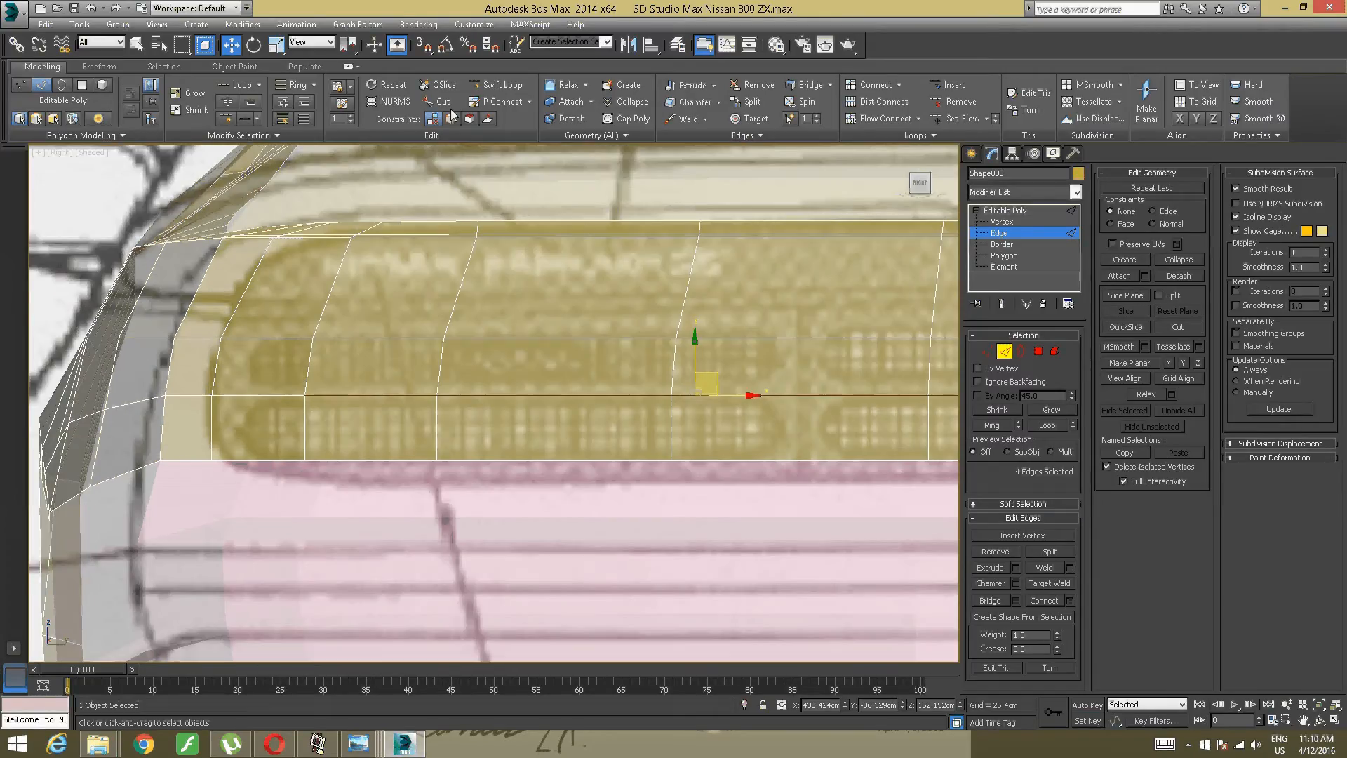
click(452, 119)
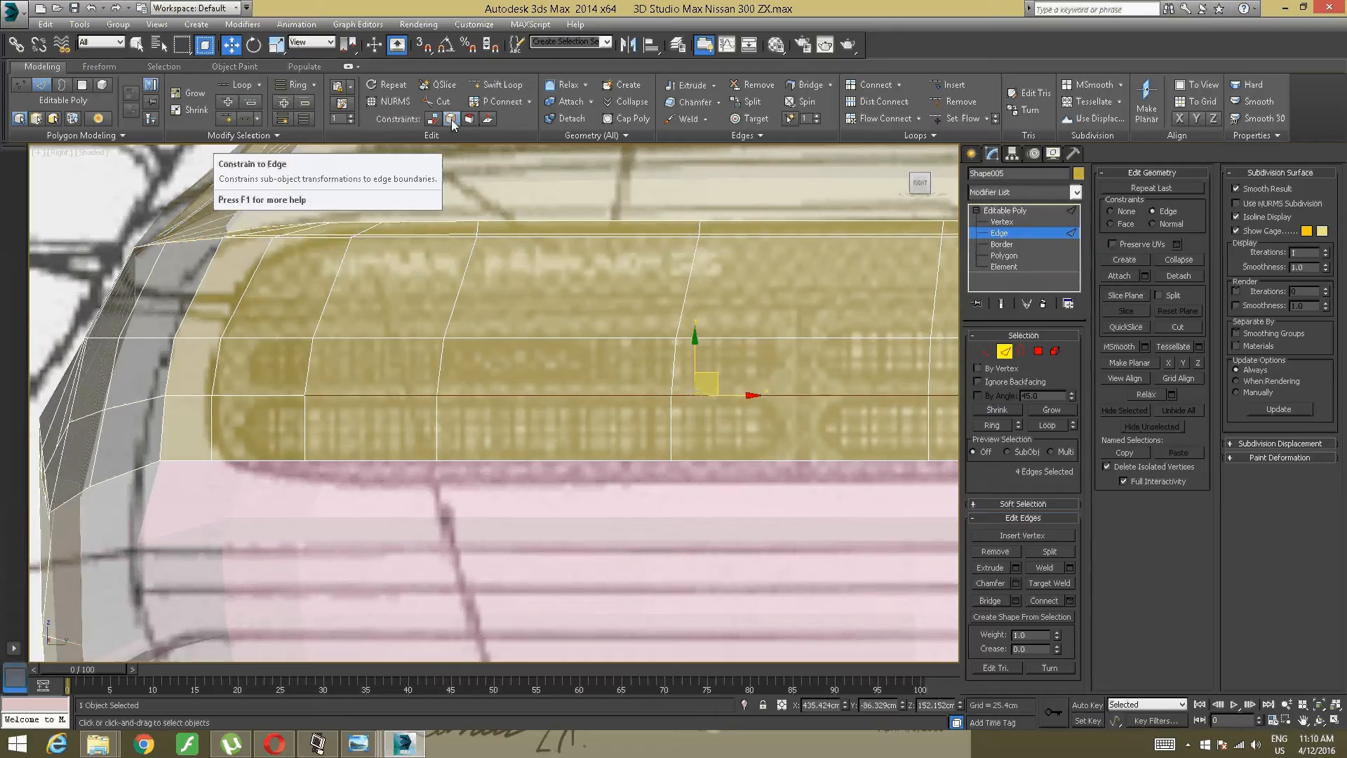
drag(696, 349, 696, 370)
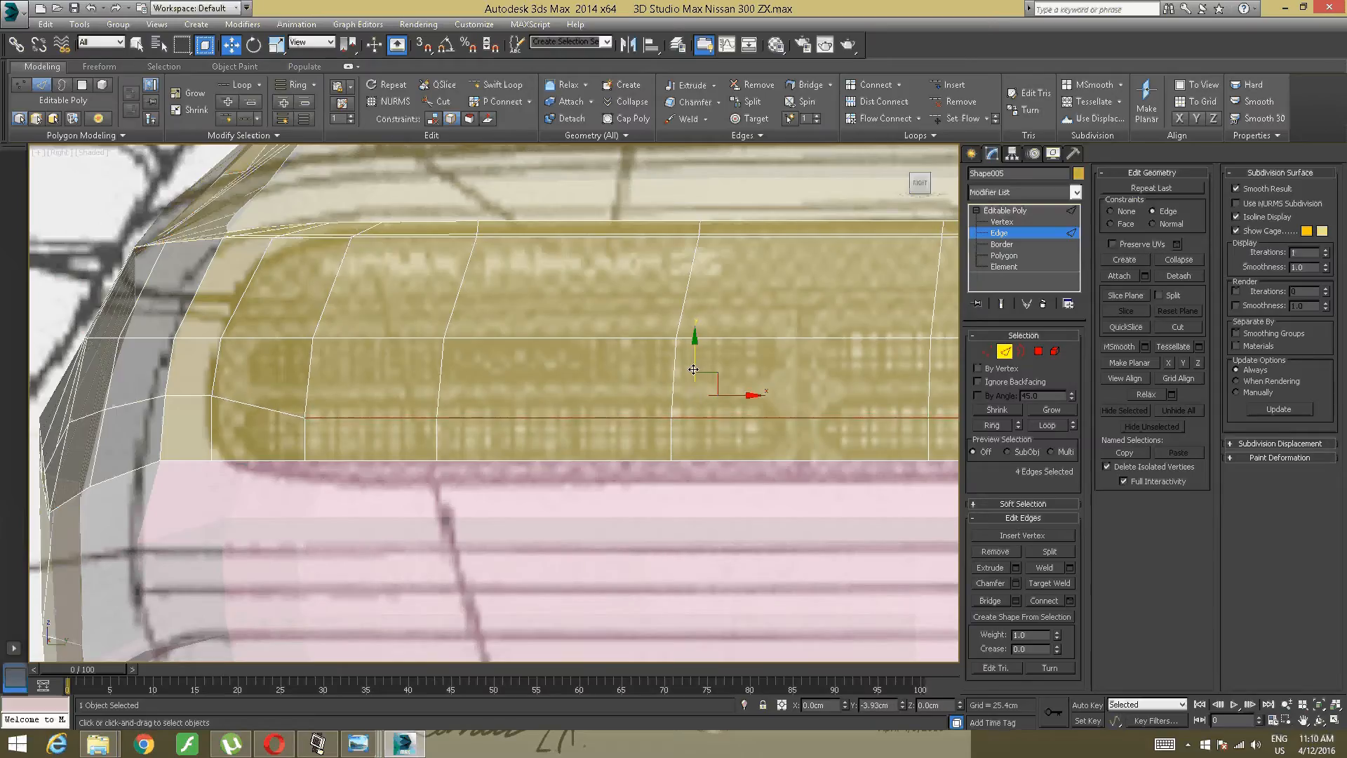
click(526, 361)
Step: Raise the outermost vertex of the lowered edge row slightly along its vertical edge to smooth the bend near the taillight's outer end
key(1)
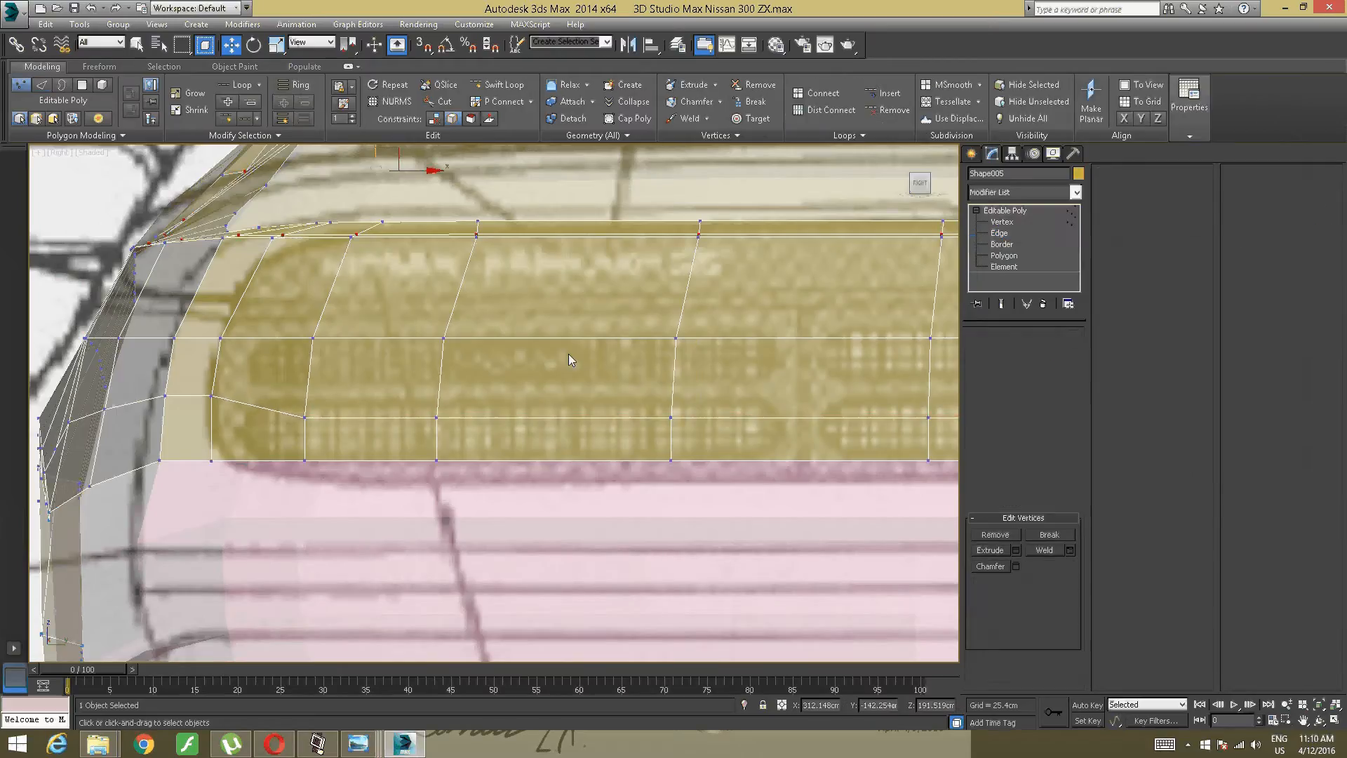
click(304, 417)
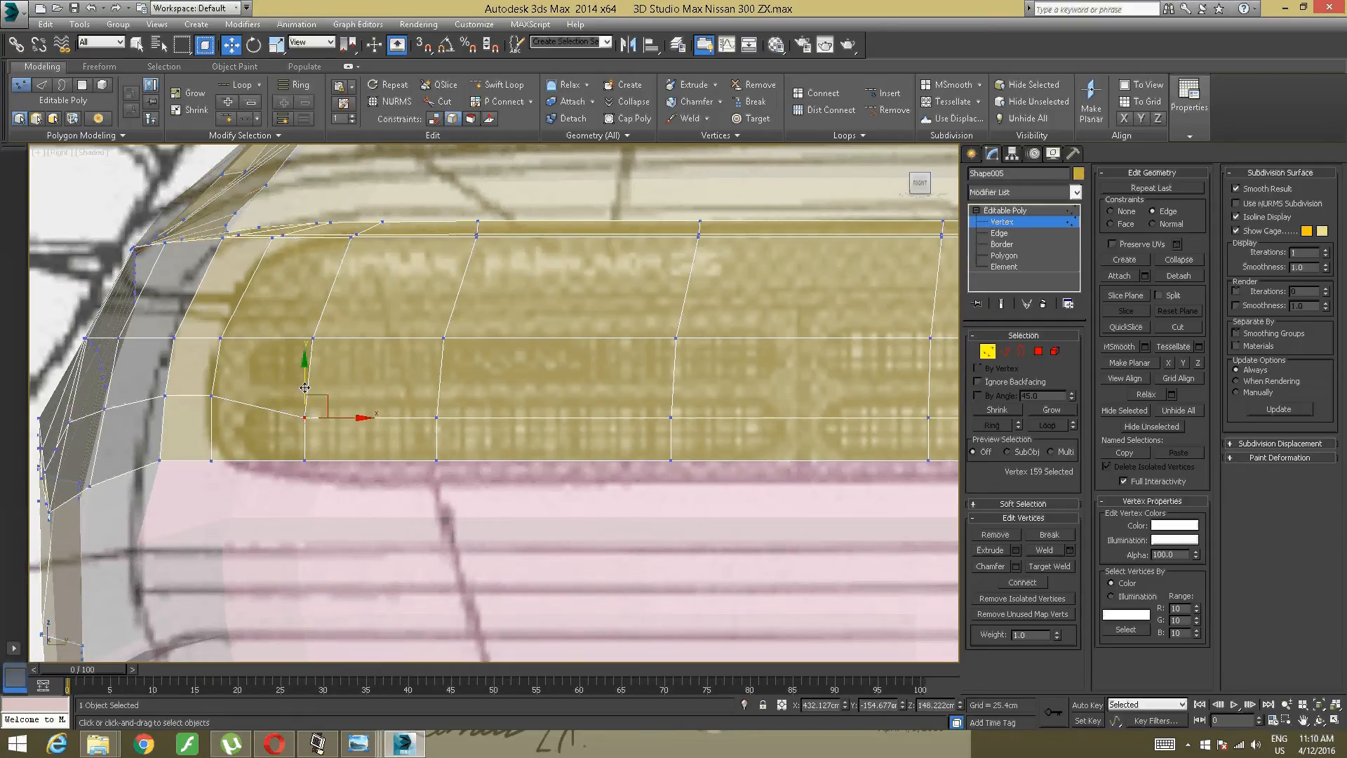
drag(306, 388, 303, 380)
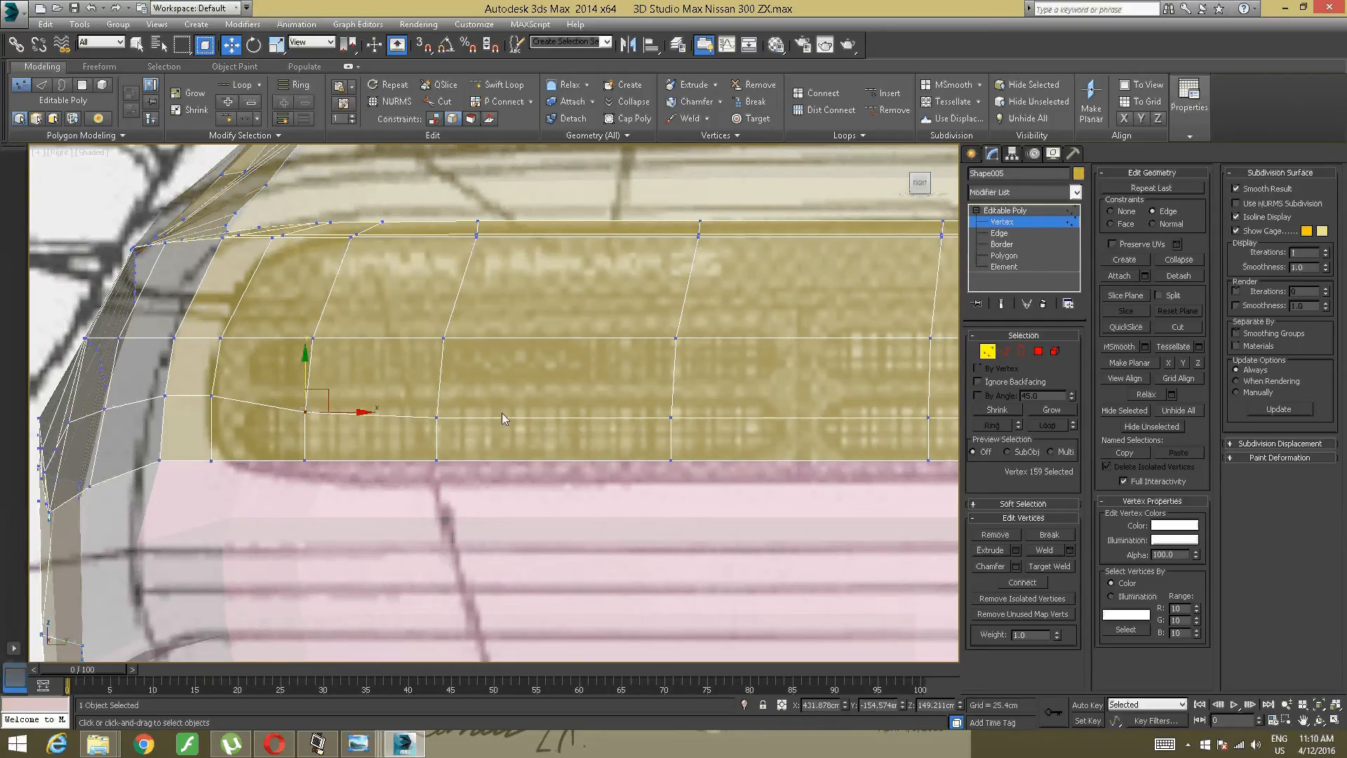
middle_drag(388, 352, 524, 415)
scroll(494, 360, up, 2)
click(473, 400)
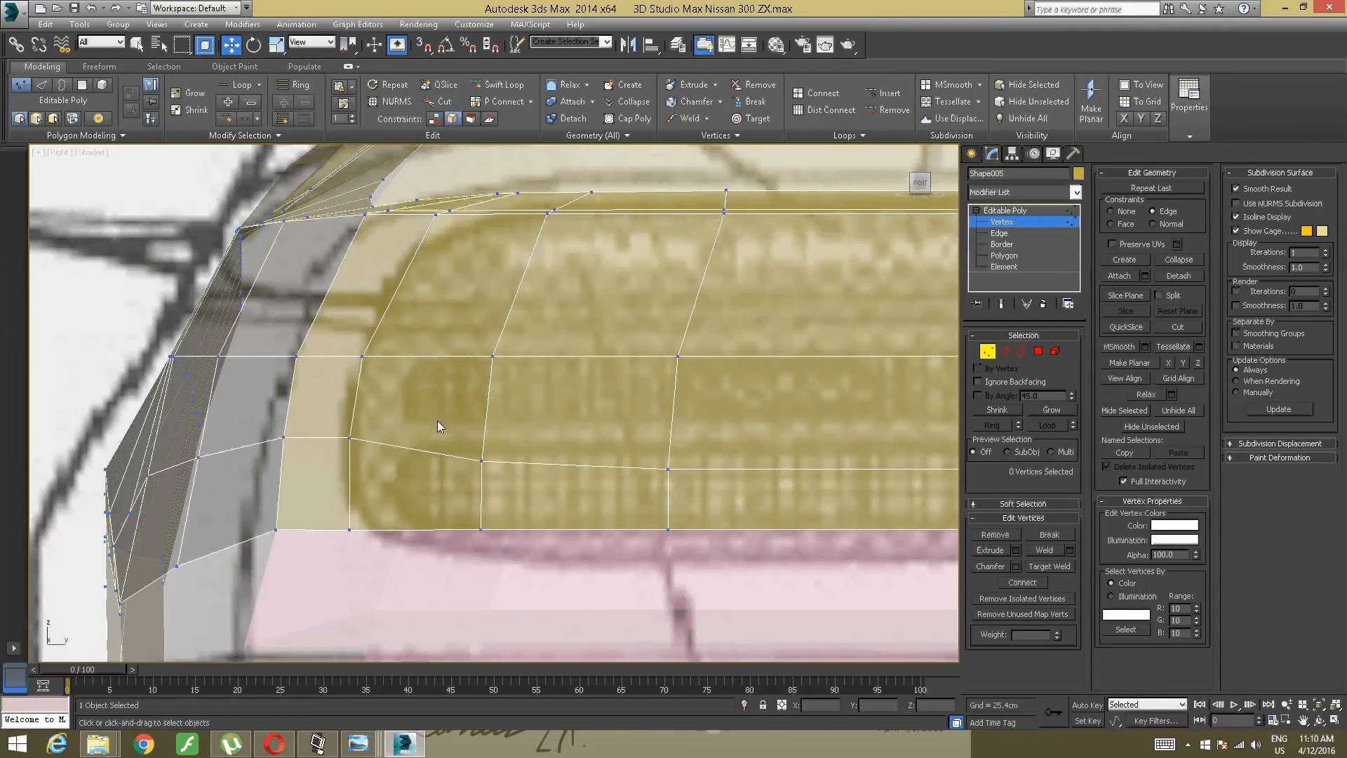
Step: Insert a vertical edge loop with Swift Loop through the rear panel just inside the taillight's outer end
middle_drag(465, 395, 456, 397)
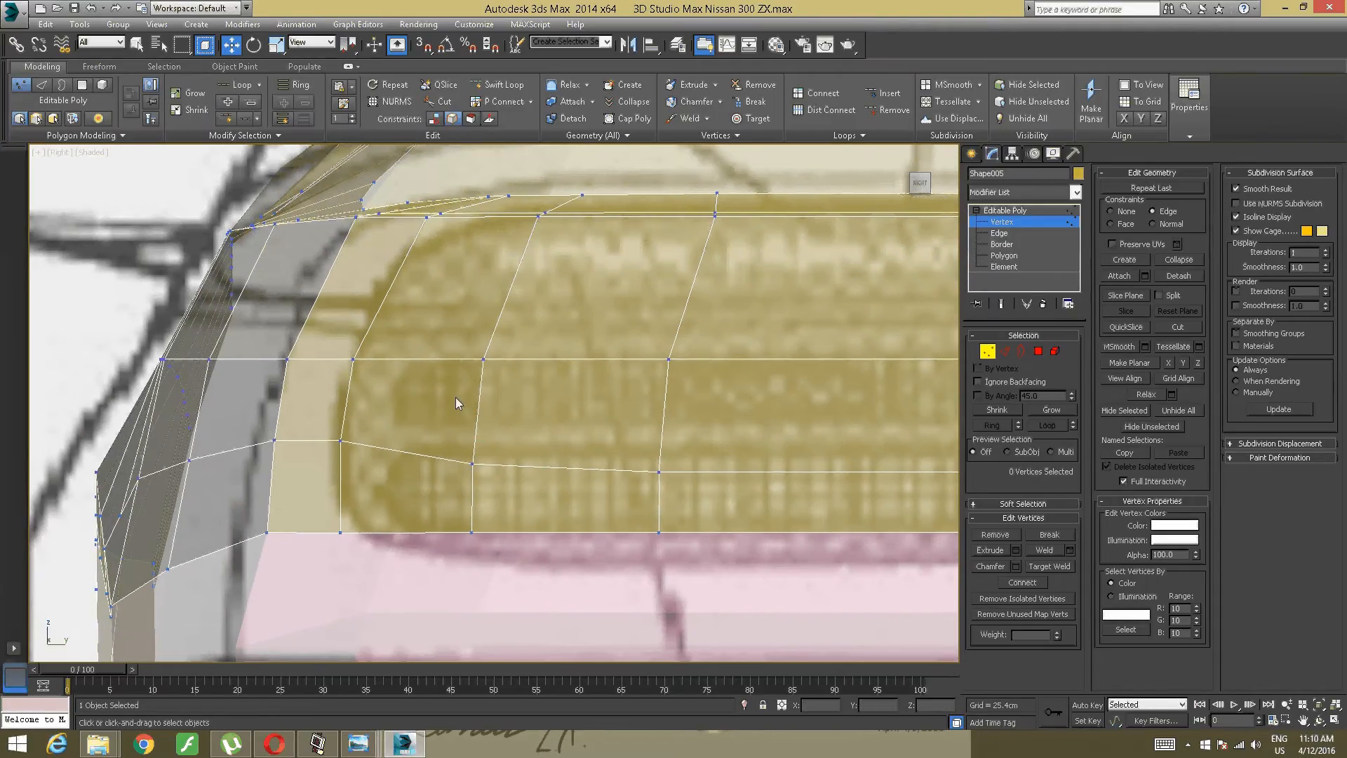
key(ctrl+r)
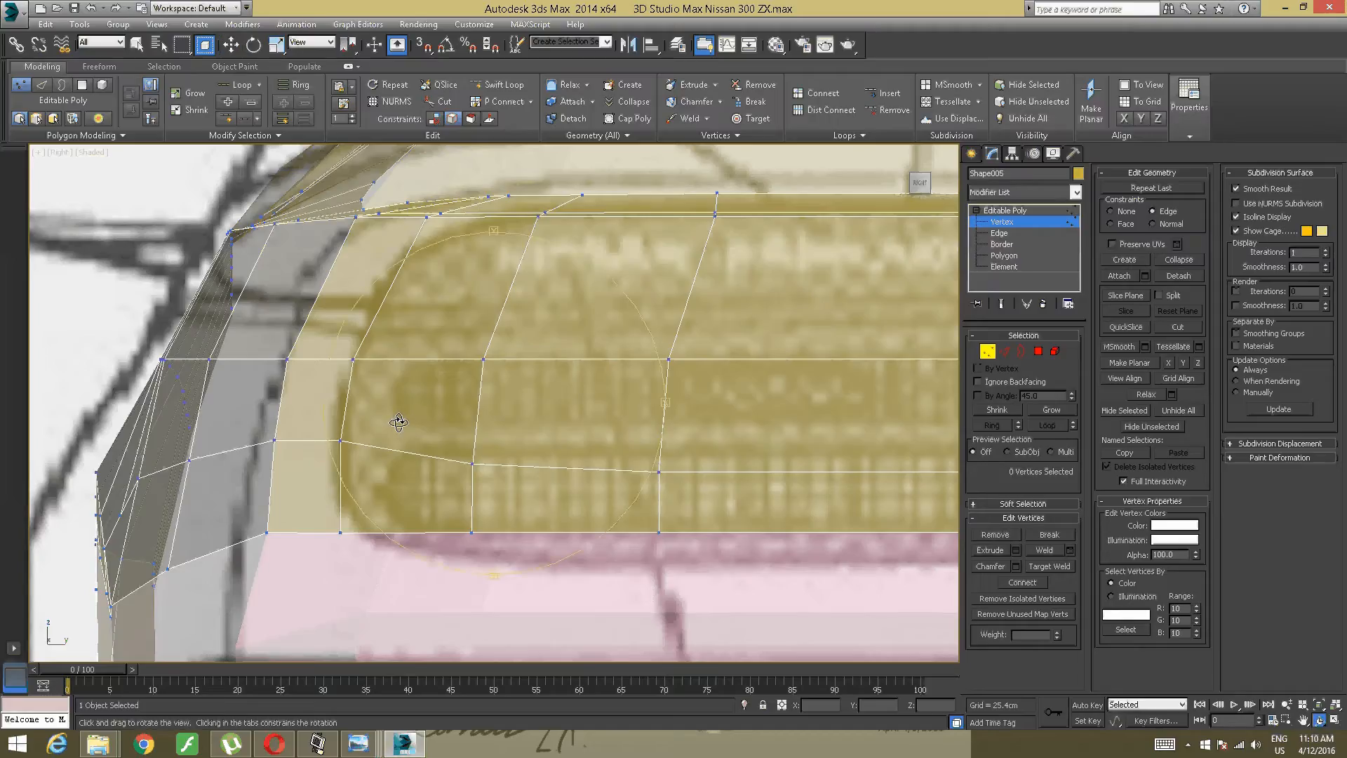
key(alt+shift+w)
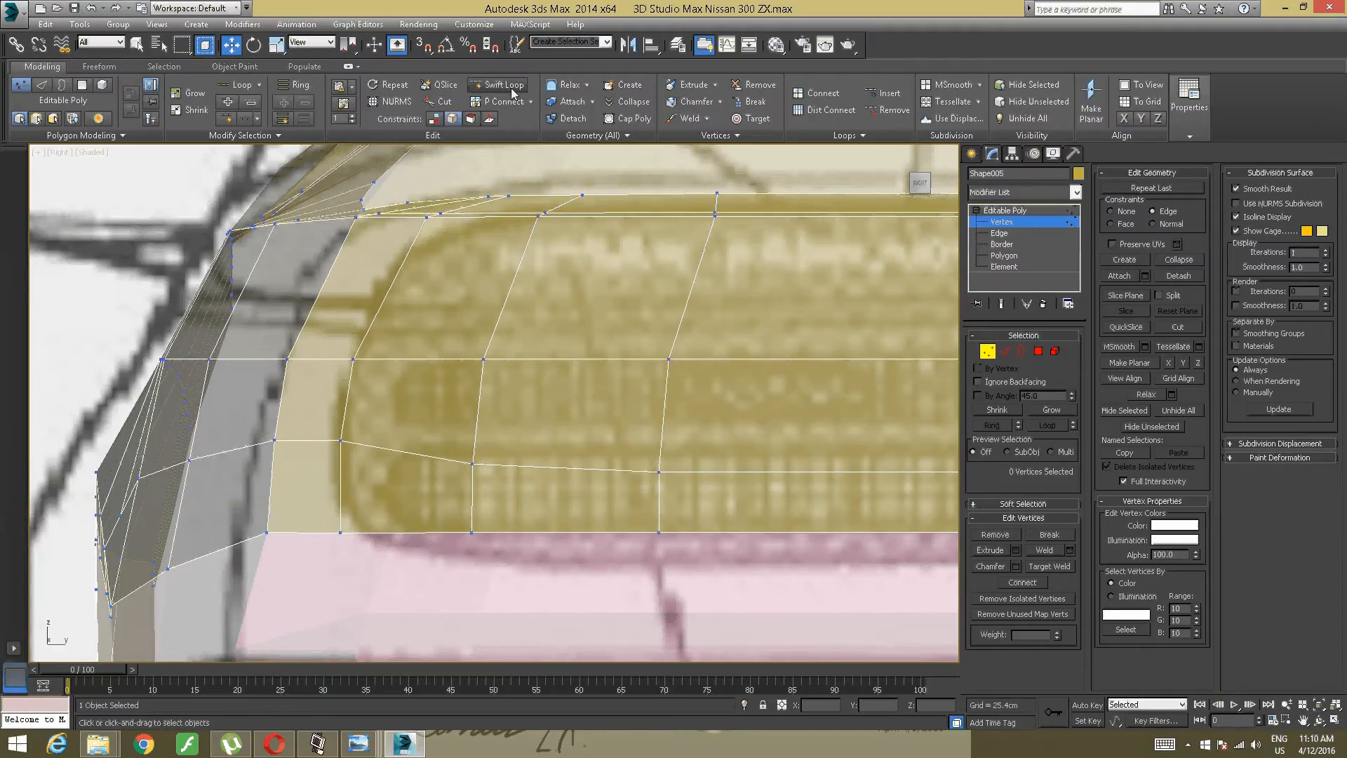
click(410, 421)
key(w)
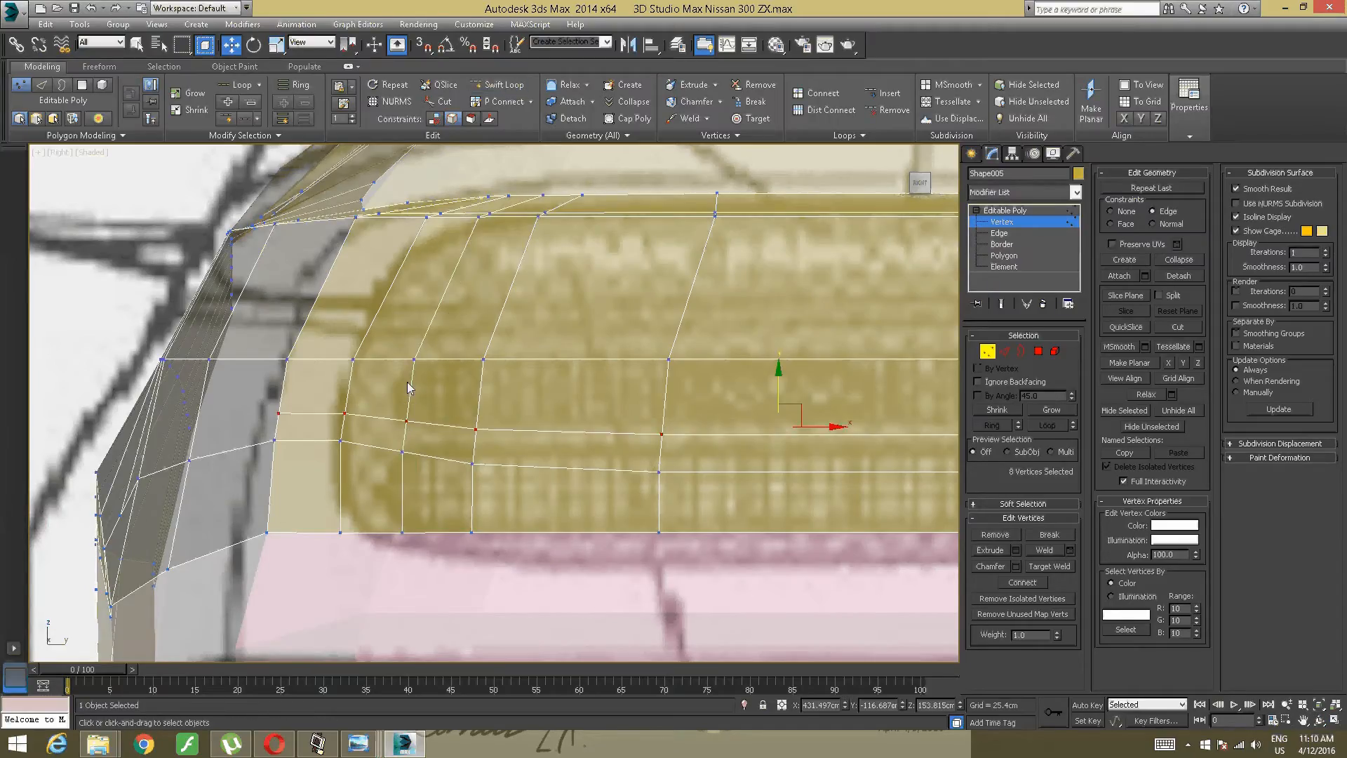
click(402, 451)
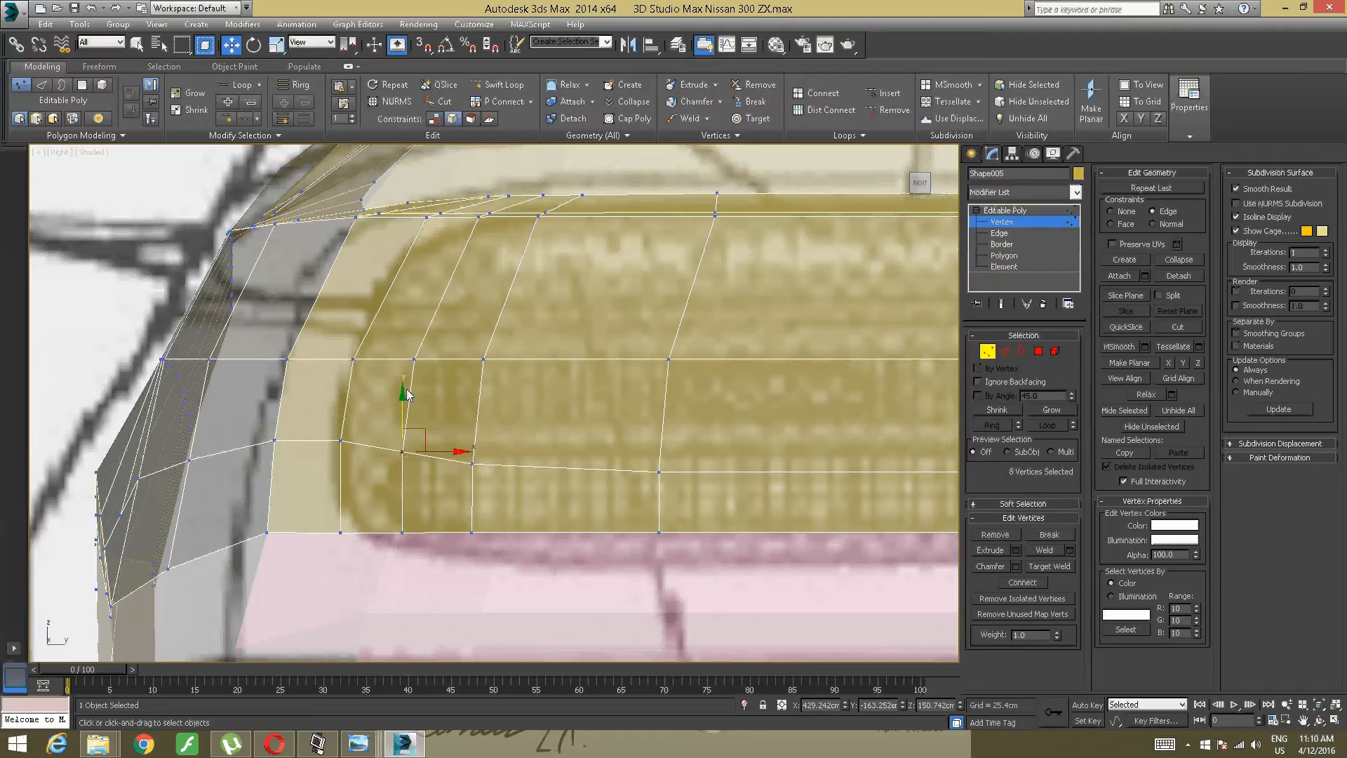
click(456, 391)
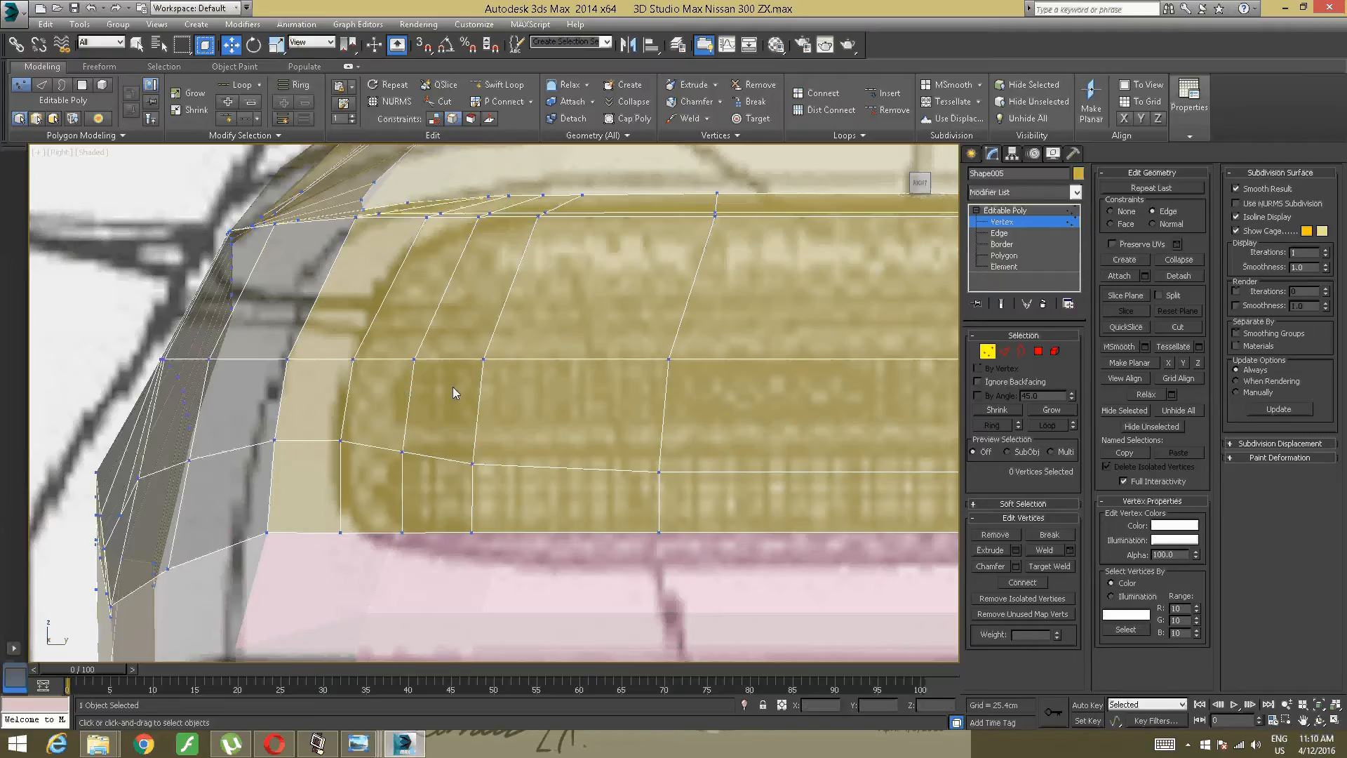
Step: Lower the new loop's vertex on the lower horizontal row and shift it outward toward the taillight's rounded end
click(402, 451)
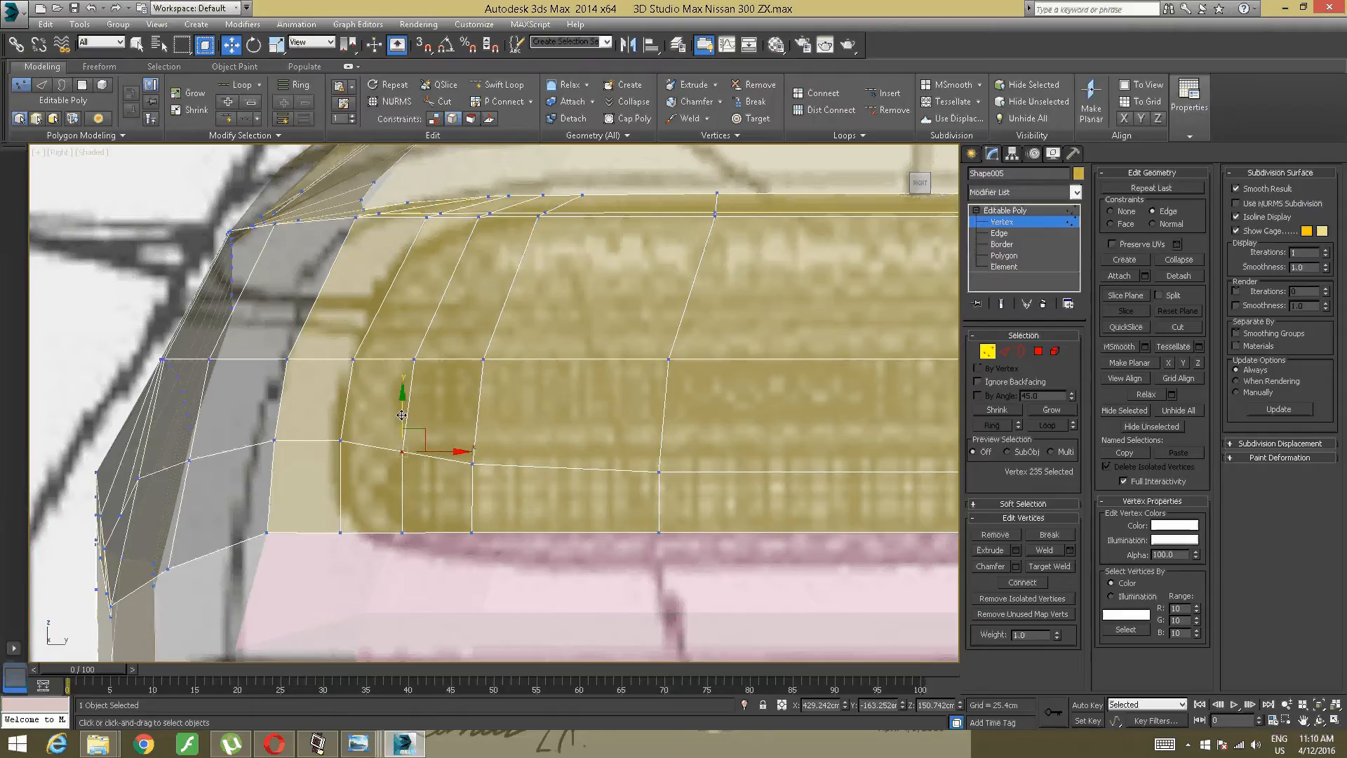
drag(400, 415, 402, 423)
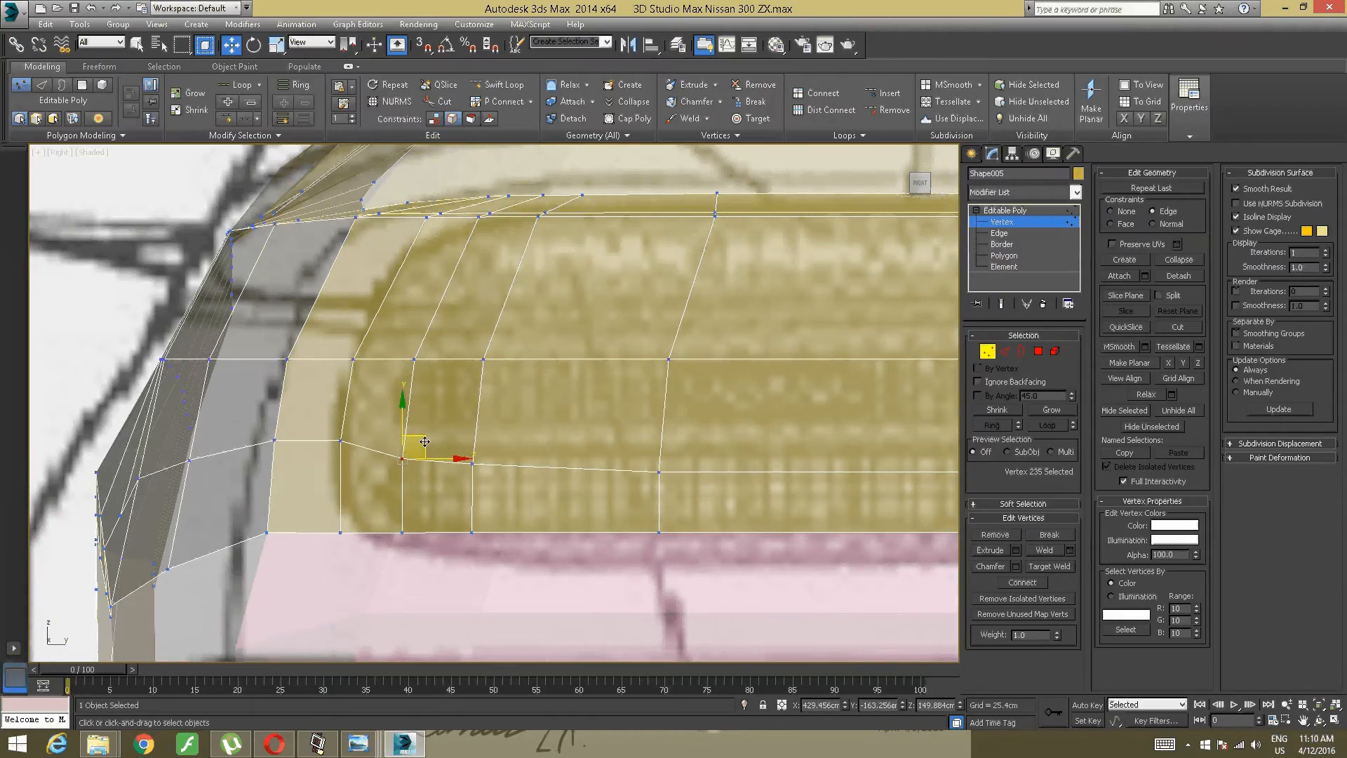
mouse_move(414, 442)
mouse_down()
mouse_move(371, 420)
mouse_move(391, 435)
mouse_up()
click(498, 440)
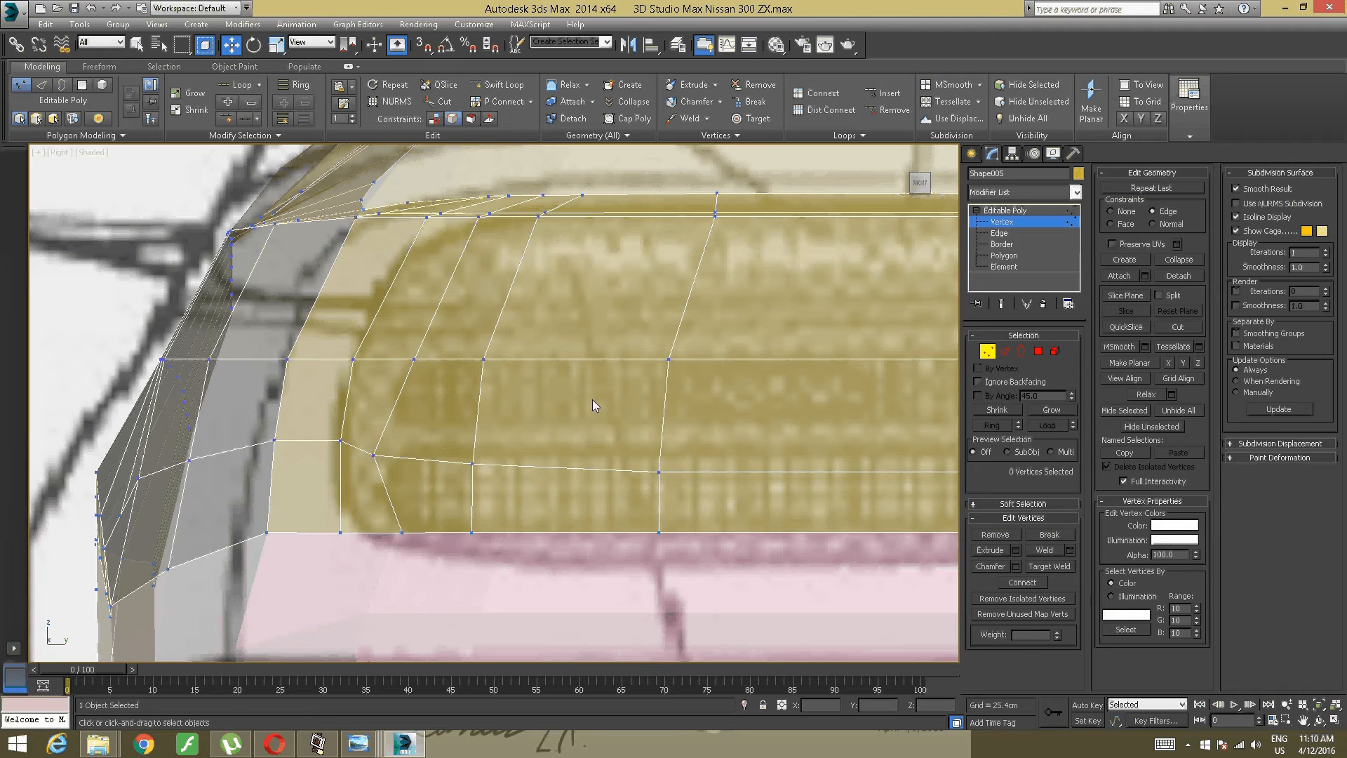
Step: Slide the new loop's vertex on the panel's bottom edge outward to sit beneath the shifted vertex, near the taillight's lower corner
scroll(593, 405, down, 2)
scroll(444, 426, down, 2)
scroll(444, 426, up, 3)
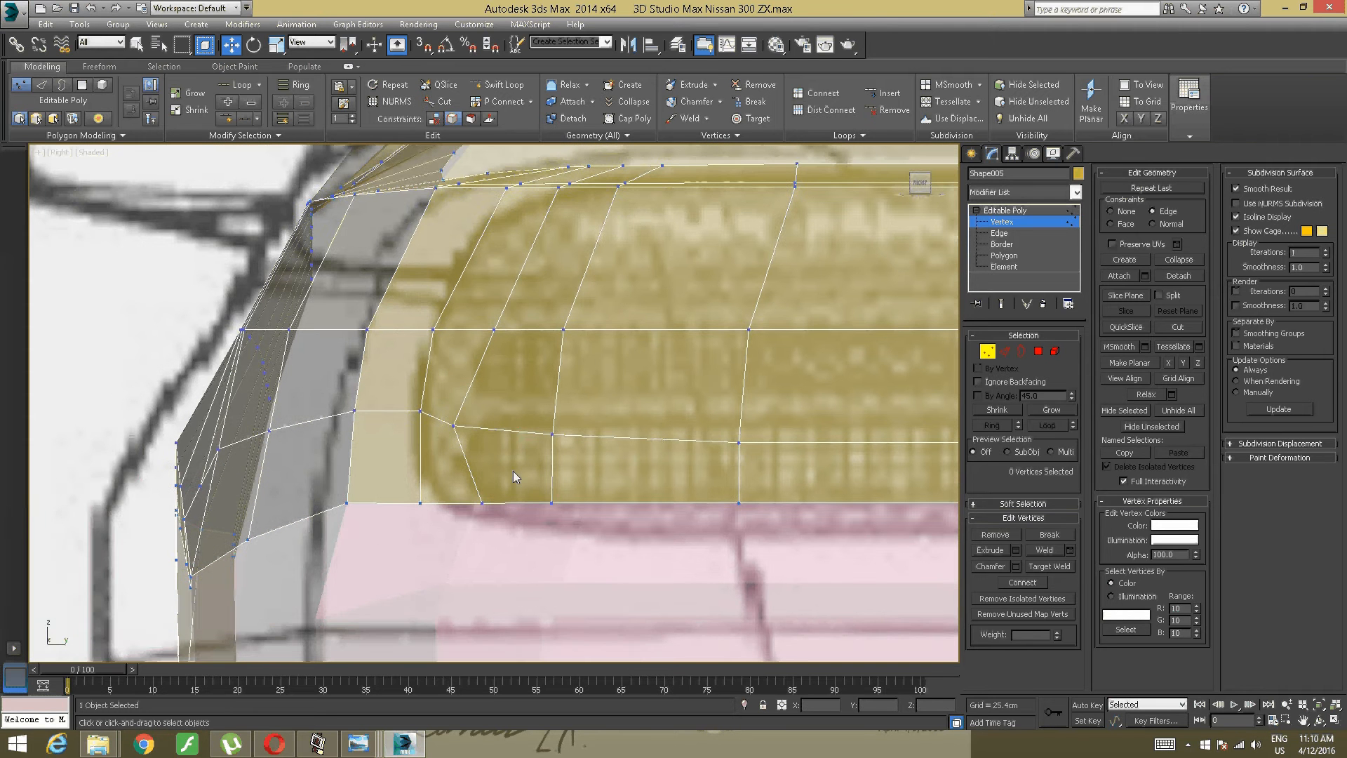
click(482, 503)
drag(511, 504, 486, 515)
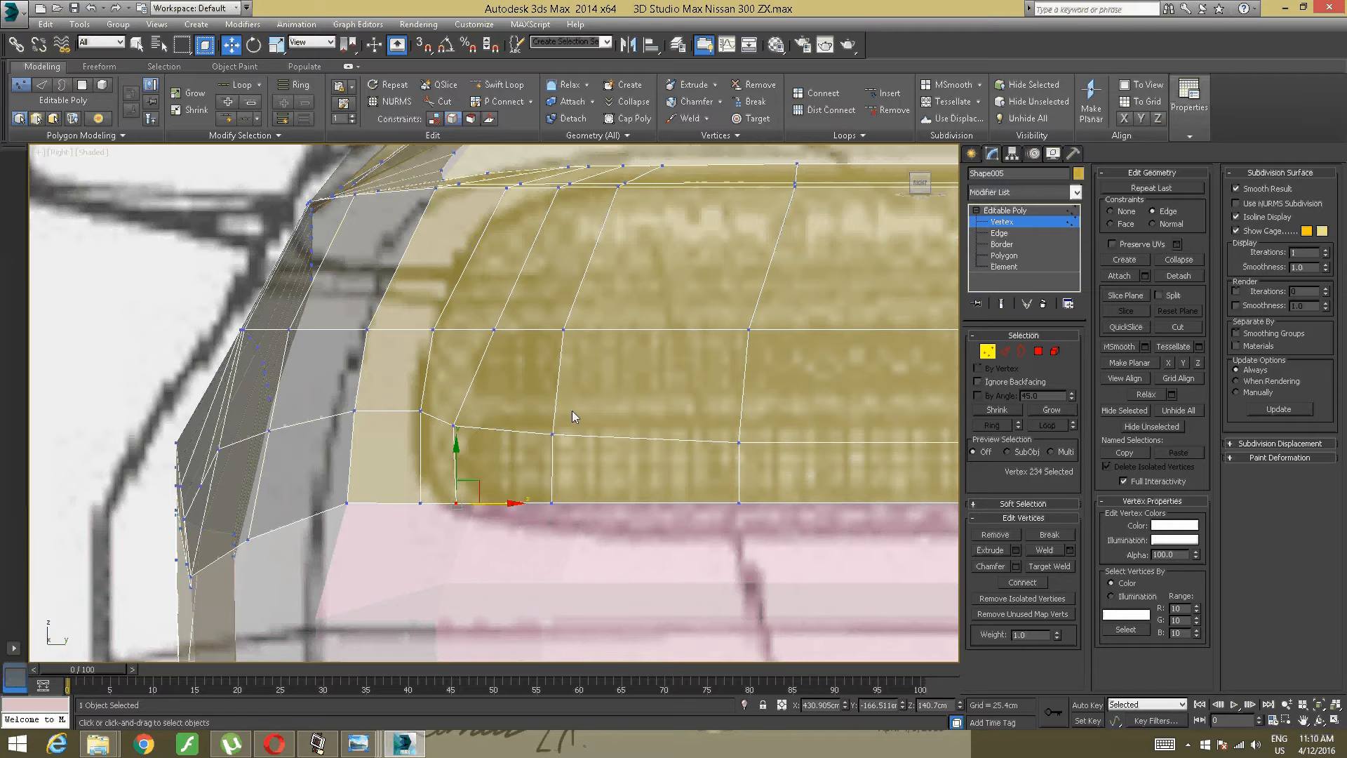
Step: Examine the yellow panel's edge flow from the wheel arch around the corner and across the car's rear
alt+middle_drag(571, 411, 511, 440)
click(409, 469)
scroll(403, 468, up, 3)
alt+middle_drag(642, 414, 613, 403)
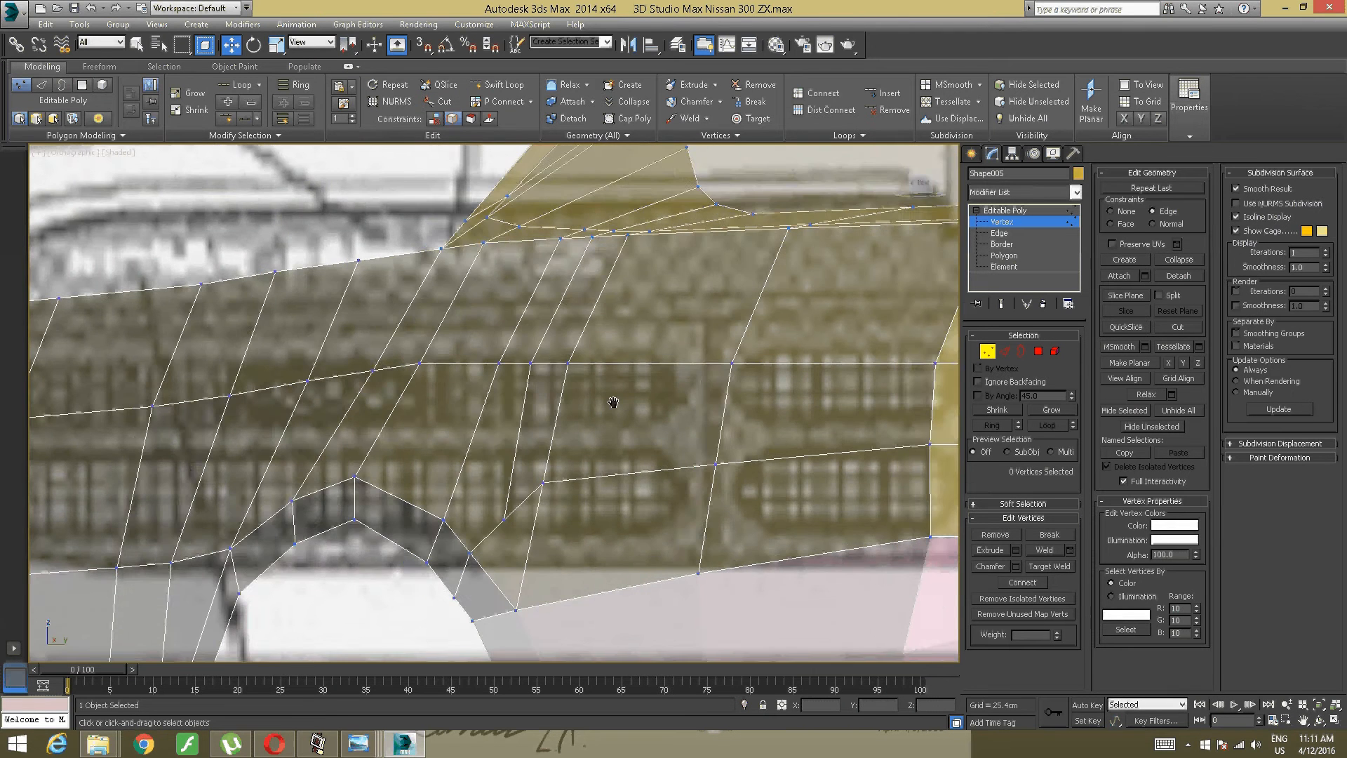
middle_drag(729, 365, 316, 355)
middle_drag(734, 435, 490, 372)
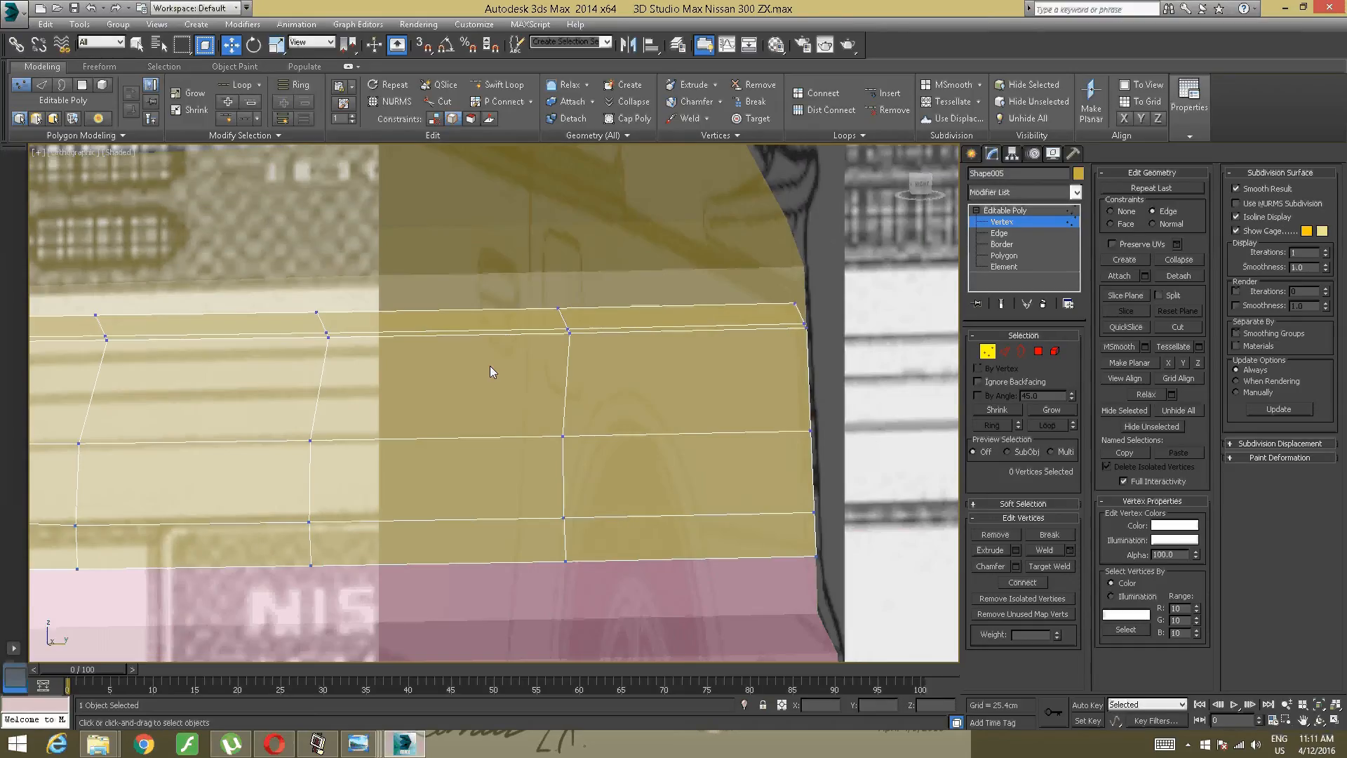
click(1038, 350)
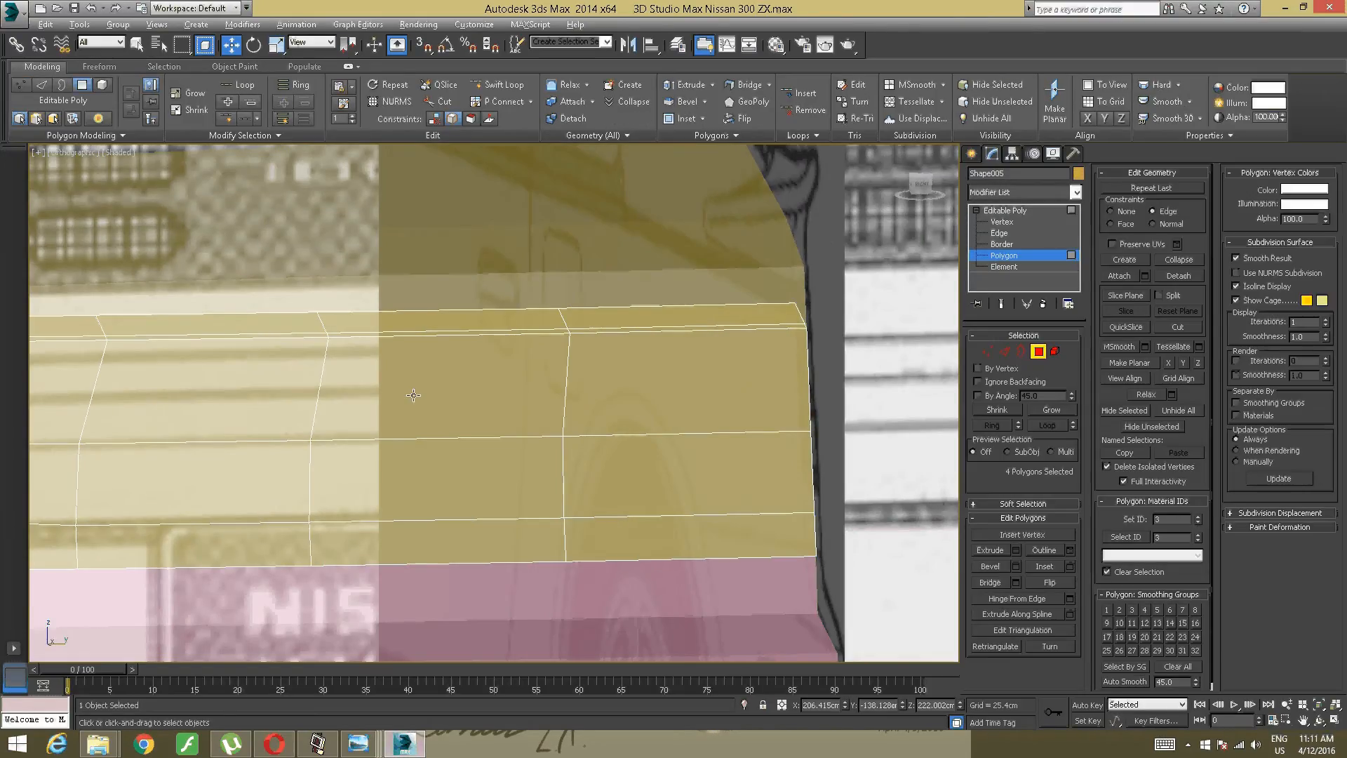
alt+middle_drag(407, 389, 319, 344)
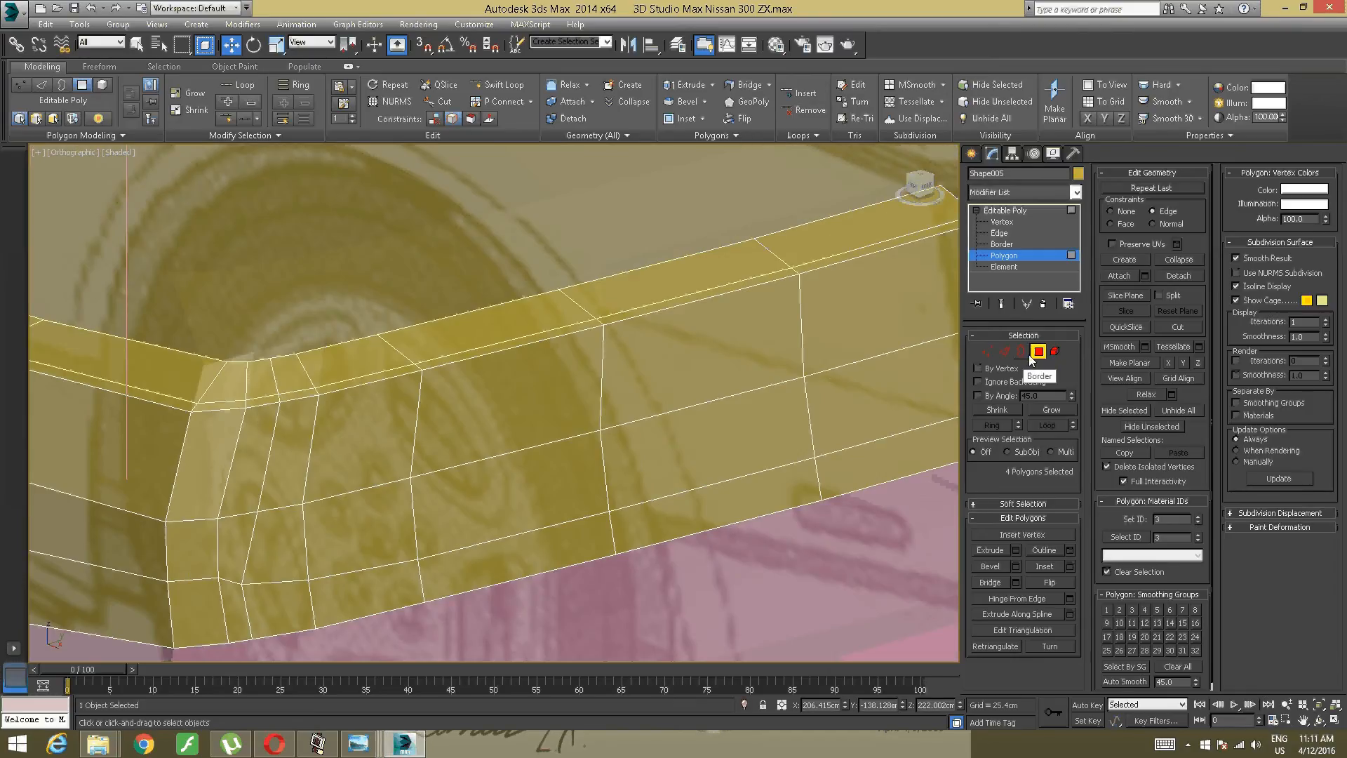
Step: Shift the six edges running just inside the rear panel's upper lip slightly inward, away from the lip's outer edge
click(336, 376)
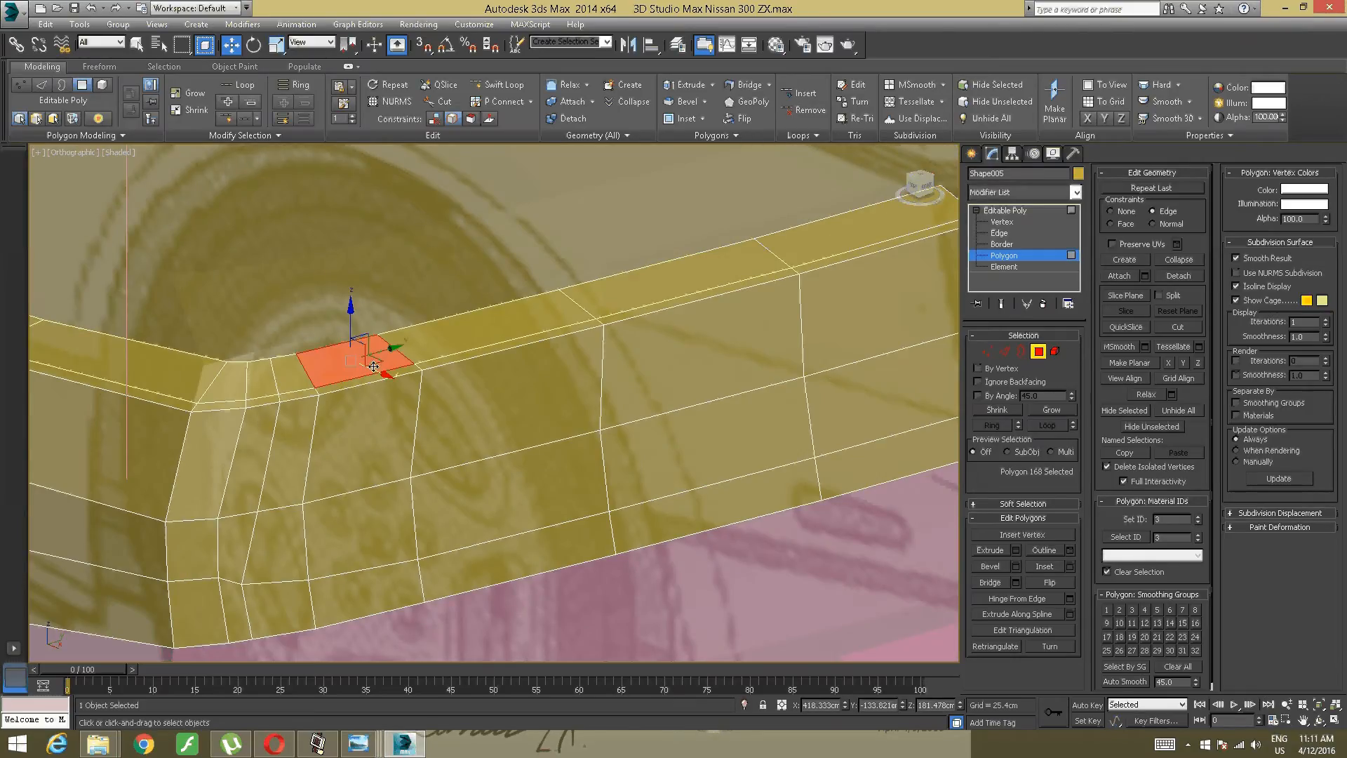
click(1005, 351)
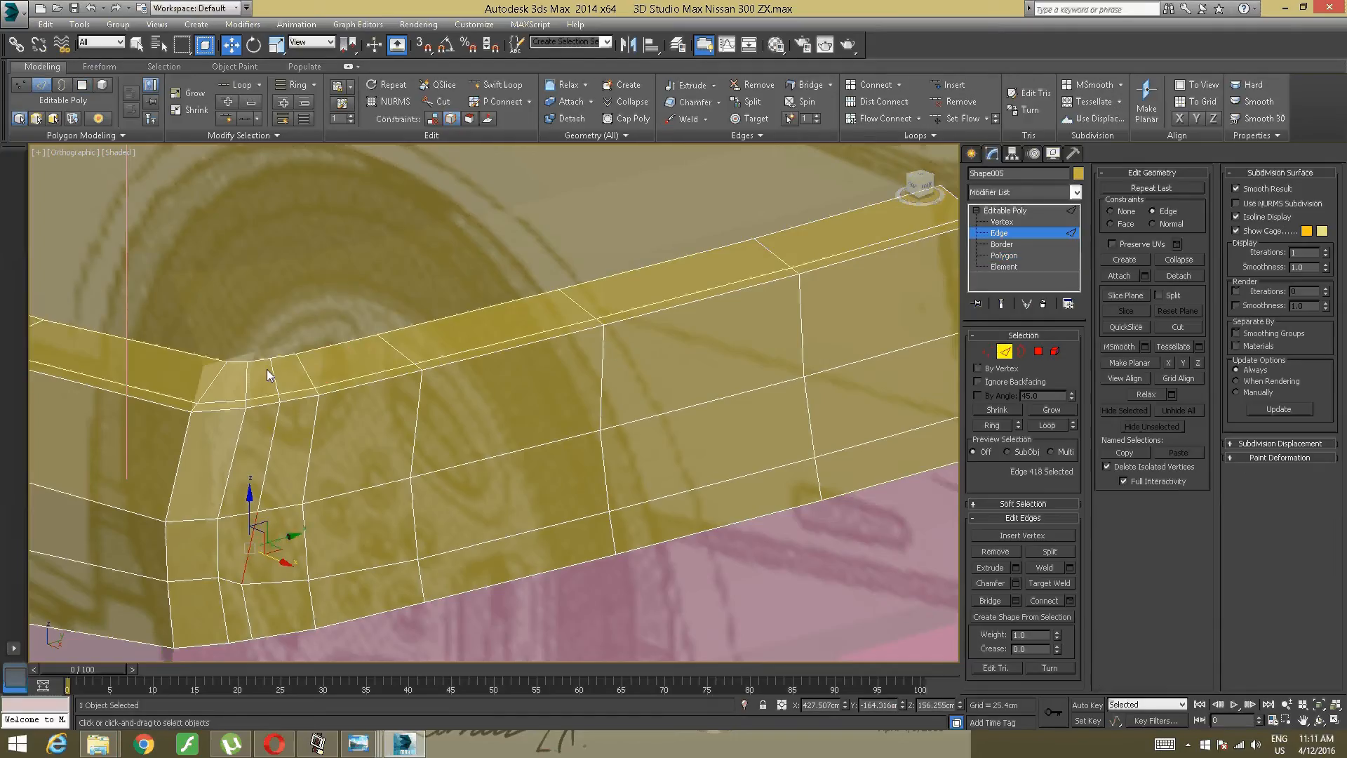
click(305, 392)
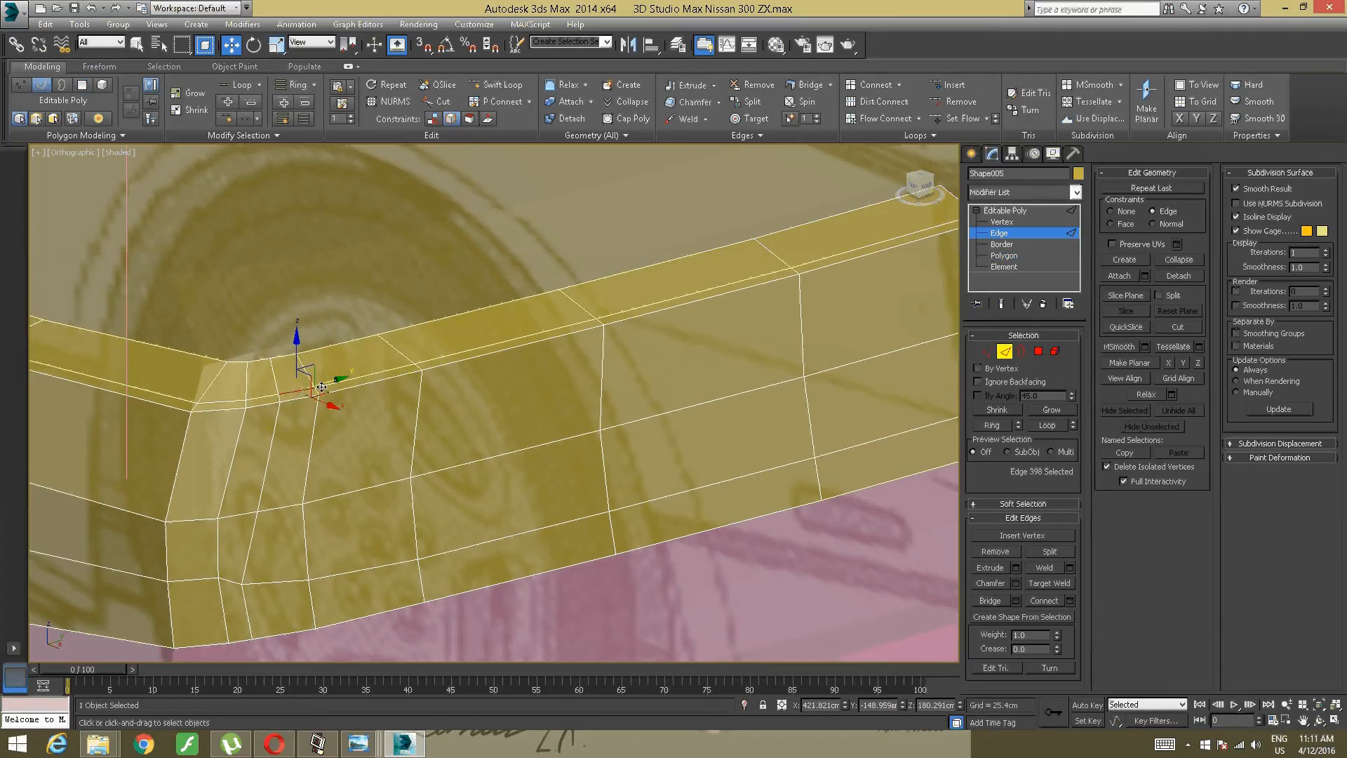
ctrl+click(270, 398)
ctrl+click(372, 376)
alt+middle_drag(384, 360, 302, 389)
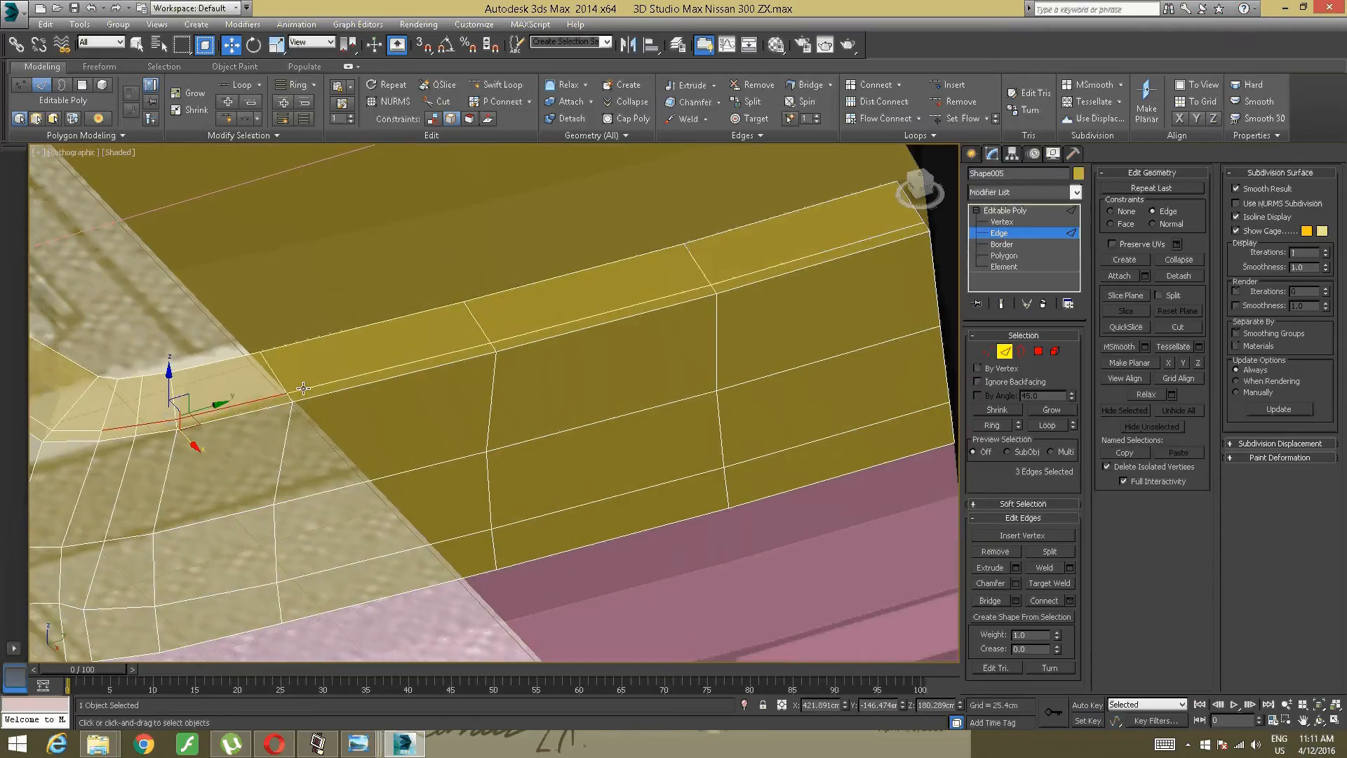
ctrl+click(433, 362)
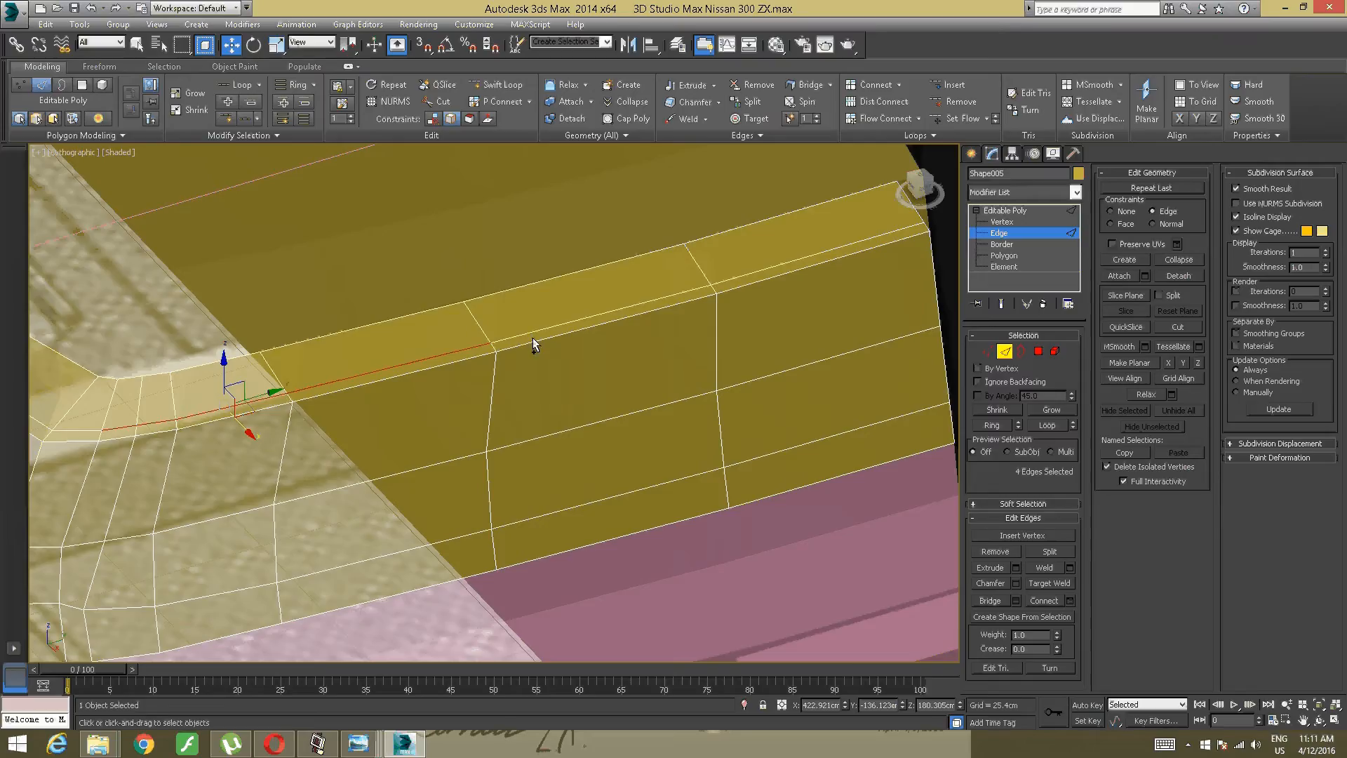
ctrl+click(531, 339)
ctrl+click(721, 281)
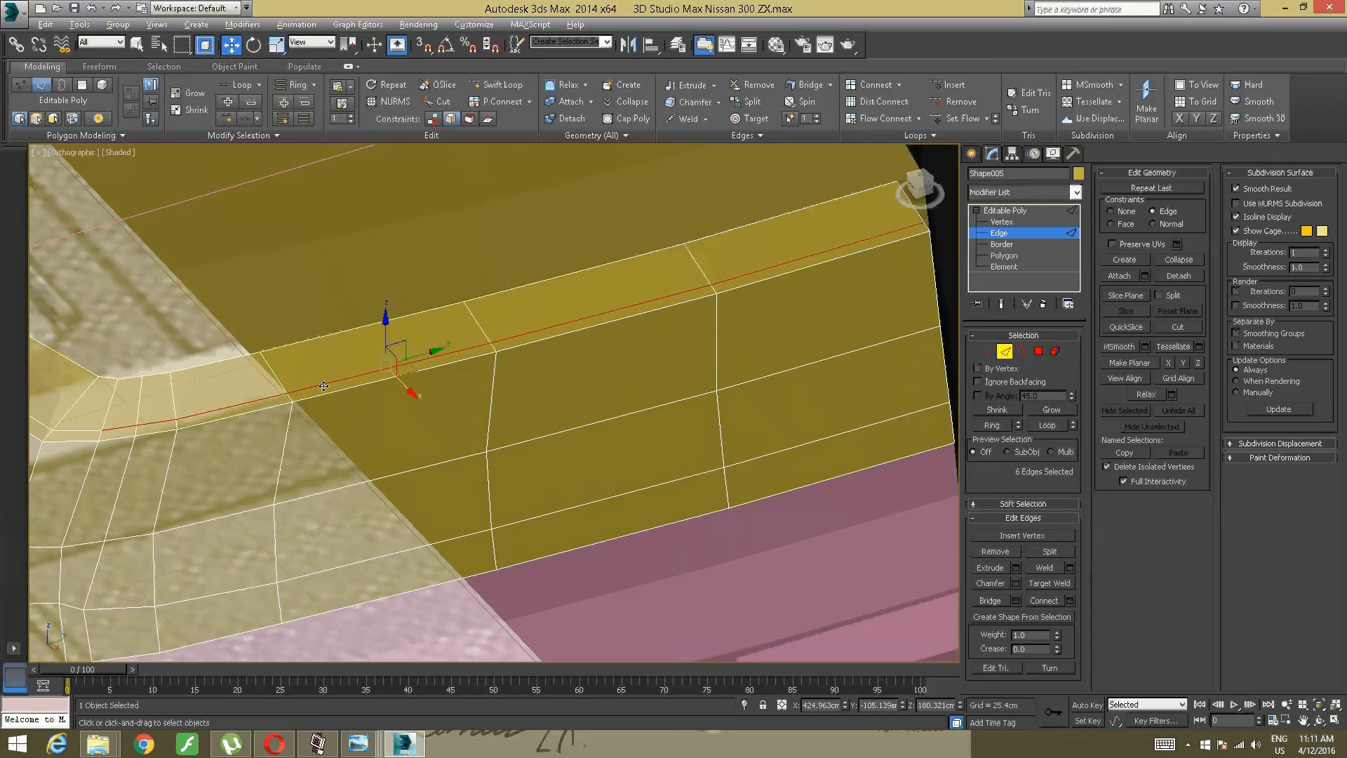
alt+middle_drag(324, 387, 327, 380)
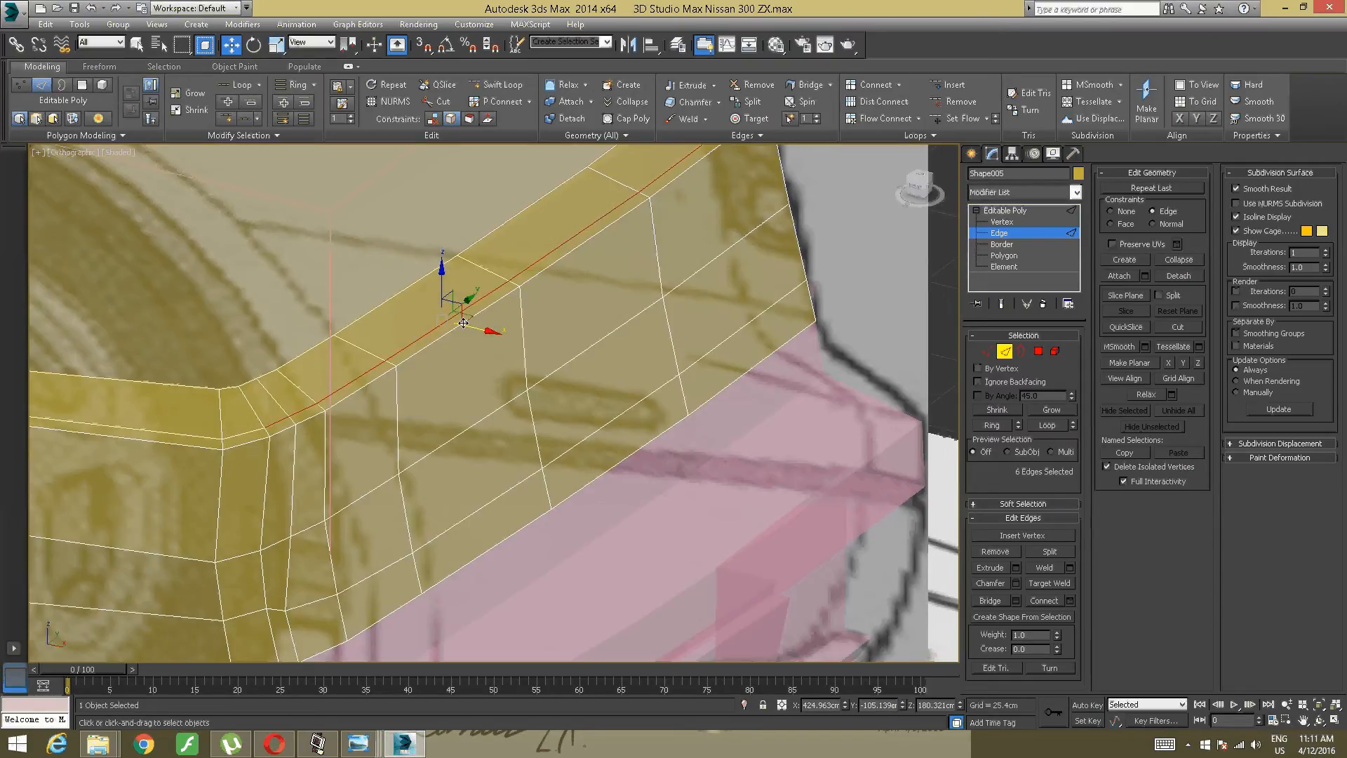
drag(484, 330, 480, 375)
alt+middle_drag(400, 369, 280, 405)
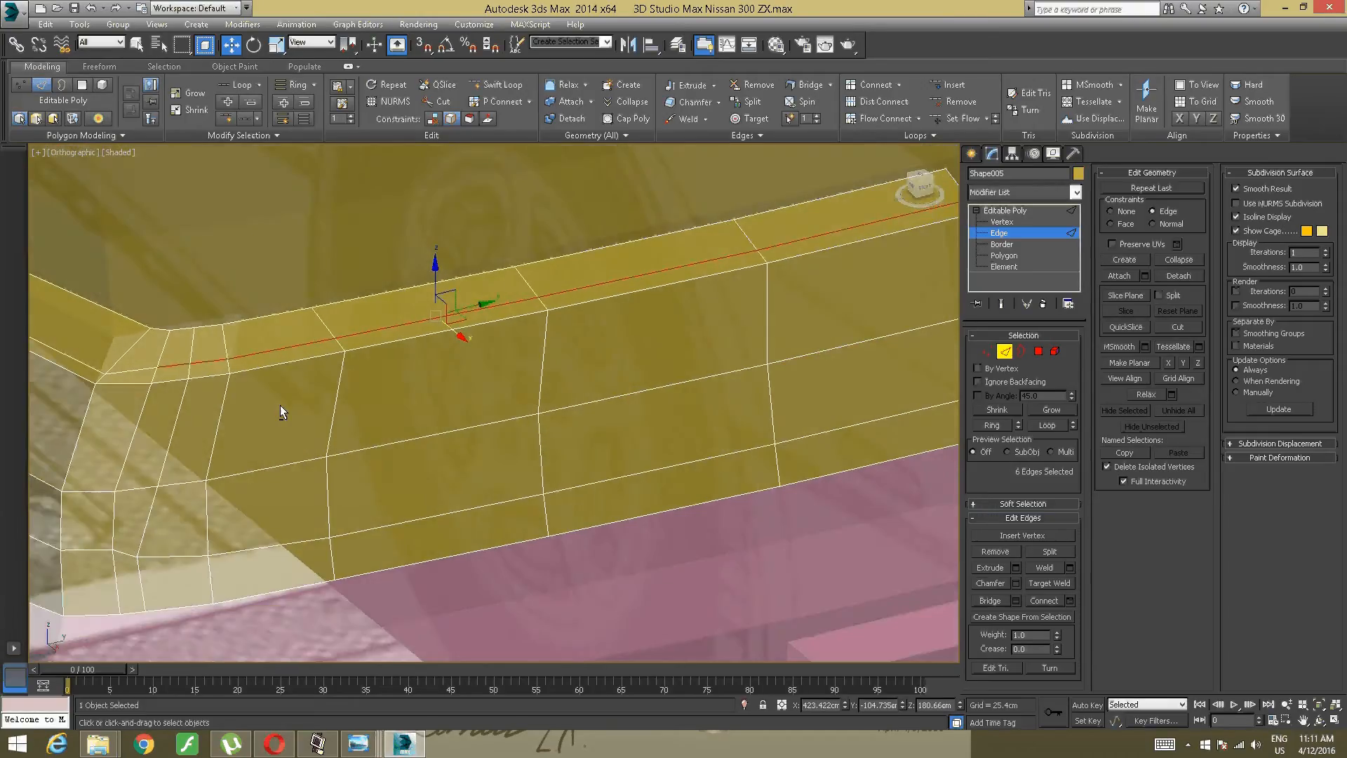
click(301, 439)
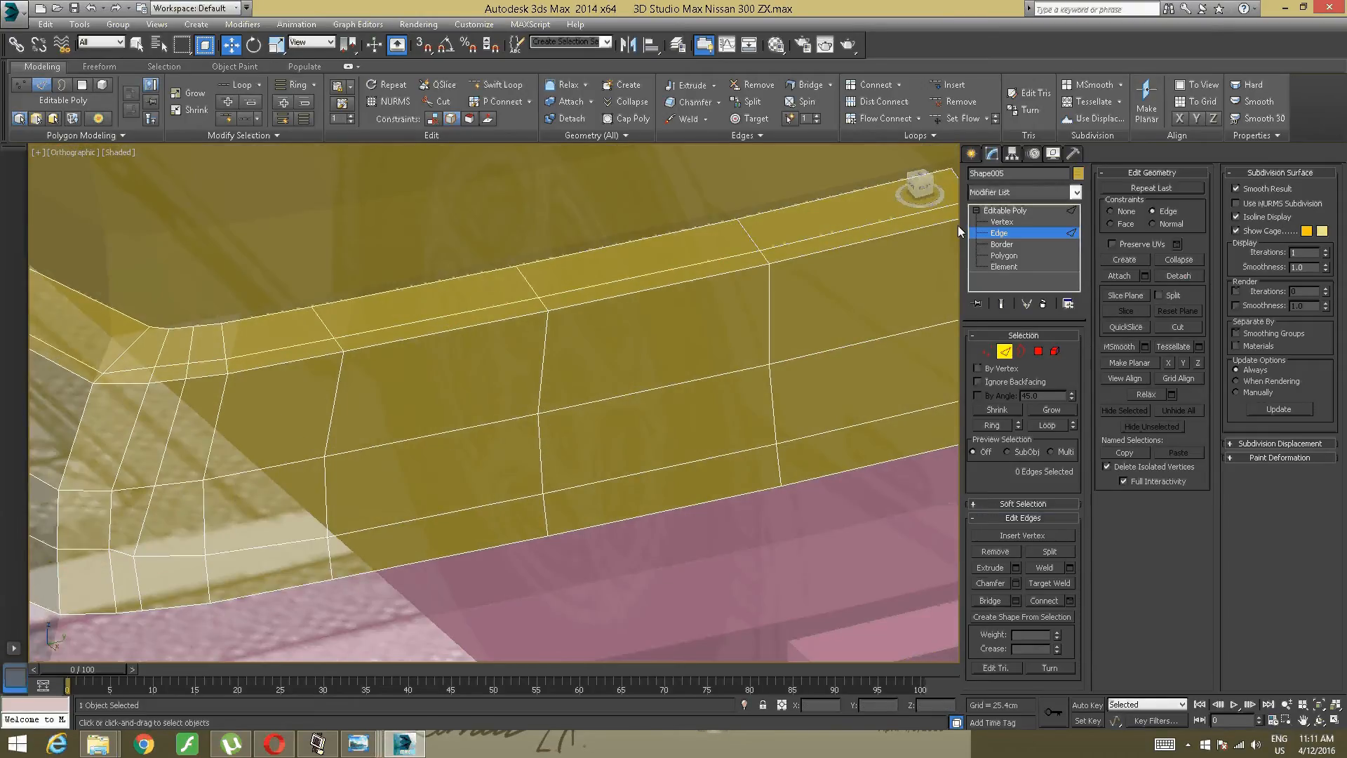
Step: Delete the rear panel polygons covering the taillight, from its rounded outer end to the car's centre, keeping the border strips above and below
click(922, 186)
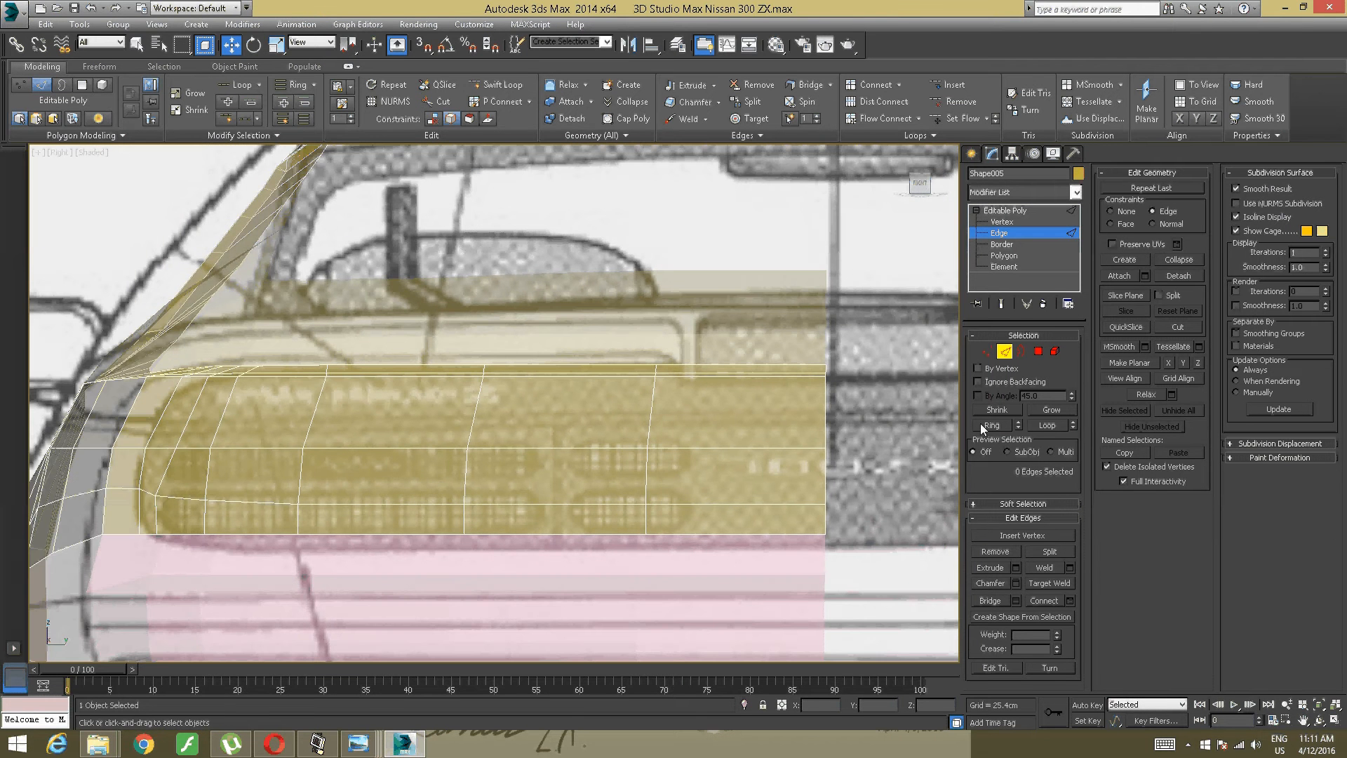
click(1037, 351)
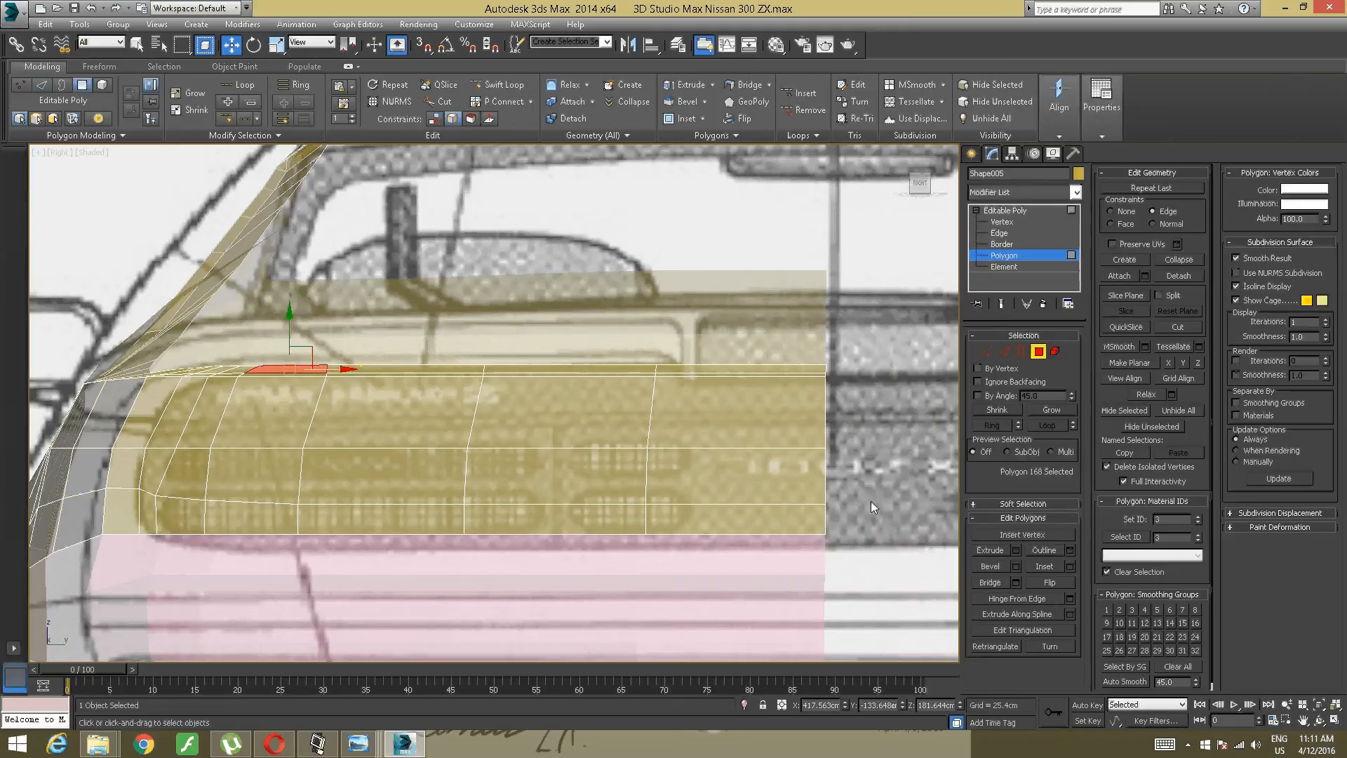
drag(523, 357, 219, 377)
click(899, 423)
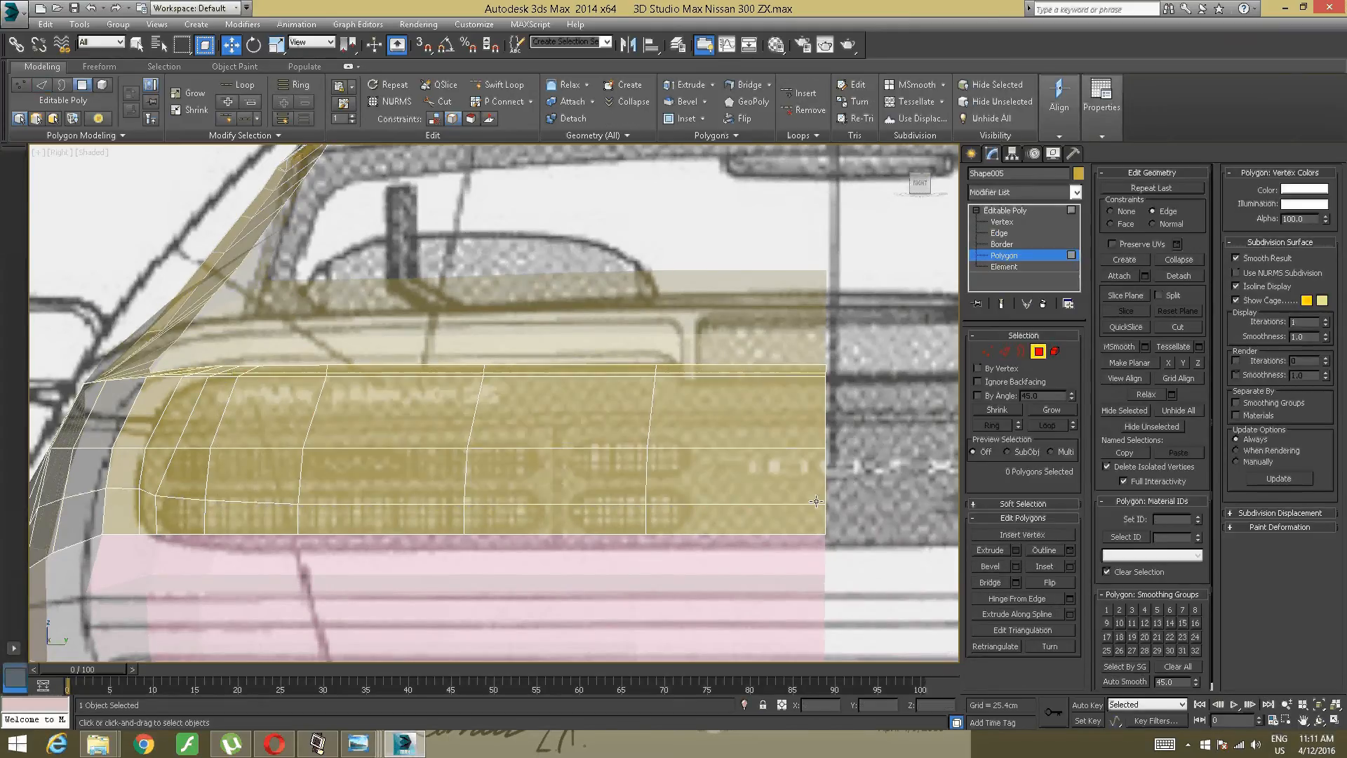
drag(848, 505, 206, 372)
middle_drag(258, 416, 439, 394)
scroll(440, 396, up, 2)
ctrl+click(445, 483)
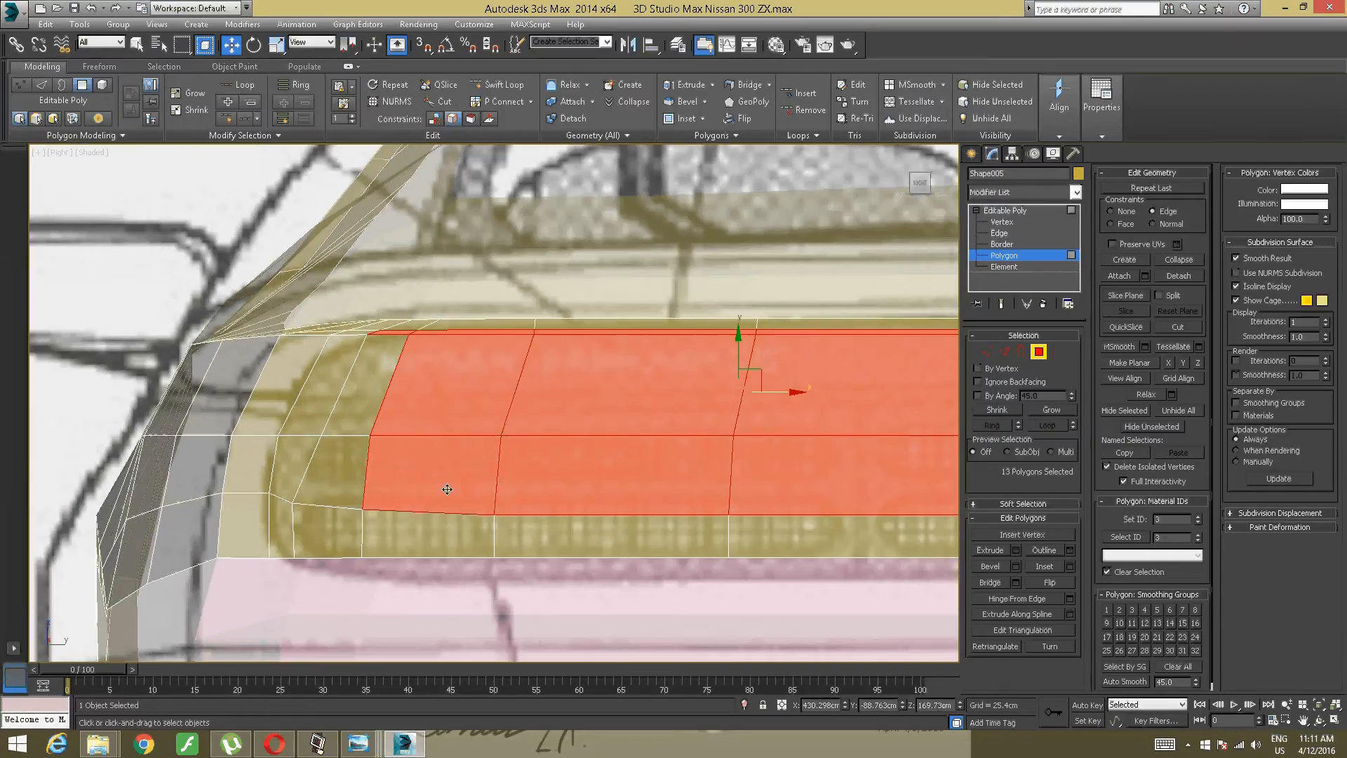
ctrl+click(350, 465)
ctrl+click(273, 449)
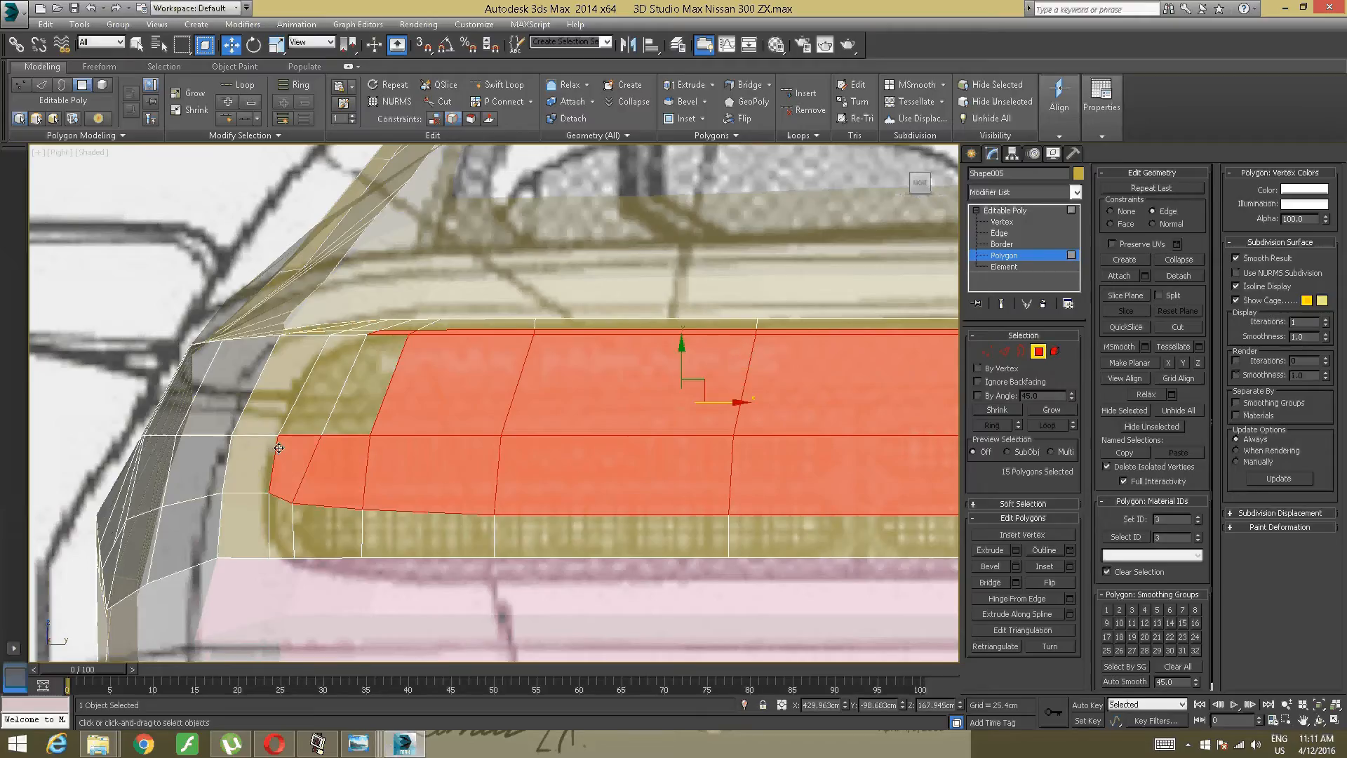
ctrl+click(313, 404)
ctrl+click(354, 369)
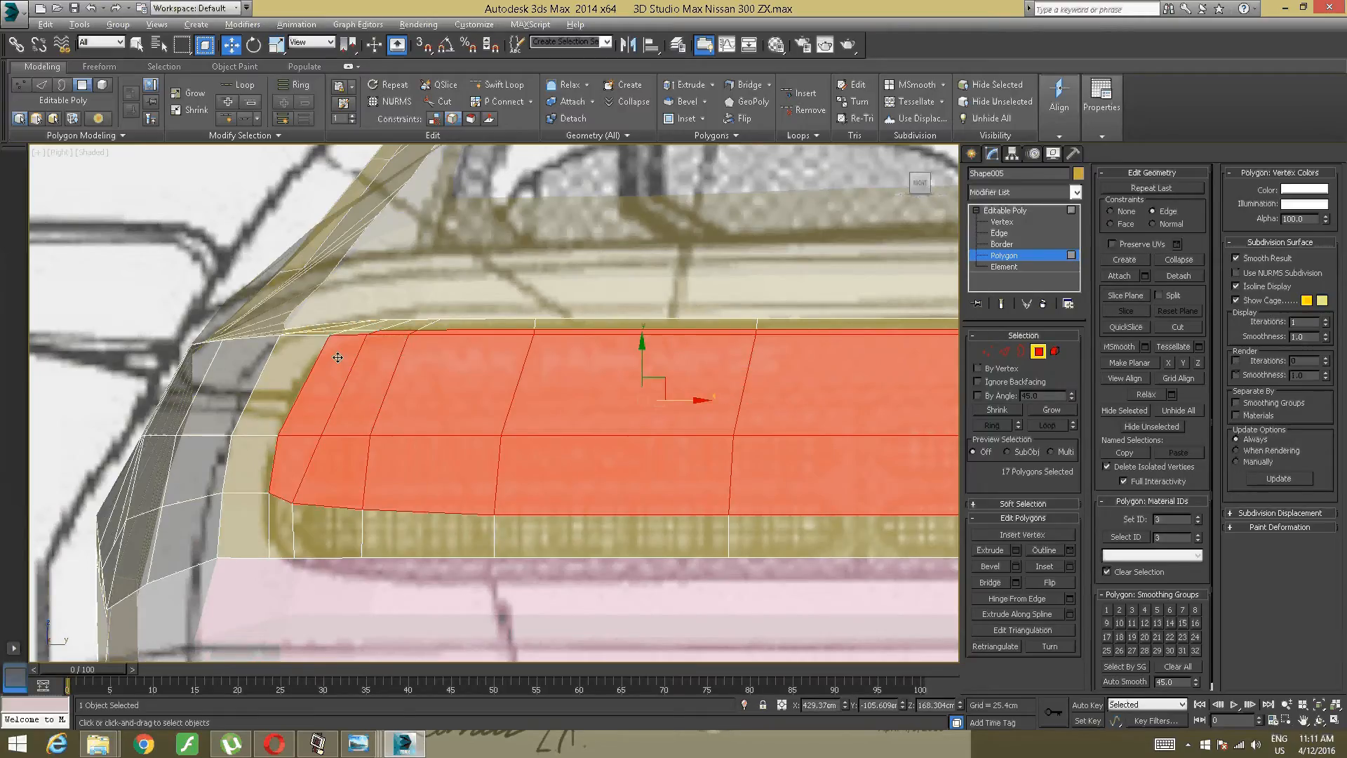
alt+middle_drag(337, 357, 354, 354)
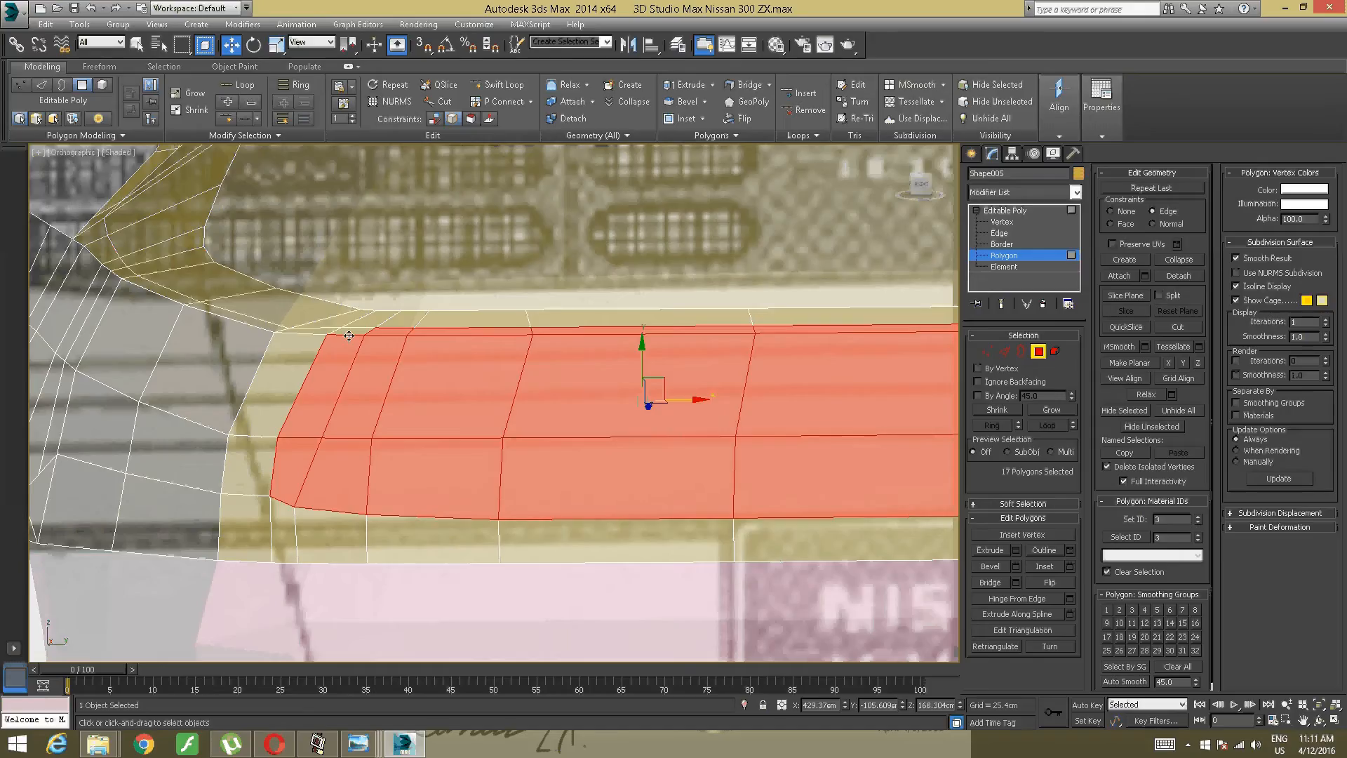
ctrl+click(350, 335)
key(Delete)
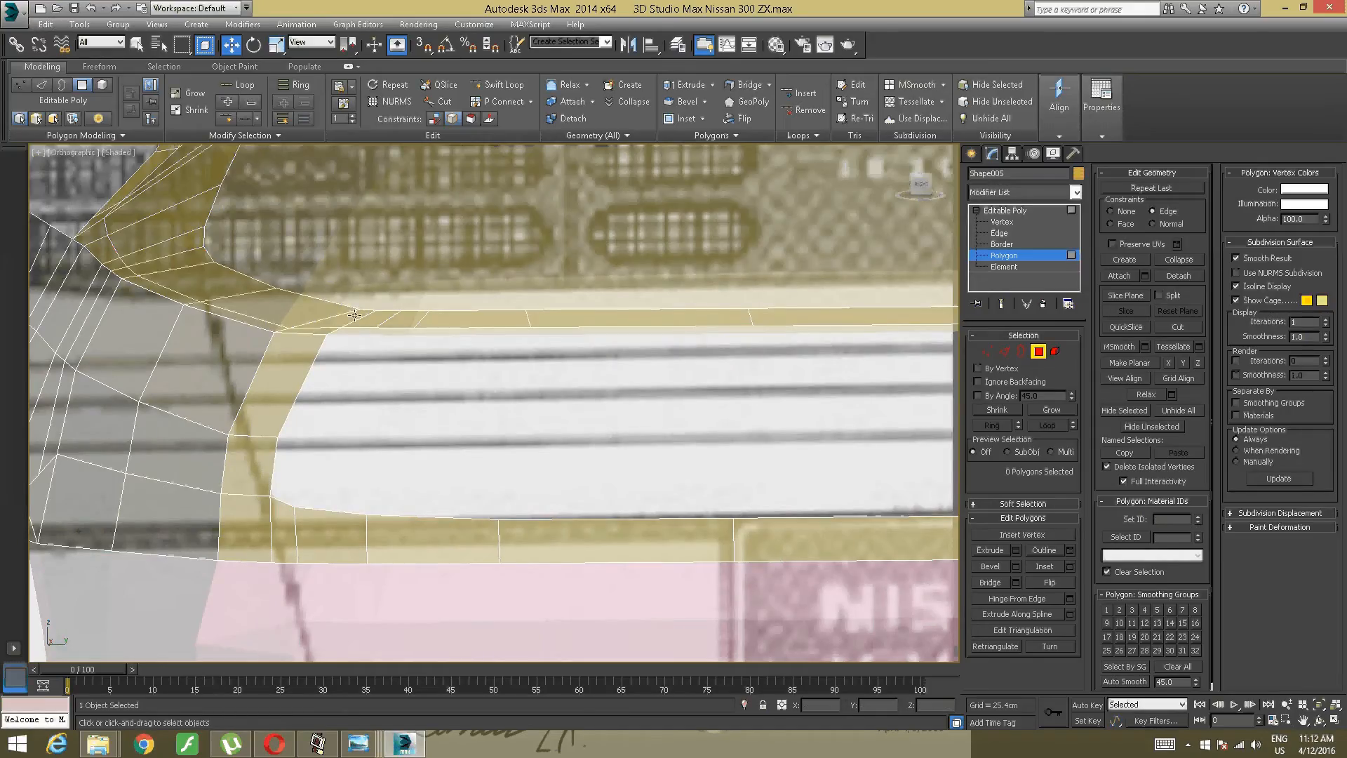
Step: Examine the body side against the blueprint from the rear wheel arch forward to the door in a straight side view
alt+middle_drag(354, 312, 702, 266)
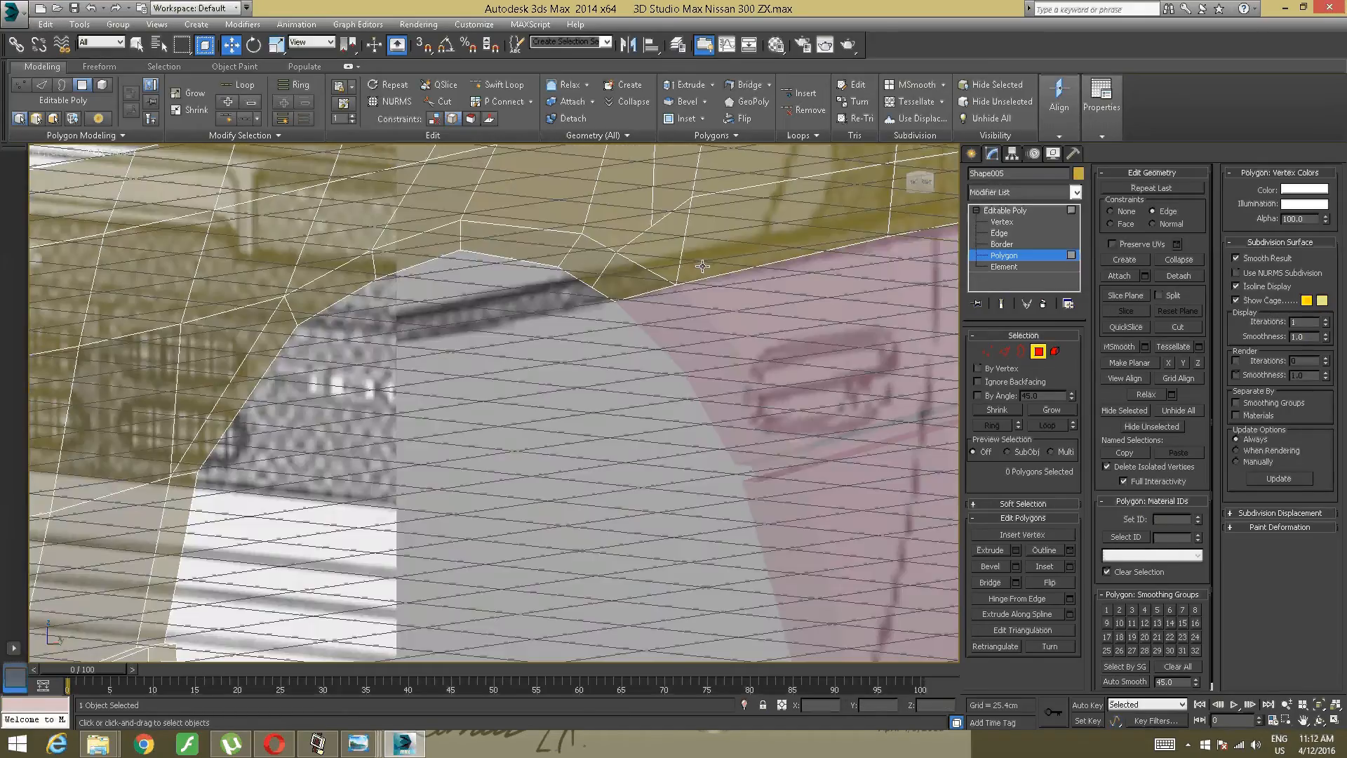
click(1038, 351)
click(1038, 351)
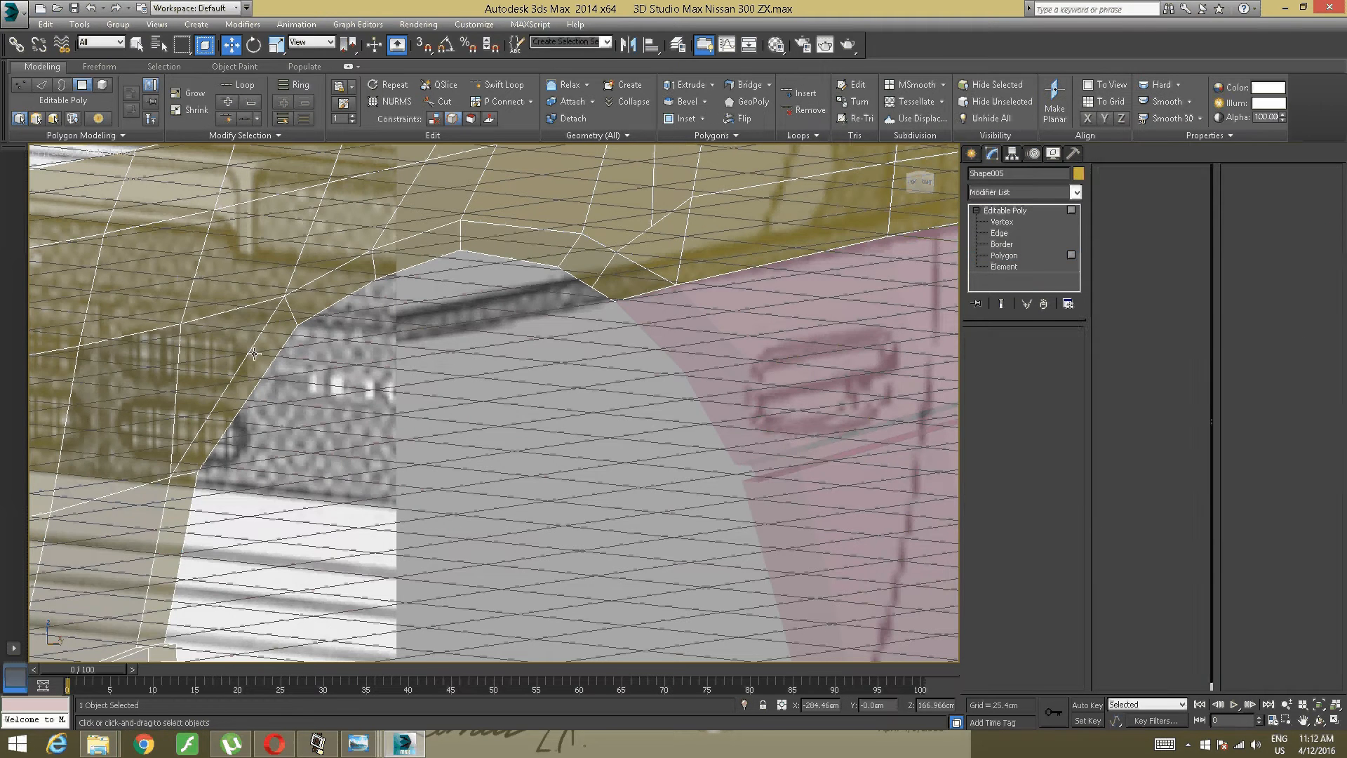
scroll(240, 346, up, 3)
key(shift+z)
scroll(238, 373, down, 2)
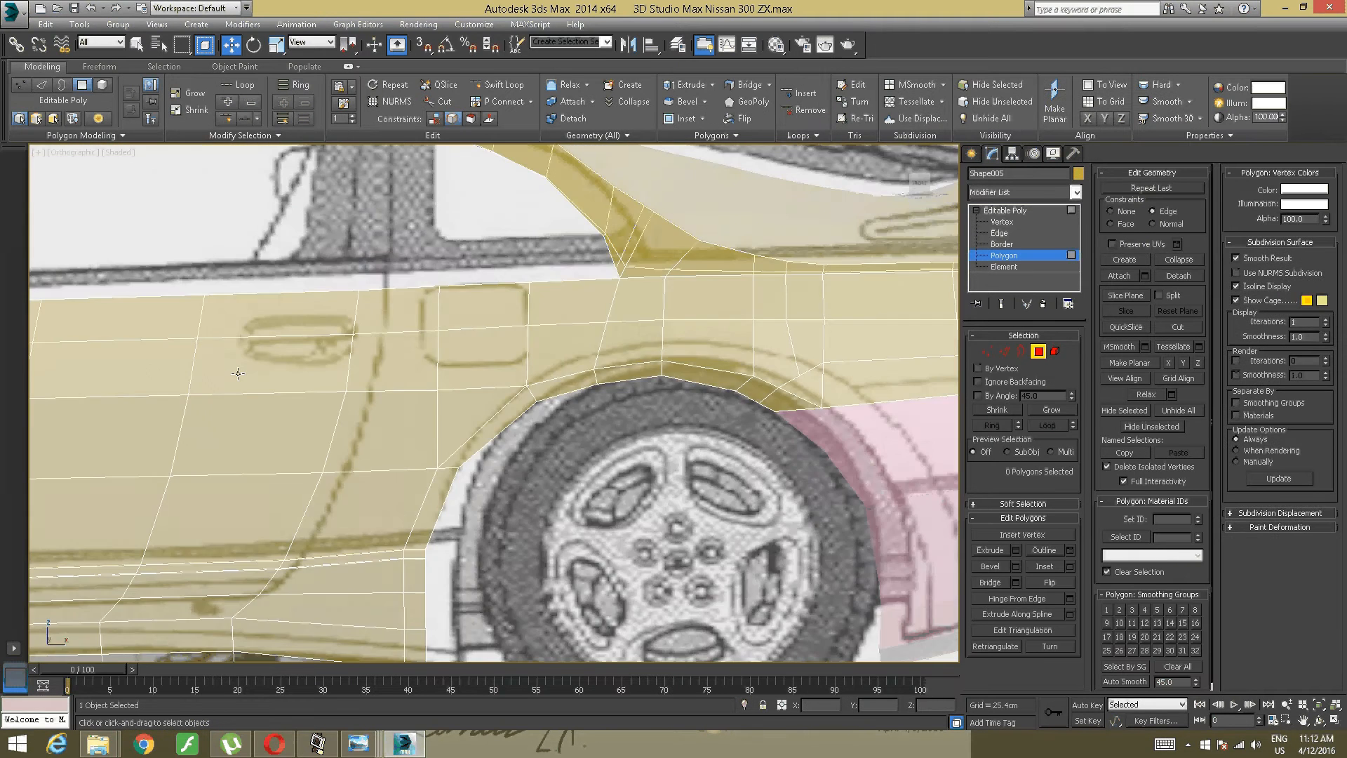
click(922, 186)
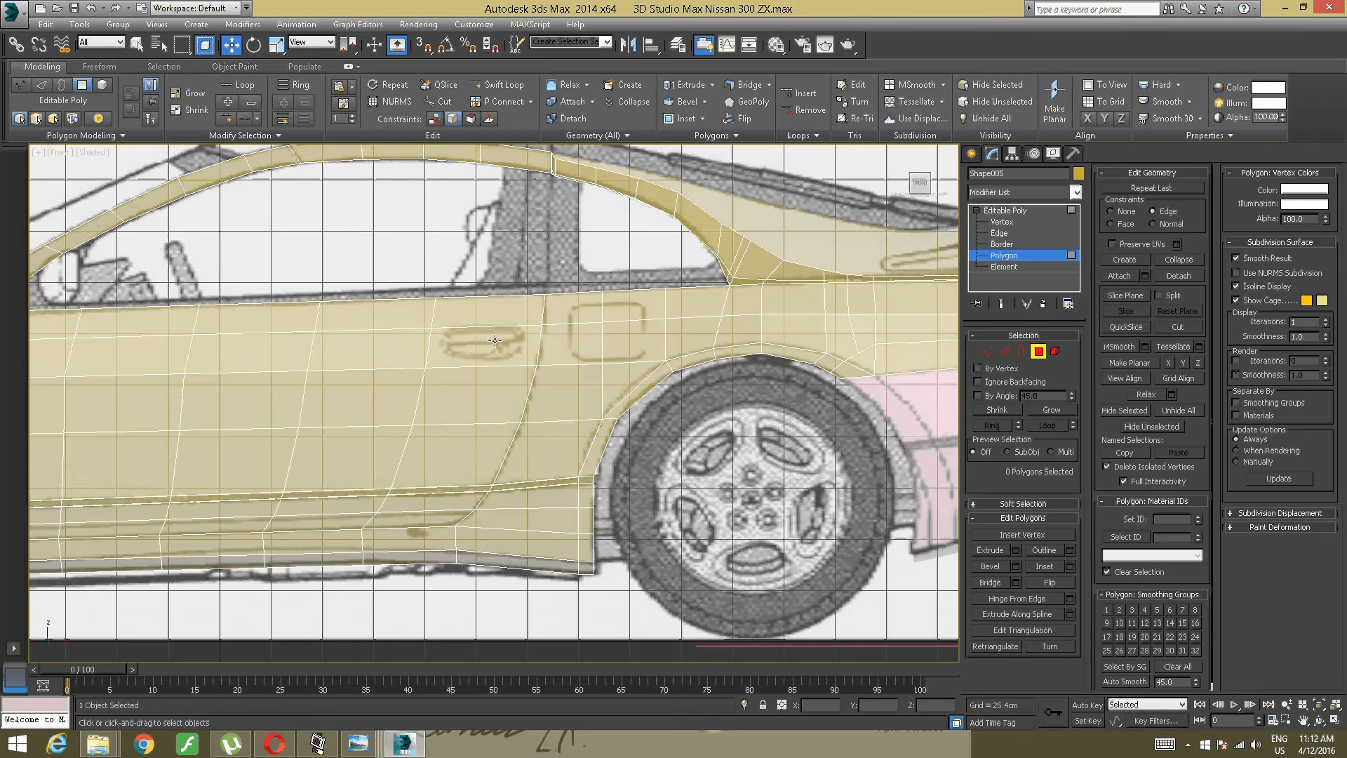
middle_drag(429, 352, 595, 360)
scroll(596, 354, up, 2)
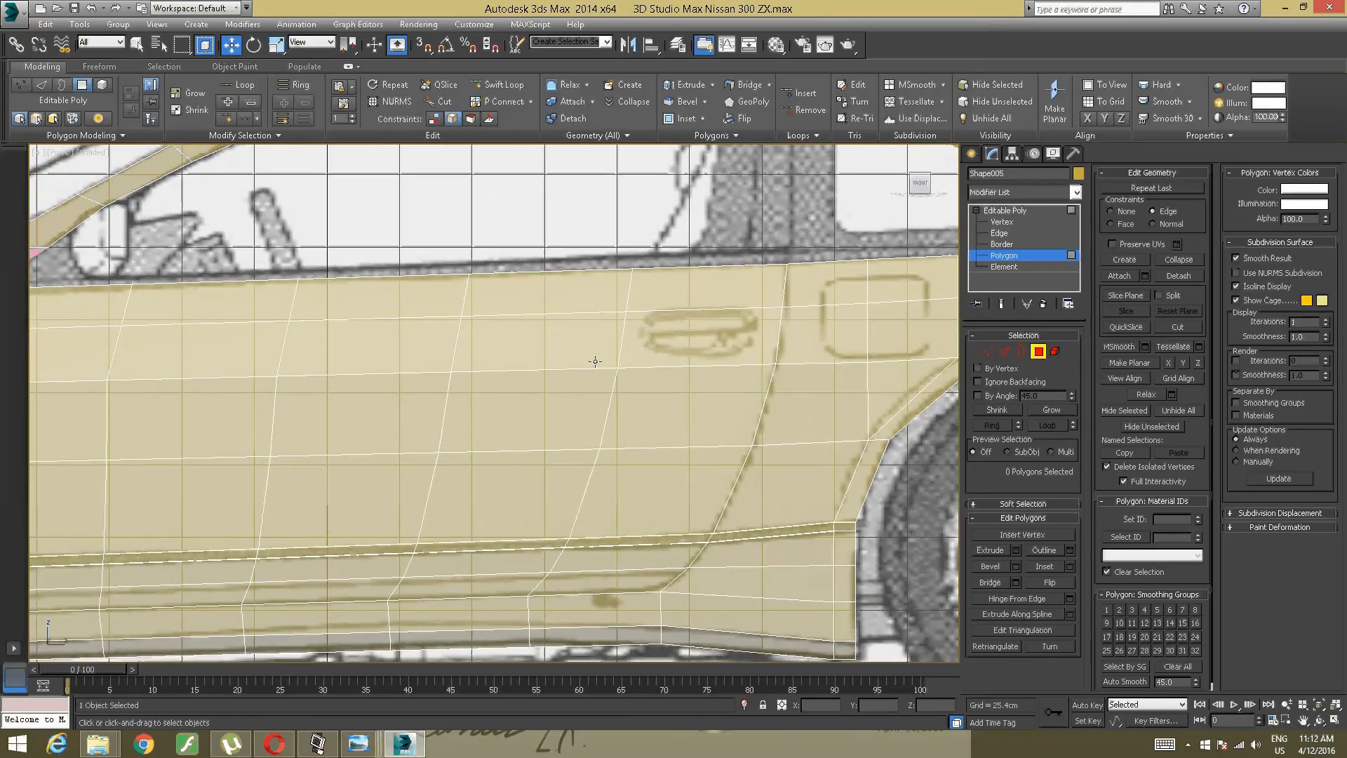
click(682, 302)
ctrl+click(691, 337)
ctrl+click(677, 407)
ctrl+click(652, 491)
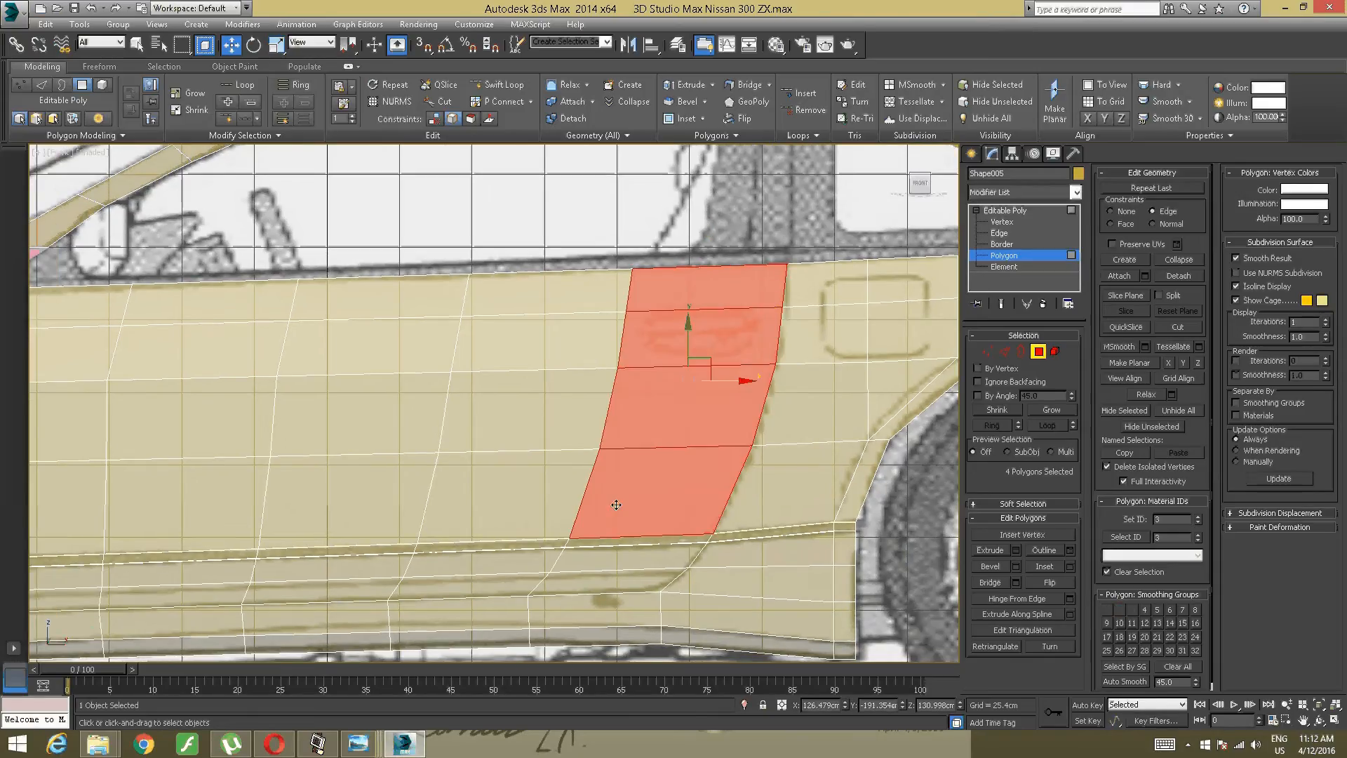
middle_drag(419, 500, 762, 484)
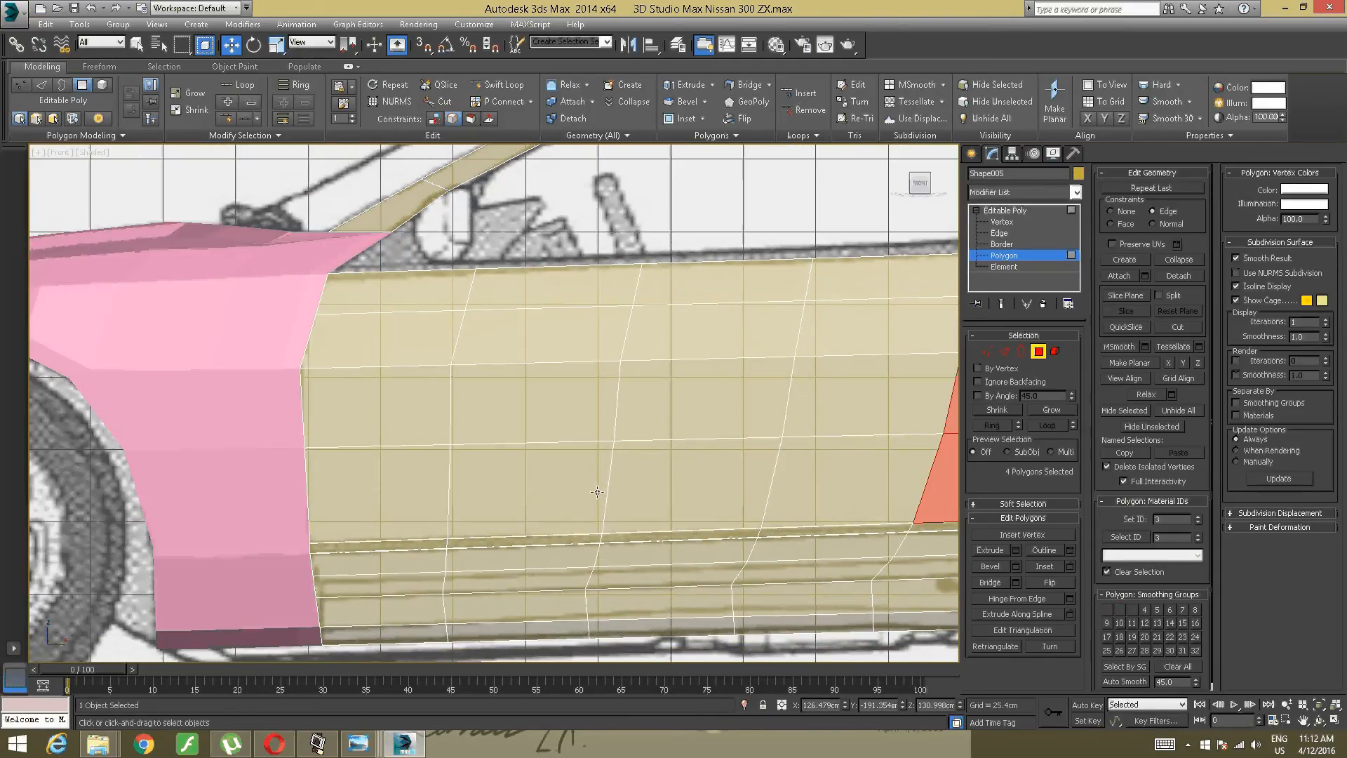
scroll(451, 490, down, 4)
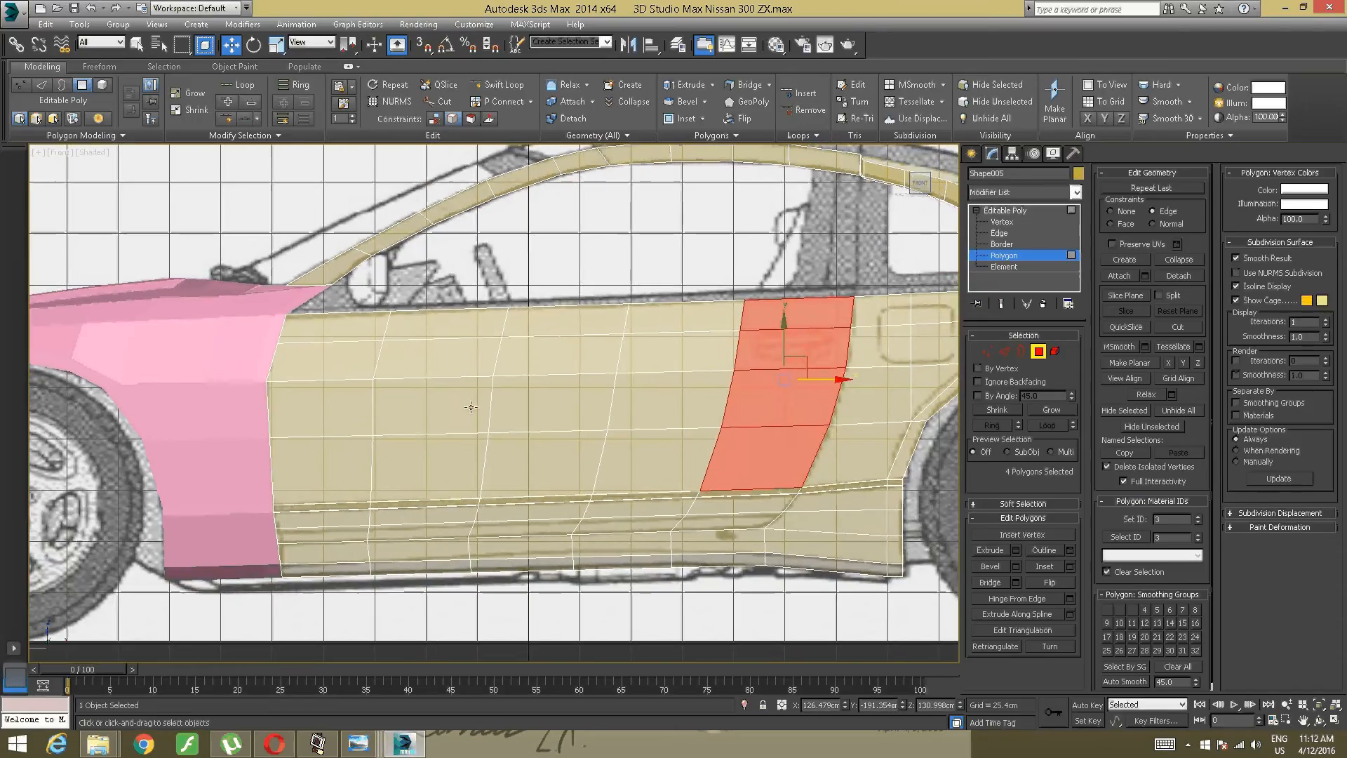
click(342, 490)
click(208, 511)
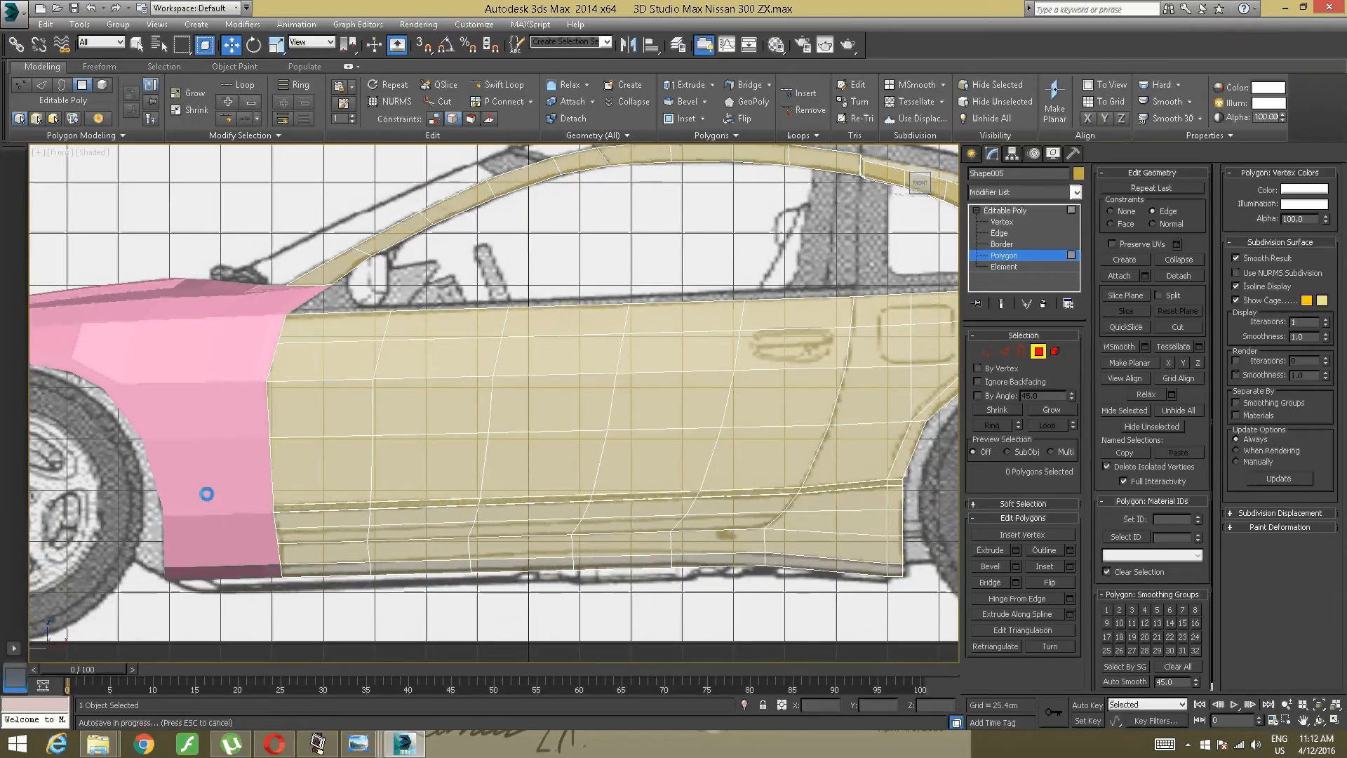
drag(206, 493, 548, 489)
drag(887, 527, 808, 511)
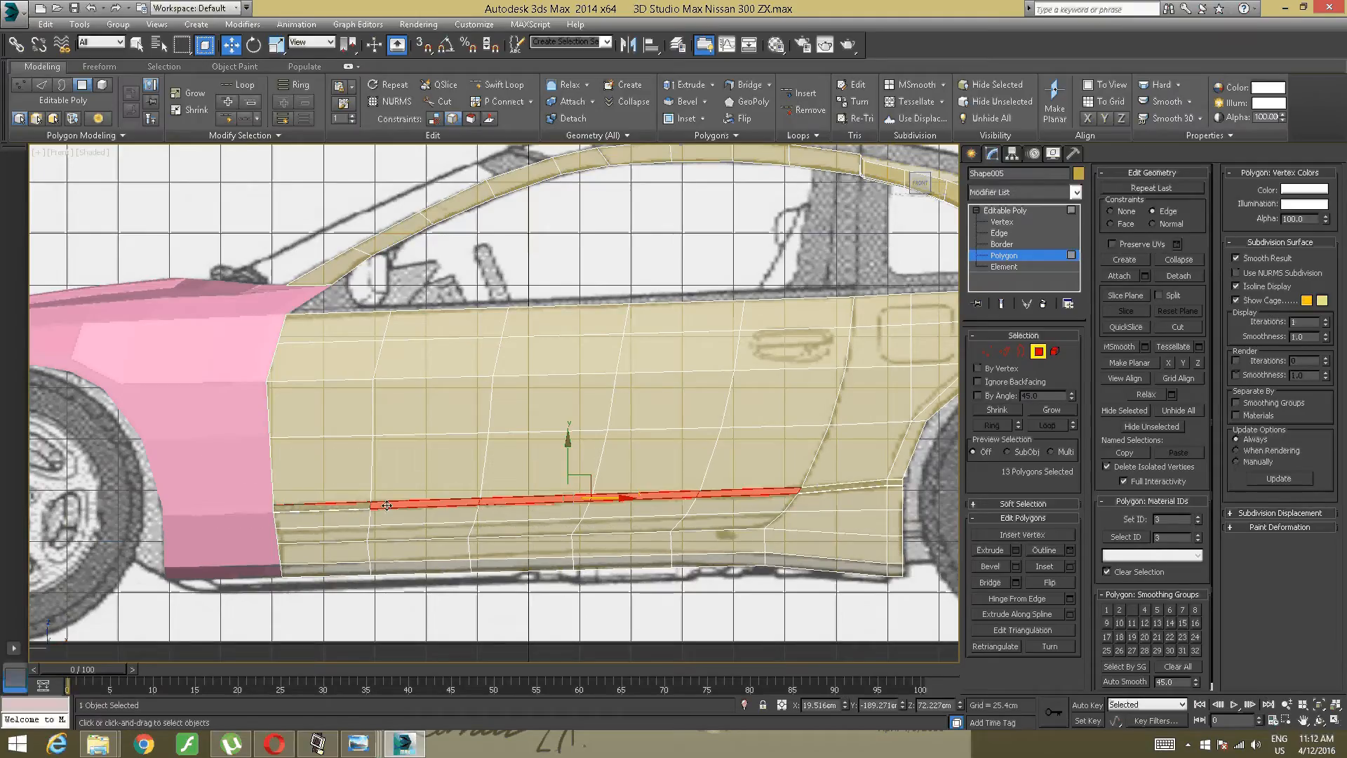
click(319, 477)
Step: Select the polygon rows along the door's lower edge, from the front fender to the curved rear door line
drag(218, 470, 547, 499)
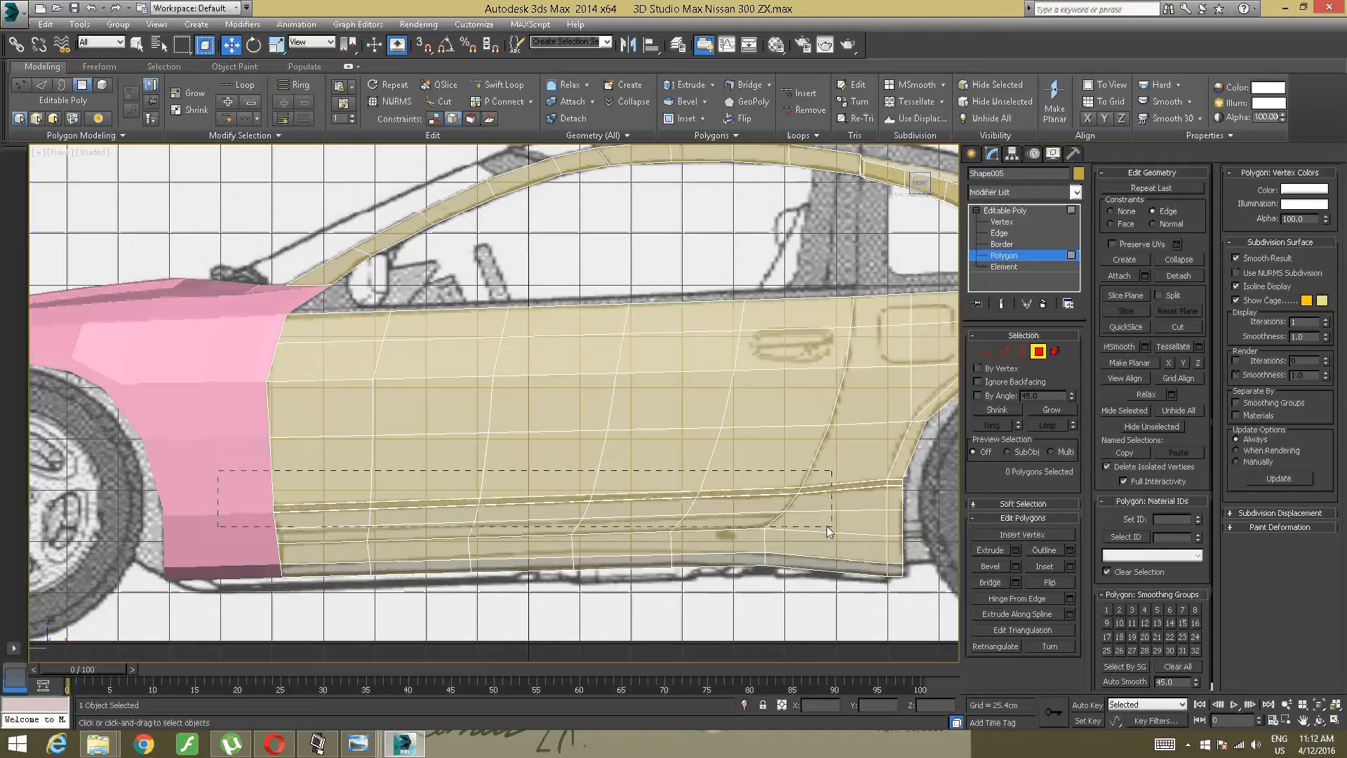
drag(826, 525, 807, 520)
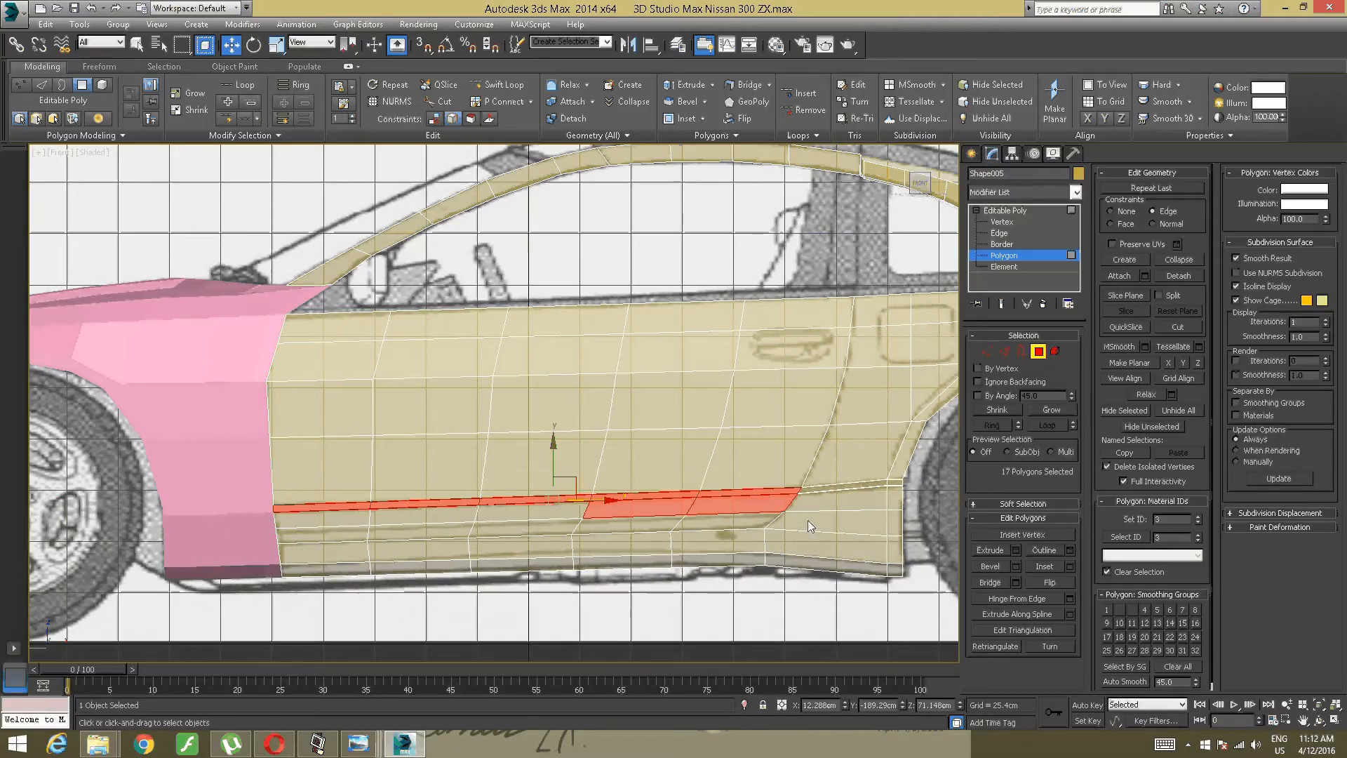
ctrl+click(344, 516)
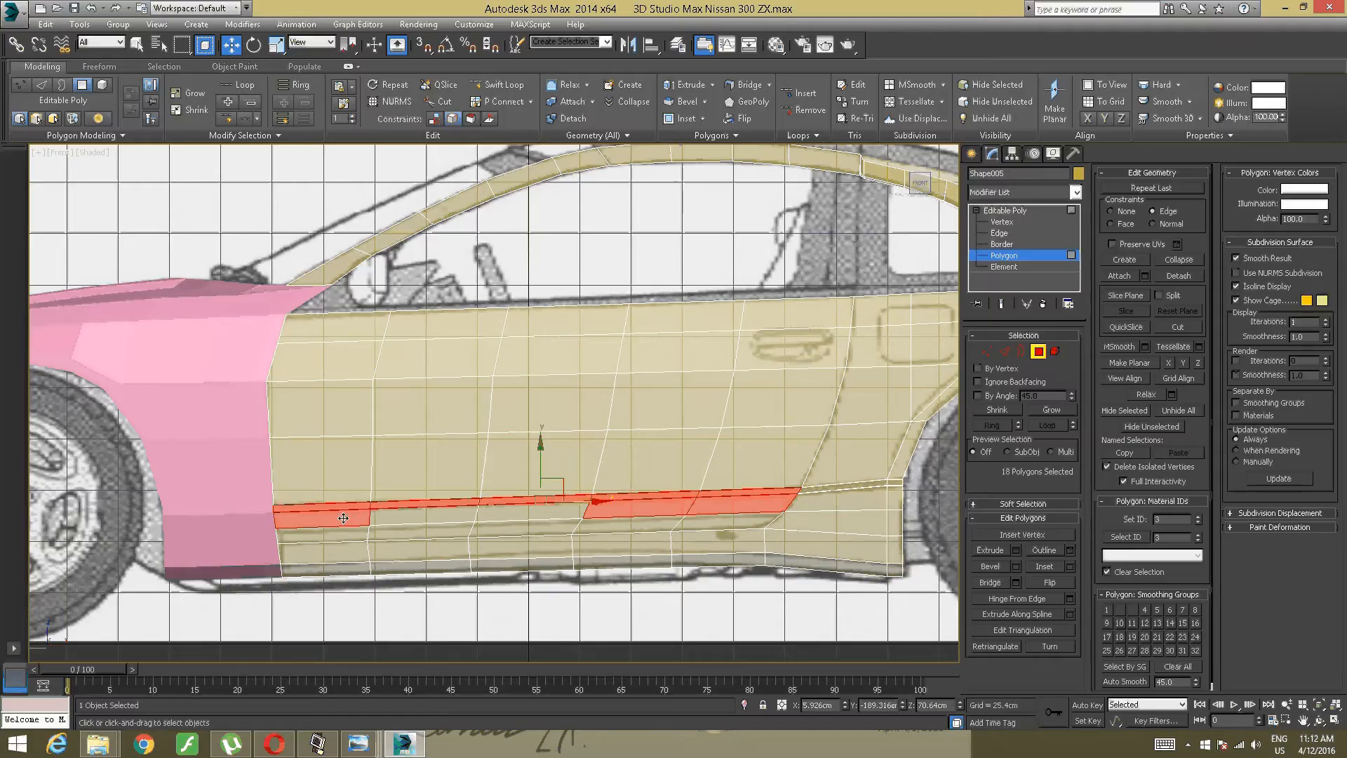
ctrl+click(328, 535)
ctrl+click(418, 522)
ctrl+click(421, 514)
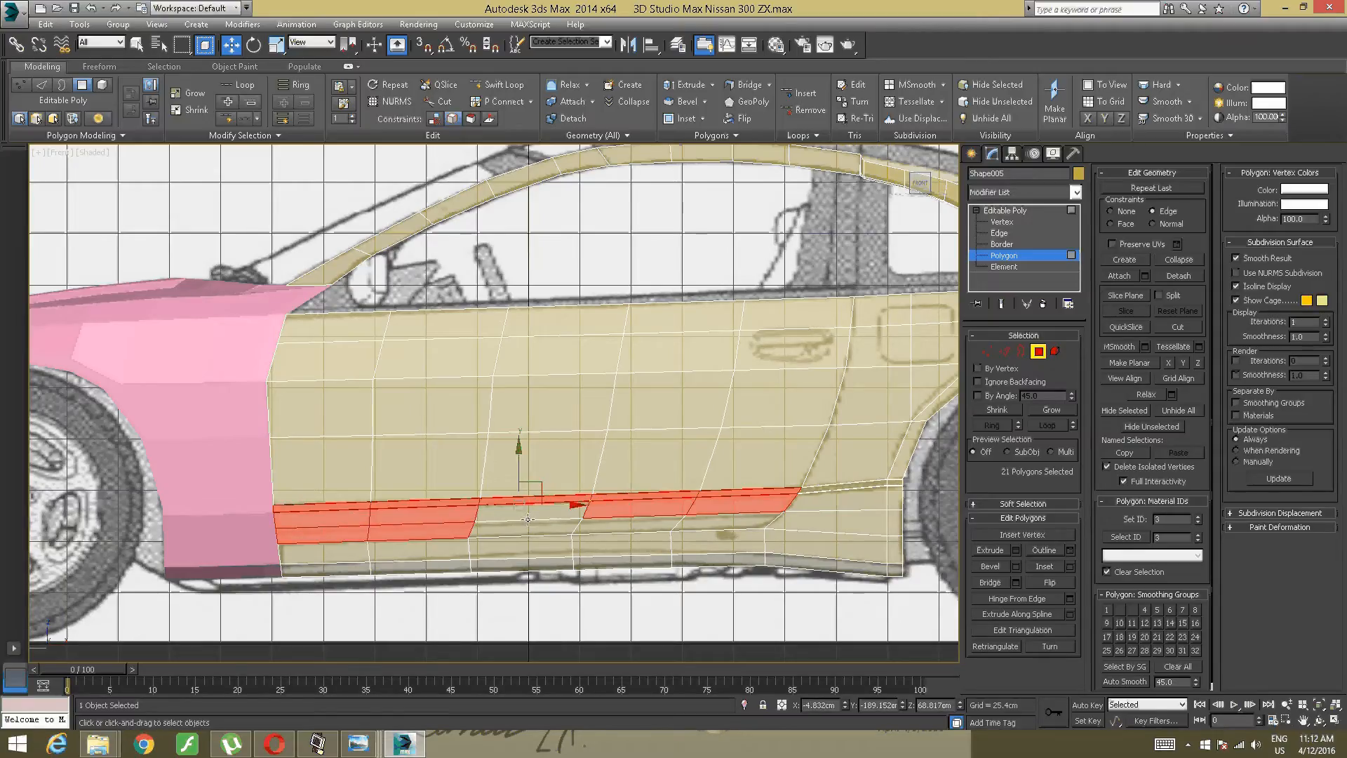
ctrl+click(533, 511)
ctrl+click(522, 528)
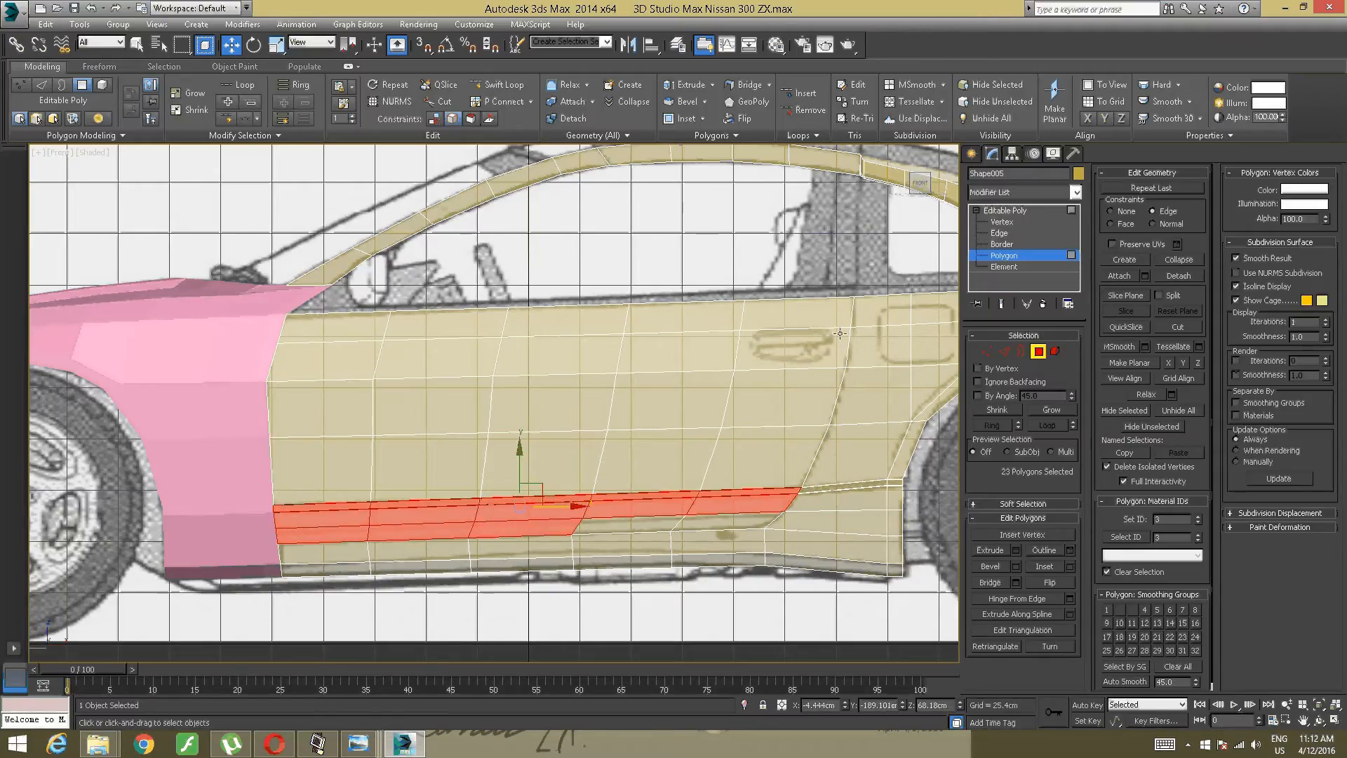
ctrl+click(664, 520)
ctrl+click(730, 520)
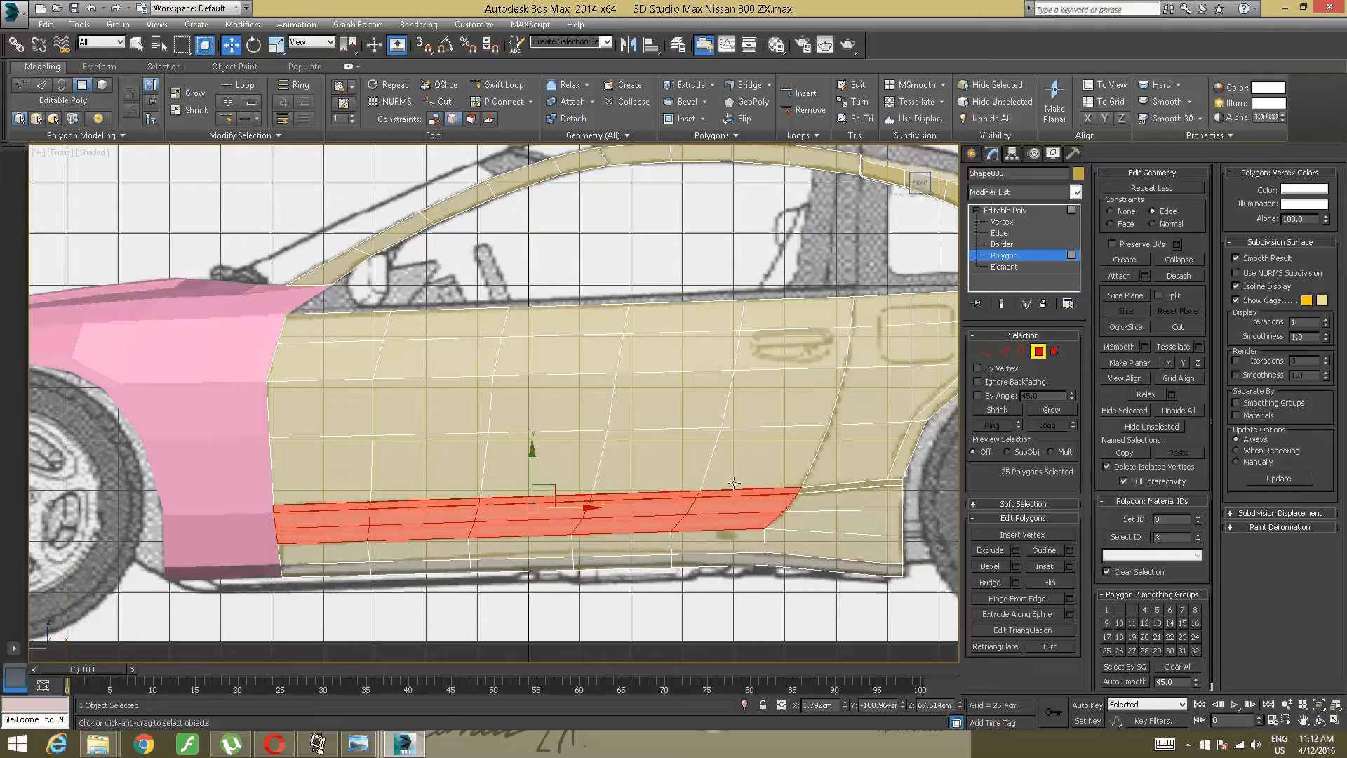
Step: Add the door's two rear polygon columns to the selection, from the lower rows up to the window line
ctrl+click(734, 483)
ctrl+click(747, 414)
ctrl+click(738, 351)
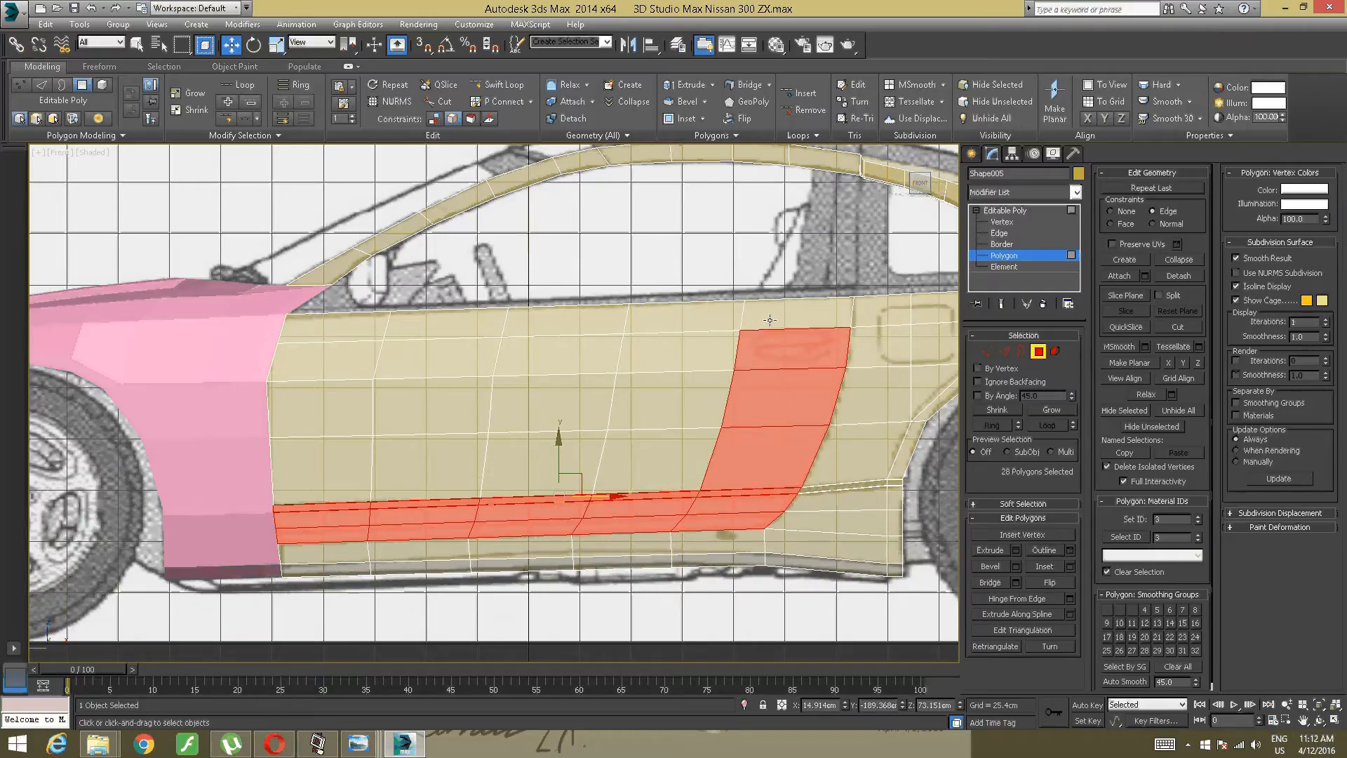
ctrl+click(734, 319)
ctrl+click(685, 316)
ctrl+click(682, 351)
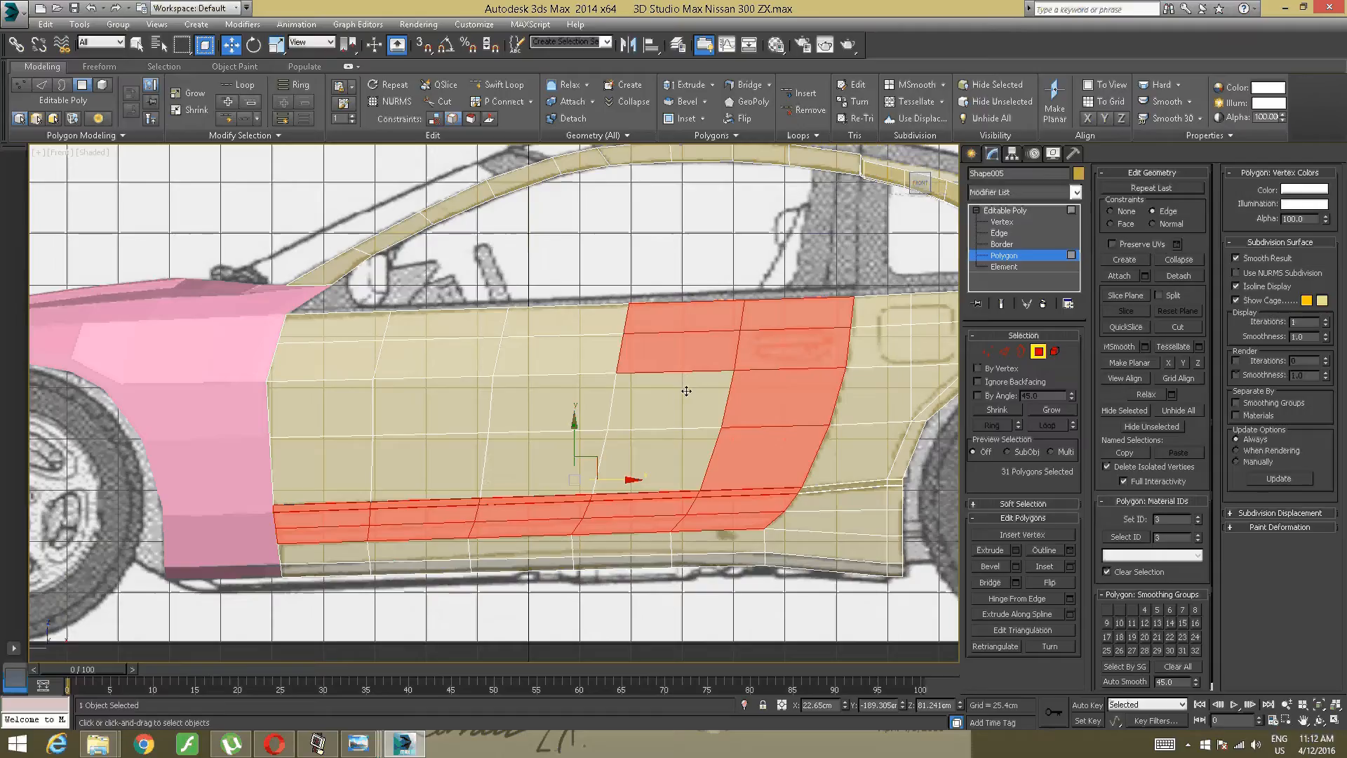
ctrl+click(686, 393)
ctrl+click(661, 443)
Step: Add the remaining middle and front door polygons to the selection, forward to the fender and up to the window line
ctrl+click(540, 460)
ctrl+click(428, 463)
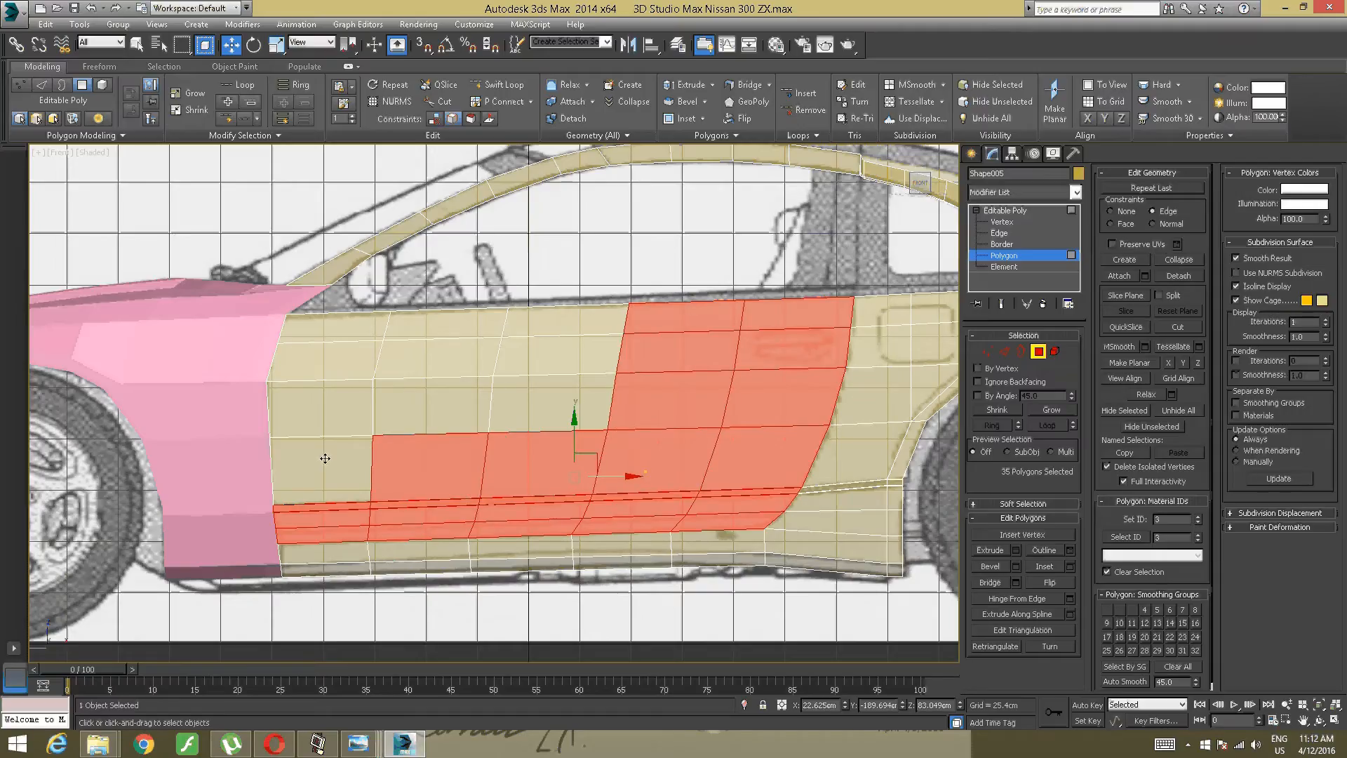
ctrl+click(323, 459)
ctrl+click(322, 409)
ctrl+click(324, 359)
ctrl+click(331, 327)
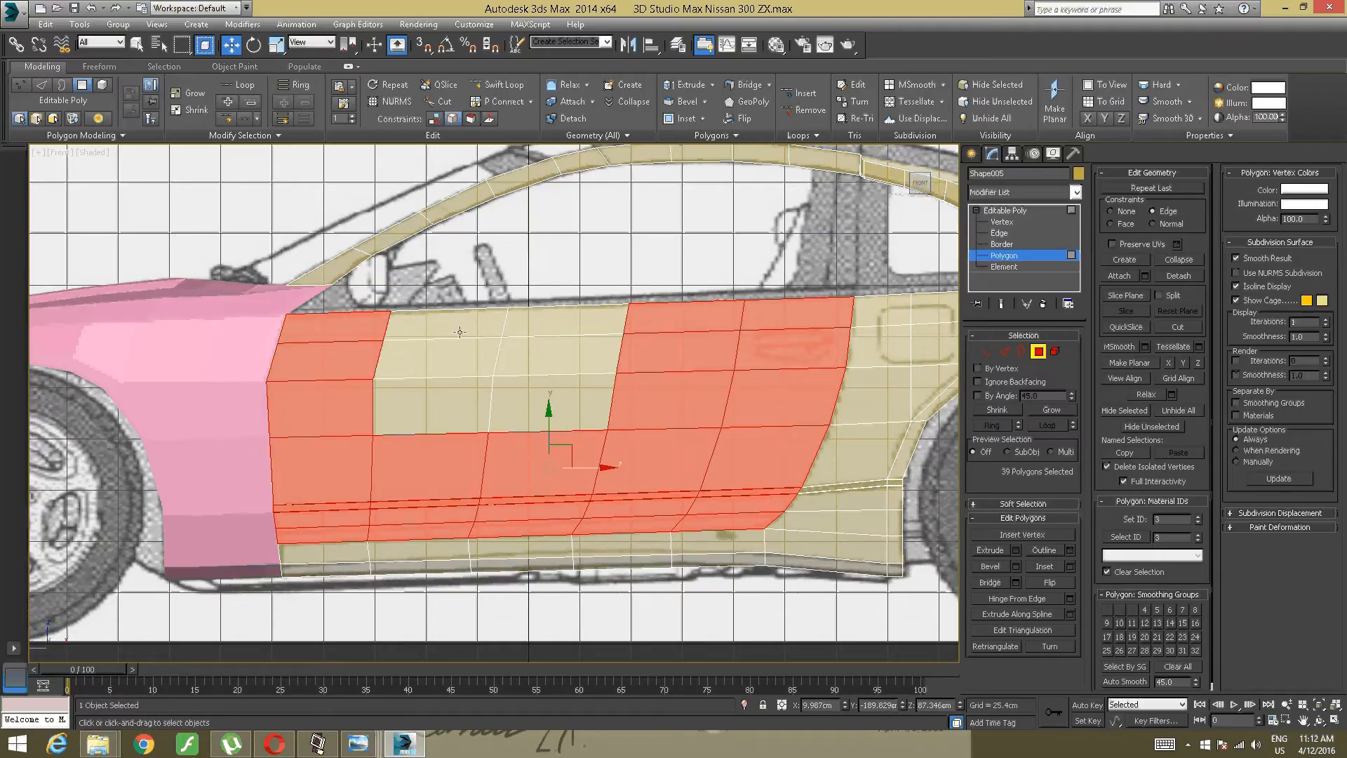
ctrl+click(444, 324)
ctrl+click(454, 360)
ctrl+click(449, 398)
ctrl+click(566, 392)
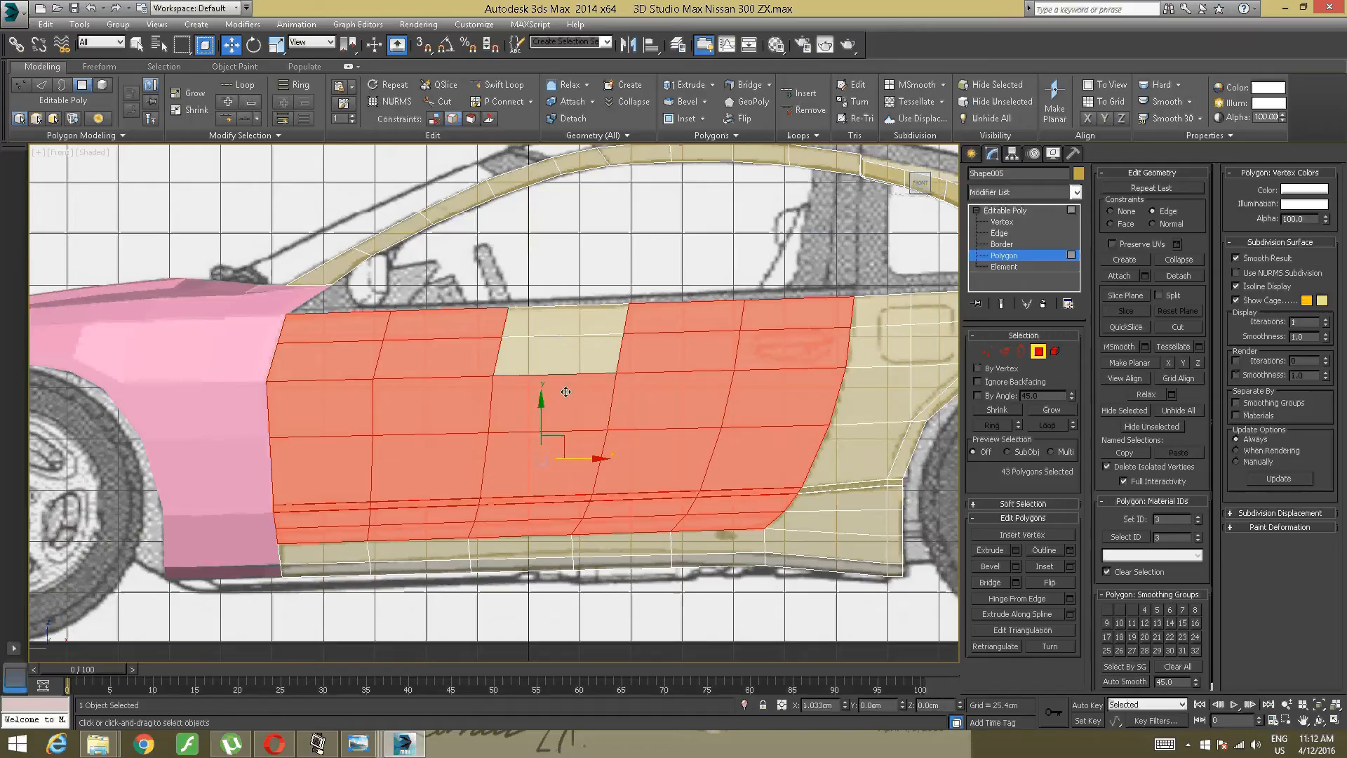
ctrl+click(575, 355)
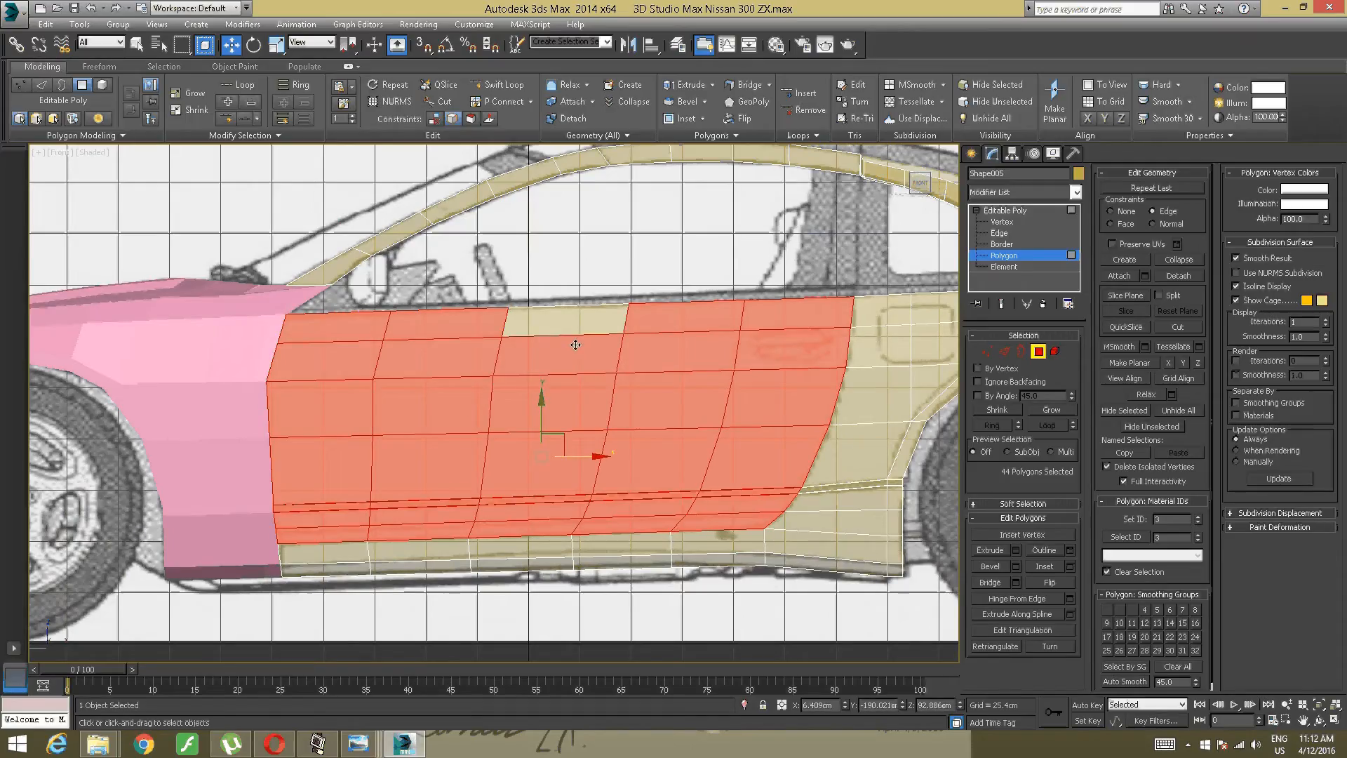
ctrl+click(576, 330)
Step: Switch to the reference photo of the red 300ZX and examine the door's outline, handle and side trim line
alt+middle_drag(693, 303, 508, 550)
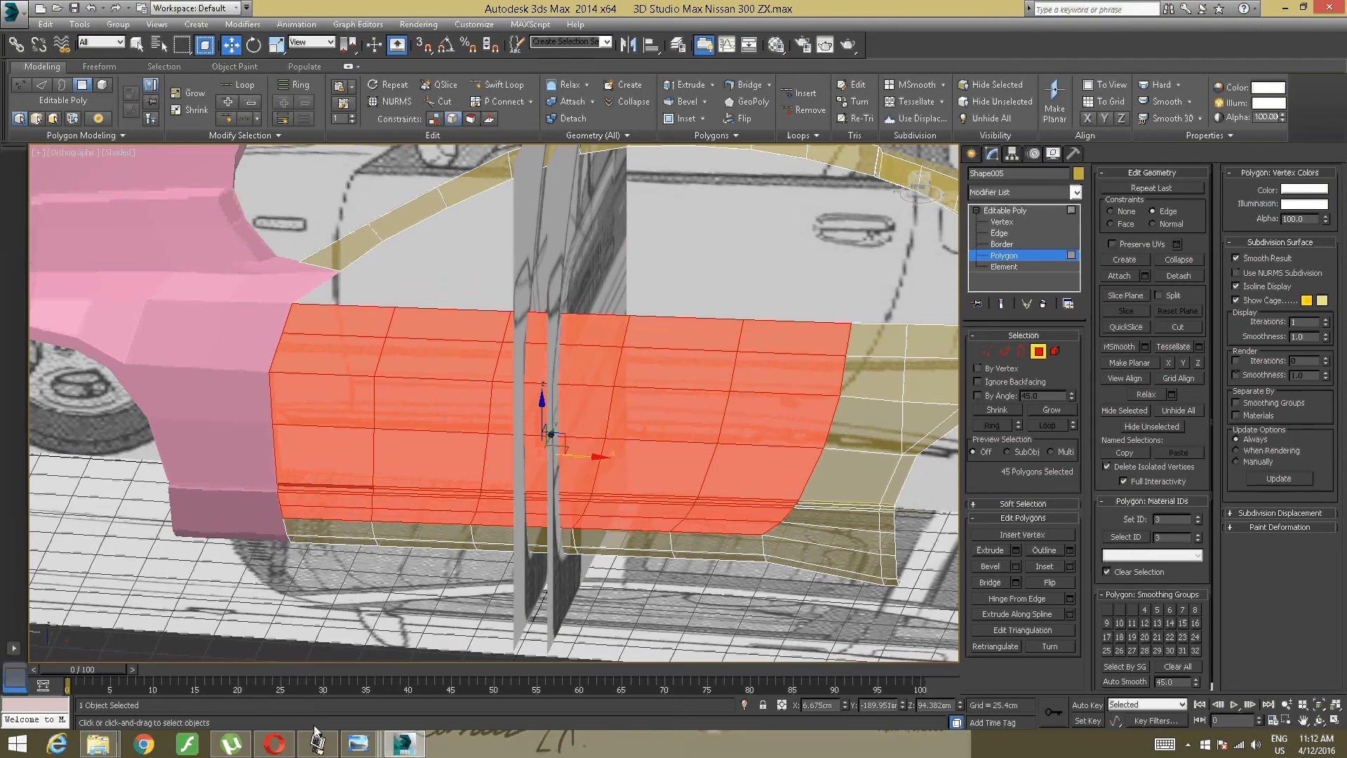
mouse_move(358, 742)
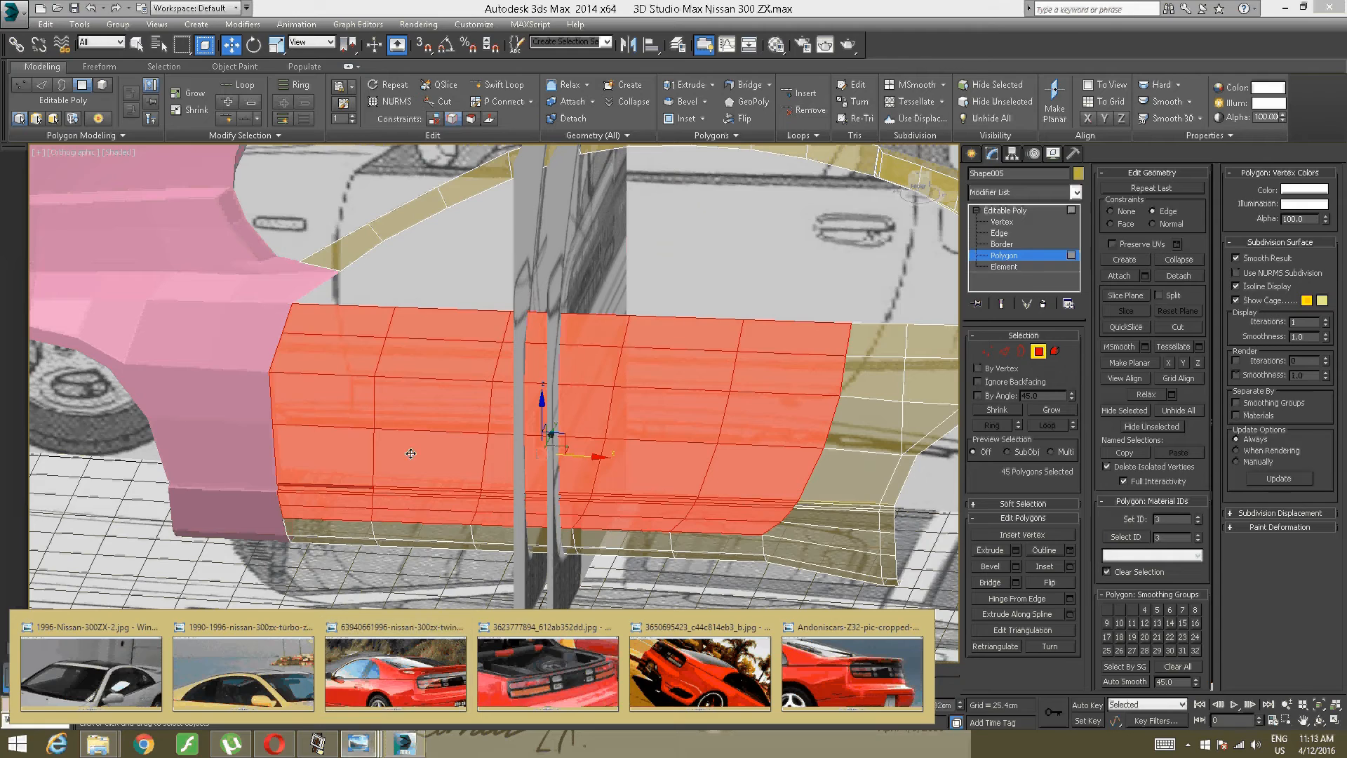
click(395, 670)
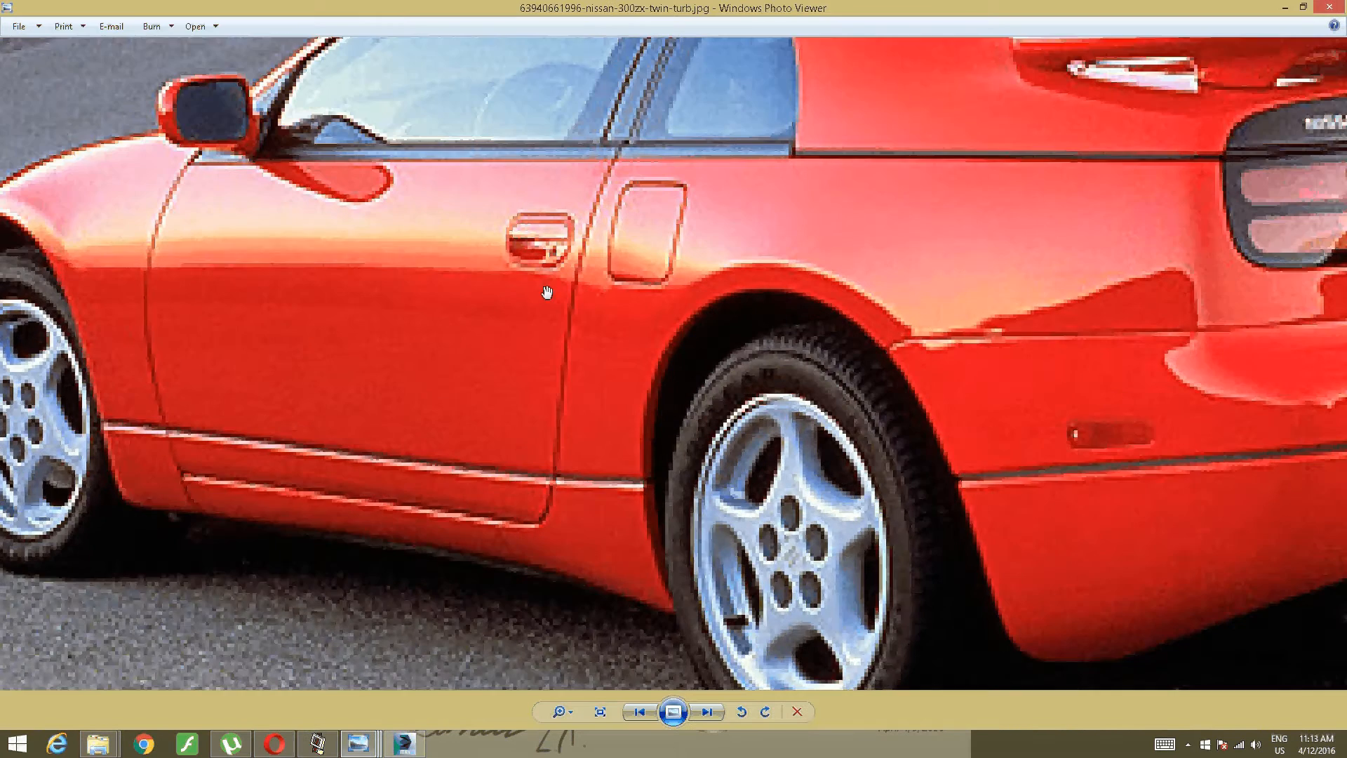
scroll(547, 291, up, 1)
scroll(544, 246, down, 1)
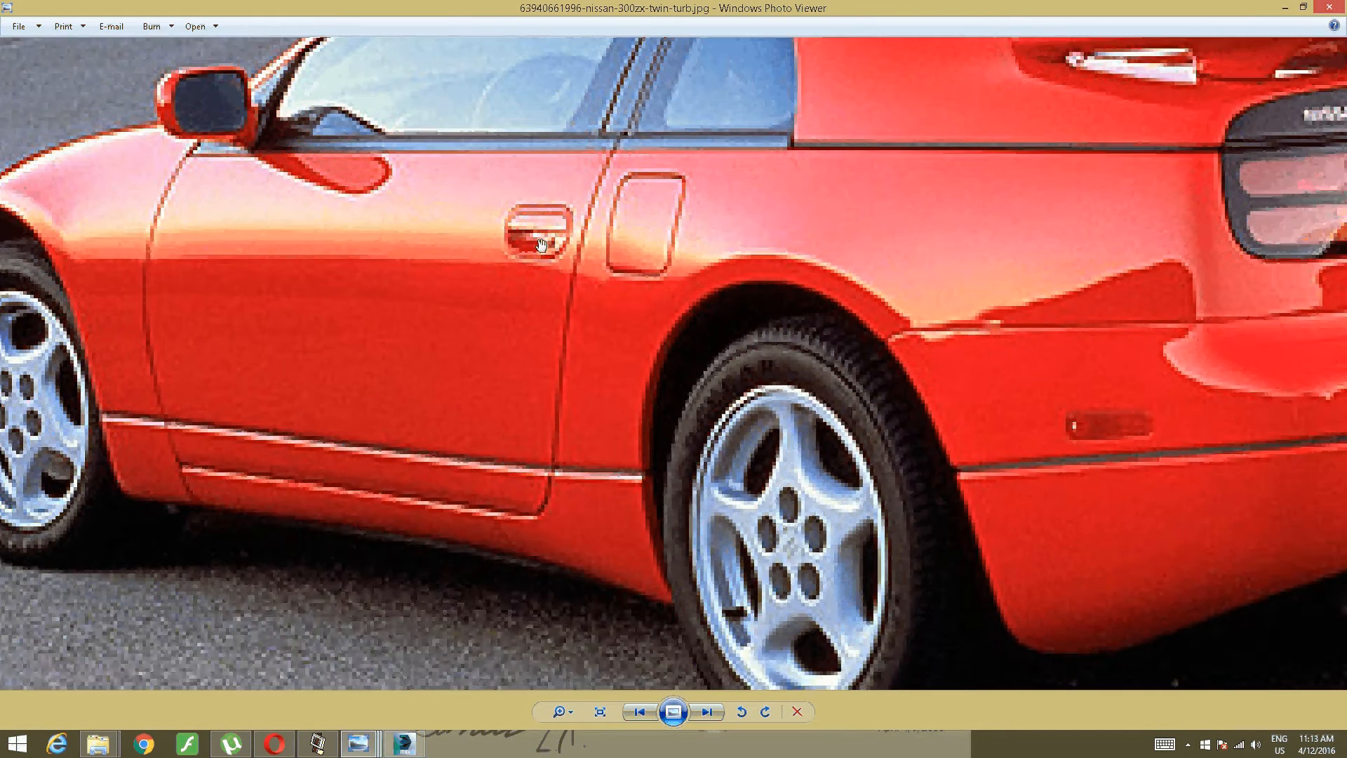
drag(544, 245, 639, 275)
scroll(502, 280, up, 1)
drag(460, 292, 667, 330)
scroll(583, 284, up, 2)
scroll(591, 284, down, 1)
scroll(666, 263, up, 1)
scroll(670, 264, down, 1)
scroll(641, 310, up, 1)
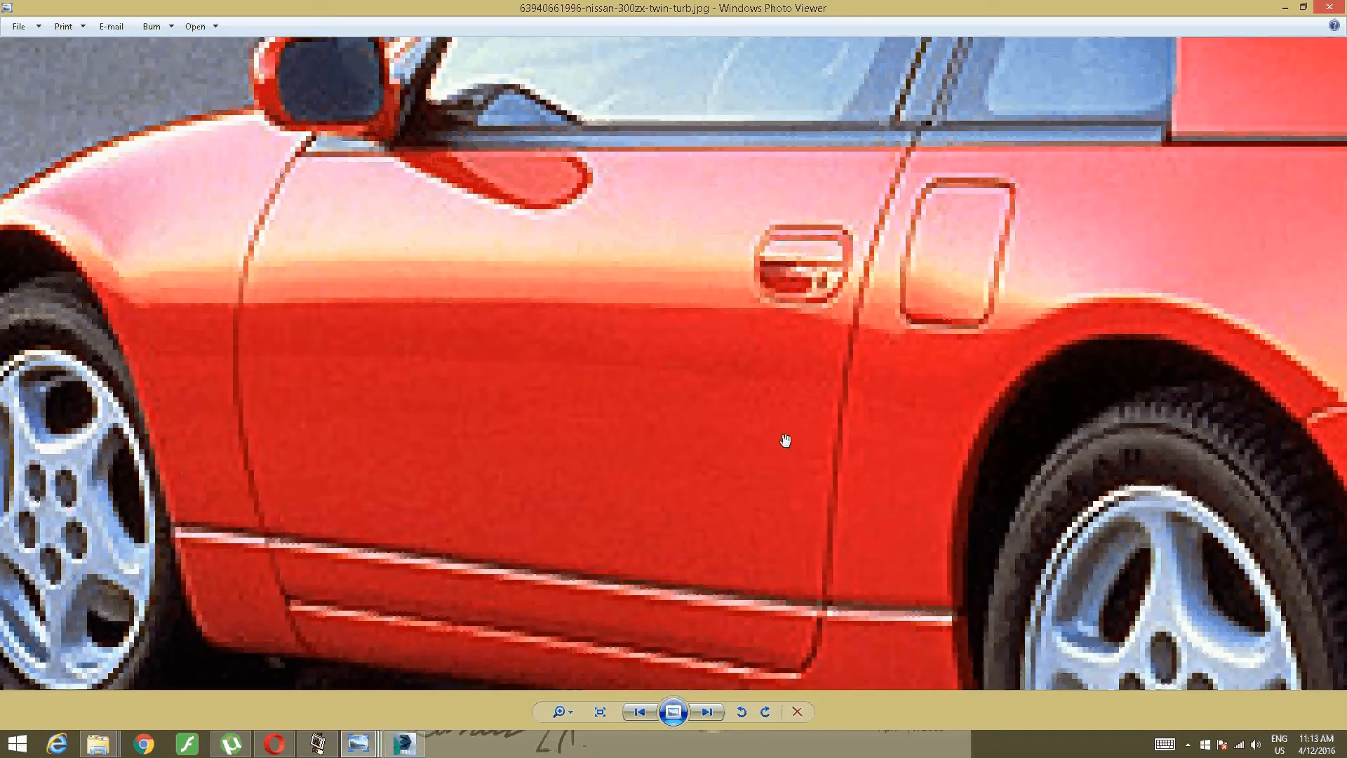
drag(702, 366, 664, 421)
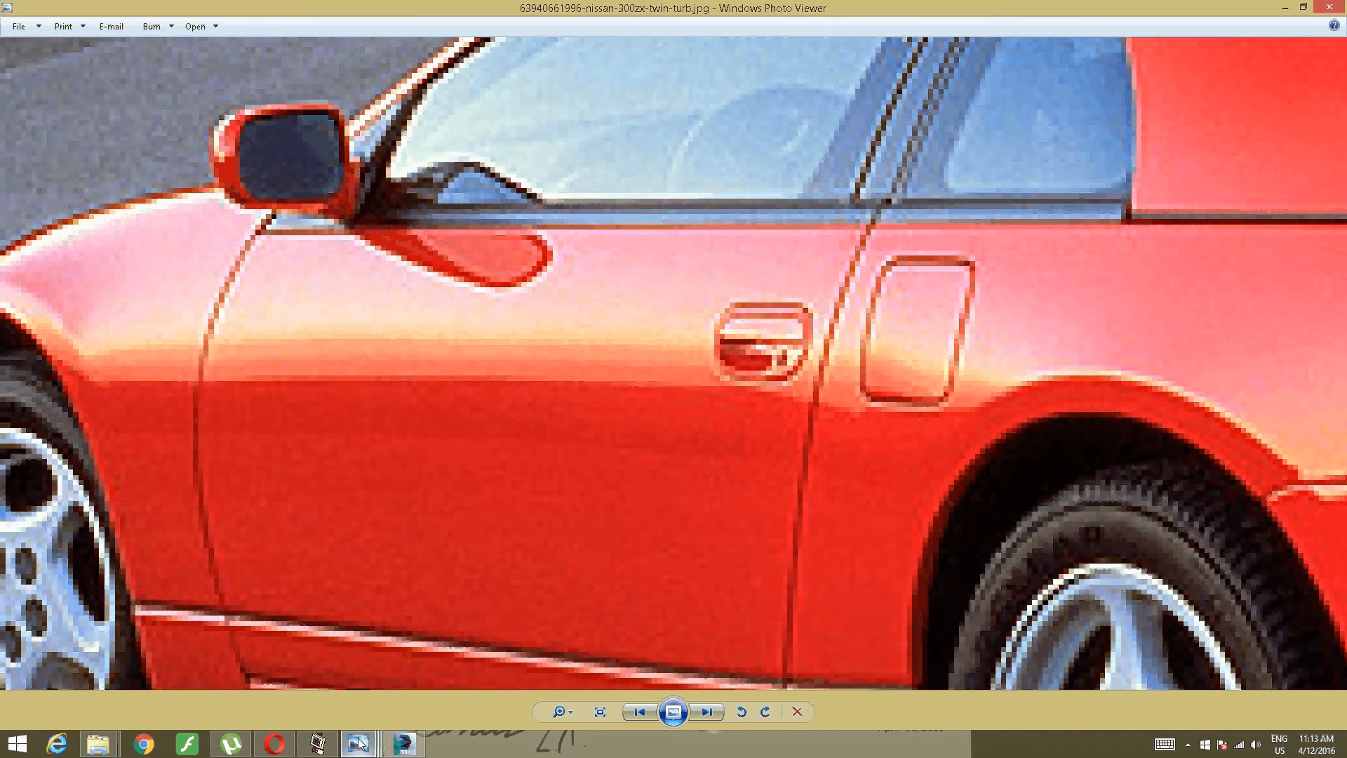
Step: Switch back to 3ds Max, clone the body object as a copy and start polygon editing on that copy
click(404, 743)
mouse_move(720, 390)
alt+middle_down()
mouse_move(712, 370)
mouse_move(730, 367)
alt+middle_up()
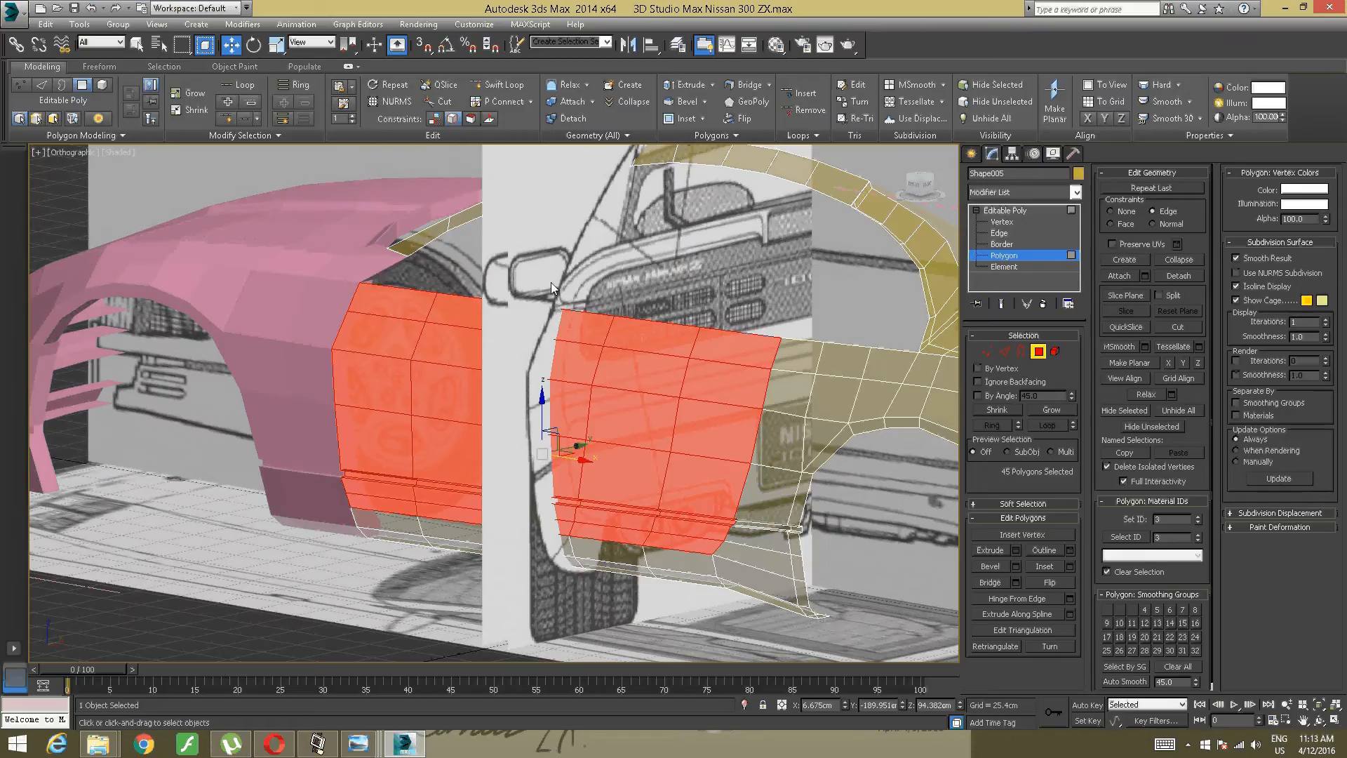
click(47, 24)
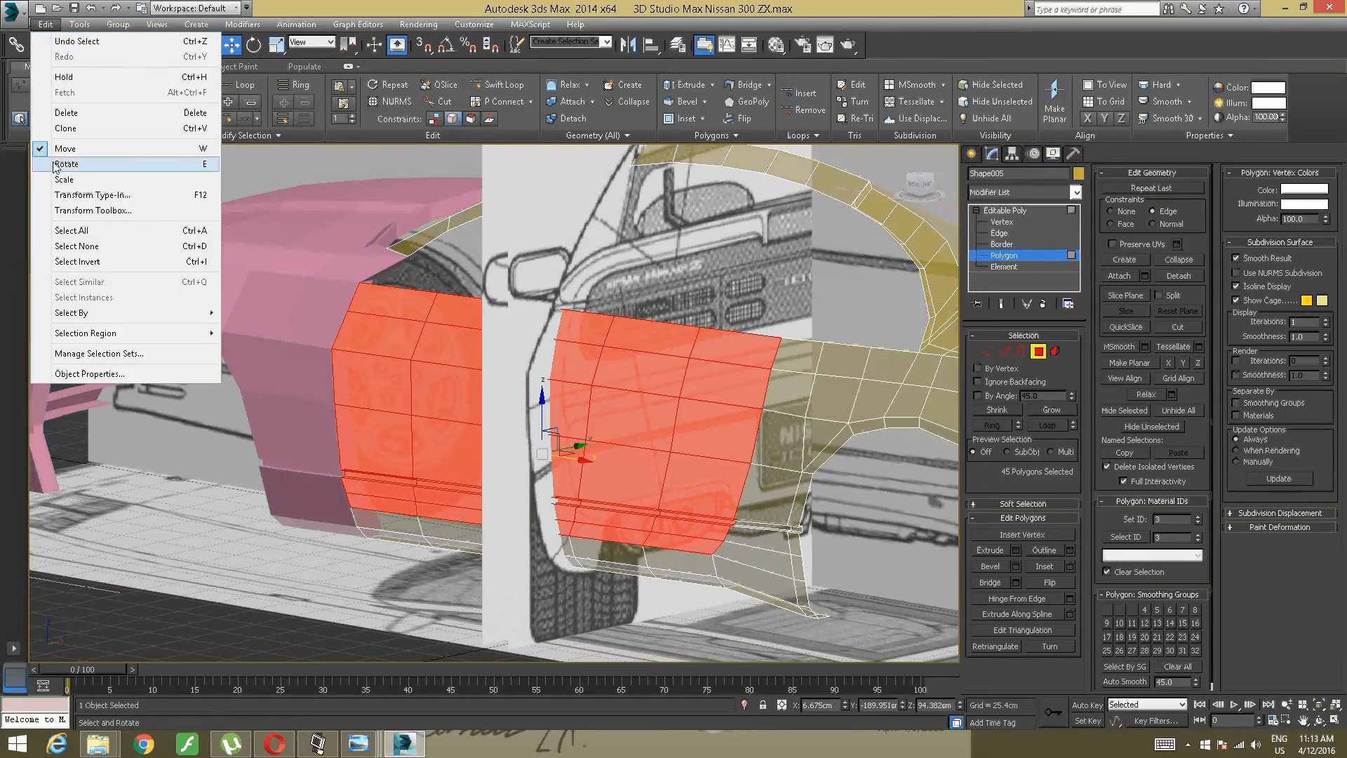
click(94, 123)
click(620, 335)
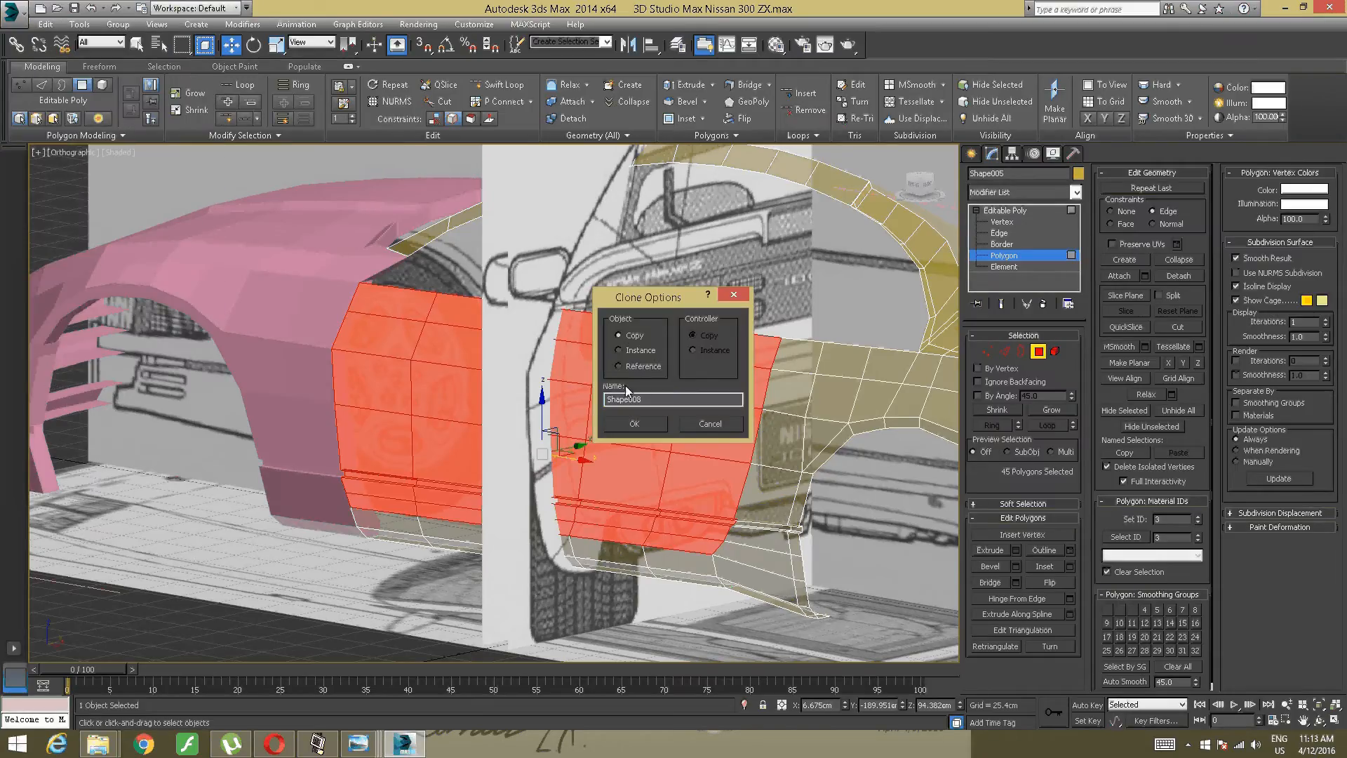
click(634, 424)
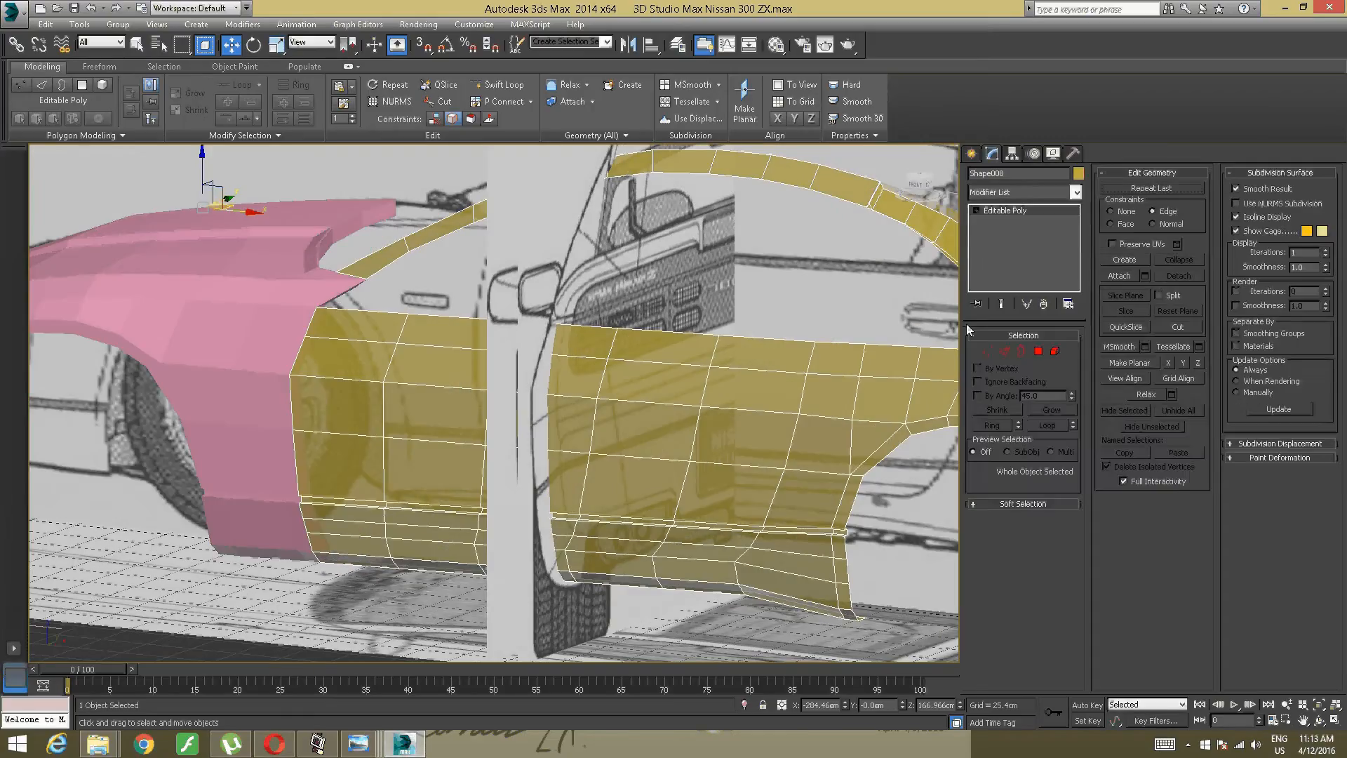
key(4)
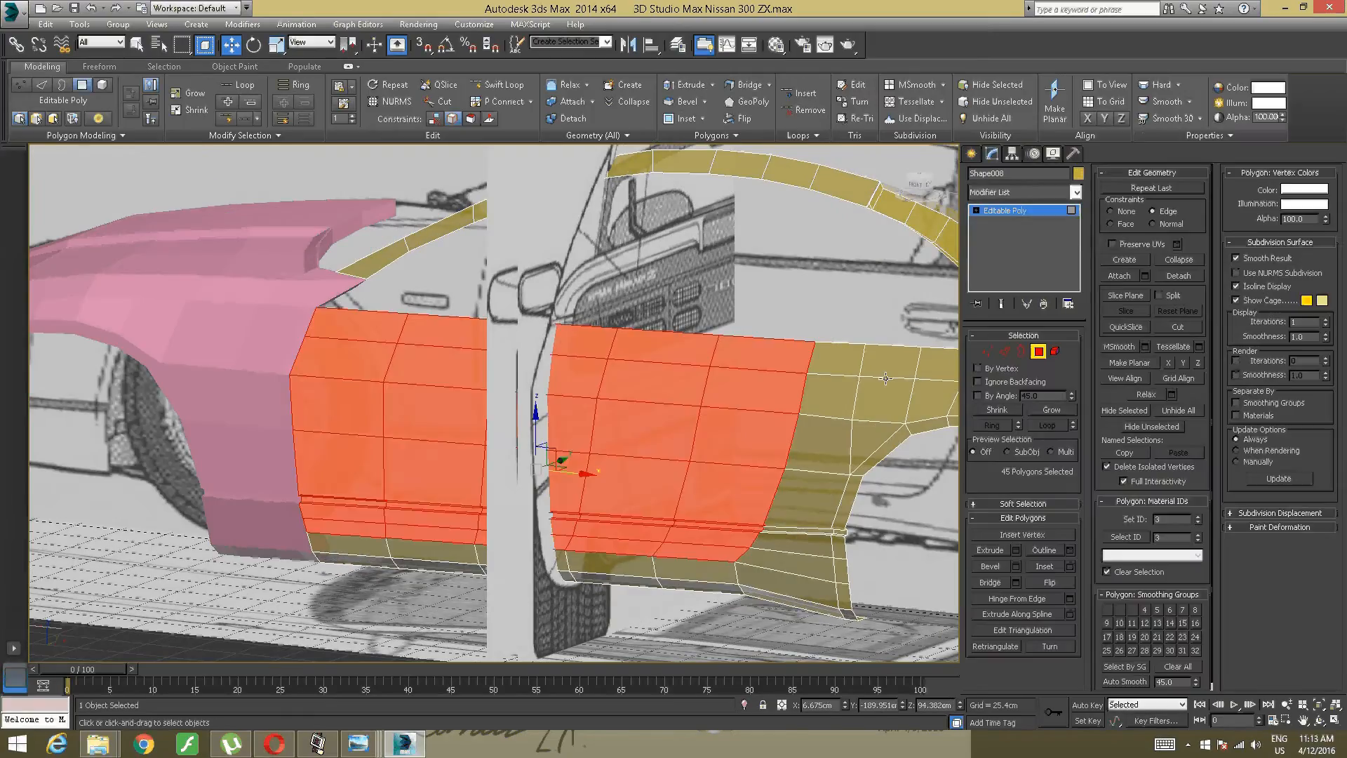
key(Delete)
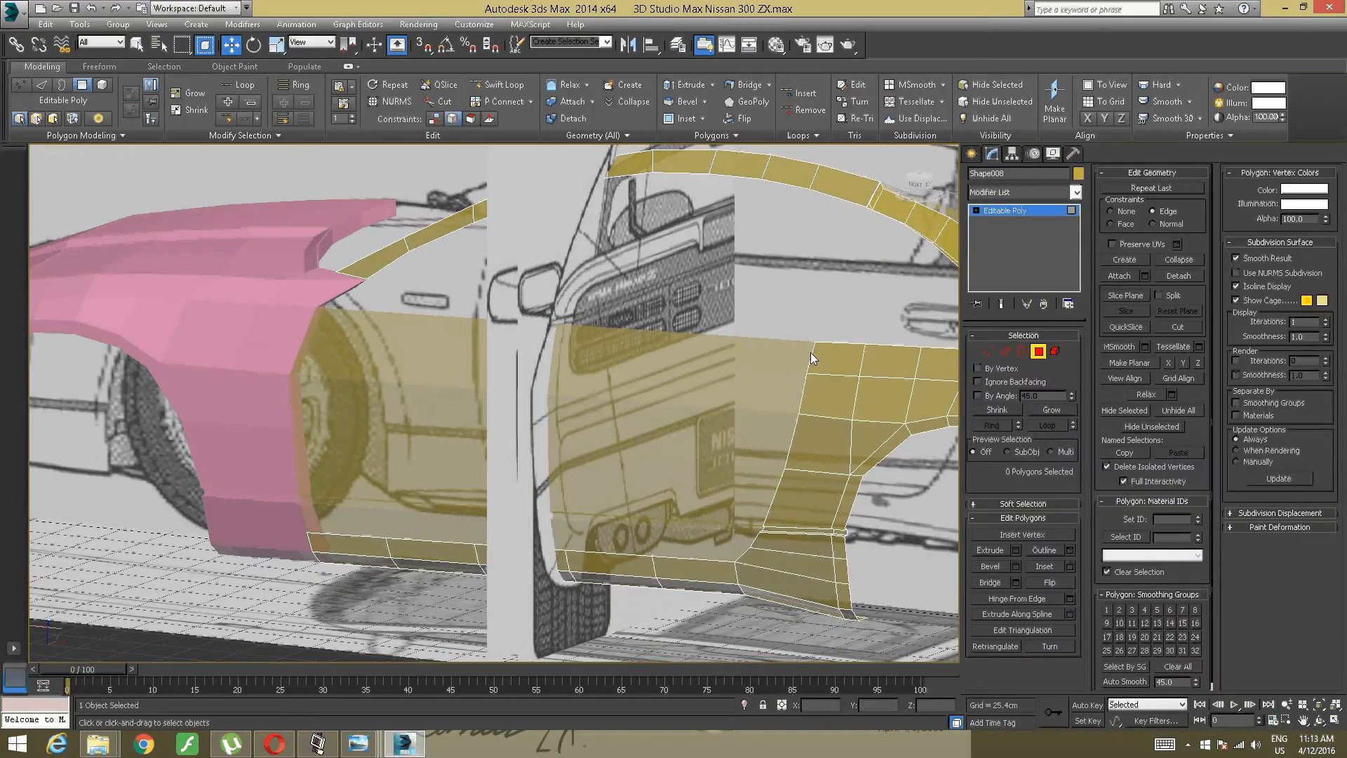
alt+middle_drag(811, 356, 795, 362)
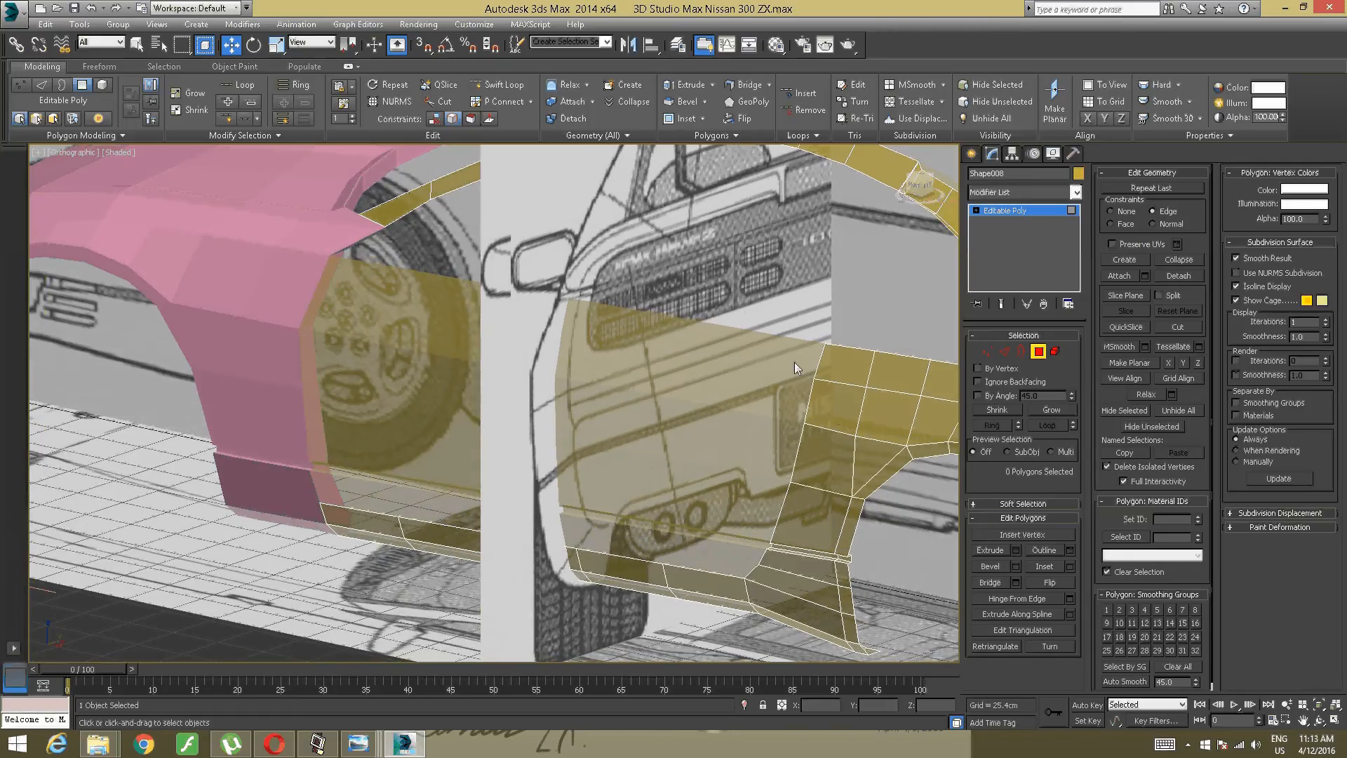
key(ctrl+z)
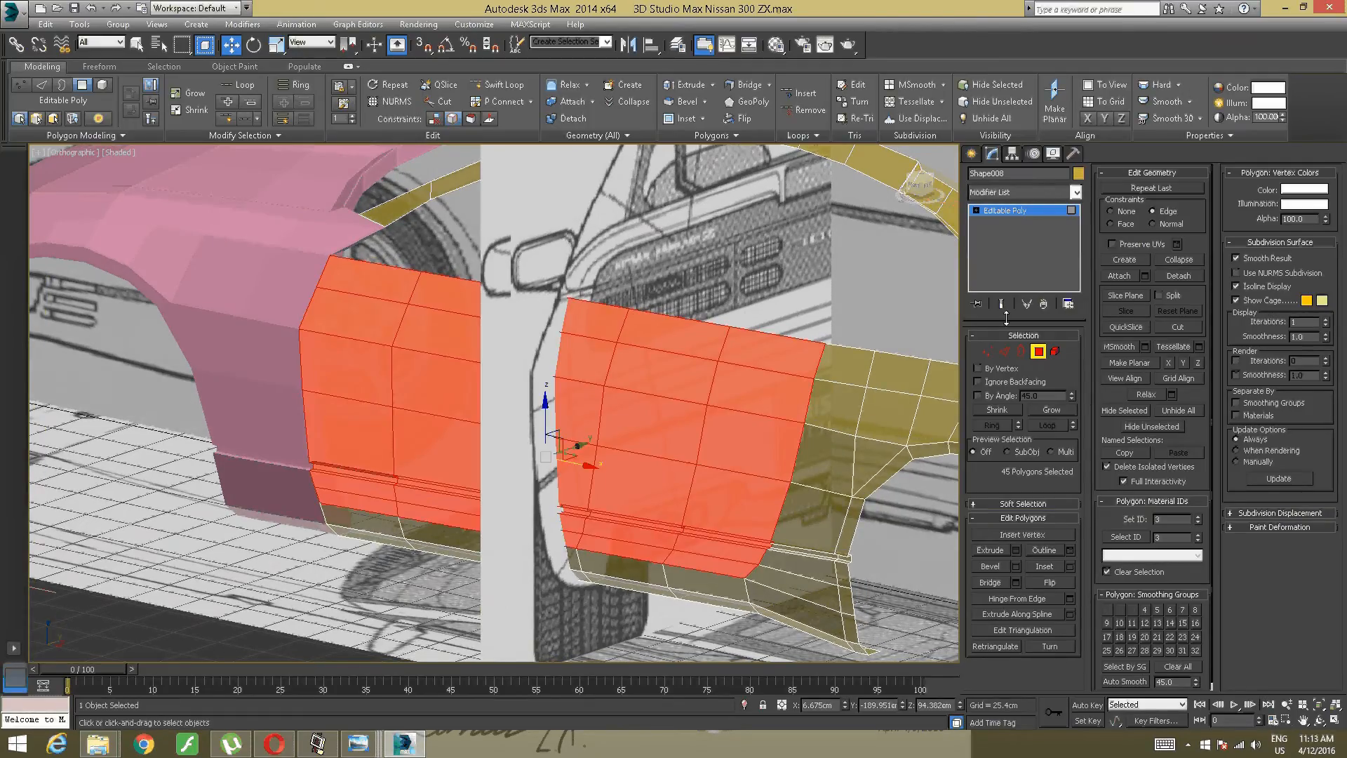
Step: Invert the polygon selection and delete everything except the door from the cloned body
click(46, 24)
click(81, 262)
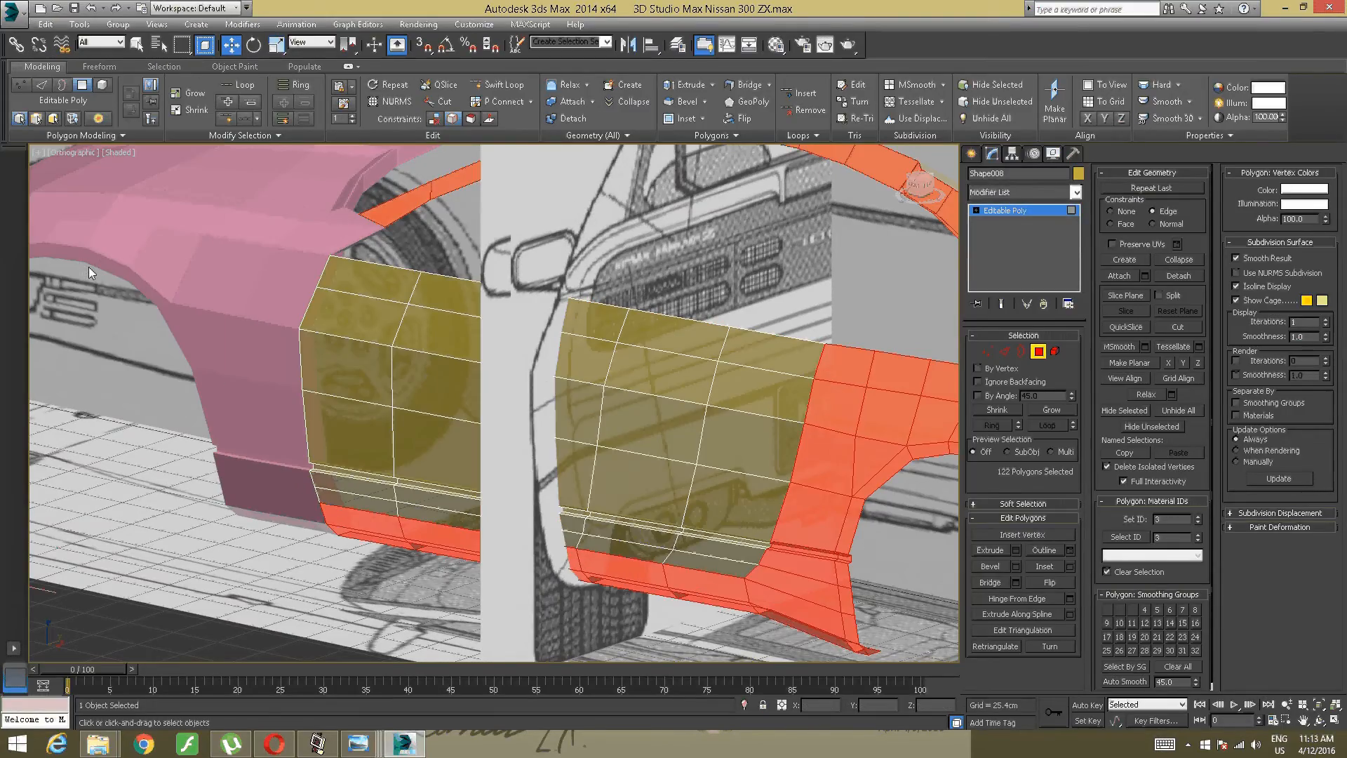
click(104, 328)
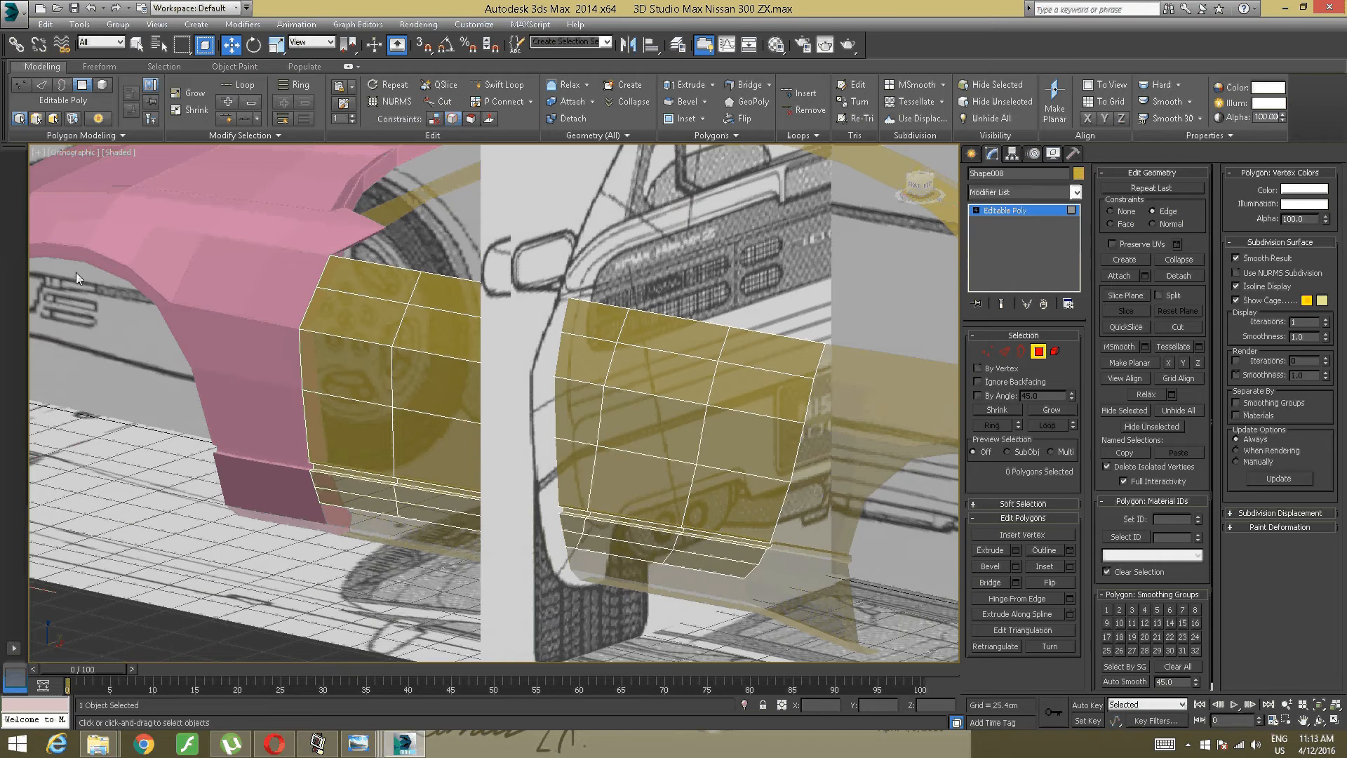
alt+middle_drag(76, 272, 288, 274)
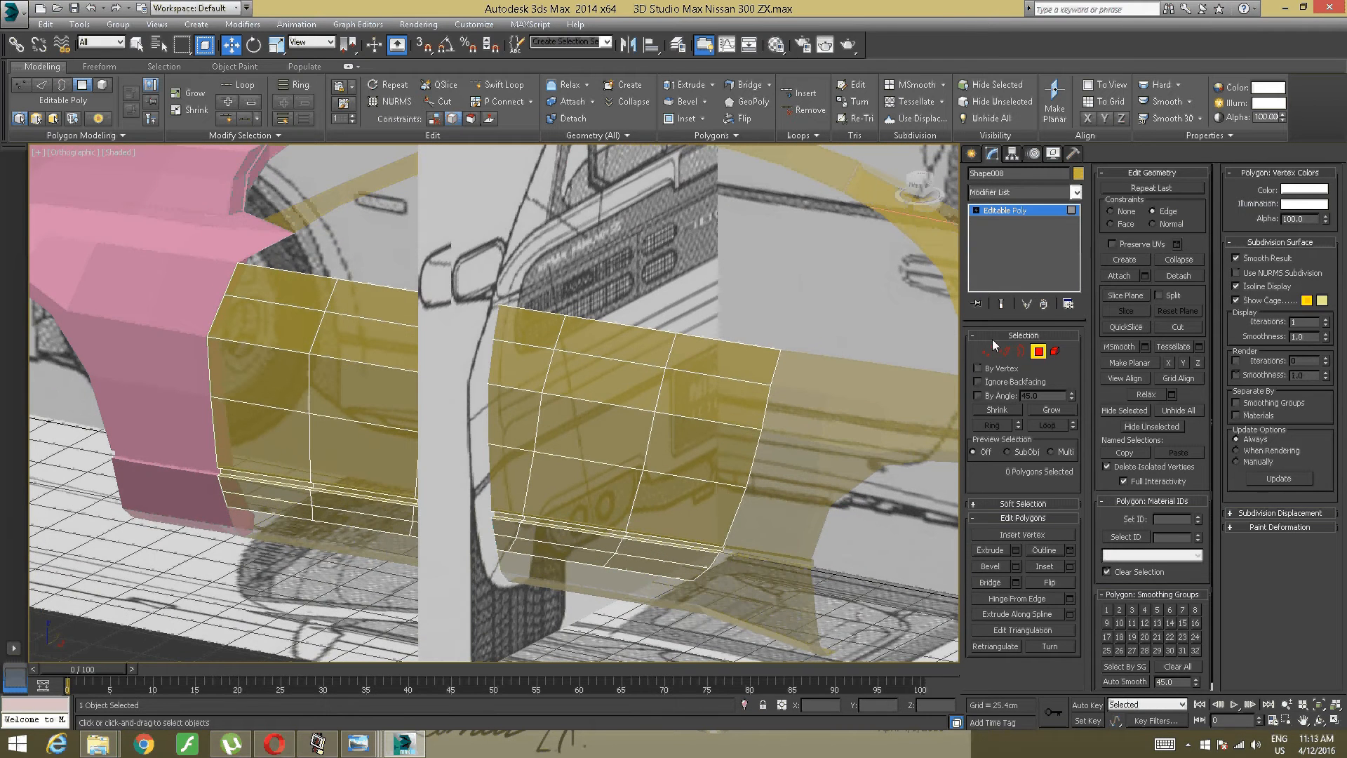
click(1000, 211)
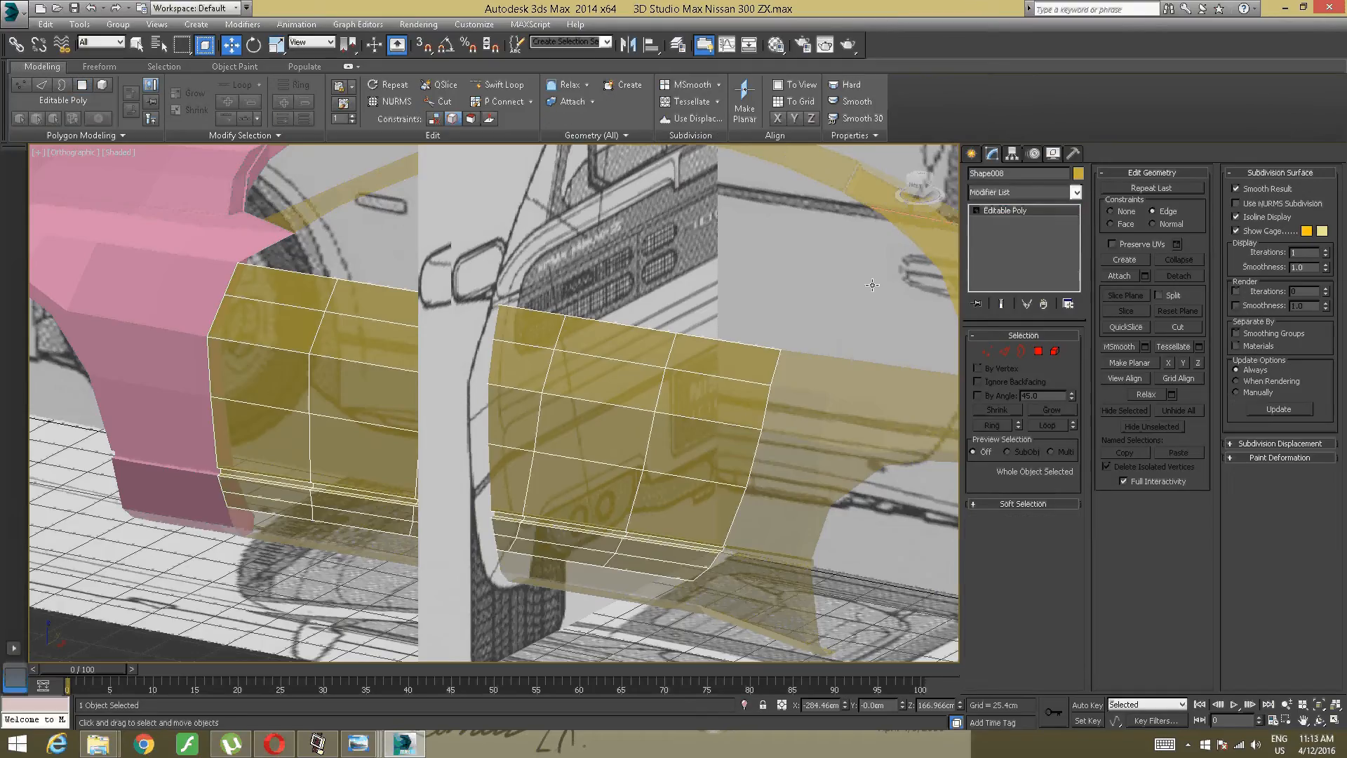
Step: Select the original body object and remove its selected door polygons
click(835, 438)
click(1038, 351)
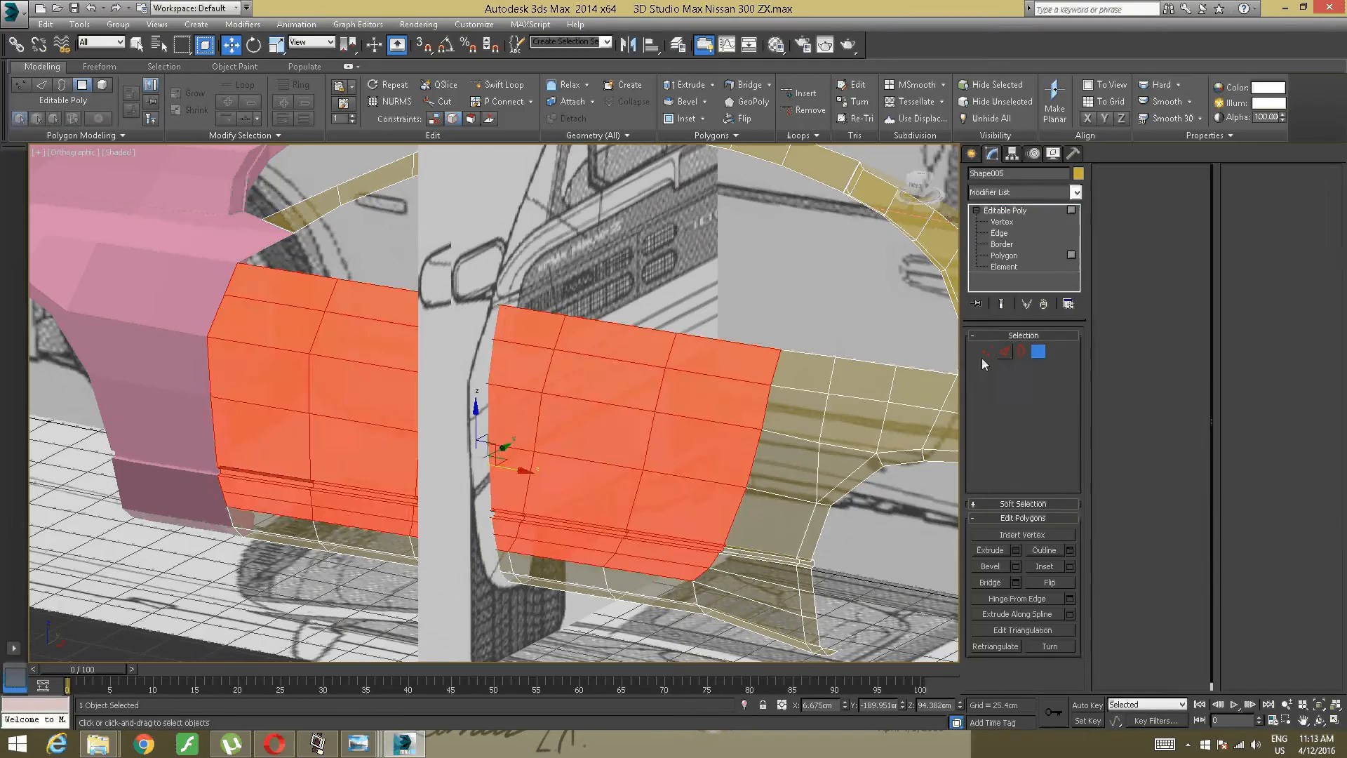
key(alt+h)
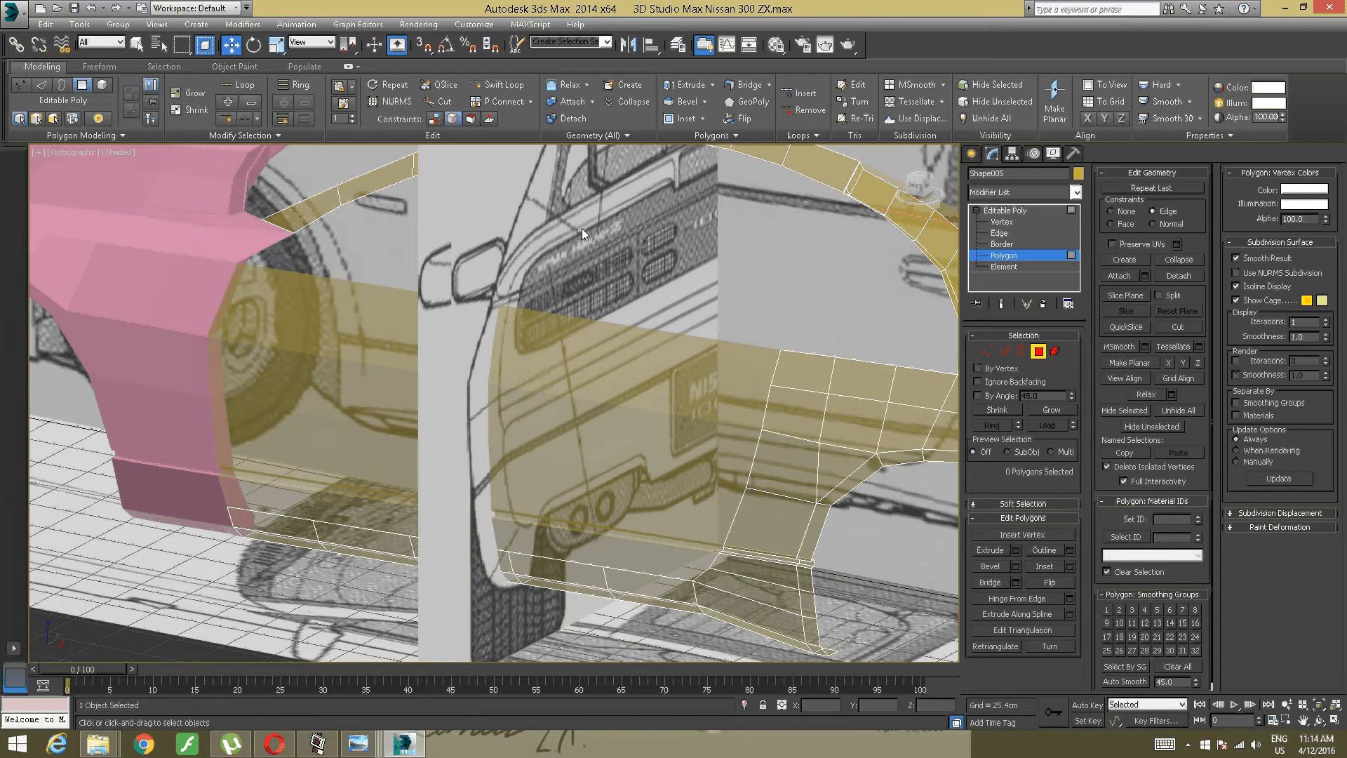
Step: Examine the rear quarter panel around the wheel arch and tail against the blueprint in a straight side view
middle_drag(591, 329, 574, 364)
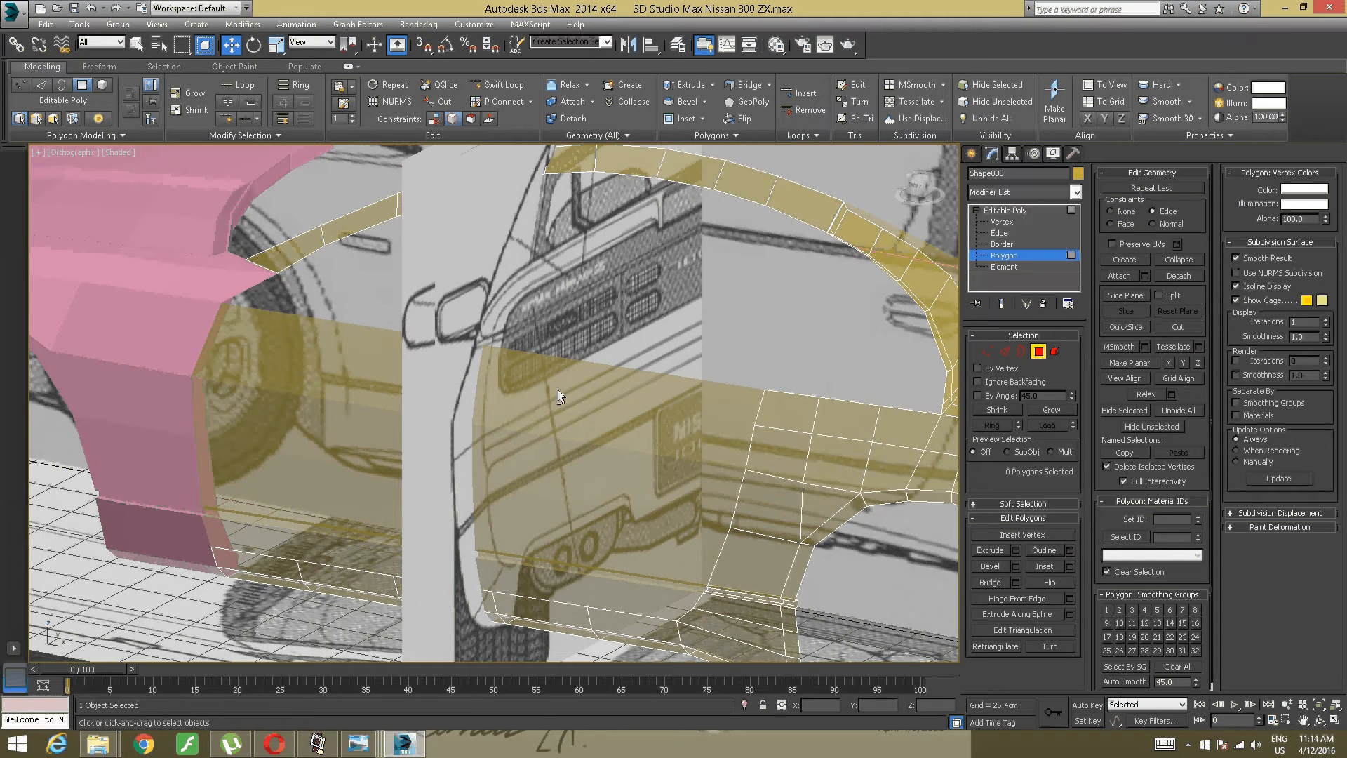
scroll(558, 389, down, 5)
scroll(663, 365, up, 5)
middle_drag(664, 365, 926, 204)
scroll(436, 359, up, 3)
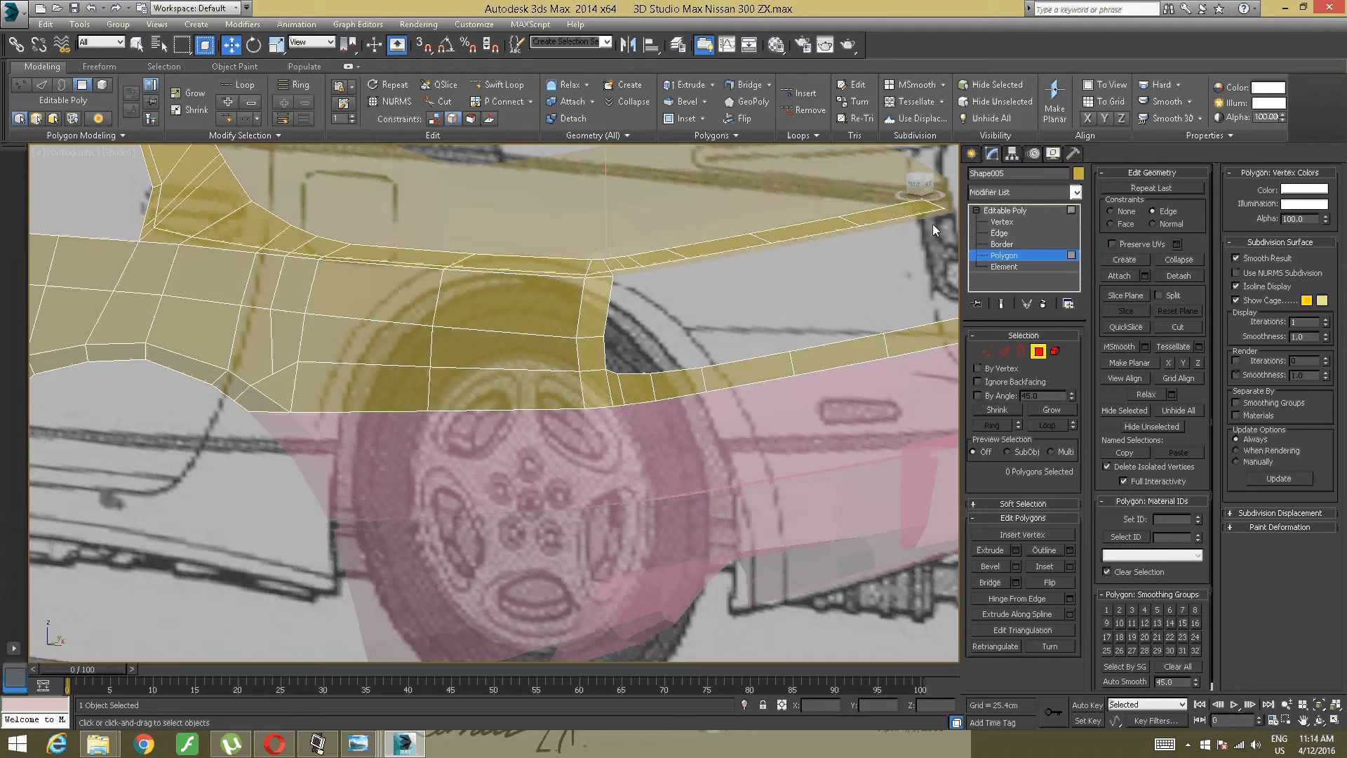
click(912, 188)
scroll(596, 393, up, 5)
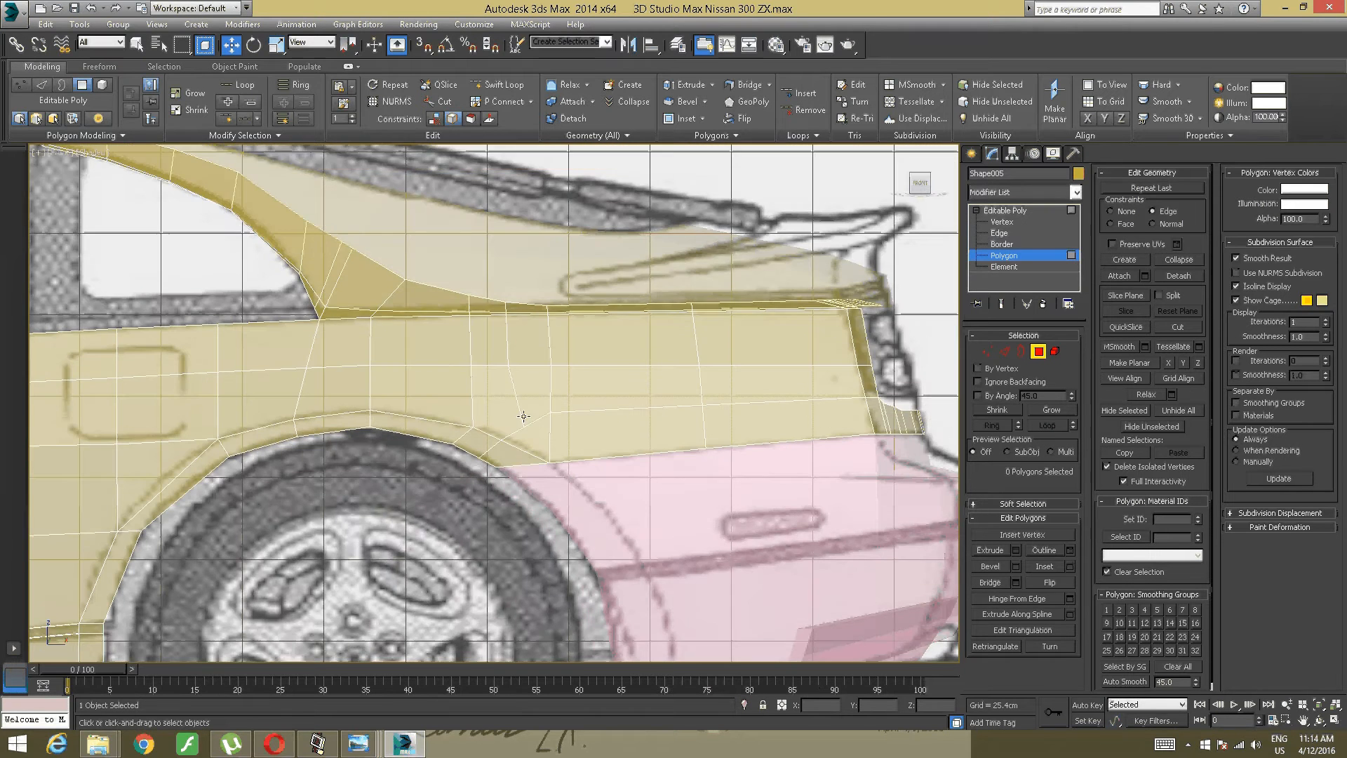
click(500, 91)
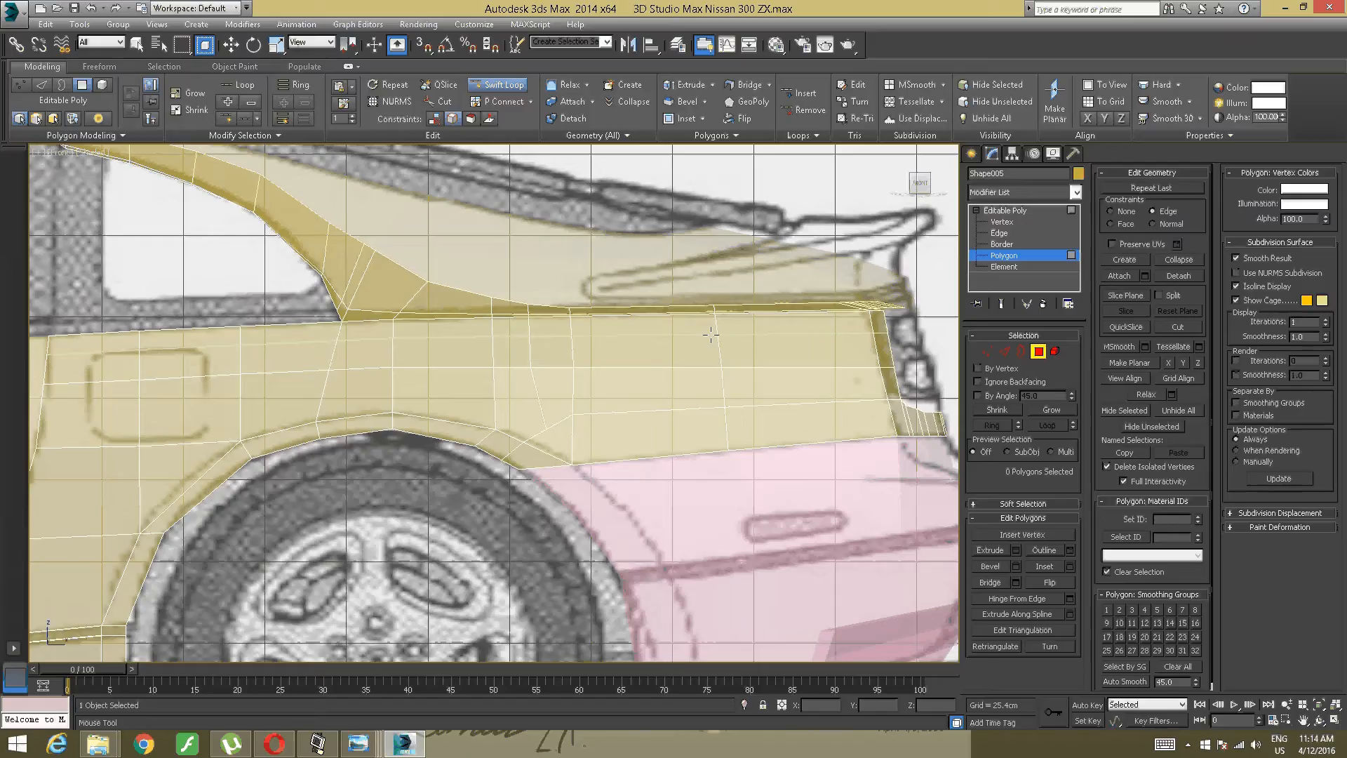
key(w)
Step: In the straight rear view, move the vertex at the taillight opening's upper outer corner slightly outward to match the blueprint
alt+middle_drag(710, 336, 736, 247)
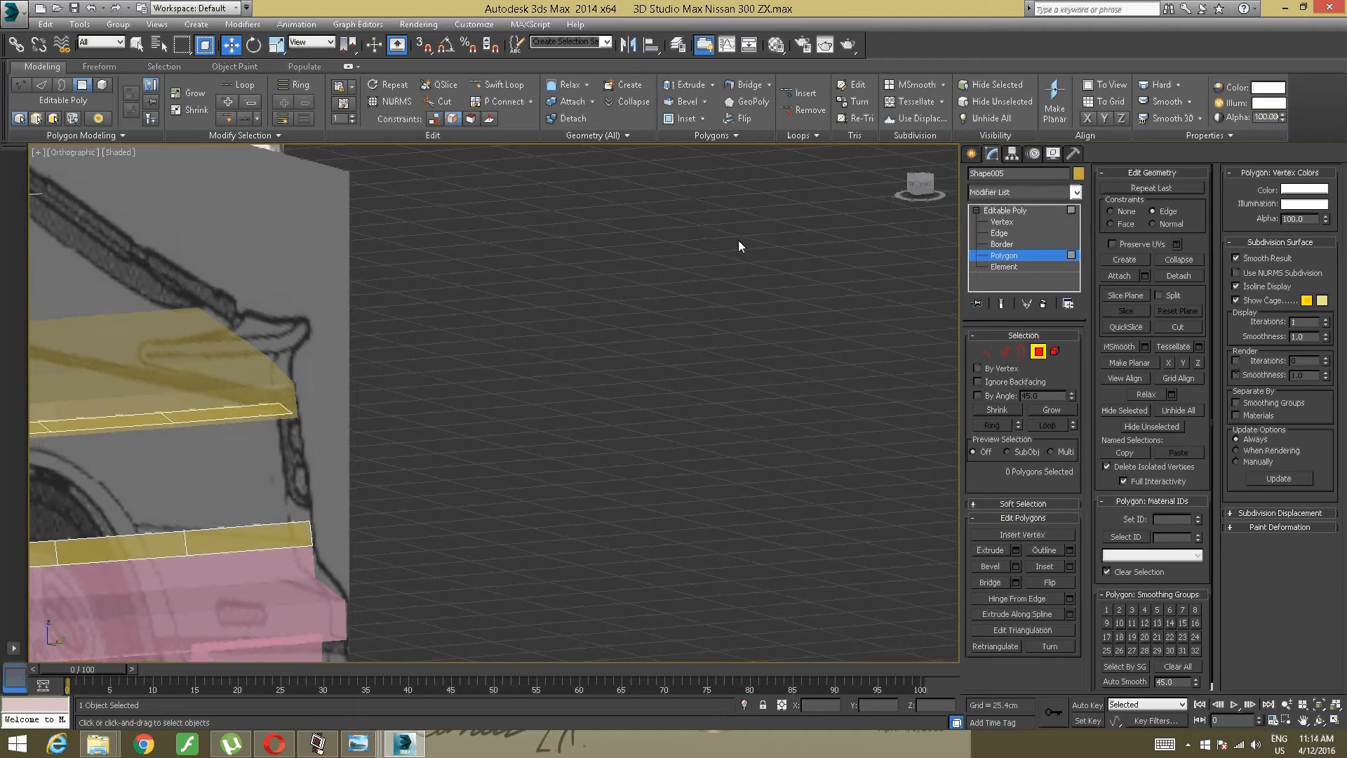
click(924, 186)
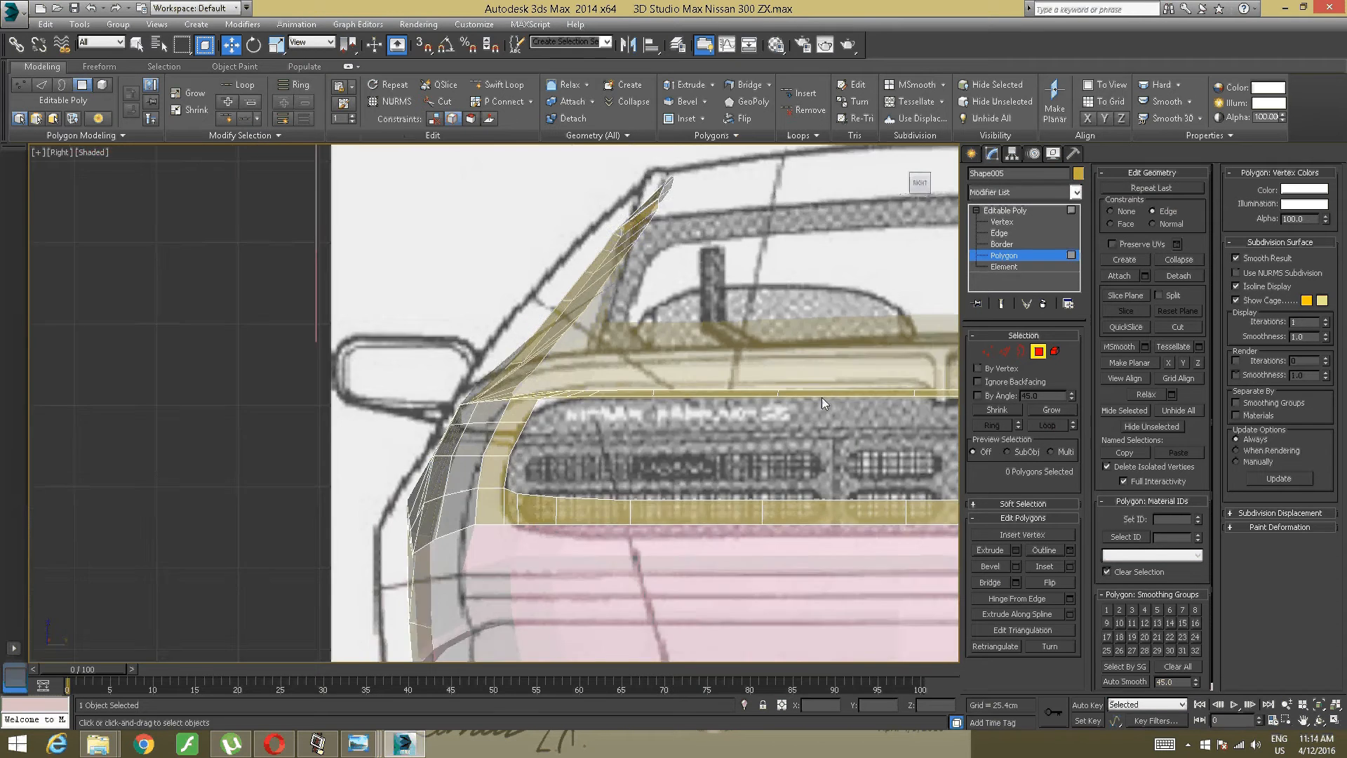
scroll(778, 427, up, 5)
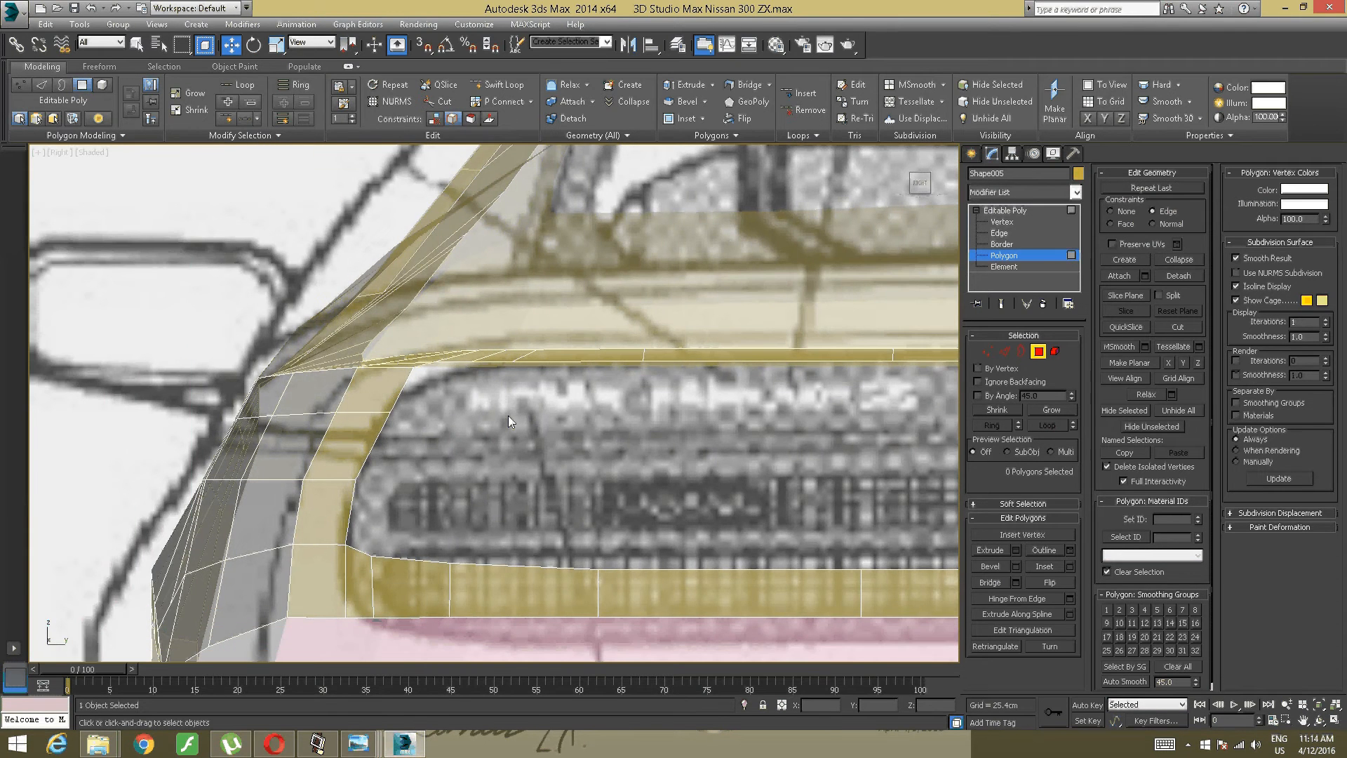
scroll(507, 415, up, 2)
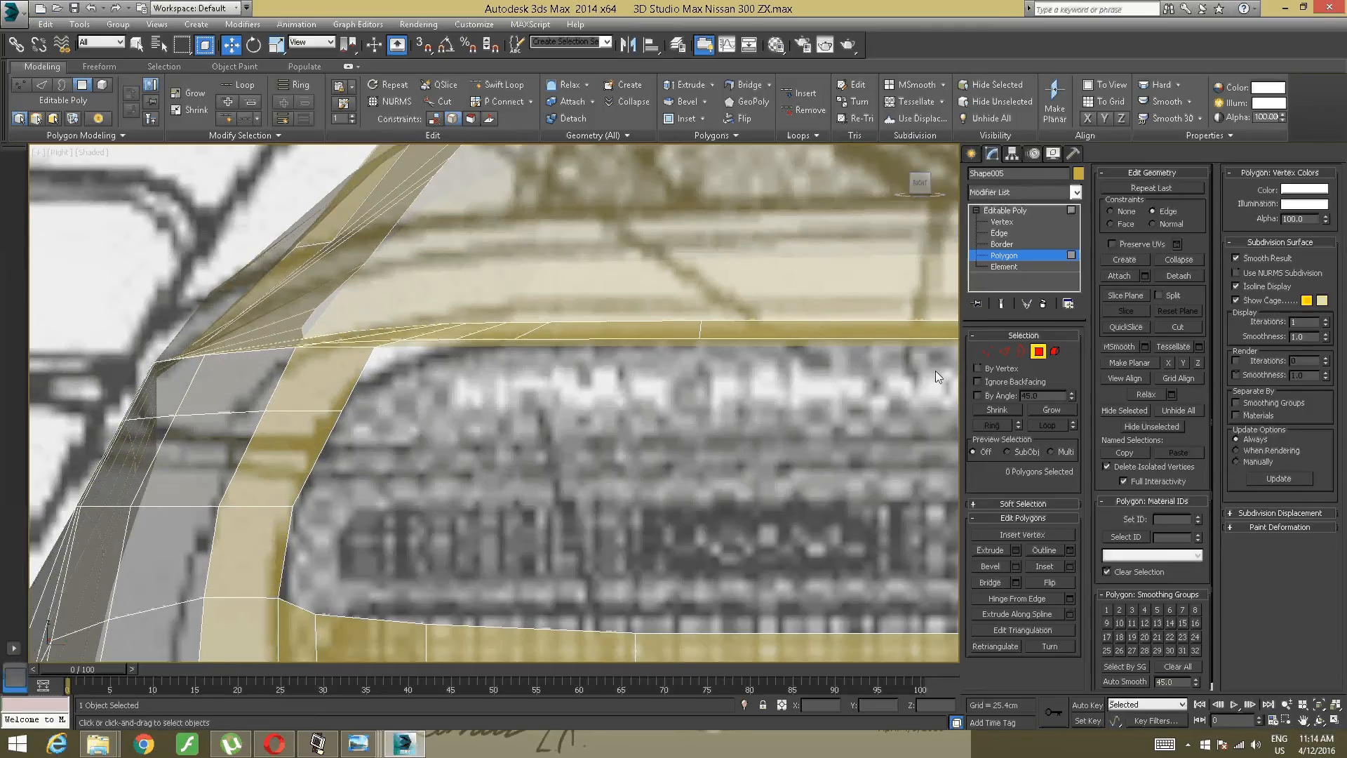
click(989, 352)
click(341, 411)
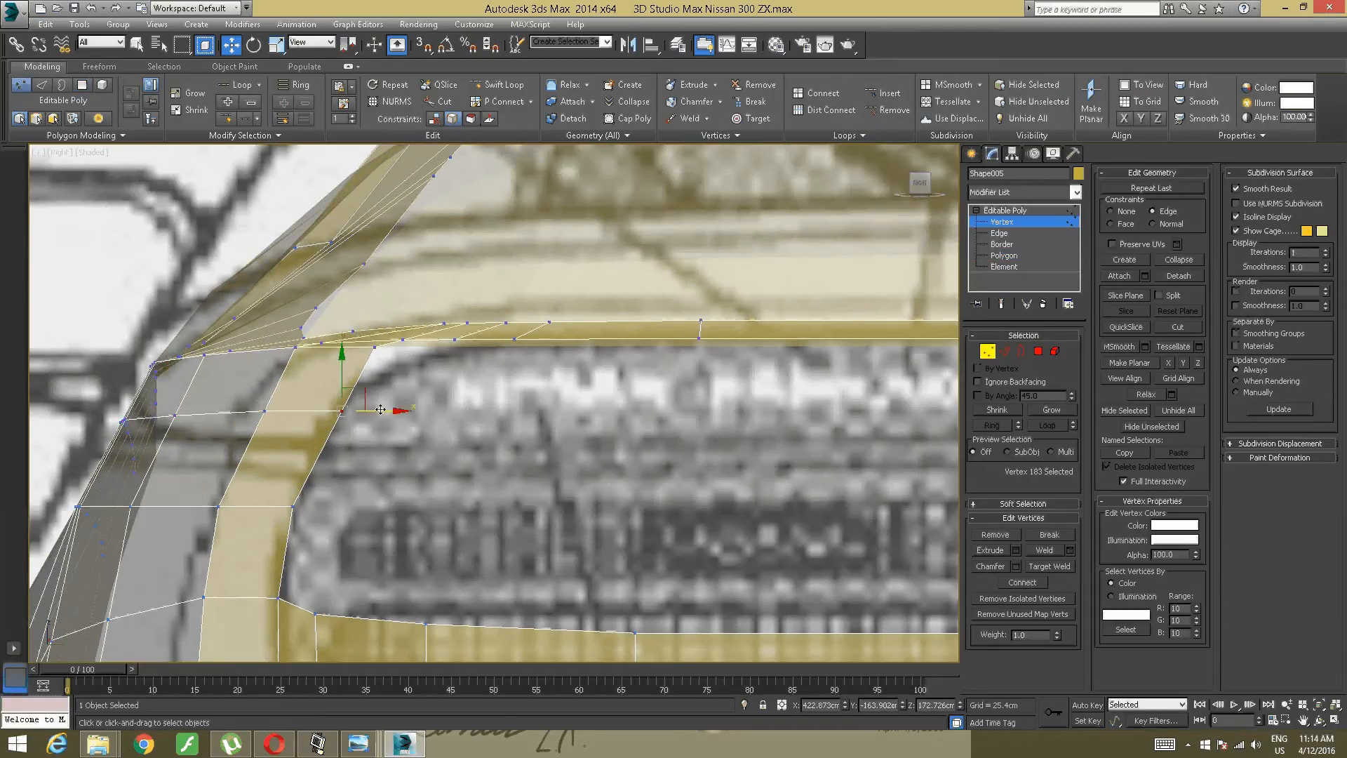
drag(380, 409, 370, 409)
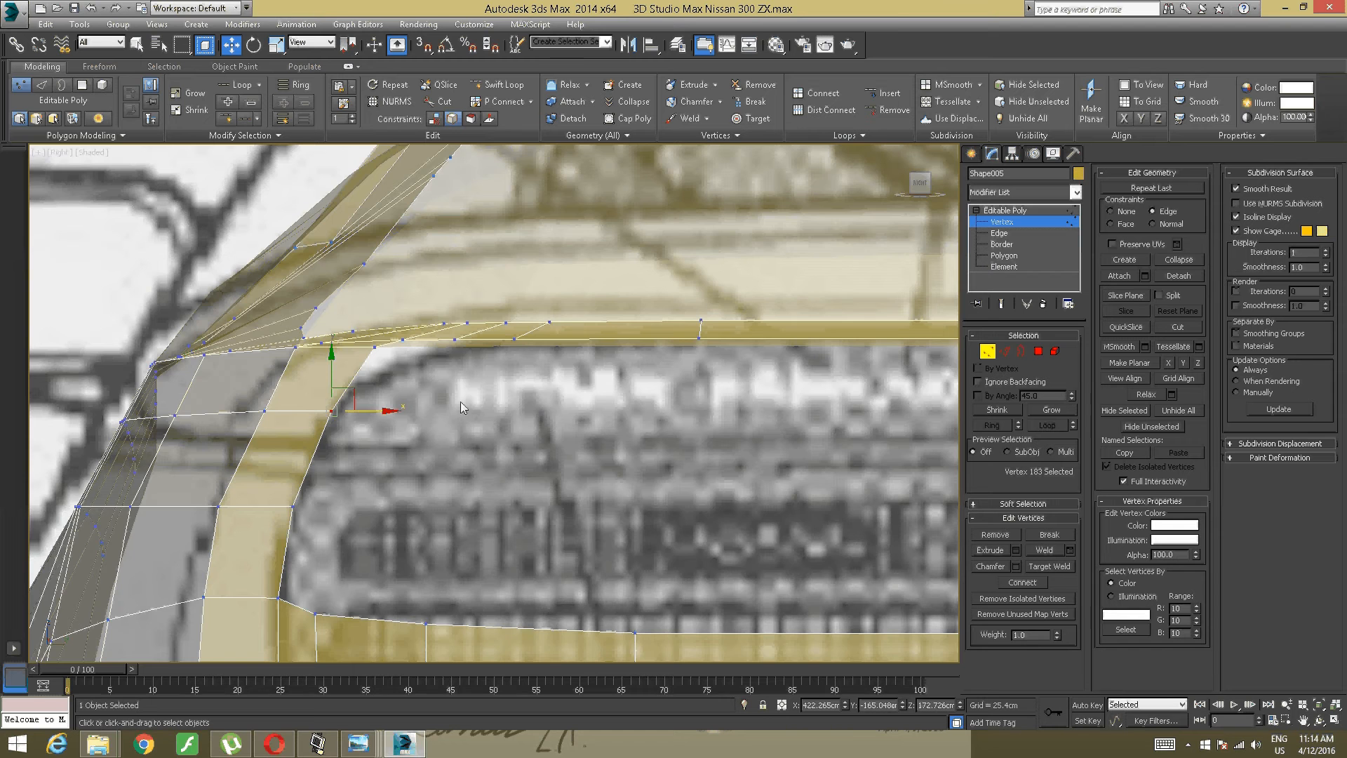
alt+middle_drag(461, 400, 351, 449)
click(1038, 351)
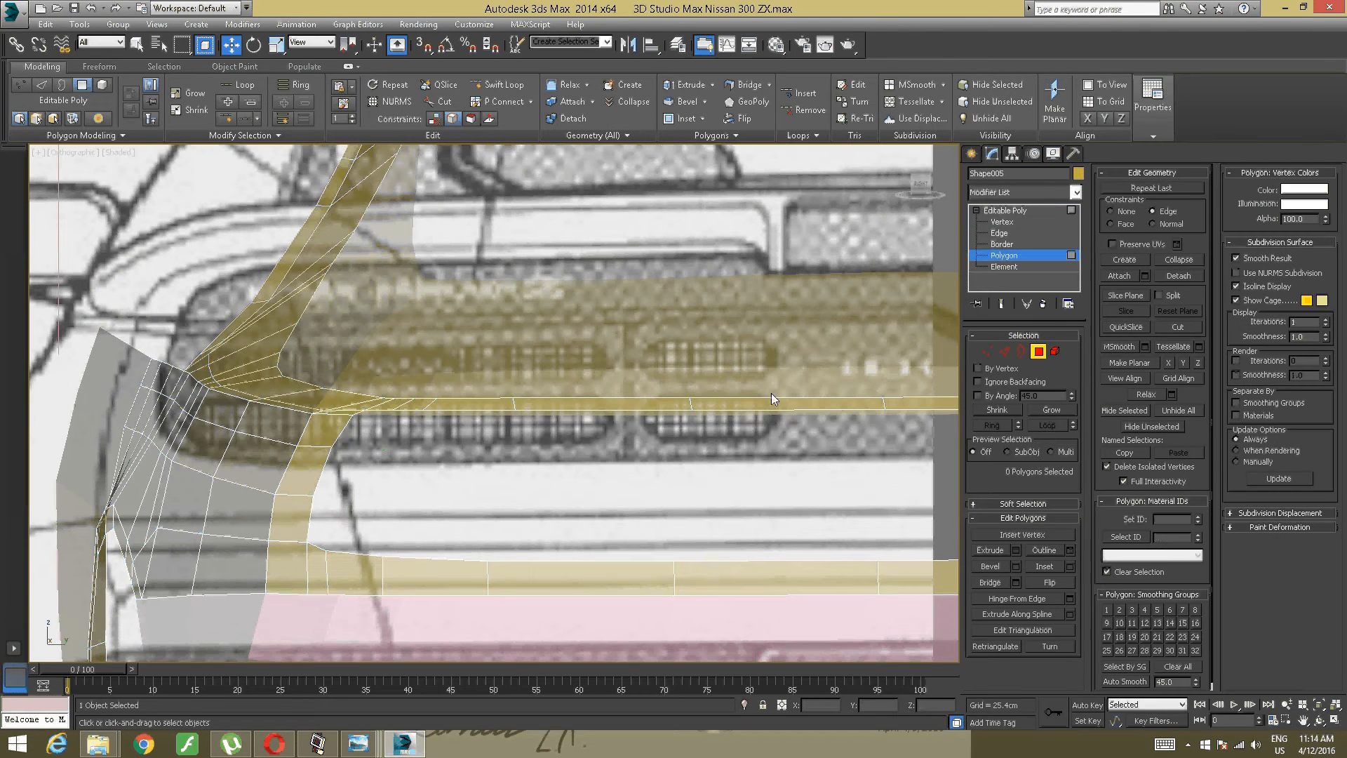
alt+middle_drag(772, 393, 215, 489)
click(200, 471)
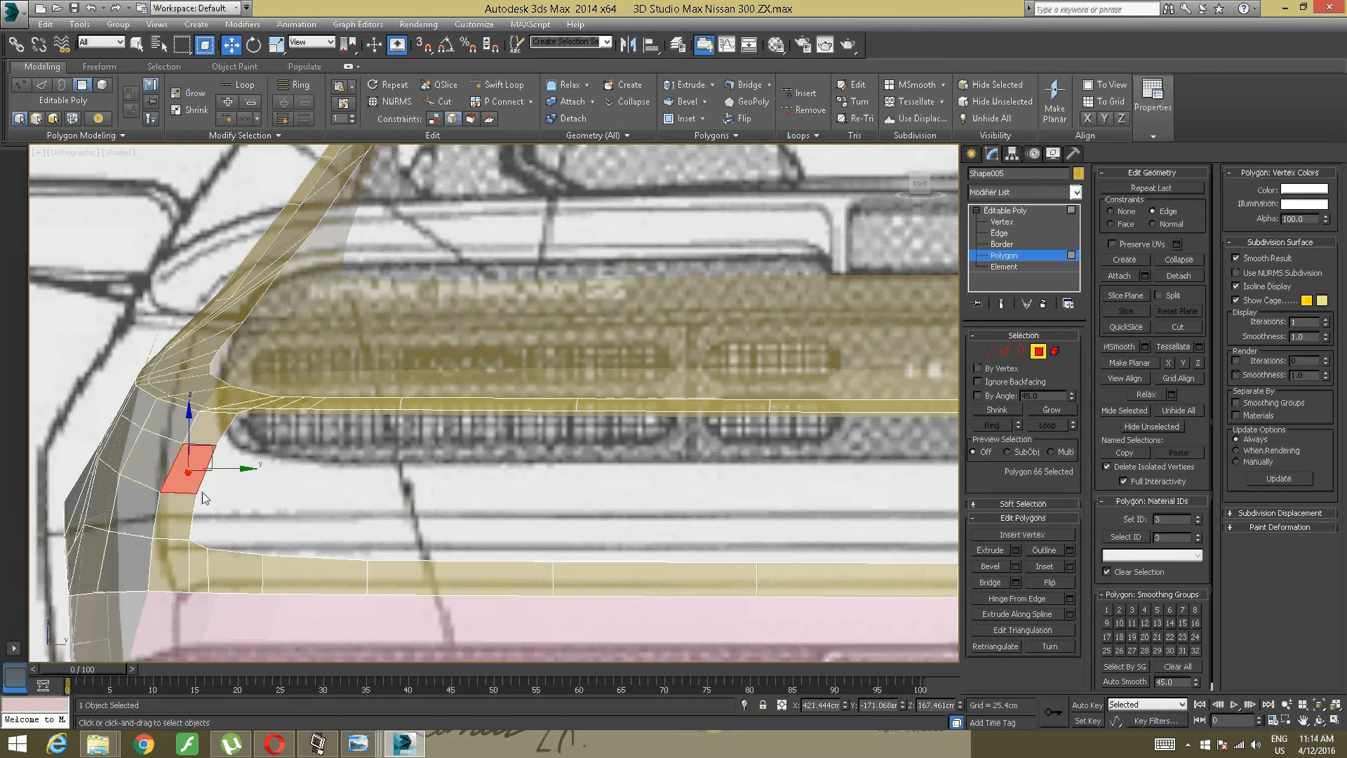
click(324, 491)
click(242, 565)
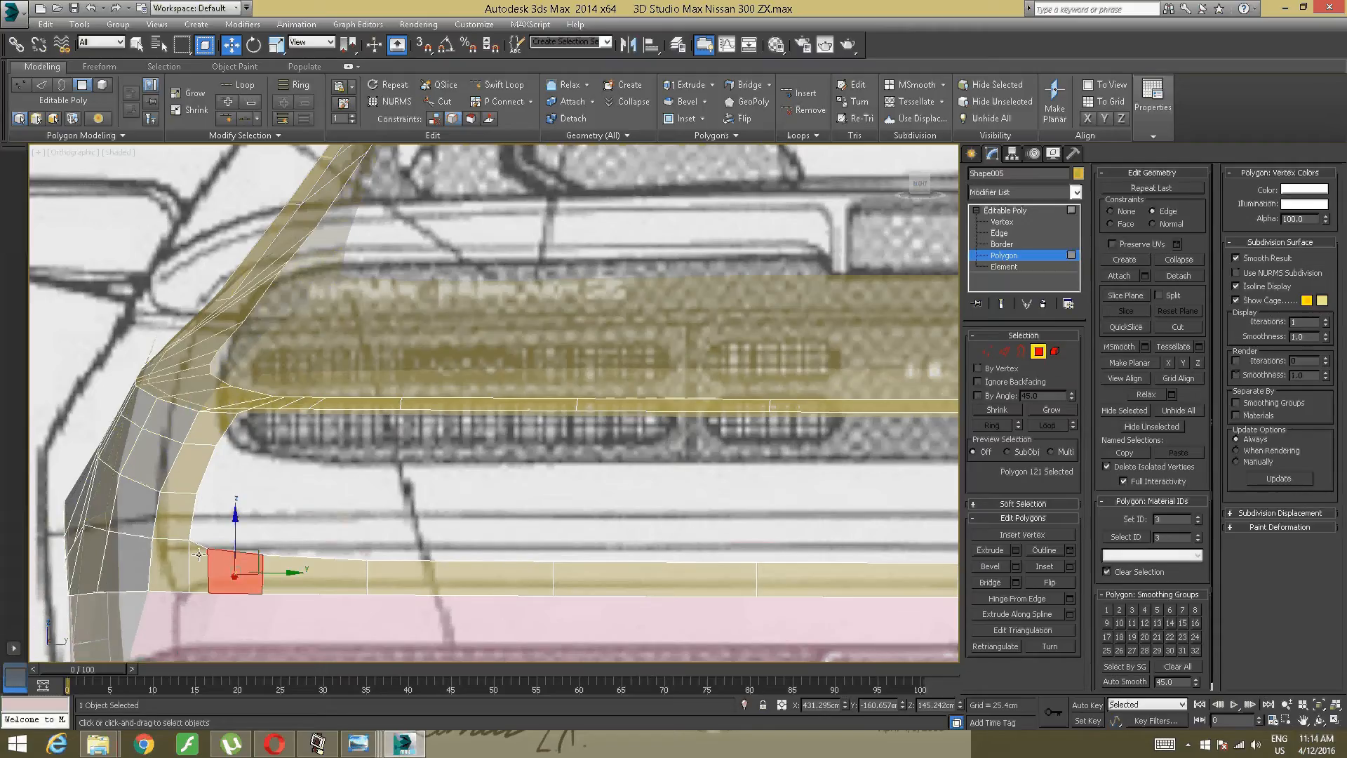
Step: Set the main body object's visibility to 0 and compare the blueprint's taillight area in the straight rear view
right_click(162, 512)
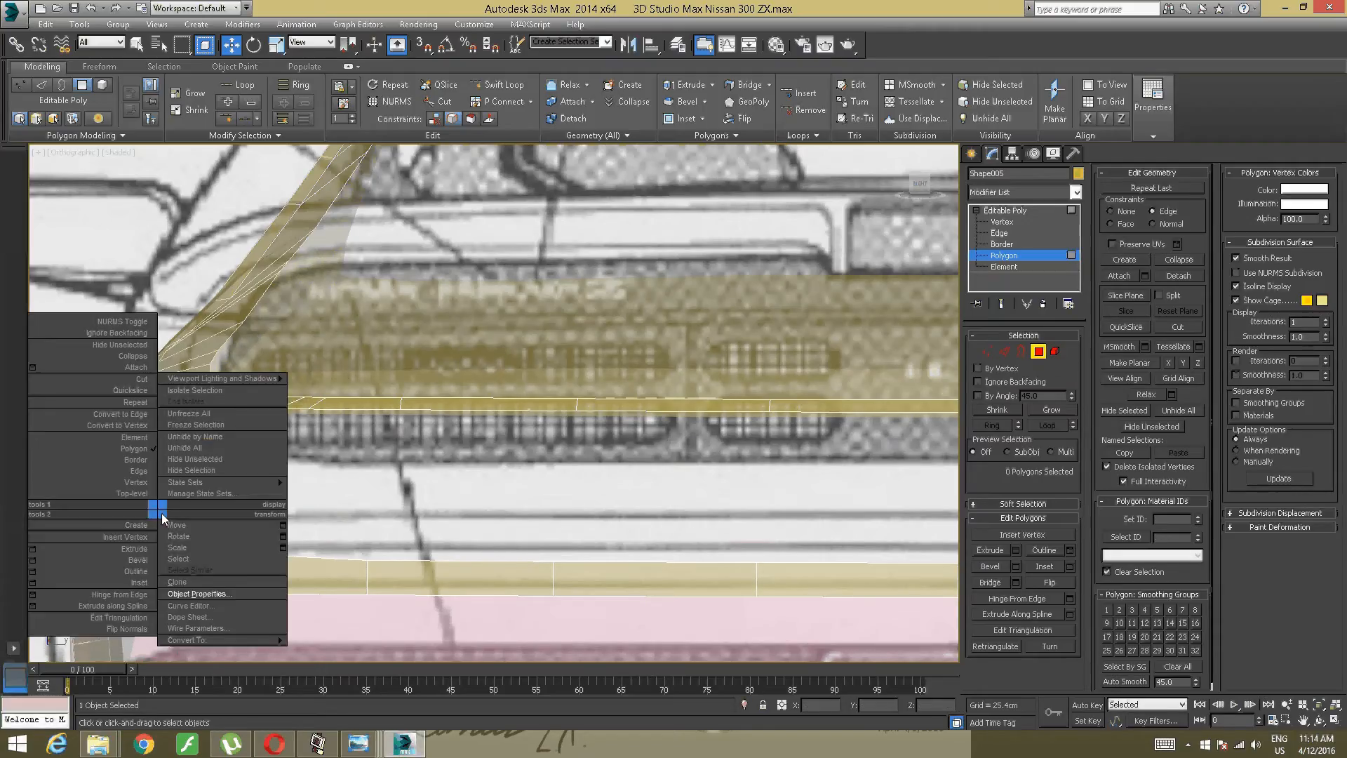
click(204, 593)
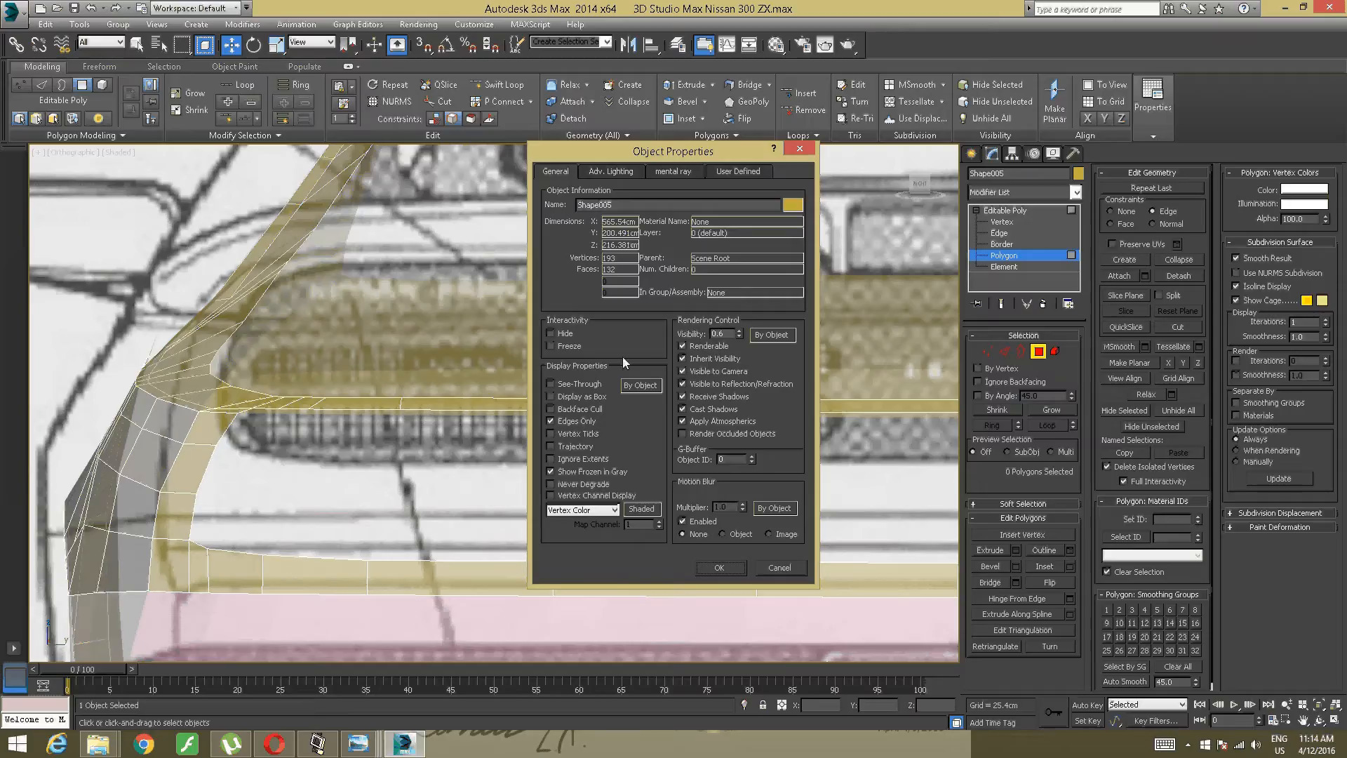
right_click(741, 334)
click(720, 567)
scroll(444, 449, up, 5)
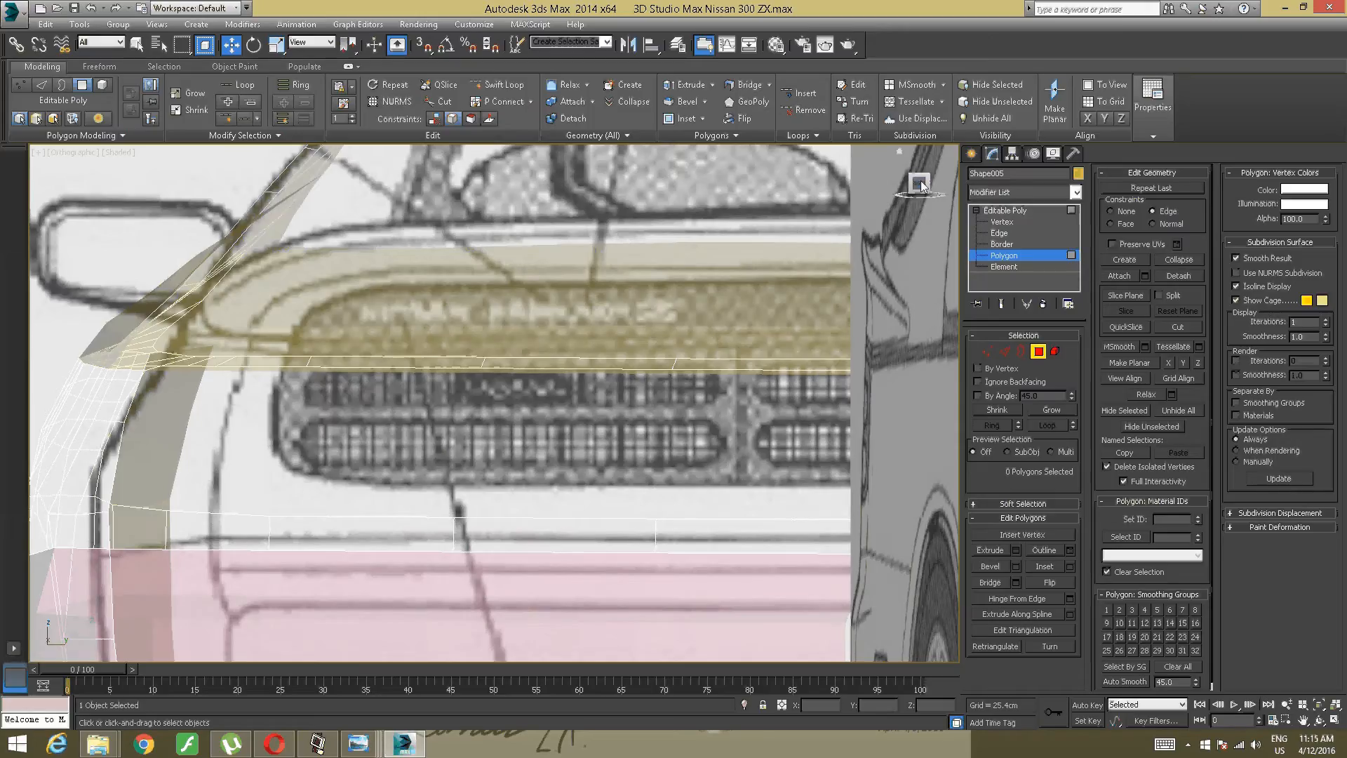
click(921, 186)
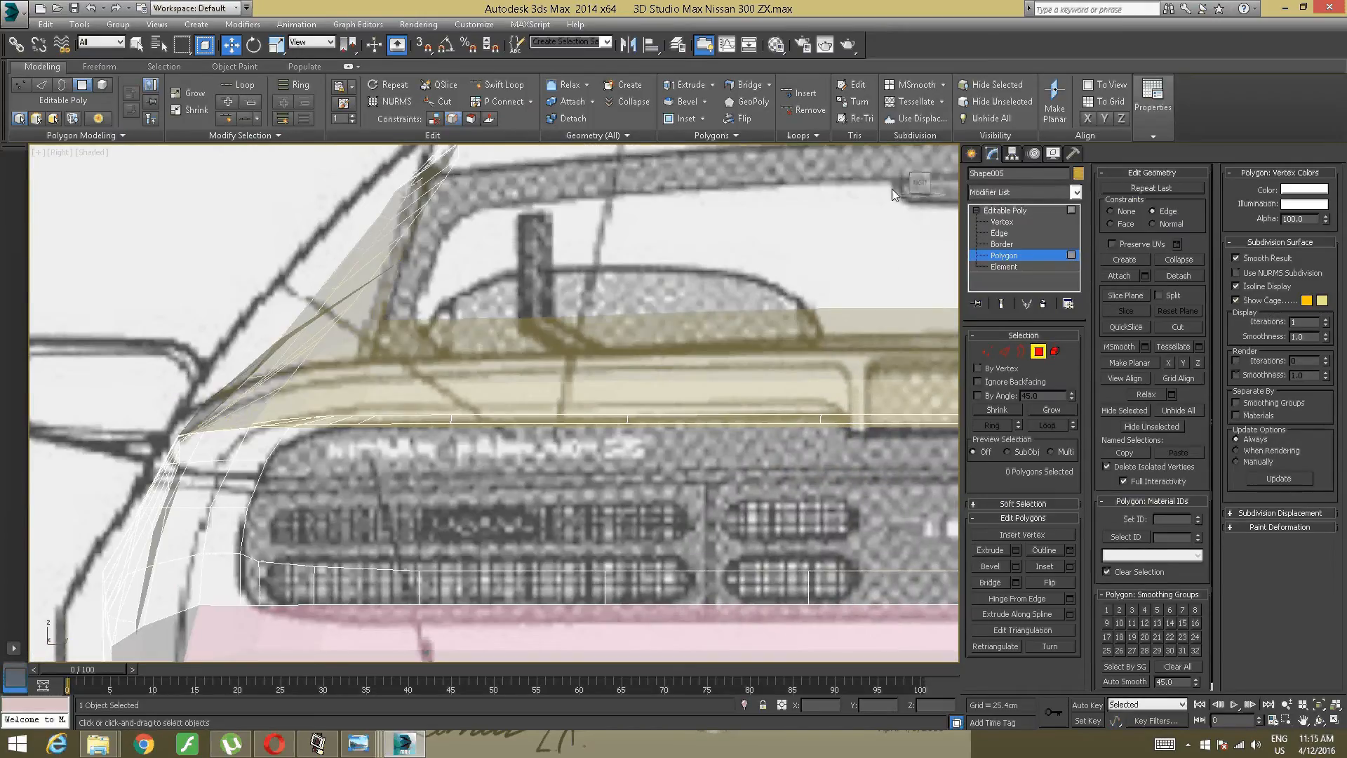
scroll(570, 442, up, 3)
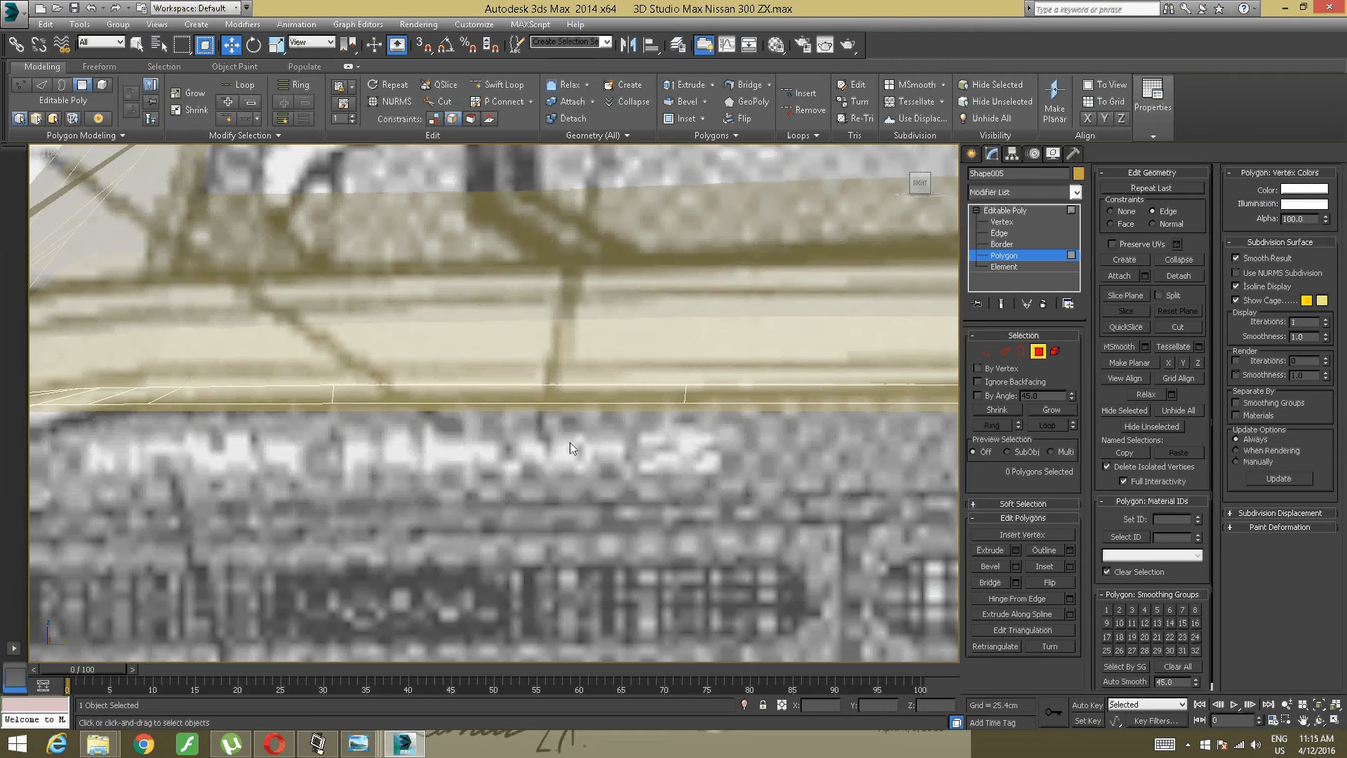
scroll(569, 442, down, 3)
middle_drag(529, 419, 467, 401)
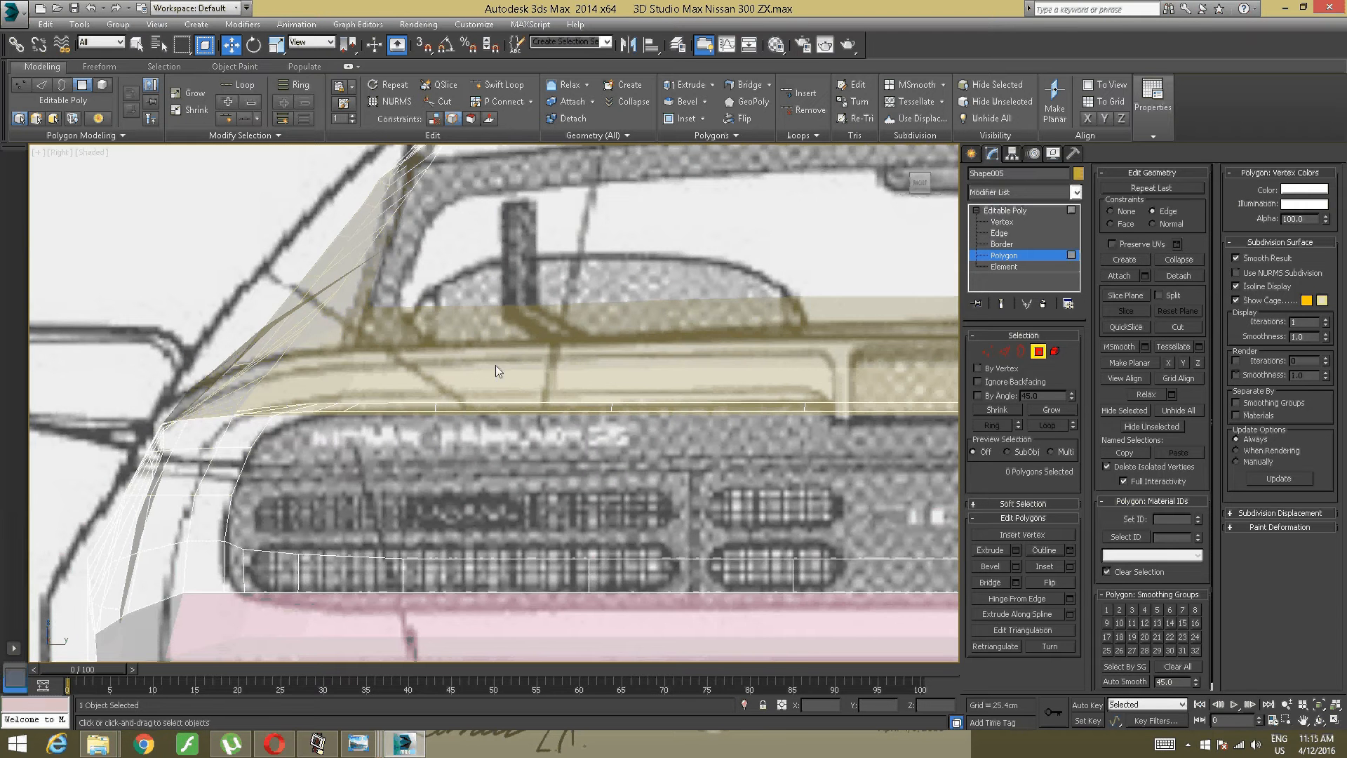
Step: Set the main body object's visibility to 1 in its object properties
right_click(218, 538)
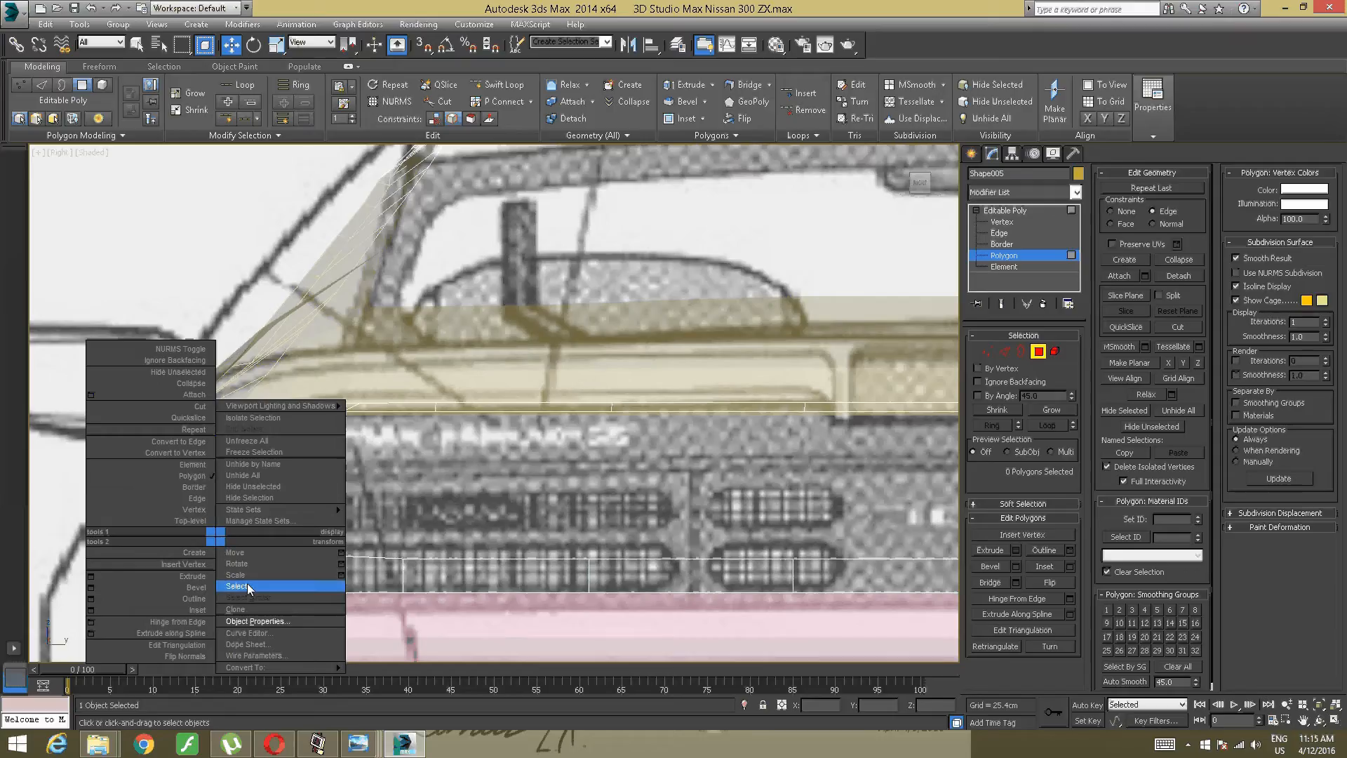
click(256, 621)
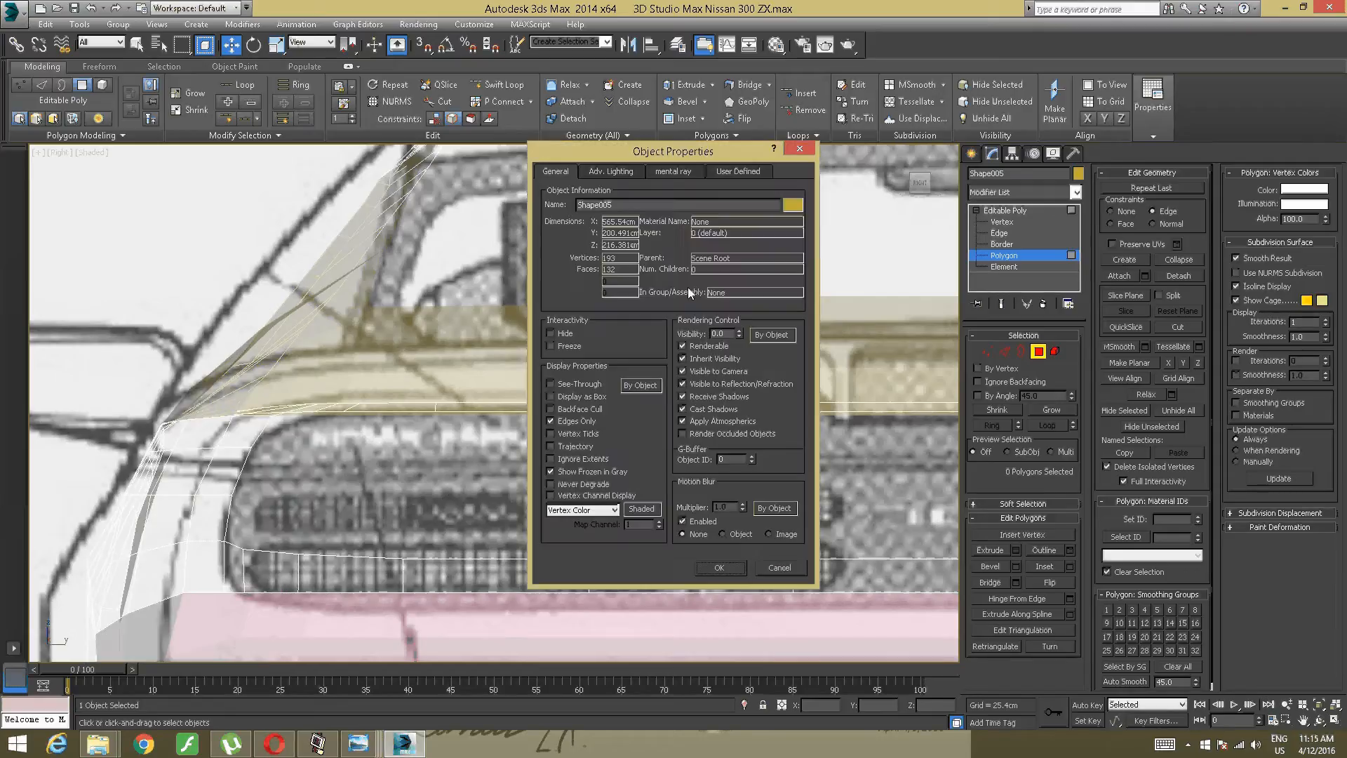
double_click(721, 334)
text(1)
key(Return)
click(720, 568)
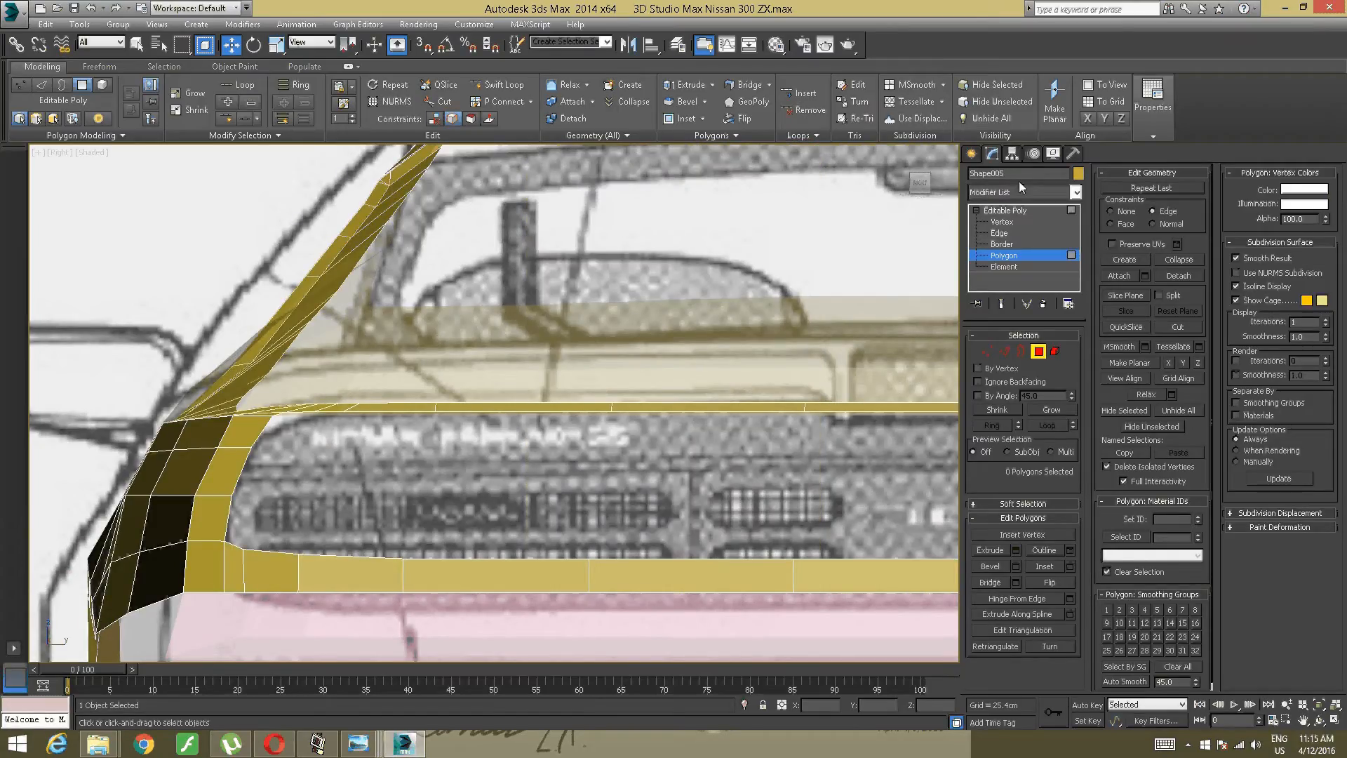
Step: Select the rear deck object above the taillights and set its visibility to 0.7 in its object properties
click(1009, 211)
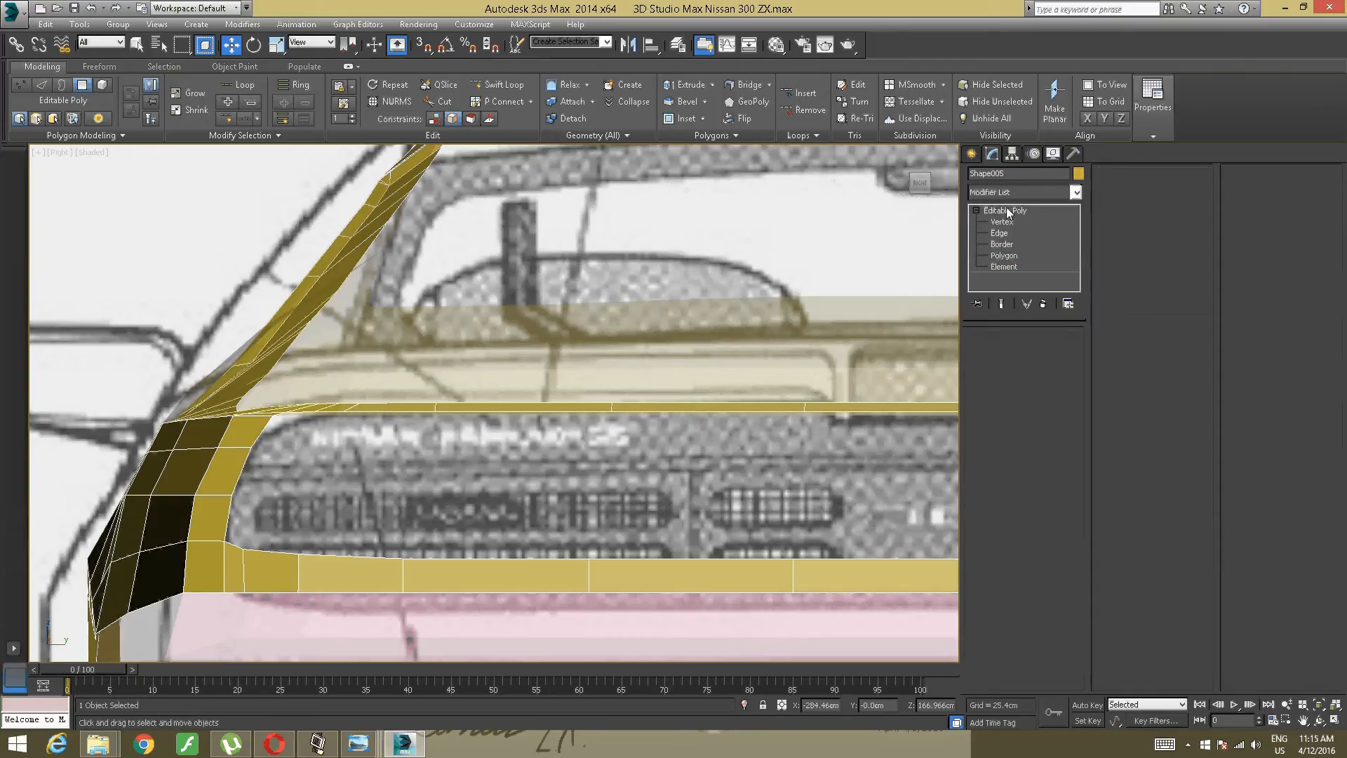
click(564, 353)
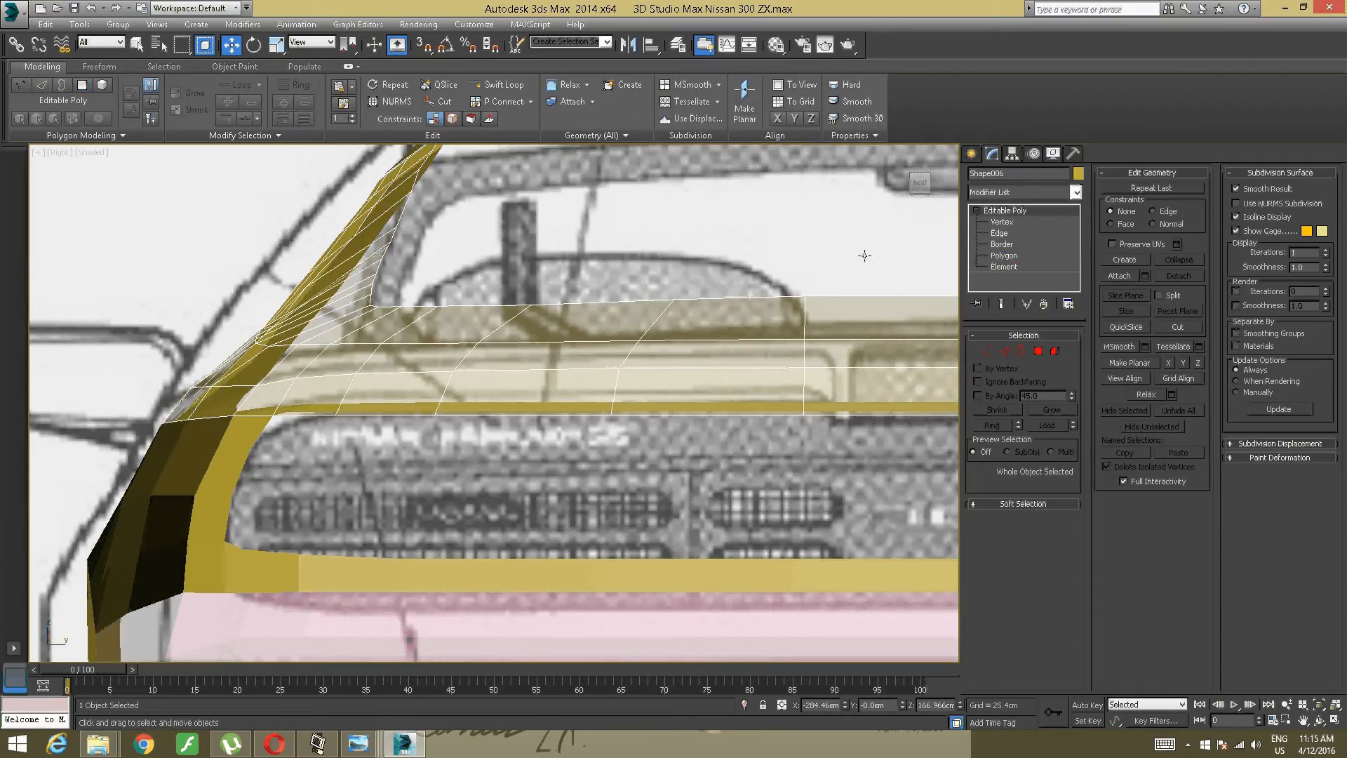
click(1000, 233)
click(1002, 255)
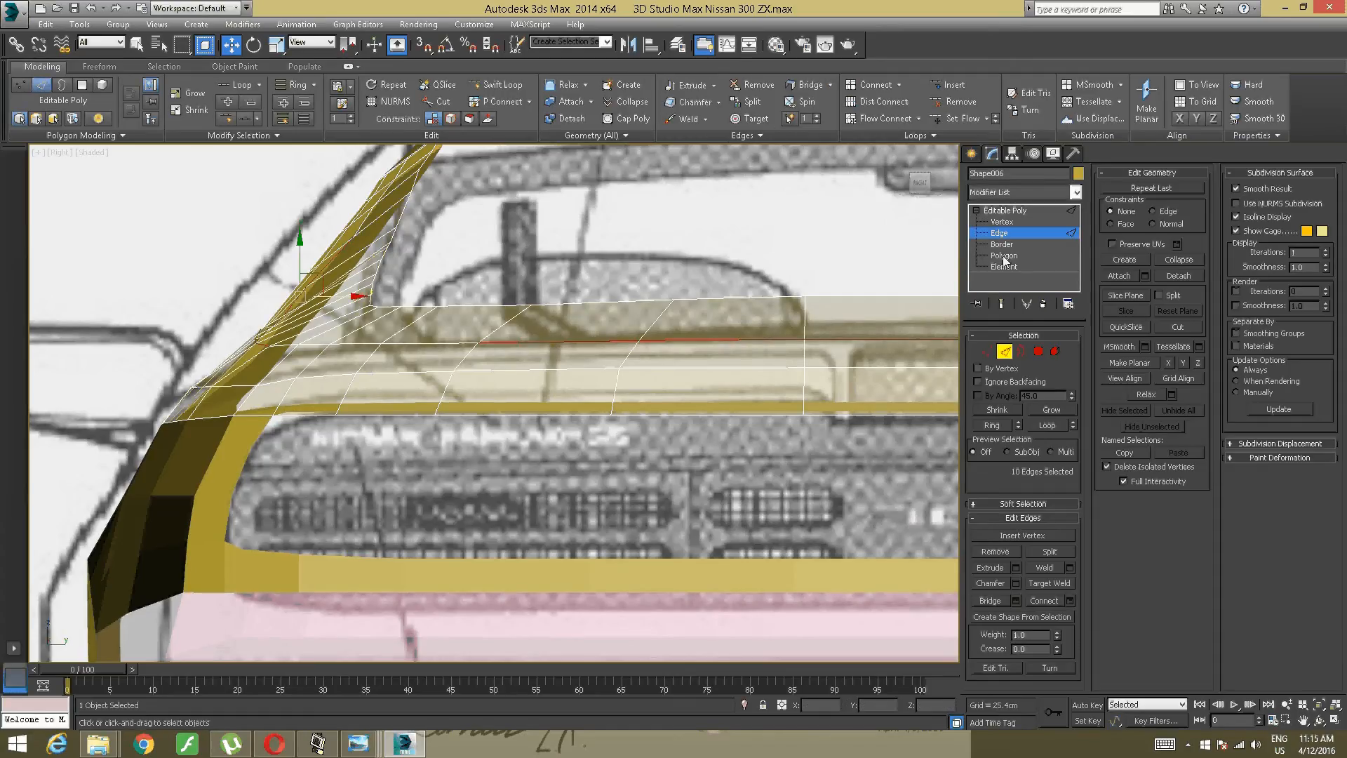
right_click(542, 359)
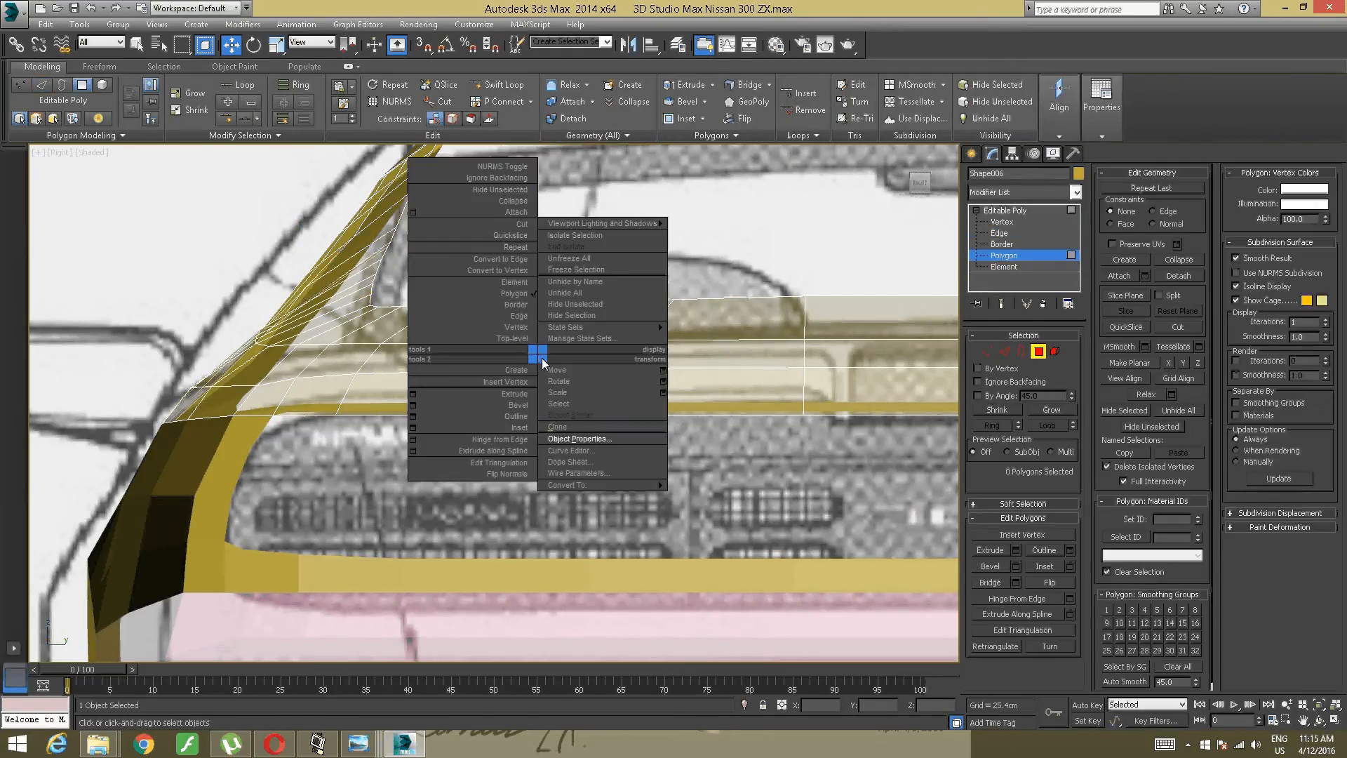
click(591, 438)
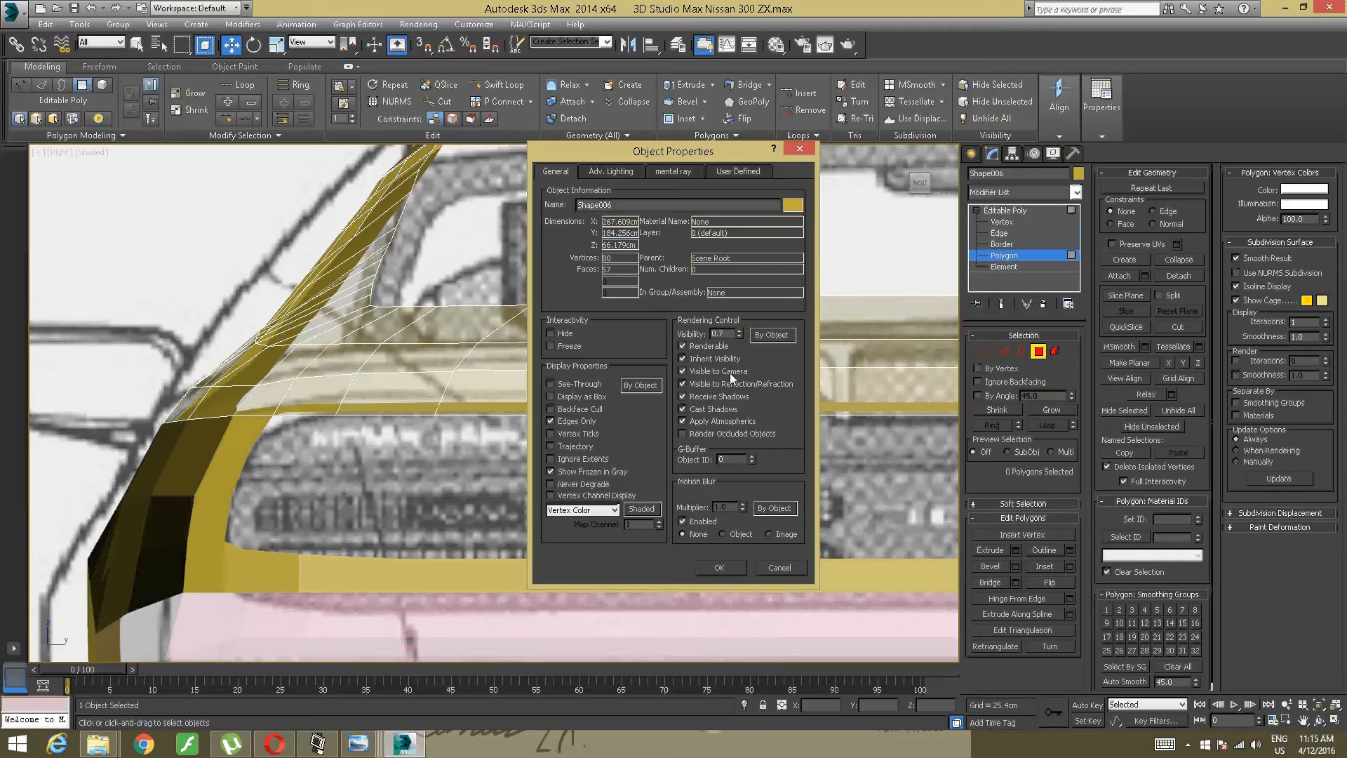
click(717, 565)
Step: Examine the rear deck's lower edge against the blueprint's trunk lid and taillight panel, ending in a straight rear view
scroll(432, 412, up, 5)
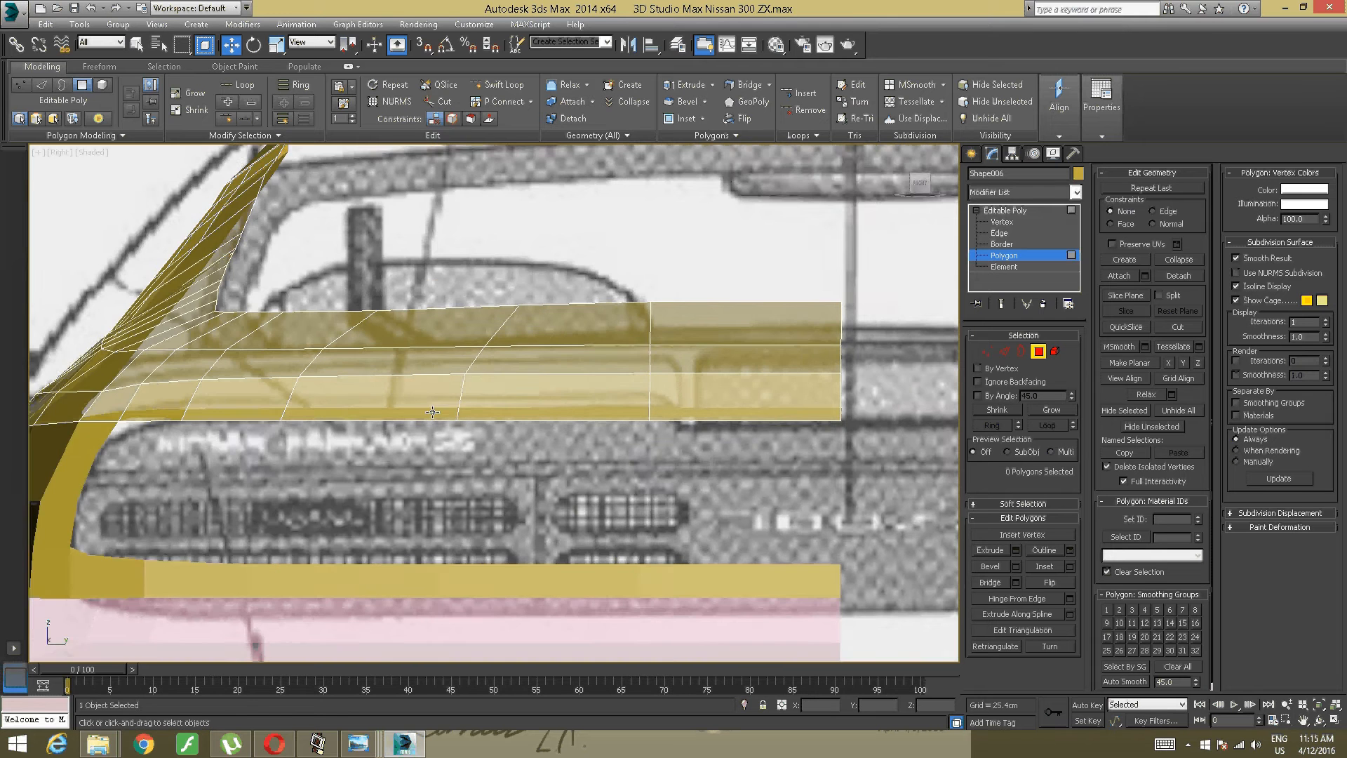
middle_drag(432, 412, 187, 379)
scroll(187, 379, down, 4)
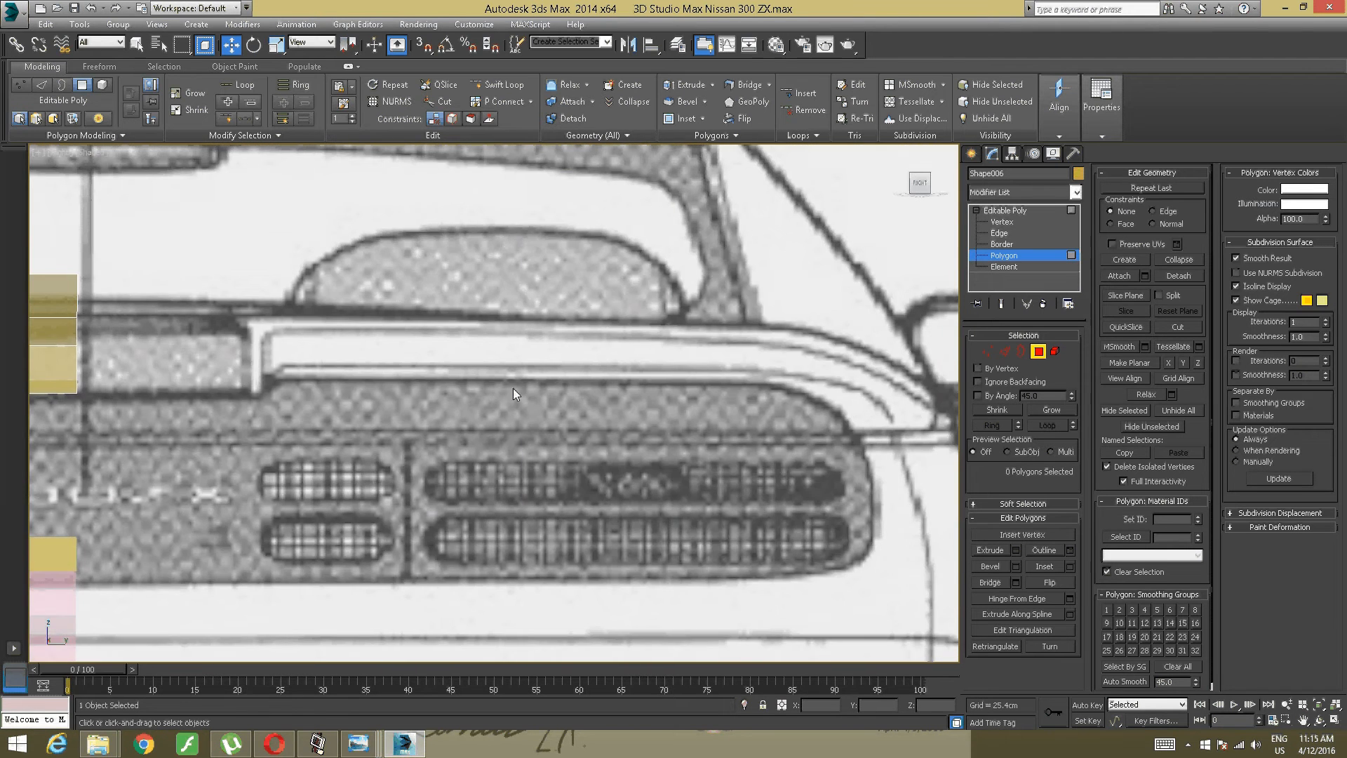
scroll(619, 359, up, 5)
middle_drag(379, 359, 822, 358)
scroll(730, 340, up, 2)
middle_drag(731, 340, 626, 383)
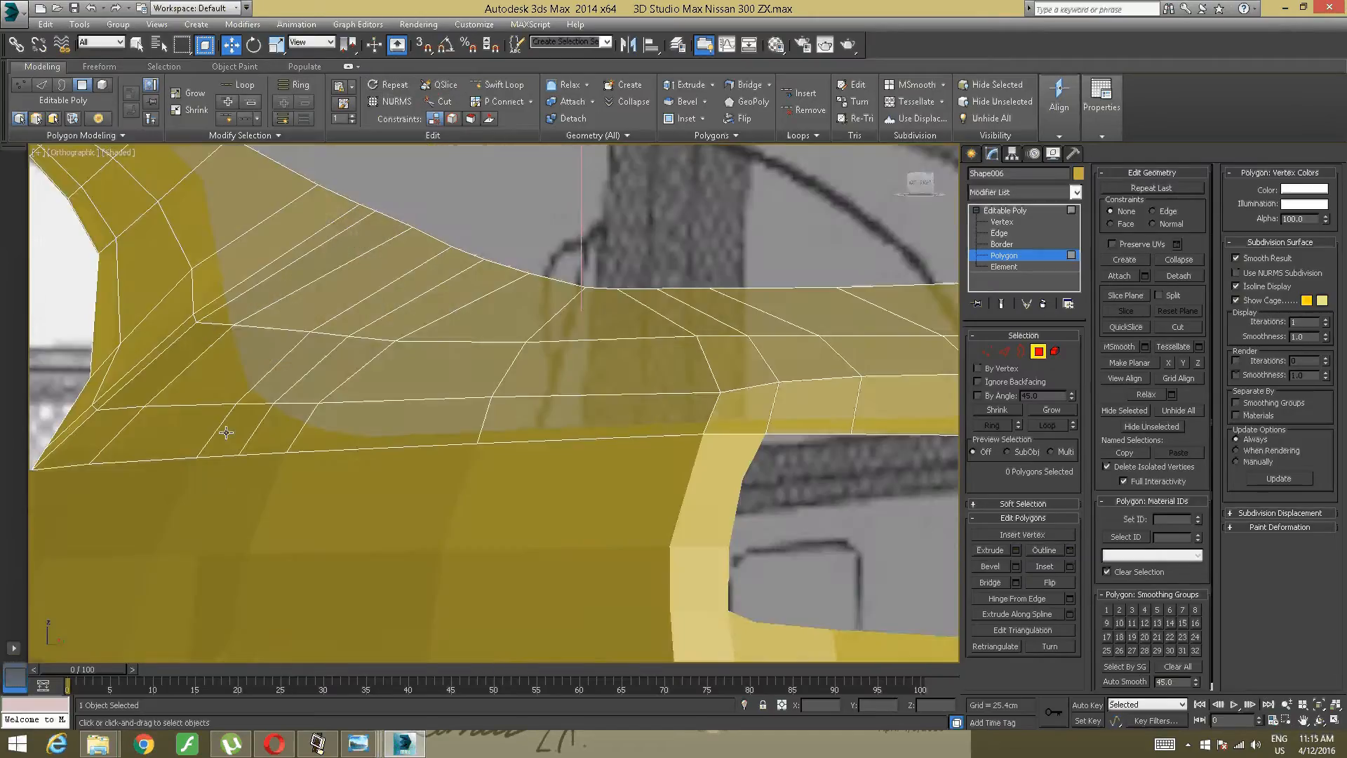
alt+middle_drag(226, 432, 167, 432)
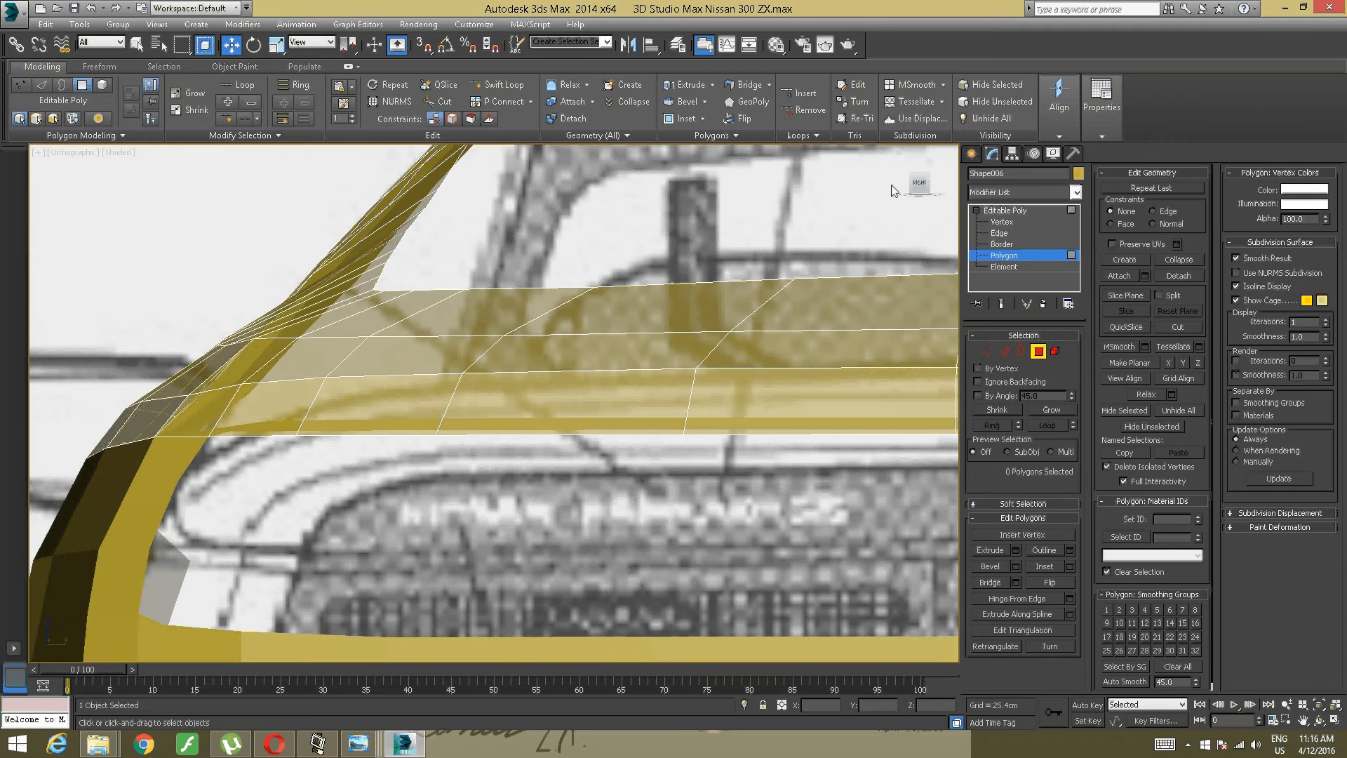
click(919, 183)
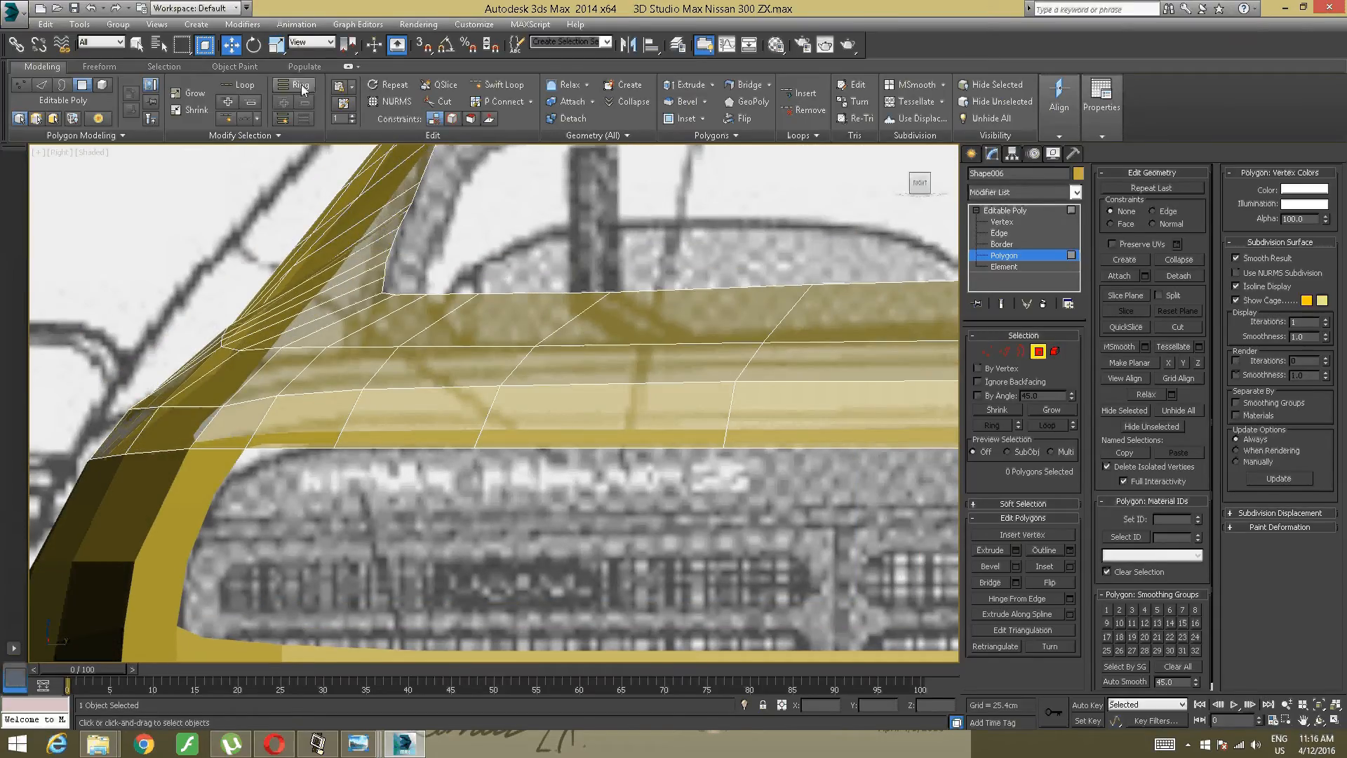
Step: Cut a new edge line across the rear deck's lowest polygon row, from the bottom-edge vertex at the taillight corner to the car's centerline
click(449, 101)
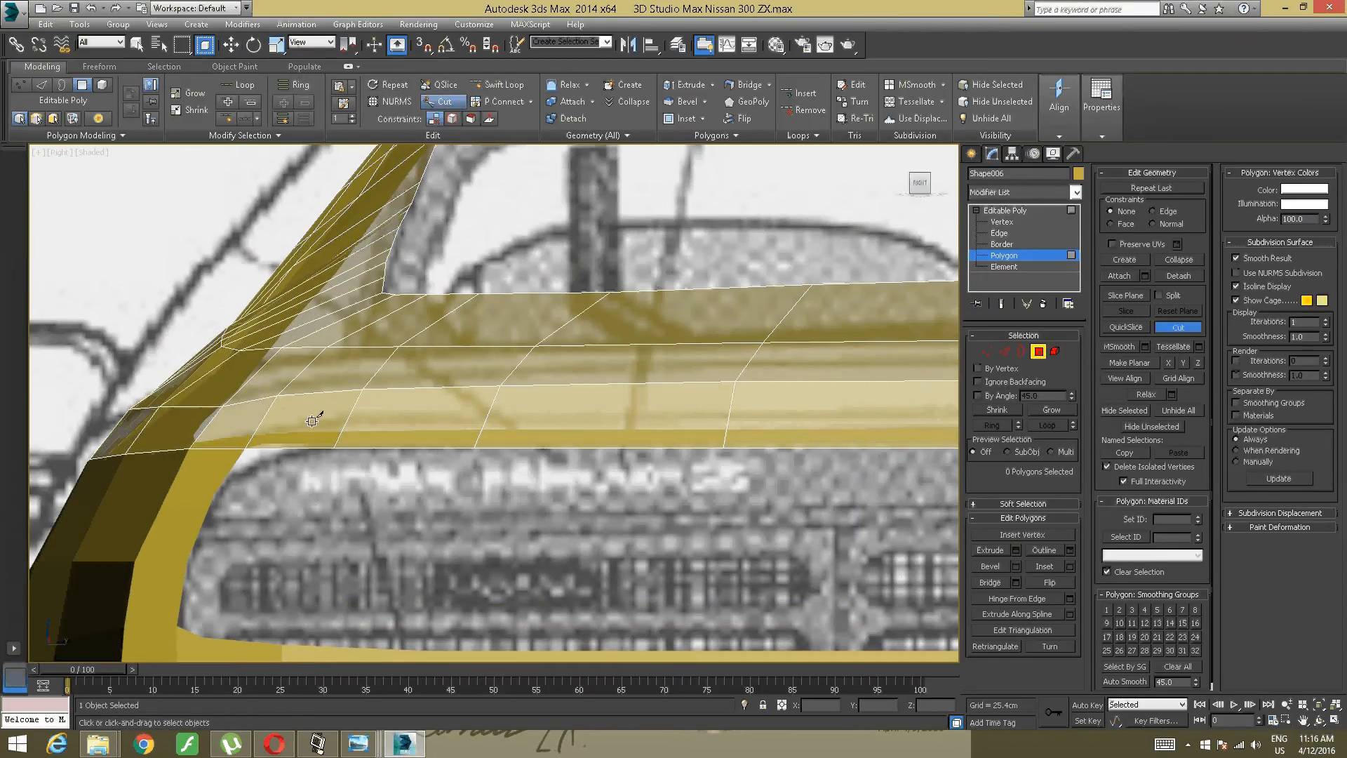
click(994, 222)
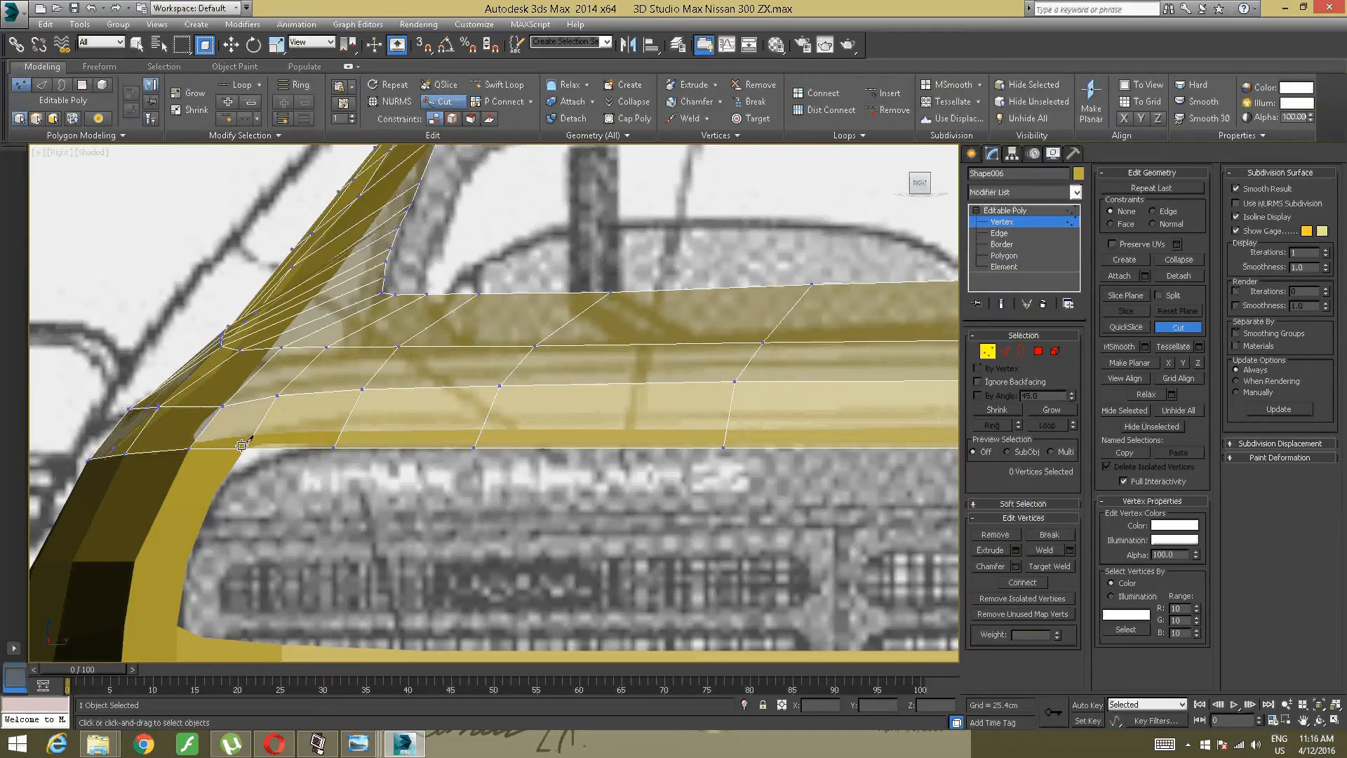
click(245, 448)
click(354, 405)
click(495, 397)
middle_drag(788, 396, 319, 363)
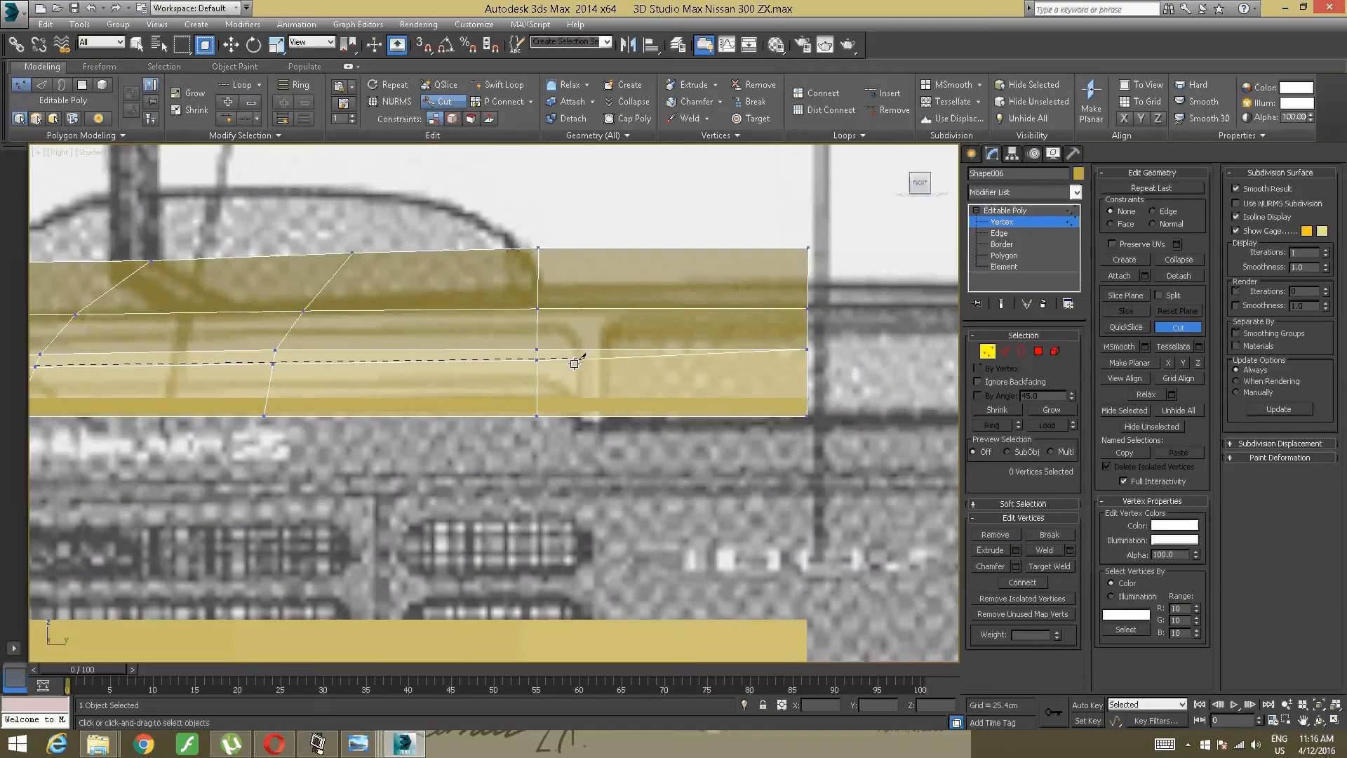
click(536, 362)
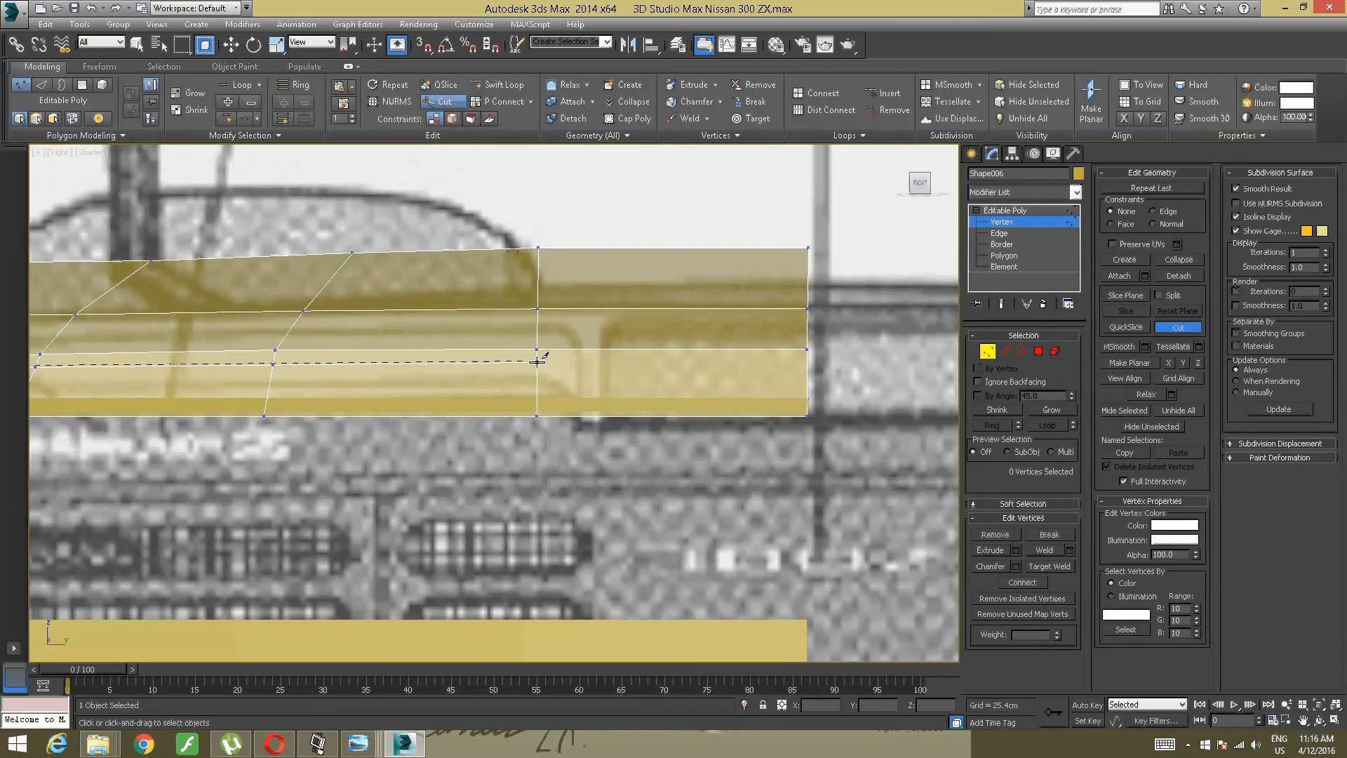
click(808, 362)
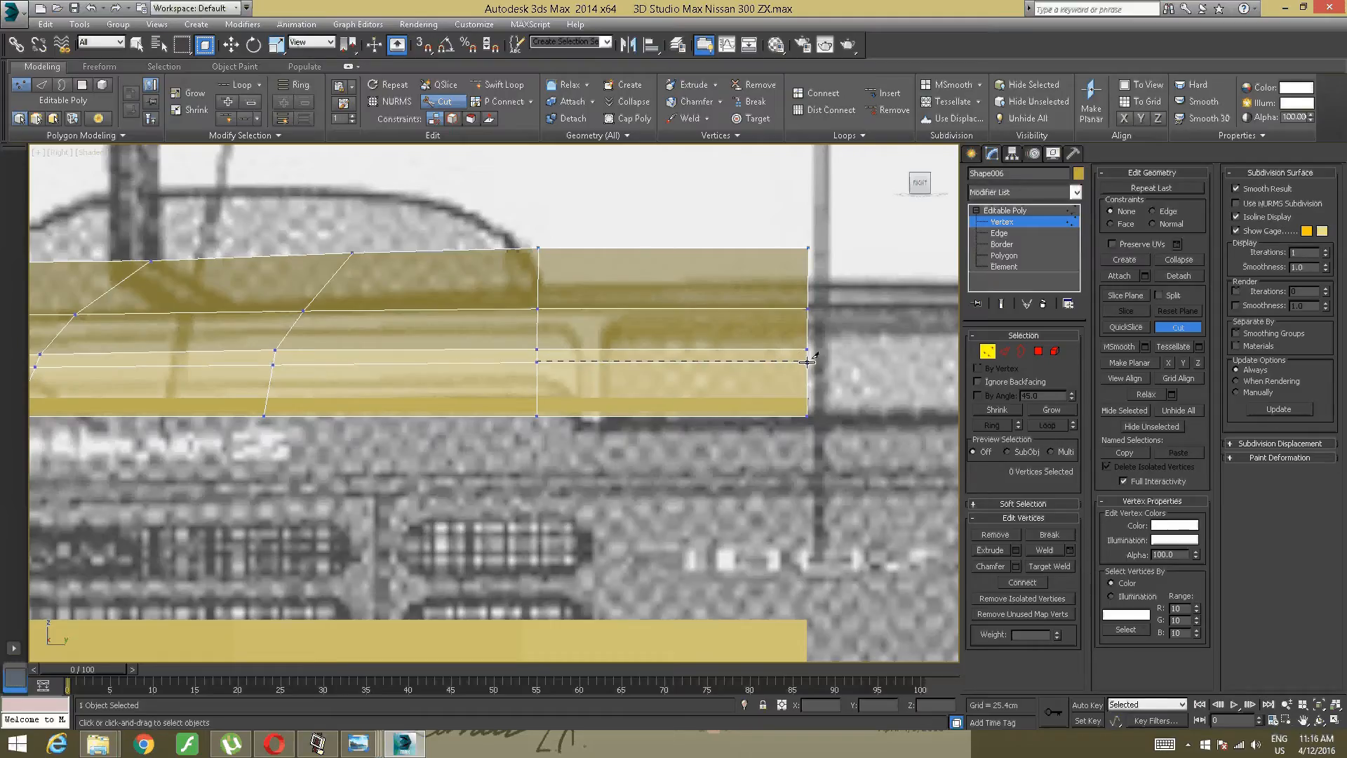
right_click(633, 427)
right_click(633, 426)
middle_drag(140, 431, 713, 415)
scroll(657, 414, up, 2)
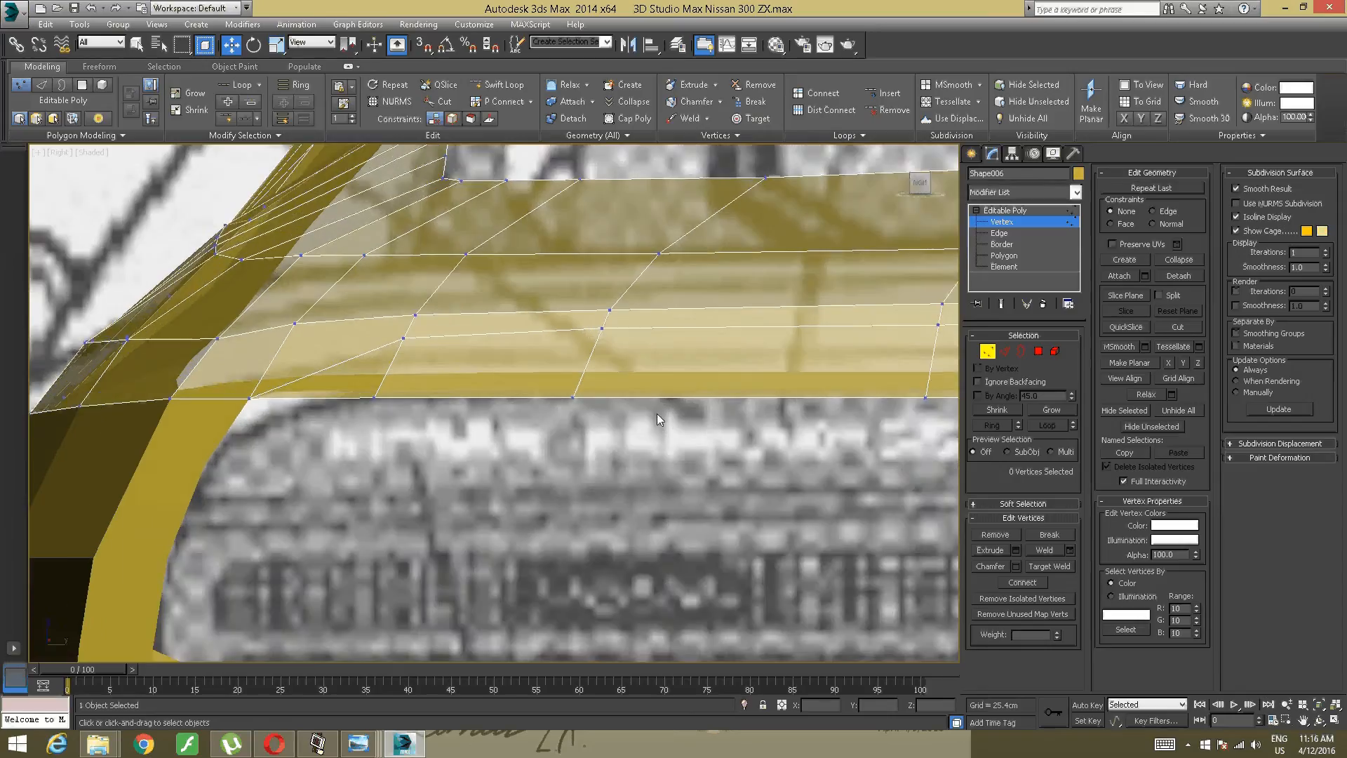
middle_drag(624, 386, 680, 497)
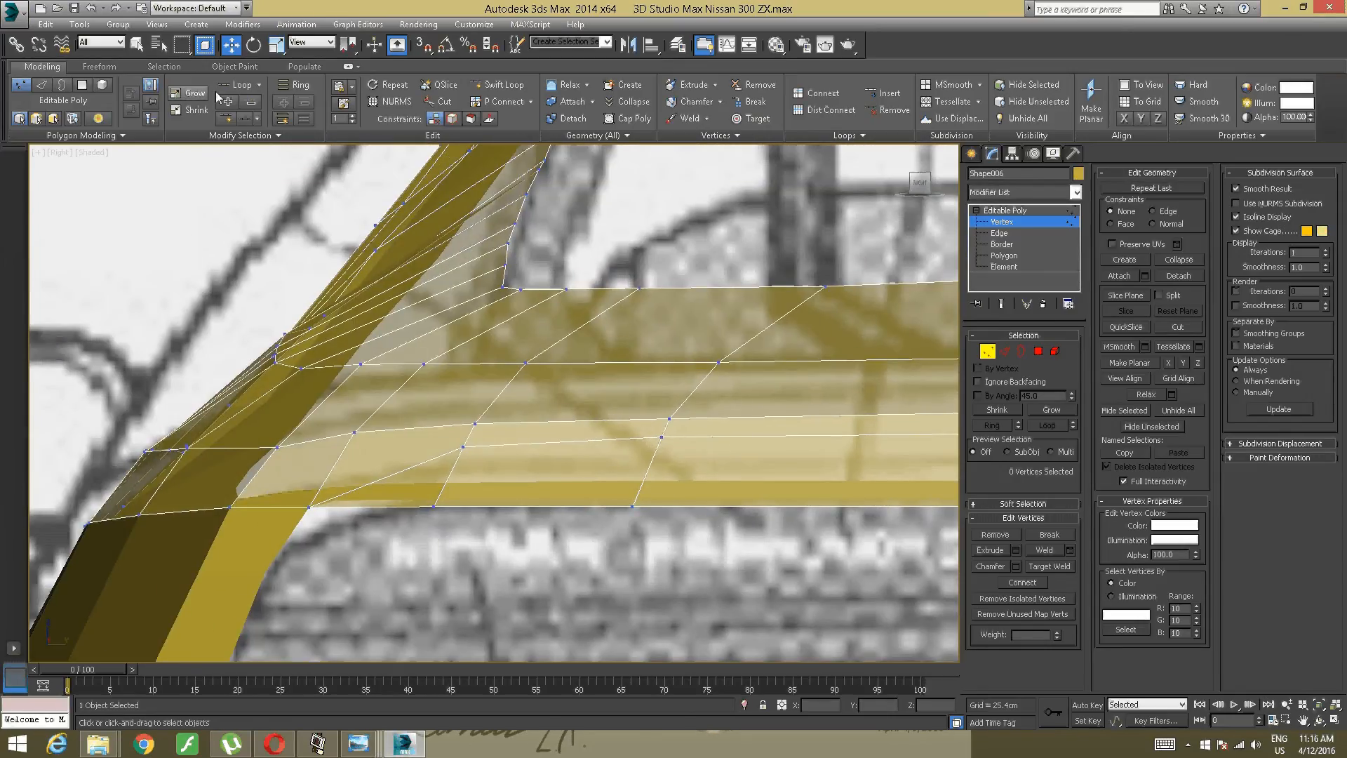
Step: Flow Connect the four crosswise edges beside the taillight corner to add a new edge line up across the rear deck
click(1005, 351)
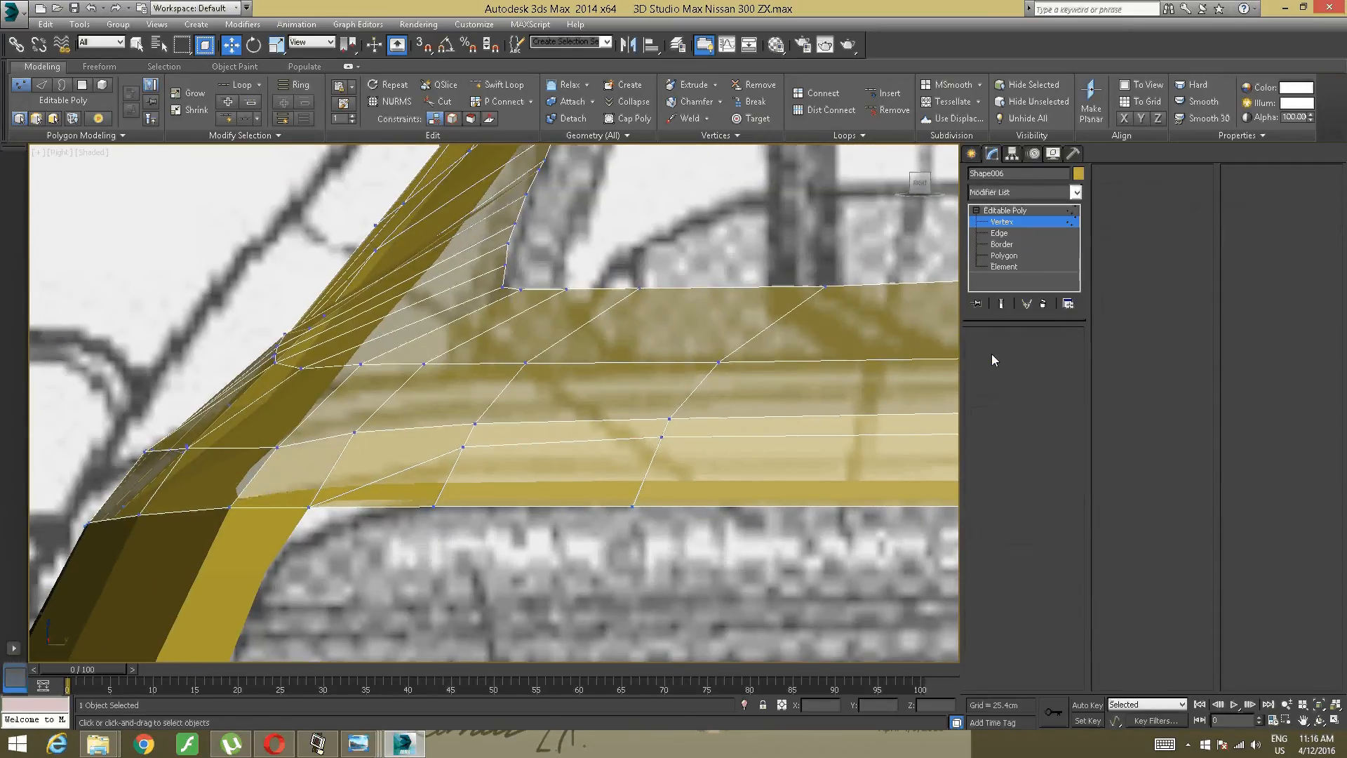
click(399, 466)
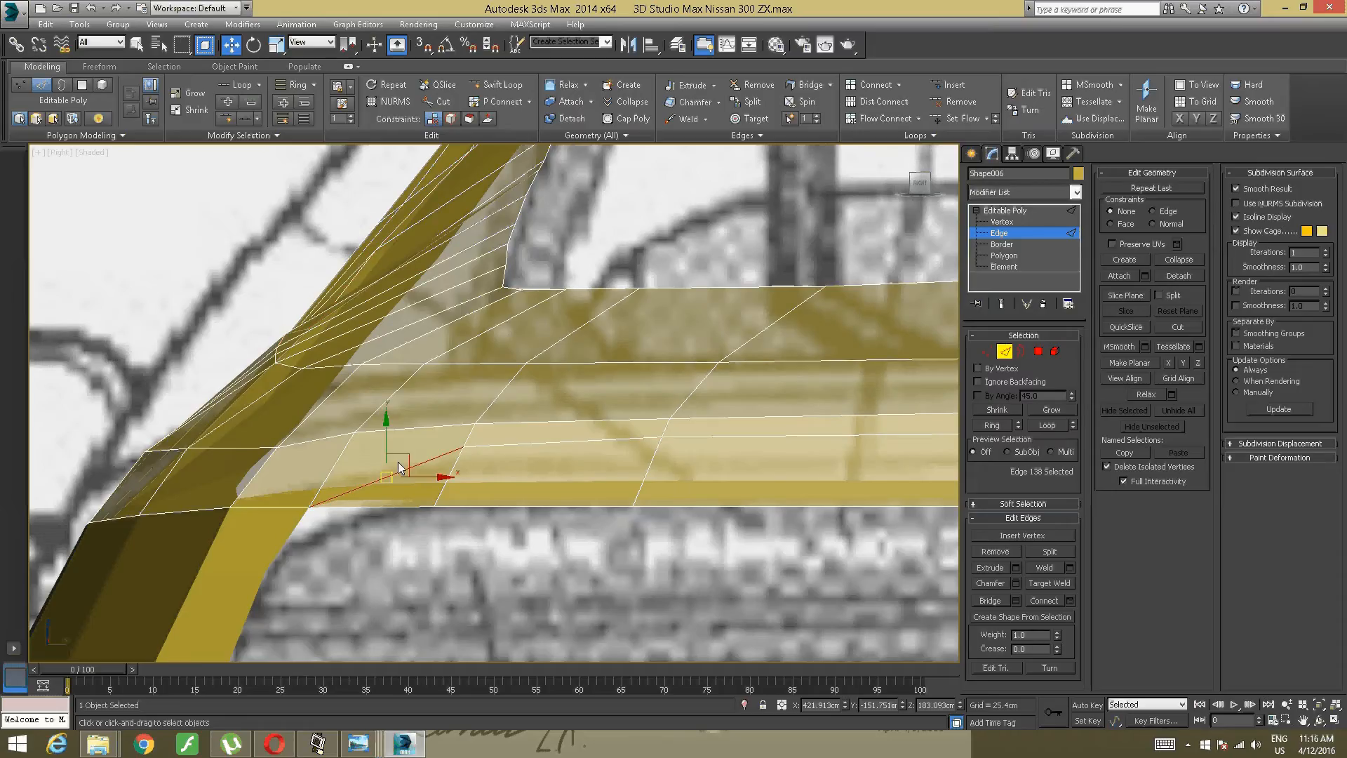
ctrl+click(426, 424)
ctrl+click(475, 362)
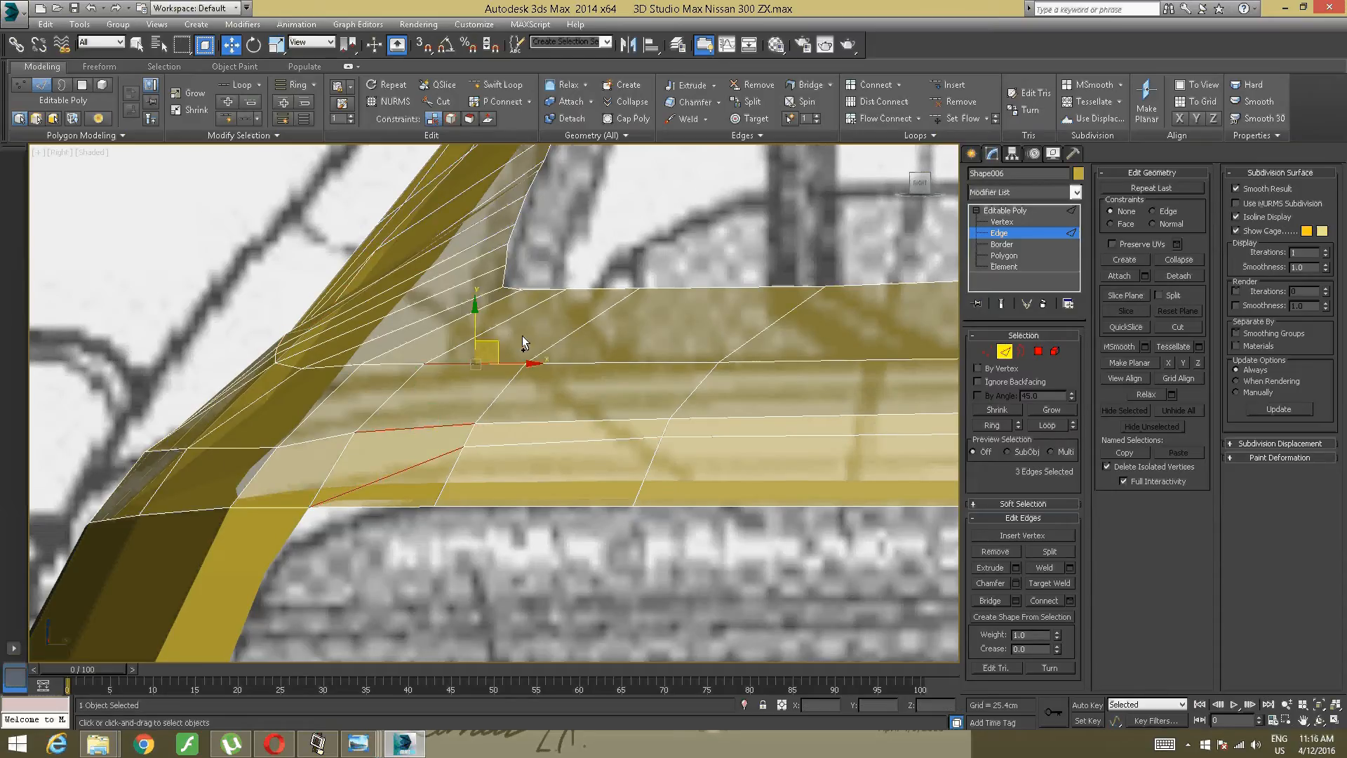
ctrl+click(600, 287)
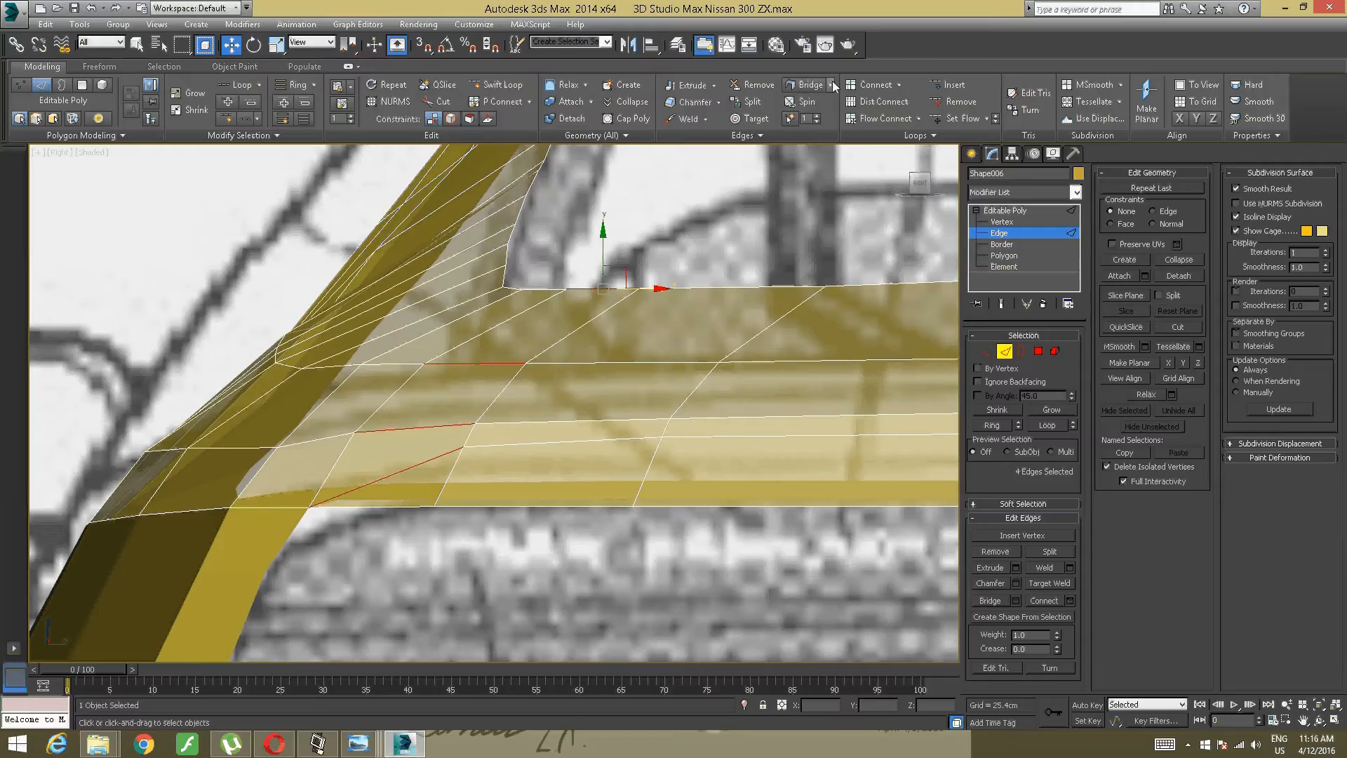
click(883, 119)
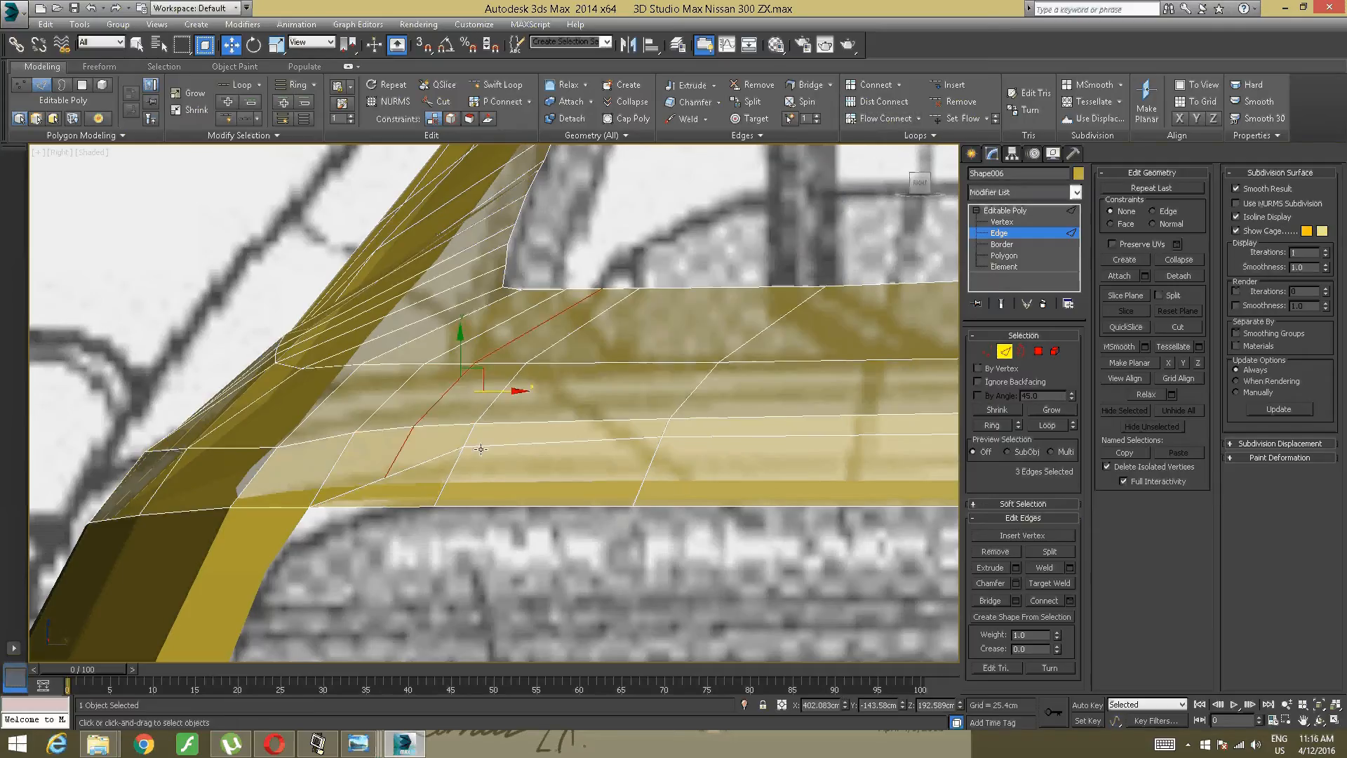
Step: Constrain vertex movement to edges and slide the new line's lowest vertex up to round the cut line near the taillight corner
middle_drag(425, 431, 495, 451)
scroll(494, 451, up, 2)
click(482, 605)
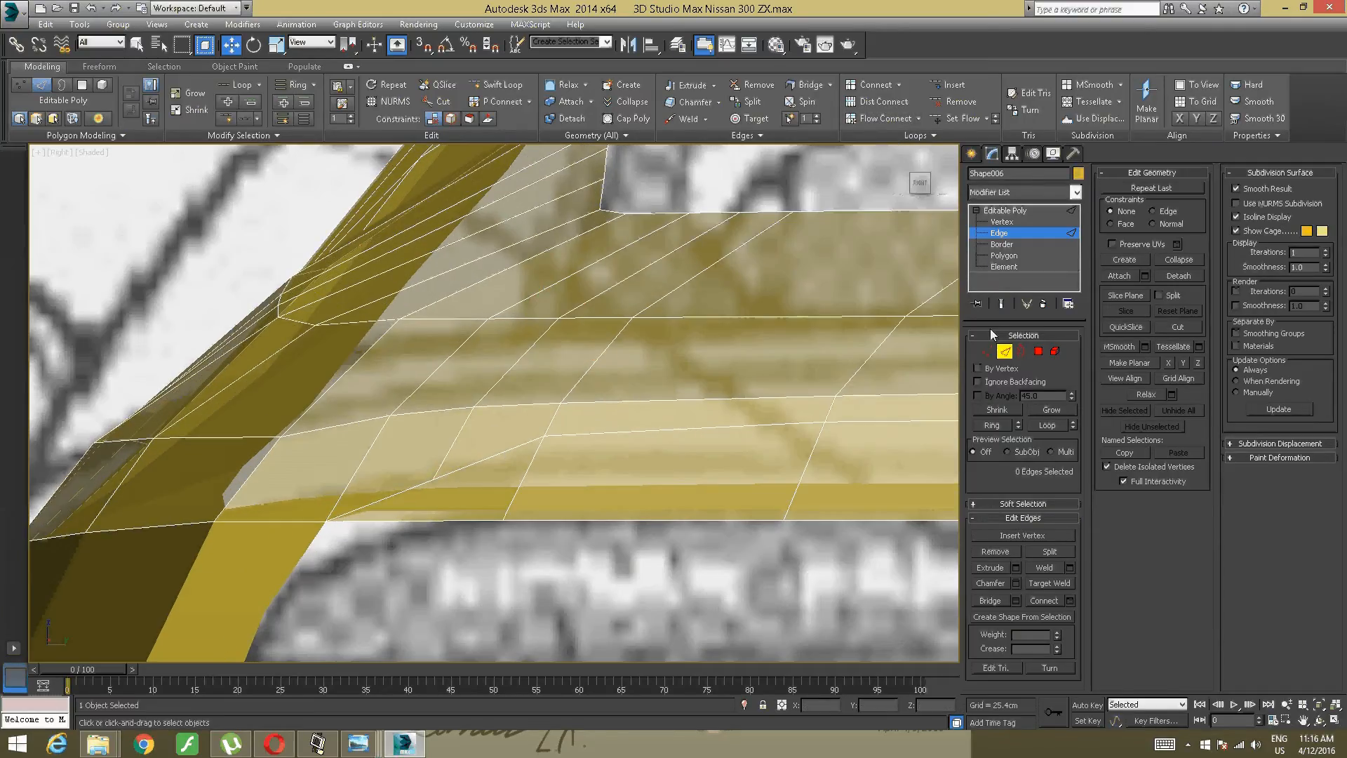
click(988, 353)
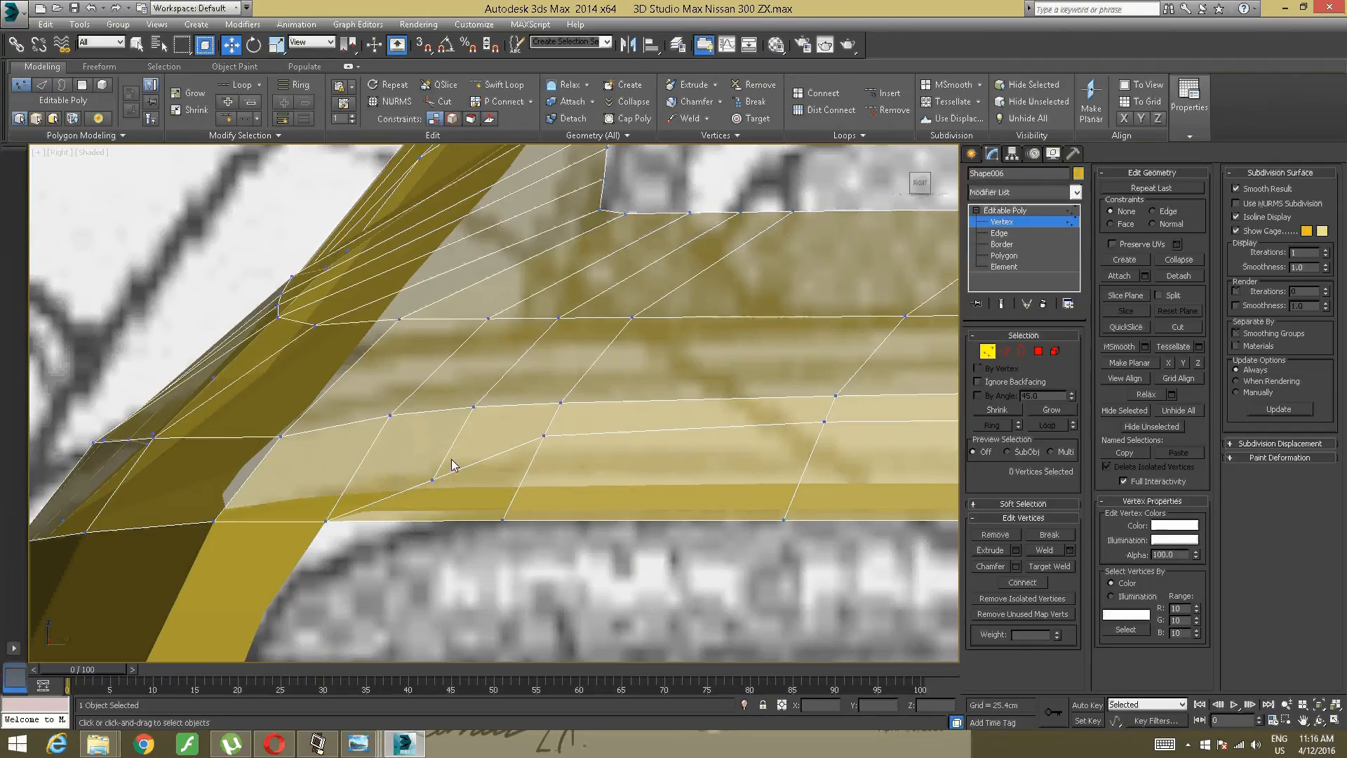
click(432, 480)
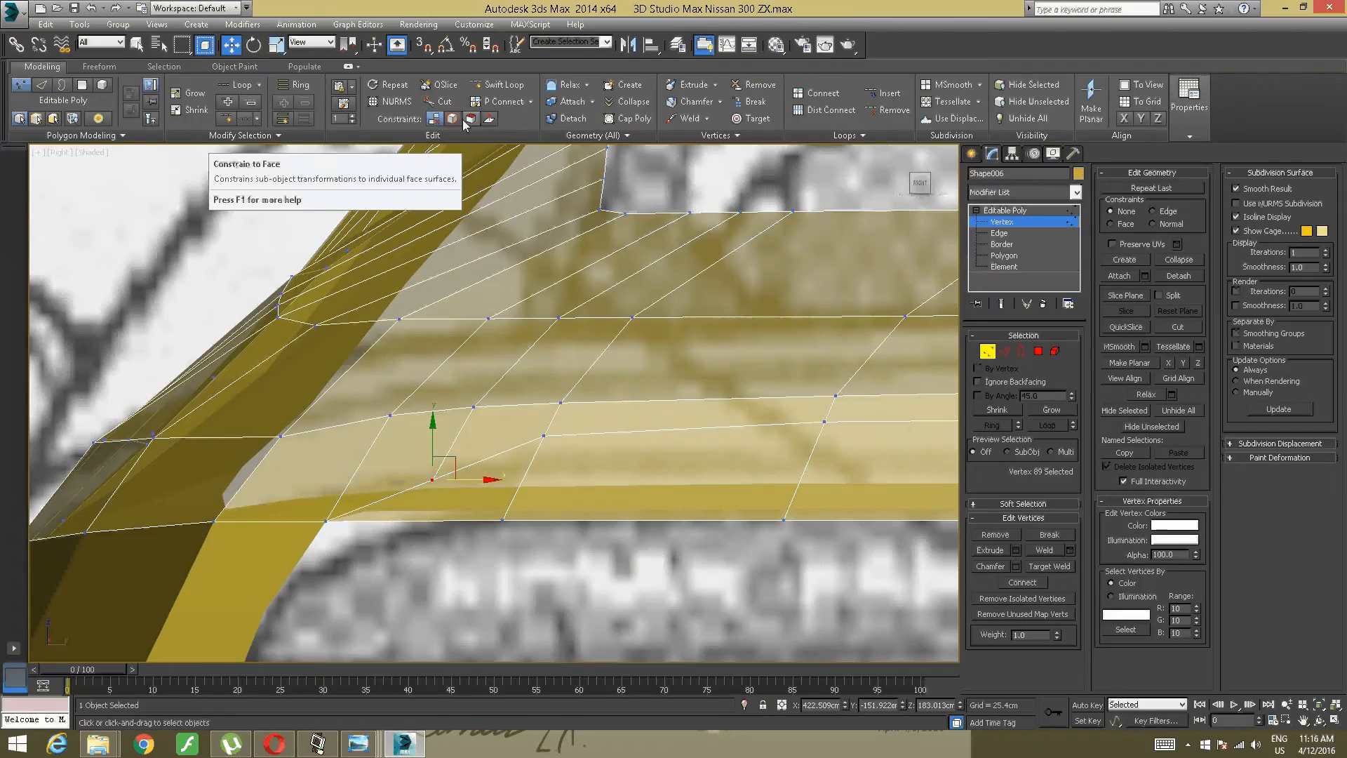
click(453, 119)
drag(433, 439, 434, 419)
drag(485, 455, 442, 424)
key(ctrl+z)
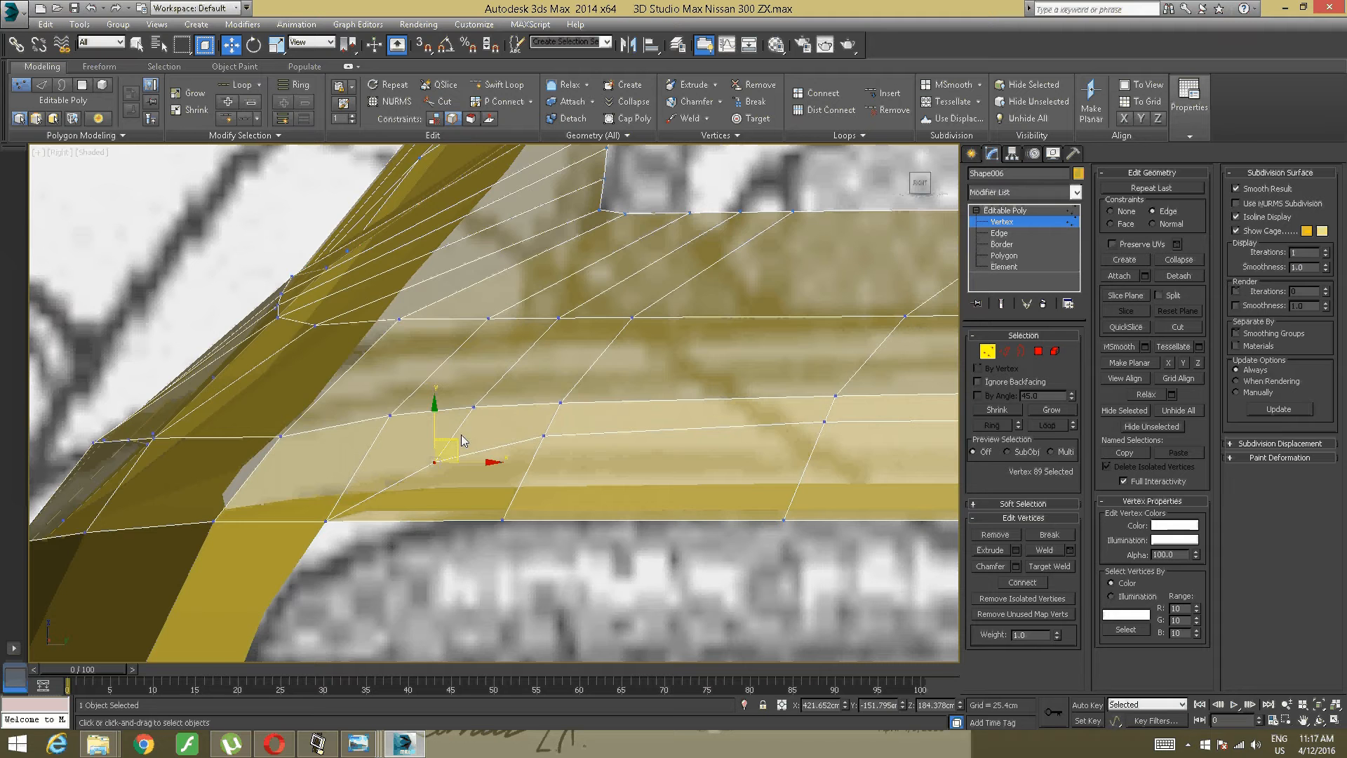
scroll(529, 407, down, 3)
middle_drag(610, 365, 362, 387)
scroll(450, 360, up, 1)
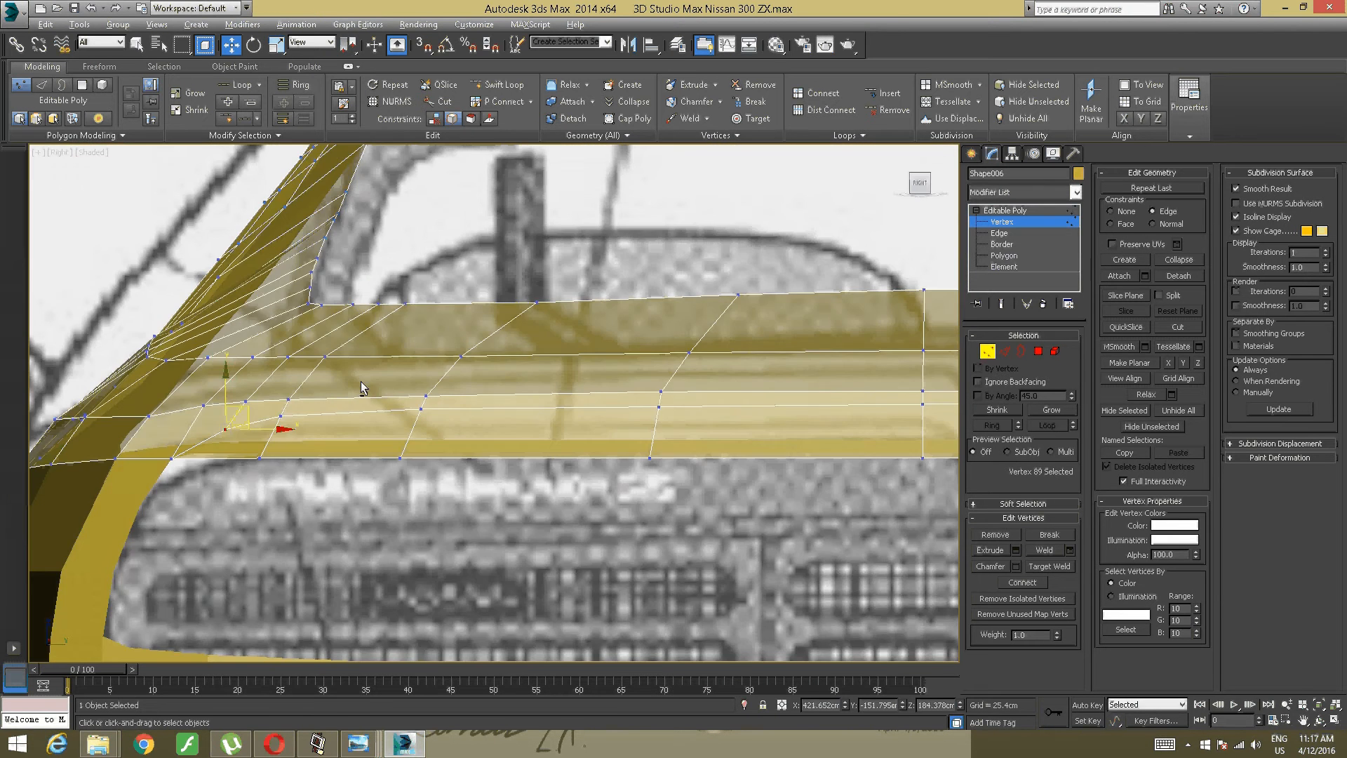
click(330, 531)
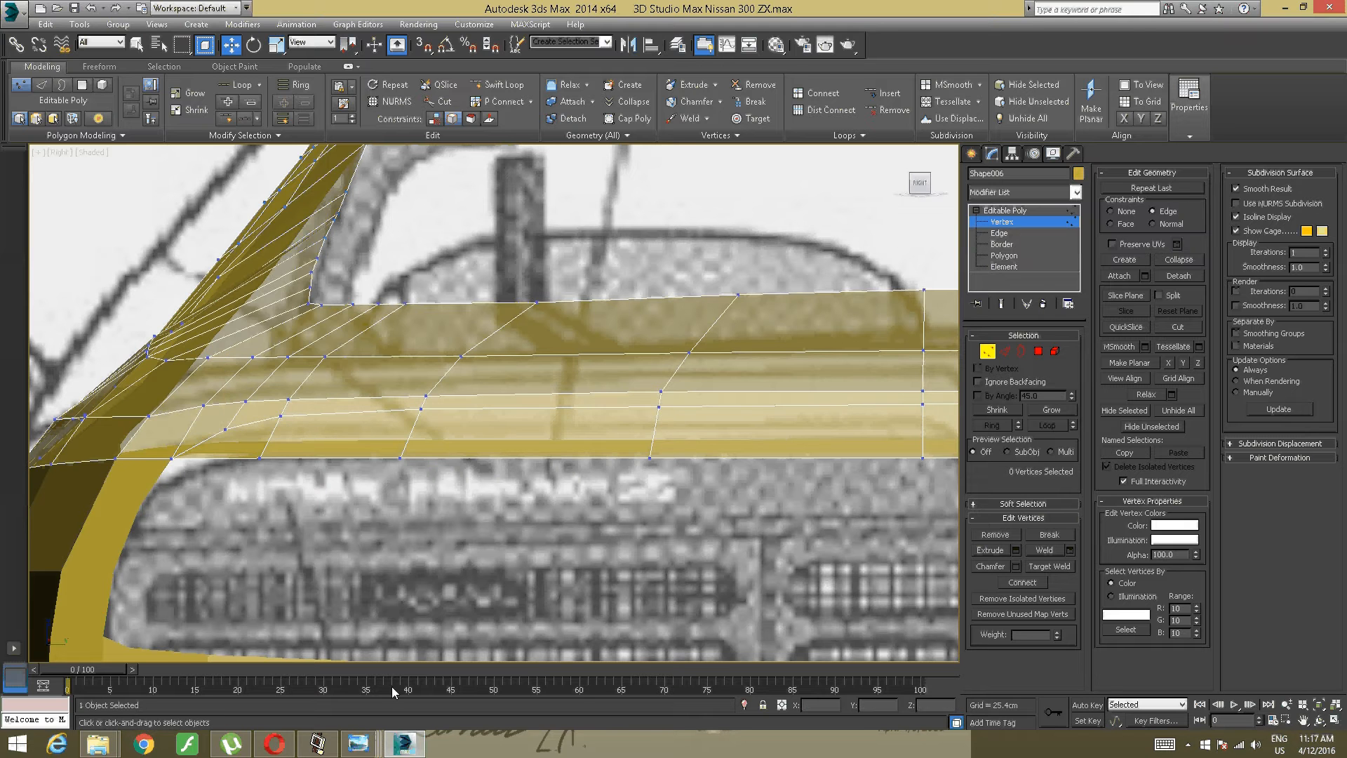
Step: Check the spoiler and taillight panel in the Andoniscars-Z32 reference photo in Windows Photo Viewer and return to 3ds Max
mouse_move(373, 745)
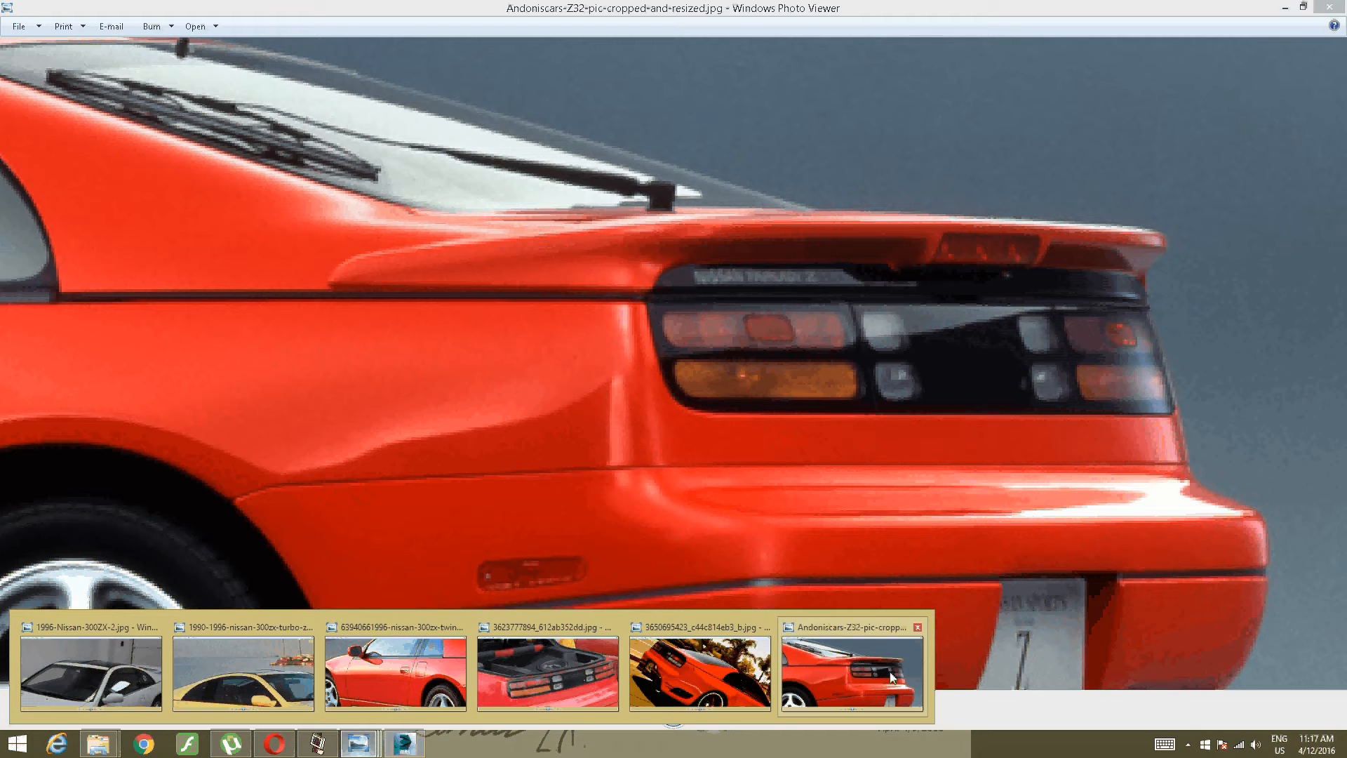
click(893, 677)
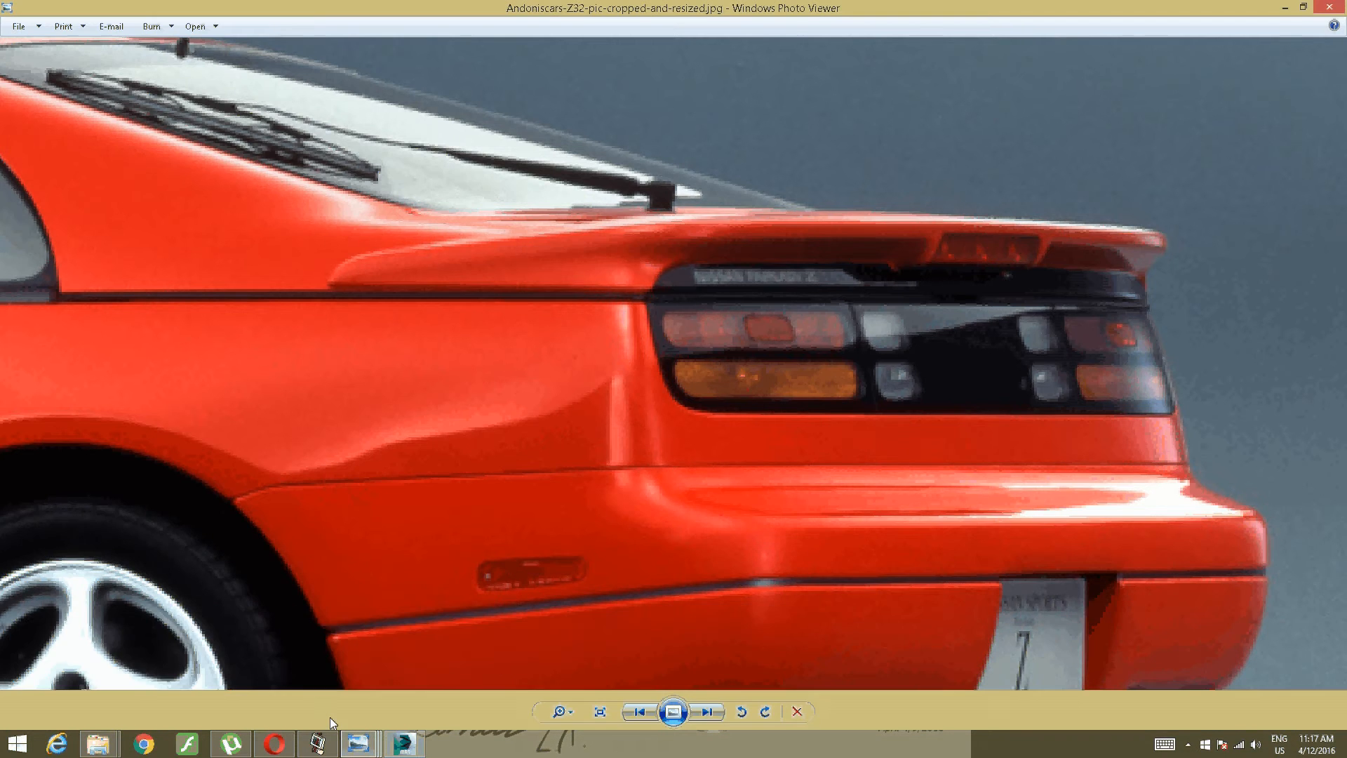
click(404, 744)
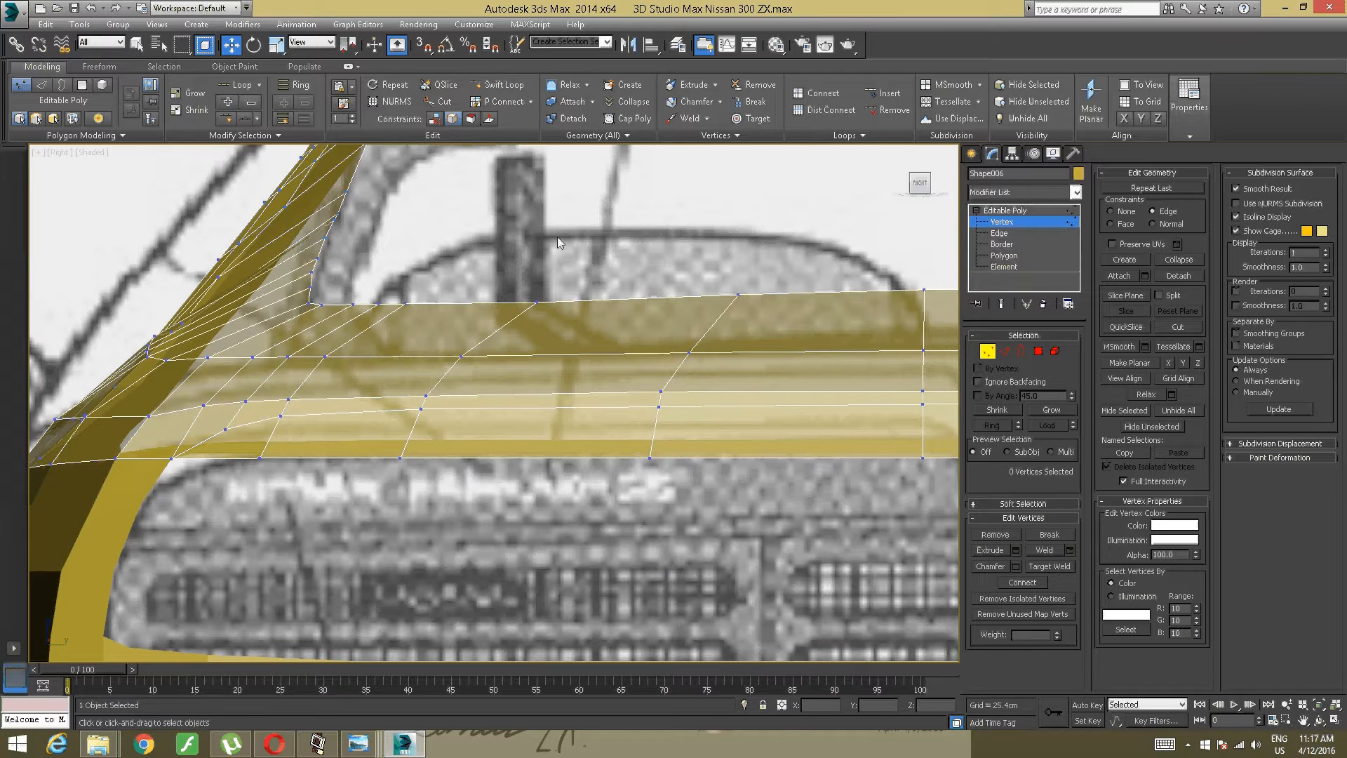
Step: Delete the five polygons of the rear deck's lowest row below the cut line, from the taillight corner to the centerline
click(1038, 350)
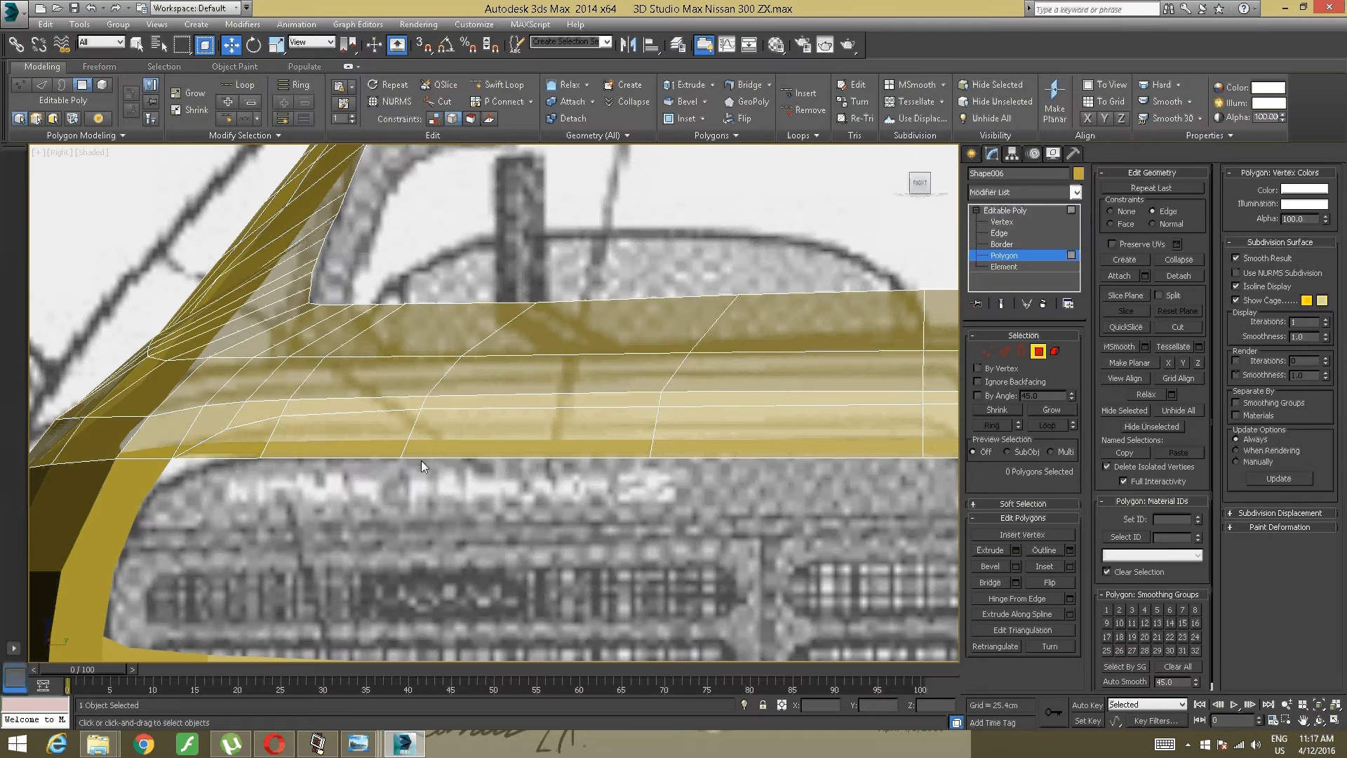
click(260, 448)
ctrl+click(322, 438)
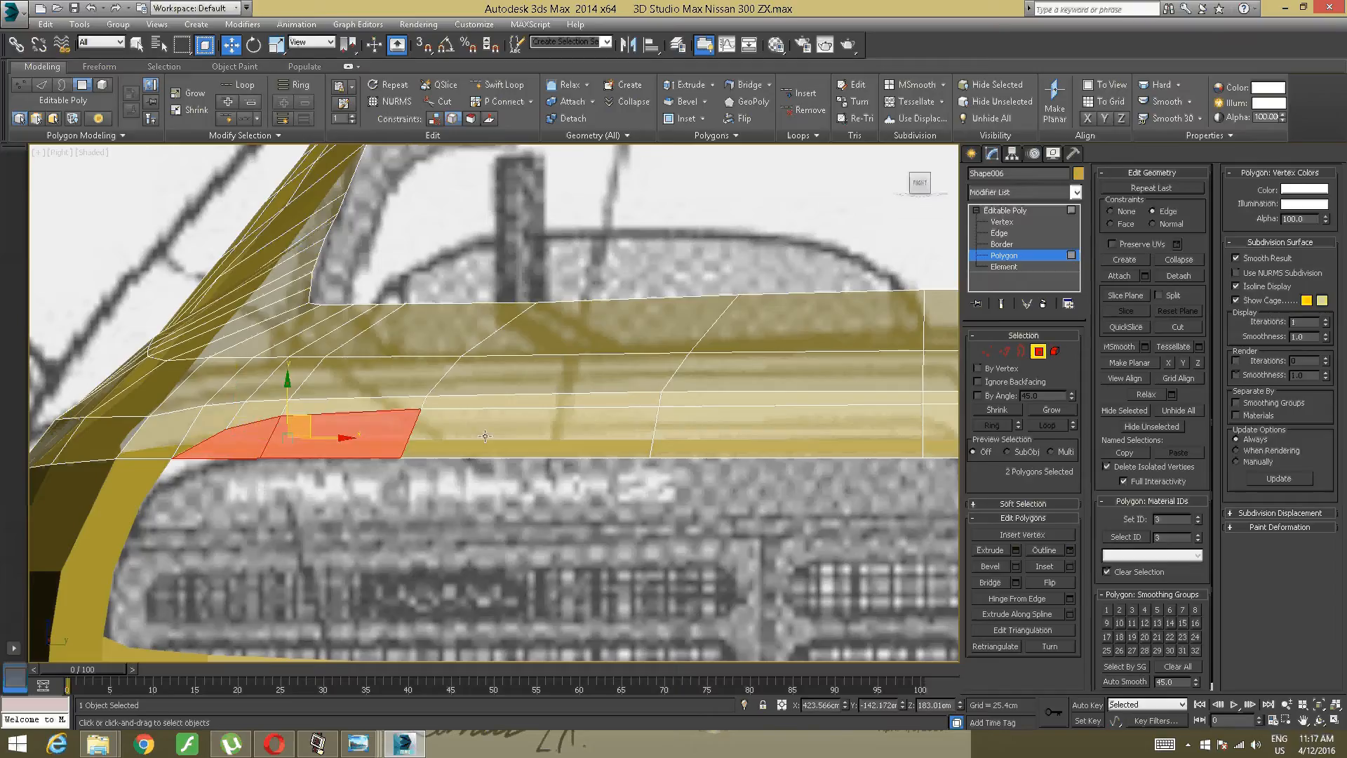
ctrl+click(526, 435)
middle_drag(742, 419, 558, 414)
ctrl+click(558, 414)
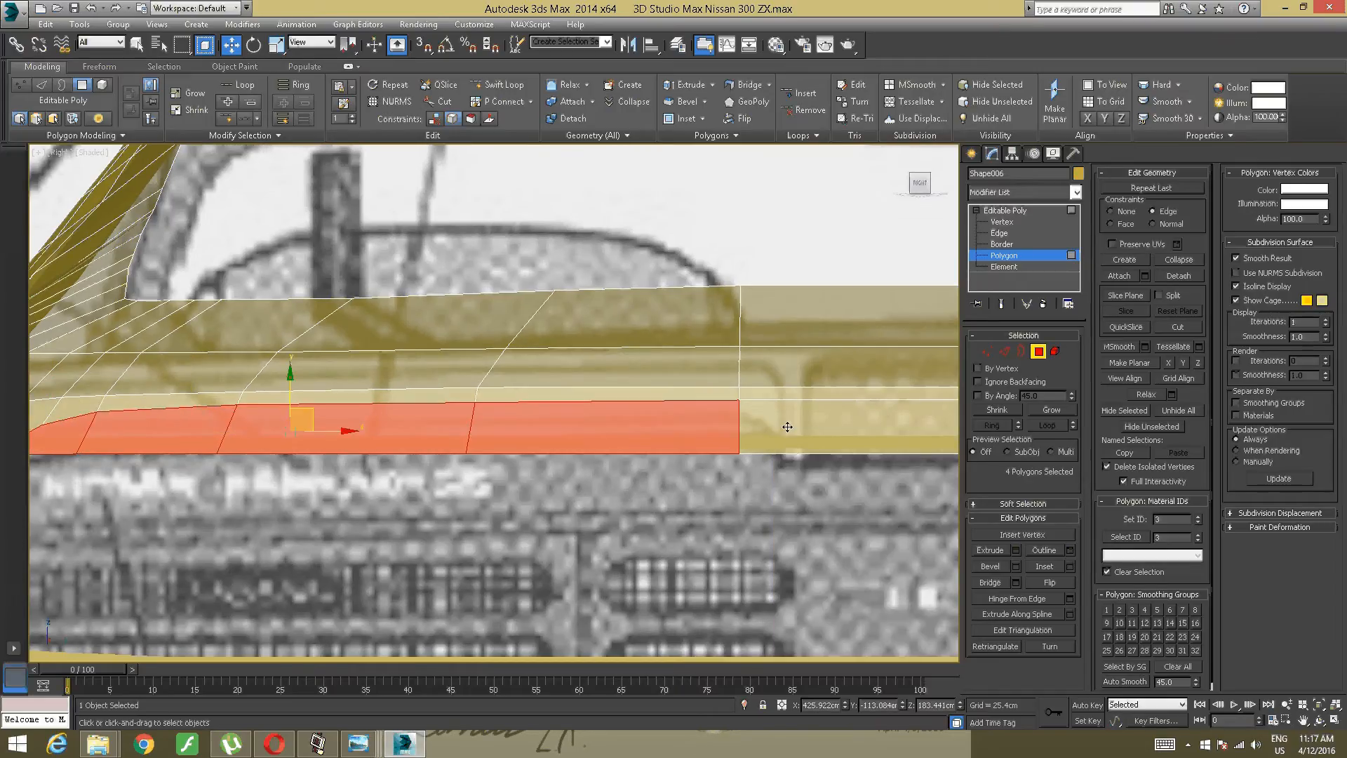
ctrl+click(788, 428)
middle_drag(736, 380, 345, 439)
scroll(406, 441, up, 3)
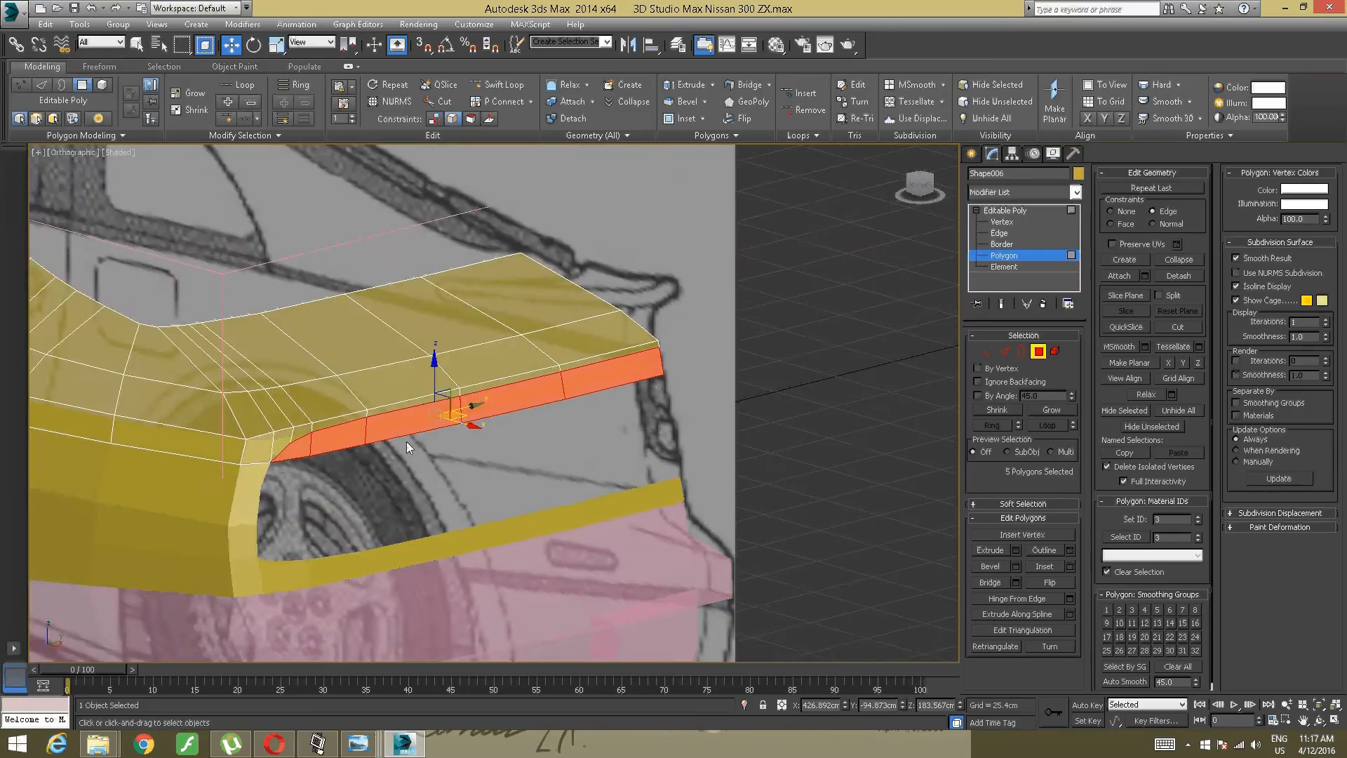
key(Delete)
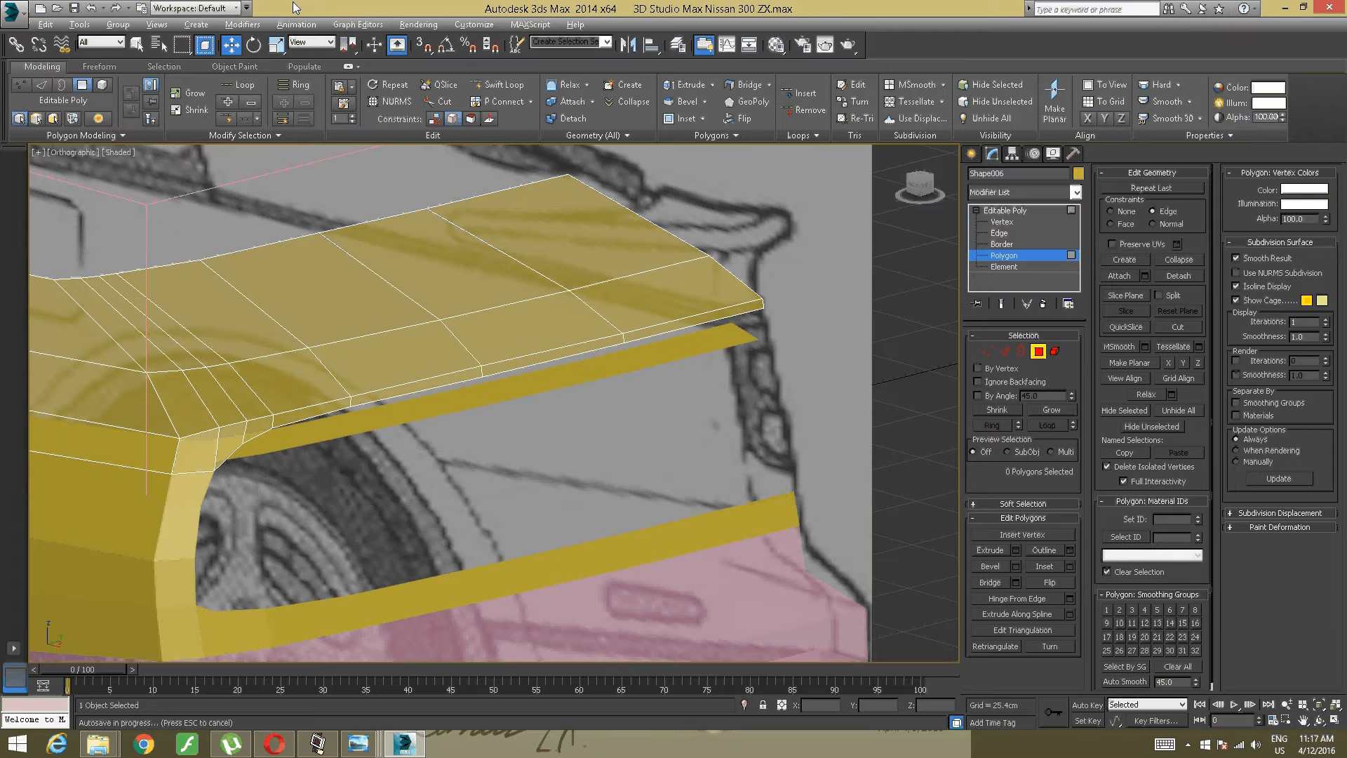
Step: Examine the trimmed rear deck and quarter panel from several angles, exit polygon editing and finish in the top view
alt+middle_drag(449, 415, 616, 413)
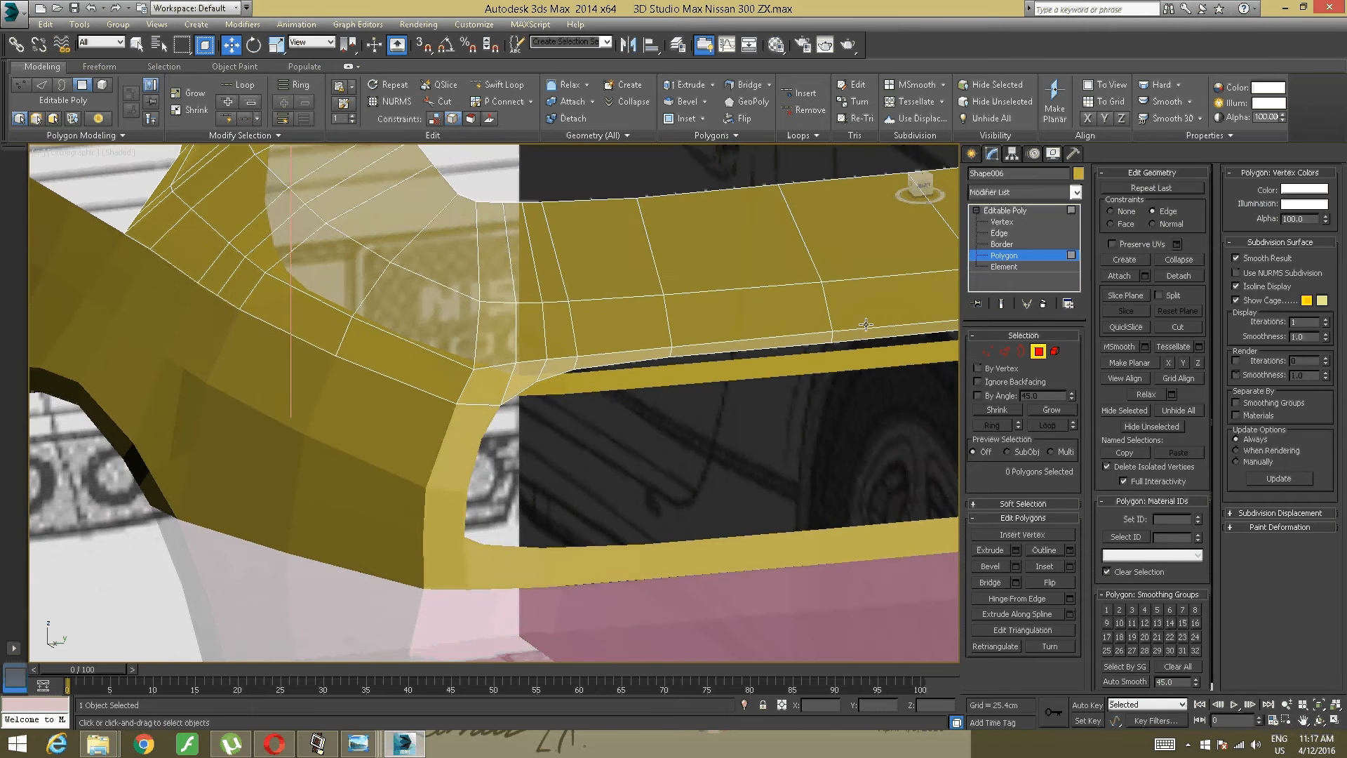
scroll(600, 335, down, 5)
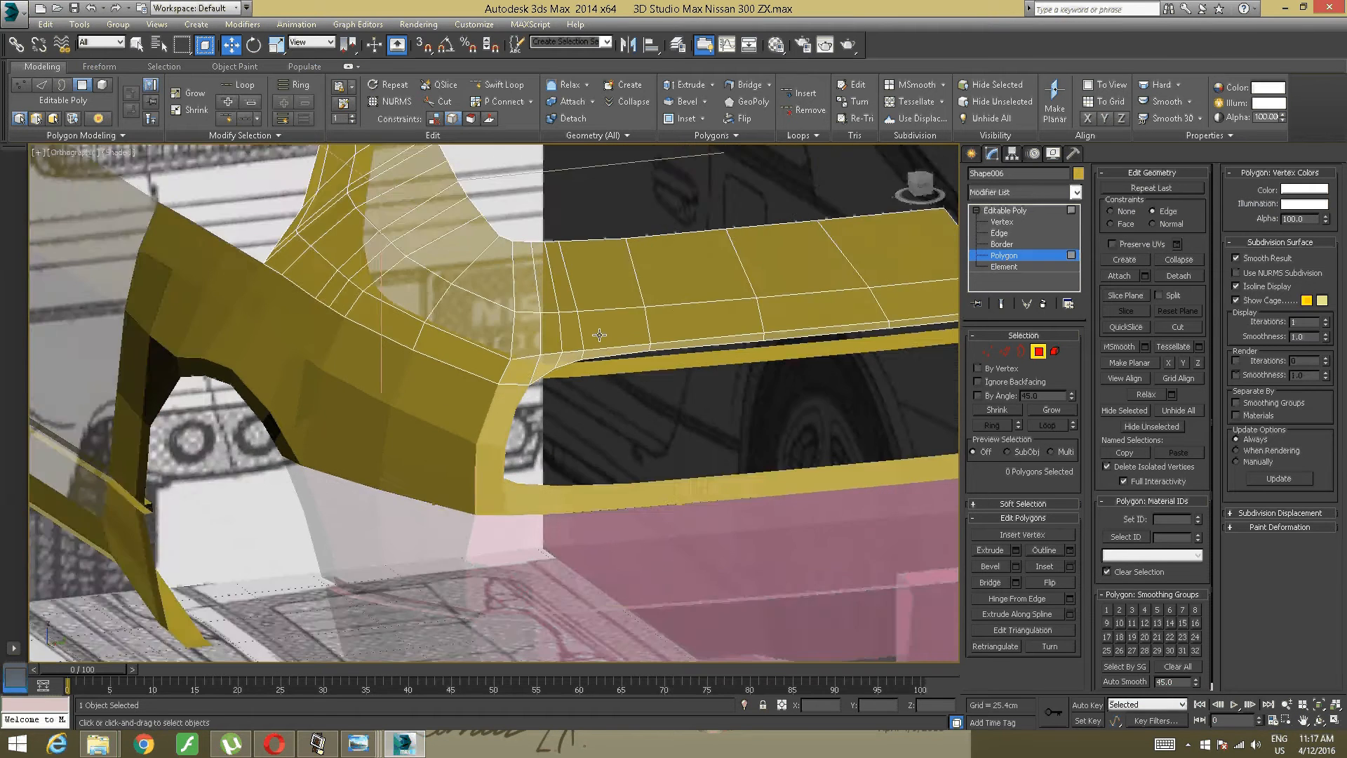
alt+middle_drag(598, 334, 410, 414)
scroll(617, 309, up, 4)
click(317, 744)
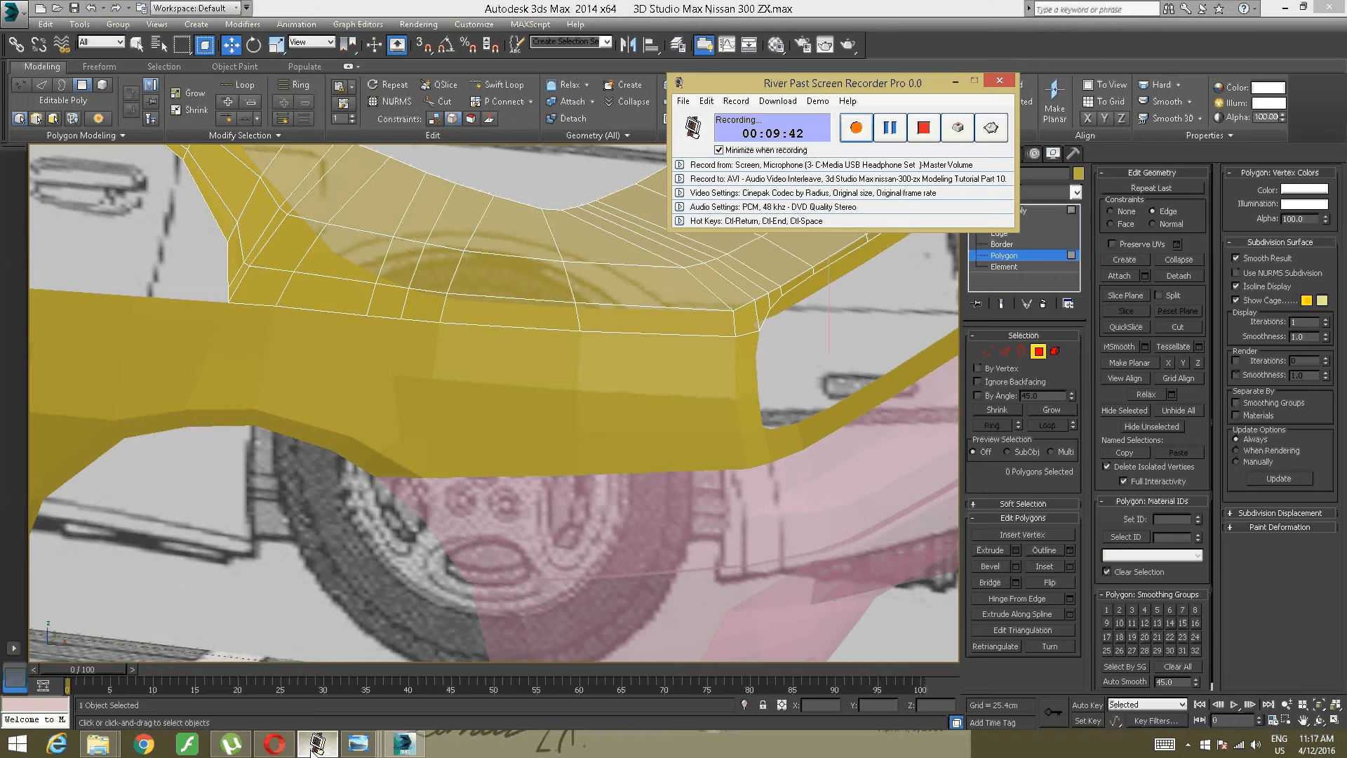
click(312, 745)
alt+middle_drag(307, 592, 401, 443)
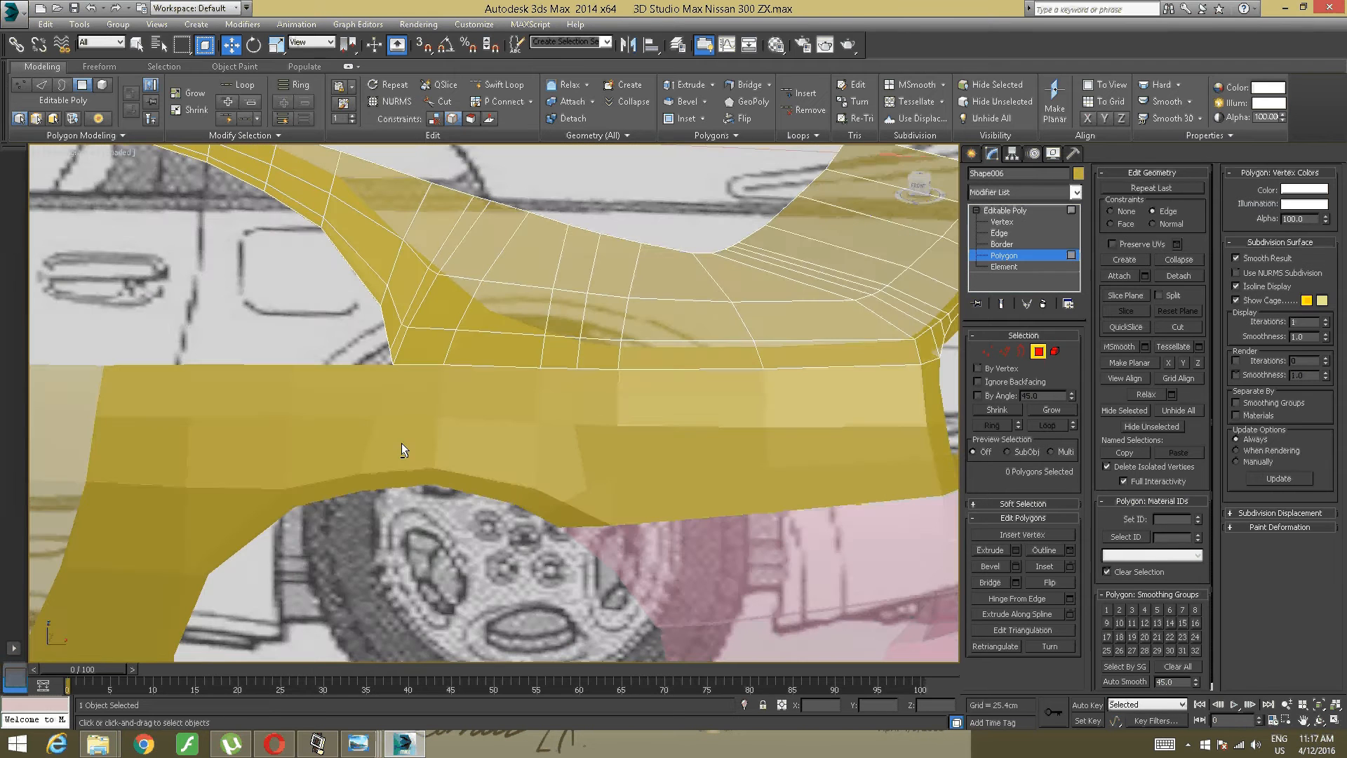
click(1004, 211)
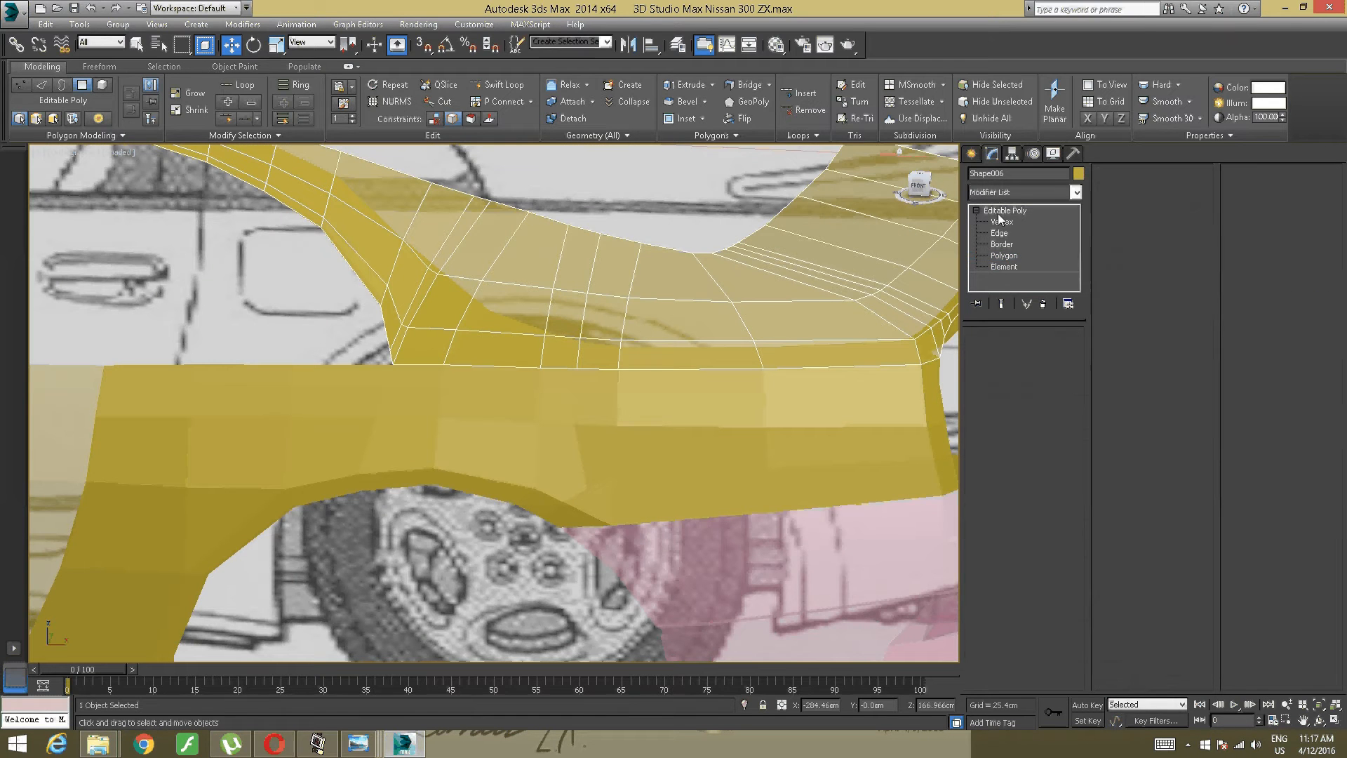
alt+middle_drag(533, 363, 739, 483)
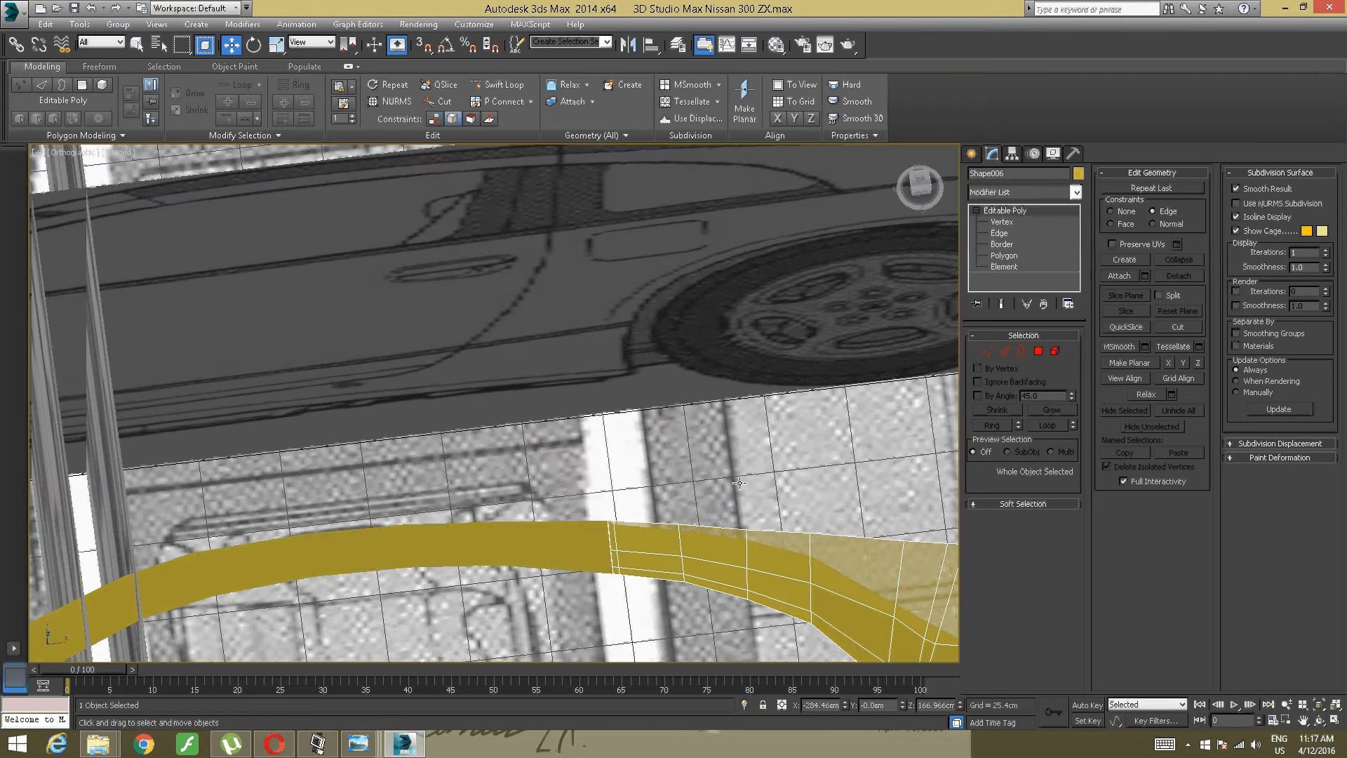
click(917, 184)
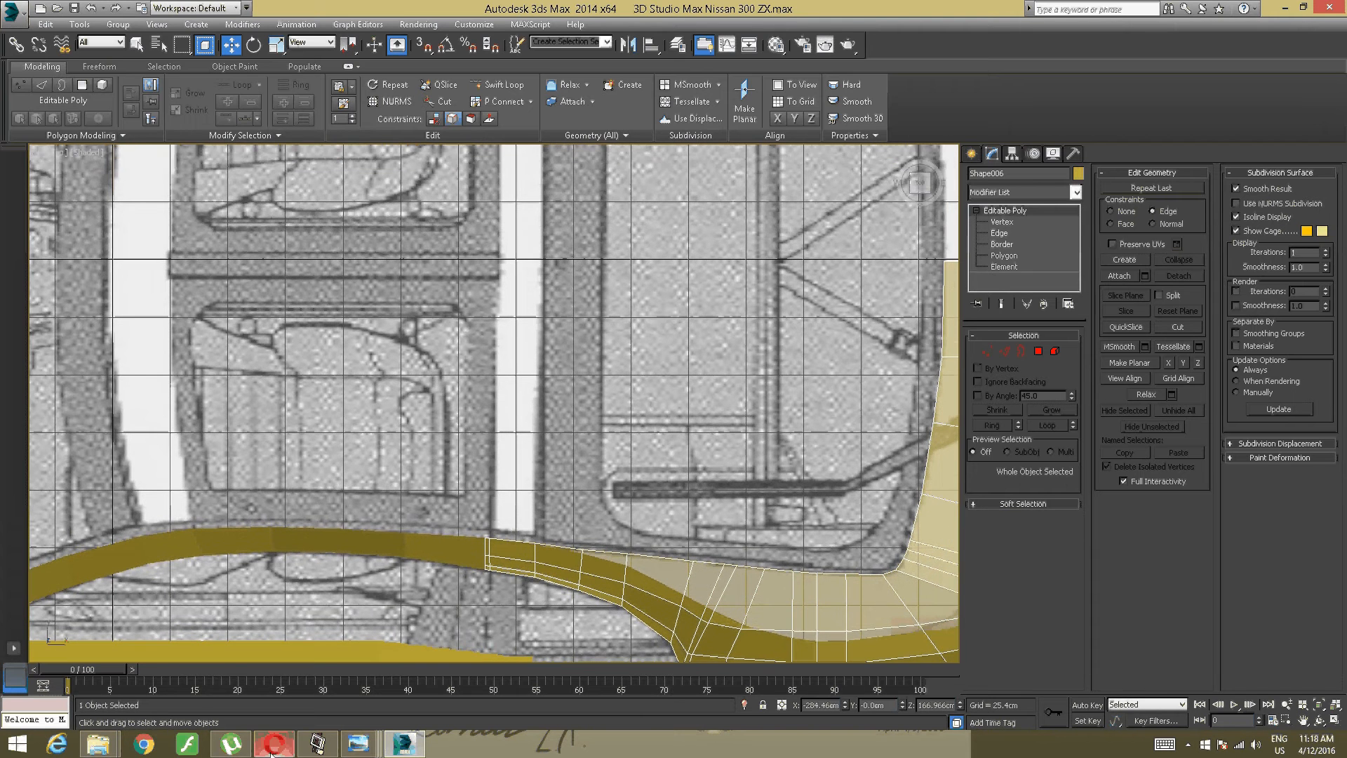
mouse_move(359, 744)
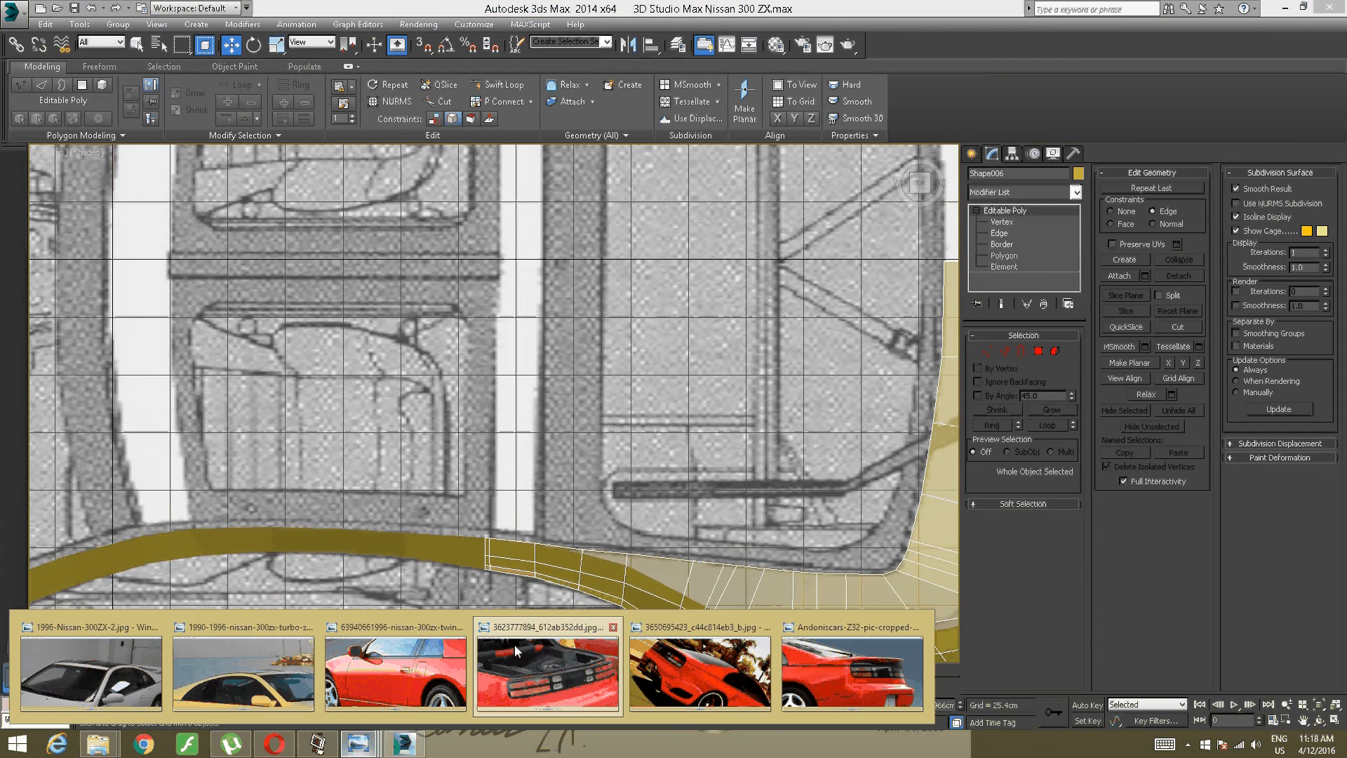
click(515, 644)
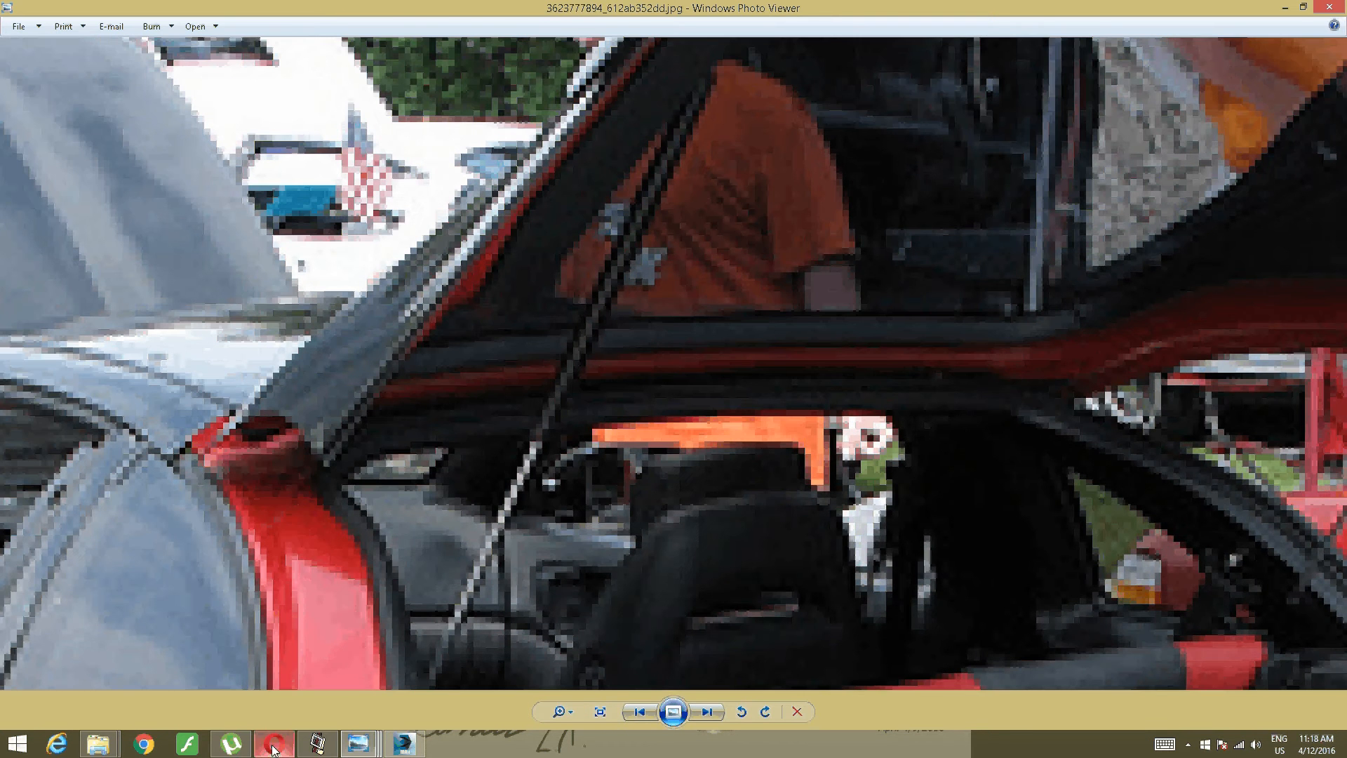
click(294, 745)
click(303, 745)
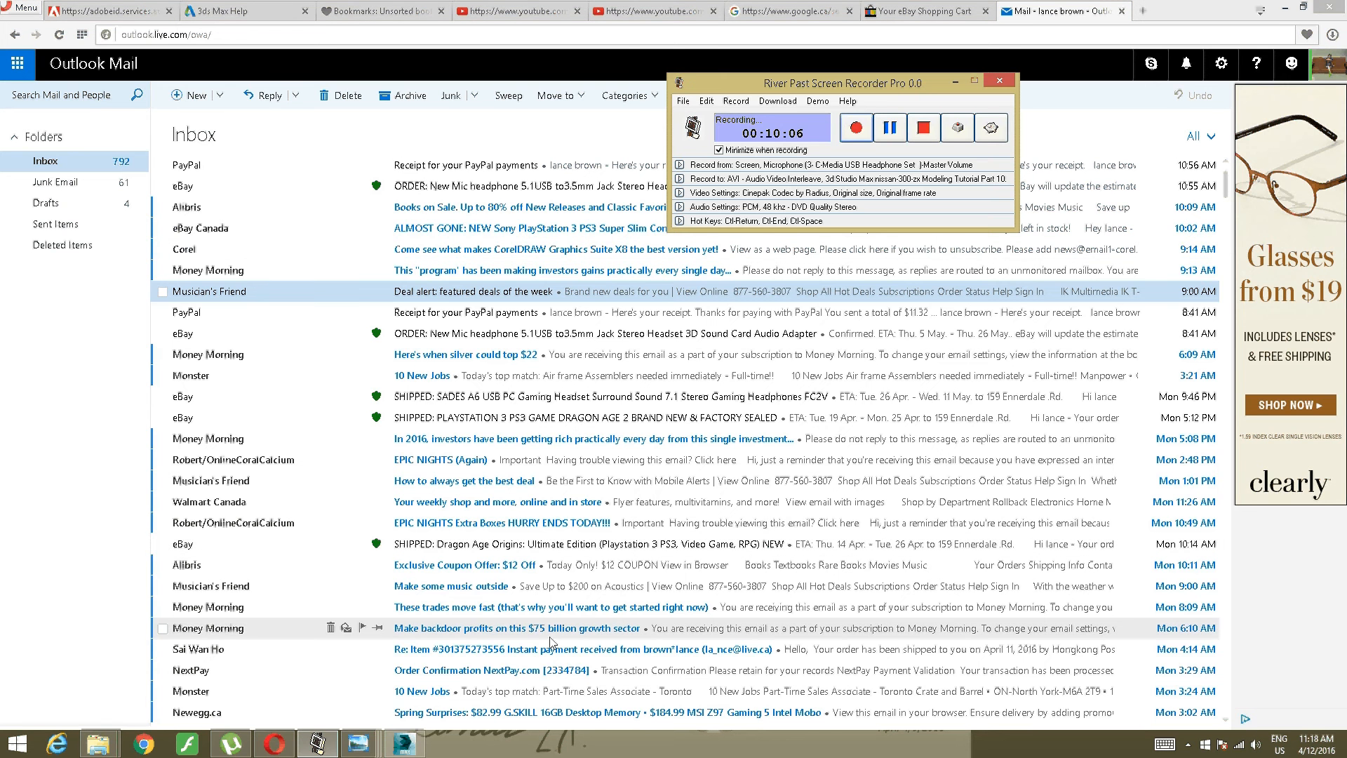
click(405, 745)
Step: Extend the two upper edges at the hatch frame's front end into a new crossbar strip reaching the car's centerline, without edge constraints
scroll(476, 453, up, 3)
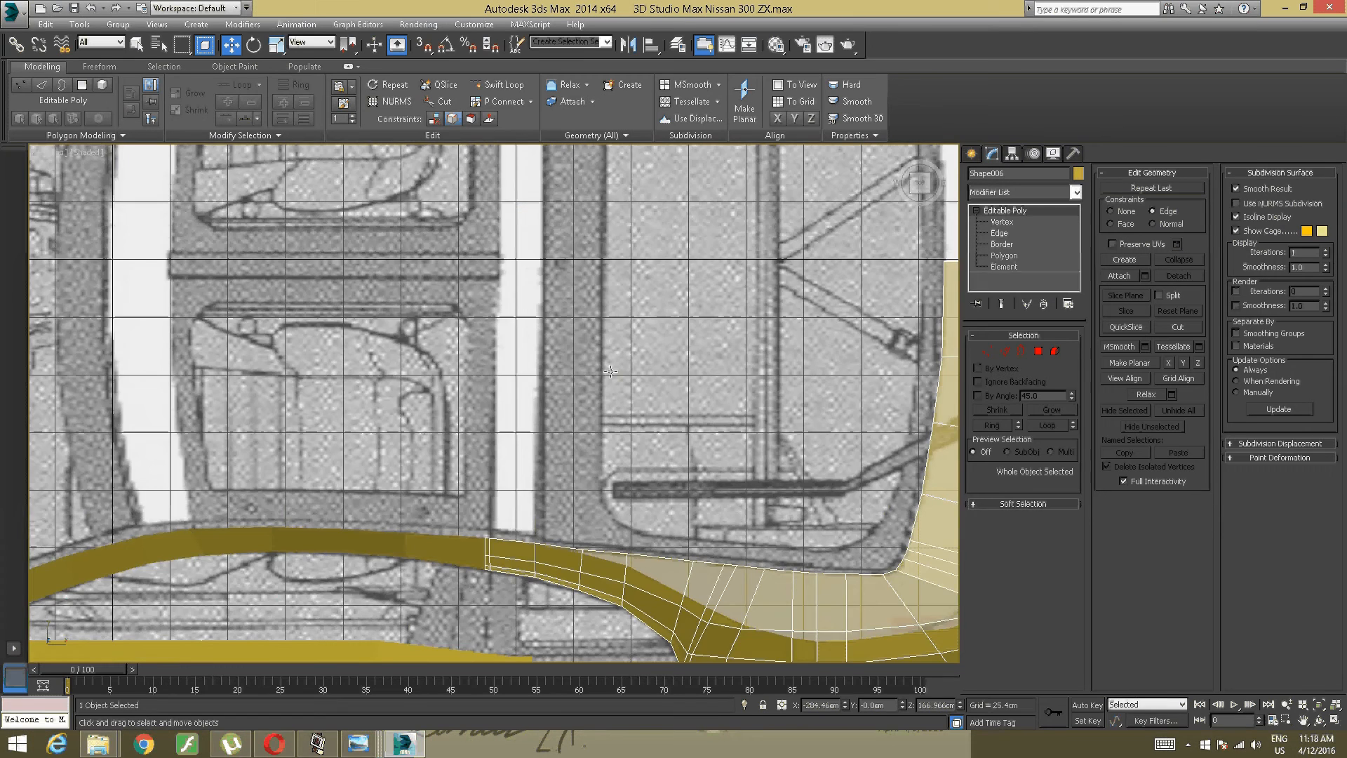
scroll(476, 453, up, 2)
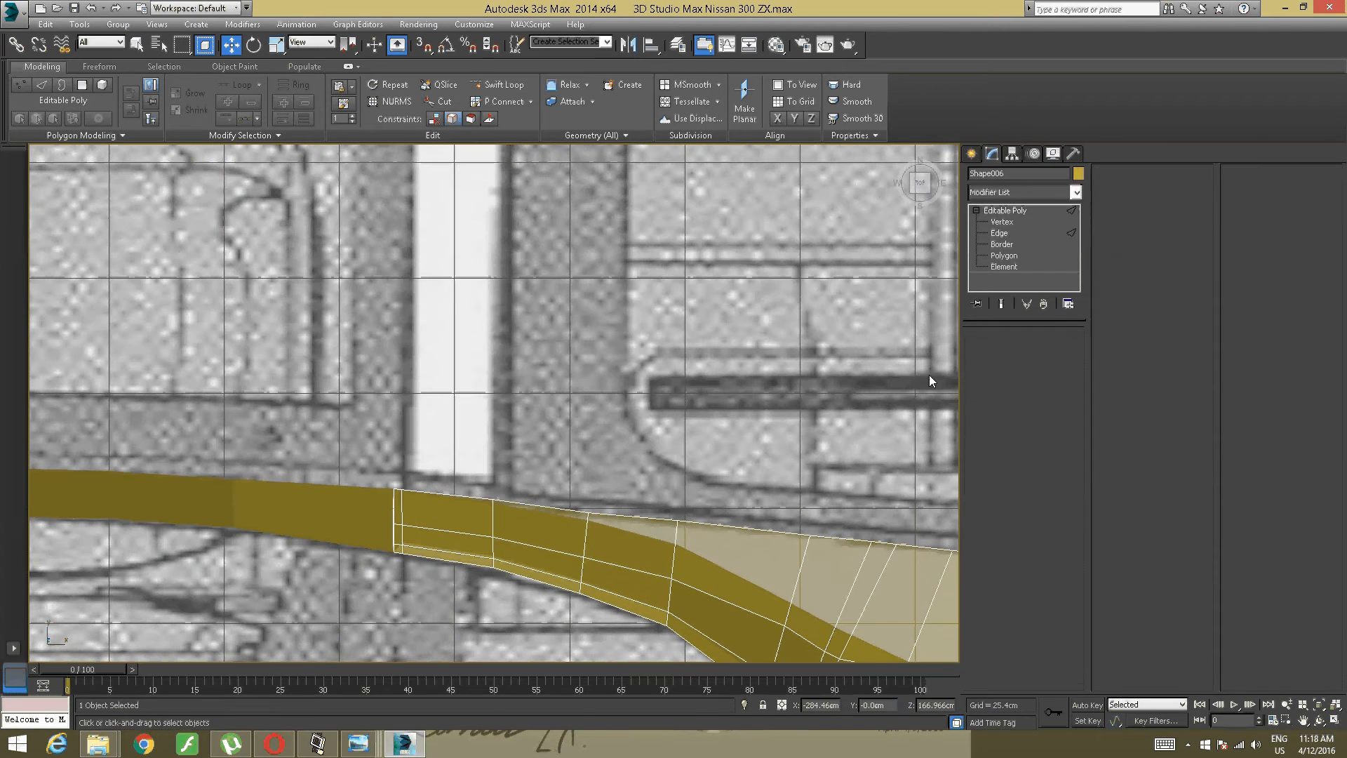
key(2)
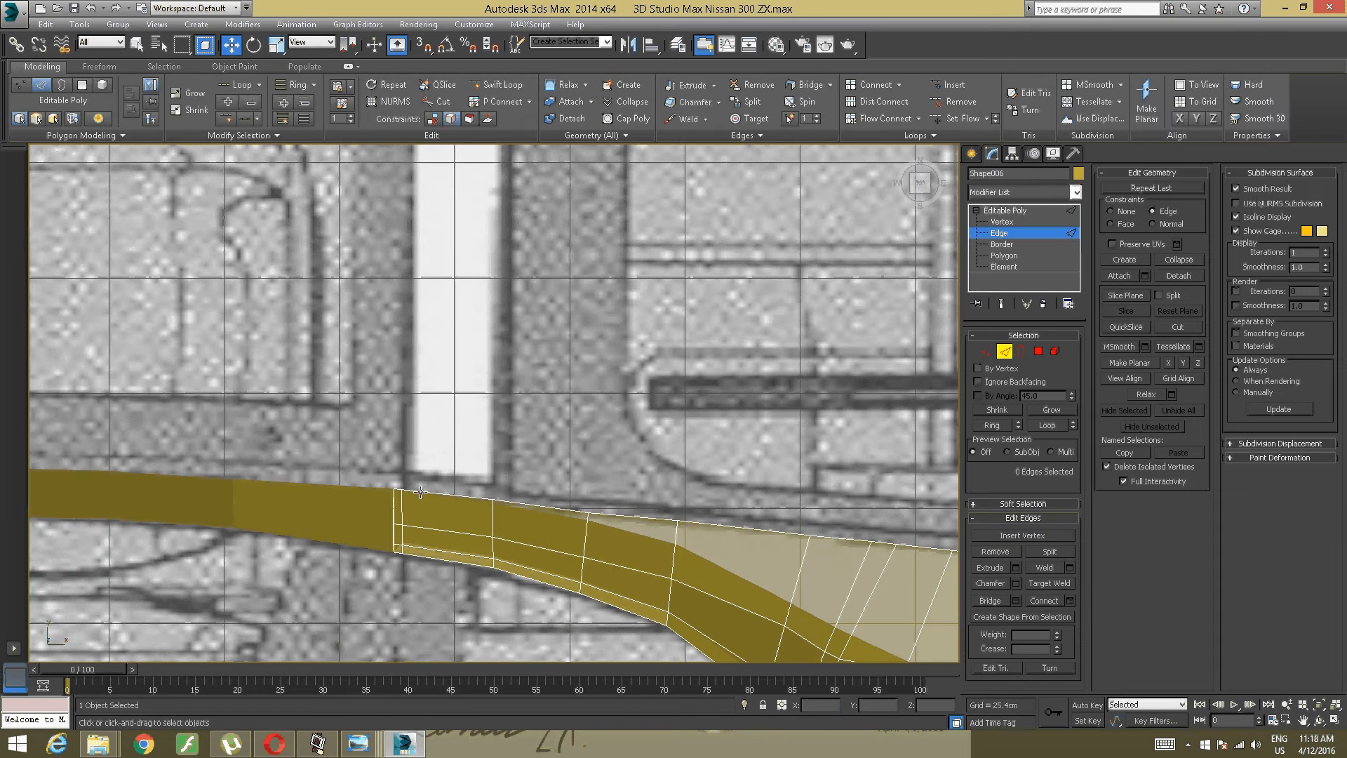
click(421, 493)
alt+middle_drag(421, 493, 440, 382)
scroll(440, 382, up, 2)
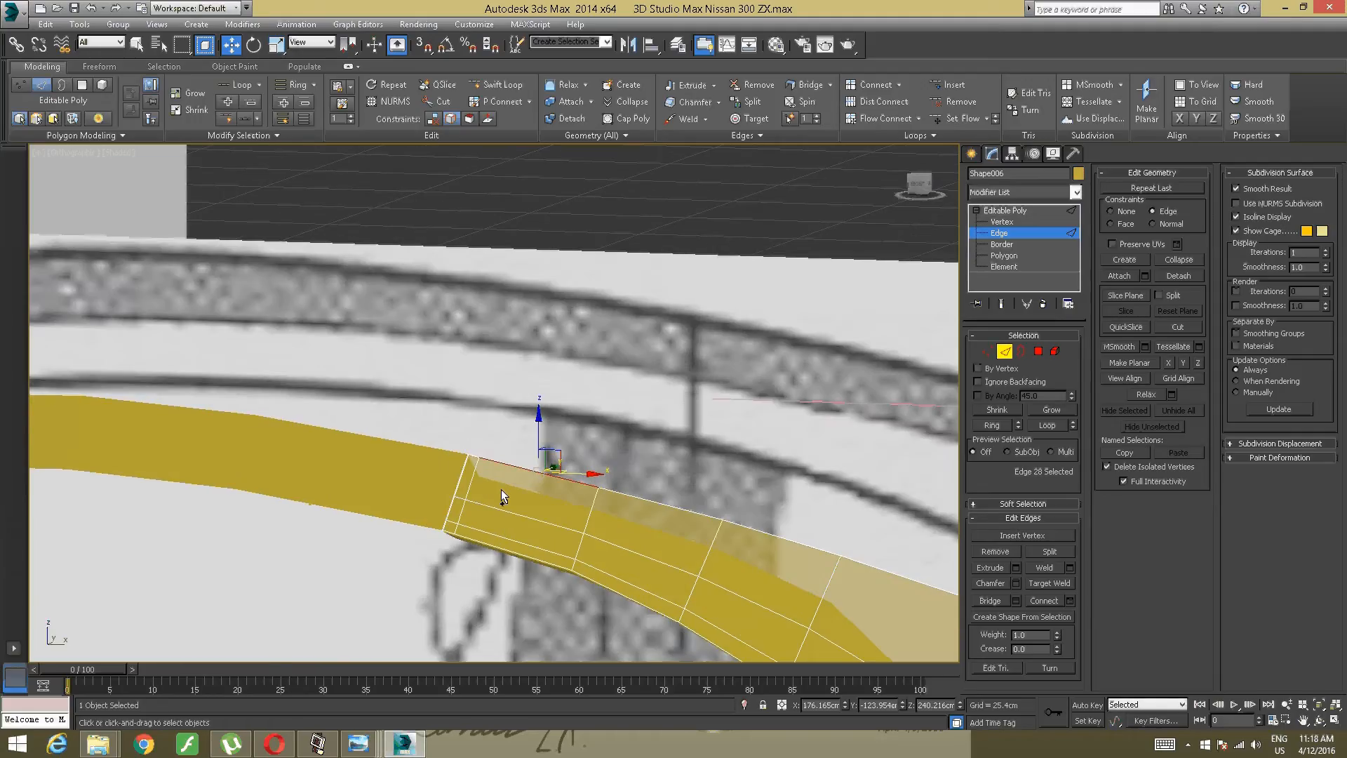
ctrl+click(471, 453)
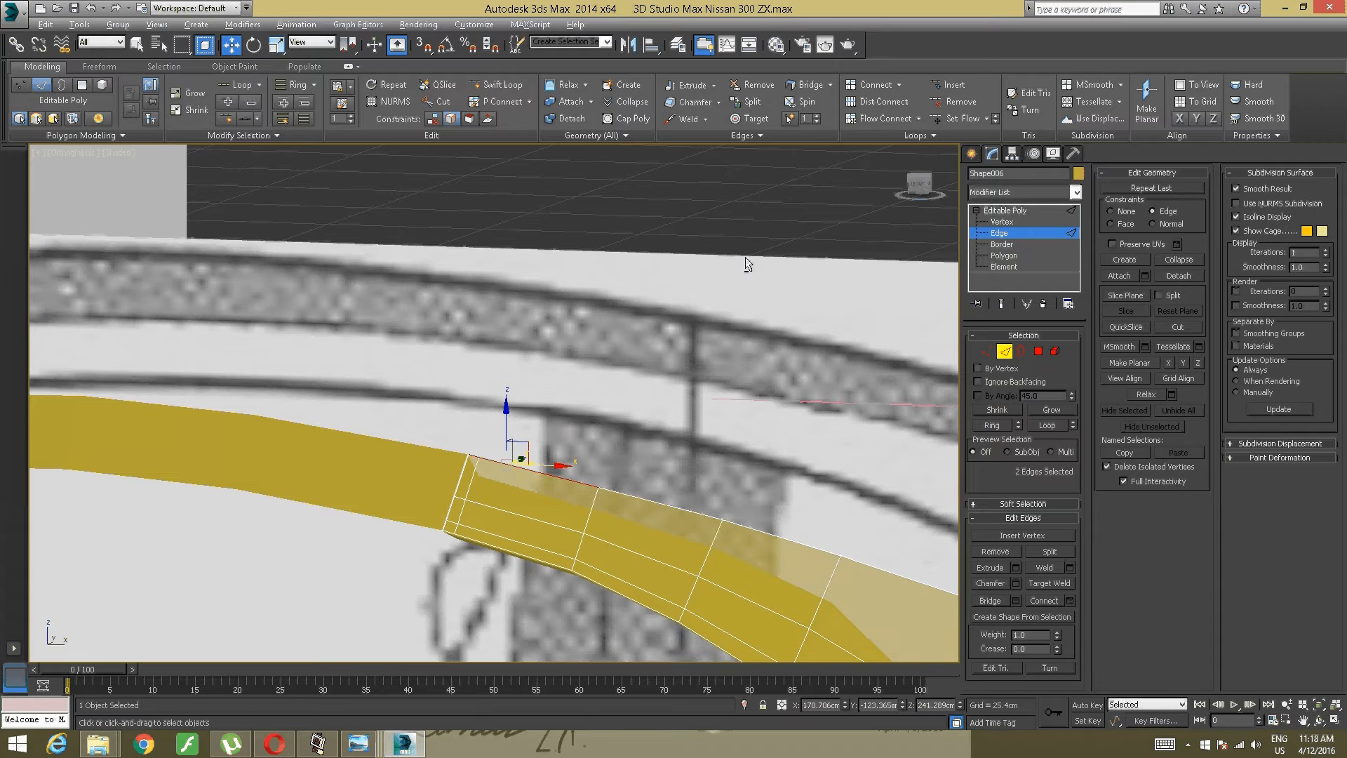
alt+middle_drag(745, 256, 840, 280)
key(t)
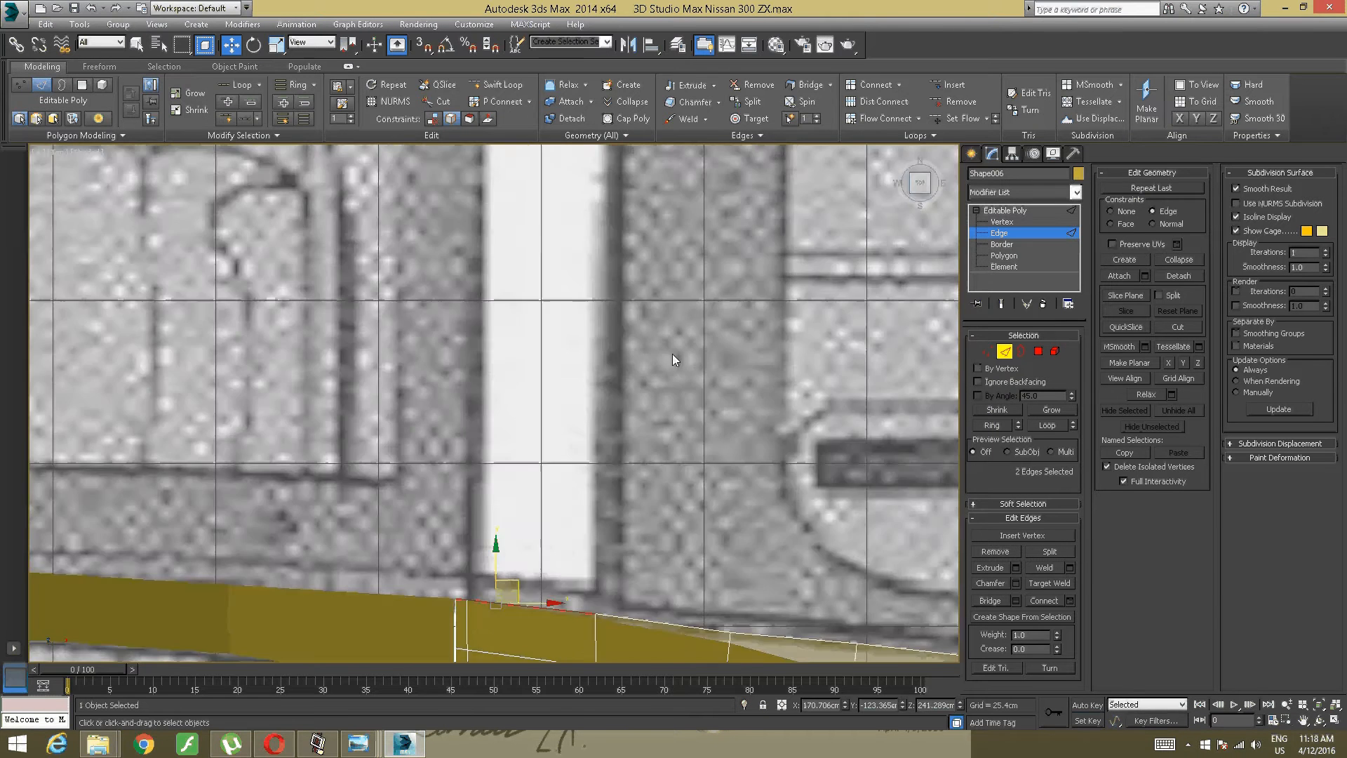
scroll(670, 350, down, 3)
middle_drag(619, 292, 523, 427)
scroll(569, 372, down, 1)
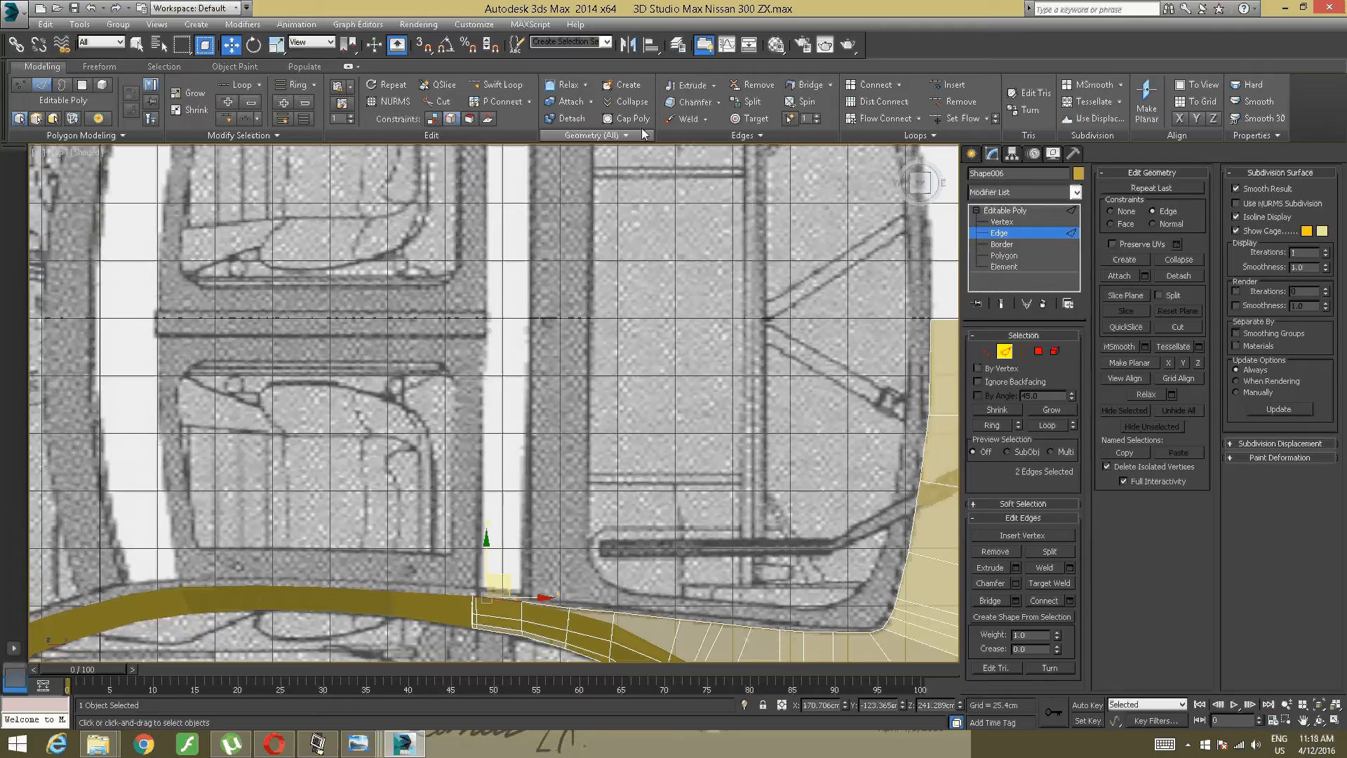
click(714, 84)
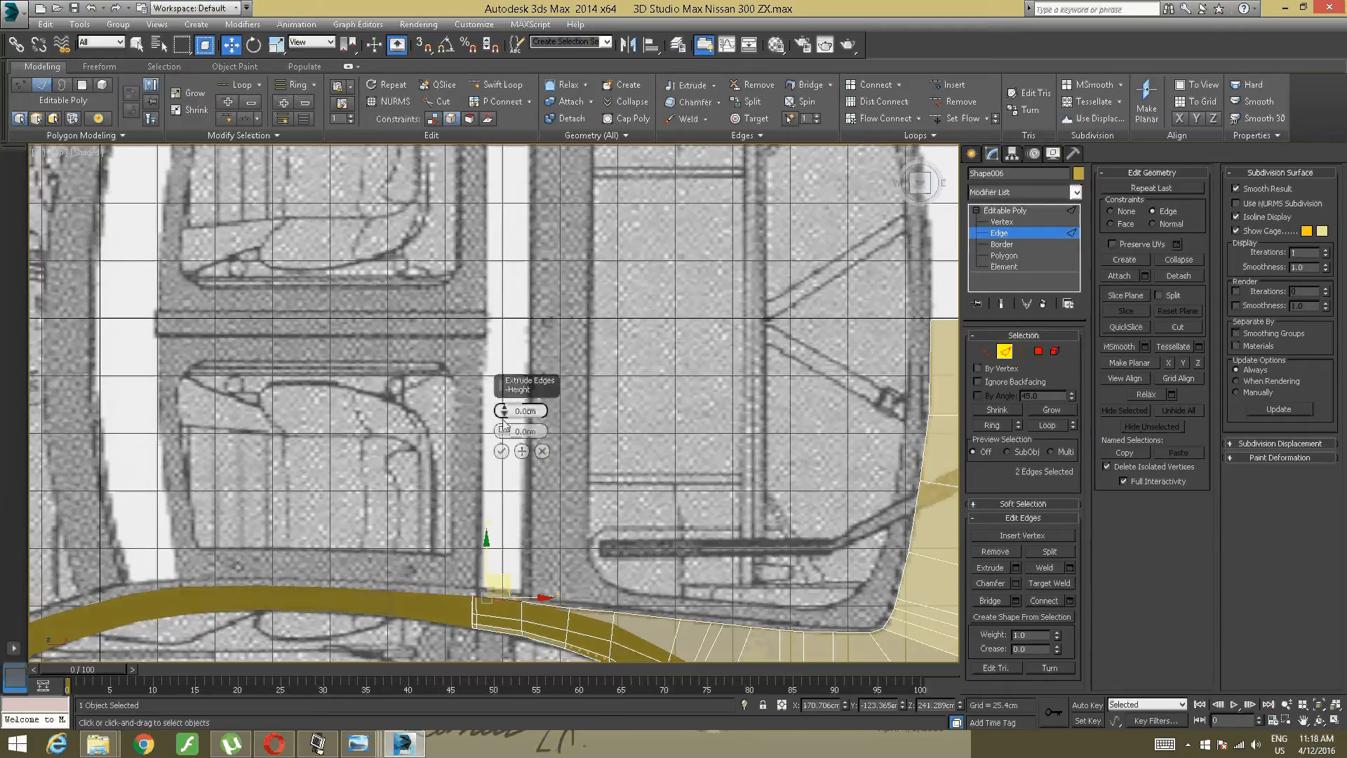
click(542, 452)
mouse_move(487, 562)
mouse_down()
mouse_move(488, 446)
mouse_move(495, 580)
mouse_up()
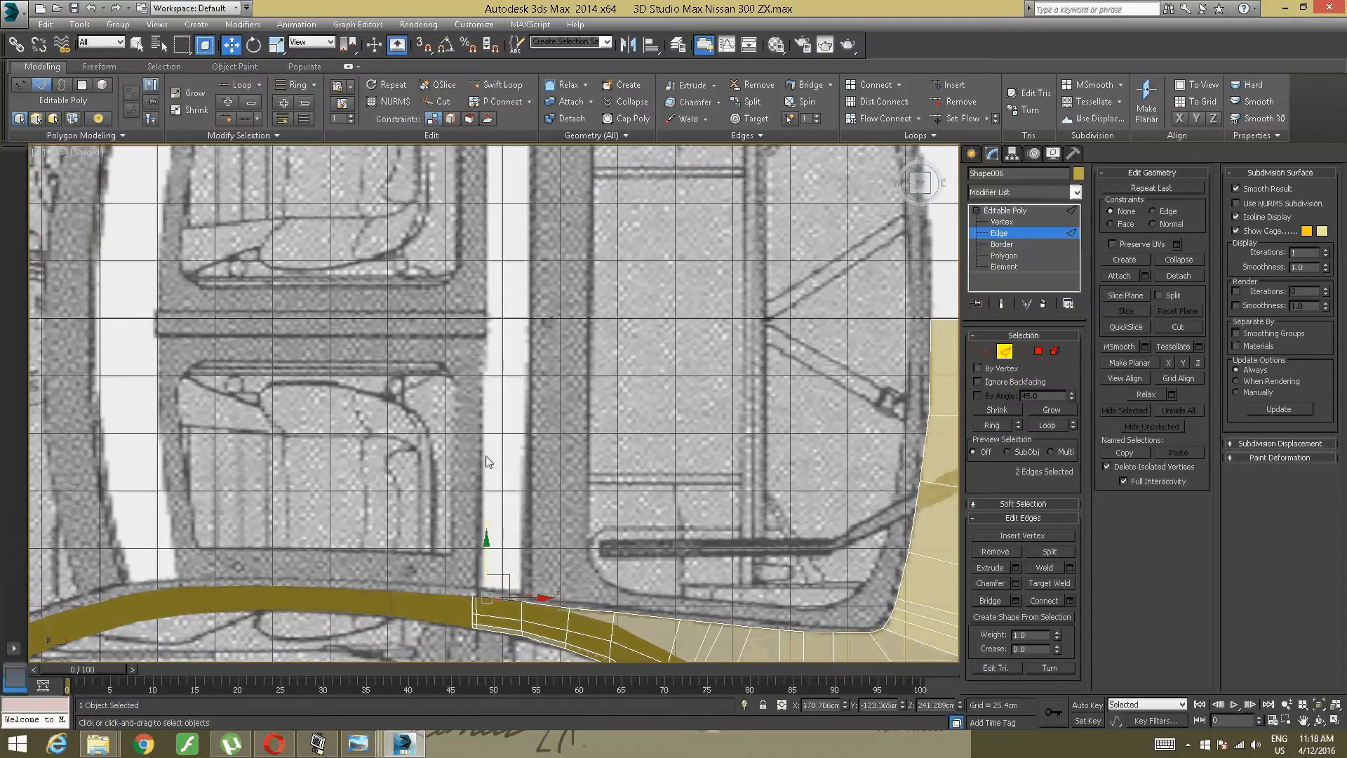
shift+drag(485, 548, 471, 248)
Step: Flatten the crossbar's centerline end edges along Y by scaling and move them to about X 174.44 cm, Y -1.193 cm
scroll(474, 286, up, 5)
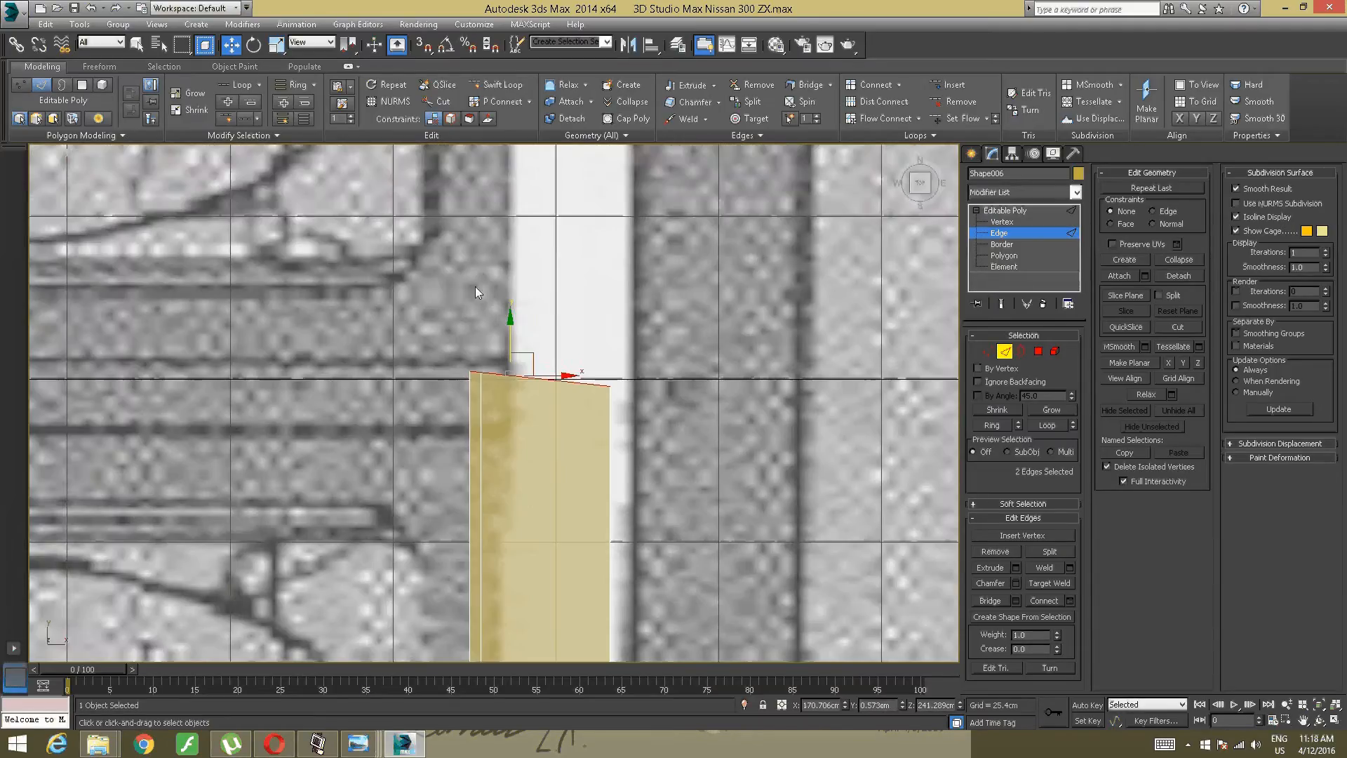
middle_drag(474, 286, 371, 233)
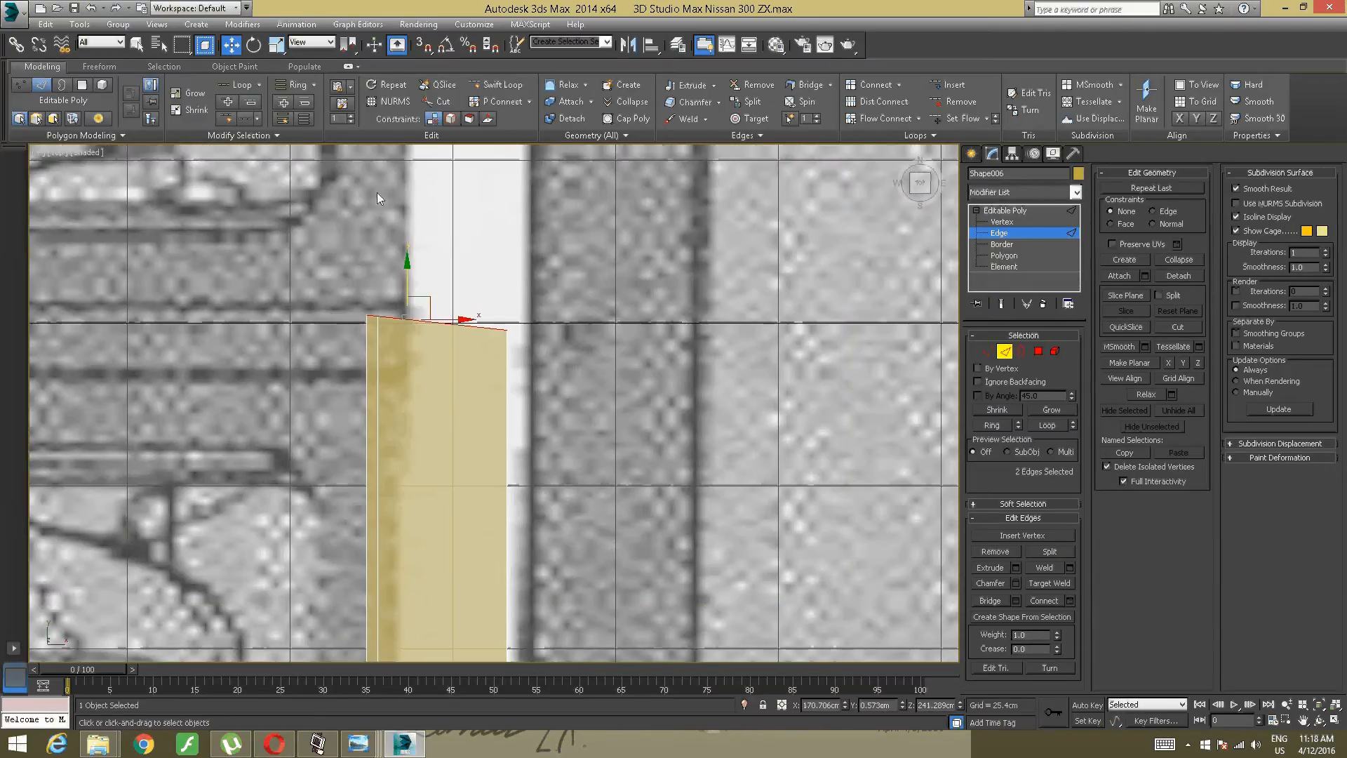
click(277, 44)
drag(406, 287, 260, 430)
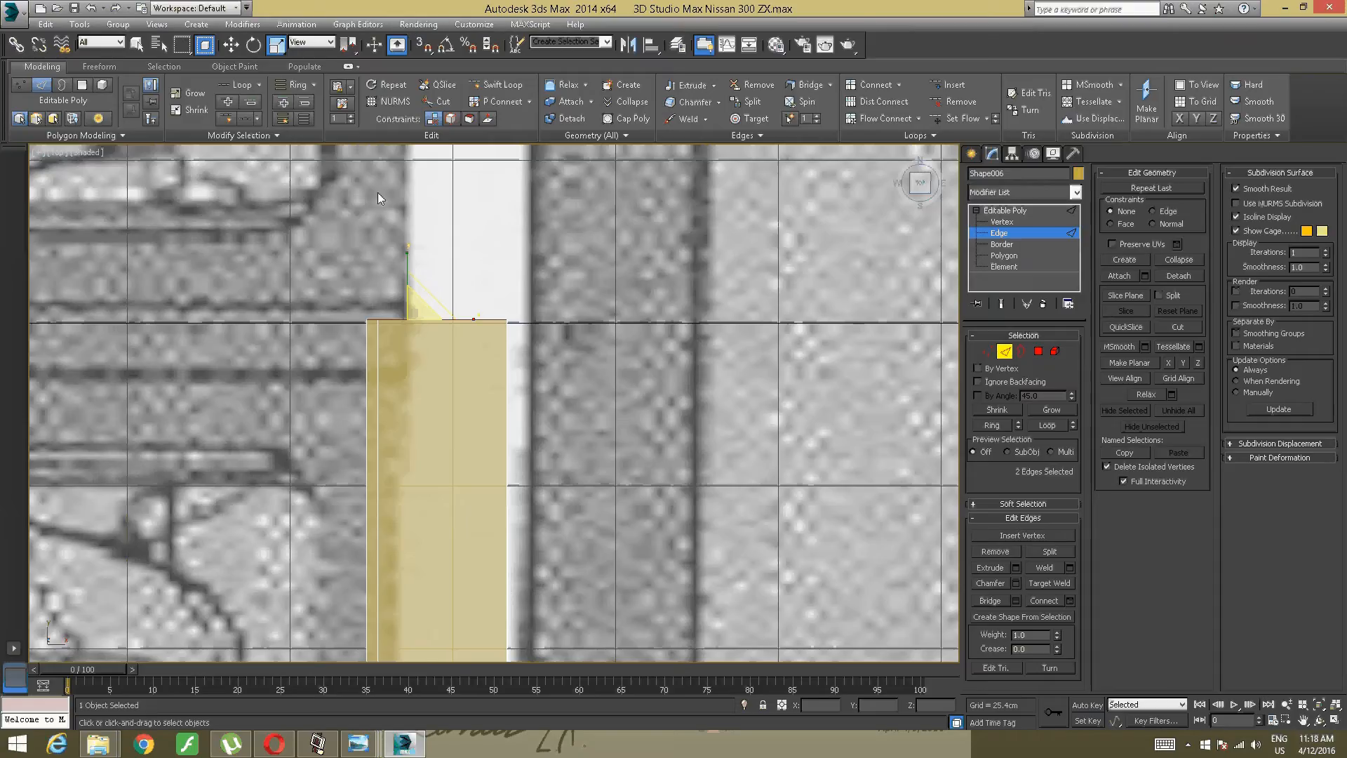
click(231, 44)
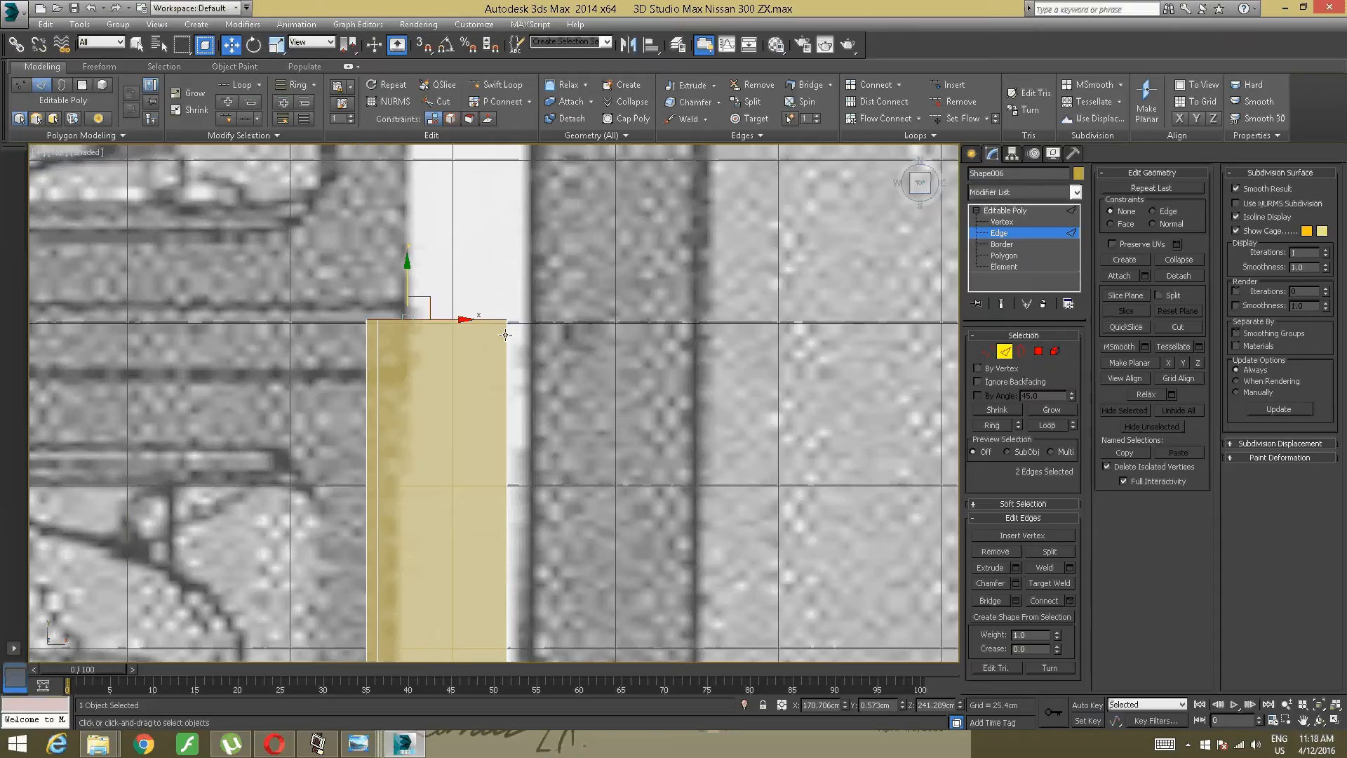
drag(399, 280, 489, 322)
scroll(545, 303, down, 6)
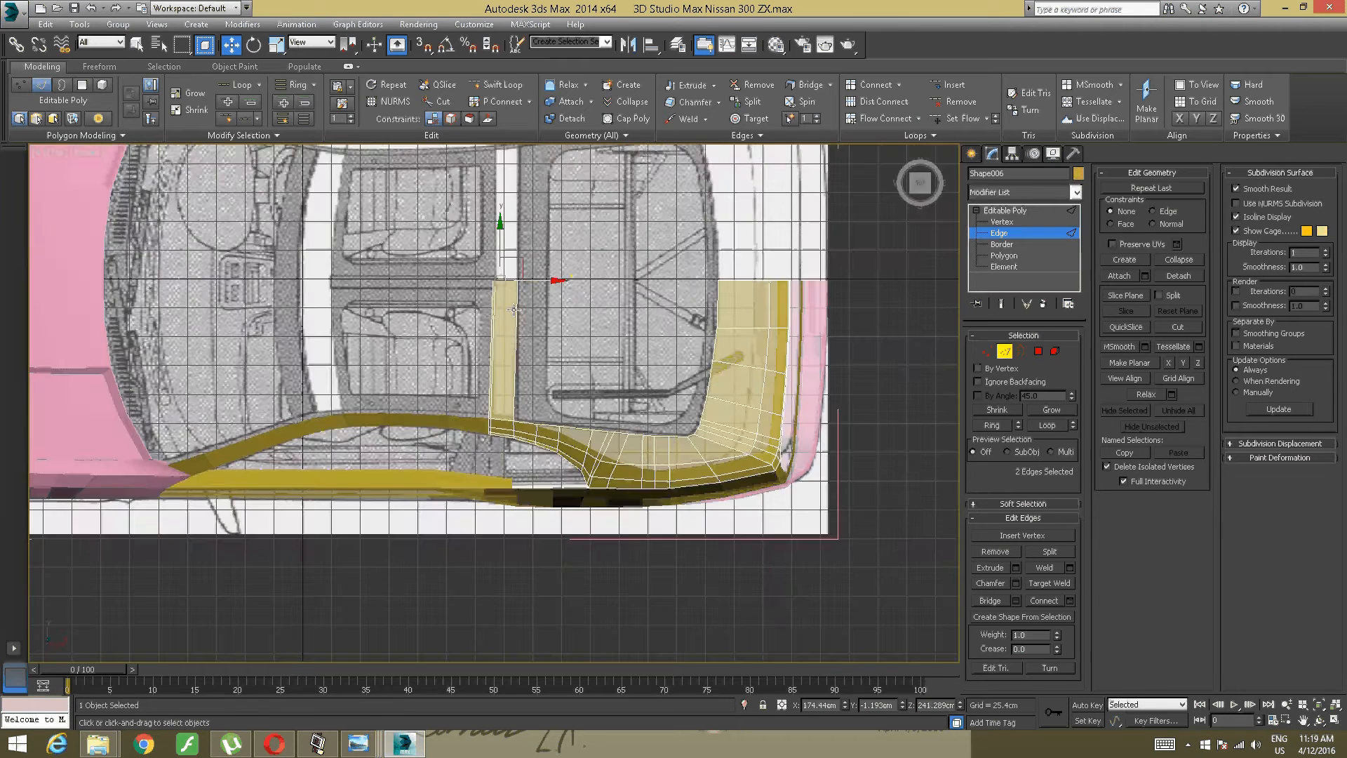
Step: Raise the crossbar's centerline end edges to about Z 247.197 cm against the rear view blueprint
scroll(518, 310, up, 5)
middle_drag(519, 310, 675, 239)
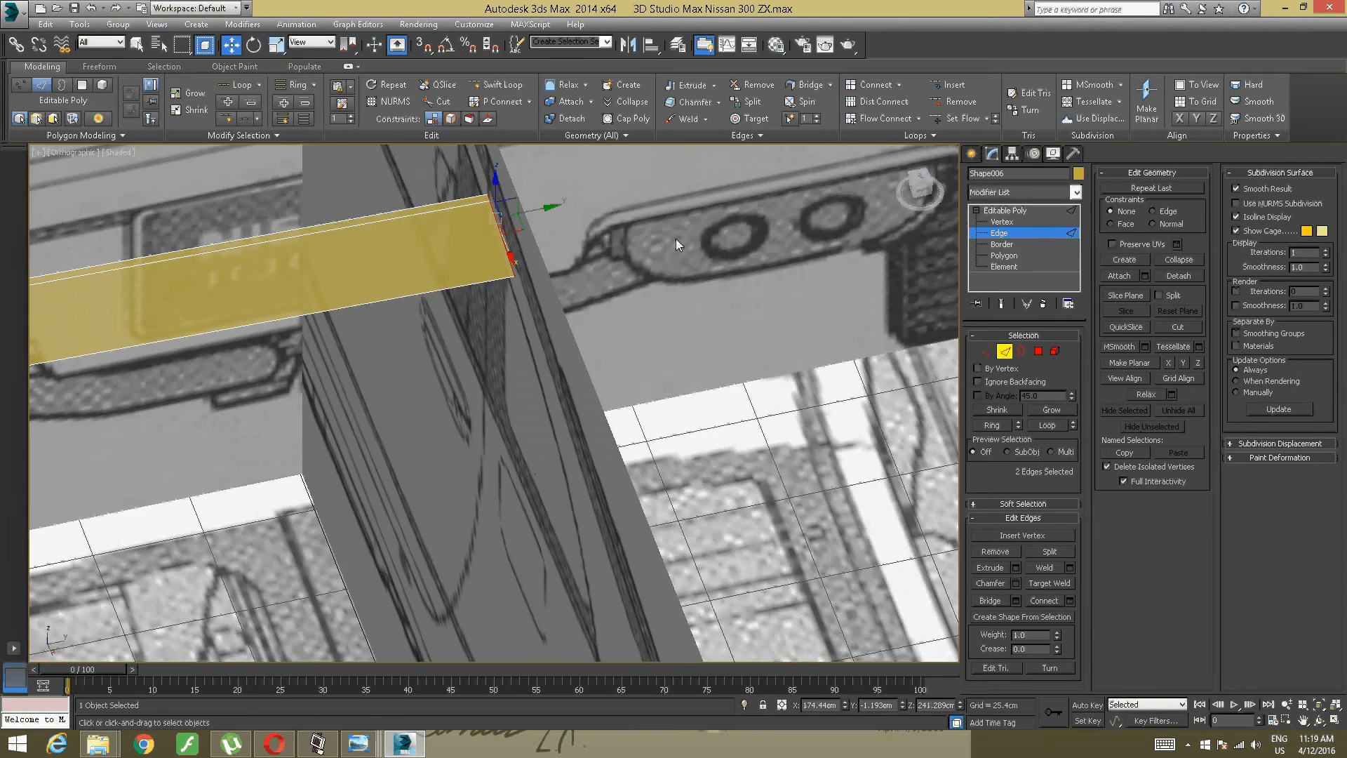
click(917, 201)
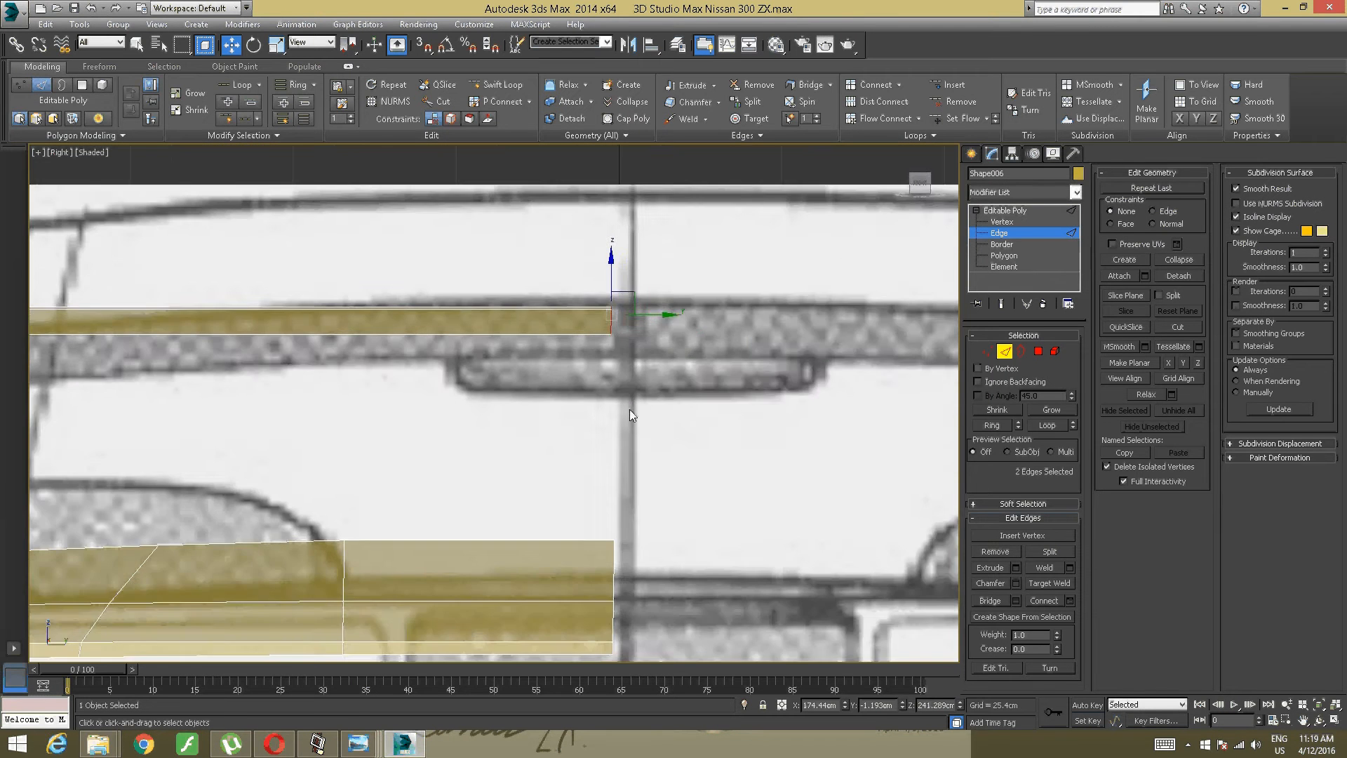
middle_drag(530, 356, 342, 425)
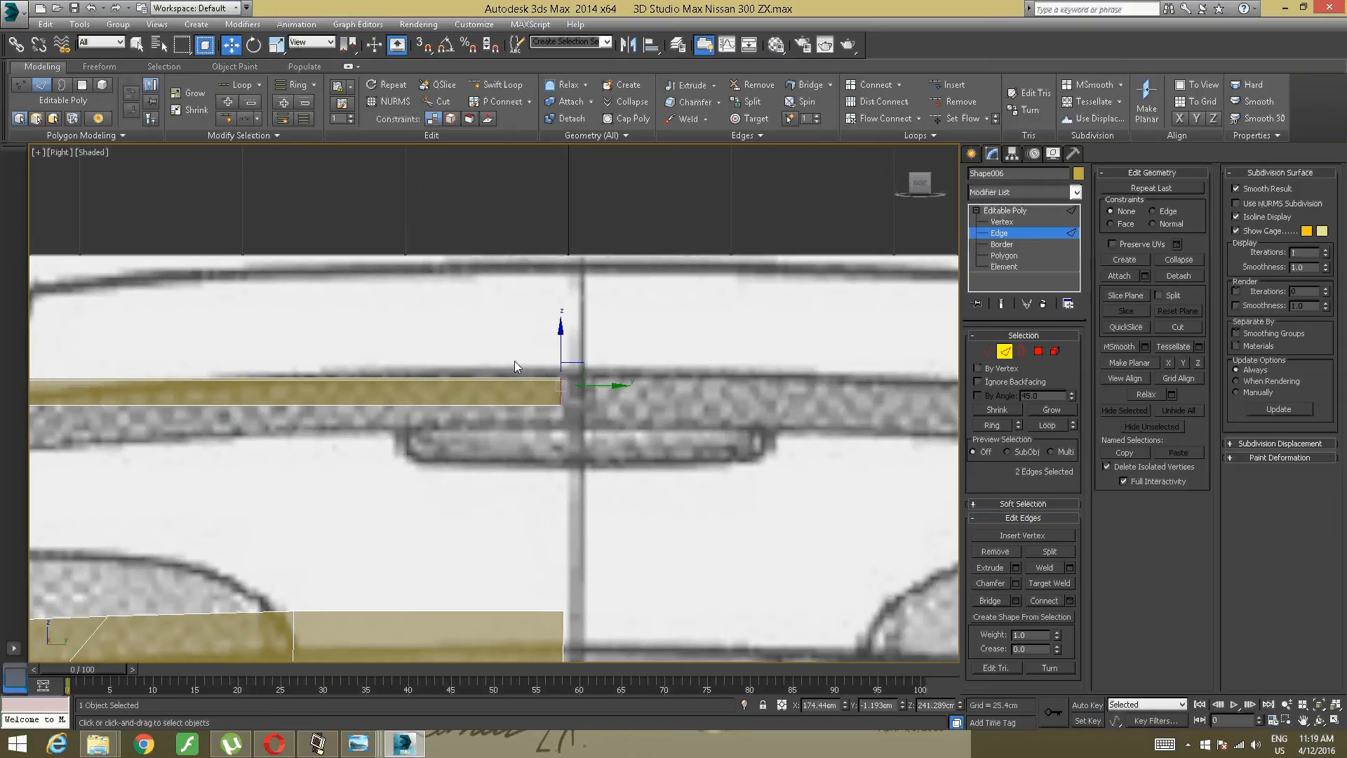
drag(557, 339, 558, 301)
scroll(558, 301, down, 5)
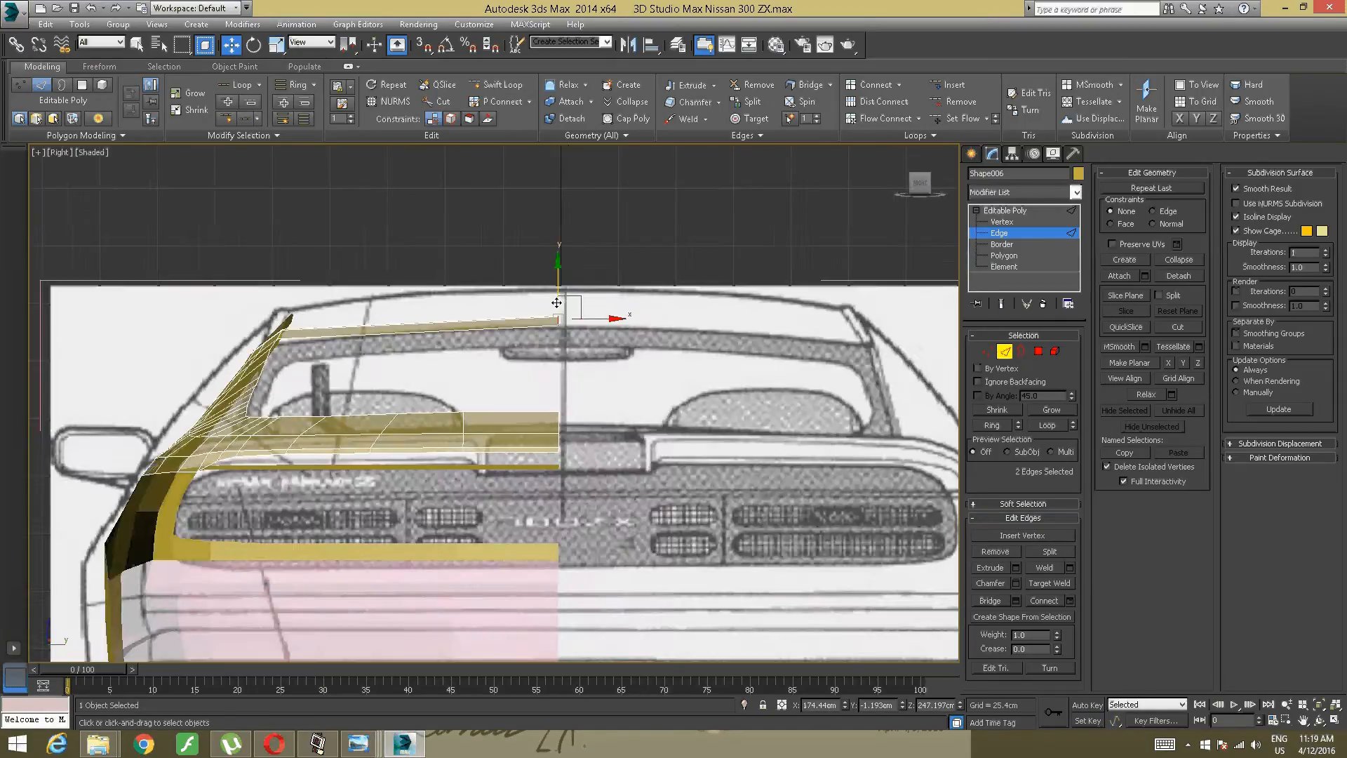
scroll(558, 301, up, 5)
middle_drag(495, 304, 519, 299)
scroll(520, 300, down, 3)
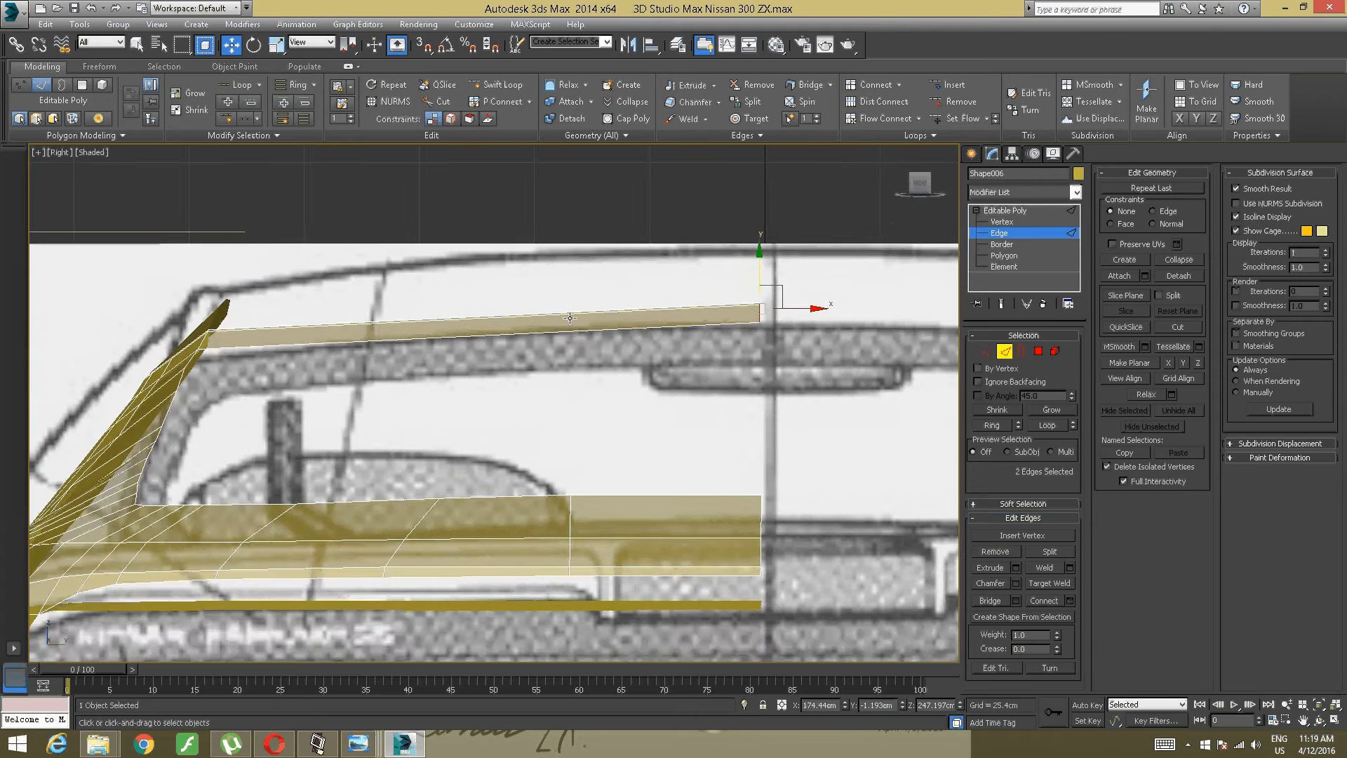
Step: Check the crossbar against the side profile blueprint and raise its centerline end edges to about Z 250.581 cm
mouse_move(327, 377)
alt+middle_down()
mouse_move(289, 381)
mouse_move(371, 395)
mouse_move(303, 381)
alt+middle_up()
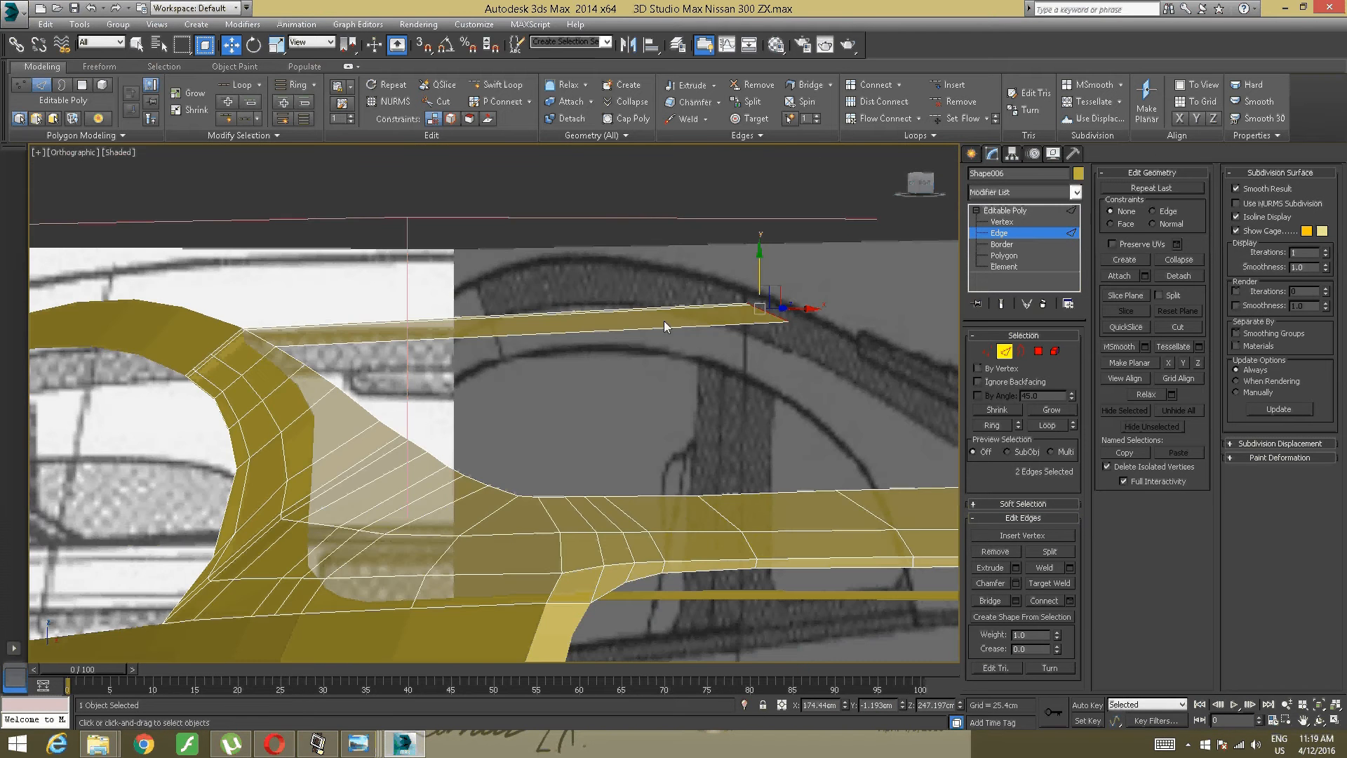
alt+middle_drag(876, 158, 616, 256)
scroll(568, 331, down, 3)
click(914, 188)
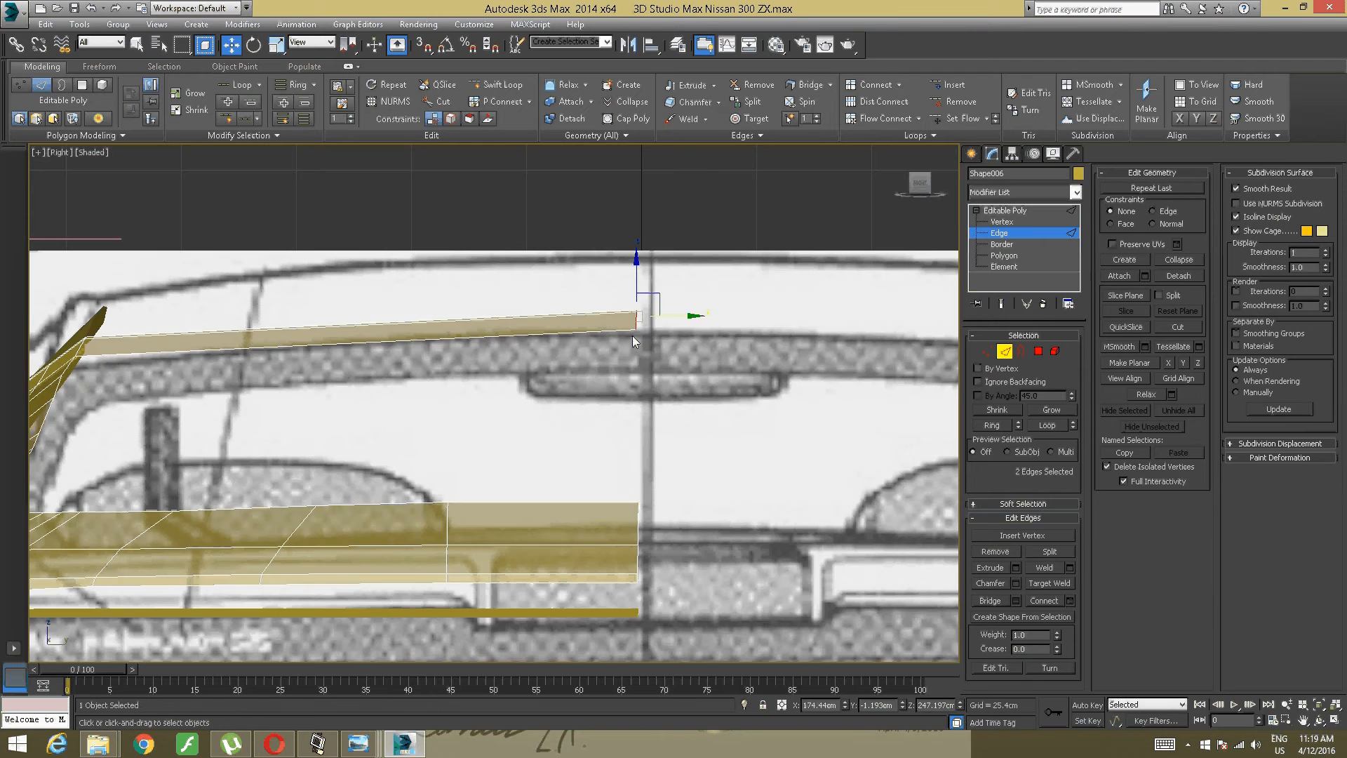
alt+middle_drag(635, 341, 689, 313)
click(912, 193)
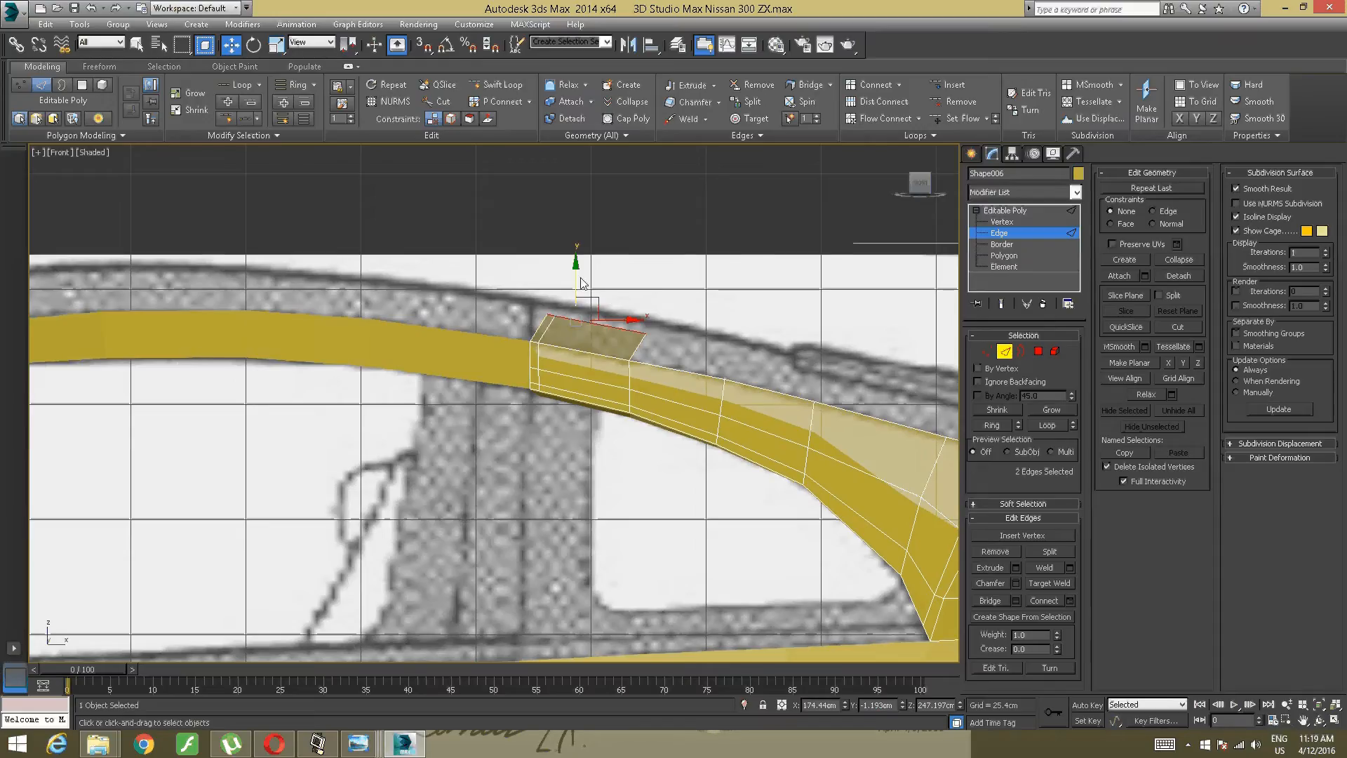
drag(577, 276, 577, 249)
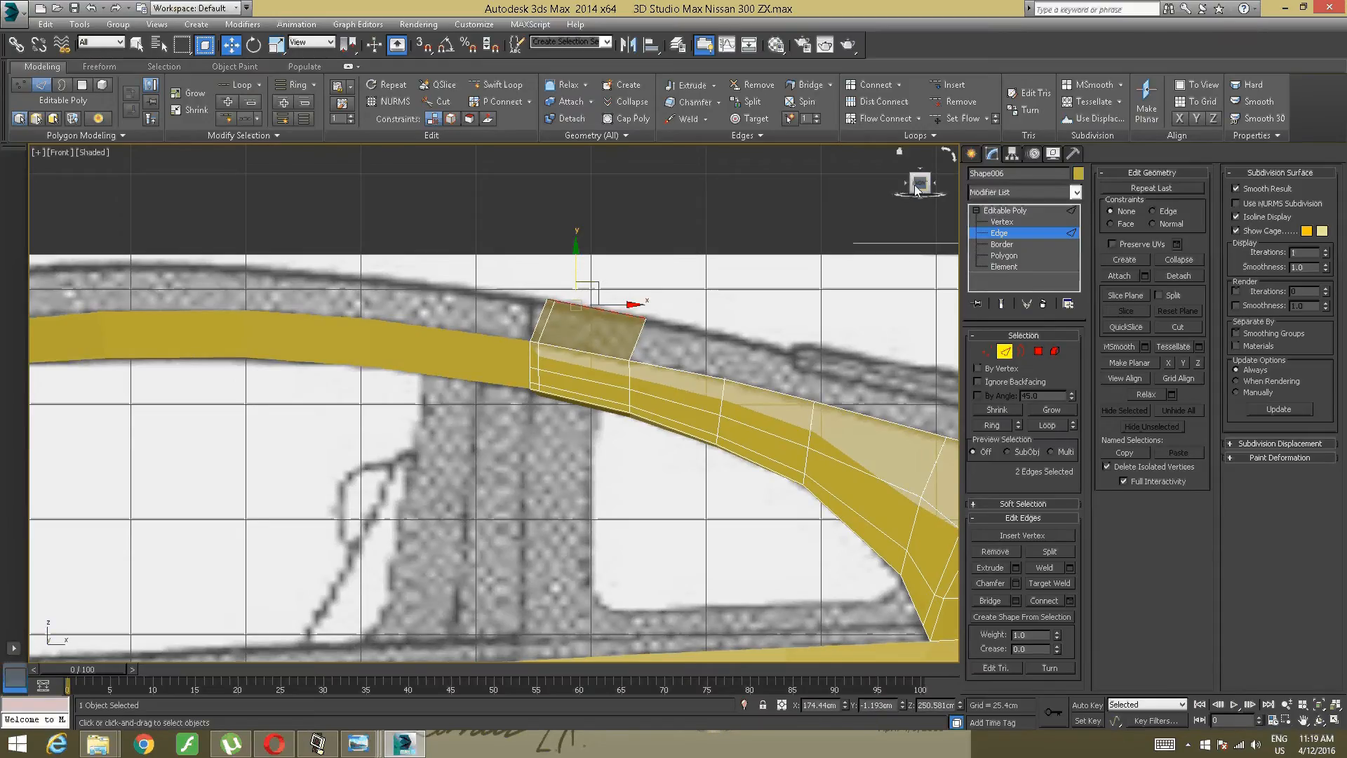
Step: Raise the crossbar's centerline end edges to about Z 254.574 cm in the rear view and clear the edge selection
mouse_move(730, 298)
alt+middle_down()
mouse_move(752, 313)
mouse_move(755, 291)
alt+middle_up()
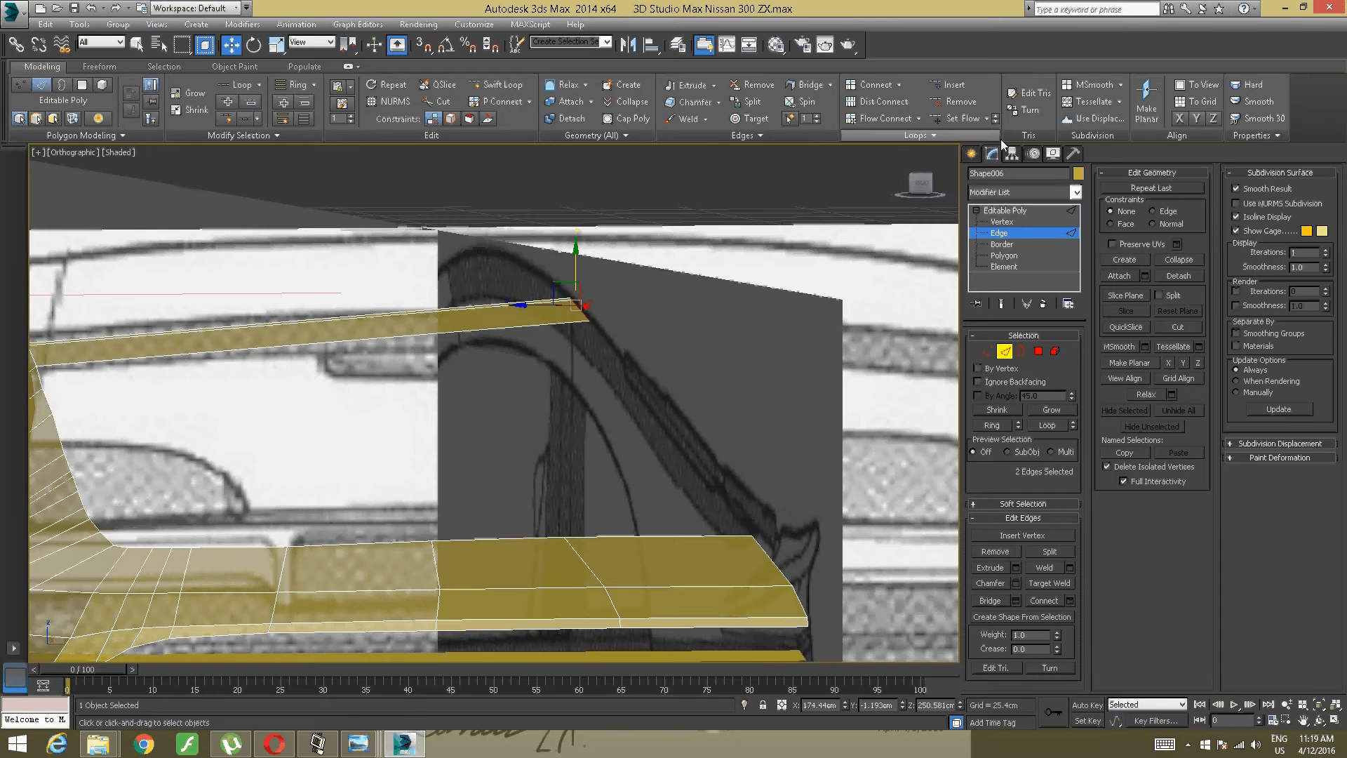
click(920, 183)
middle_drag(537, 344, 659, 332)
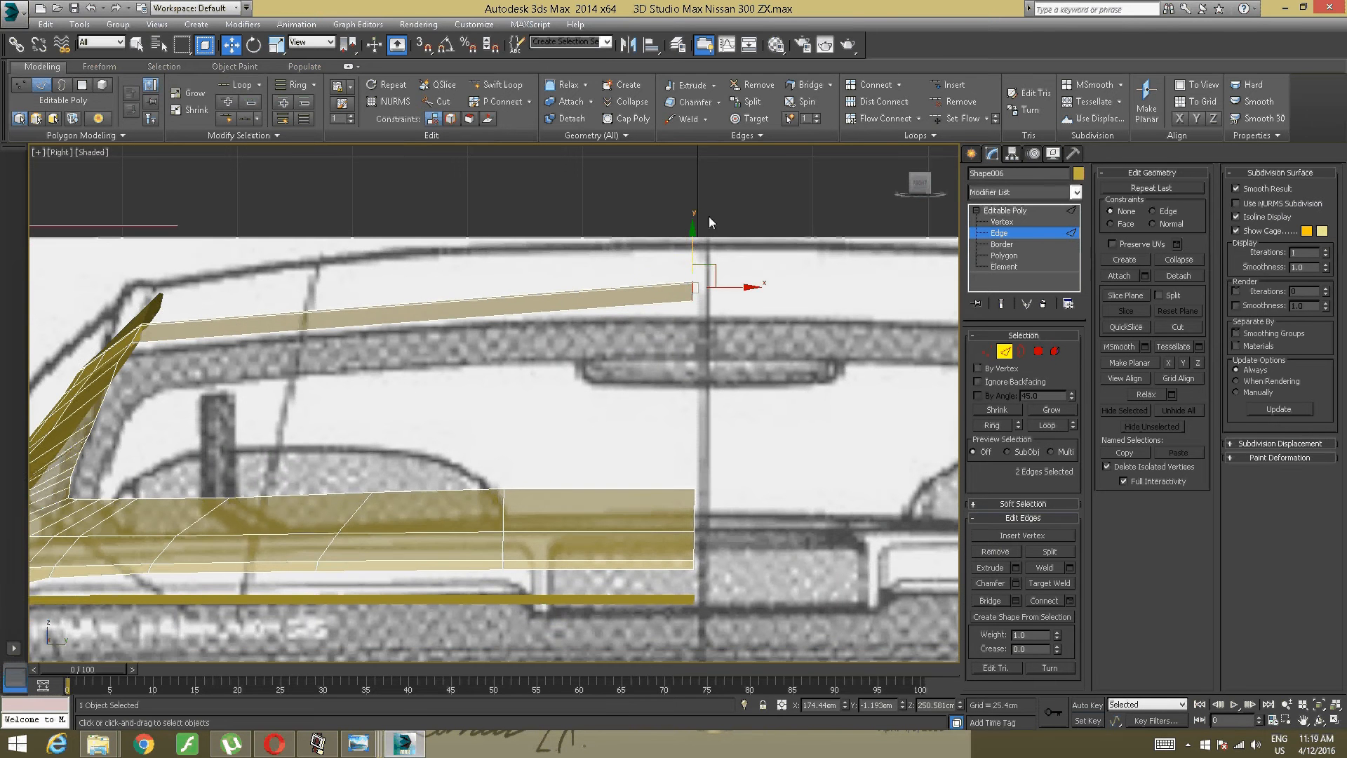
drag(691, 246, 687, 217)
alt+middle_drag(457, 333, 345, 375)
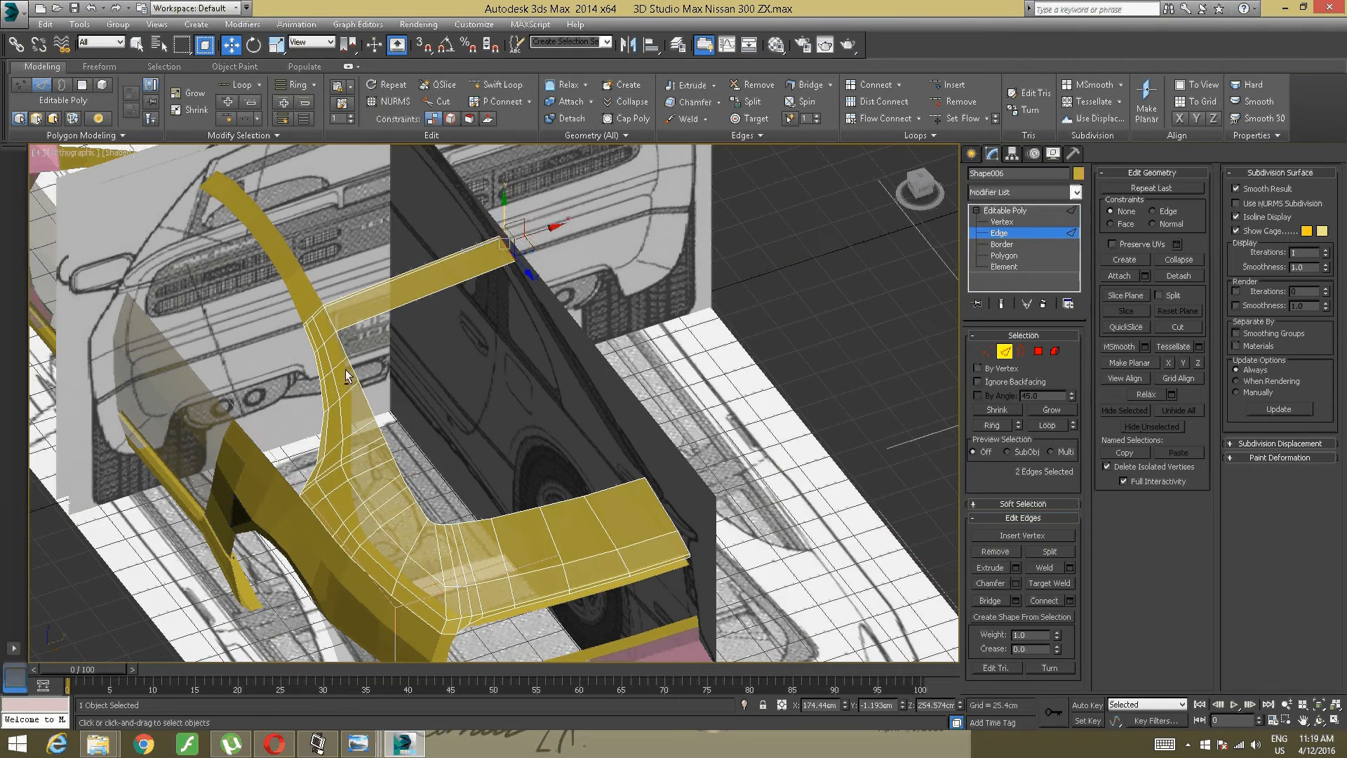
click(345, 375)
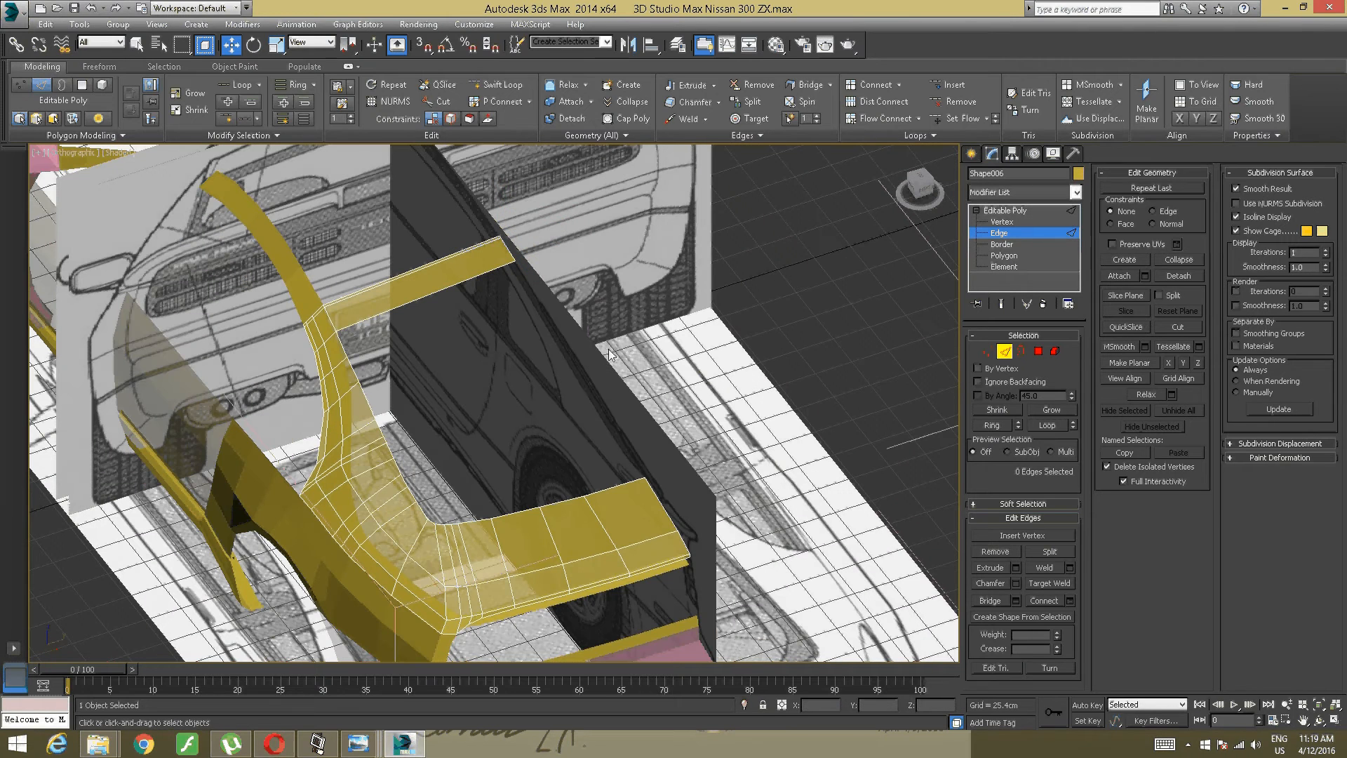
Step: Select all vertices of the rear body panel, examine the joint between crossbar and hatch frame, and clear the selection
click(984, 352)
alt+middle_drag(536, 478, 580, 443)
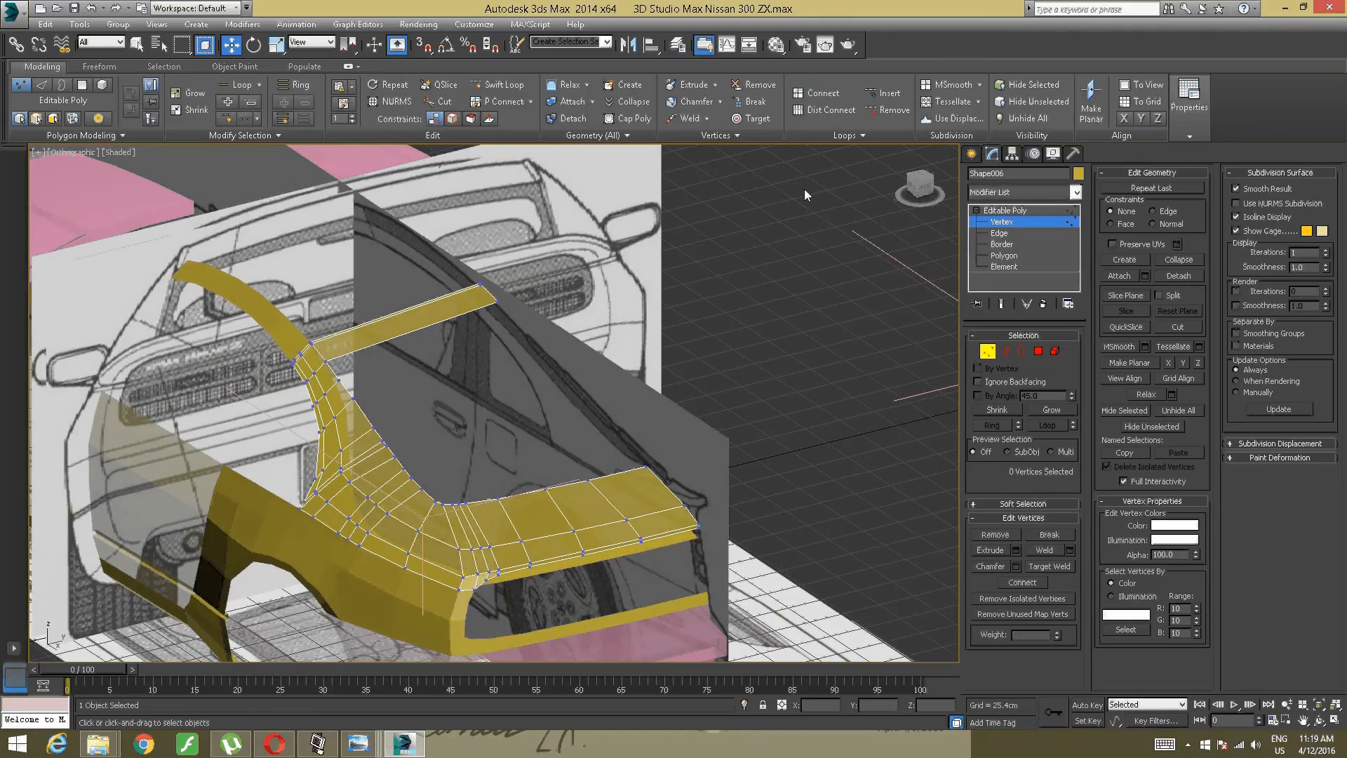
drag(804, 186, 343, 532)
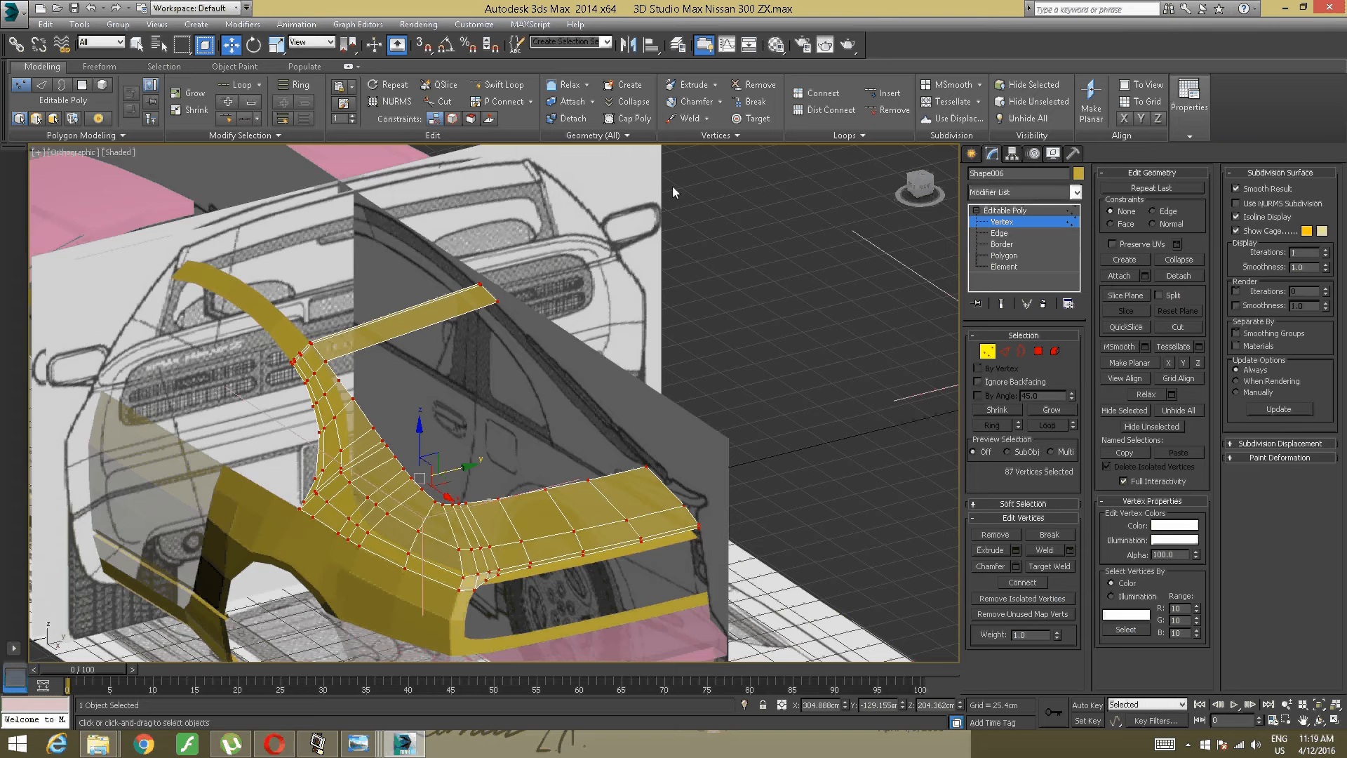
alt+middle_drag(667, 187, 498, 423)
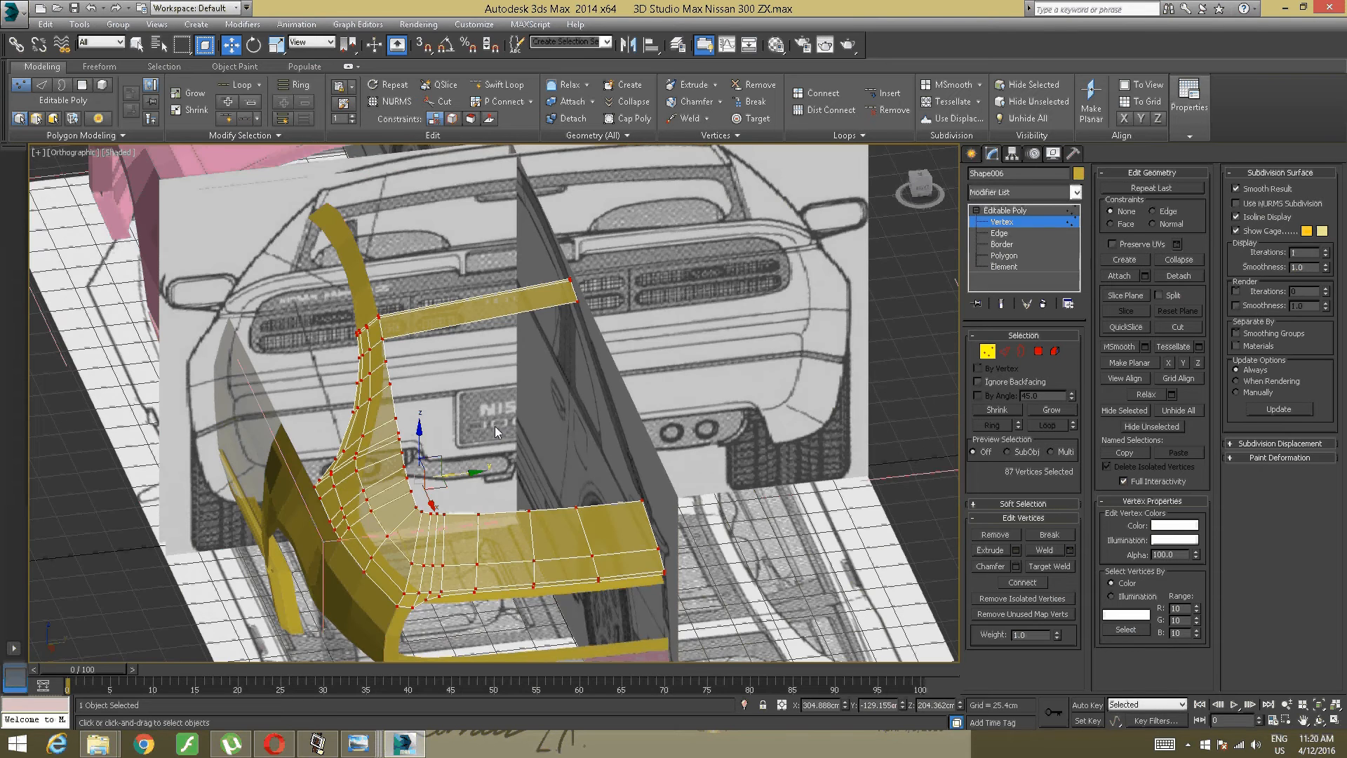
scroll(494, 426, up, 5)
scroll(420, 386, up, 3)
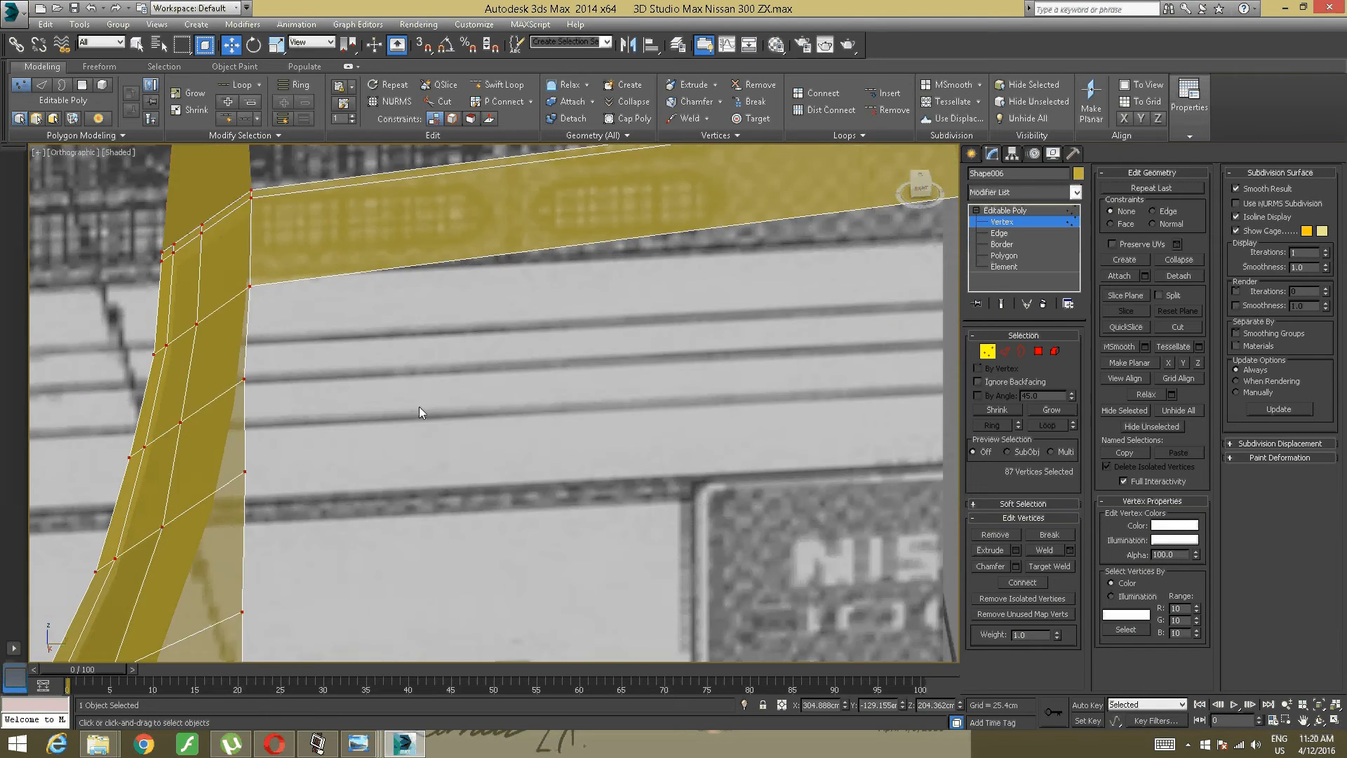
scroll(348, 264, up, 4)
scroll(378, 499, down, 6)
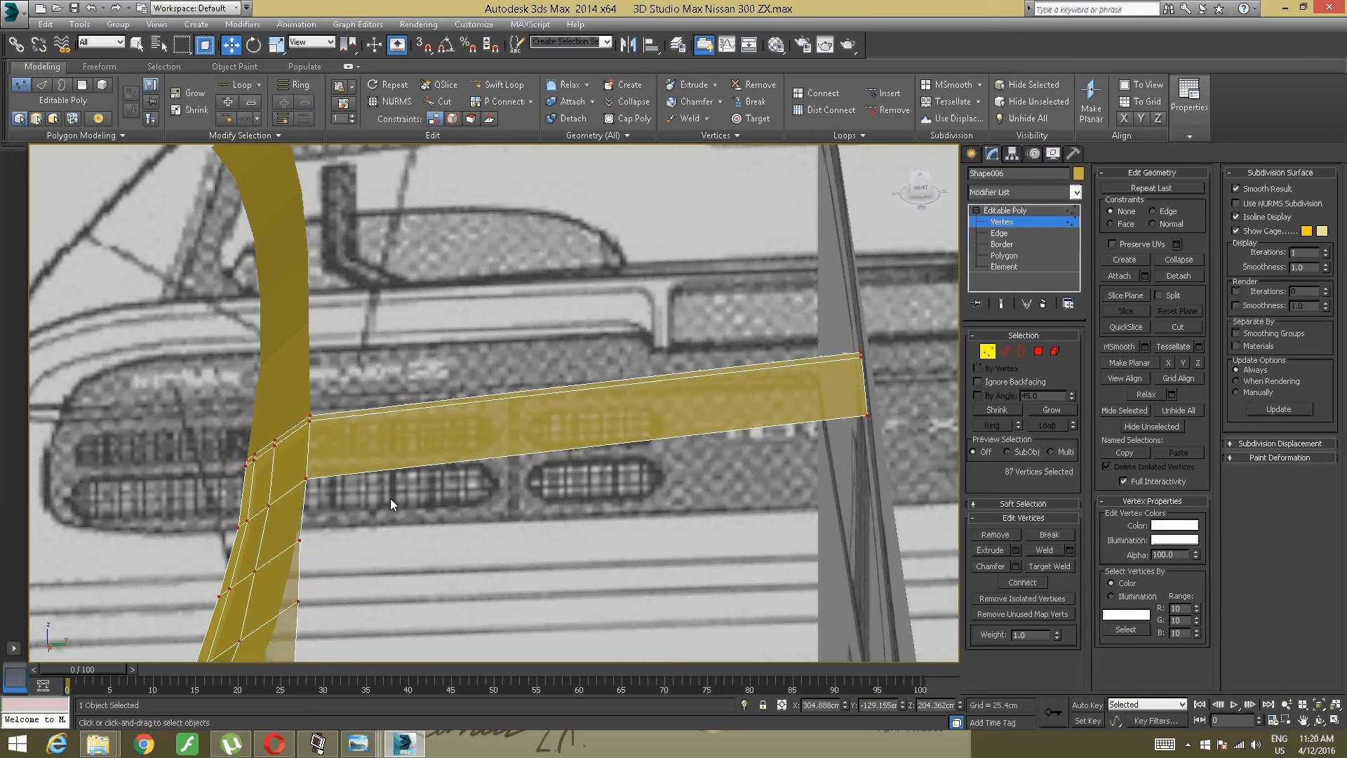
click(390, 498)
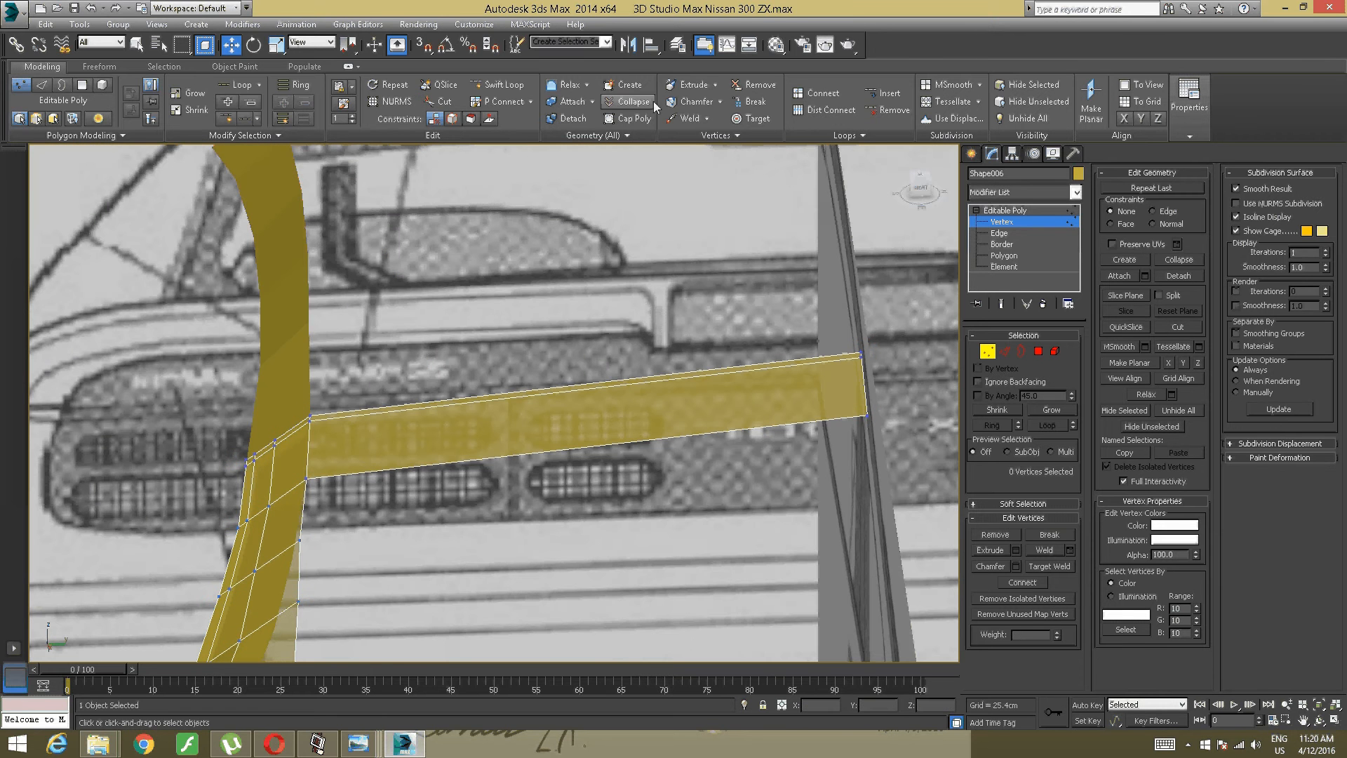
Step: Insert four edge loops with Swift Loop across the long roof crossbar, spaced roughly evenly between the side pillar and the car's centerline
click(498, 85)
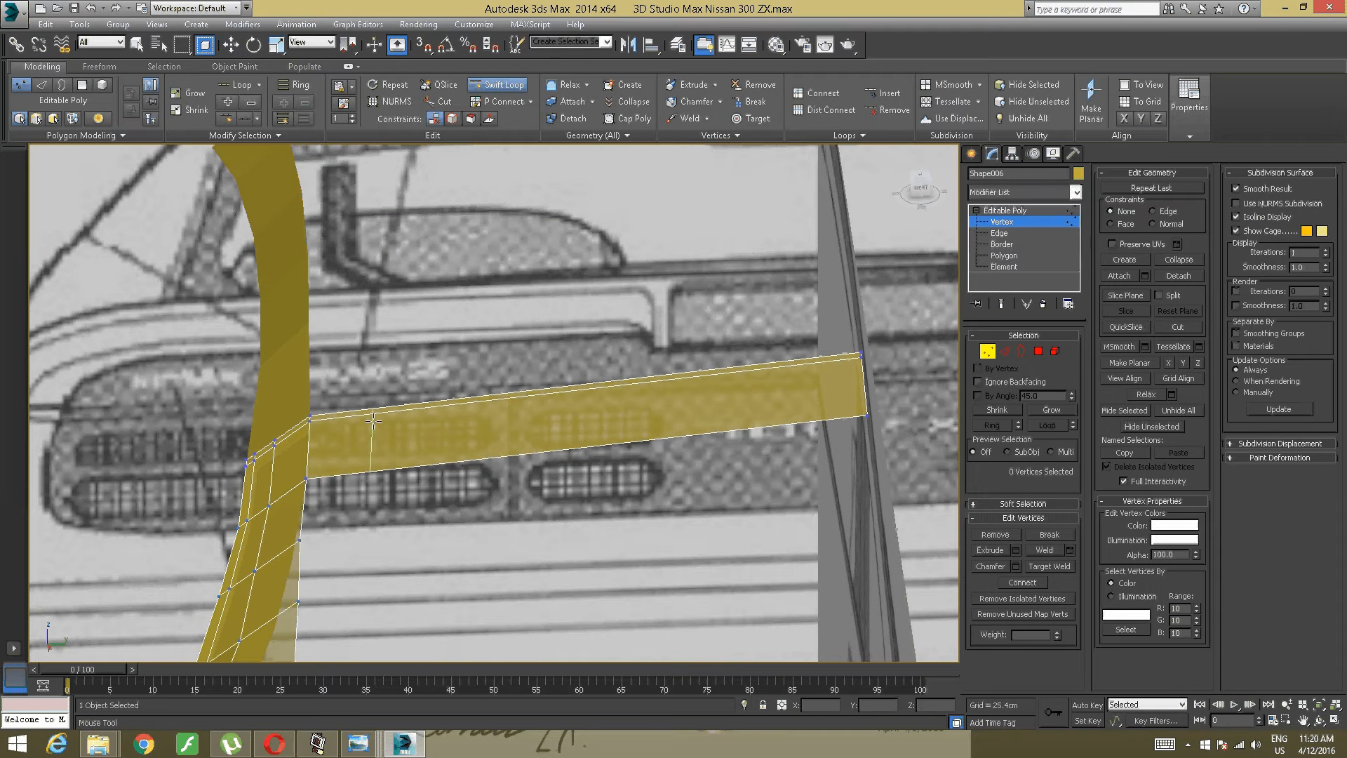
click(392, 435)
click(510, 401)
click(631, 397)
click(767, 383)
right_click(767, 384)
Step: Raise the vertices of the inserted loop nearest the car's centerline to about Z 254.34 cm, level with the crossbar's end
alt+middle_drag(615, 487, 551, 561)
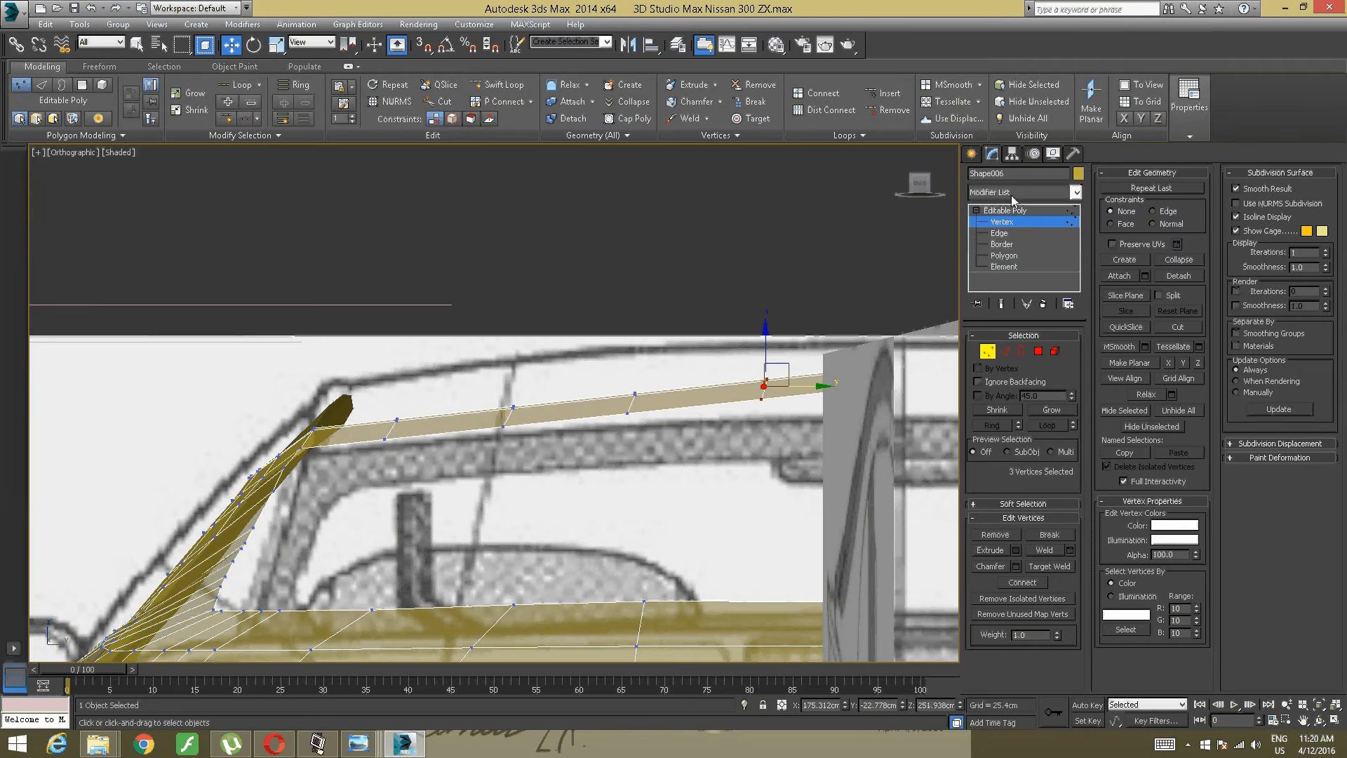
click(917, 184)
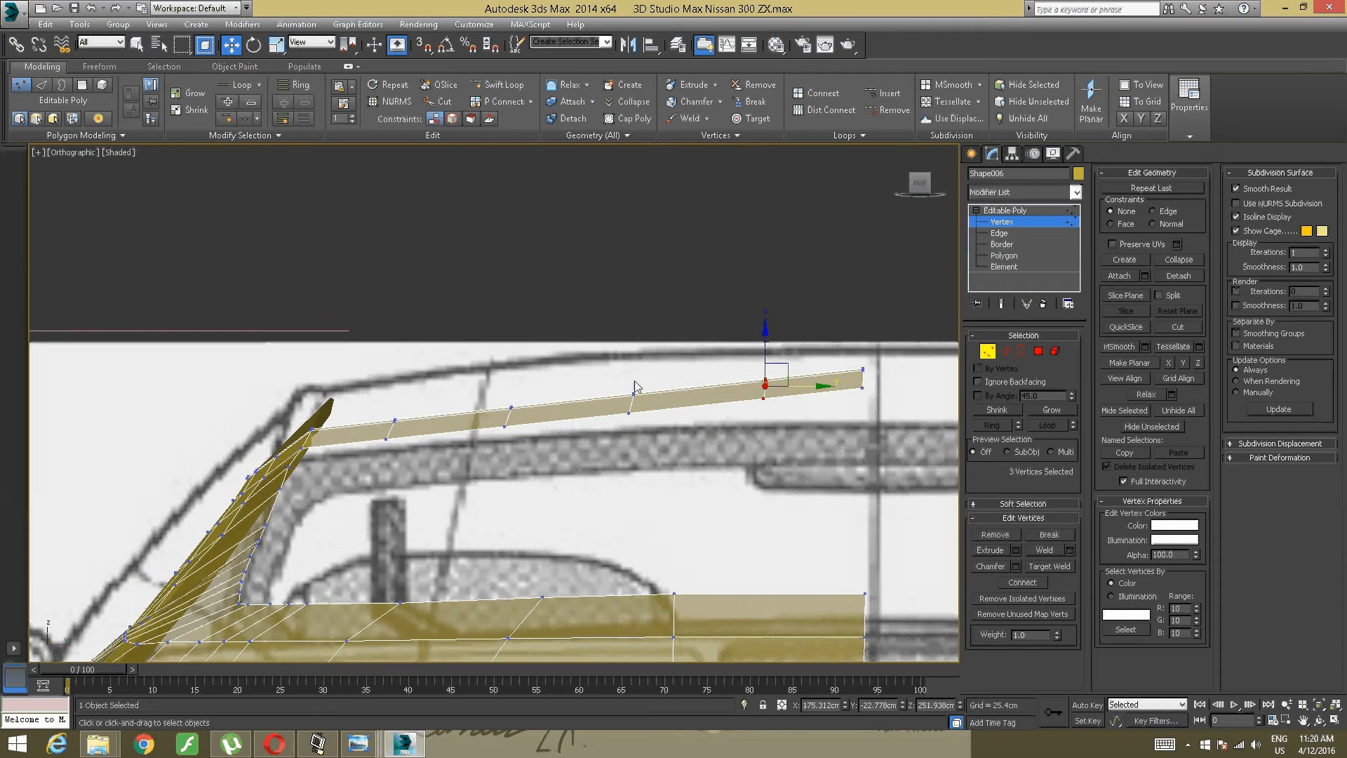
scroll(633, 387, up, 2)
middle_drag(533, 405, 504, 378)
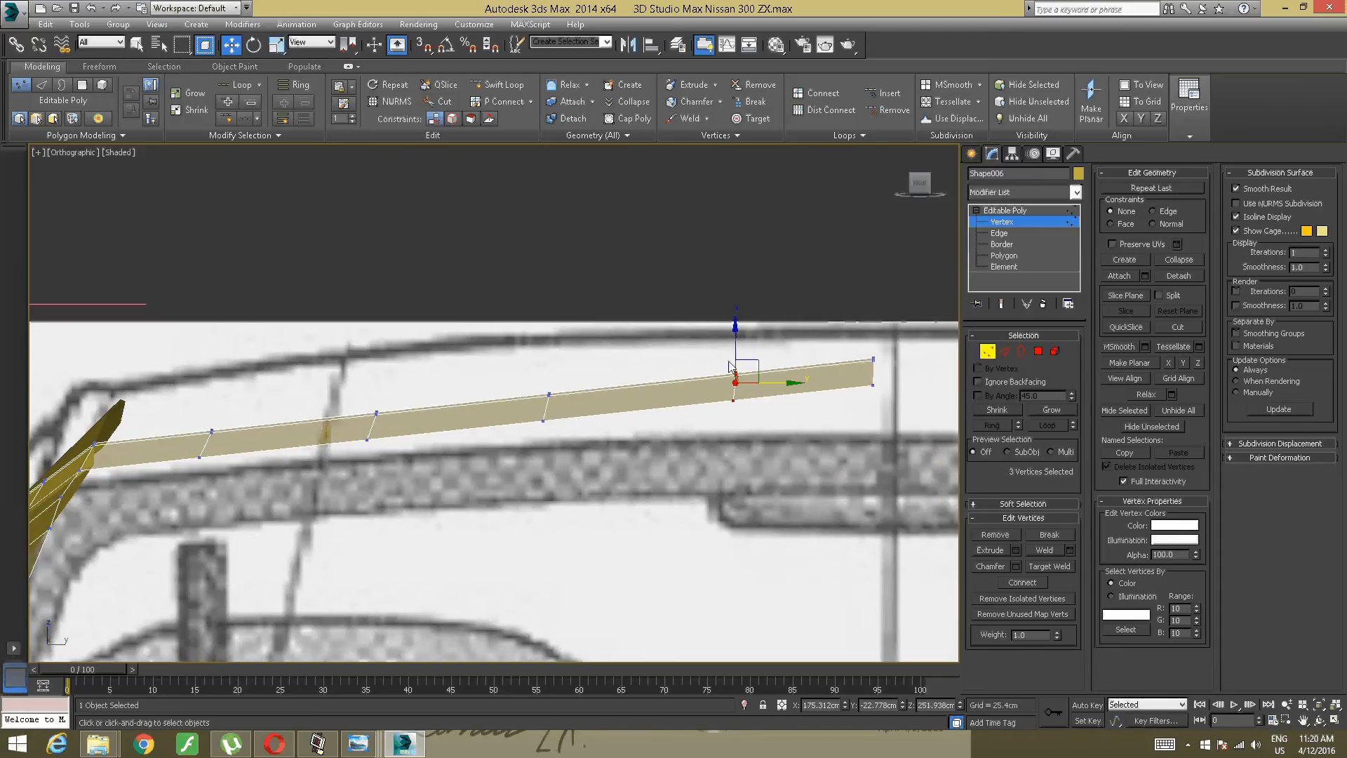
drag(737, 342, 718, 326)
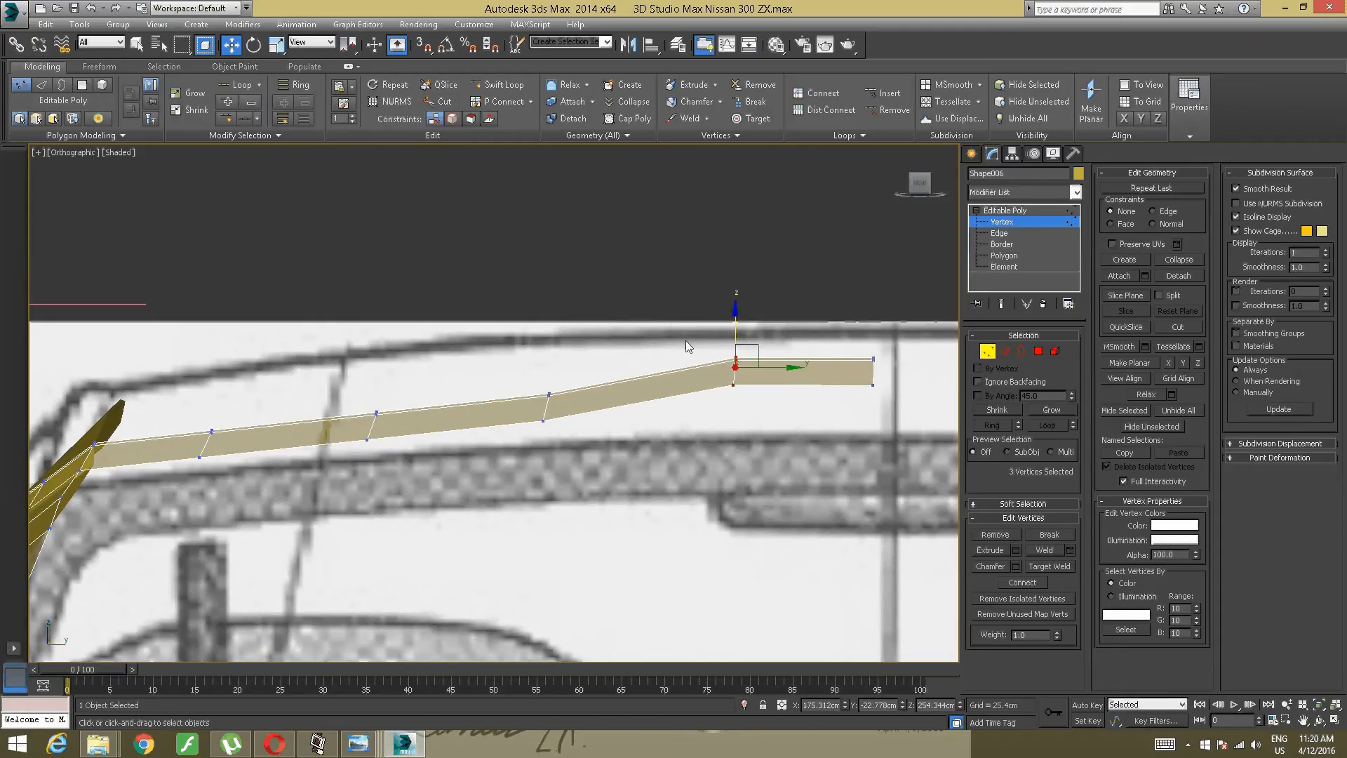
Step: Resize the command panel down to a single column to give the viewport more width
drag(961, 329, 713, 459)
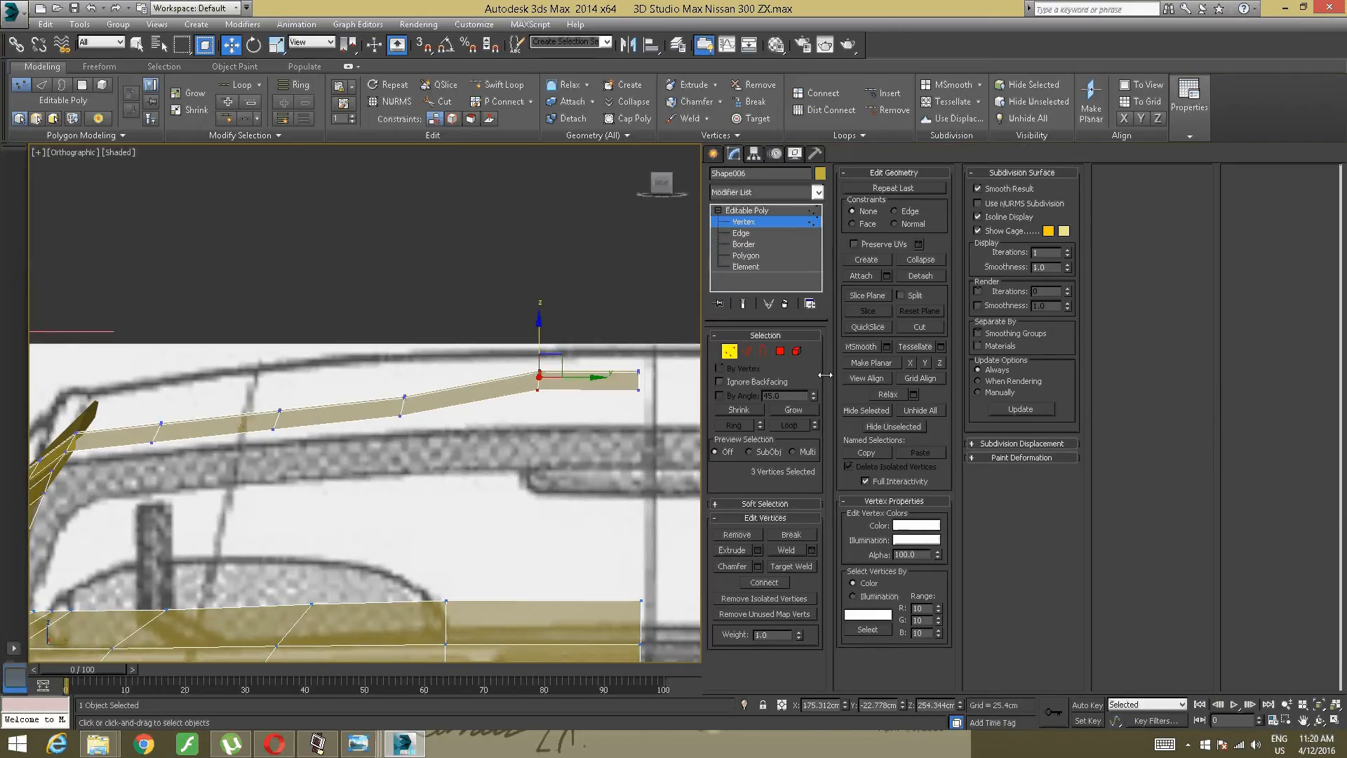
drag(701, 401, 1089, 401)
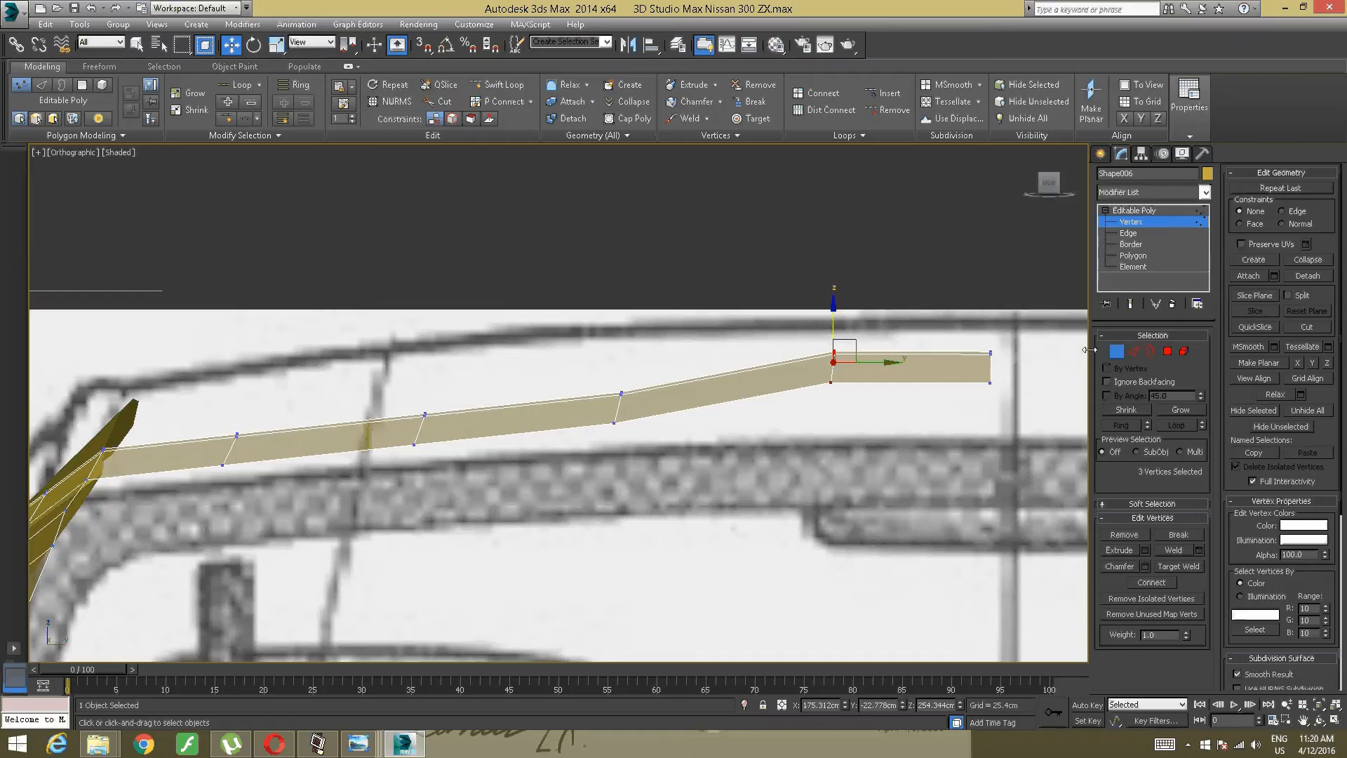
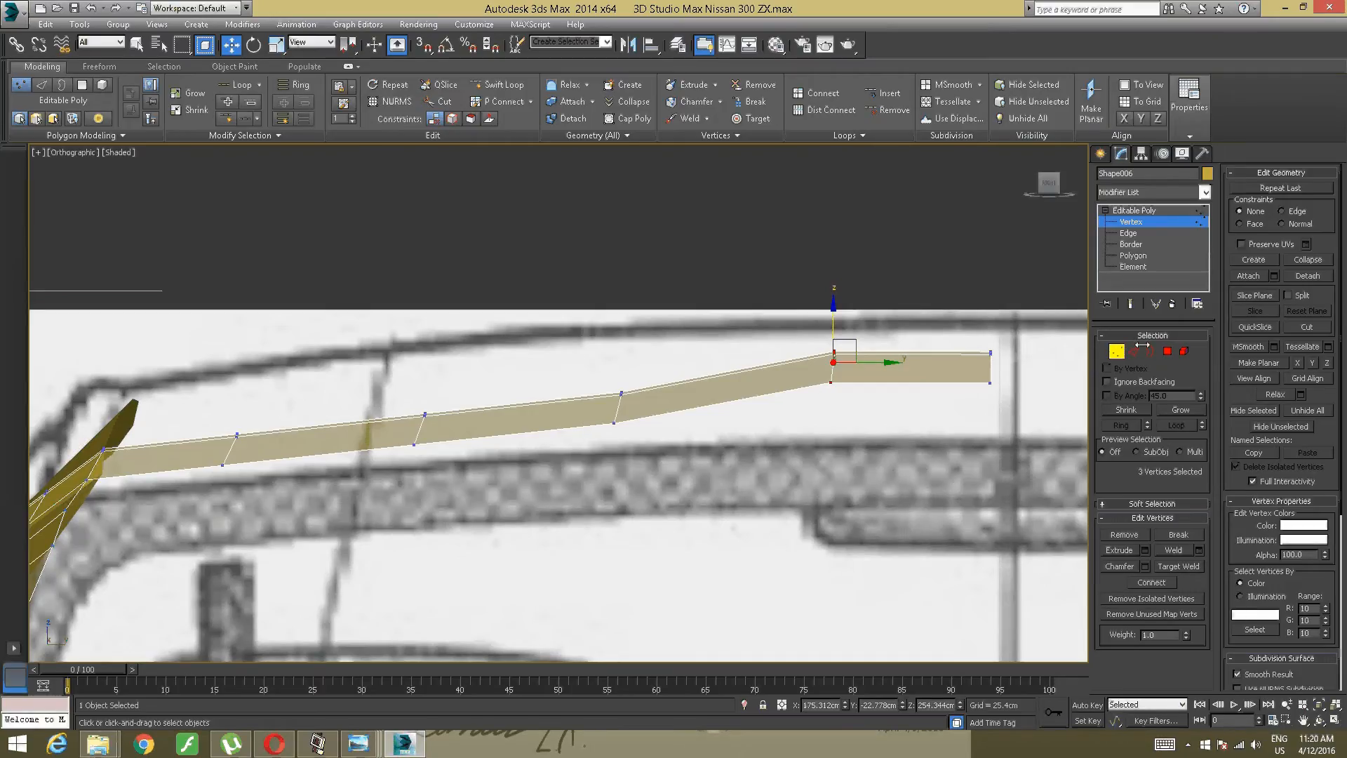
drag(1154, 348, 1221, 354)
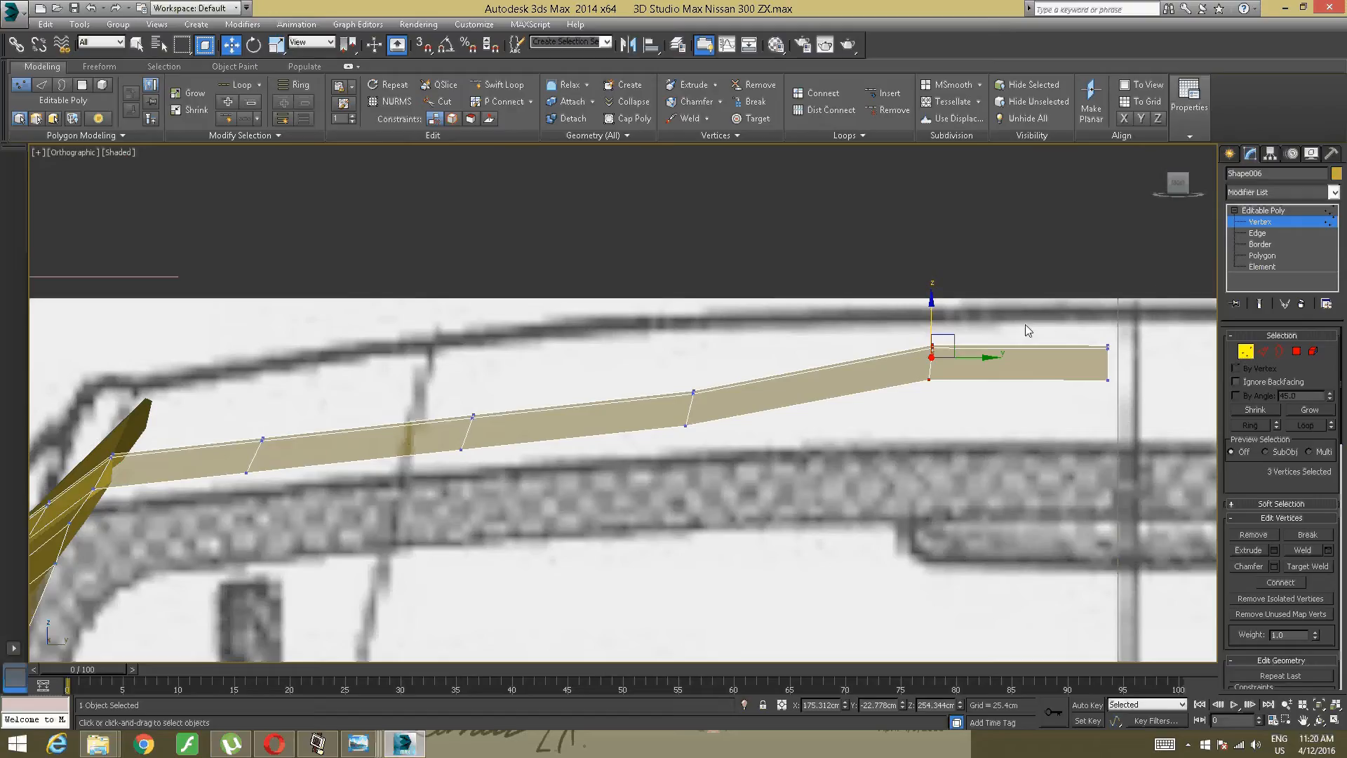
Step: Raise the vertices of the second loop from the centerline to about Z 253.12 cm to follow the blueprint's roof curve
ctrl+drag(1157, 291, 936, 425)
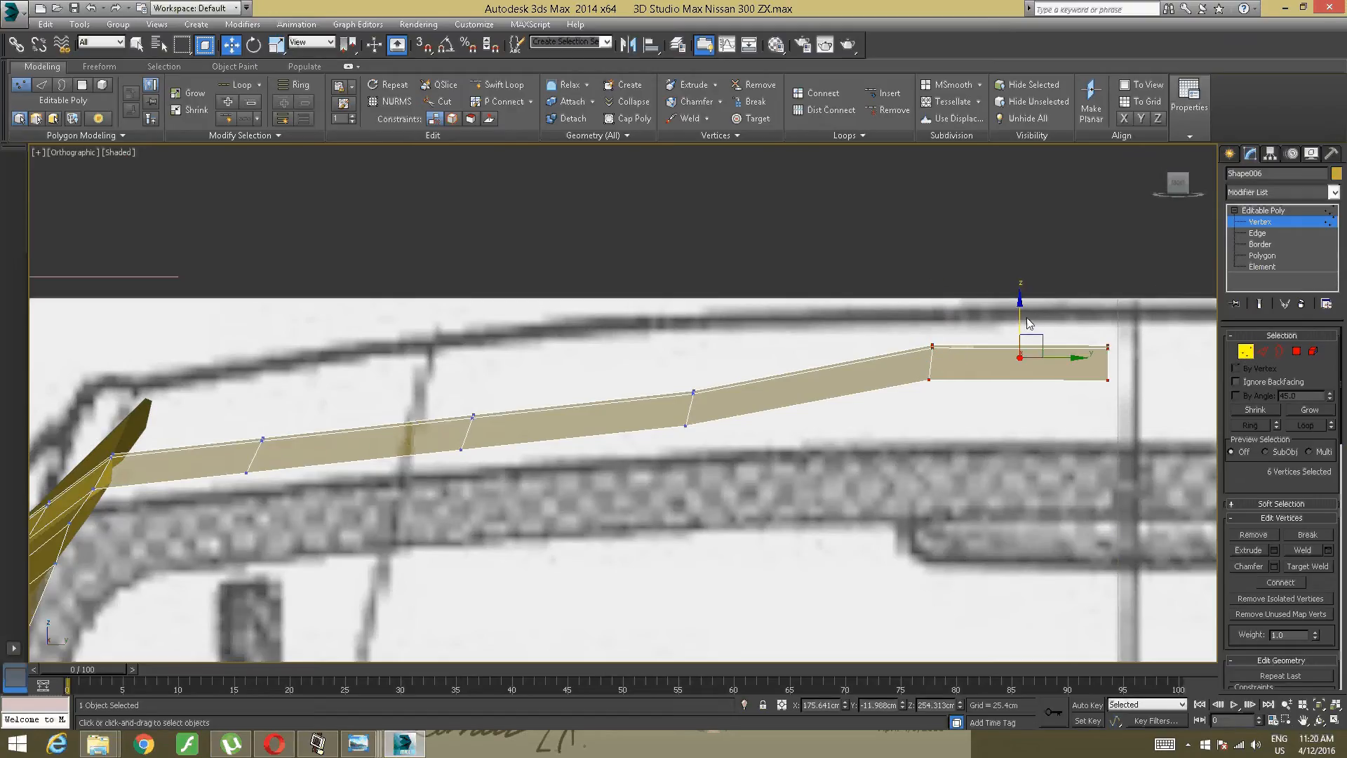
drag(1023, 320, 1025, 320)
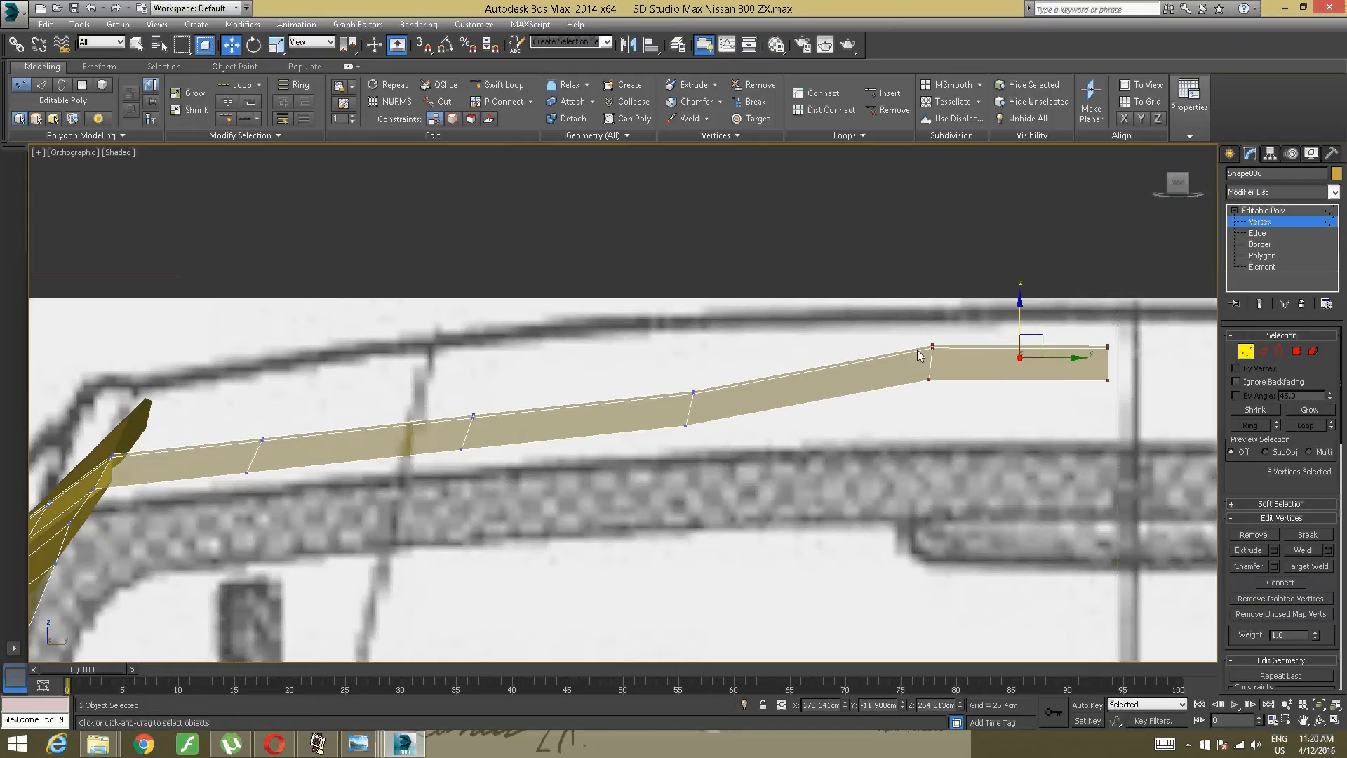
middle_drag(852, 350, 968, 339)
drag(969, 340, 785, 471)
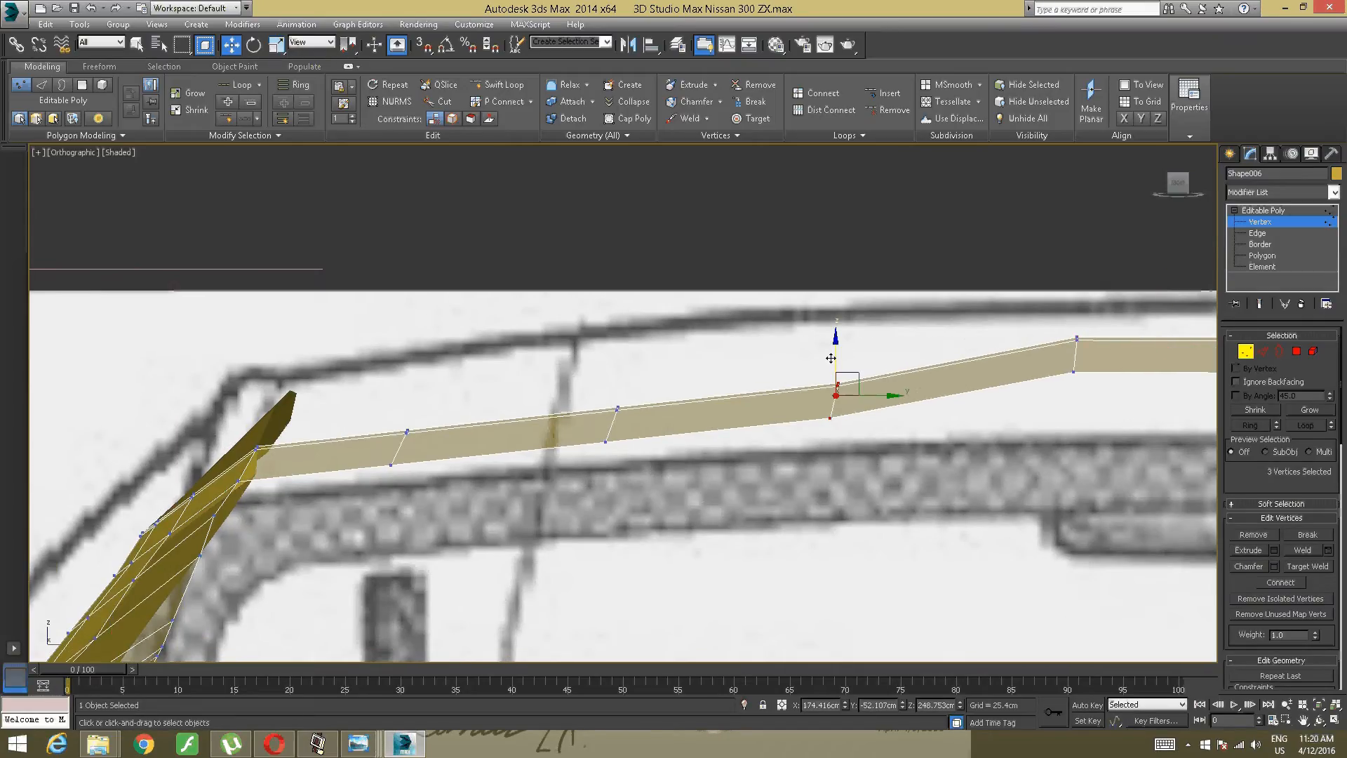
drag(831, 357, 830, 323)
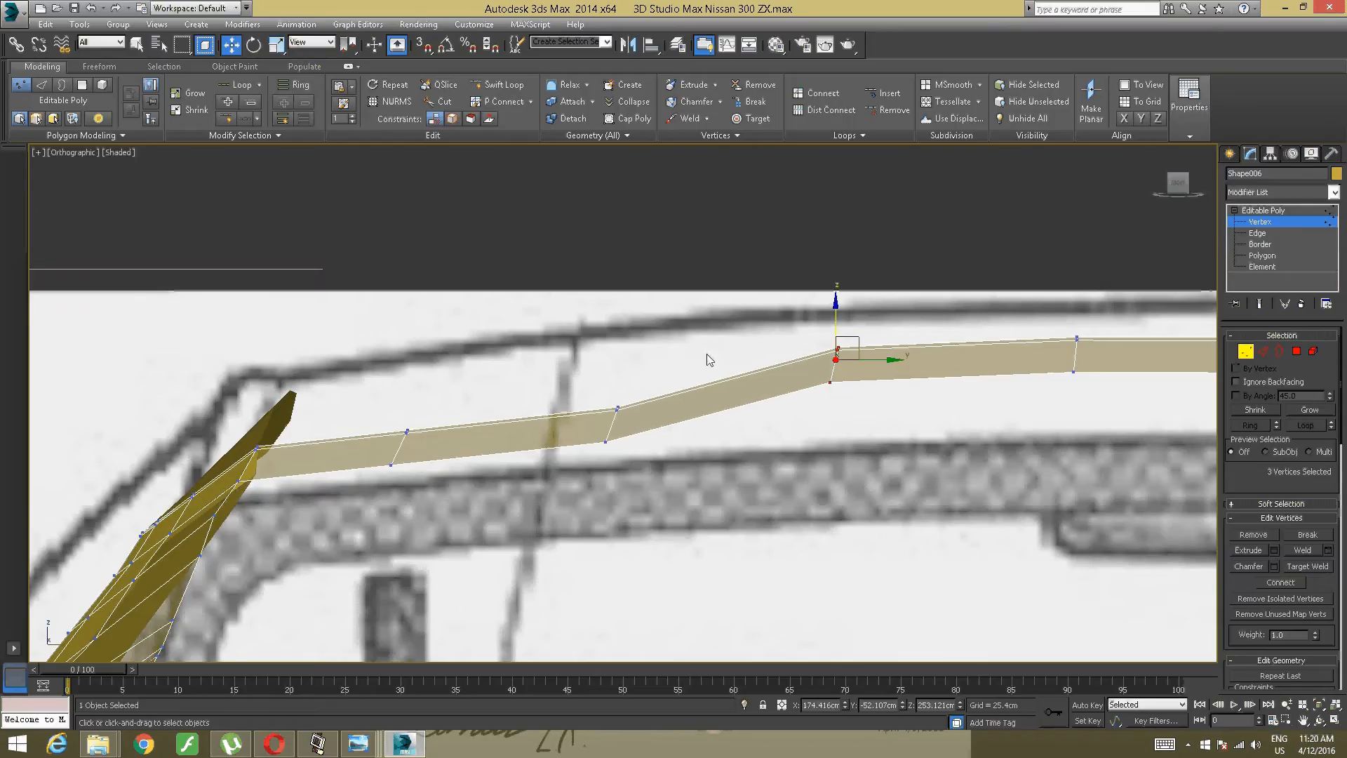
Step: Raise the vertices of the two loops nearest the side pillar along the roof curve, setting the inner one to about Z 250.35 cm
drag(686, 347, 542, 462)
drag(612, 370, 612, 339)
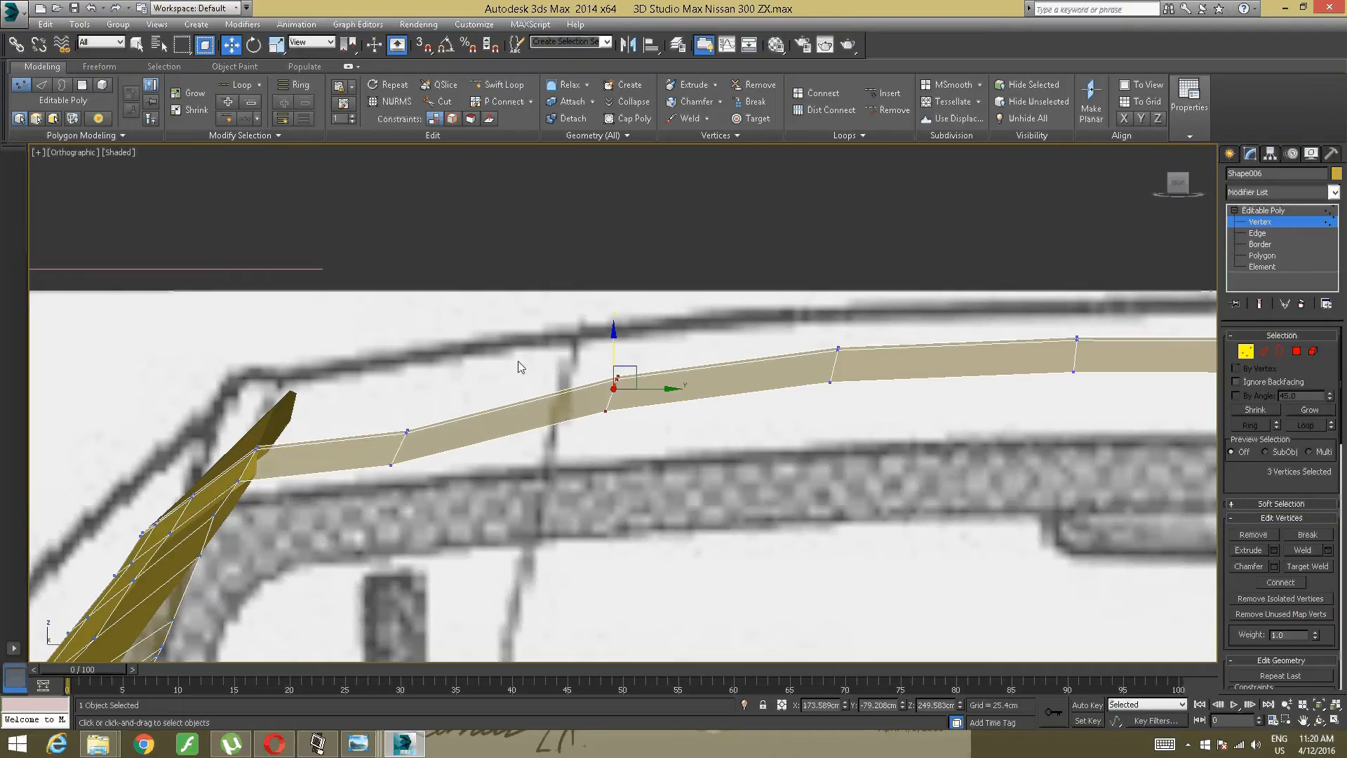
drag(503, 360, 378, 478)
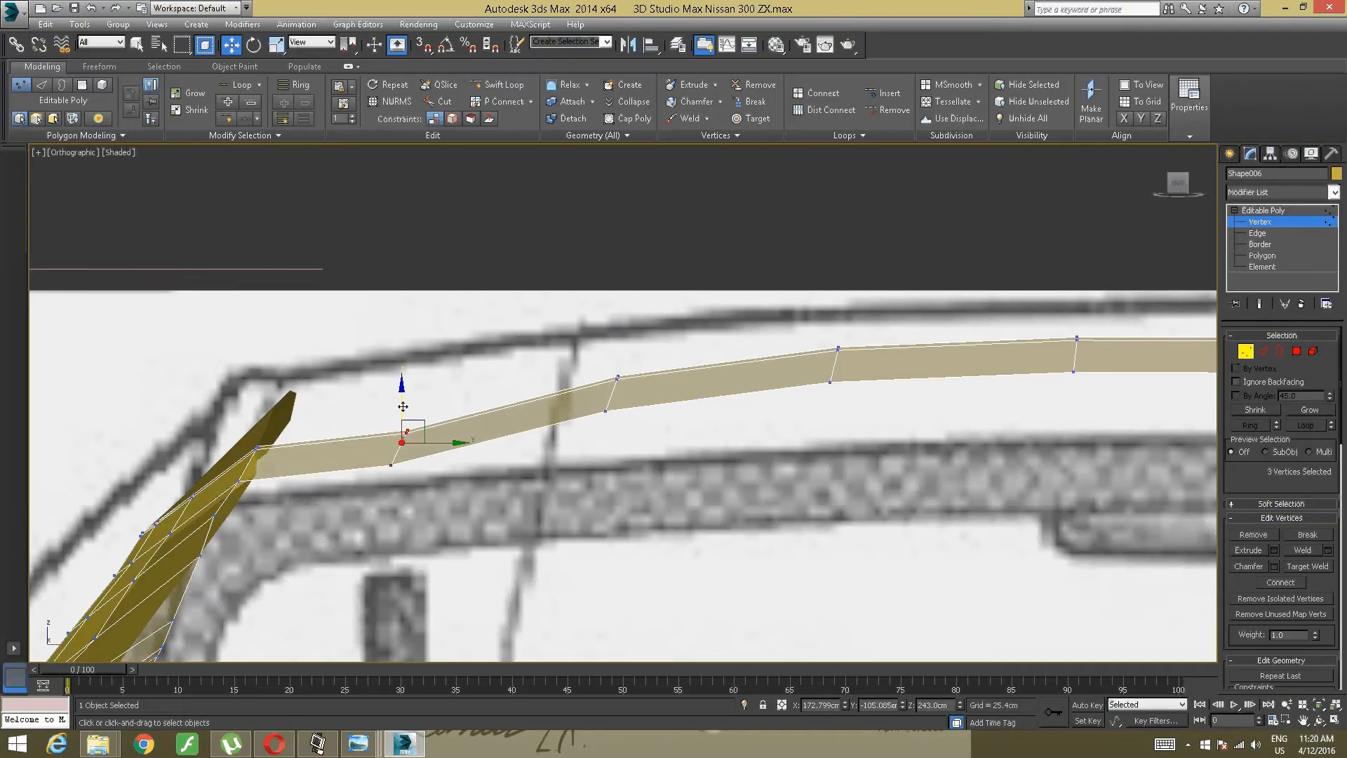
drag(400, 391, 399, 382)
drag(682, 334, 577, 447)
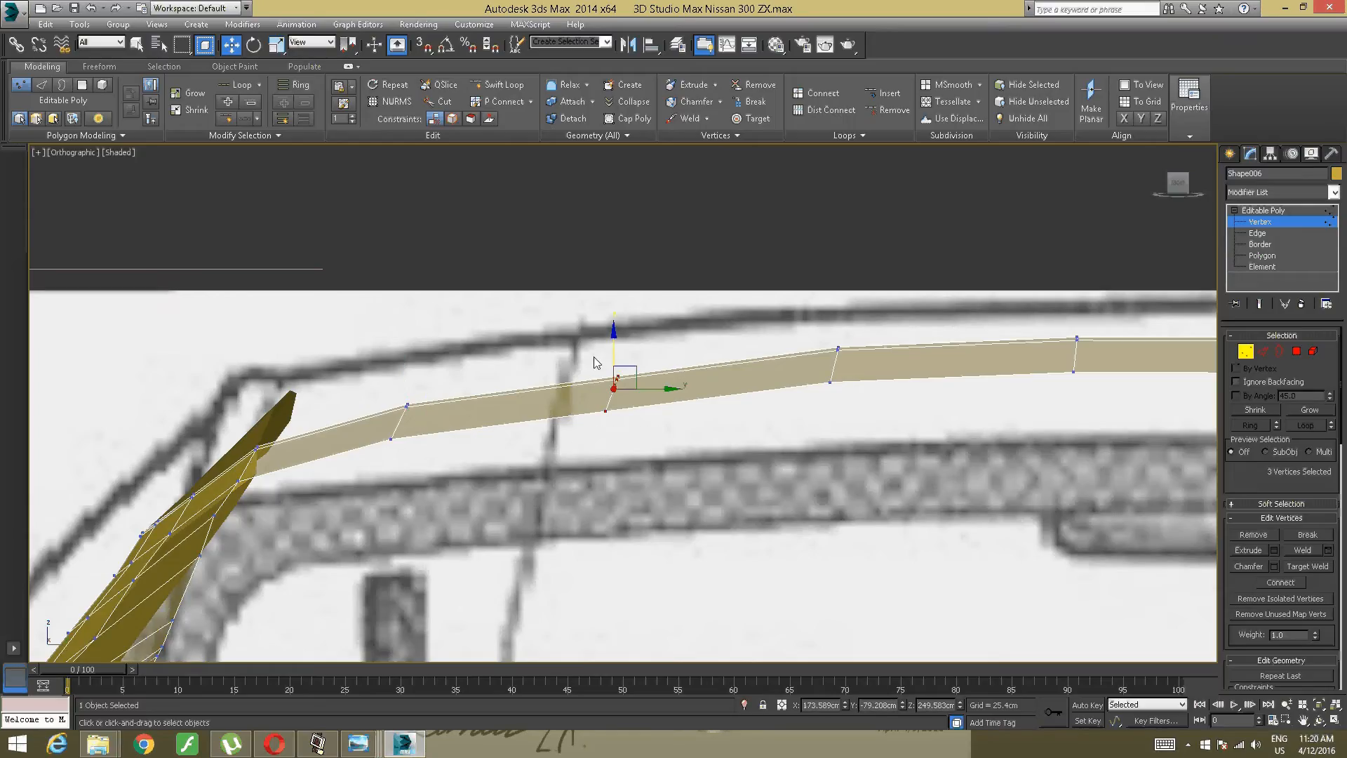
drag(615, 343, 616, 341)
Step: Switch to Windows Photo Viewer and examine the roof and hatch junction in the red rear-quarter photo and the open-hatch photo
scroll(615, 341, down, 5)
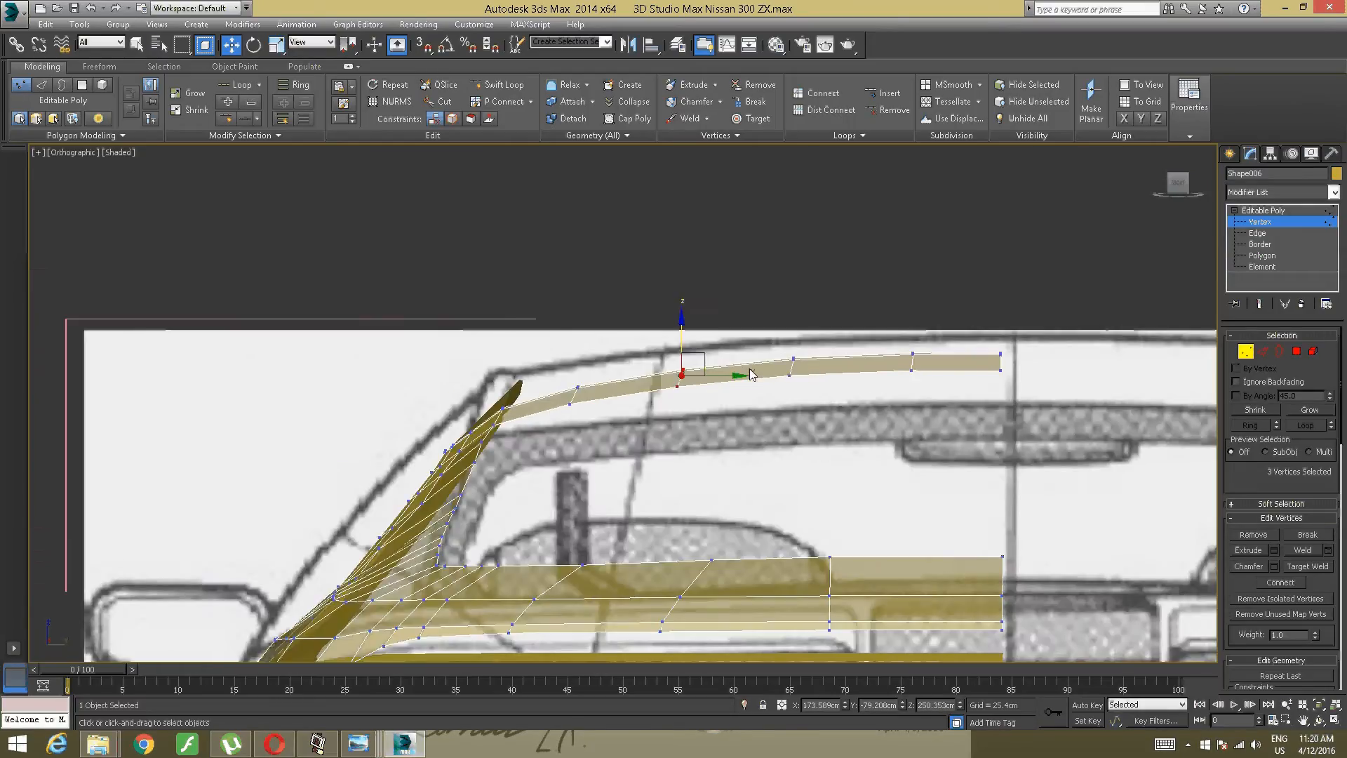
alt+middle_drag(615, 341, 604, 422)
alt+middle_drag(688, 463, 633, 426)
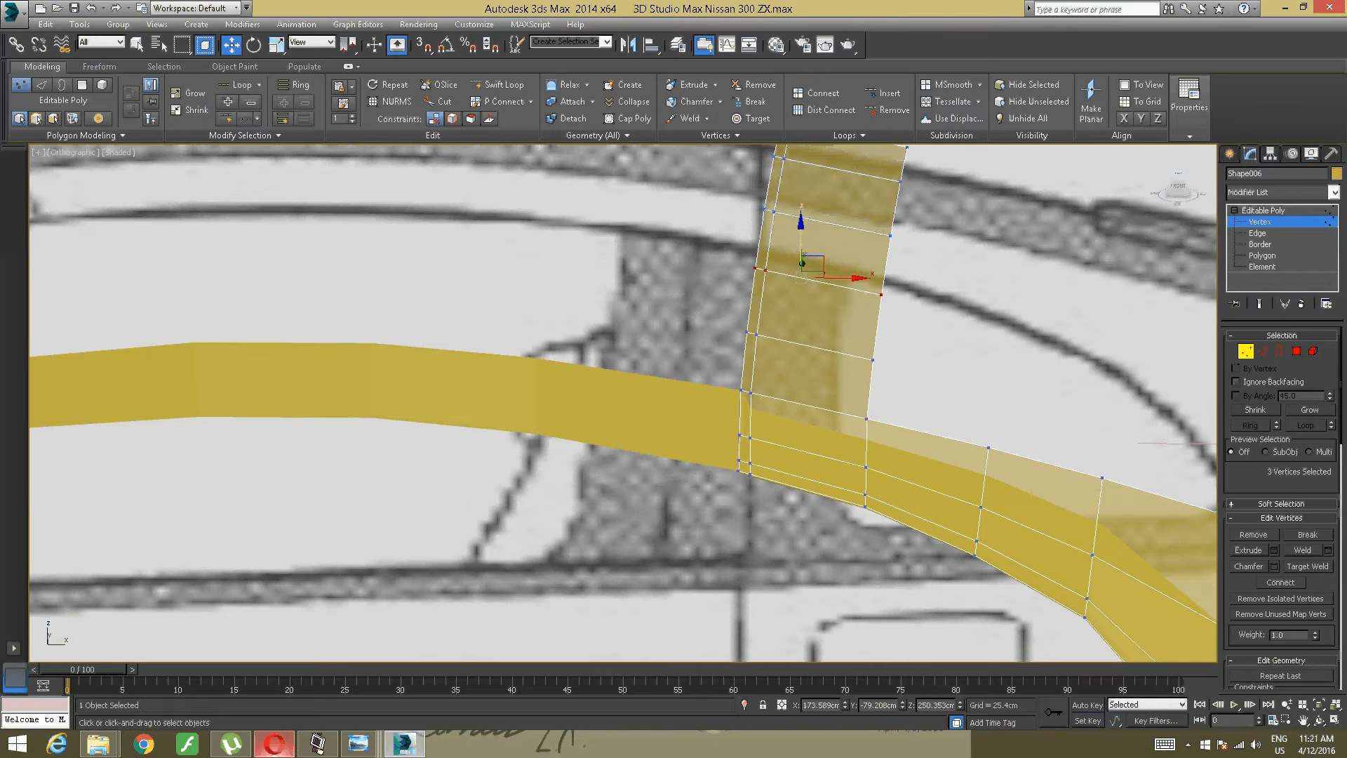
mouse_move(354, 745)
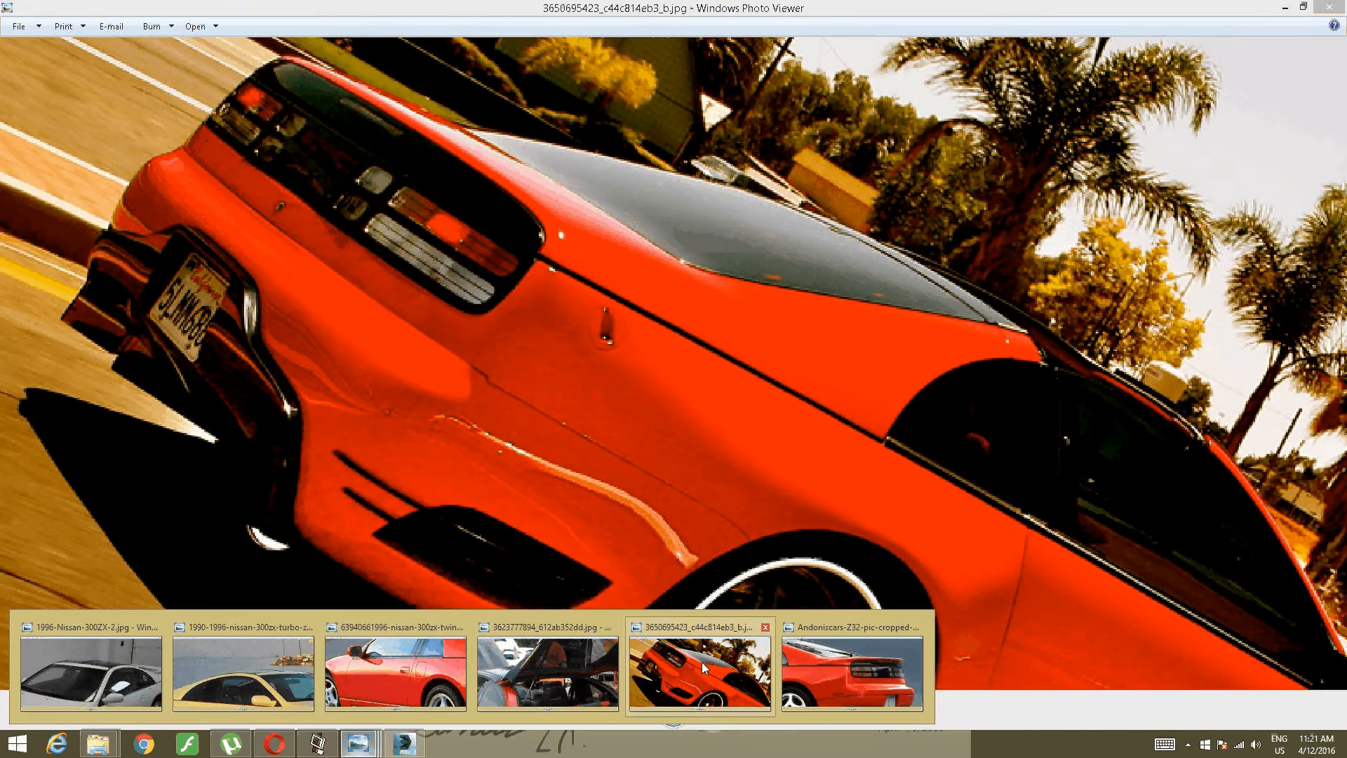
click(701, 663)
drag(1025, 393, 772, 486)
scroll(772, 486, up, 3)
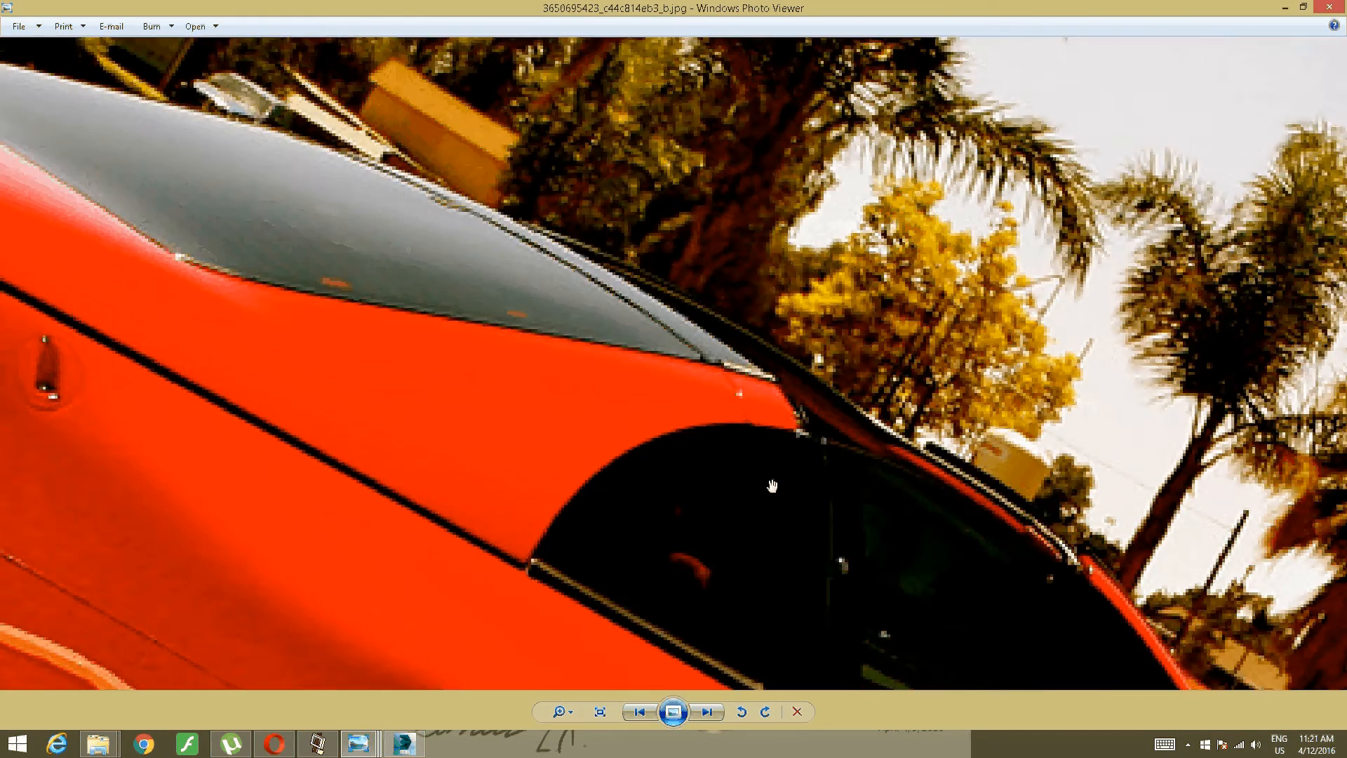
scroll(772, 485, down, 2)
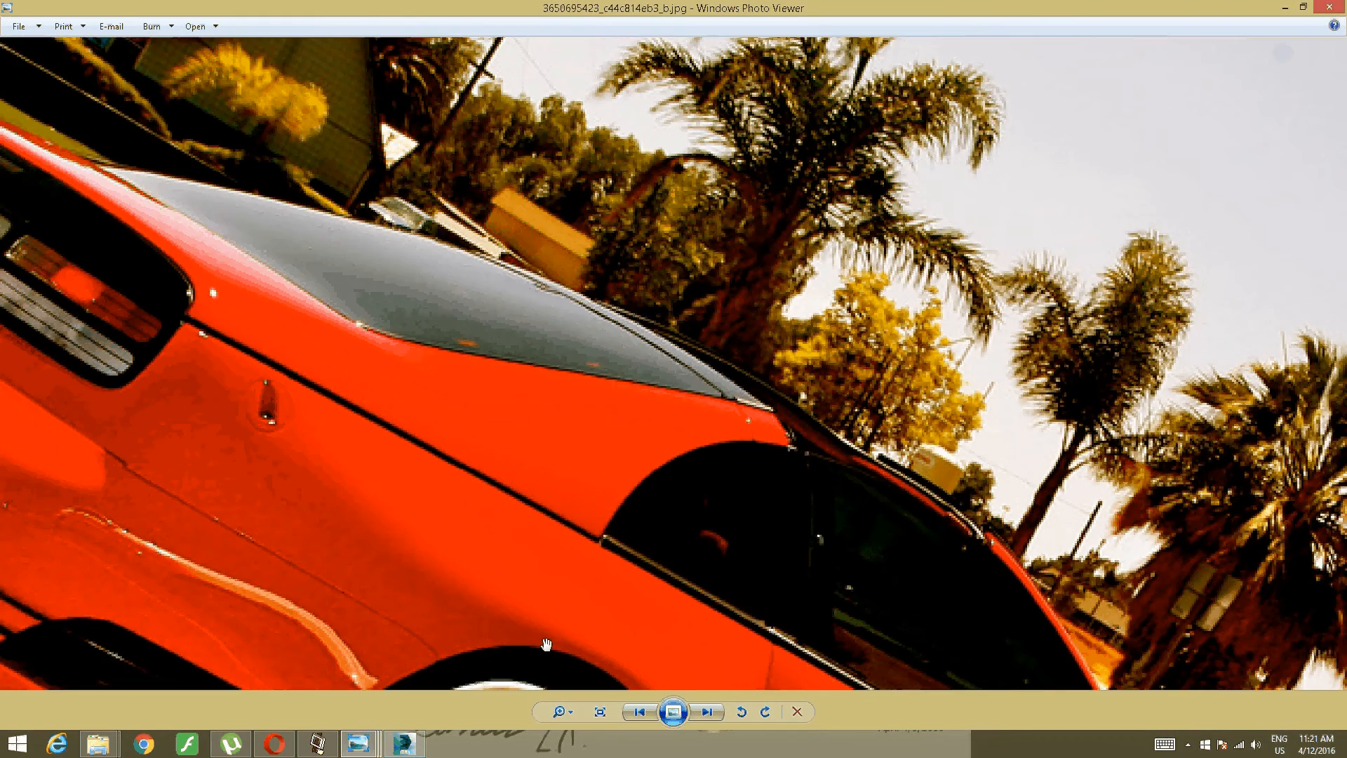
mouse_move(359, 744)
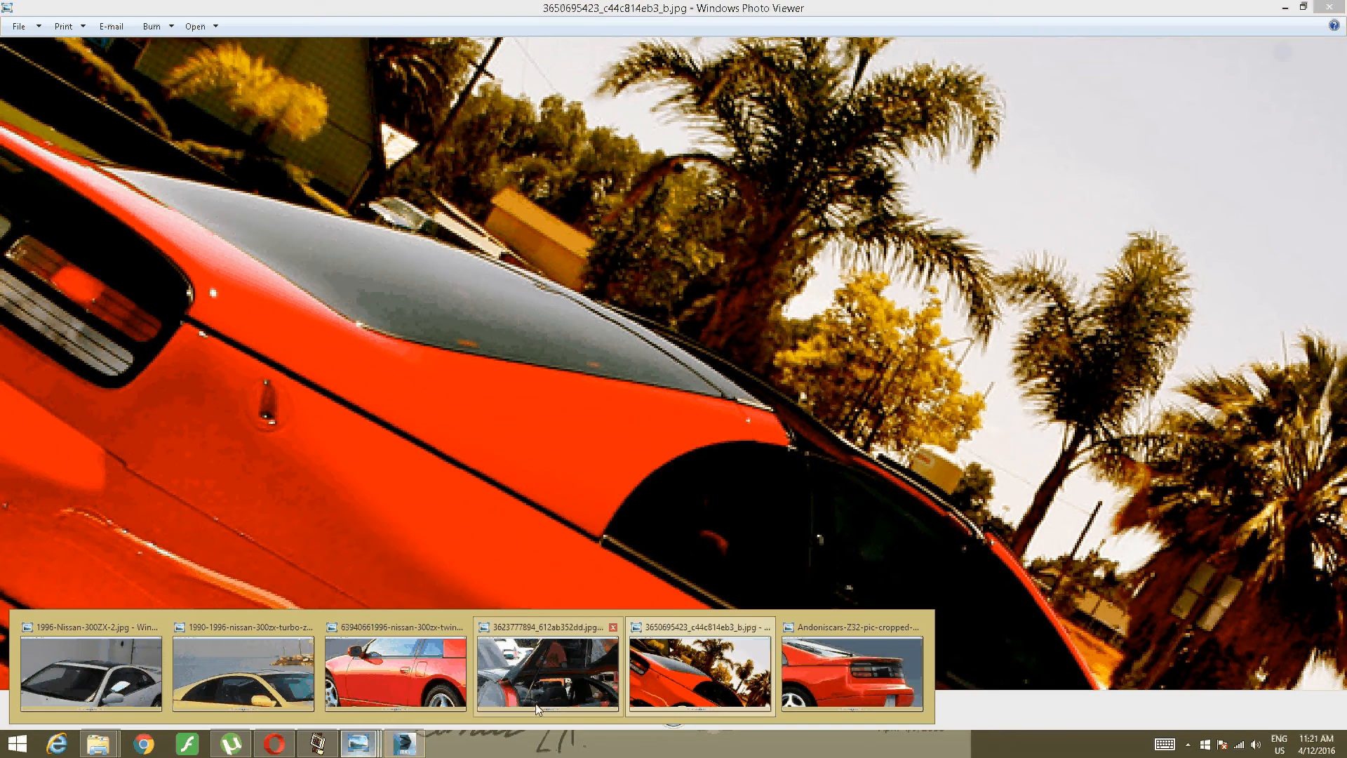
click(532, 691)
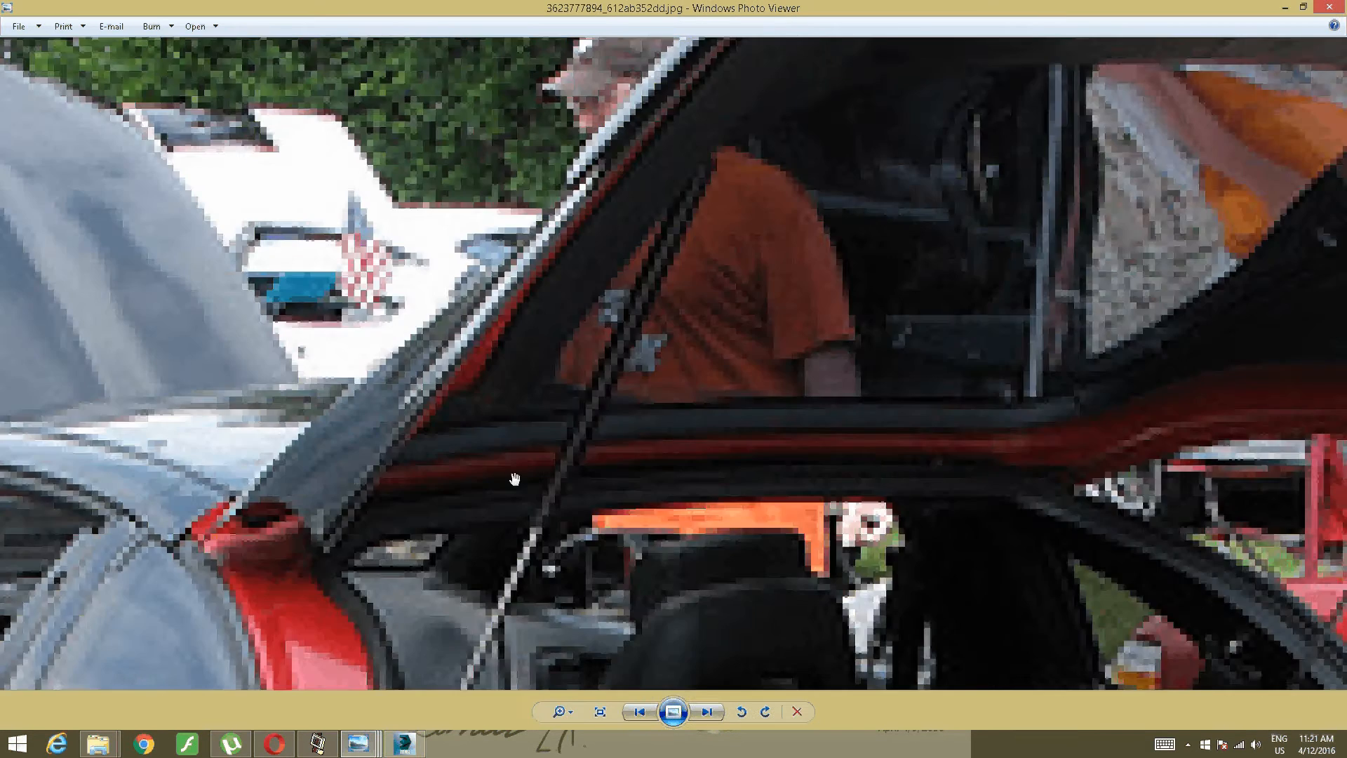
scroll(577, 440, up, 4)
scroll(523, 602, down, 5)
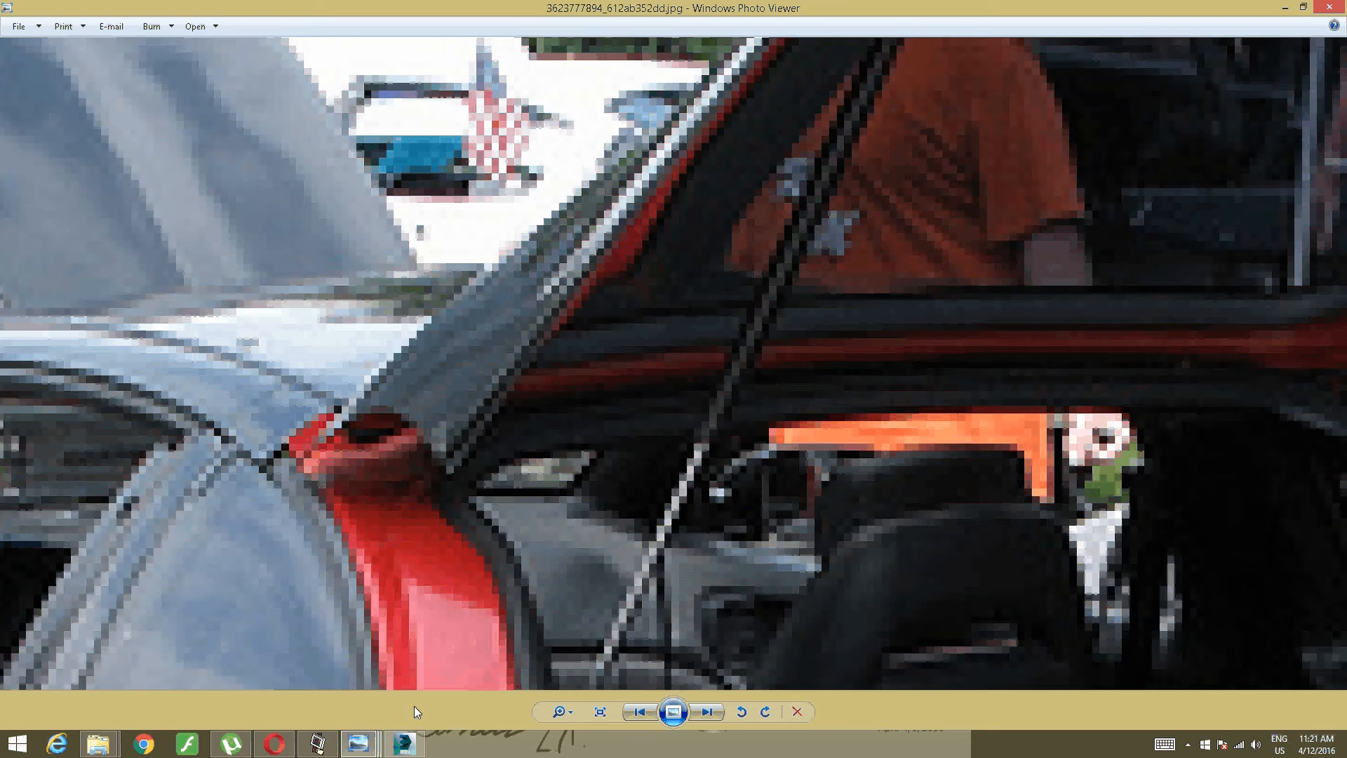
Step: Switch back to 3ds Max, leave vertex editing on the roof crossbar and select the adjoining body frame object Shape005
click(404, 744)
alt+middle_drag(814, 320, 517, 562)
scroll(491, 491, up, 3)
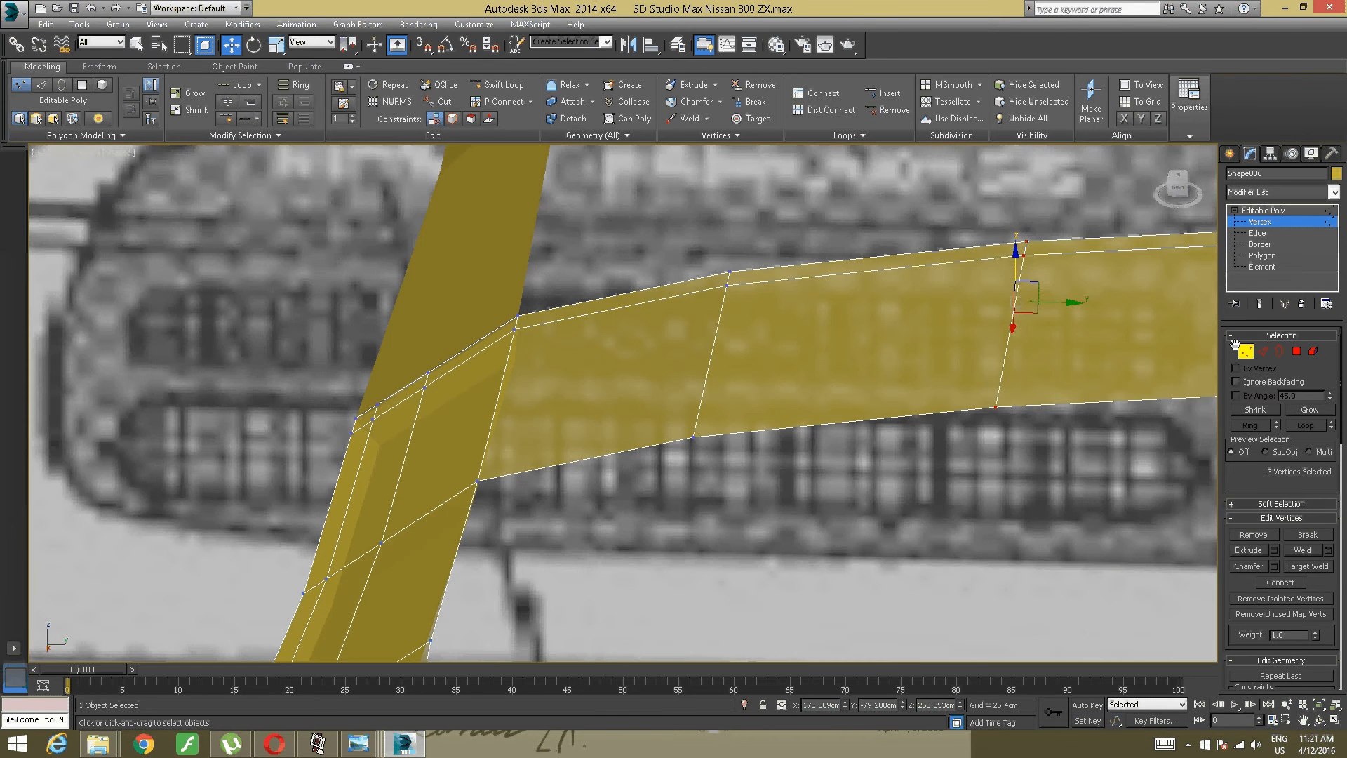
click(1261, 221)
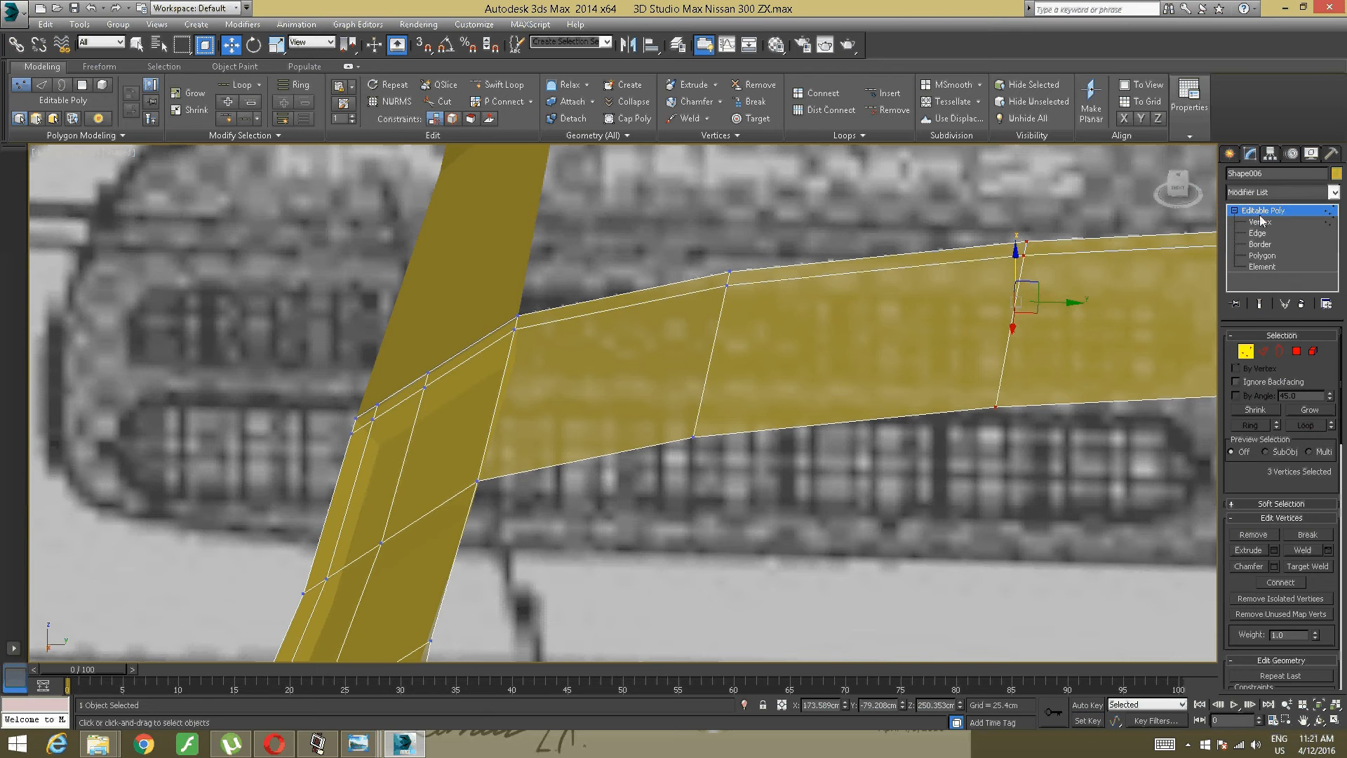
scroll(842, 352, down, 5)
alt+middle_drag(842, 352, 684, 351)
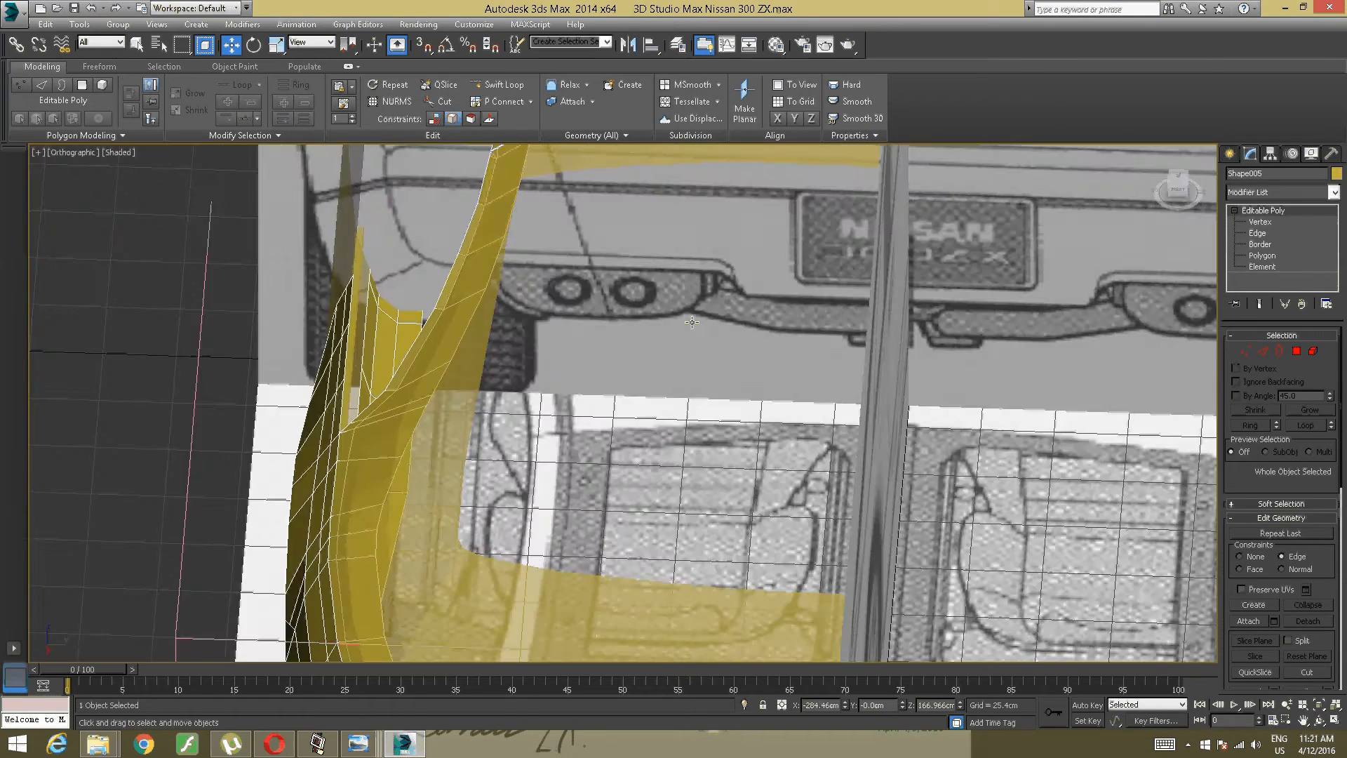
Step: In edge editing on Shape005, select the two inner side-frame edges where the roof crossbar meets the frame
alt+middle_drag(691, 322, 490, 617)
middle_drag(471, 468, 528, 354)
scroll(465, 519, up, 2)
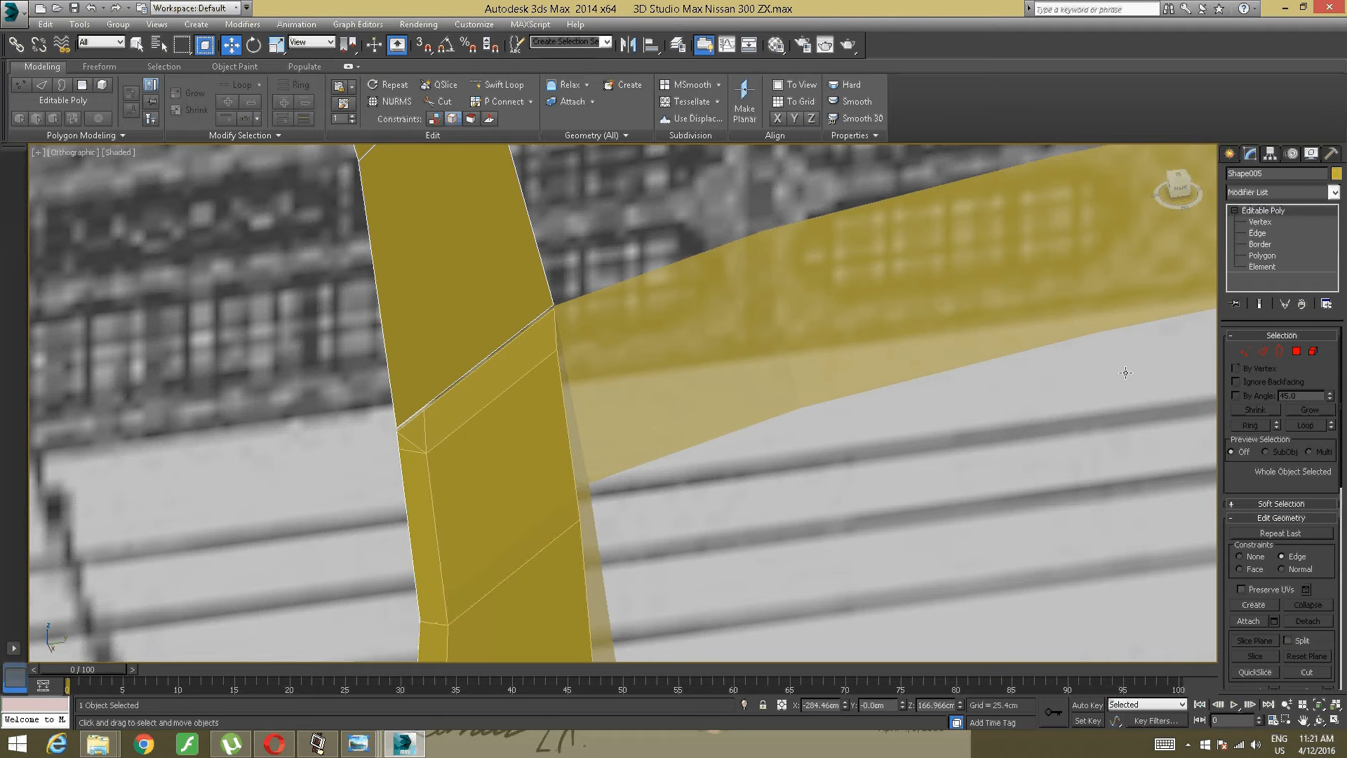
click(1262, 352)
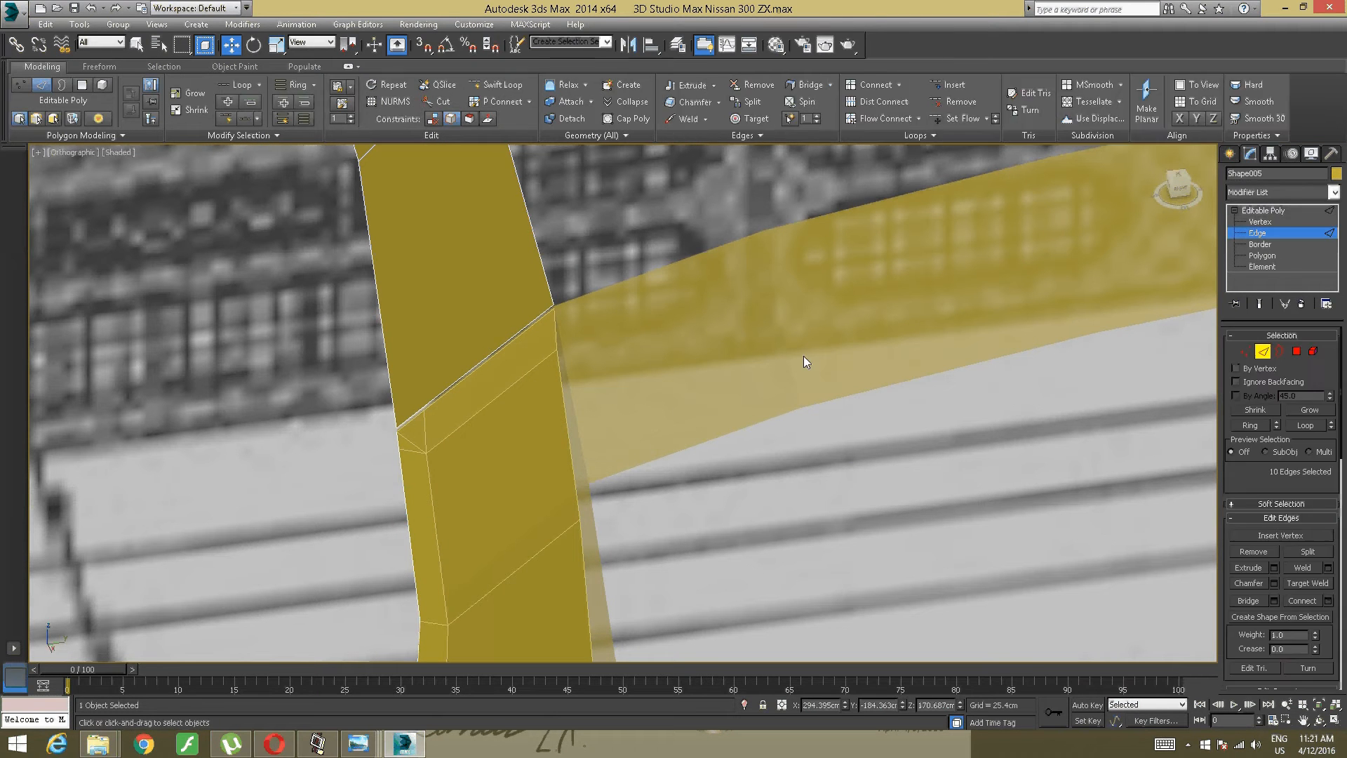
click(557, 335)
ctrl+click(568, 404)
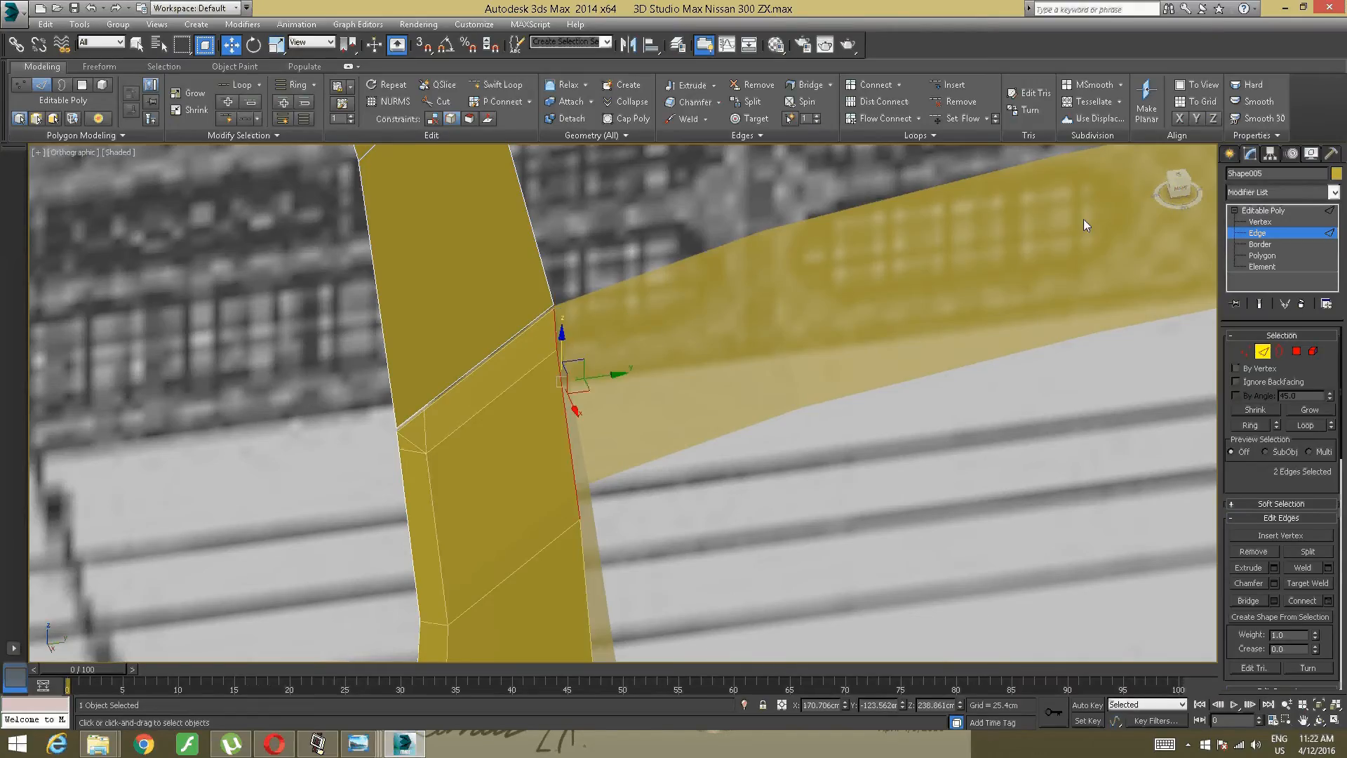
Step: Examine the crossbar's alignment with the blueprint from above, between the side frame and the car's centerline
click(1180, 187)
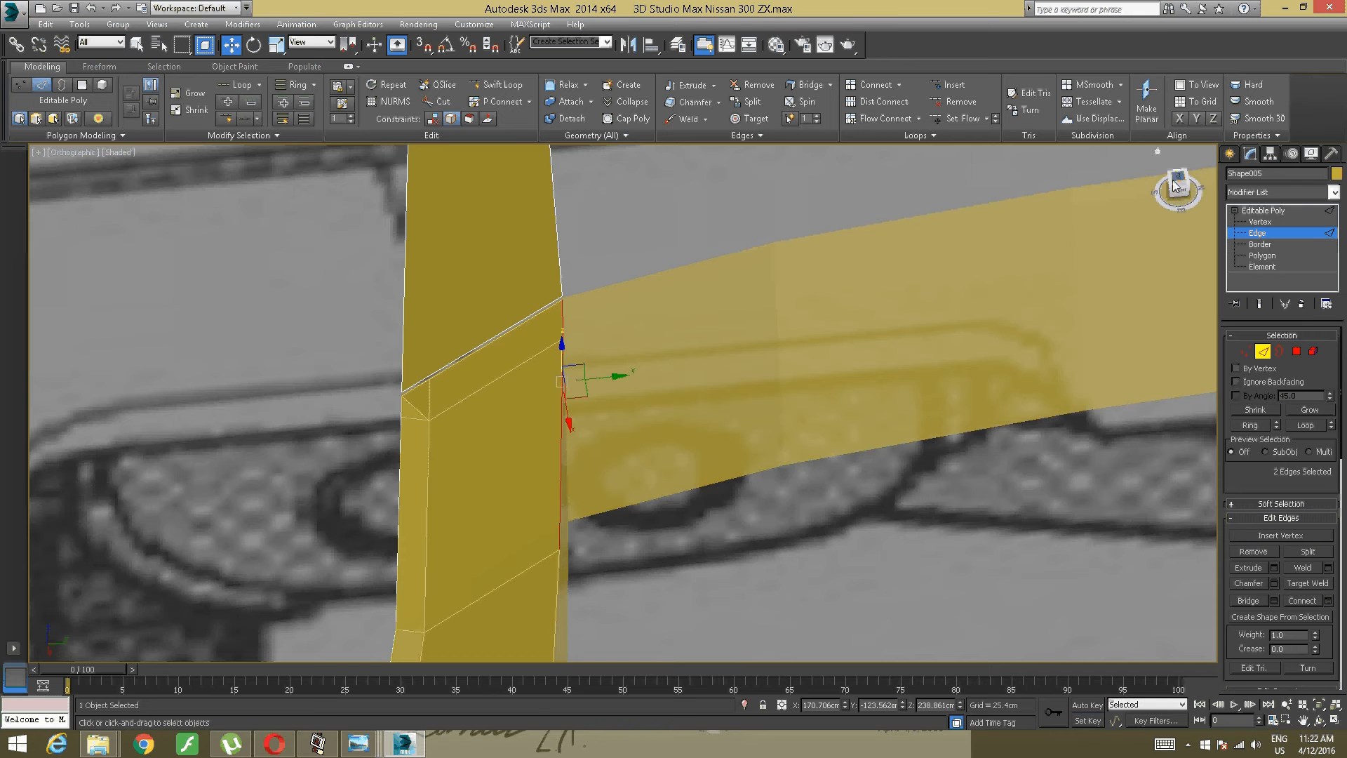
scroll(928, 394, down, 6)
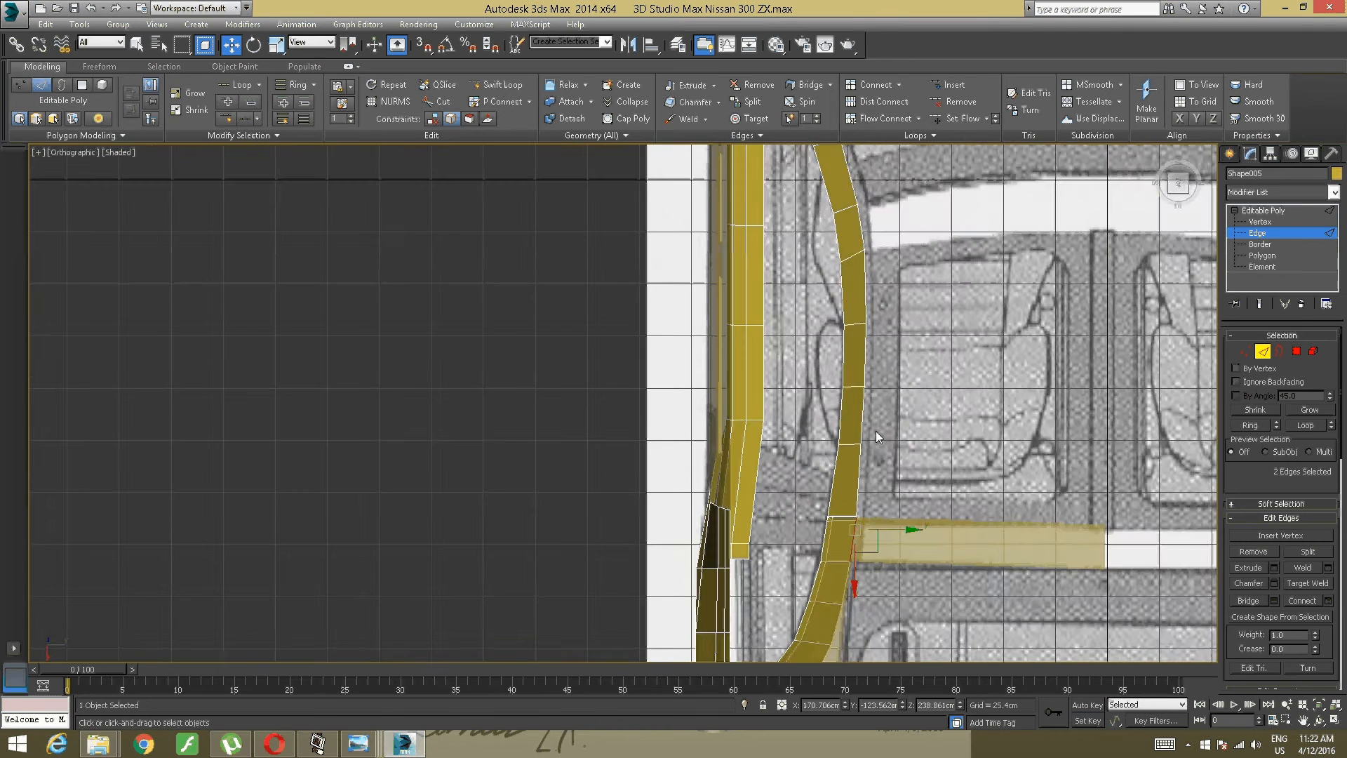
scroll(881, 483, up, 4)
scroll(593, 389, up, 3)
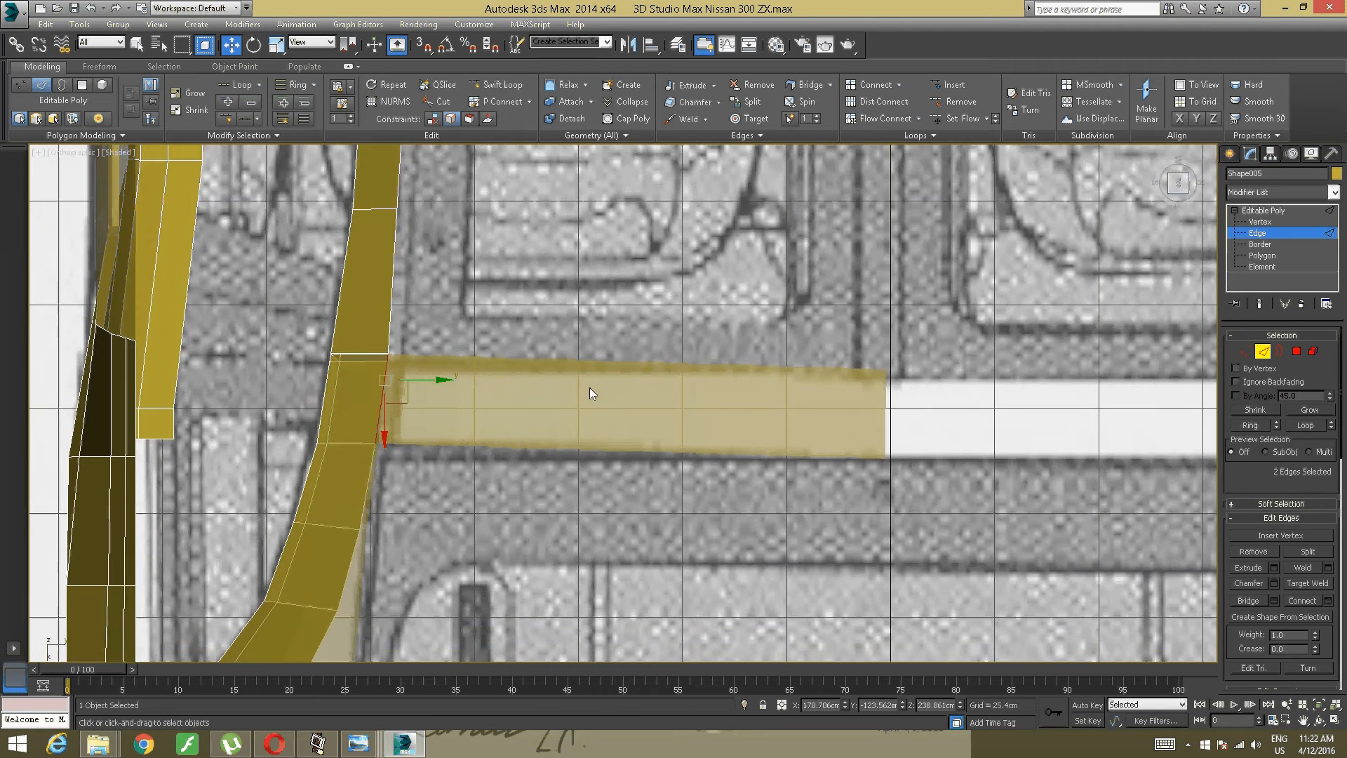
middle_drag(597, 388, 597, 399)
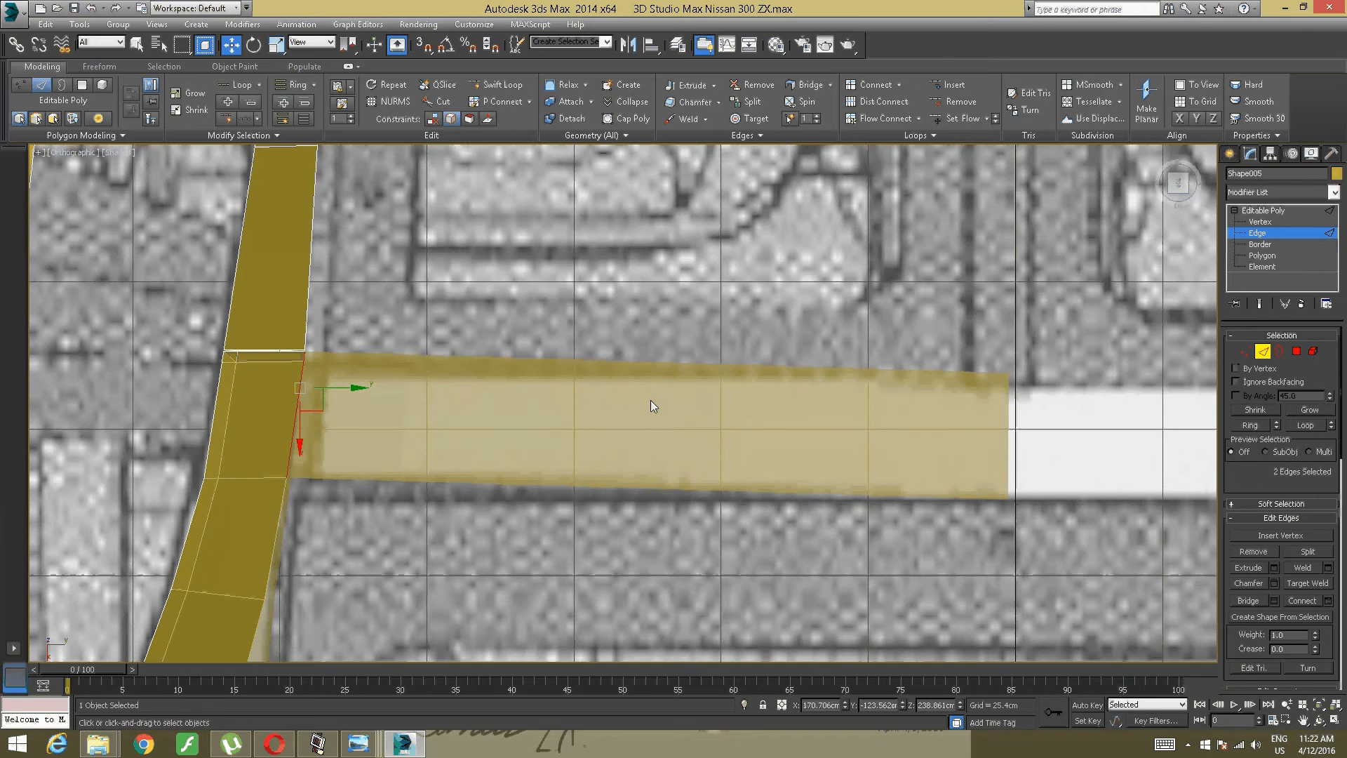
middle_drag(701, 397, 642, 401)
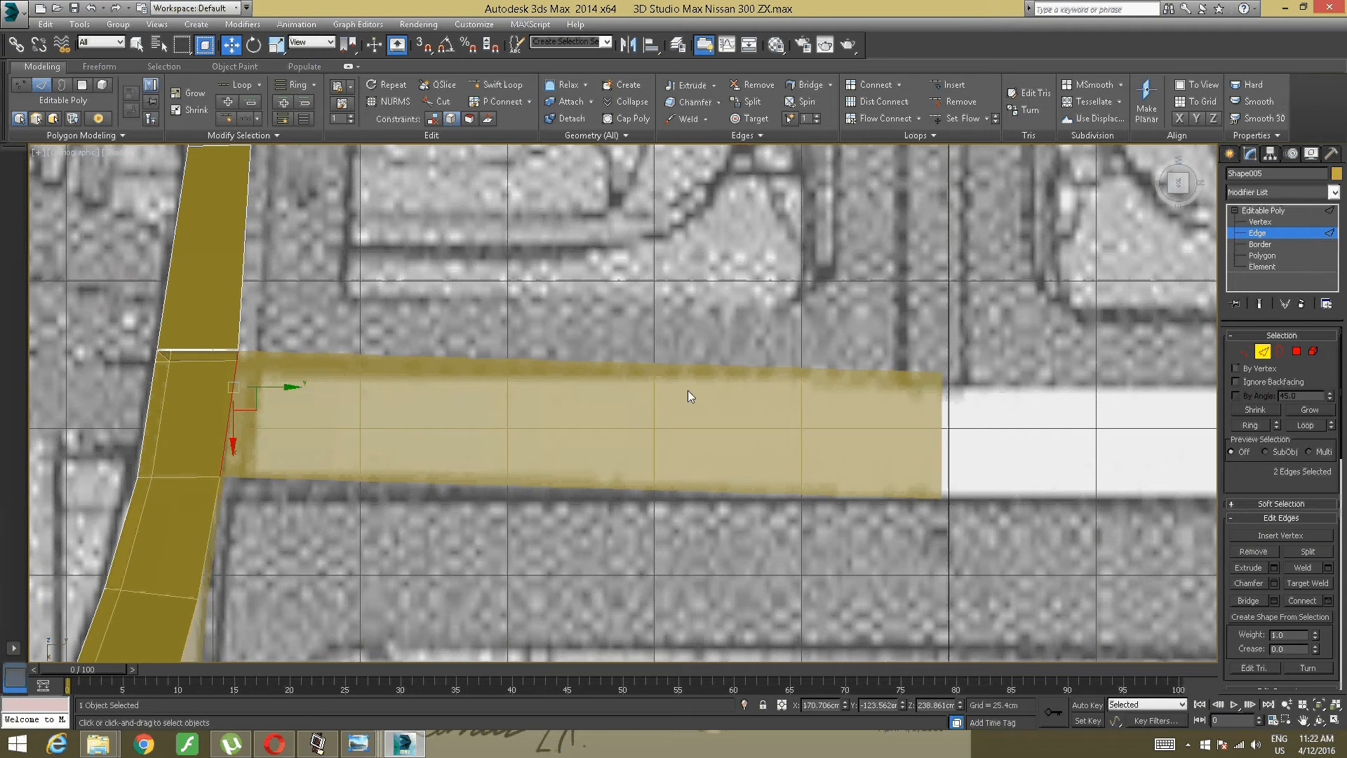
scroll(697, 390, down, 4)
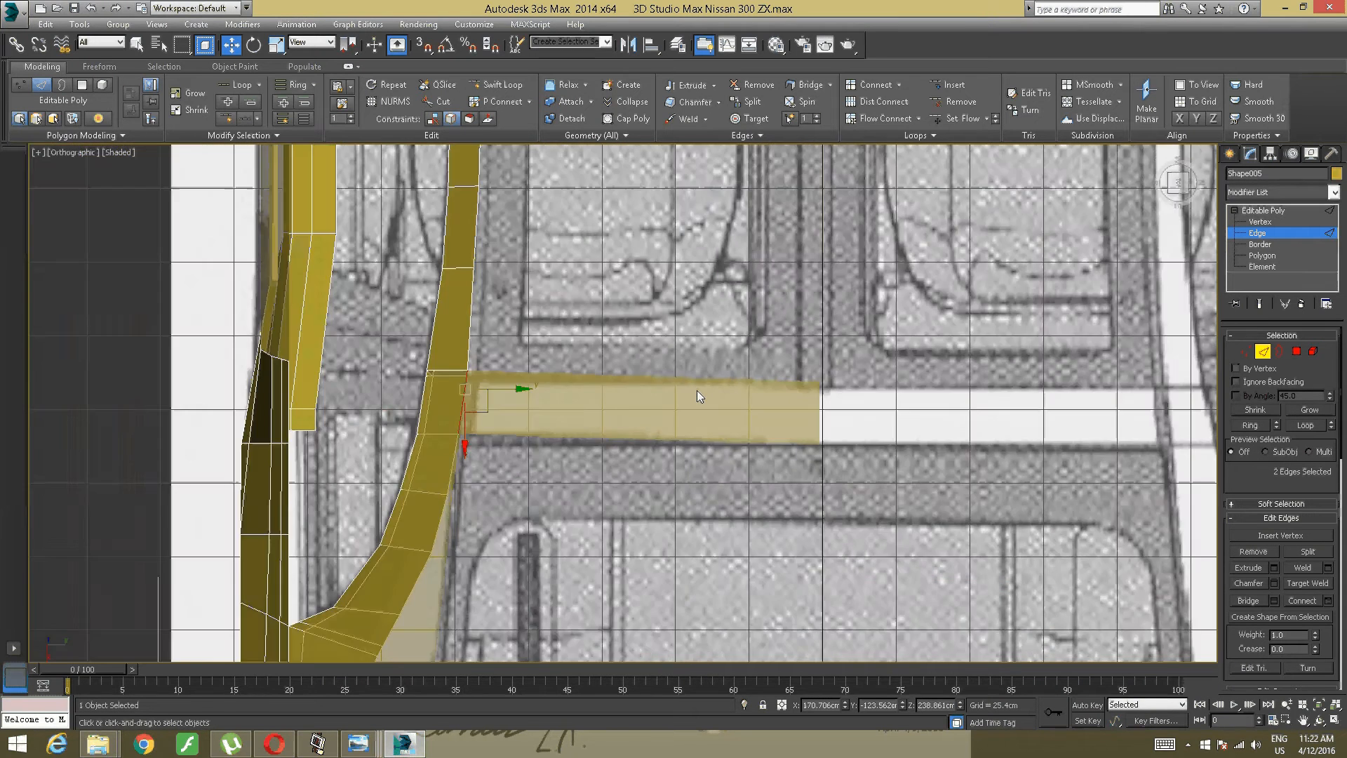
scroll(697, 390, down, 2)
scroll(697, 390, up, 5)
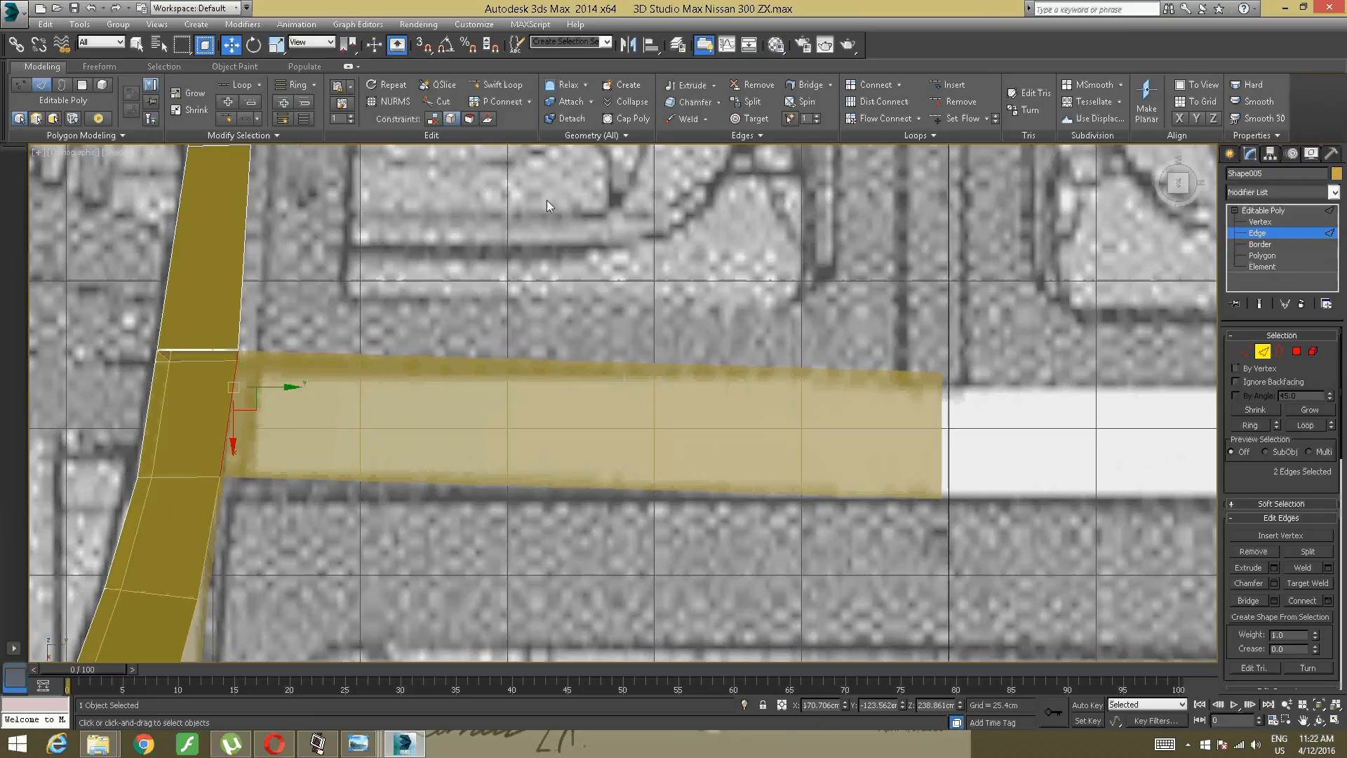
scroll(573, 256, down, 2)
Step: Leave edge editing on Shape005, select the roof crossbar Shape006 and activate vertex editing on it
click(1263, 210)
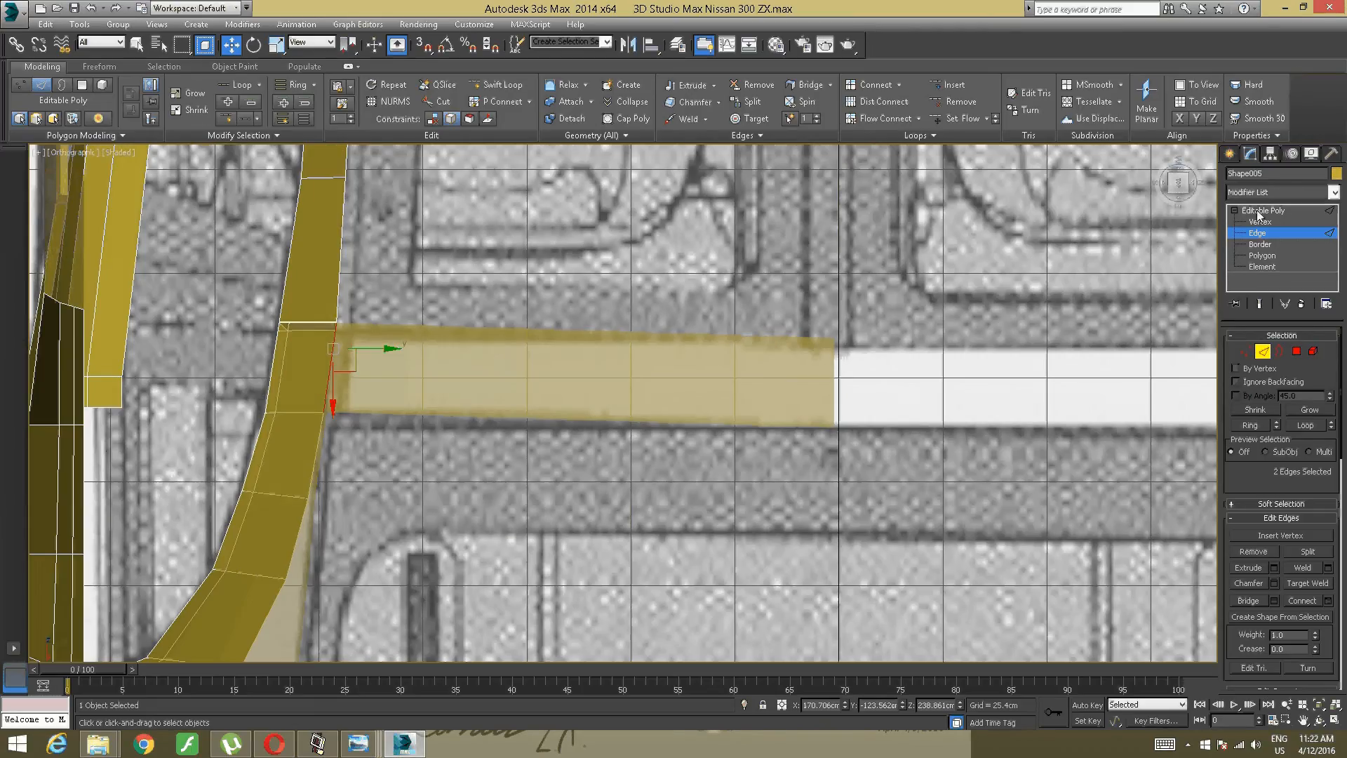
click(807, 349)
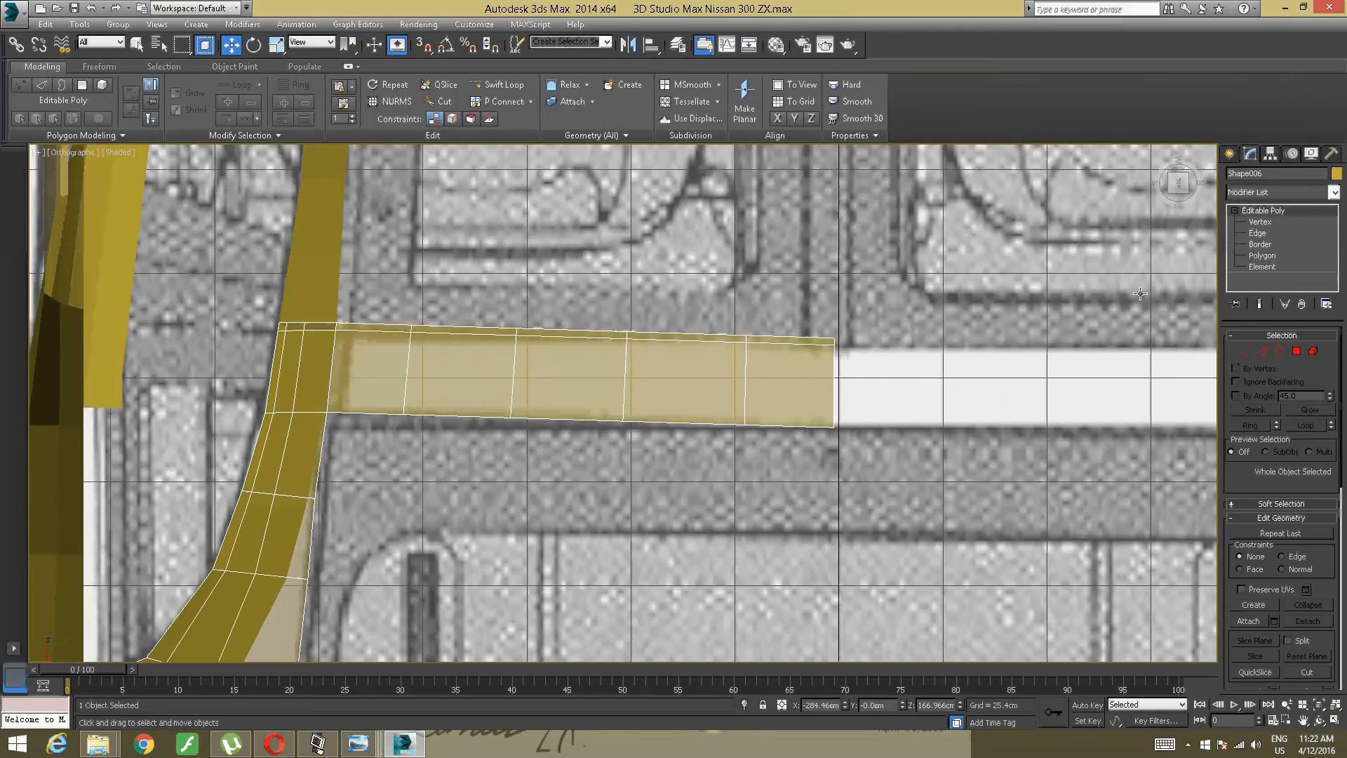
click(1243, 351)
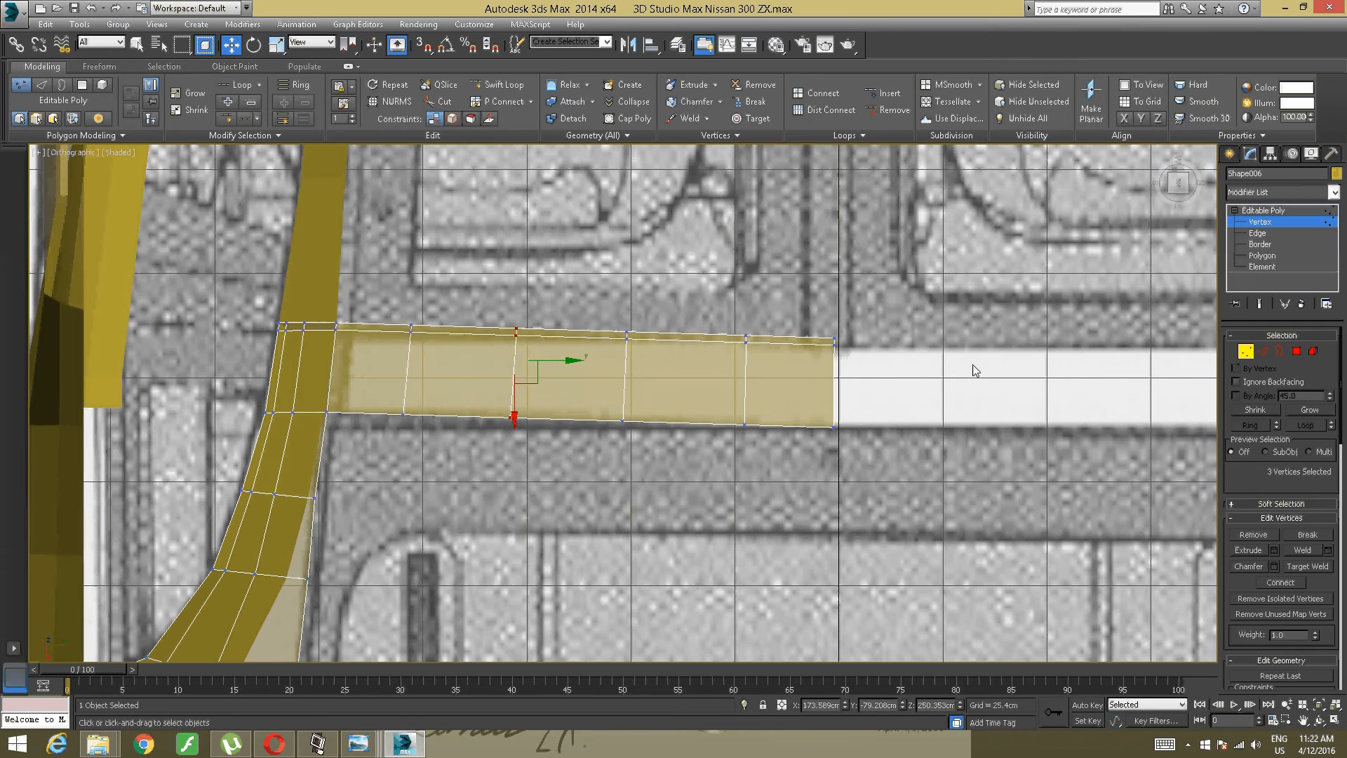
scroll(974, 370, up, 2)
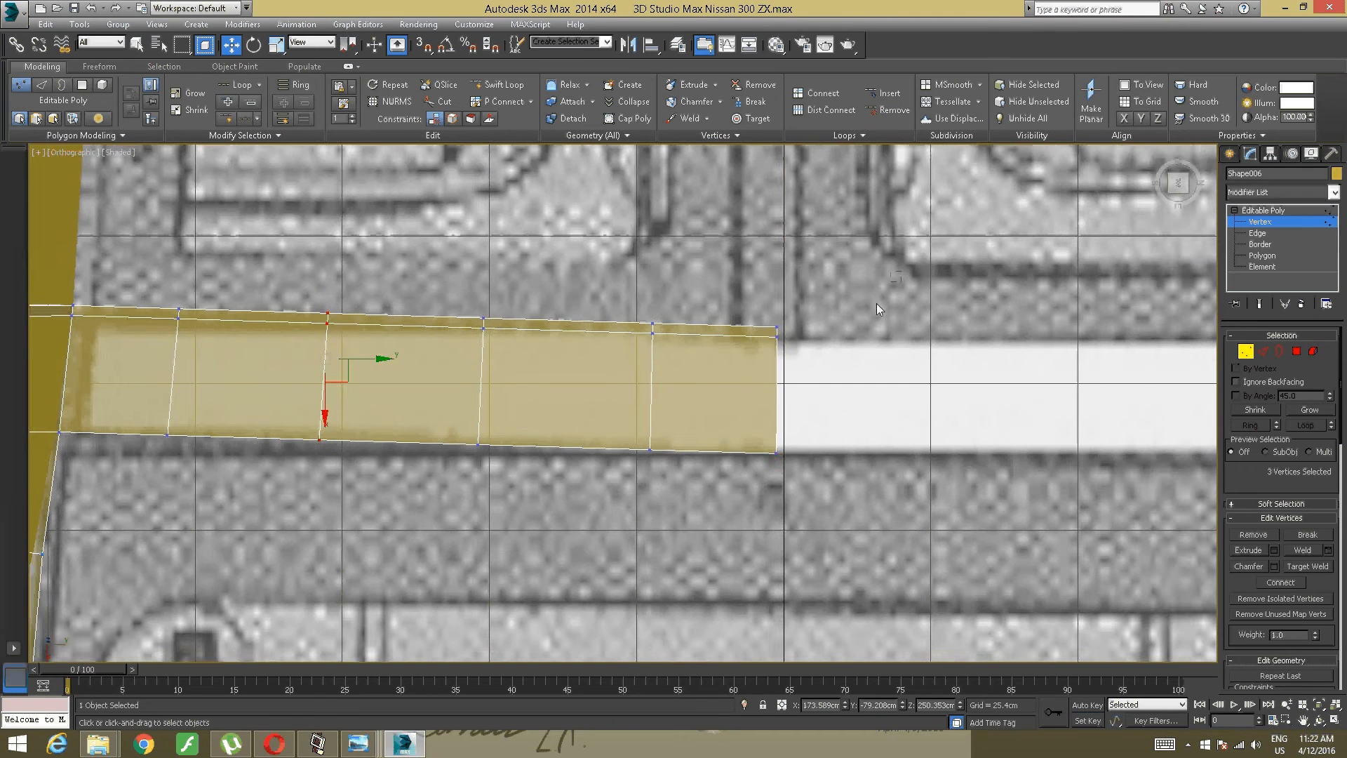
Step: Try to shift the three vertices at the crossbar's centerline end forward, and undo the move
drag(877, 303, 722, 536)
middle_drag(709, 457, 779, 469)
drag(769, 242, 715, 373)
drag(693, 424, 694, 424)
drag(902, 261, 794, 496)
drag(840, 443, 855, 419)
key(ctrl+z)
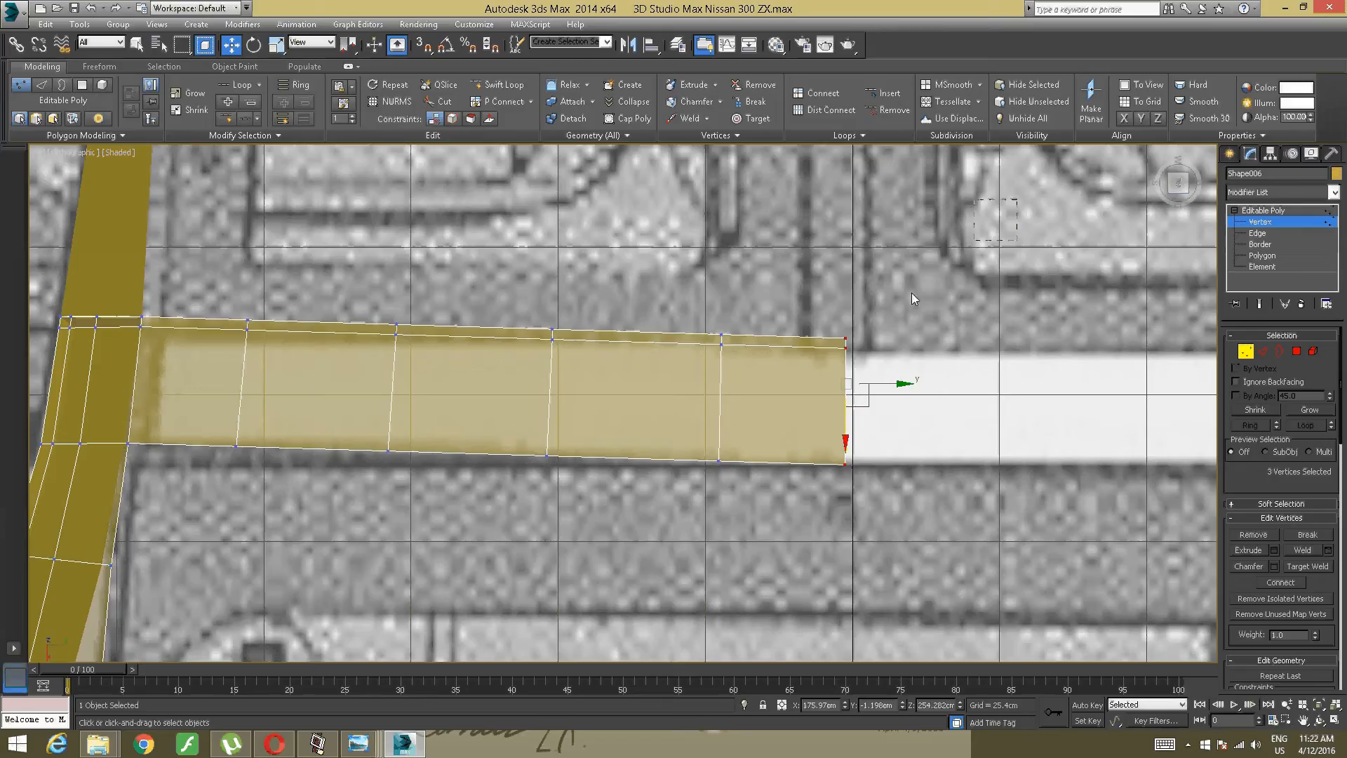
Step: Shift the crossbar's five vertex loops nearest the centerline forward to about X 173.69 cm, and the inner four slightly further to straighten the bar
drag(427, 522, 200, 570)
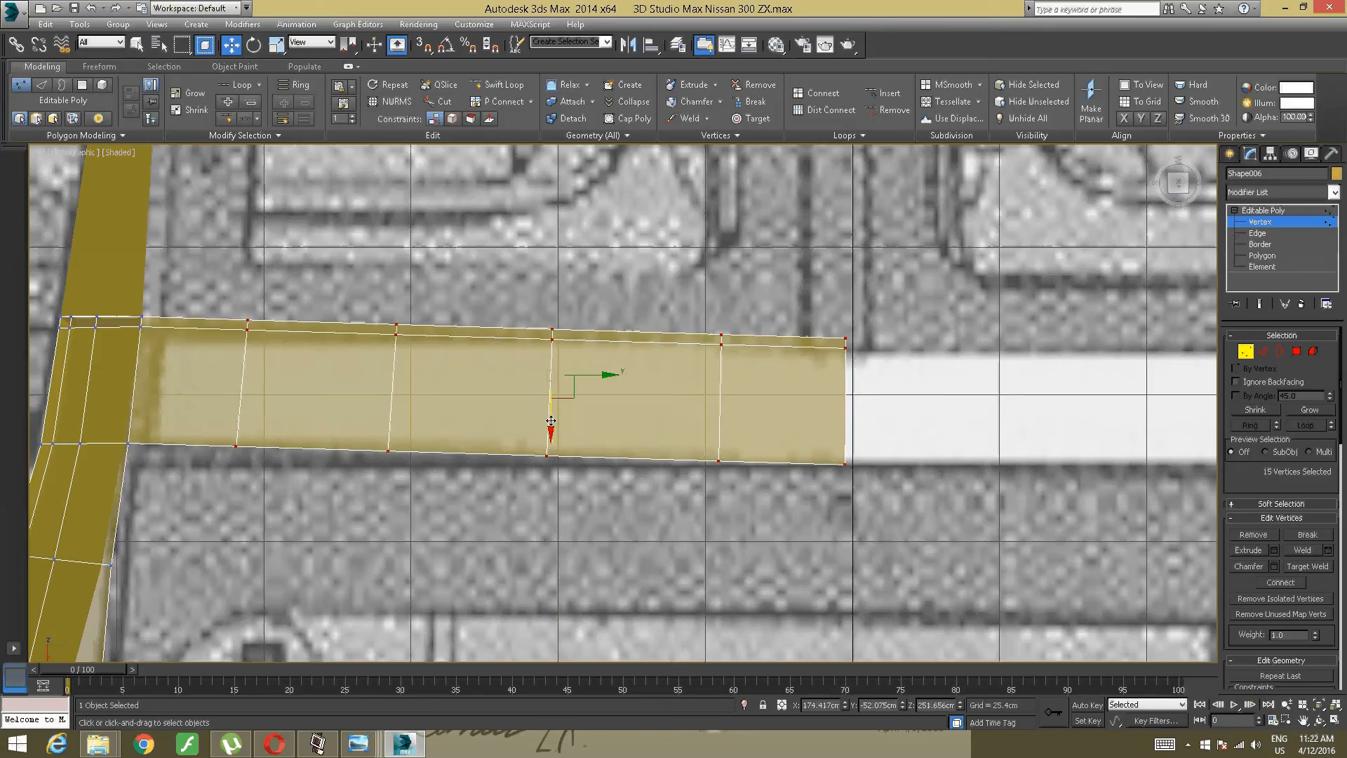
drag(551, 421, 549, 416)
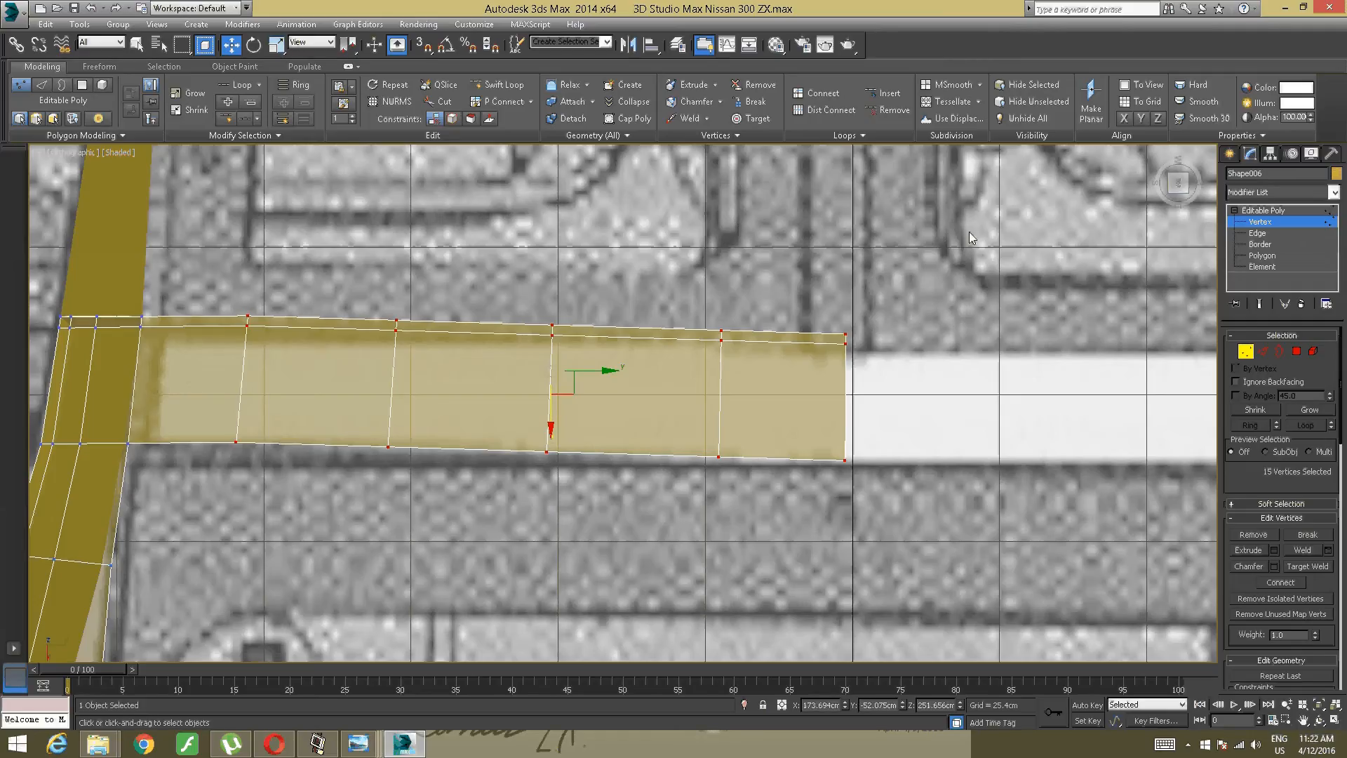
drag(968, 232, 468, 475)
drag(351, 545, 350, 544)
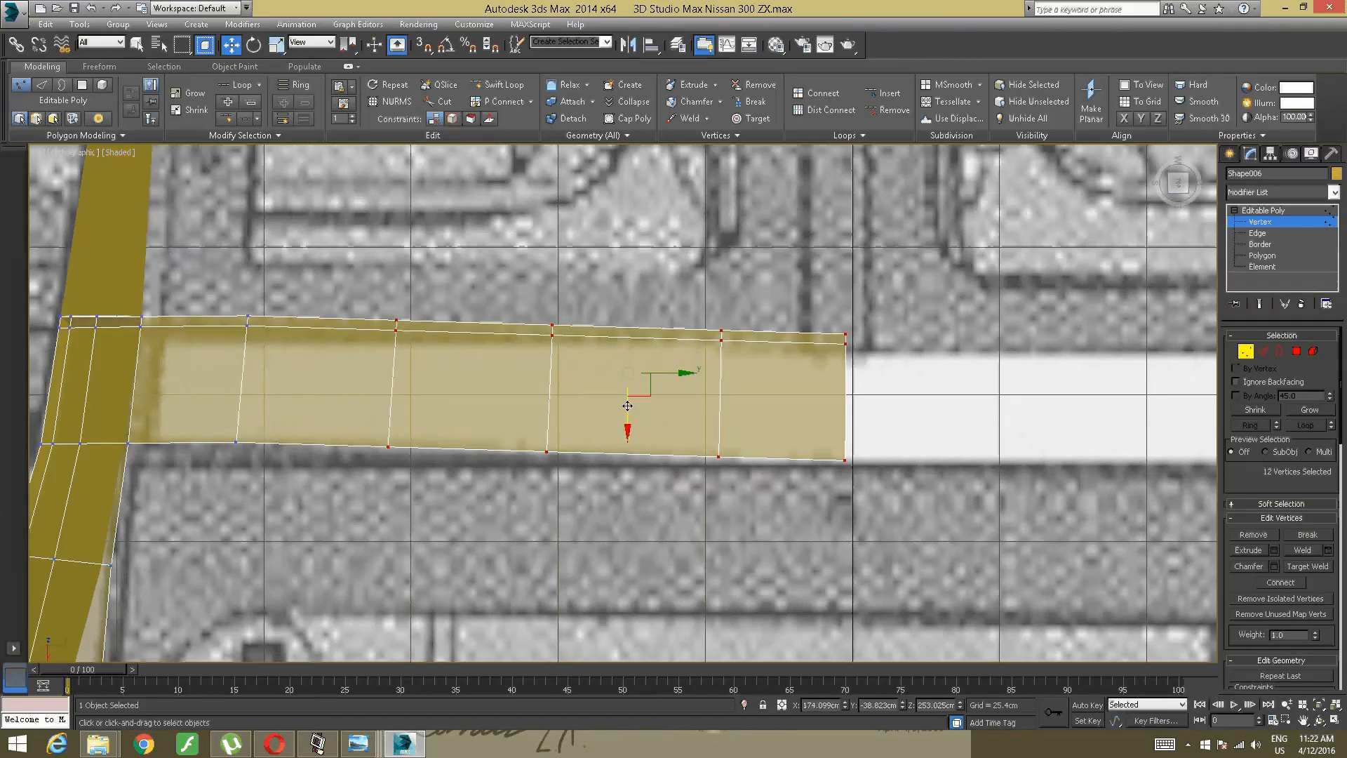
drag(628, 406, 633, 399)
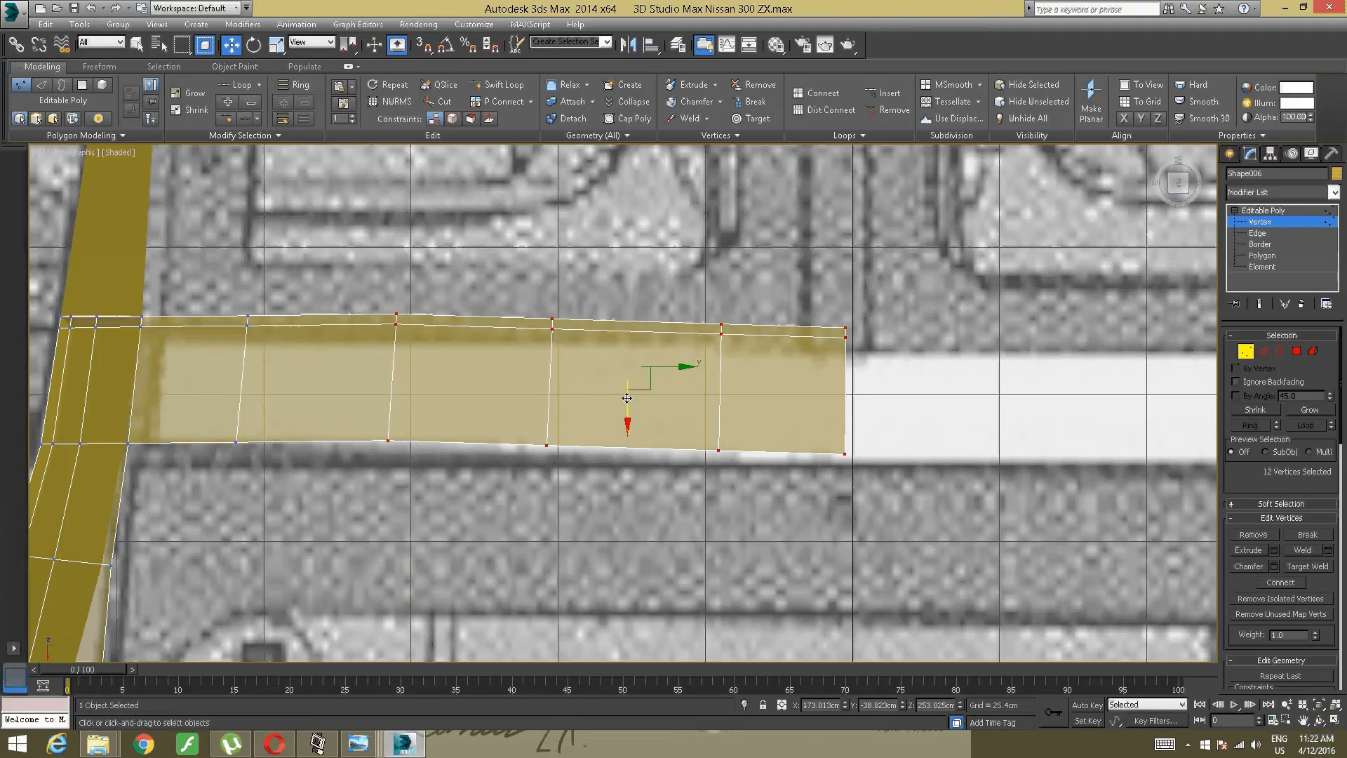
drag(622, 399, 623, 401)
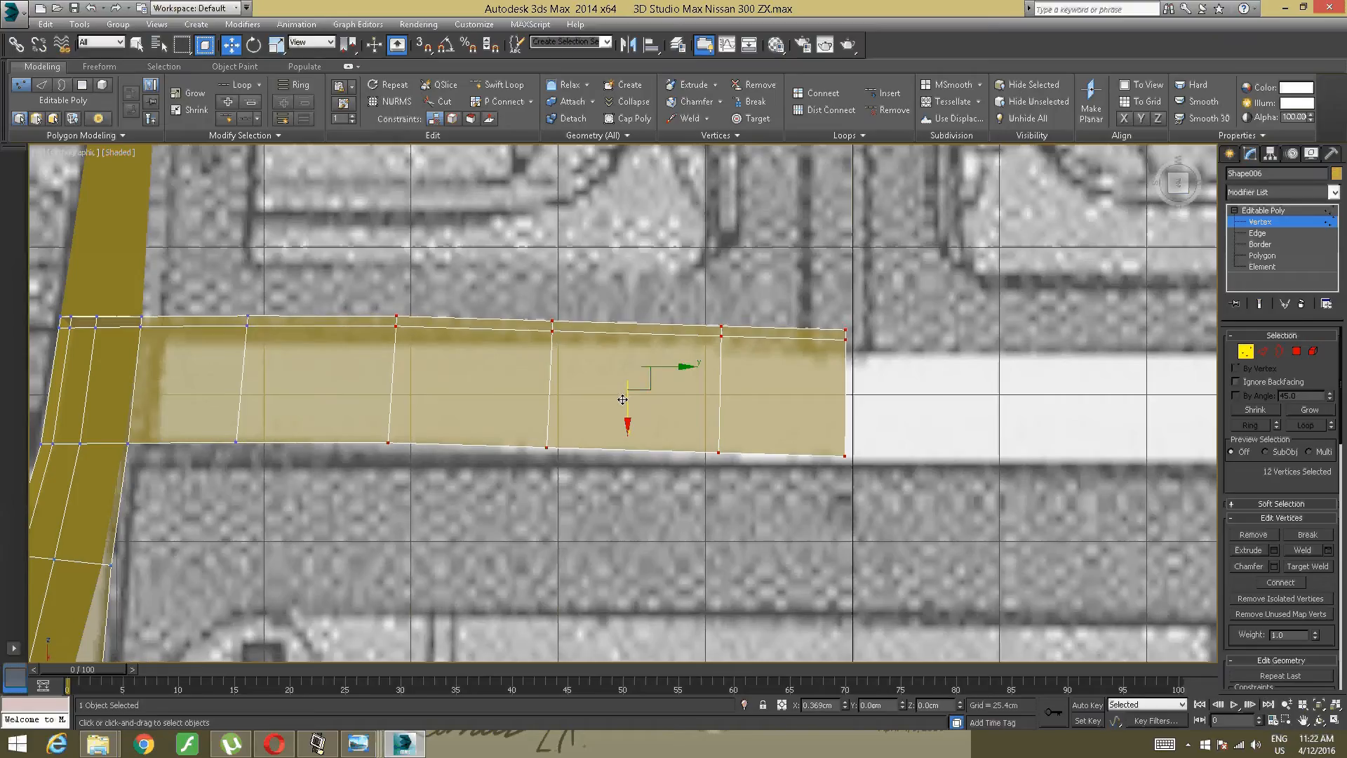
Step: Straighten the crossbar toward the centerline by shifting the last three loops forward about 0.72 cm, the last two 0.72 cm and the end loop 0.6 cm
drag(947, 240, 582, 532)
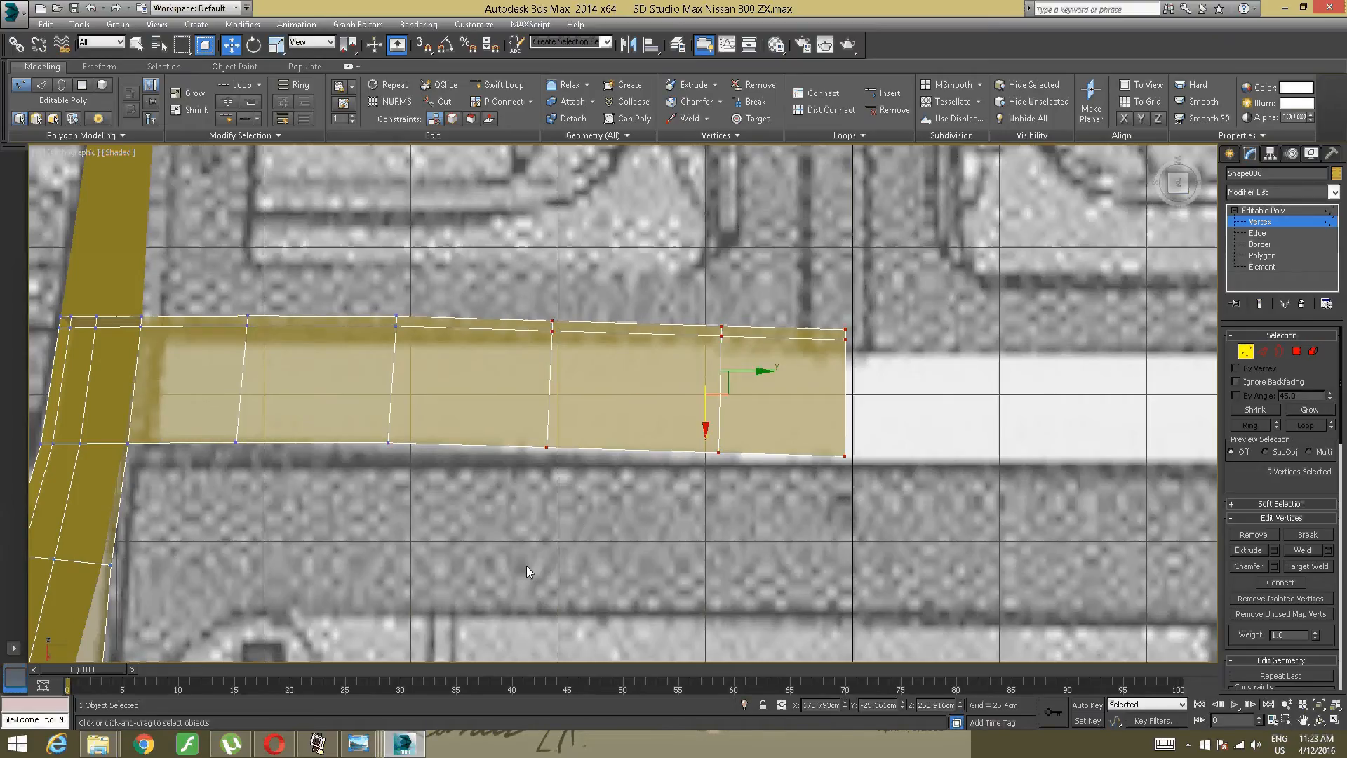
drag(706, 410, 708, 404)
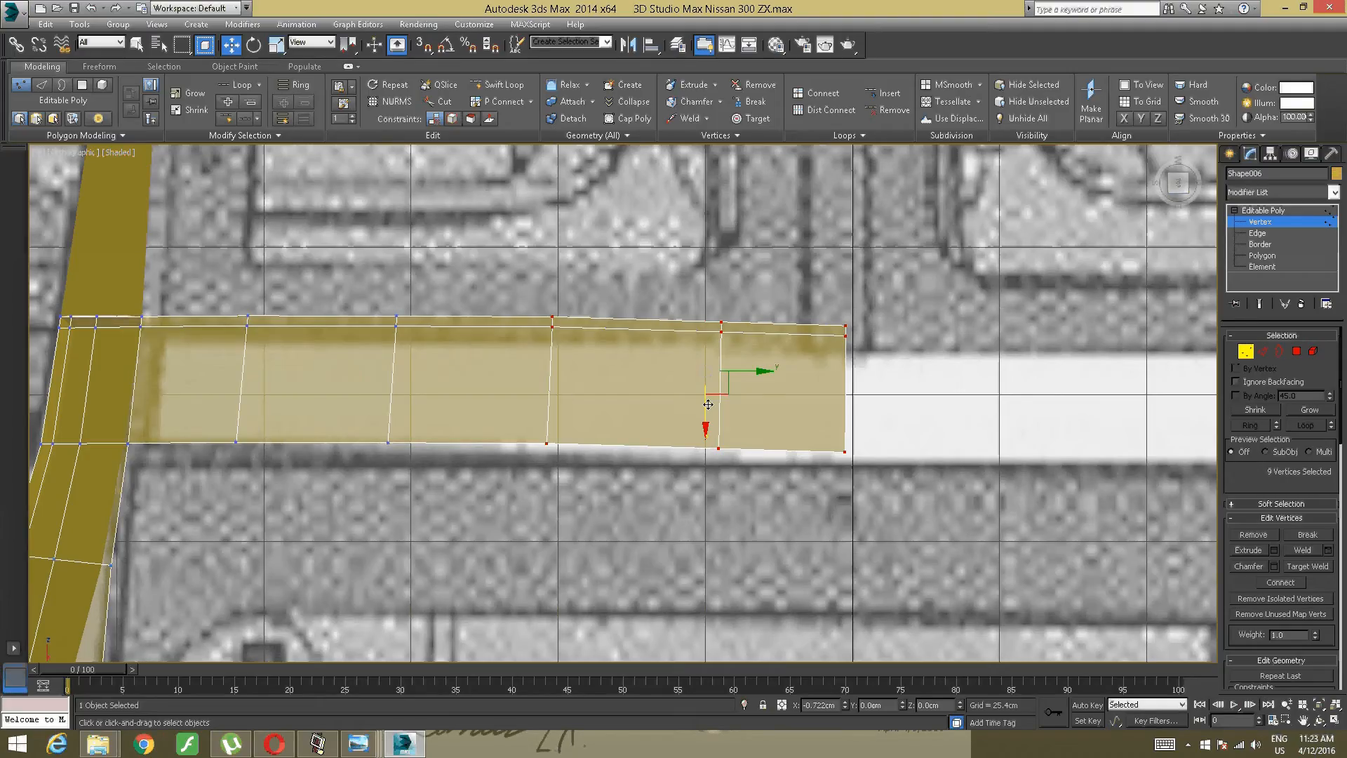
drag(708, 404, 708, 400)
drag(664, 558, 664, 557)
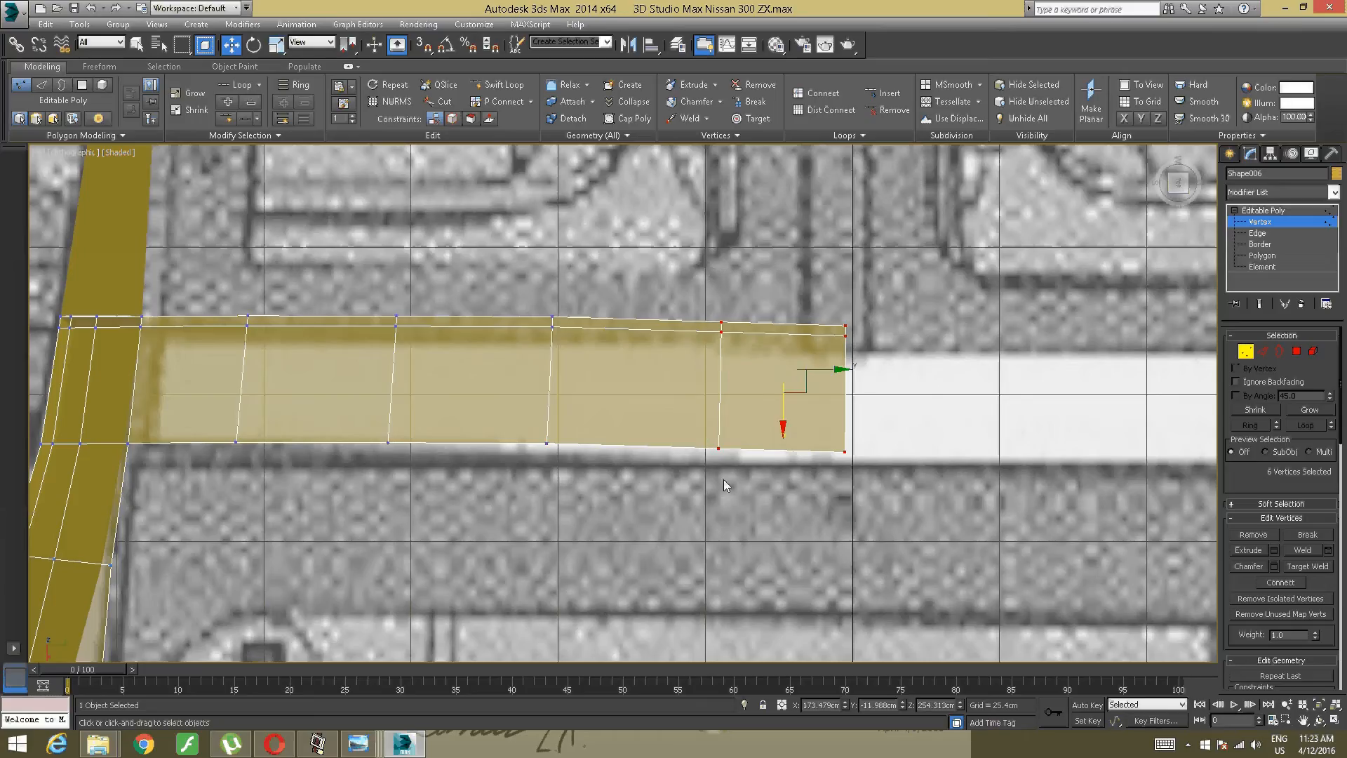
drag(787, 412, 786, 407)
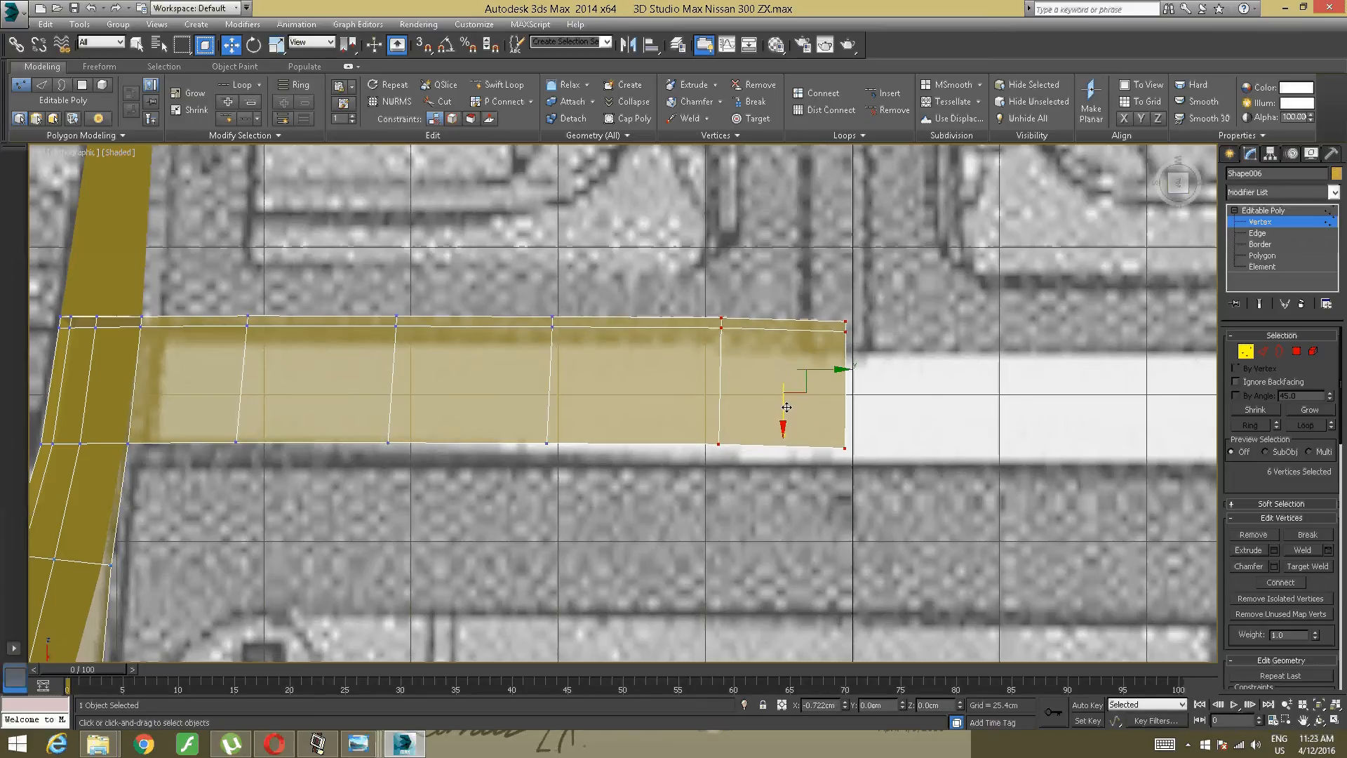
drag(813, 546, 881, 294)
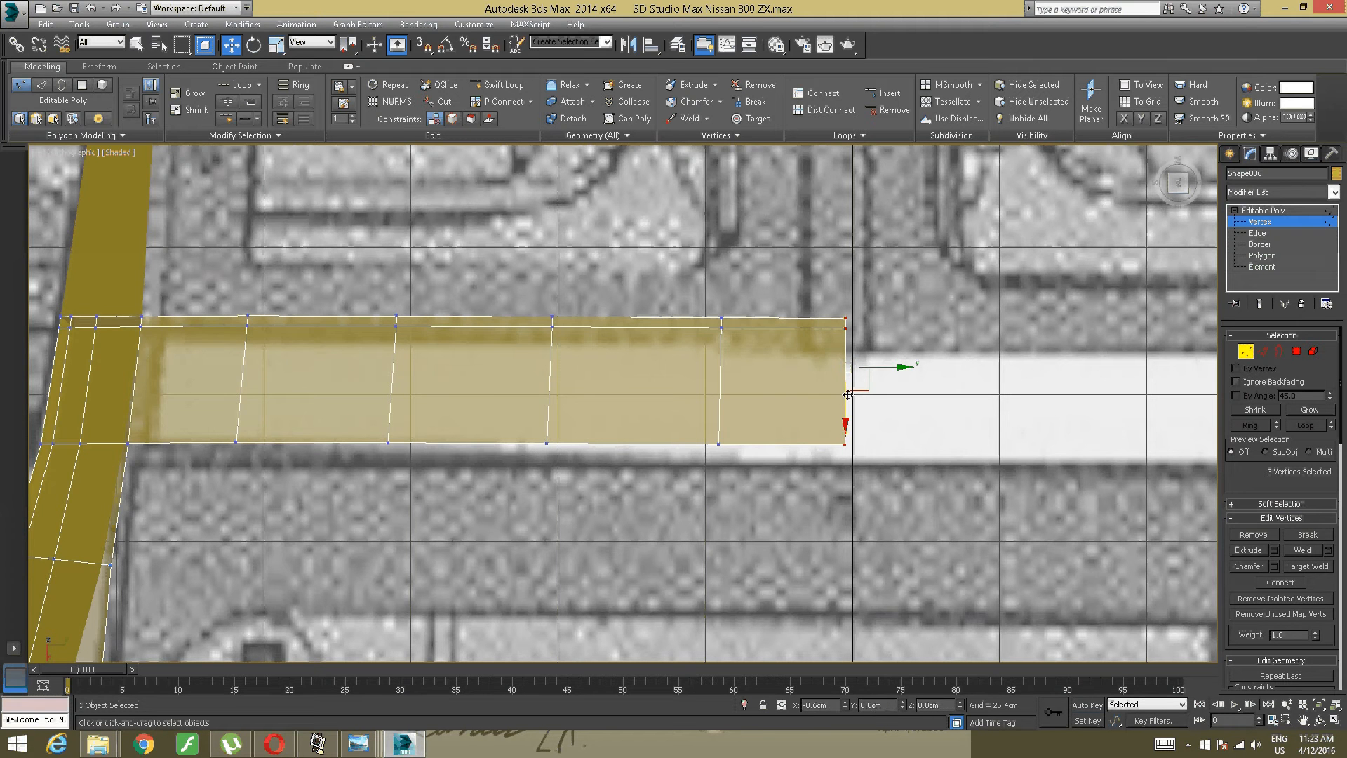
drag(844, 398, 844, 394)
Step: Clear the vertex selection, leave vertex editing on the crossbar and select the side frame Shape005
scroll(482, 415, down, 4)
alt+middle_drag(500, 507, 739, 396)
scroll(547, 466, up, 4)
scroll(546, 498, up, 5)
middle_drag(546, 498, 546, 378)
click(414, 498)
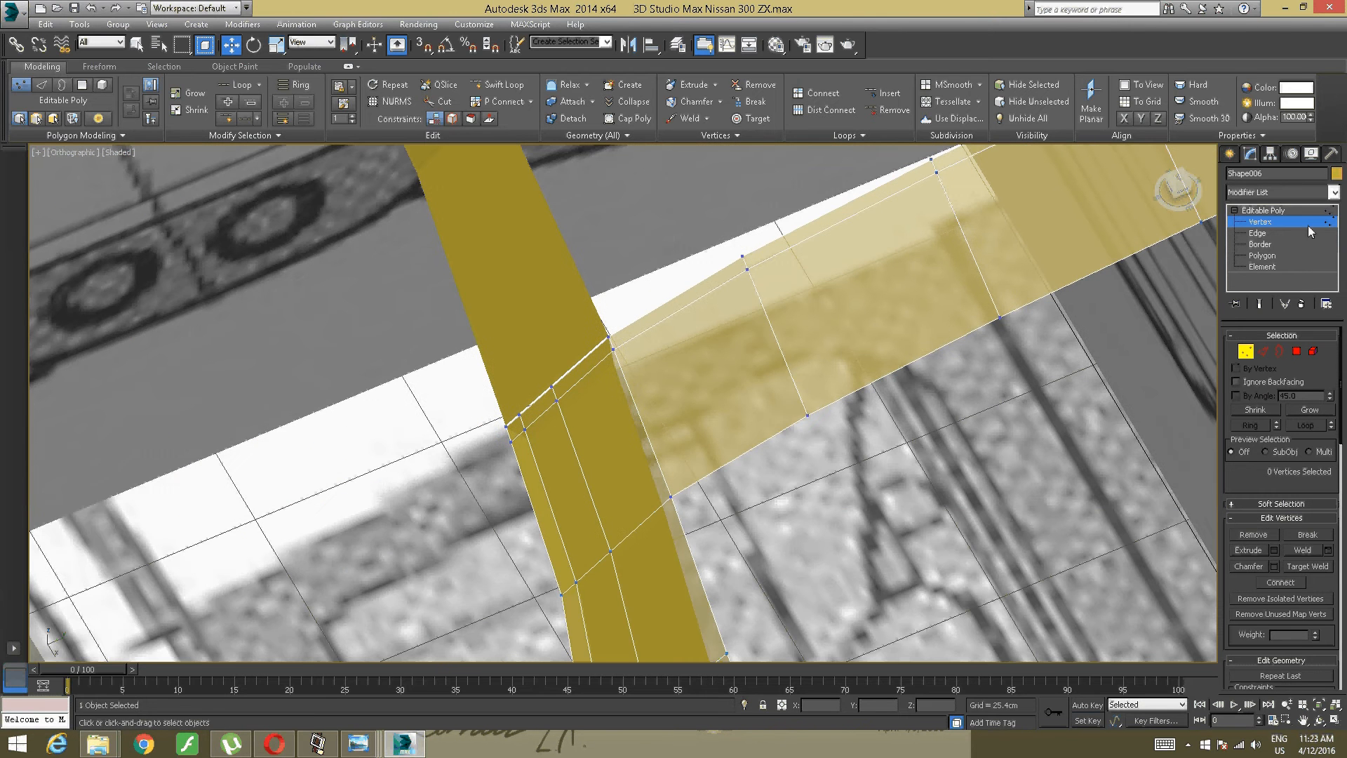
key(1)
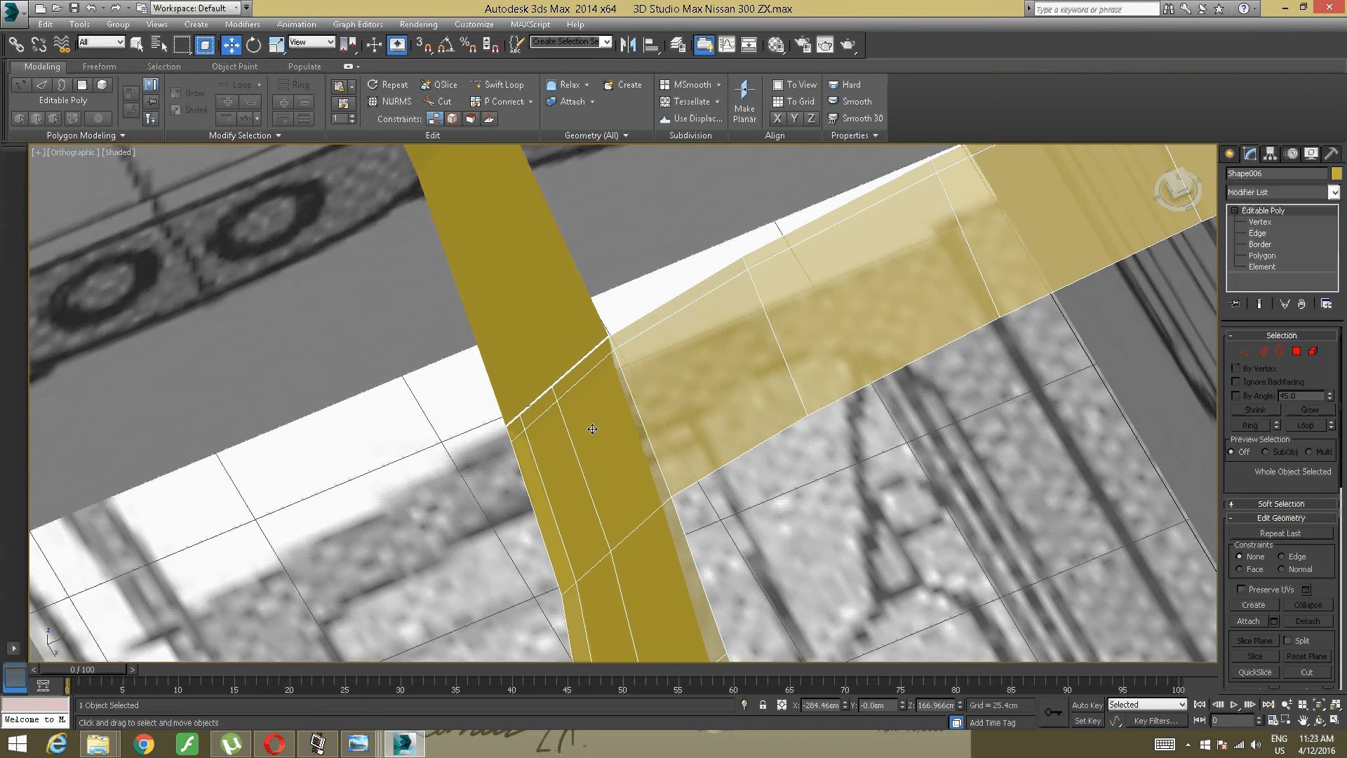
alt+middle_drag(597, 431, 482, 235)
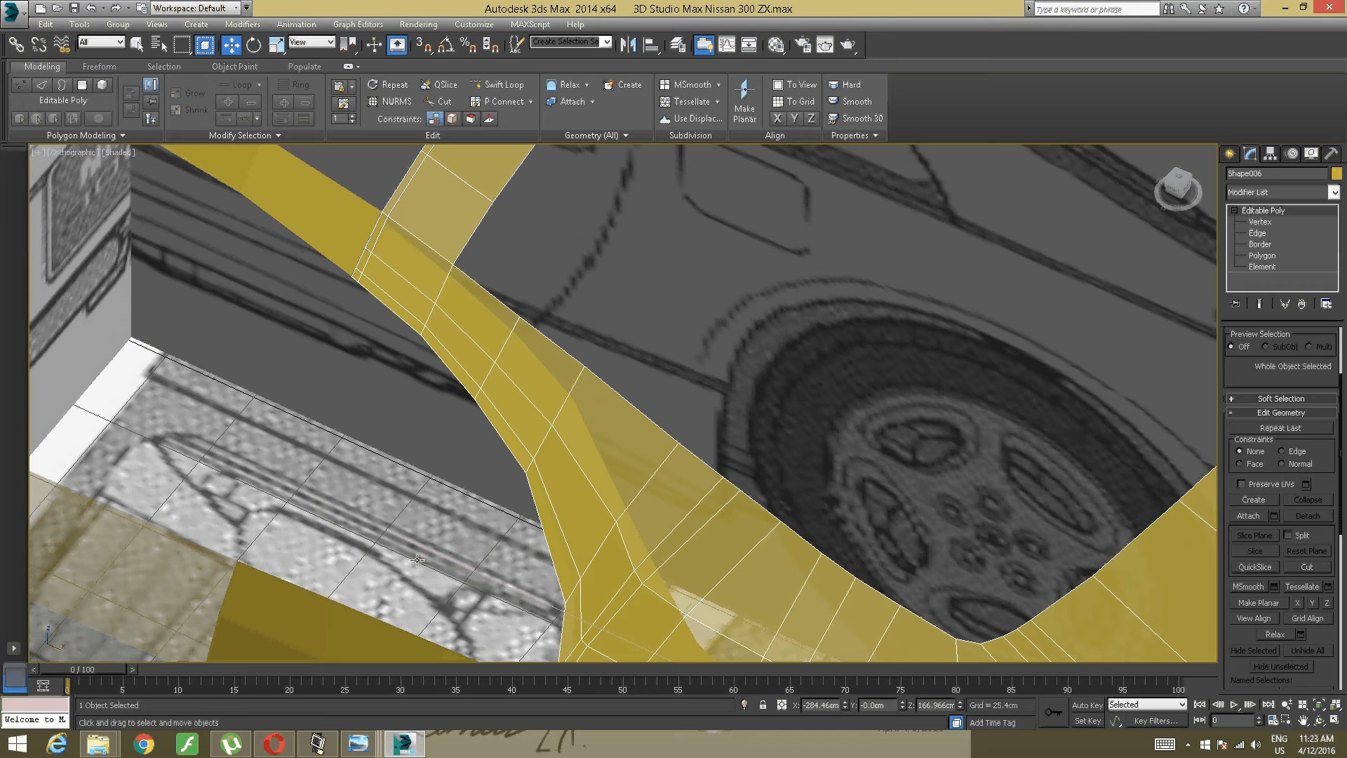
click(311, 668)
click(325, 616)
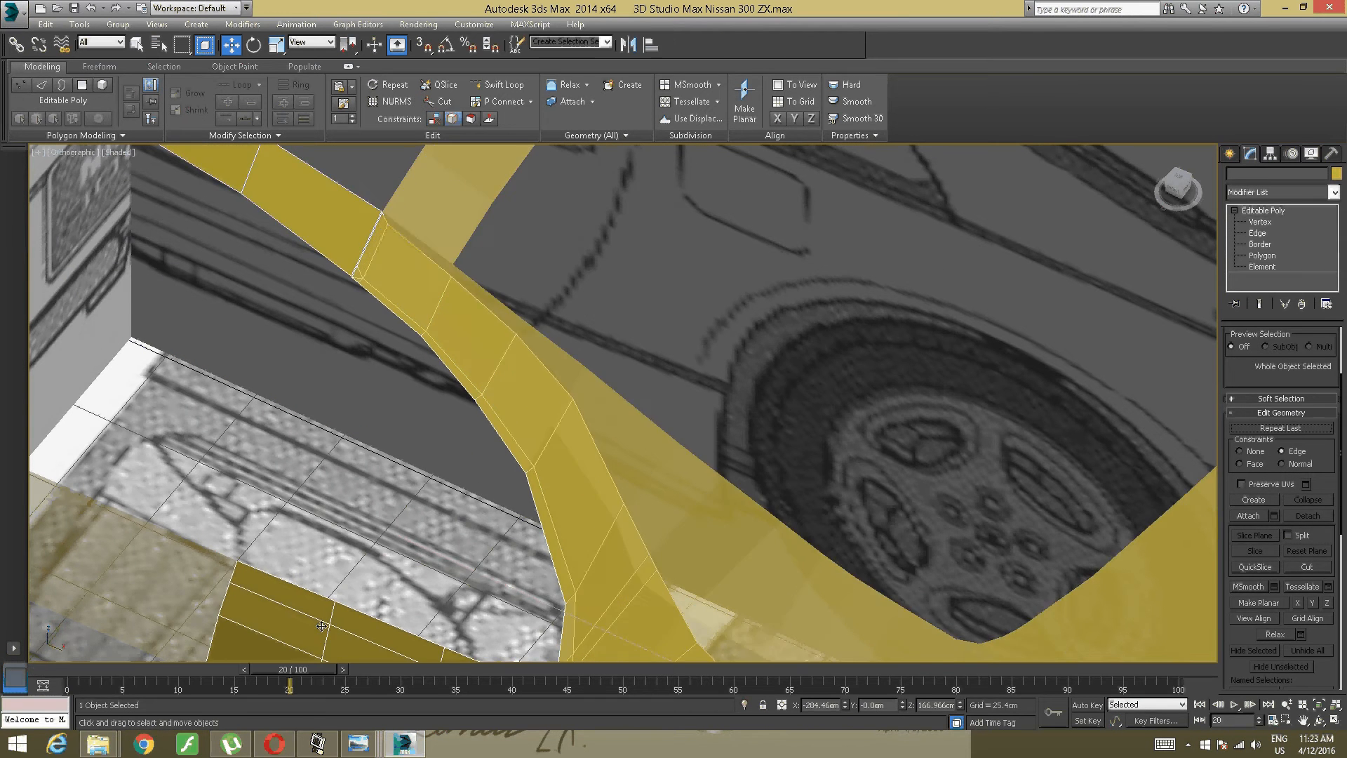
Step: Extrude the two inner side-frame edges at the crossbar junction with 0 cm height and 0 cm width, in edge editing from above
alt+middle_drag(326, 616, 493, 429)
scroll(421, 357, up, 6)
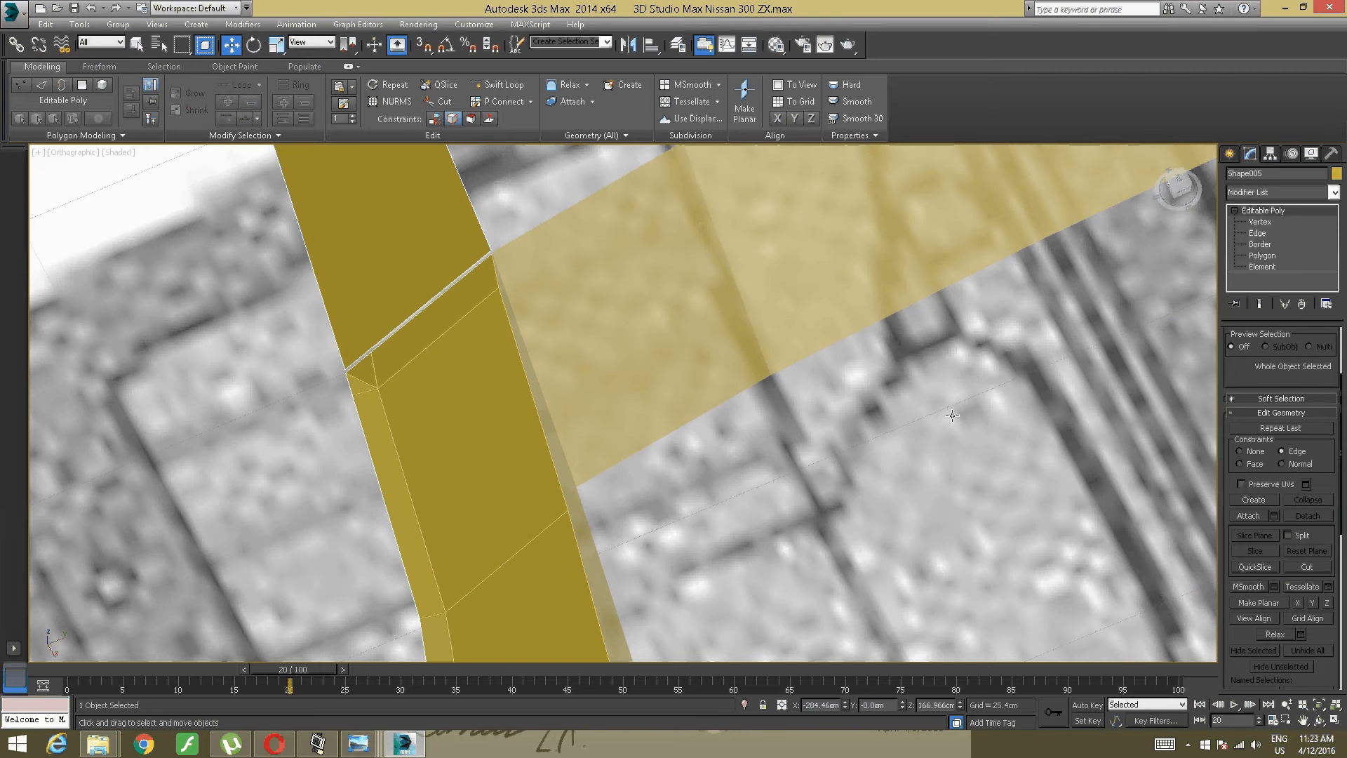
click(1256, 233)
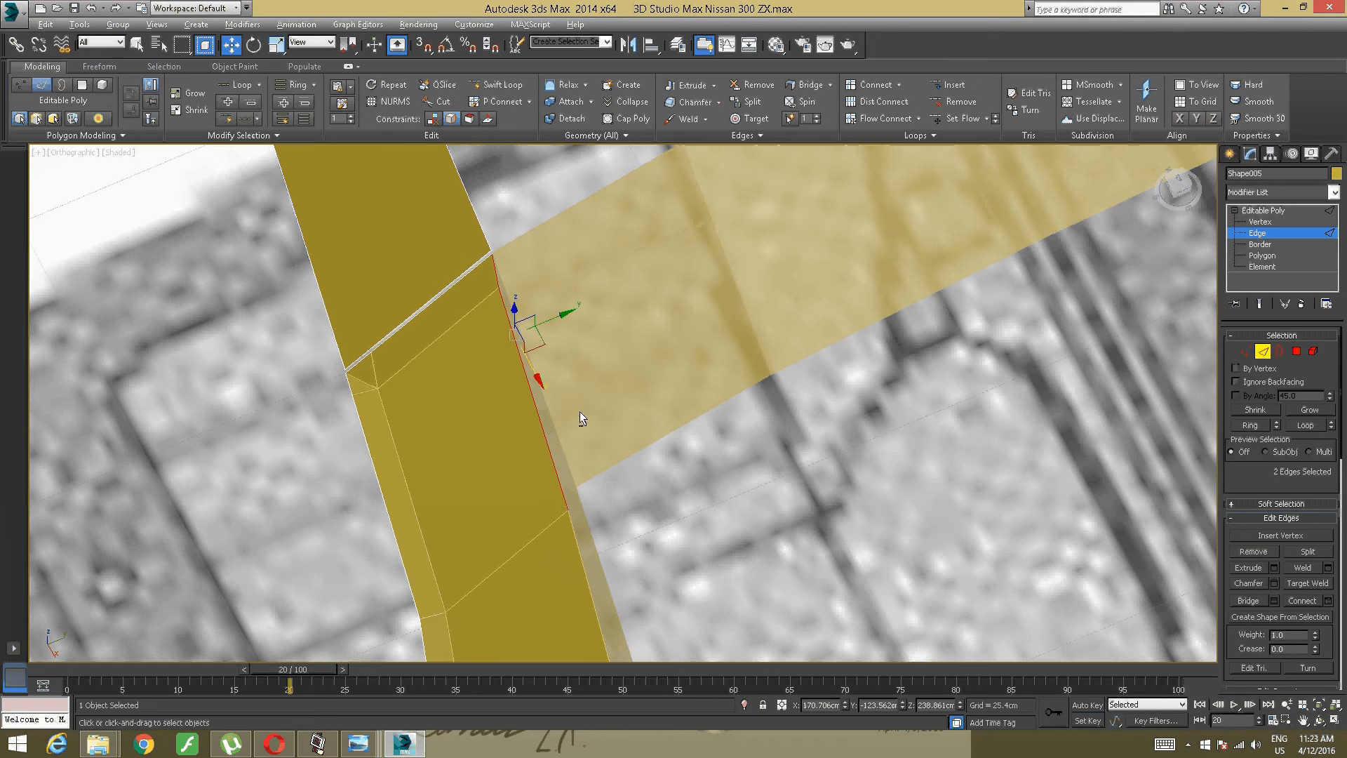
alt+middle_drag(579, 411, 628, 401)
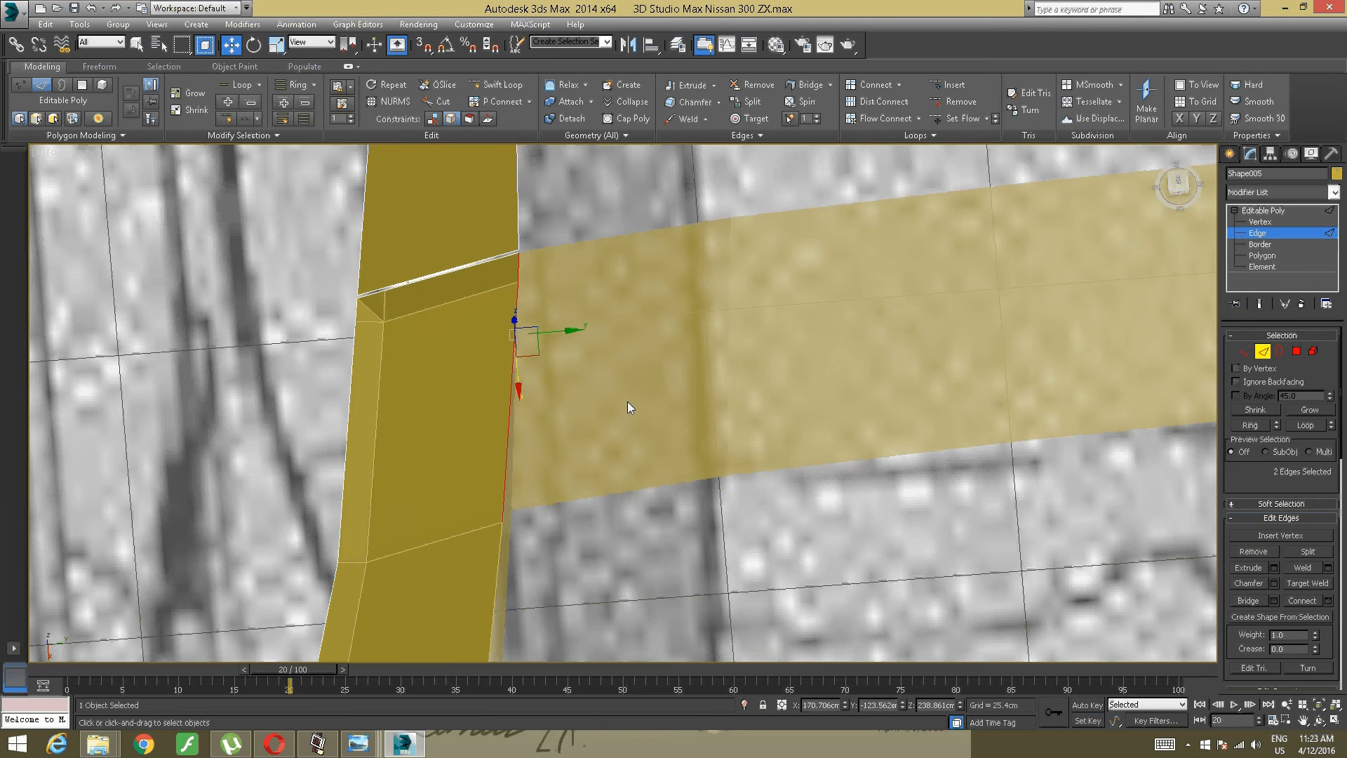
click(1178, 182)
scroll(734, 448, down, 5)
middle_drag(766, 469, 478, 386)
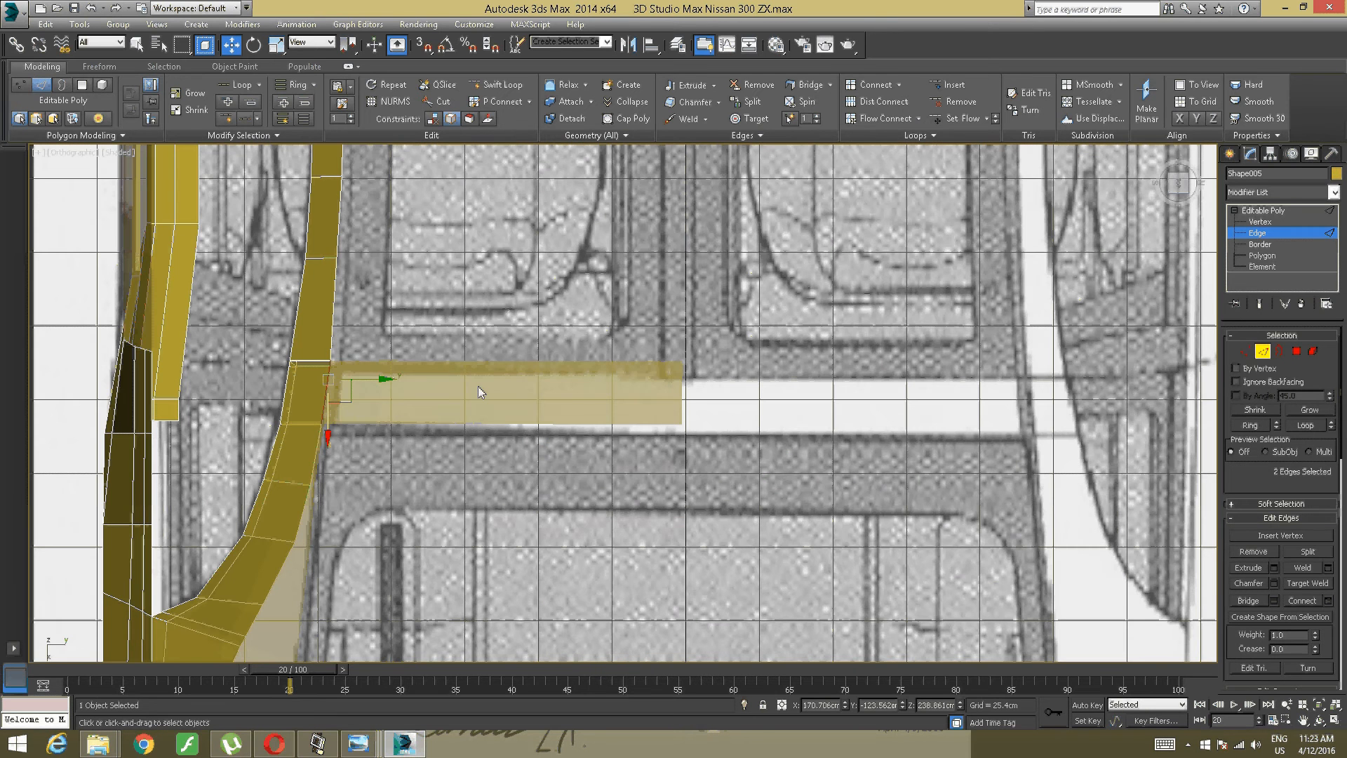
click(713, 85)
click(689, 100)
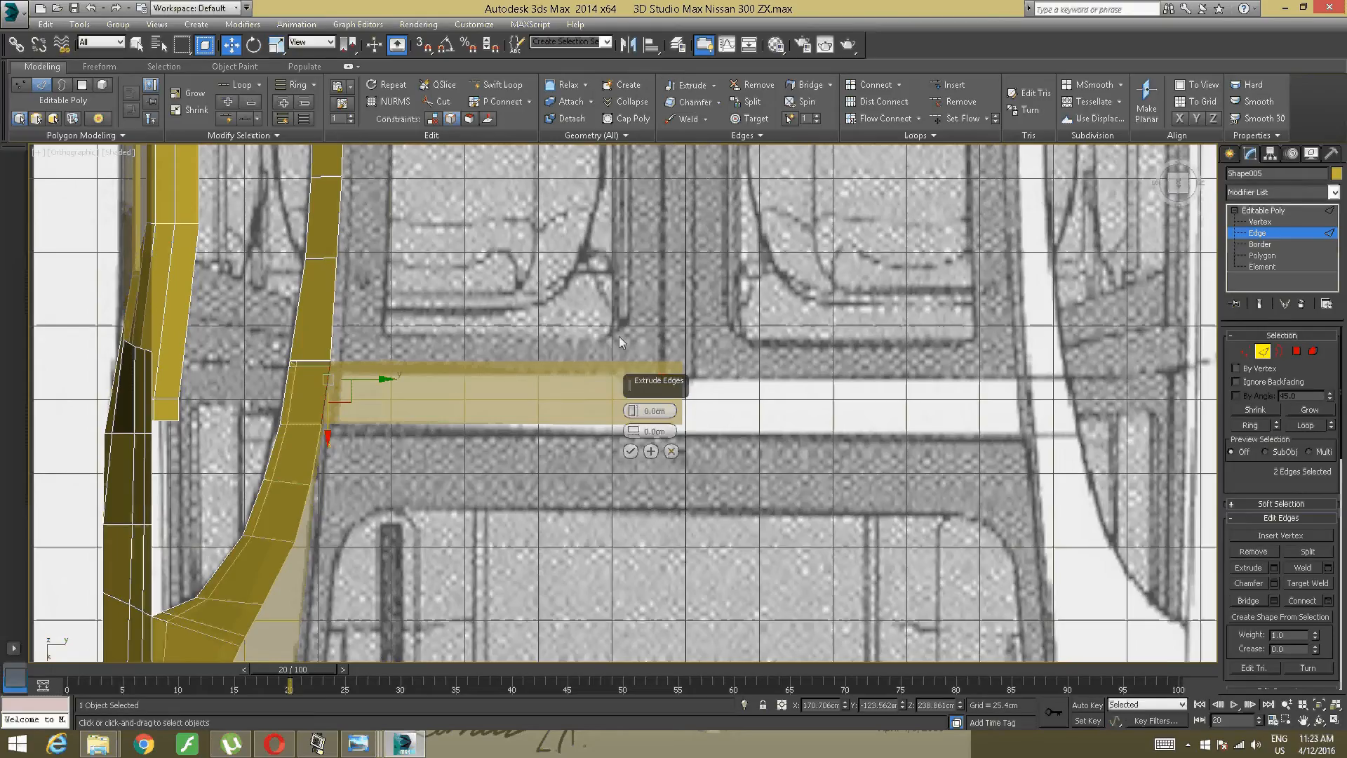
click(631, 452)
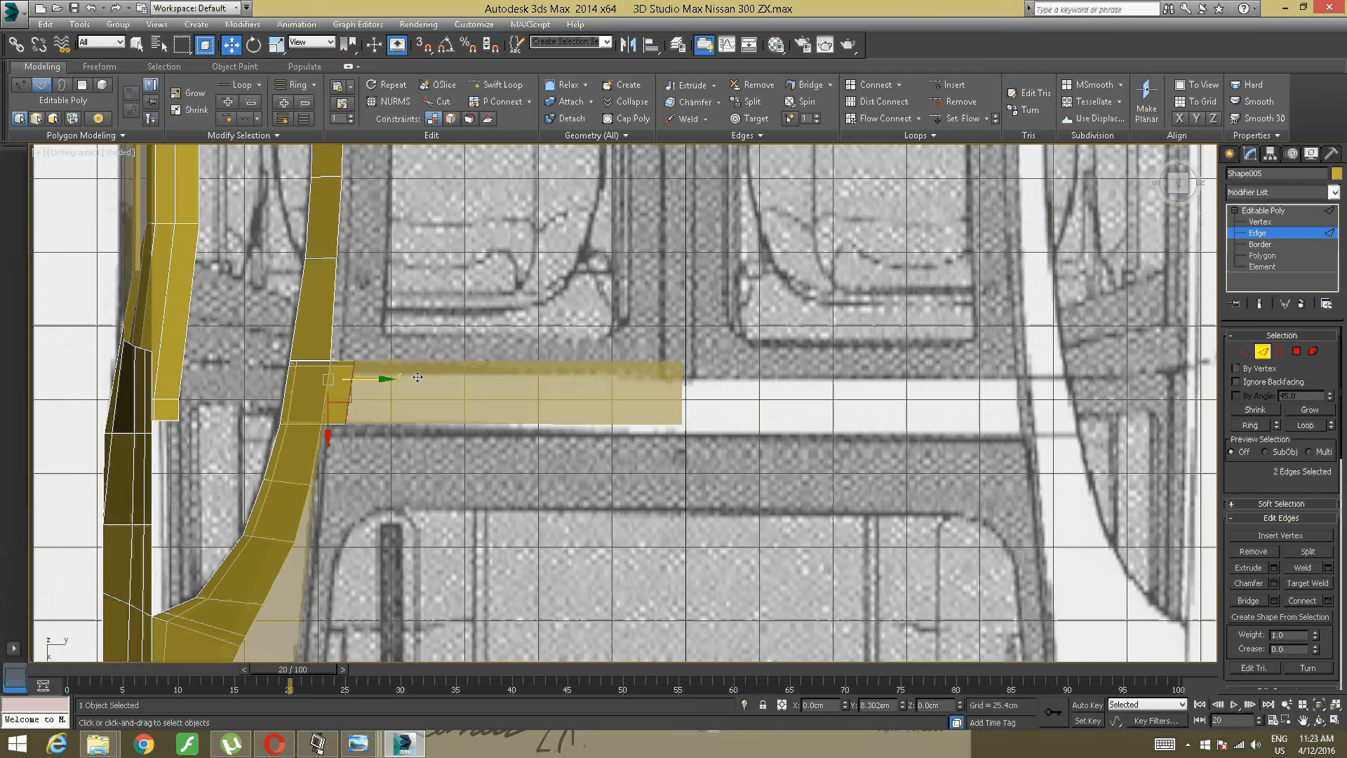
Step: Move the extruded side-frame edges across the roof to the crossbar's centerline end, about Y -1.28 cm, and scale them straight along the width
drag(371, 377, 677, 377)
scroll(720, 353, up, 4)
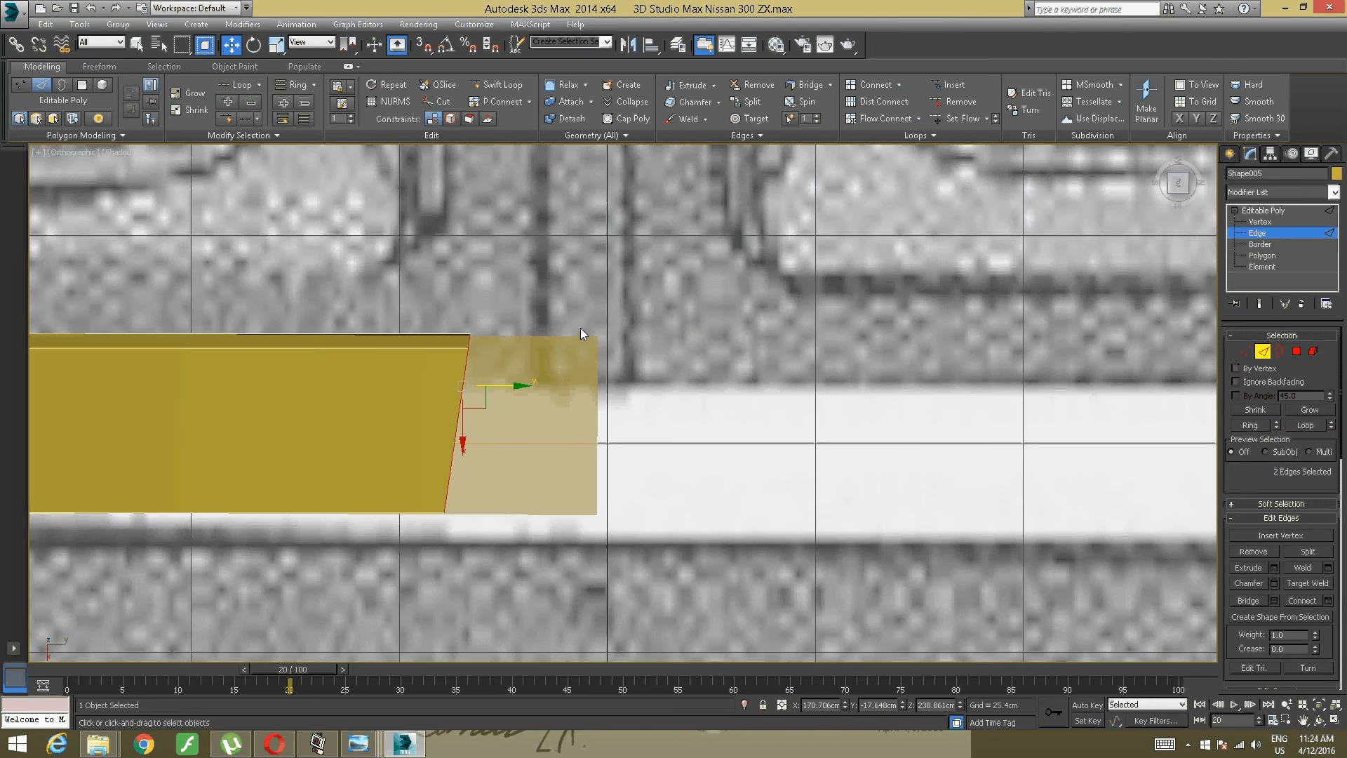
click(277, 45)
drag(516, 385, 68, 328)
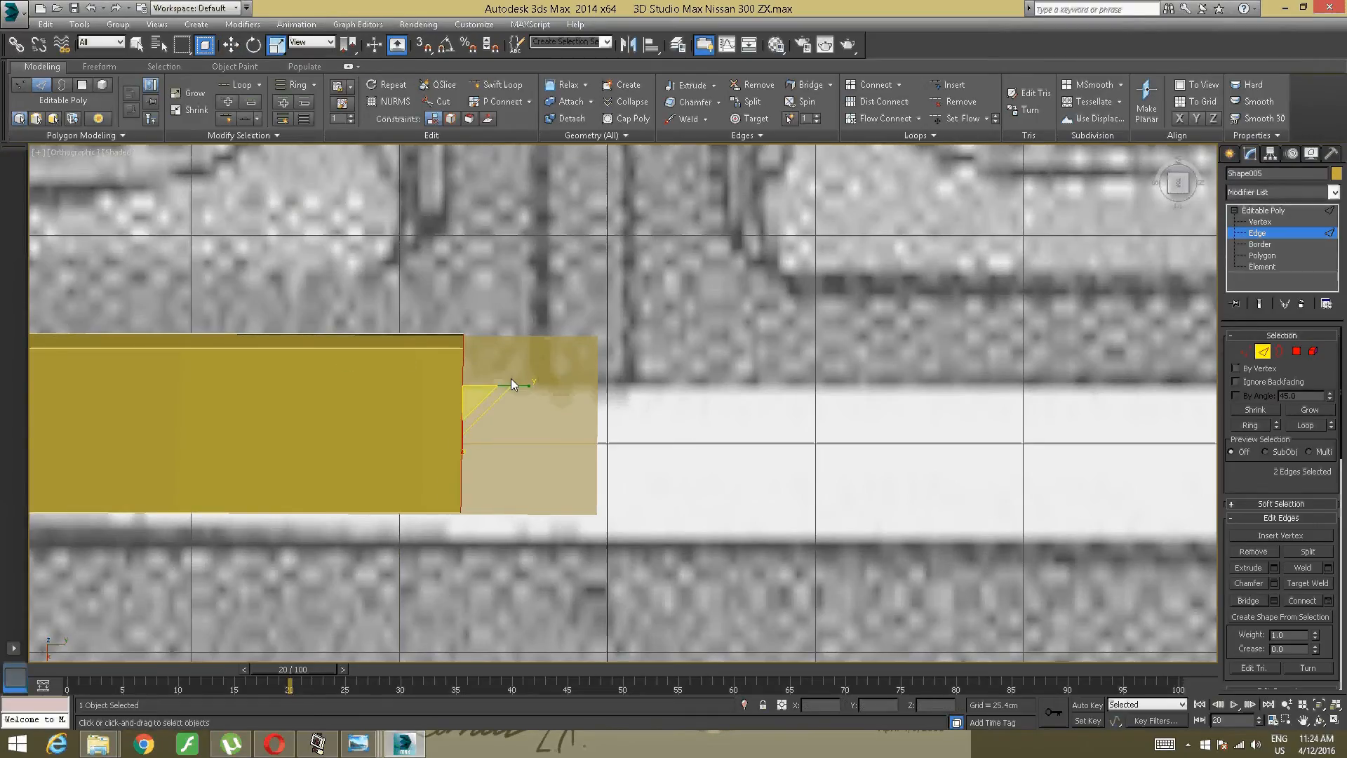
drag(511, 377, 105, 342)
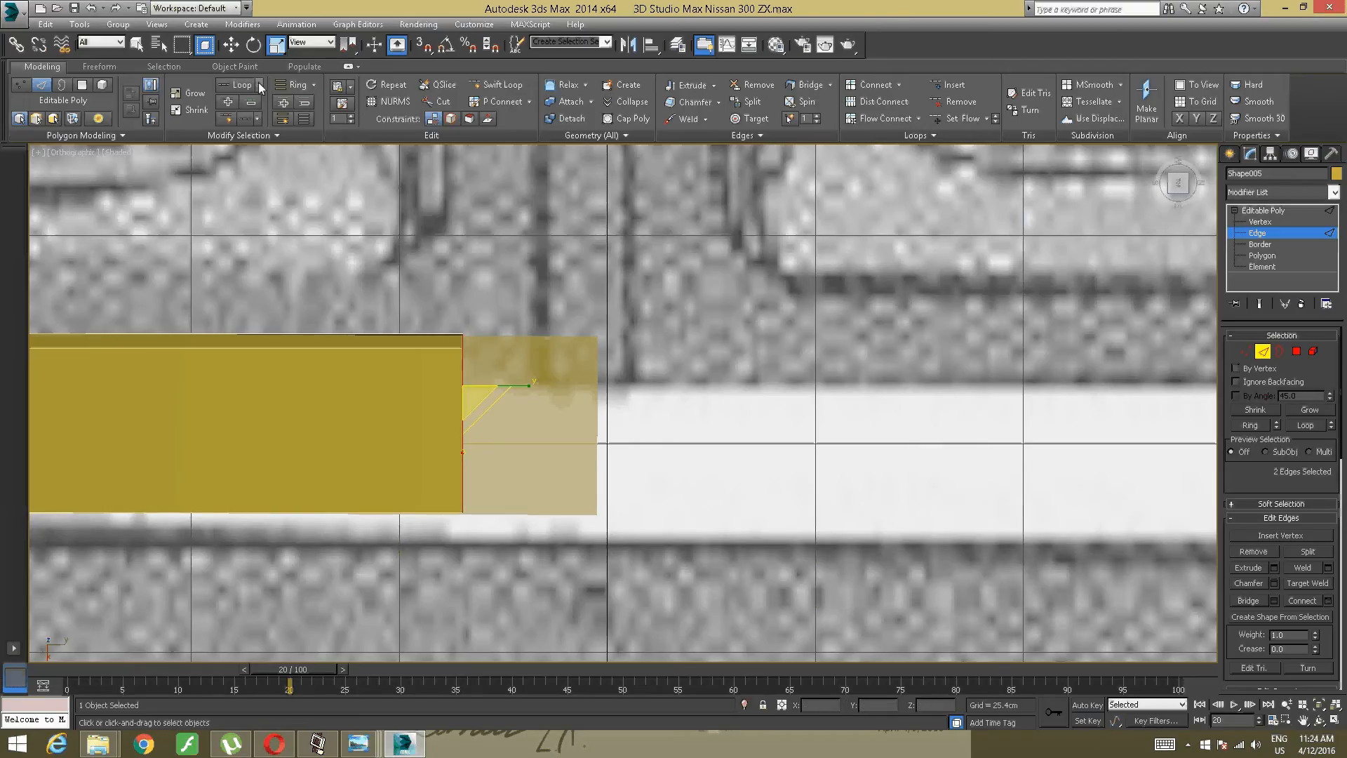
click(231, 48)
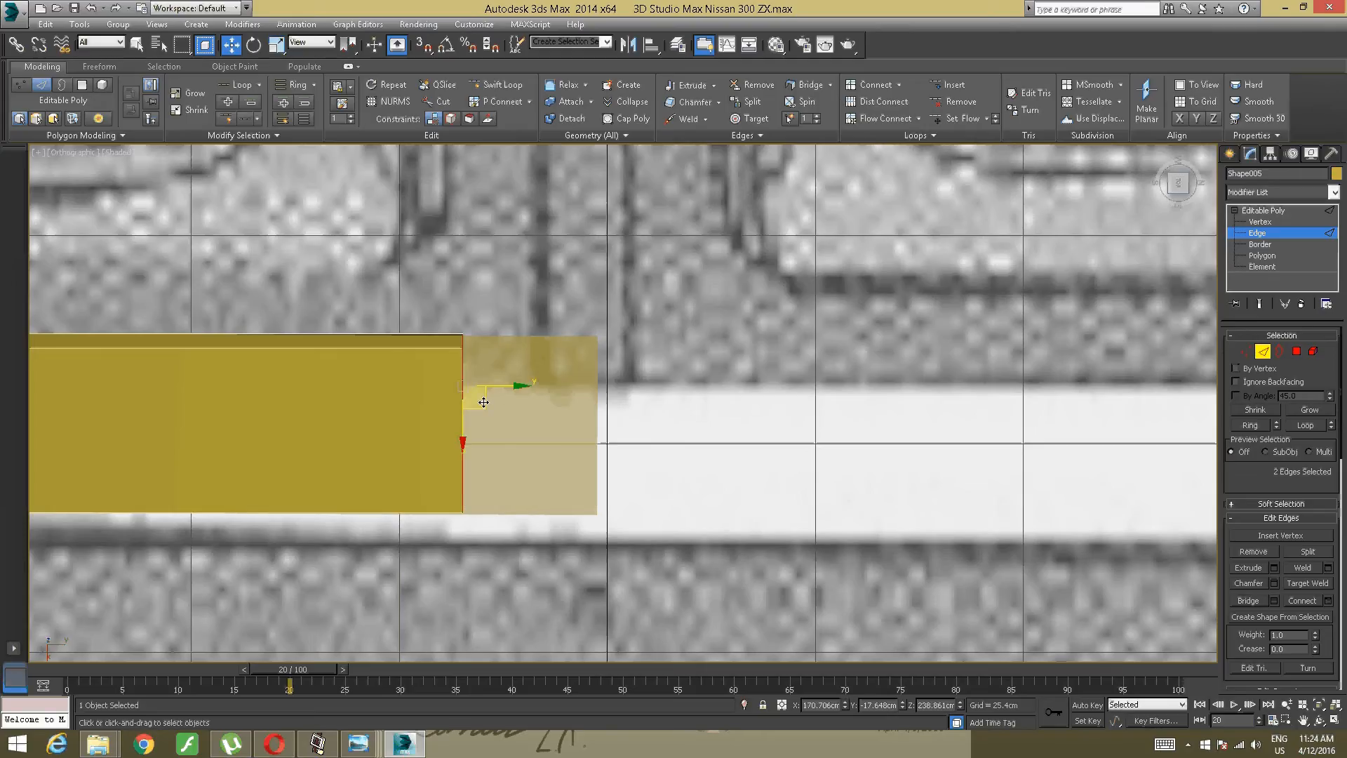
drag(483, 402, 617, 406)
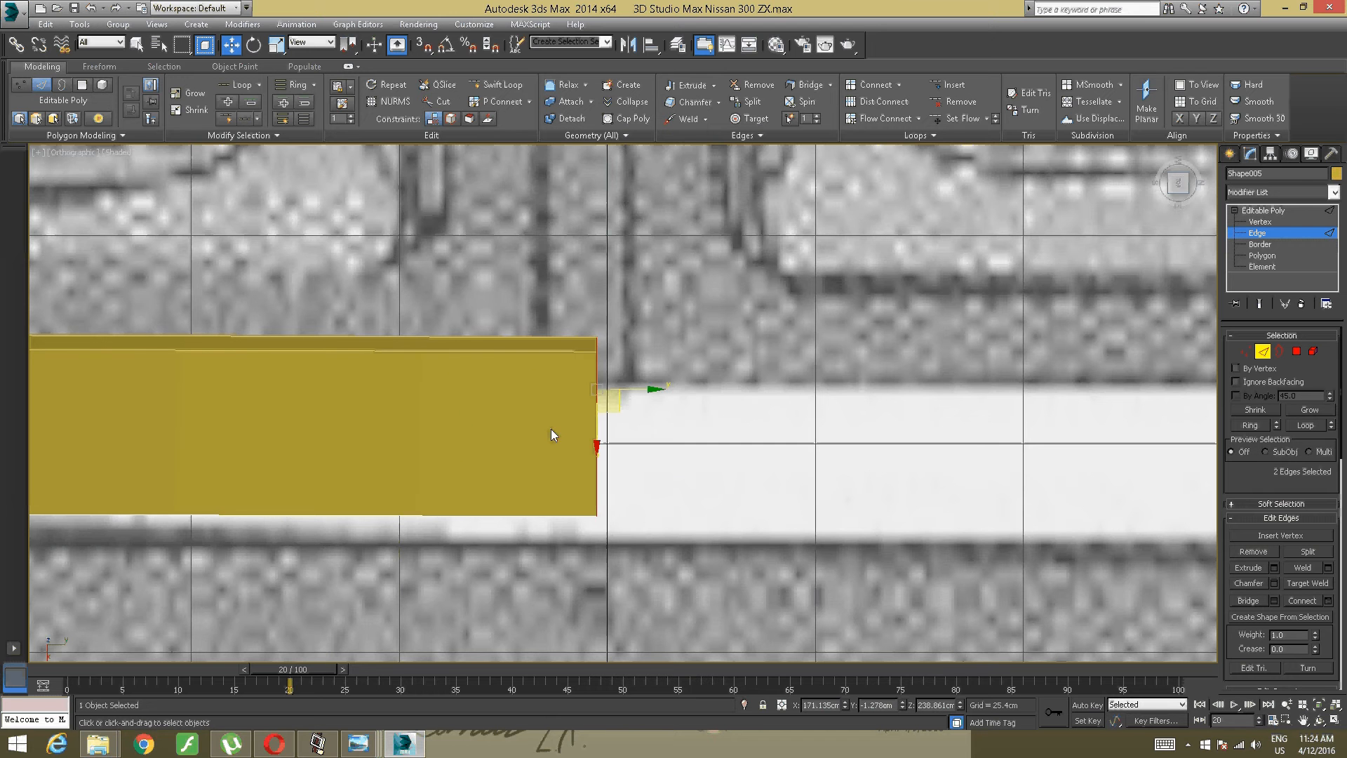
Step: Raise the new strip's end edges to the crossbar's height at the centerline, about Z 252.3 cm, and display edged faces
middle_drag(267, 399, 510, 403)
alt+middle_drag(376, 518, 429, 370)
click(1179, 182)
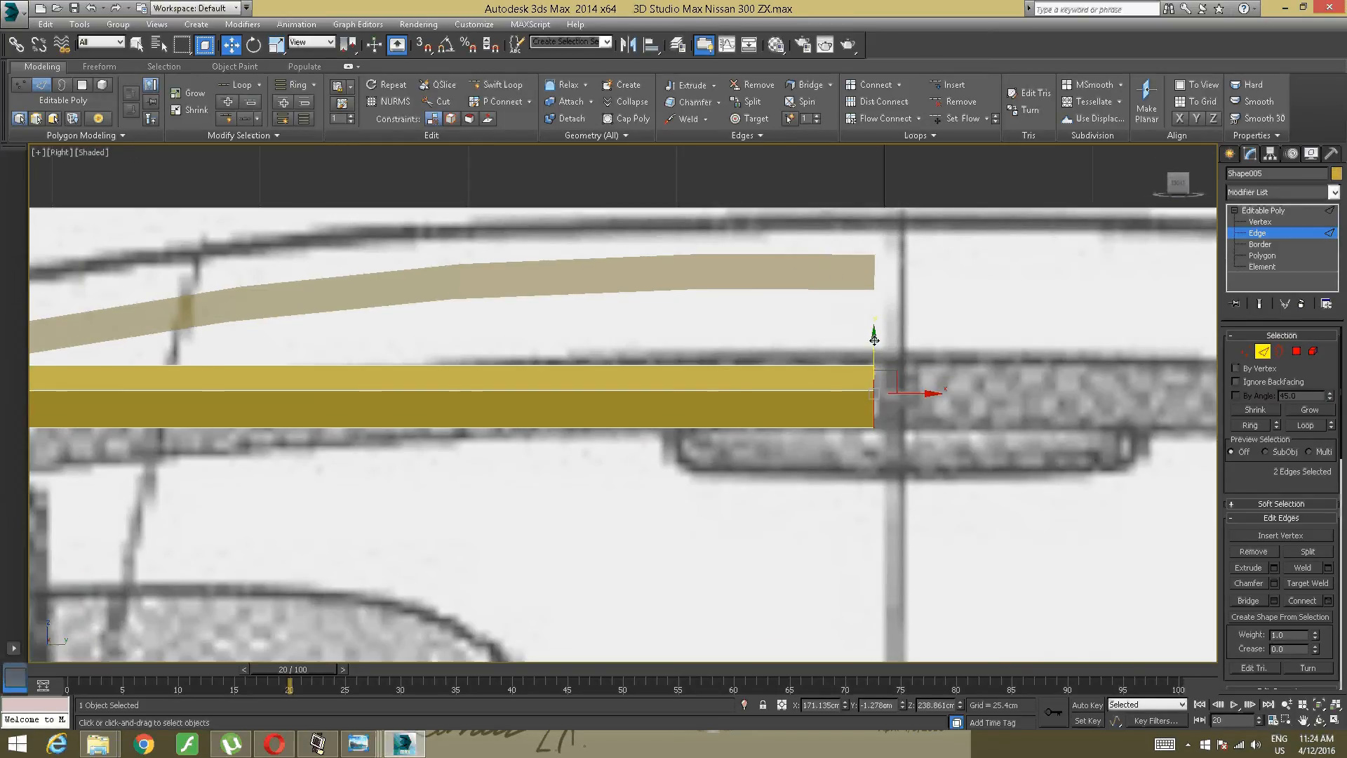
drag(877, 342, 876, 230)
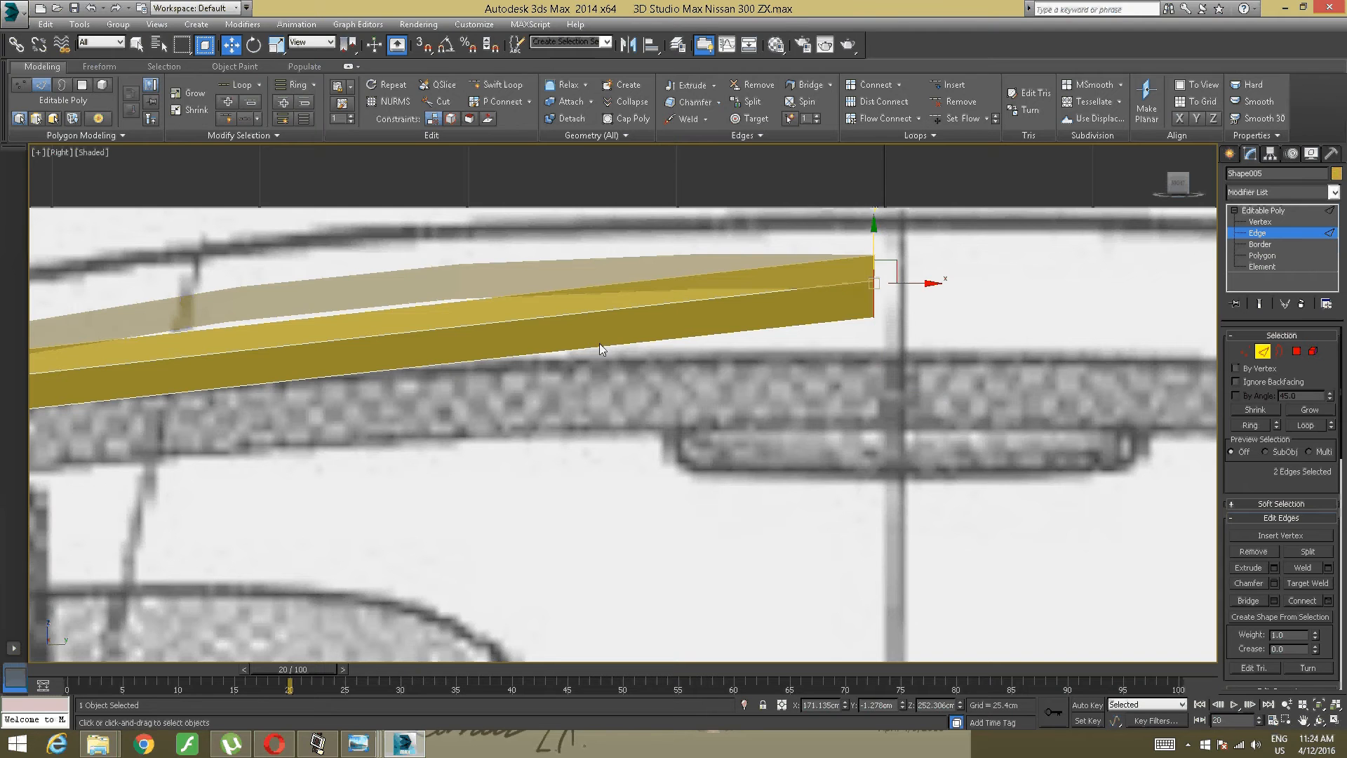
alt+middle_drag(421, 302, 820, 395)
alt+middle_drag(780, 335, 647, 356)
key(F4)
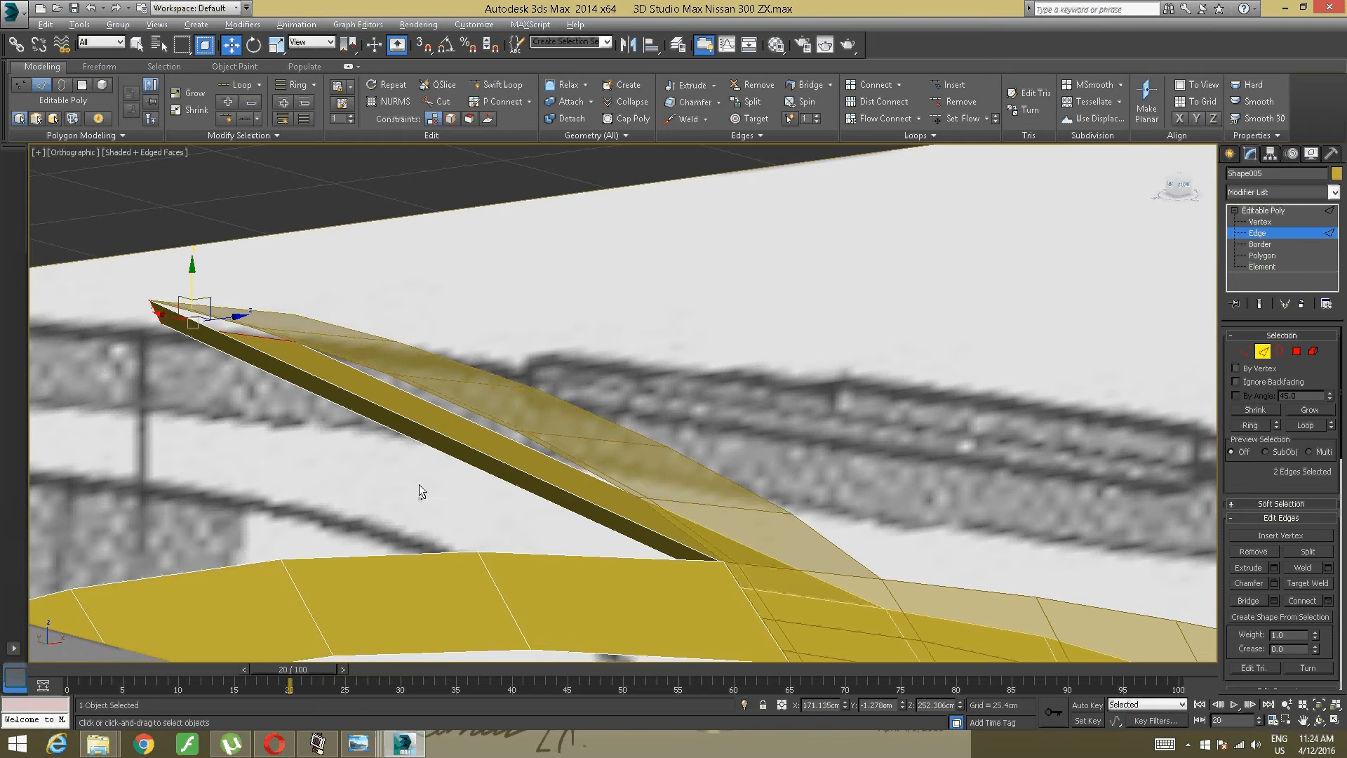
Step: Select all vertices of the side frame in vertex editing, apply a weld and undo it
mouse_move(421, 490)
alt+middle_down()
mouse_move(489, 500)
mouse_move(520, 472)
mouse_move(562, 502)
mouse_move(644, 400)
mouse_move(538, 430)
mouse_move(498, 418)
mouse_move(544, 421)
mouse_move(502, 465)
mouse_move(470, 463)
alt+middle_up()
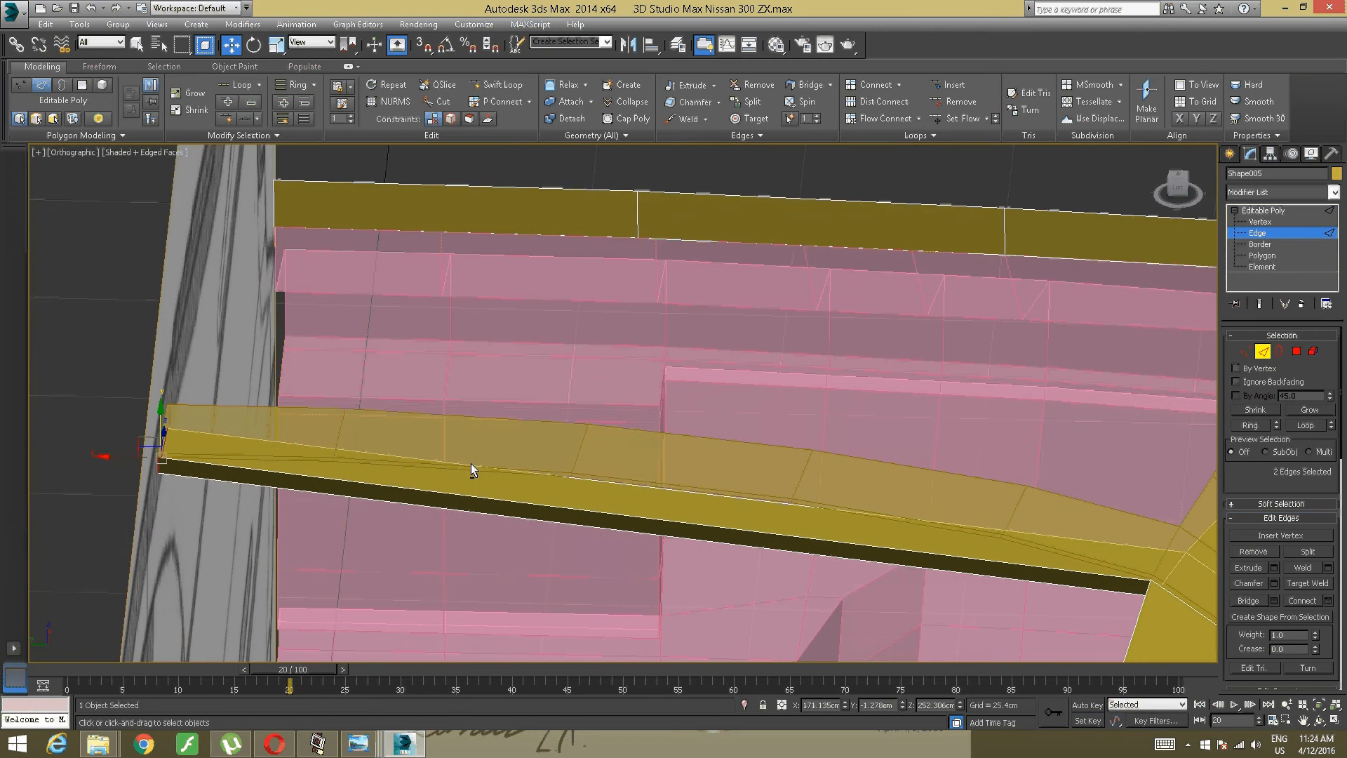
alt+middle_drag(566, 457, 608, 453)
mouse_move(559, 447)
alt+middle_down()
mouse_move(487, 473)
mouse_move(463, 529)
mouse_move(550, 471)
alt+middle_up()
click(1246, 351)
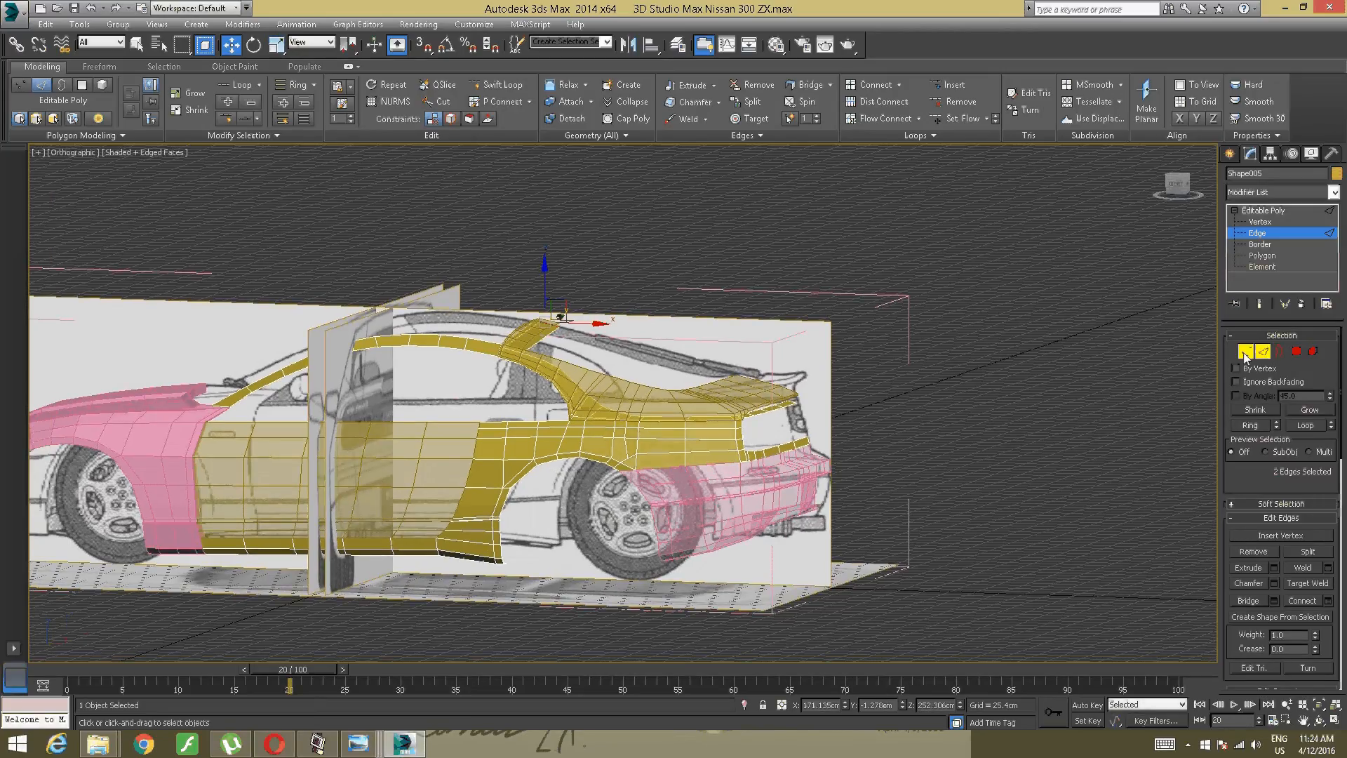
key(ctrl+a)
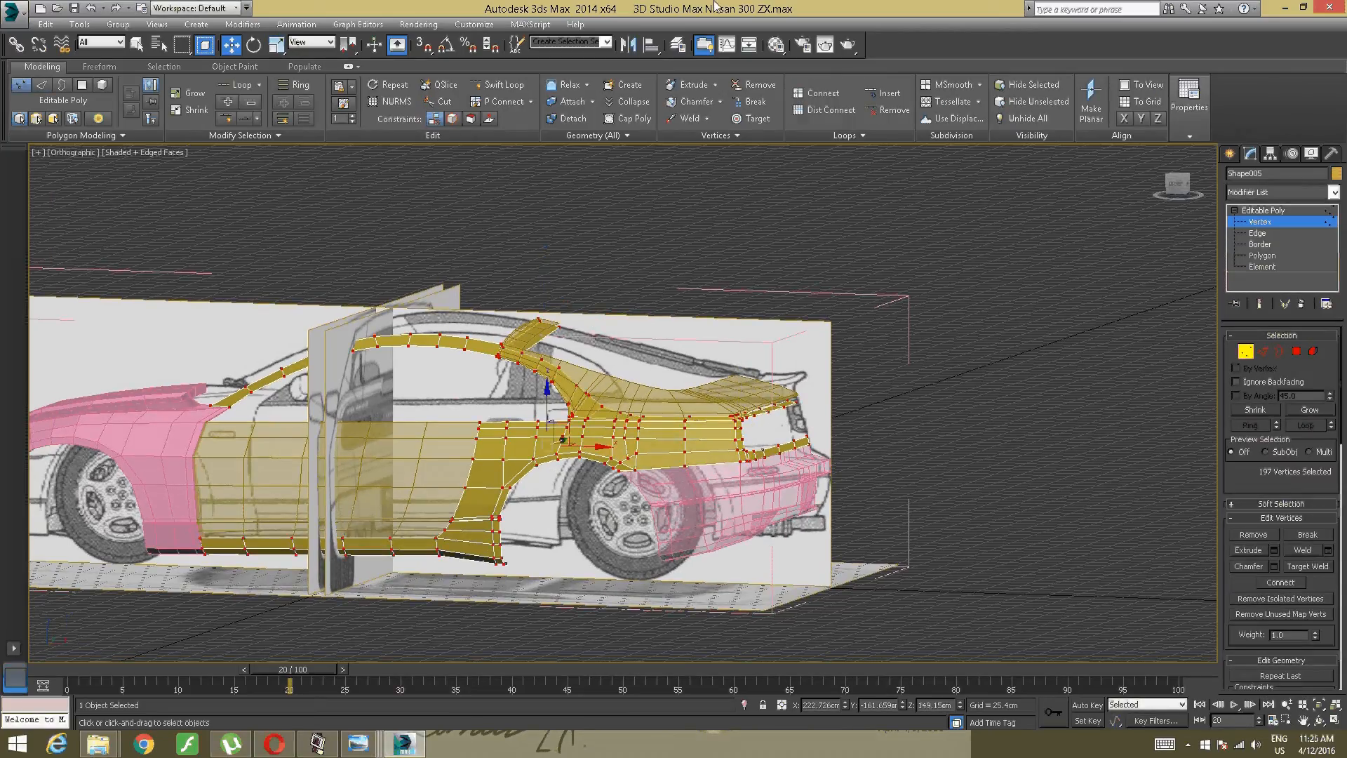
click(691, 118)
key(ctrl+z)
Step: Weld all the side frame's selected vertices with a threshold well below 1 cm
click(707, 120)
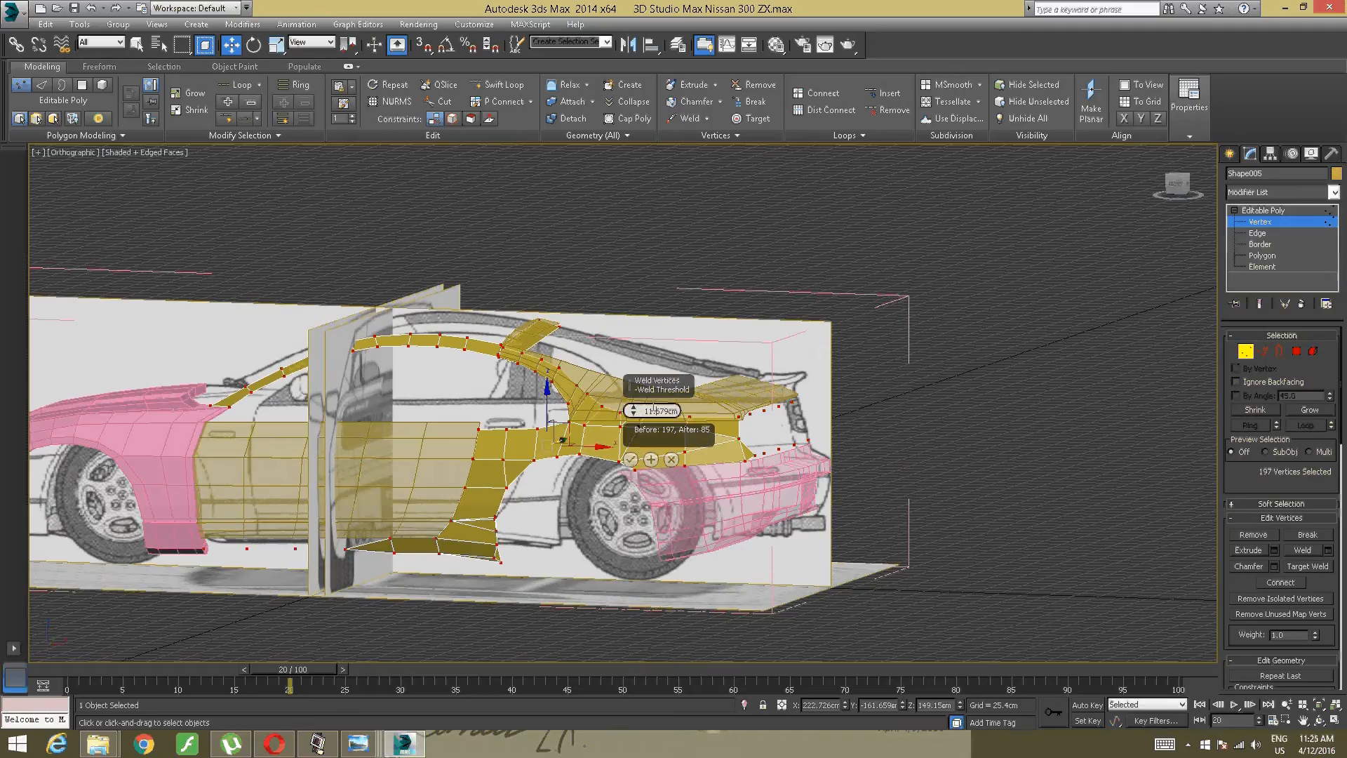
key(BackSpace)
key(BackSpace)
key(BackSpace)
key(BackSpace)
key(BackSpace)
key(BackSpace)
key(BackSpace)
key(BackSpace)
text(0.)
key(Return)
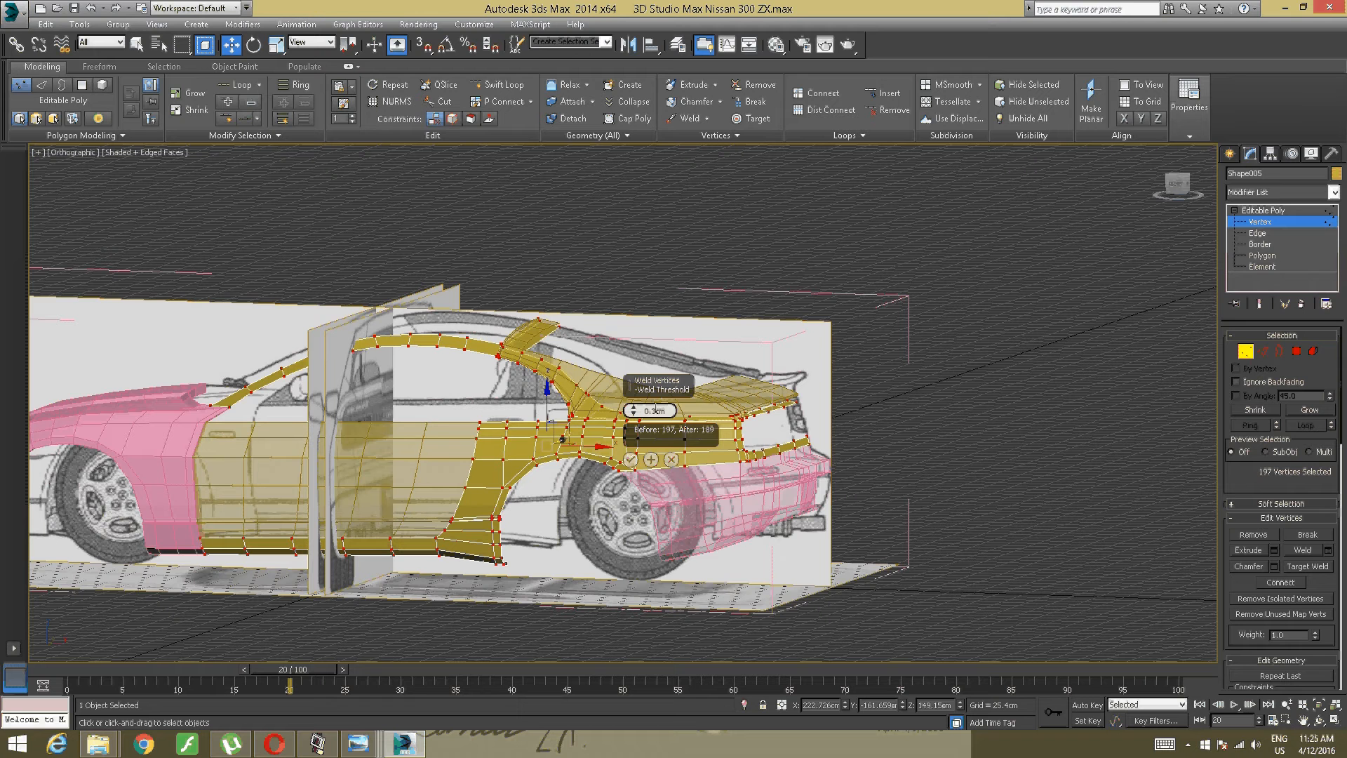
click(630, 460)
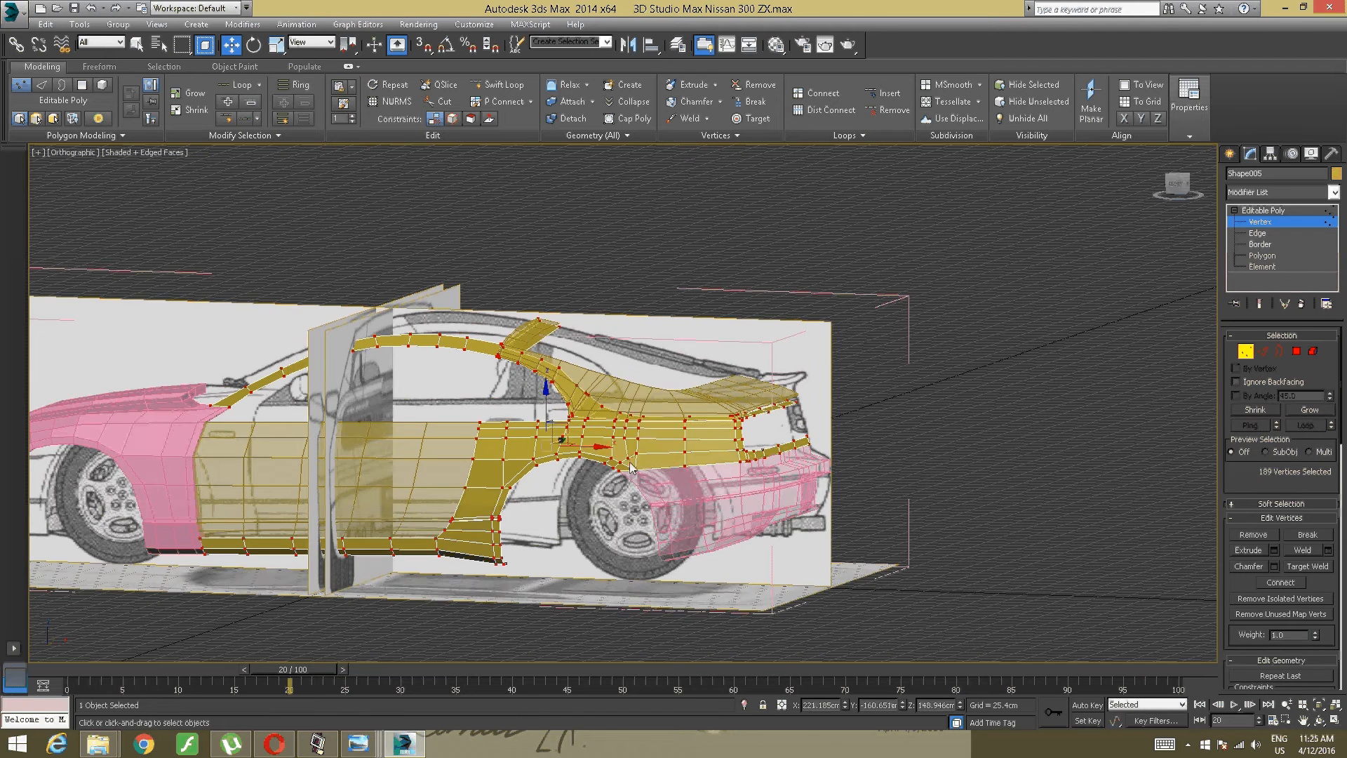
Step: Clear the vertex selection and add four Swift Loops across the new roof strip, aligned with the crossbar's divisions
scroll(630, 469, up, 10)
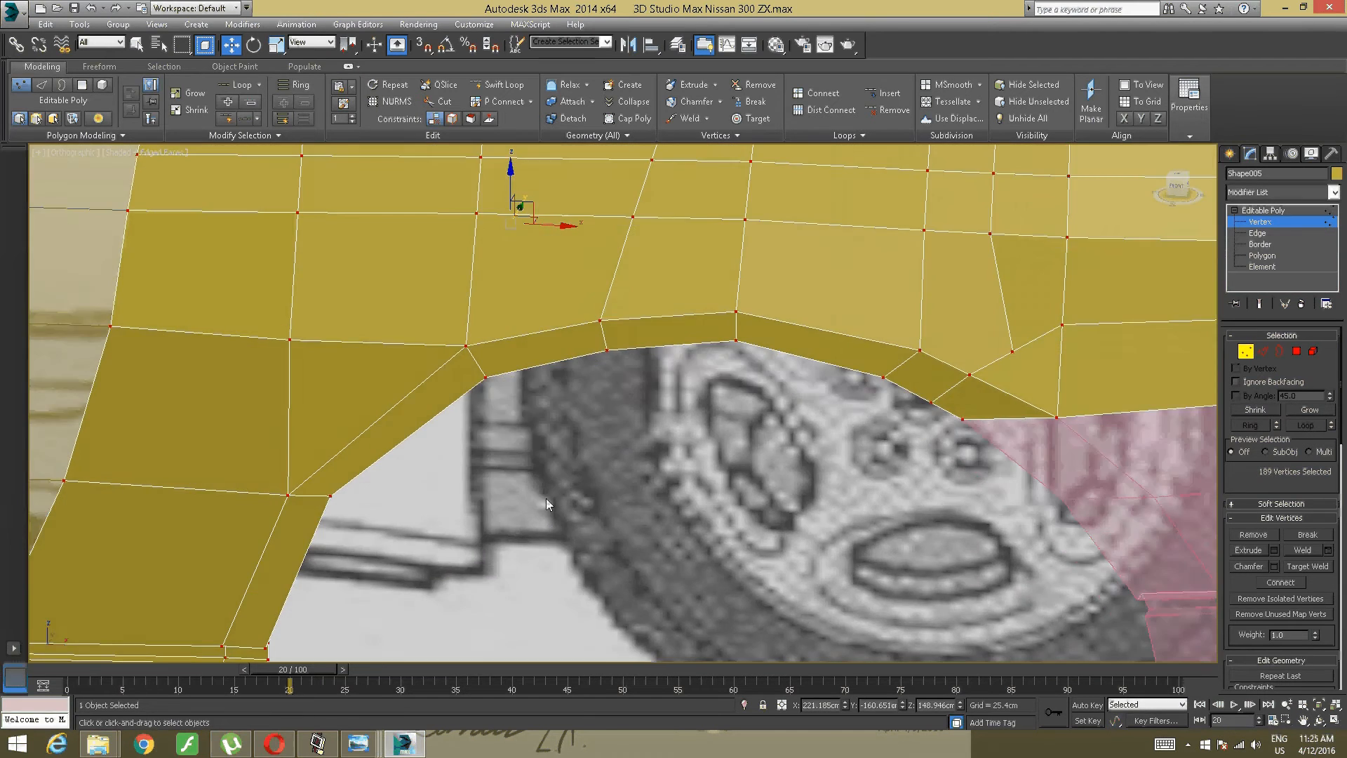
scroll(605, 428, down, 3)
scroll(605, 456, up, 6)
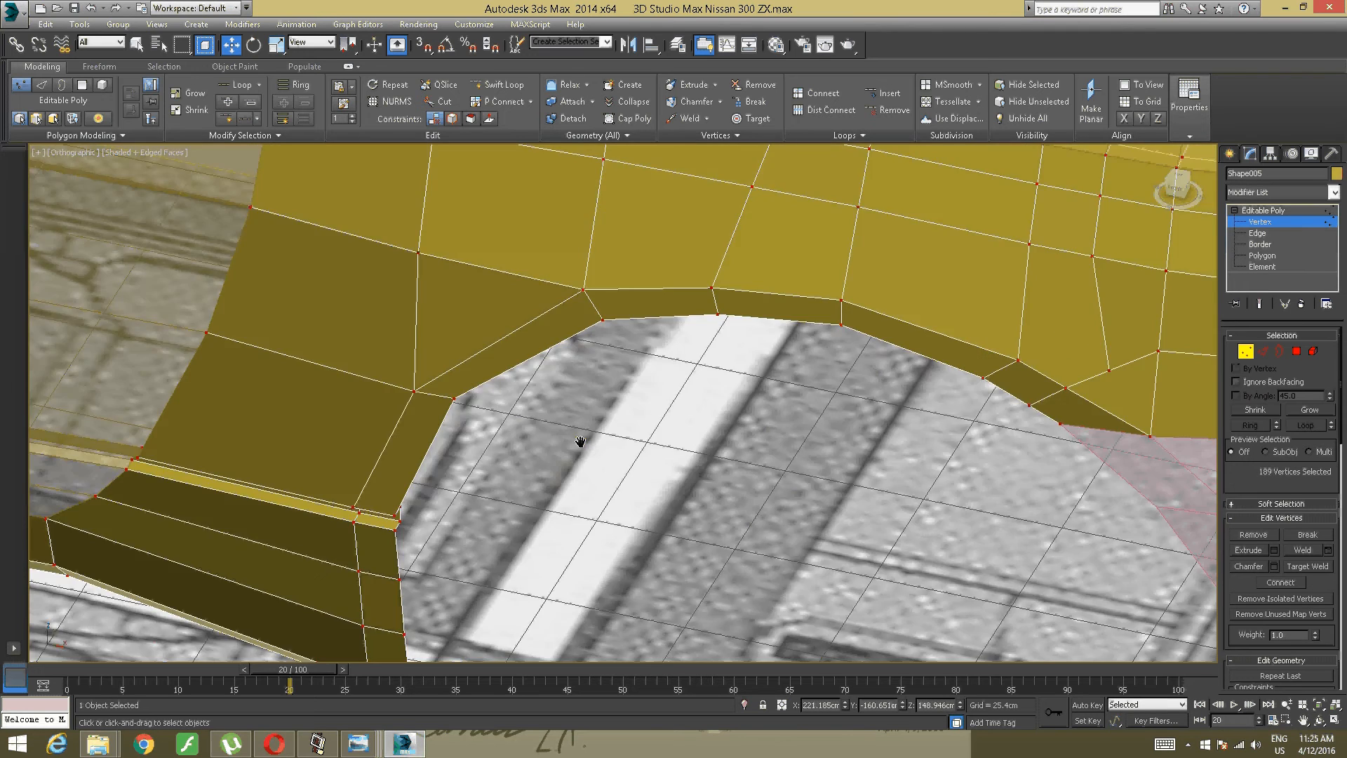
middle_drag(580, 442, 551, 646)
alt+middle_drag(511, 322, 490, 503)
click(520, 188)
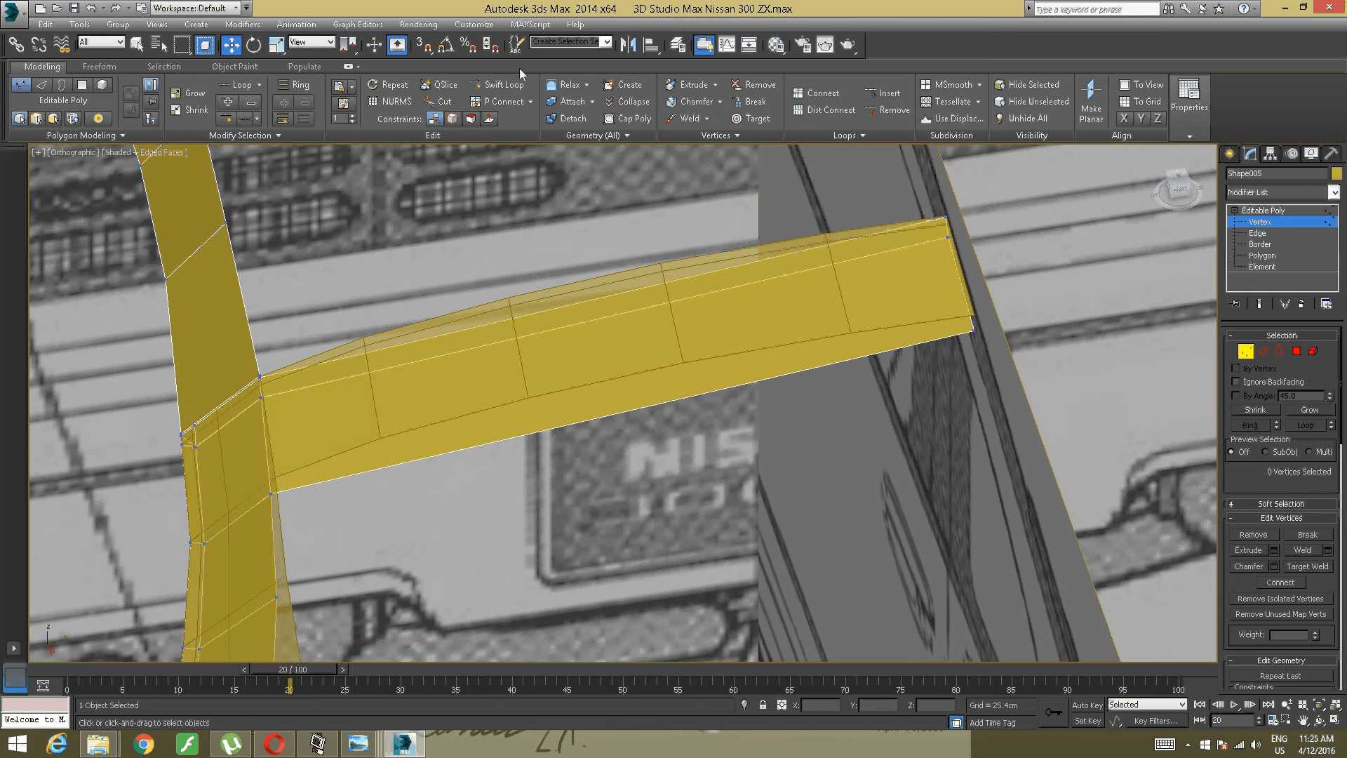
click(503, 83)
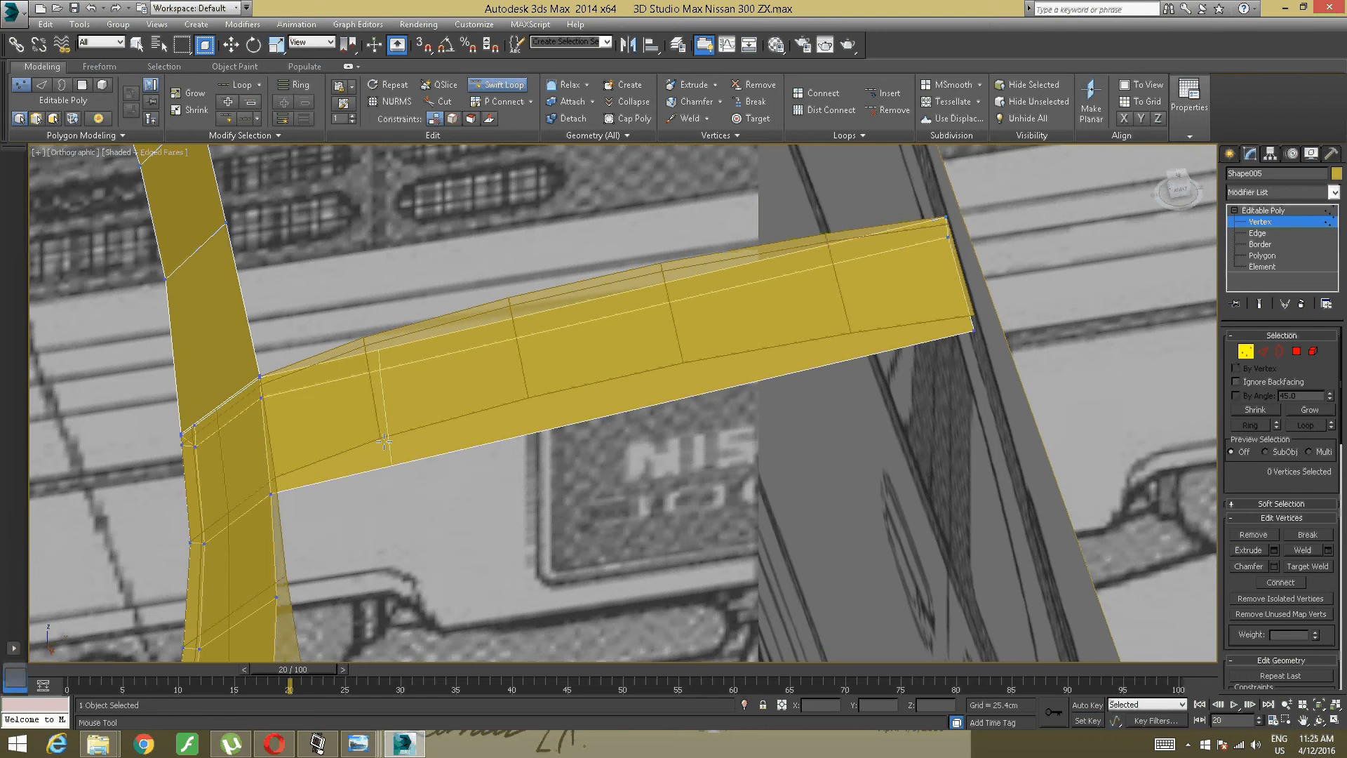
click(372, 443)
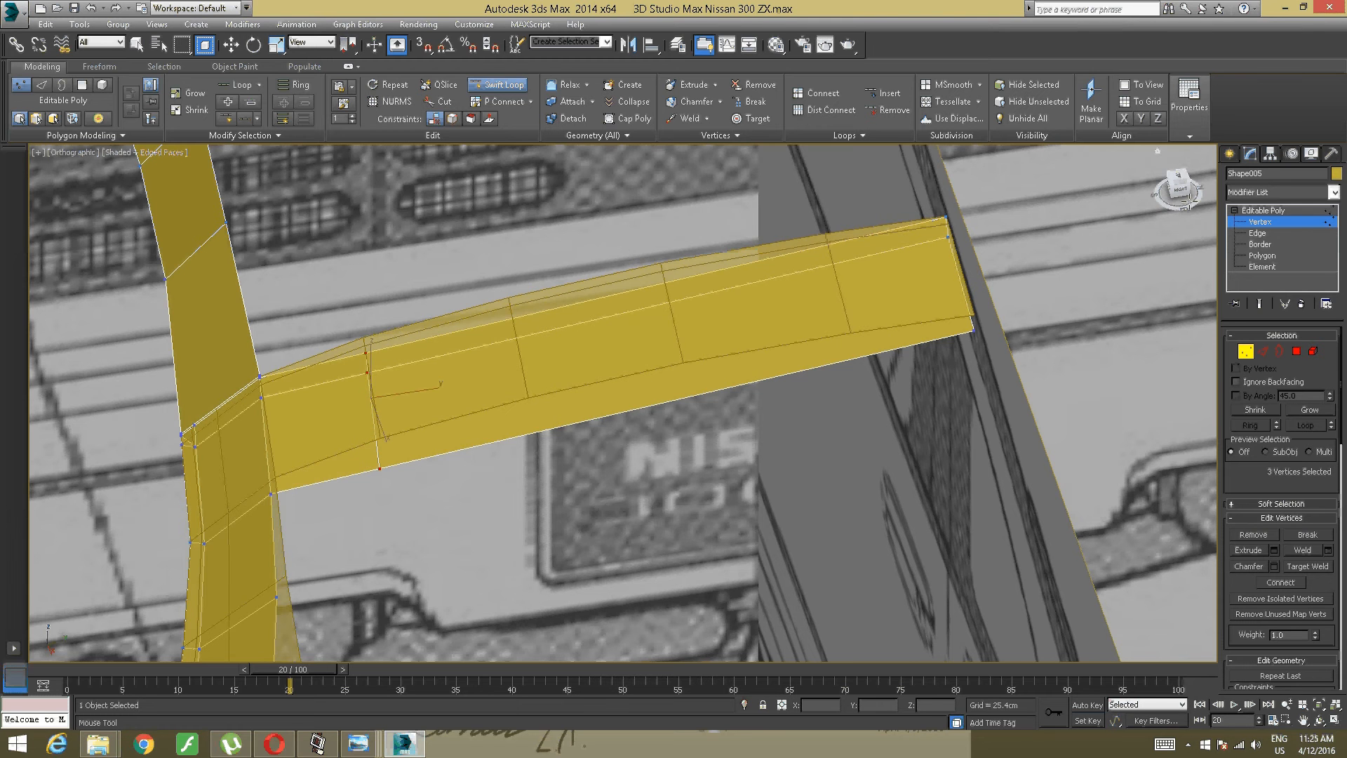
click(1181, 175)
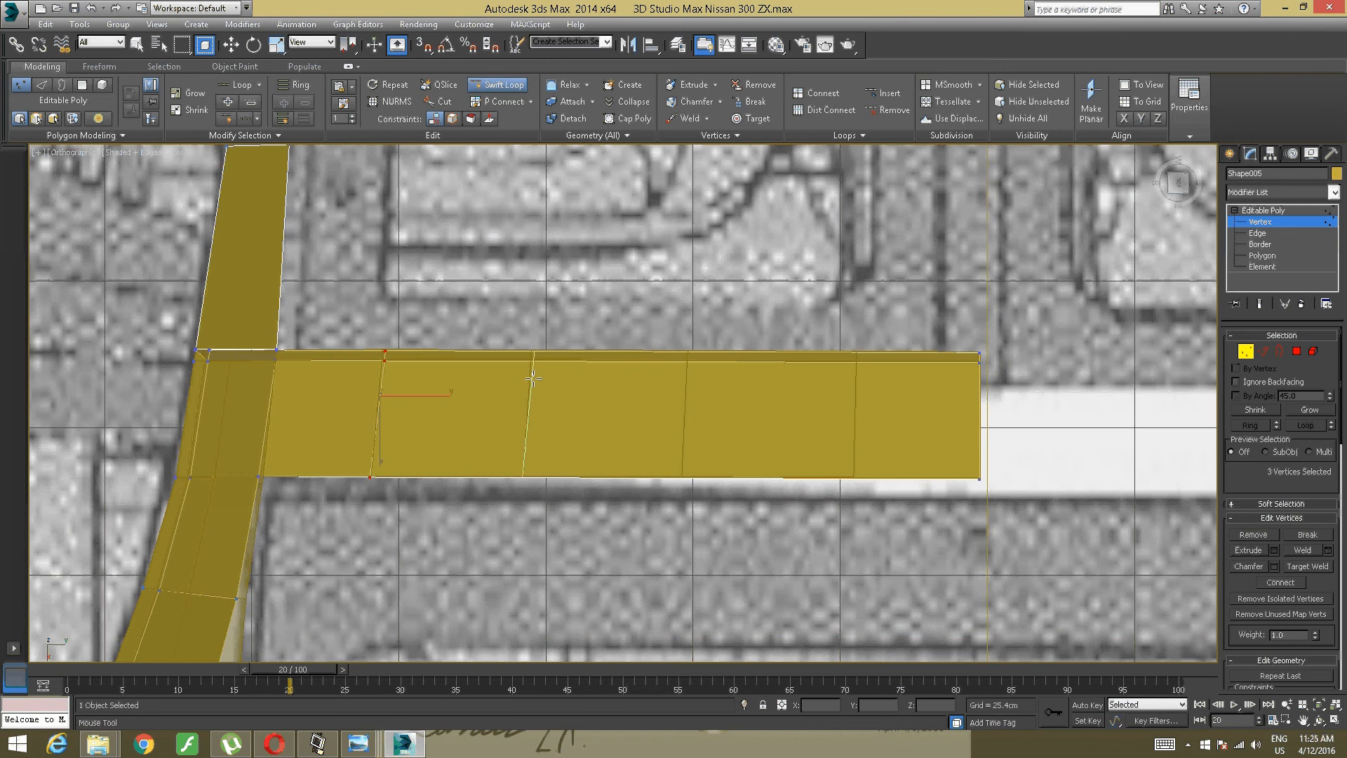
click(533, 379)
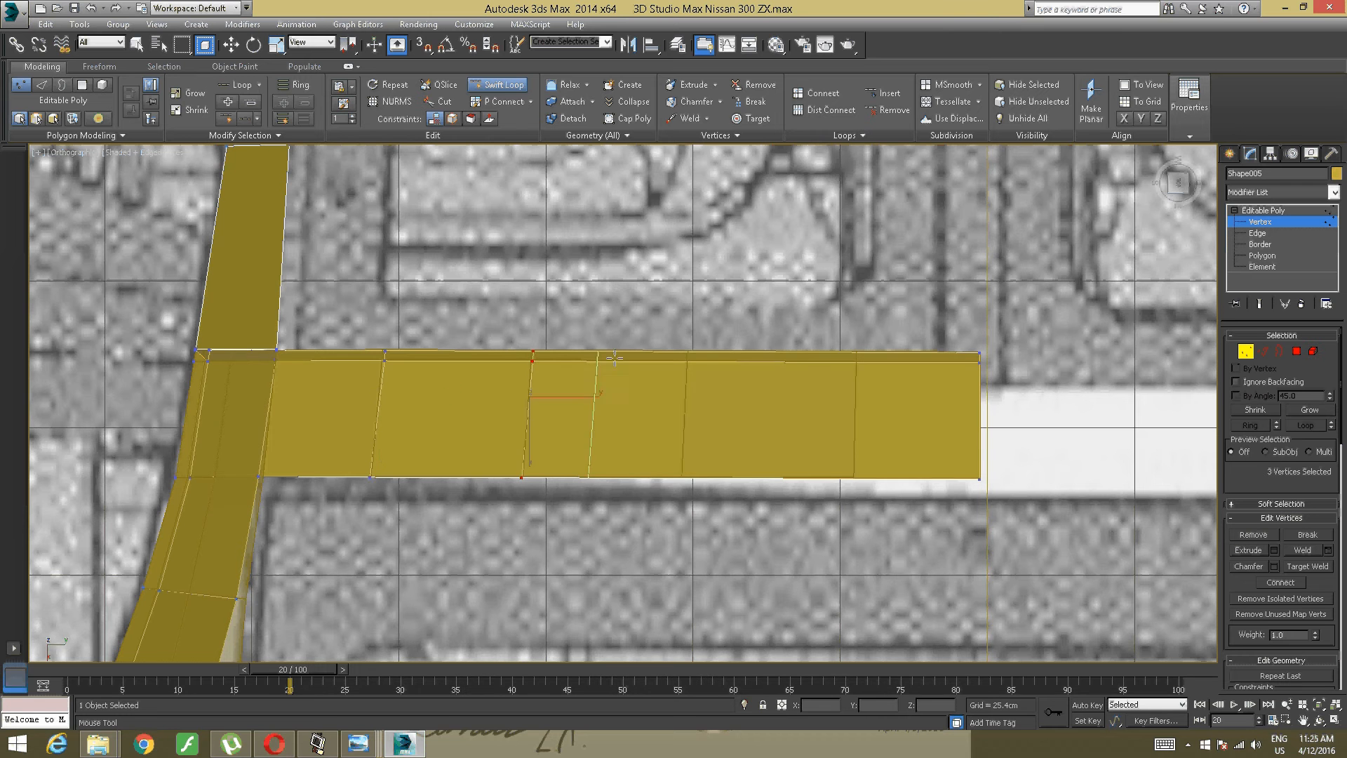
click(688, 365)
click(854, 371)
right_click(828, 295)
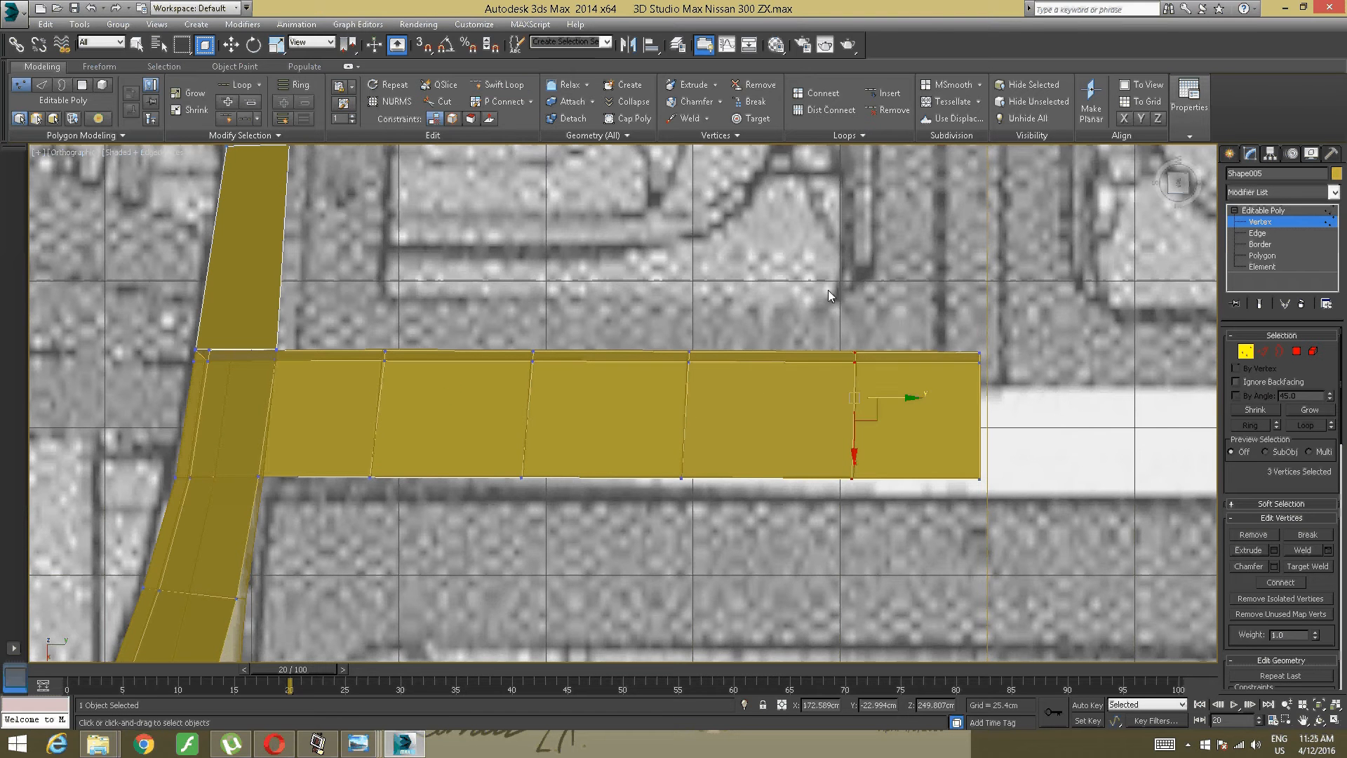
Step: Raise the strip's two loops nearest the centerline to the crossbar's curve, the innermost to about Z 252.2 cm
alt+middle_drag(790, 434, 995, 247)
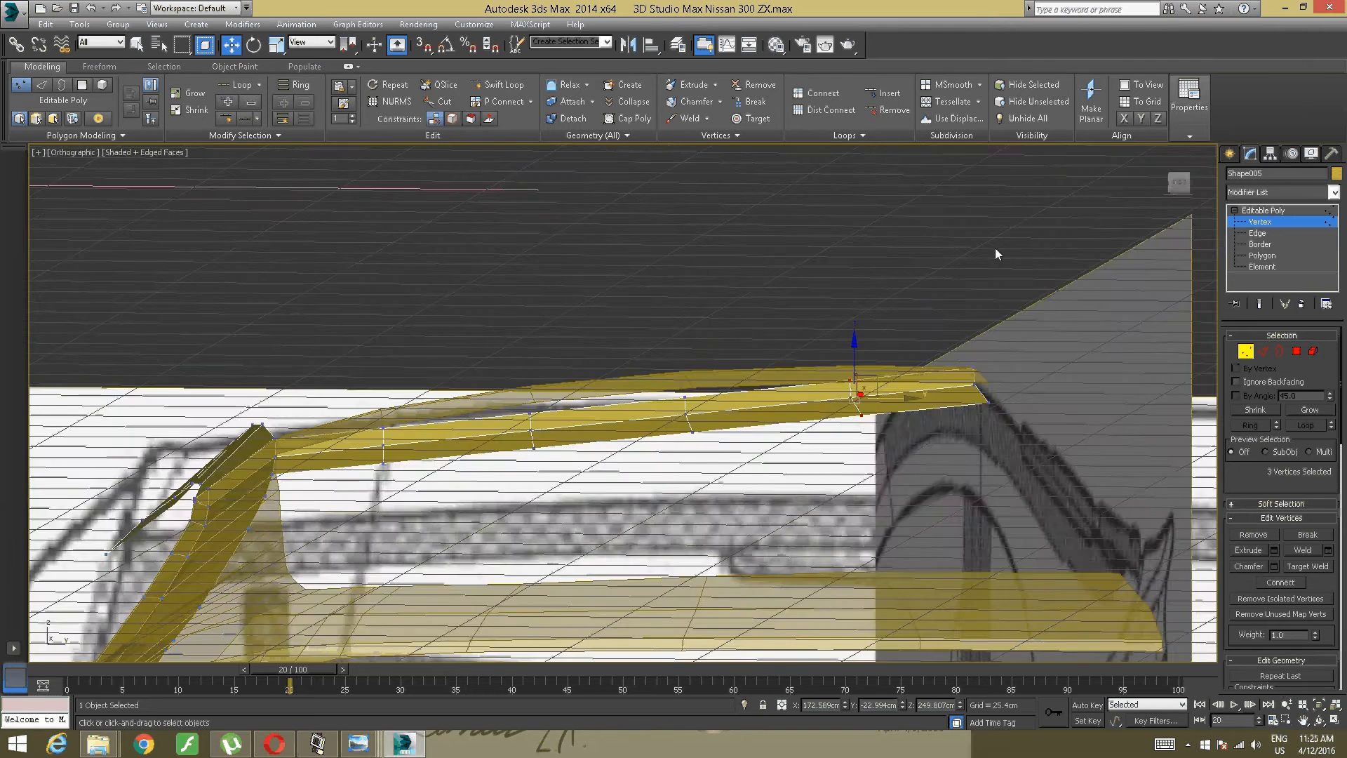
alt+middle_drag(781, 347, 716, 377)
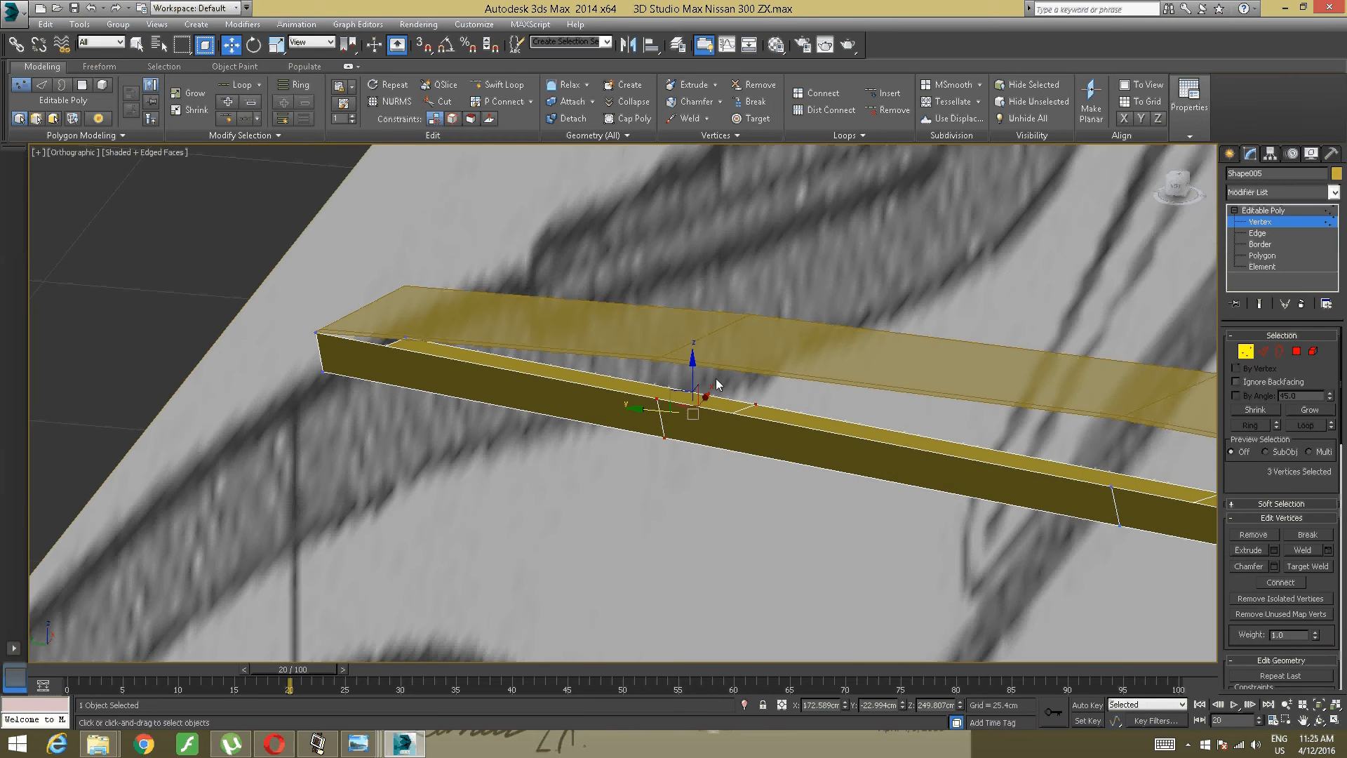
mouse_move(695, 374)
mouse_down()
mouse_move(703, 341)
mouse_move(690, 363)
mouse_up()
alt+middle_drag(690, 363, 601, 363)
alt+middle_drag(794, 364, 423, 351)
drag(837, 272, 679, 448)
alt+middle_drag(679, 448, 515, 502)
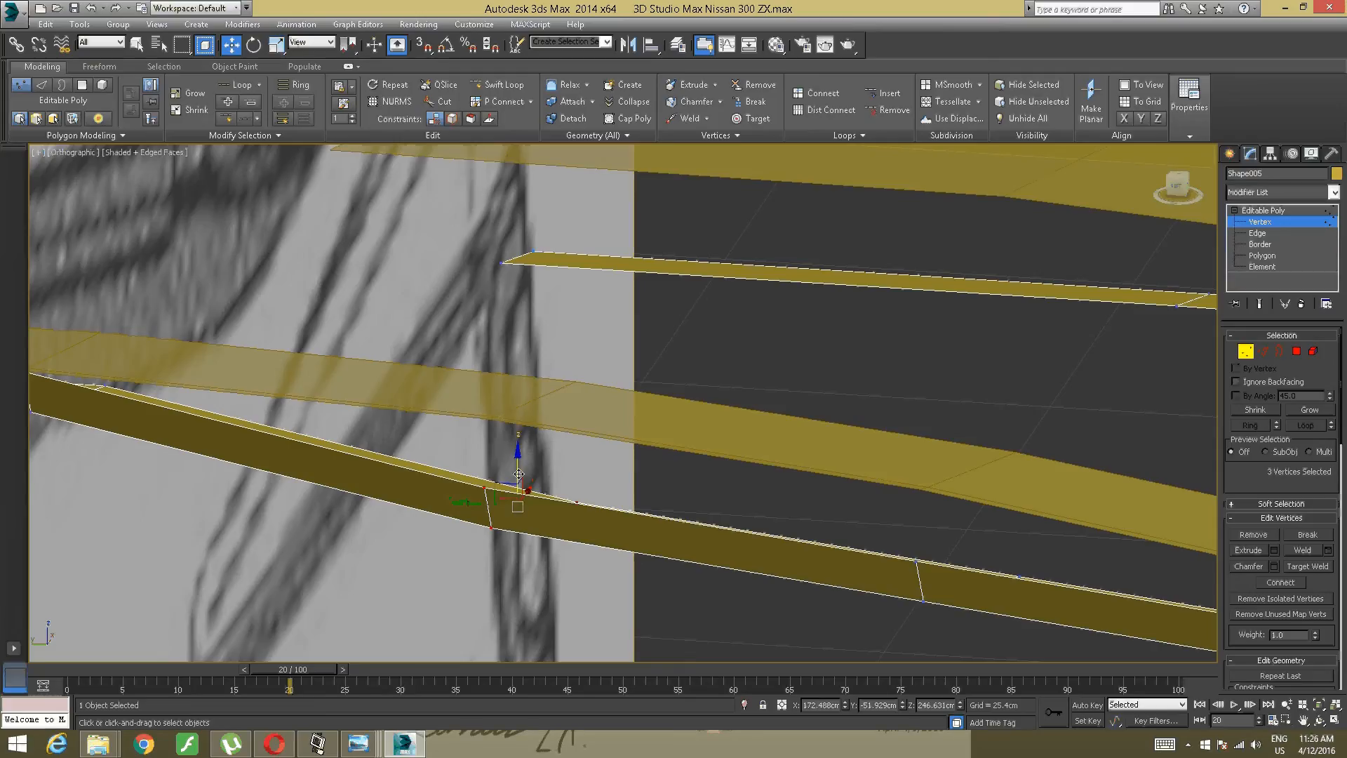
drag(516, 494, 509, 427)
alt+middle_drag(509, 427, 575, 425)
Step: Raise the strip's two outer loops to follow the crossbar's arch, the one nearest the side frame to about Z 244.1 cm
middle_drag(736, 424, 646, 342)
drag(646, 343, 506, 497)
alt+middle_drag(507, 497, 478, 507)
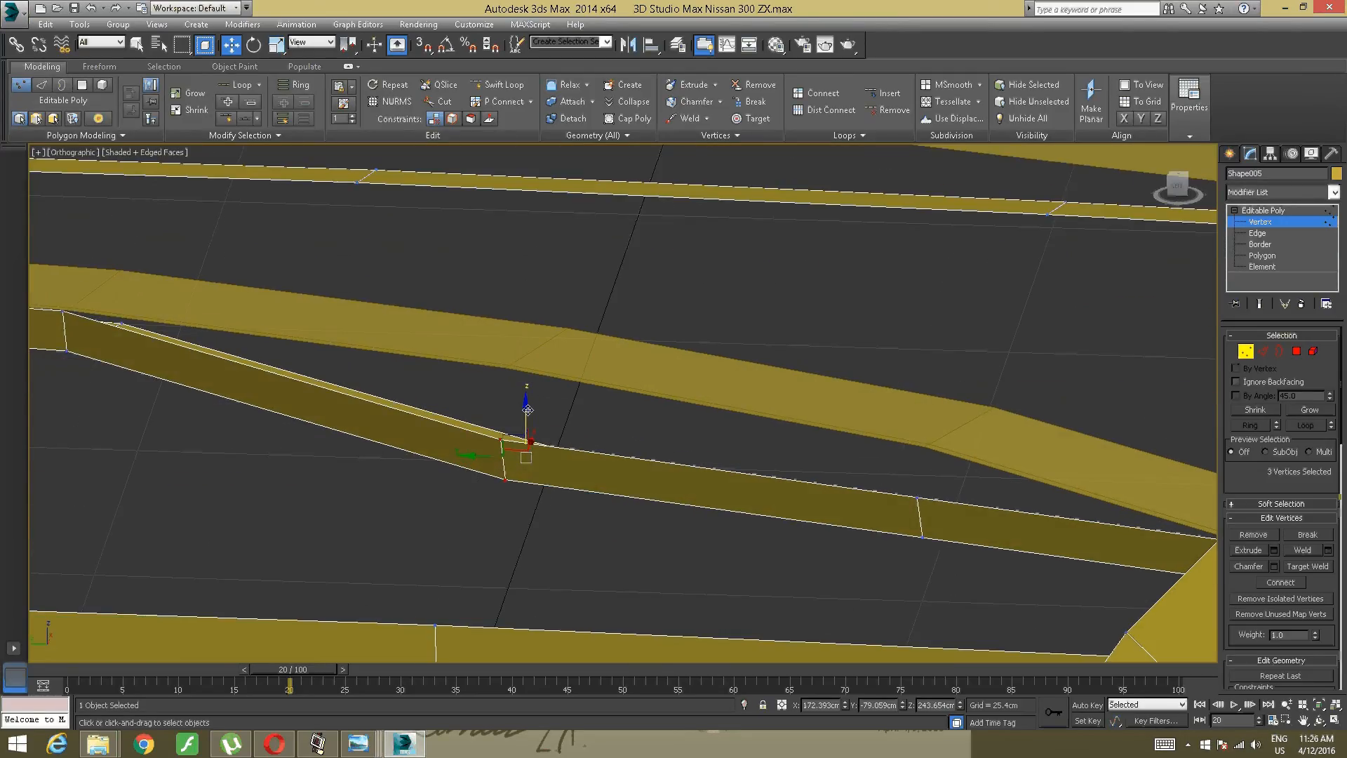
drag(527, 414, 528, 346)
alt+middle_drag(517, 393, 421, 308)
alt+middle_drag(676, 260, 579, 458)
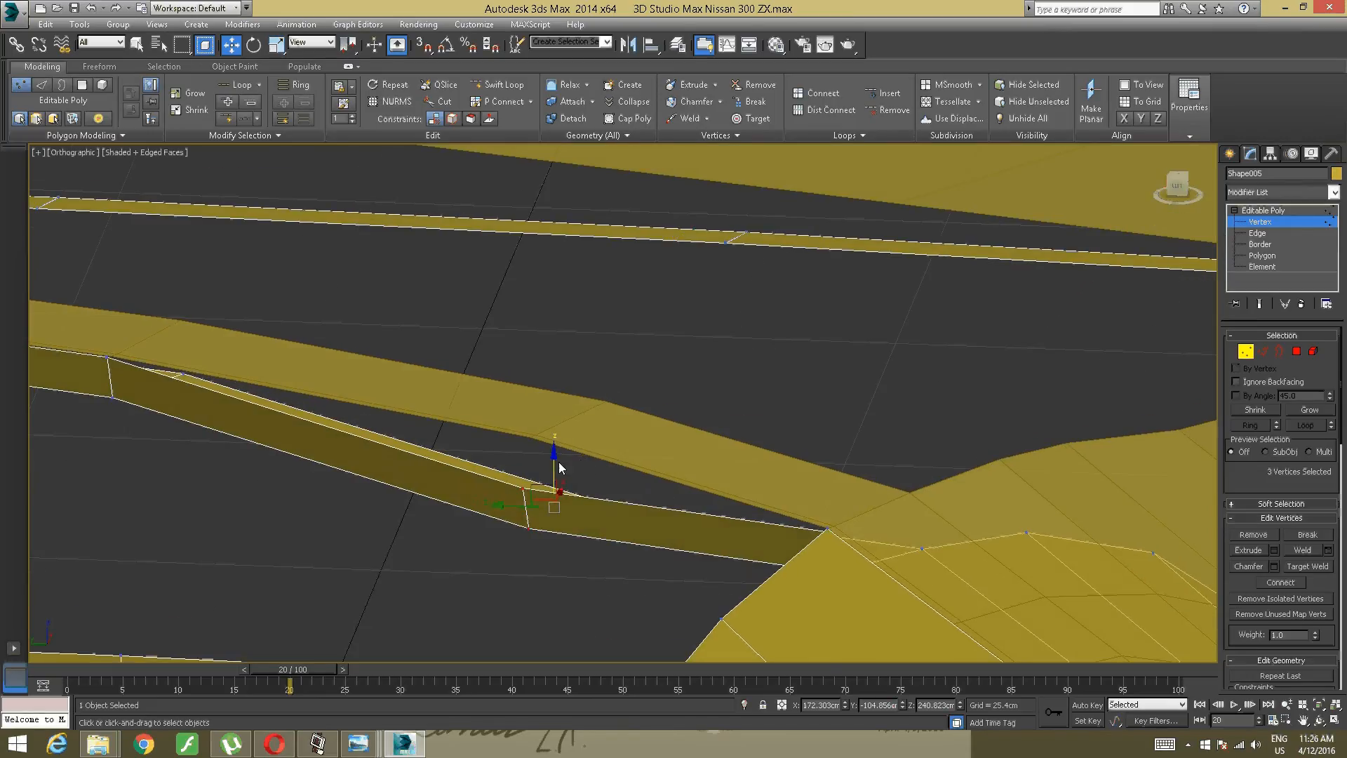
drag(554, 457, 559, 414)
alt+middle_drag(484, 449, 400, 416)
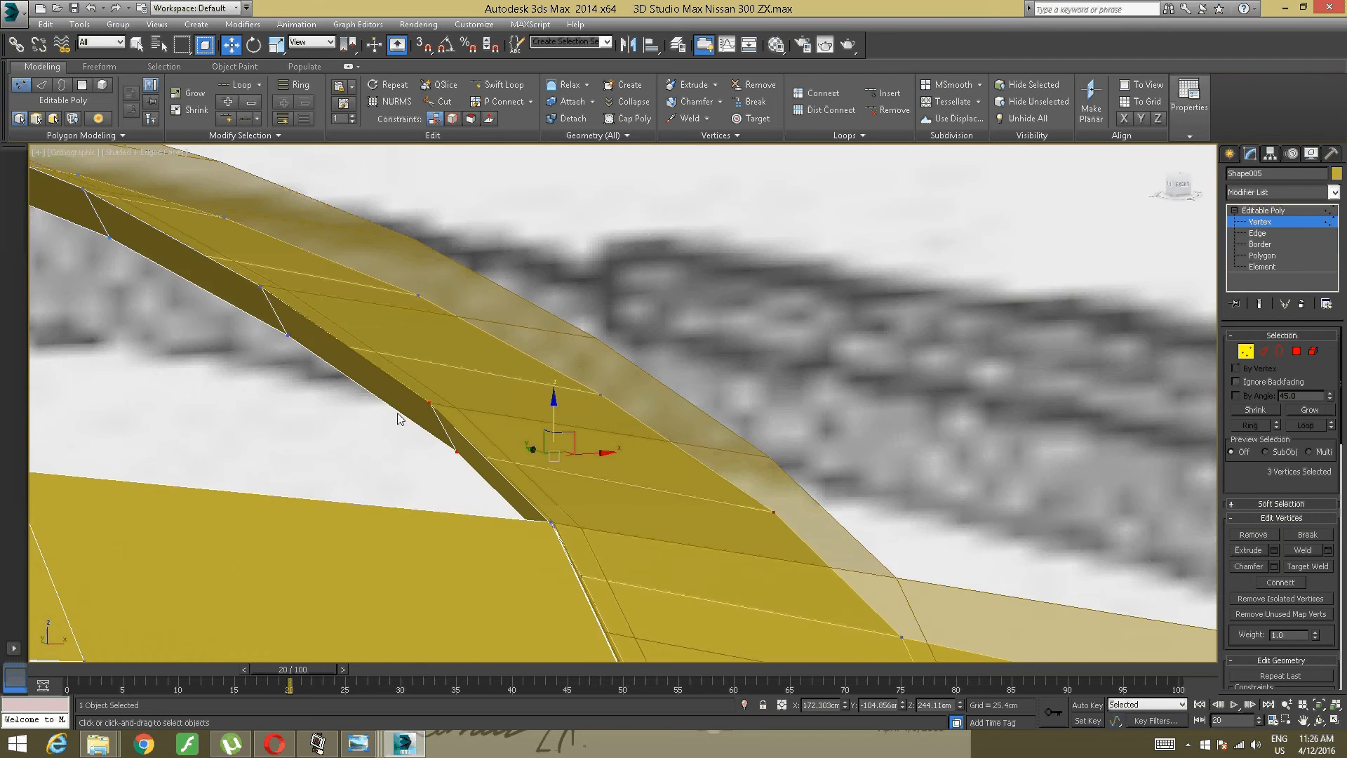
Step: Shift the roof strip's centerline vertex row rearward in the top view to match the blueprint's roof band
scroll(449, 337, down, 8)
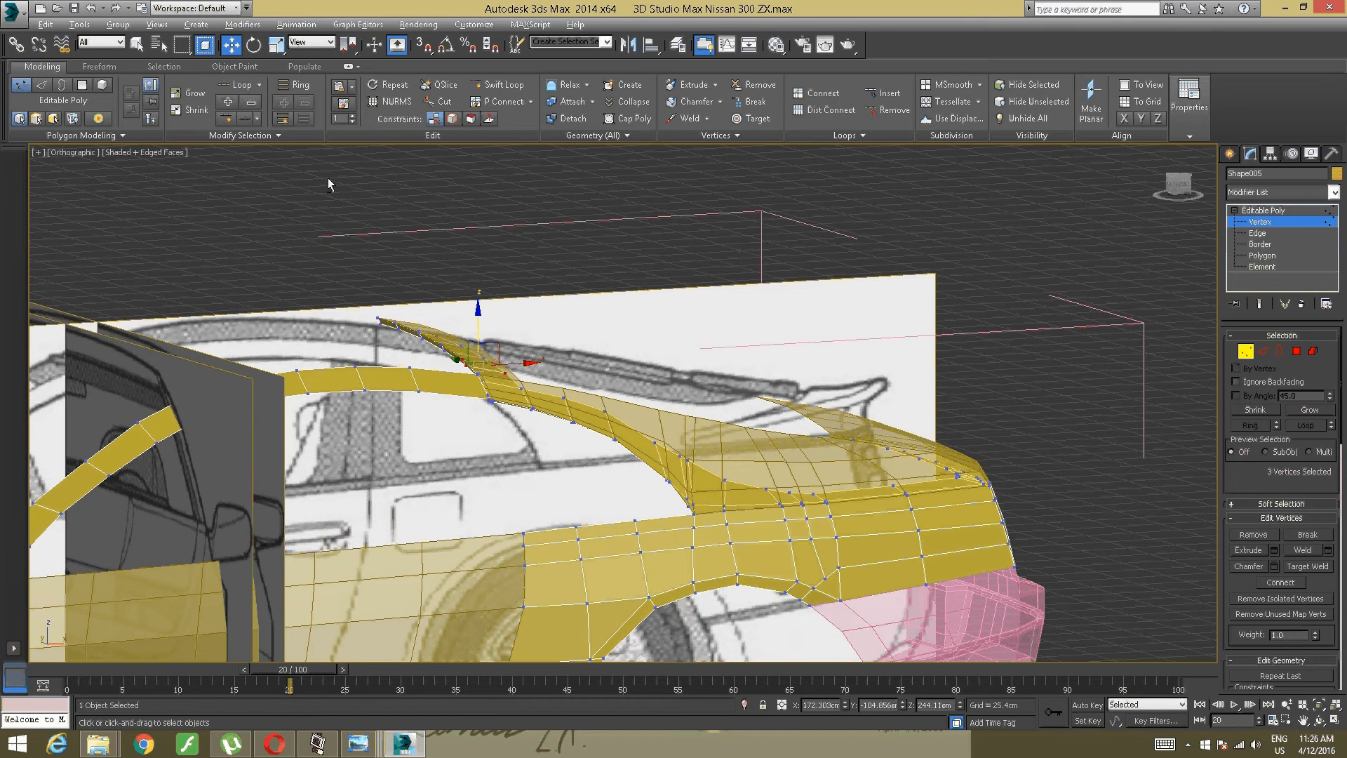
alt+middle_drag(327, 179, 411, 406)
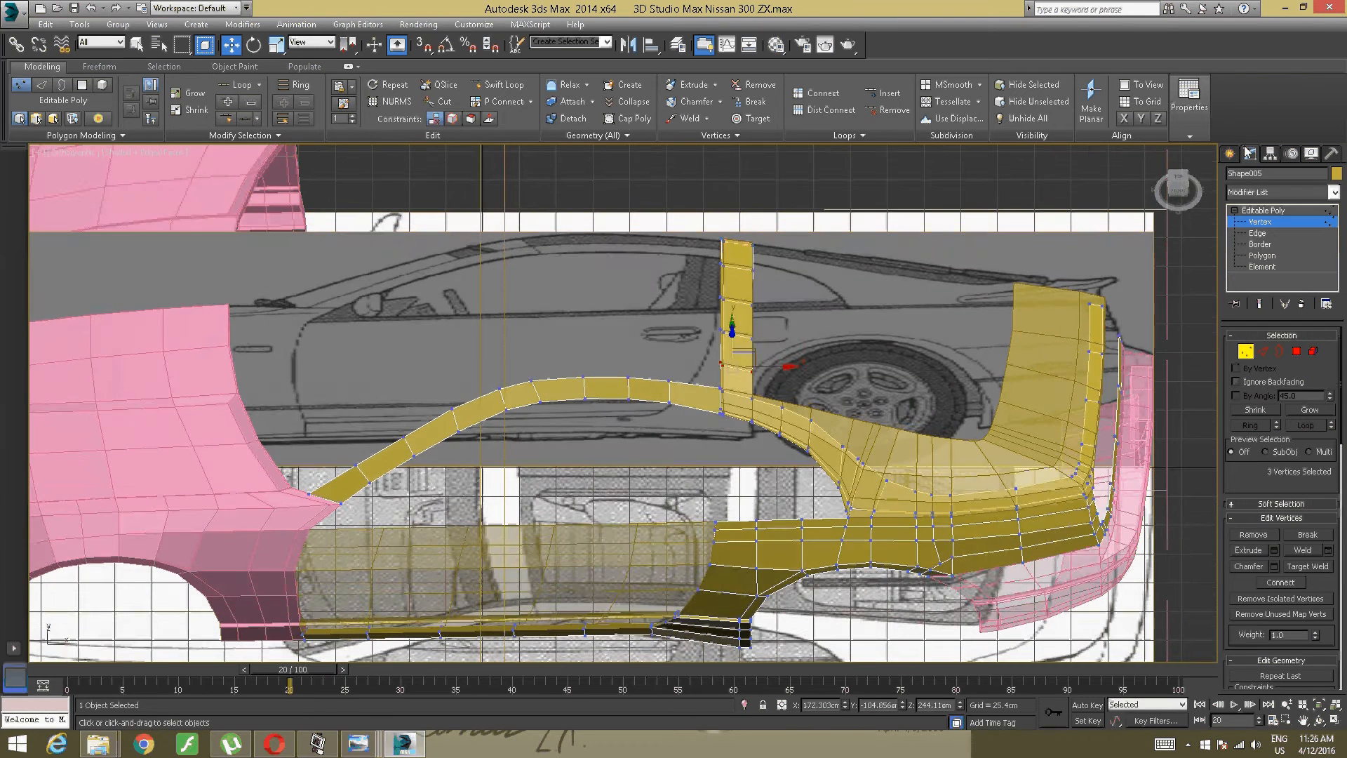
drag(1178, 190, 1111, 204)
key(t)
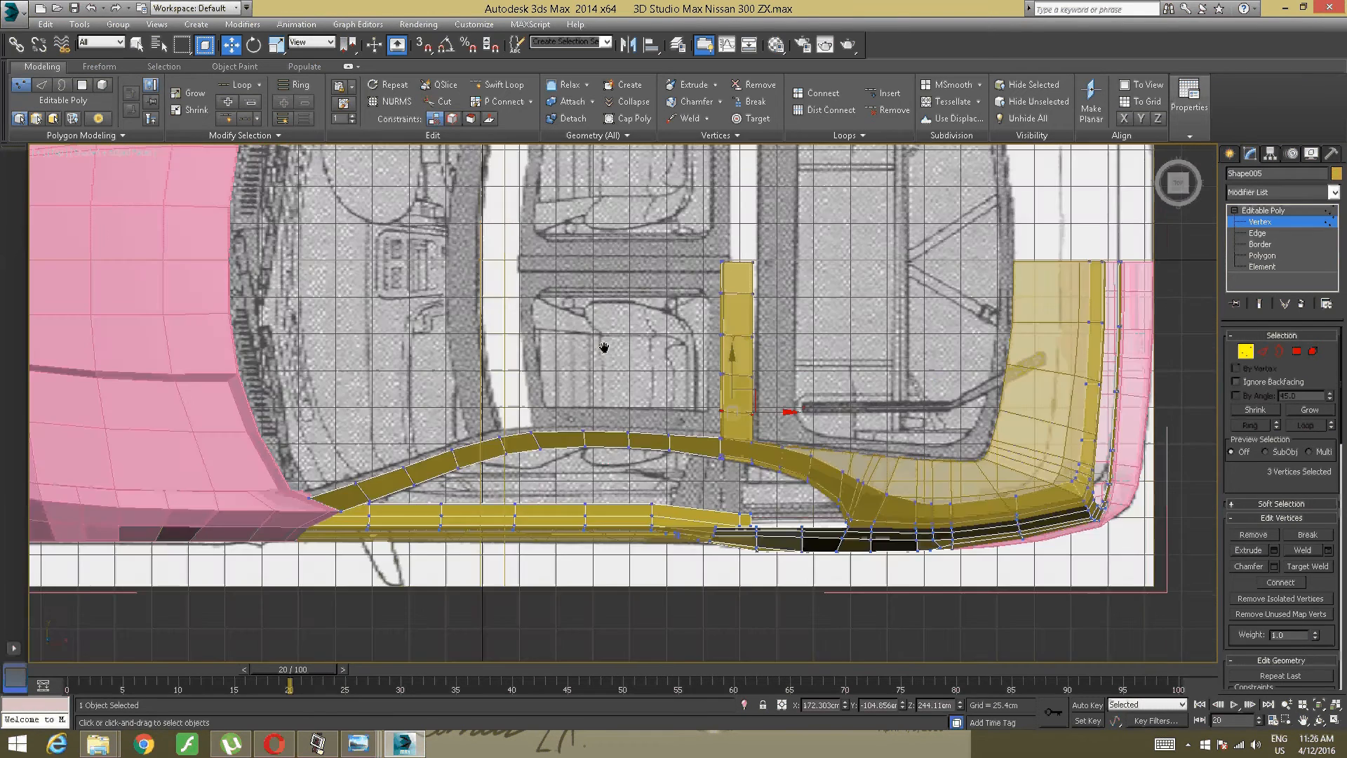
scroll(491, 319, up, 3)
middle_drag(721, 319, 574, 402)
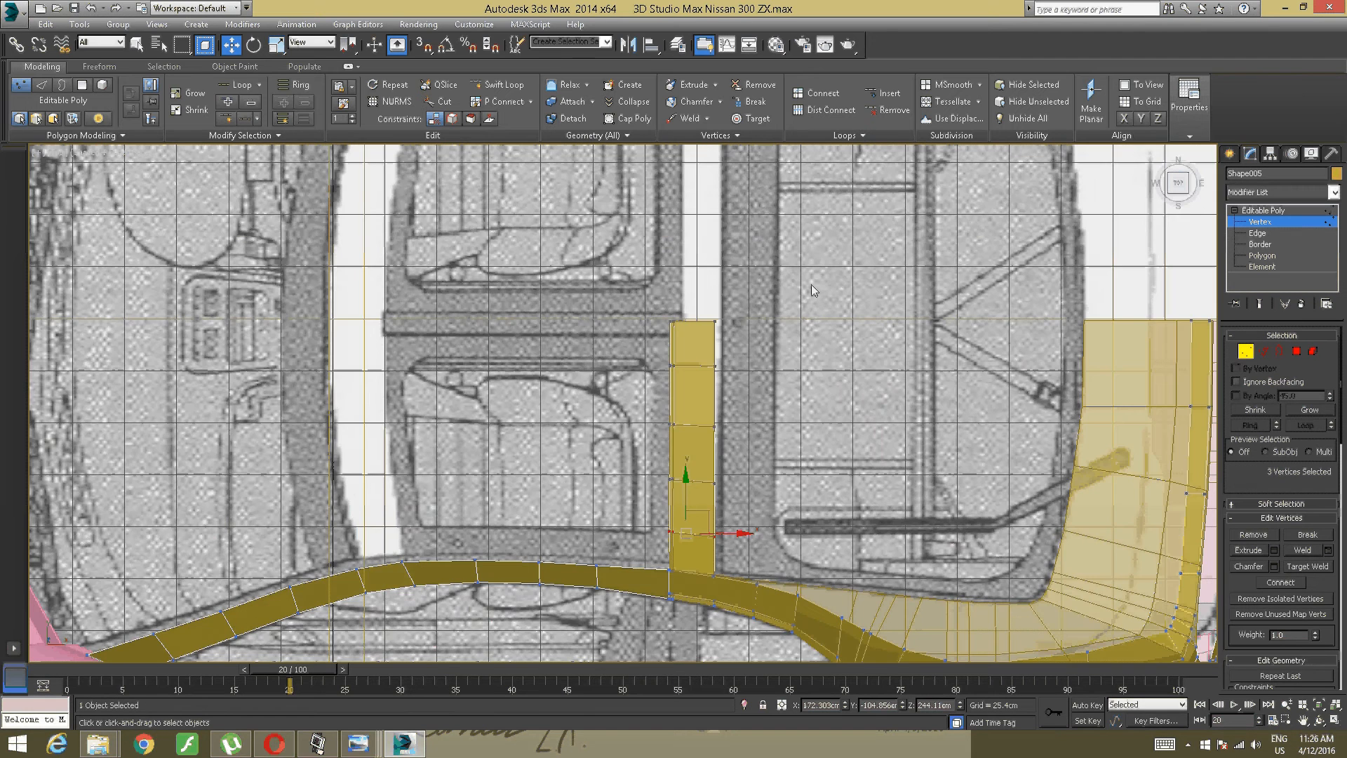
scroll(811, 284, up, 2)
scroll(760, 282, up, 3)
middle_drag(679, 275, 739, 278)
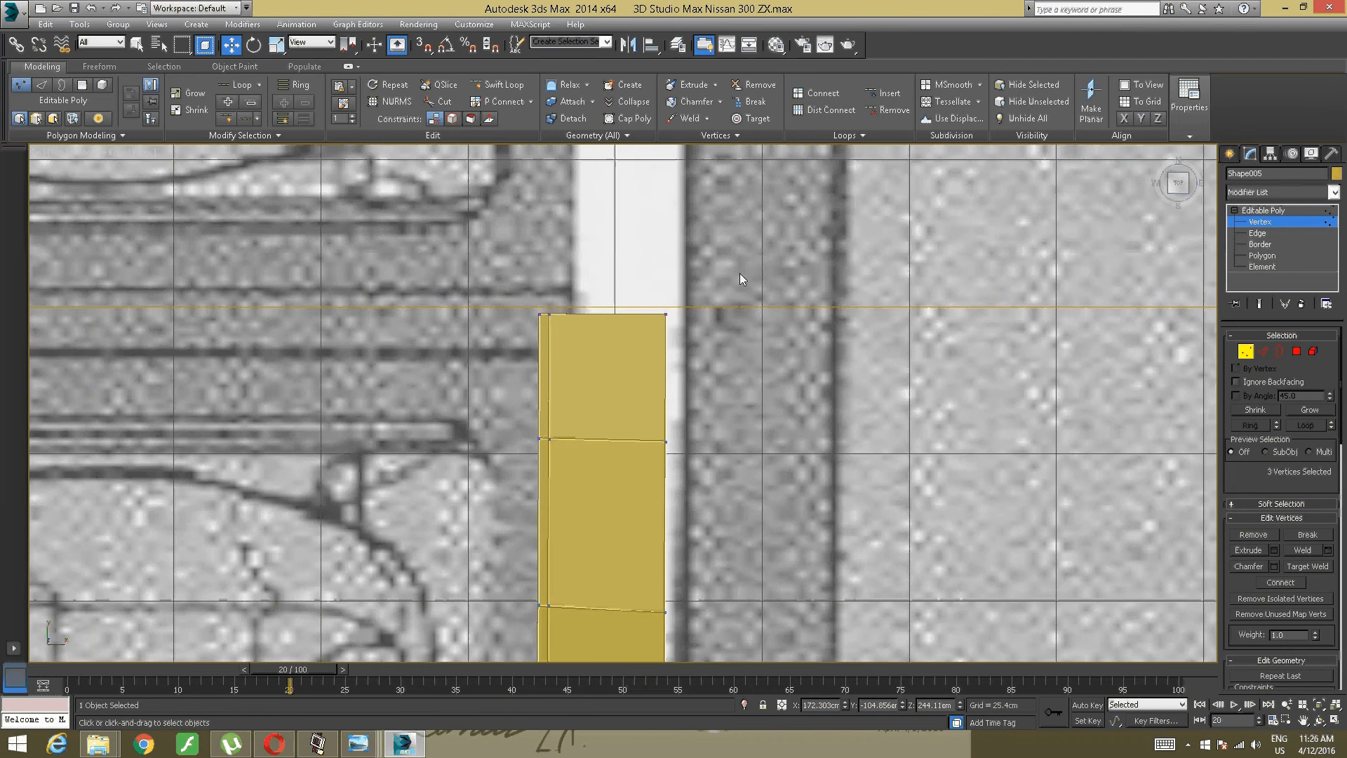
drag(739, 279, 470, 342)
drag(628, 315, 646, 314)
middle_drag(608, 393, 610, 288)
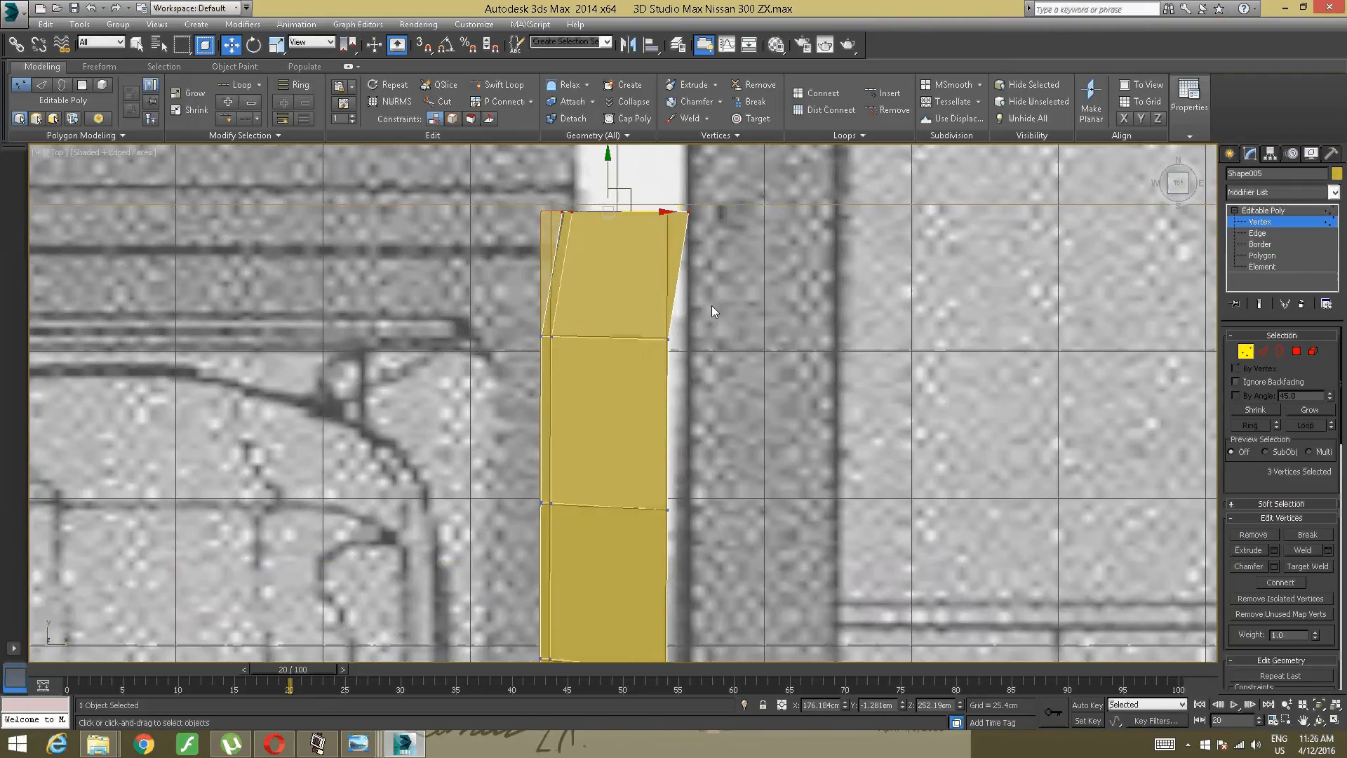
drag(660, 219, 671, 219)
Step: Move the strip's second and third vertex rows from the centerline rearward, the third to about X 176.6 cm
drag(760, 316, 505, 370)
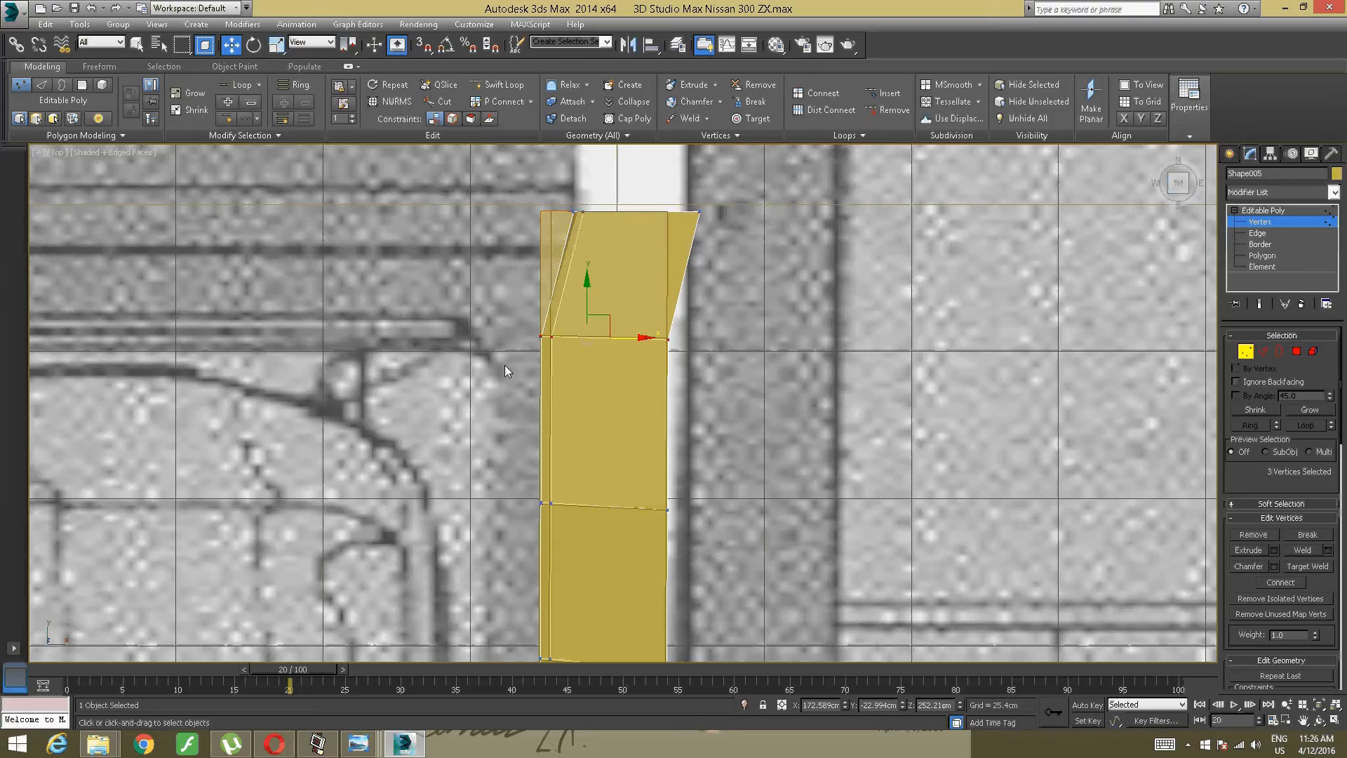
drag(628, 335, 650, 334)
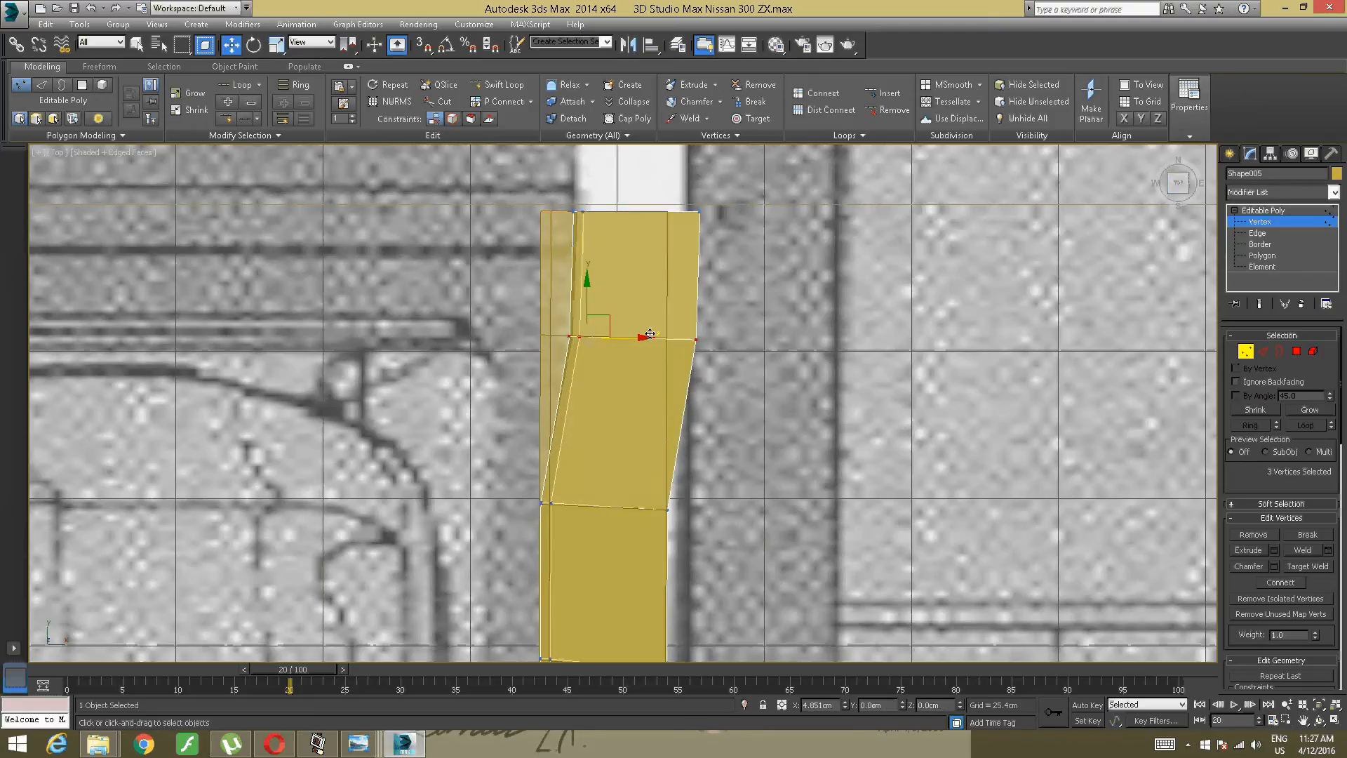
middle_drag(732, 479, 732, 338)
drag(651, 360, 488, 407)
drag(645, 360, 670, 356)
middle_drag(641, 399, 652, 278)
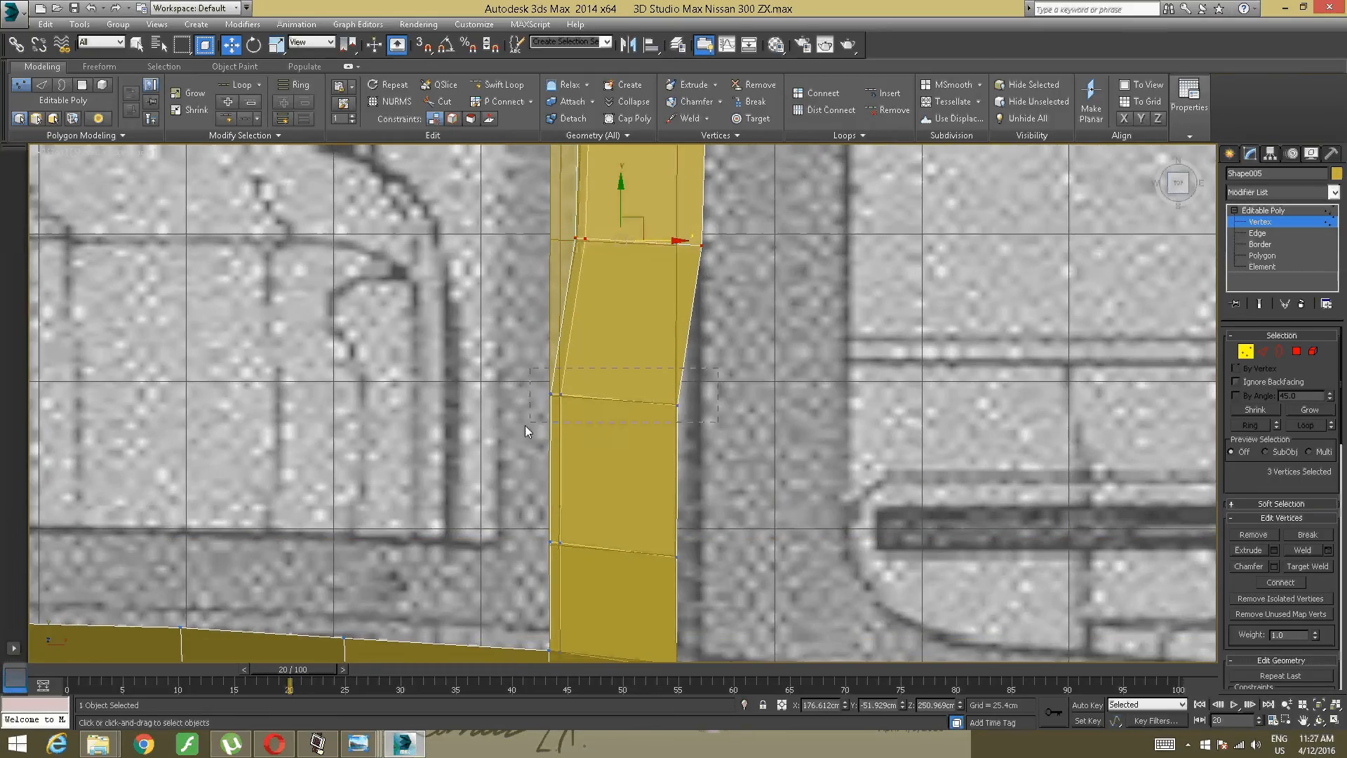
Step: Move the strip's two vertex rows nearest the side frame rearward along X toward the blueprint line
drag(525, 425, 656, 406)
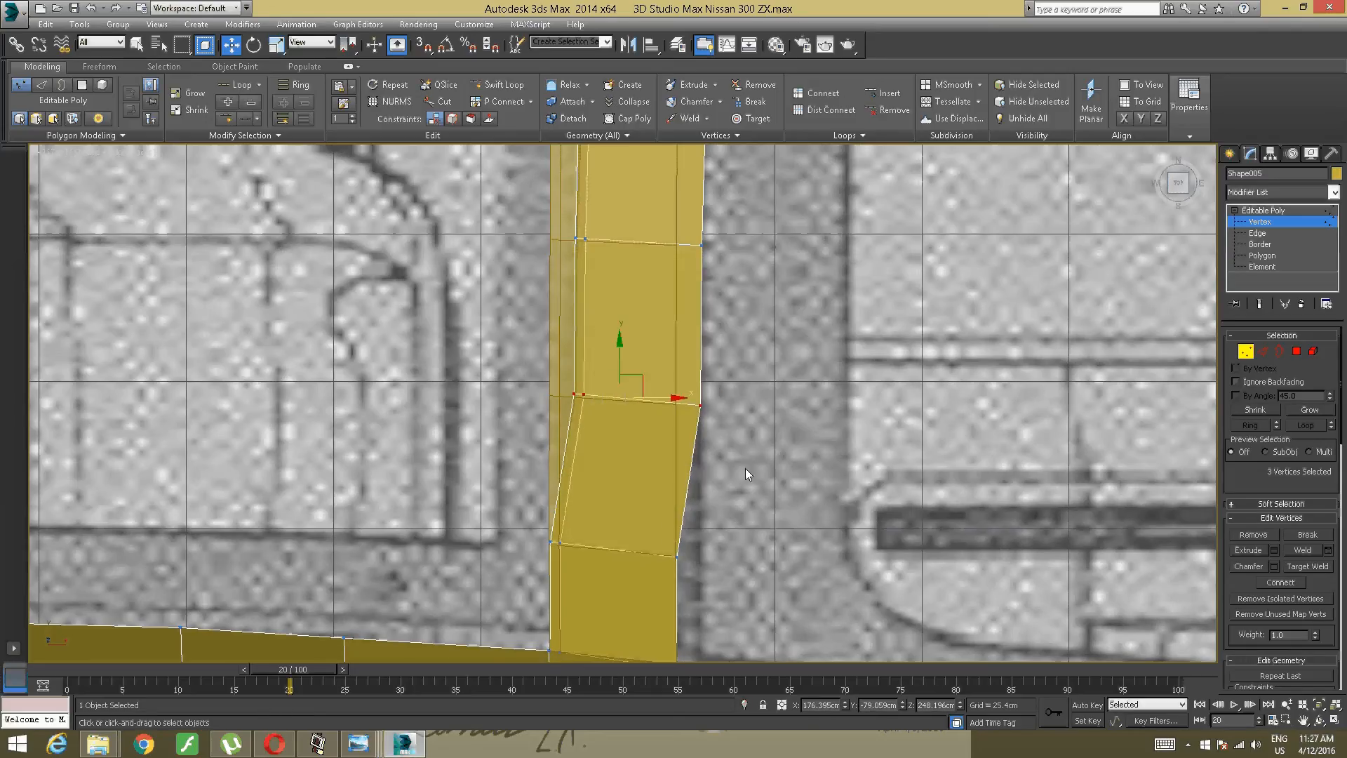
drag(745, 468, 537, 595)
middle_drag(576, 516, 570, 442)
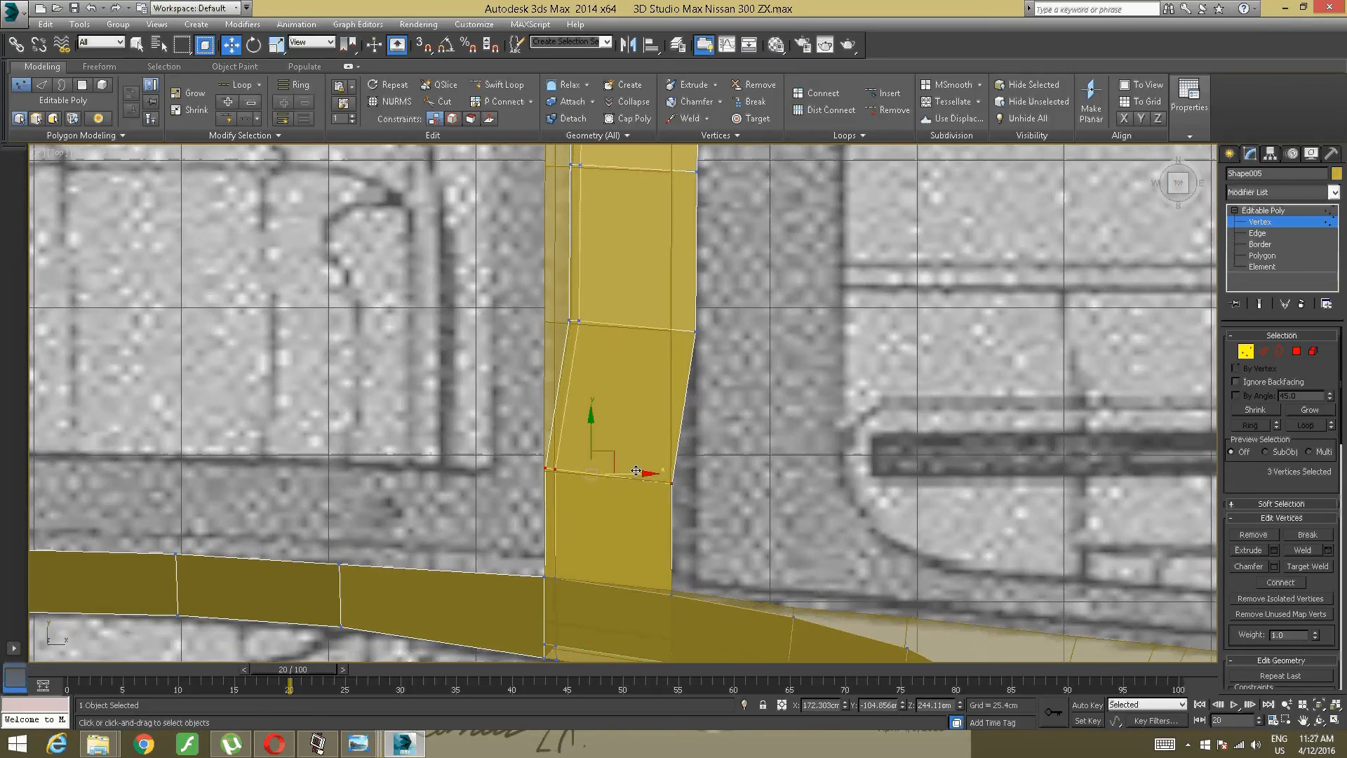
drag(636, 482, 649, 481)
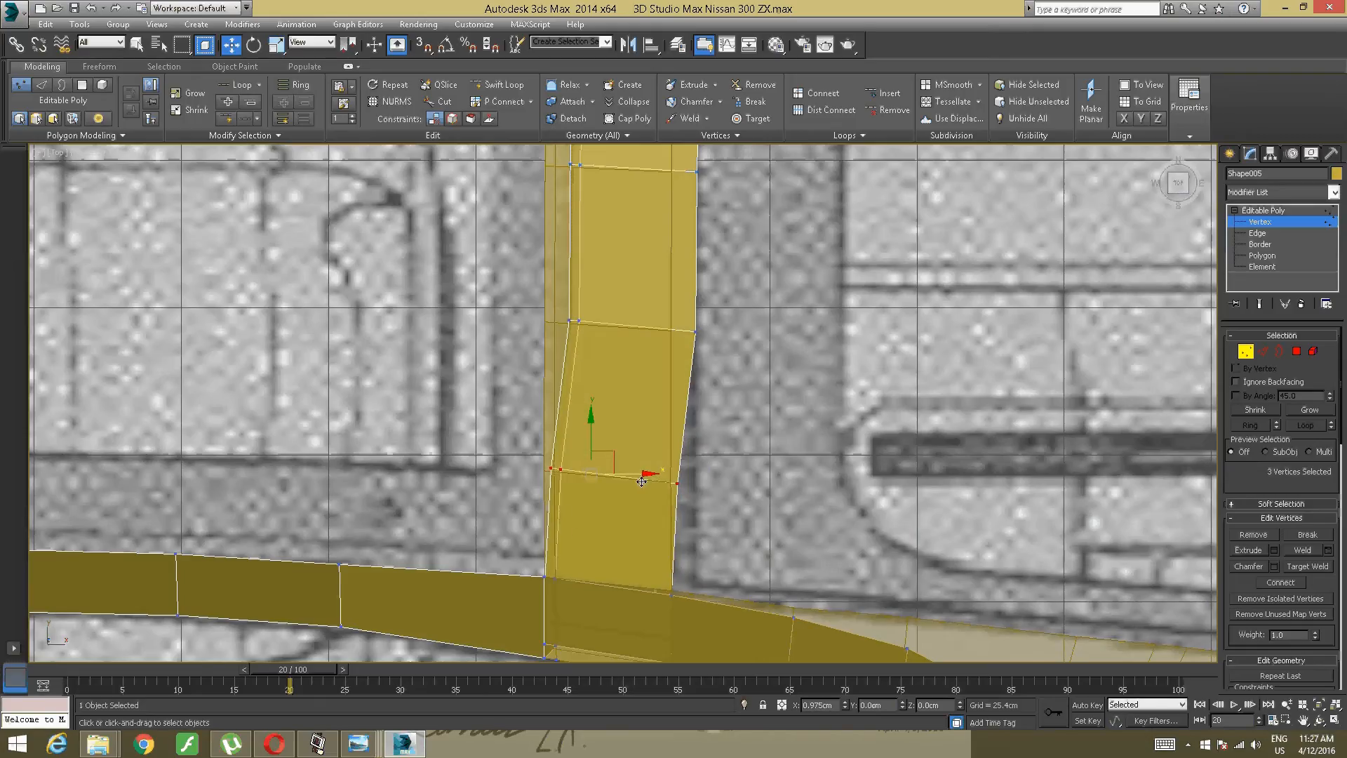
Step: Fine-tune the strip's two outer vertex rows to about X 175.6 cm and, nearest the side frame, X 173.8 cm
middle_drag(617, 399, 597, 435)
drag(713, 428, 561, 463)
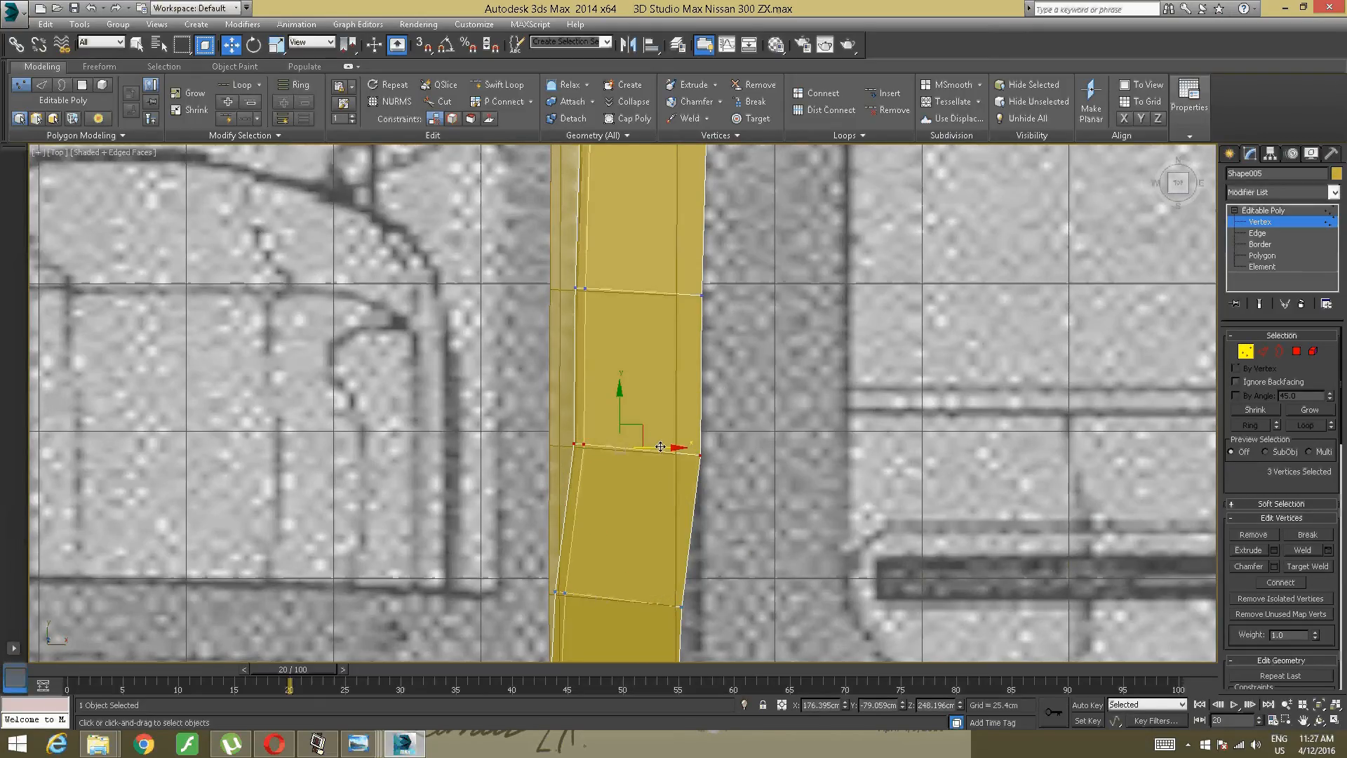
drag(660, 449, 656, 450)
middle_drag(718, 530, 718, 425)
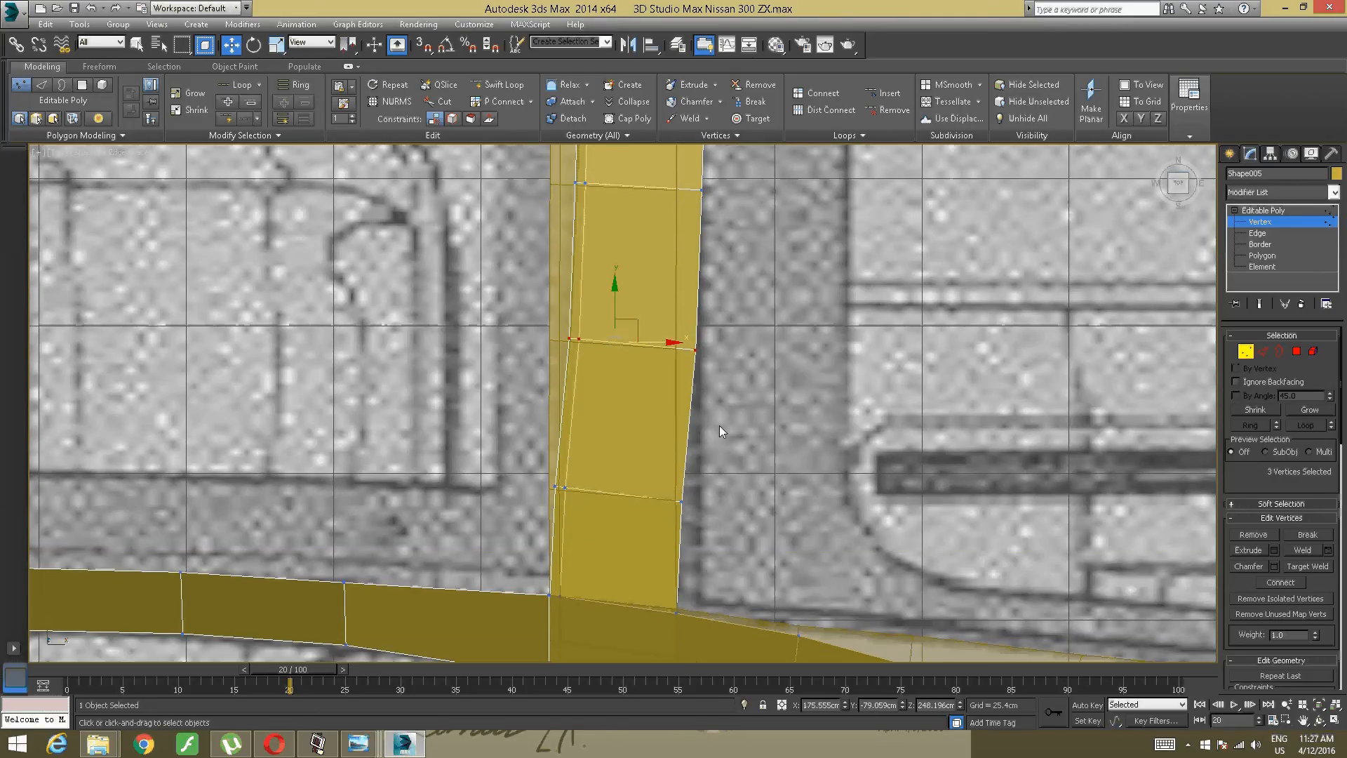
click(649, 488)
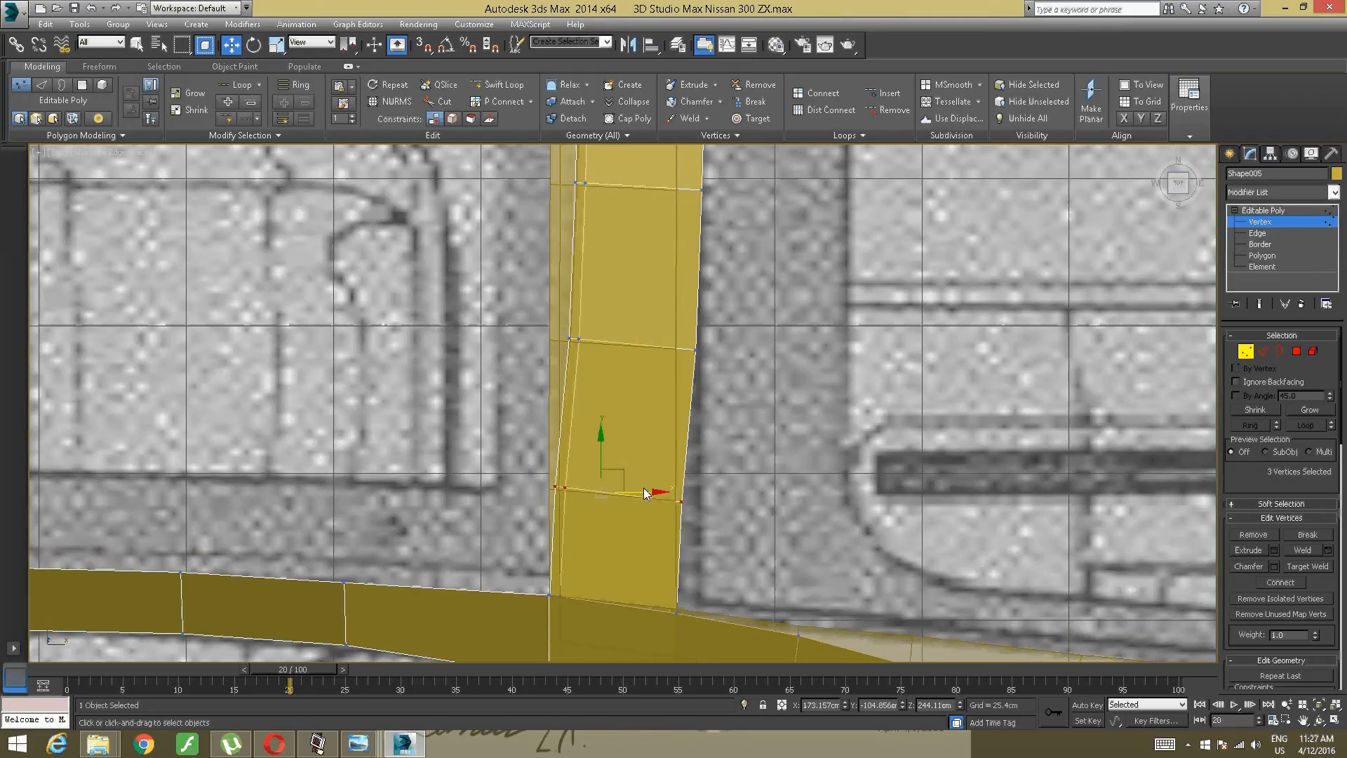
drag(644, 490, 647, 490)
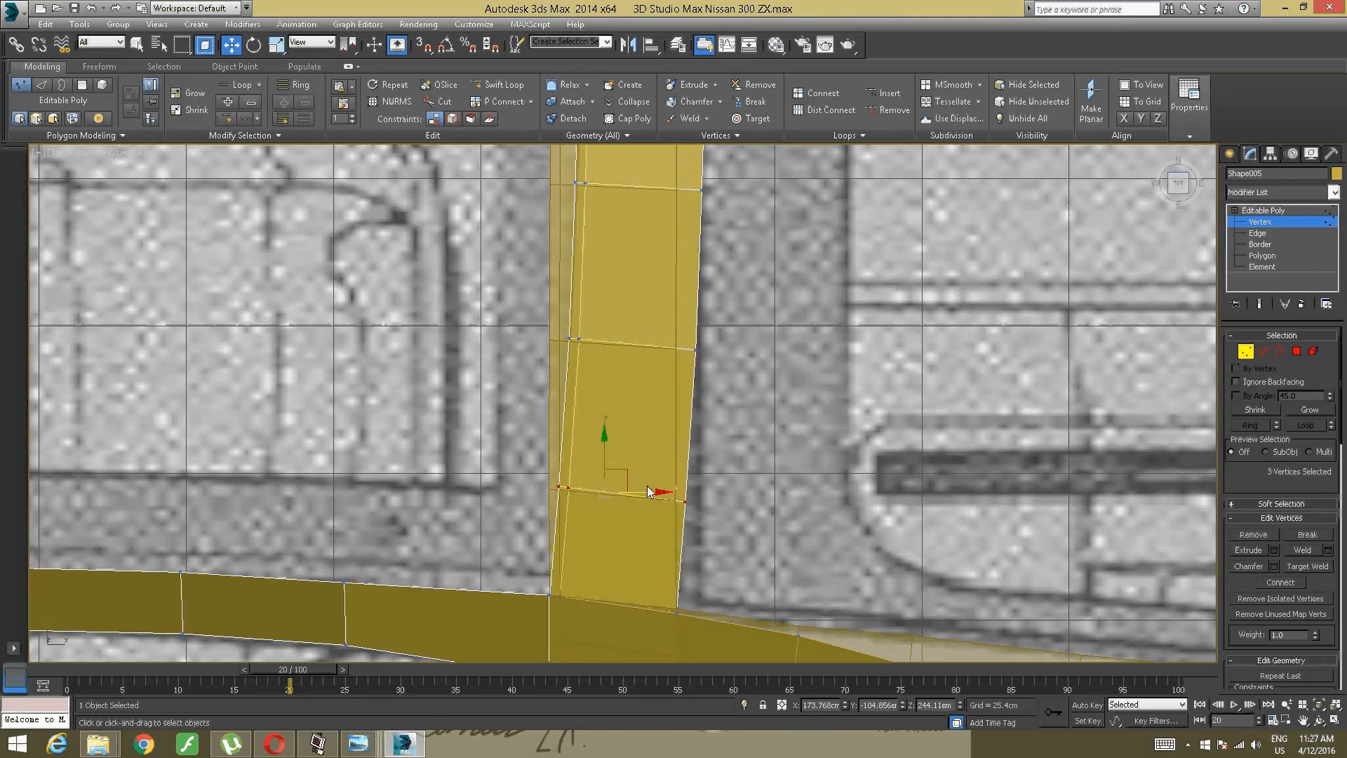
Step: Switch to the crossbar object's vertices and move its centerline row rearward to about X 178.4 cm, in line with the strip
middle_drag(651, 315, 643, 557)
scroll(656, 444, down, 5)
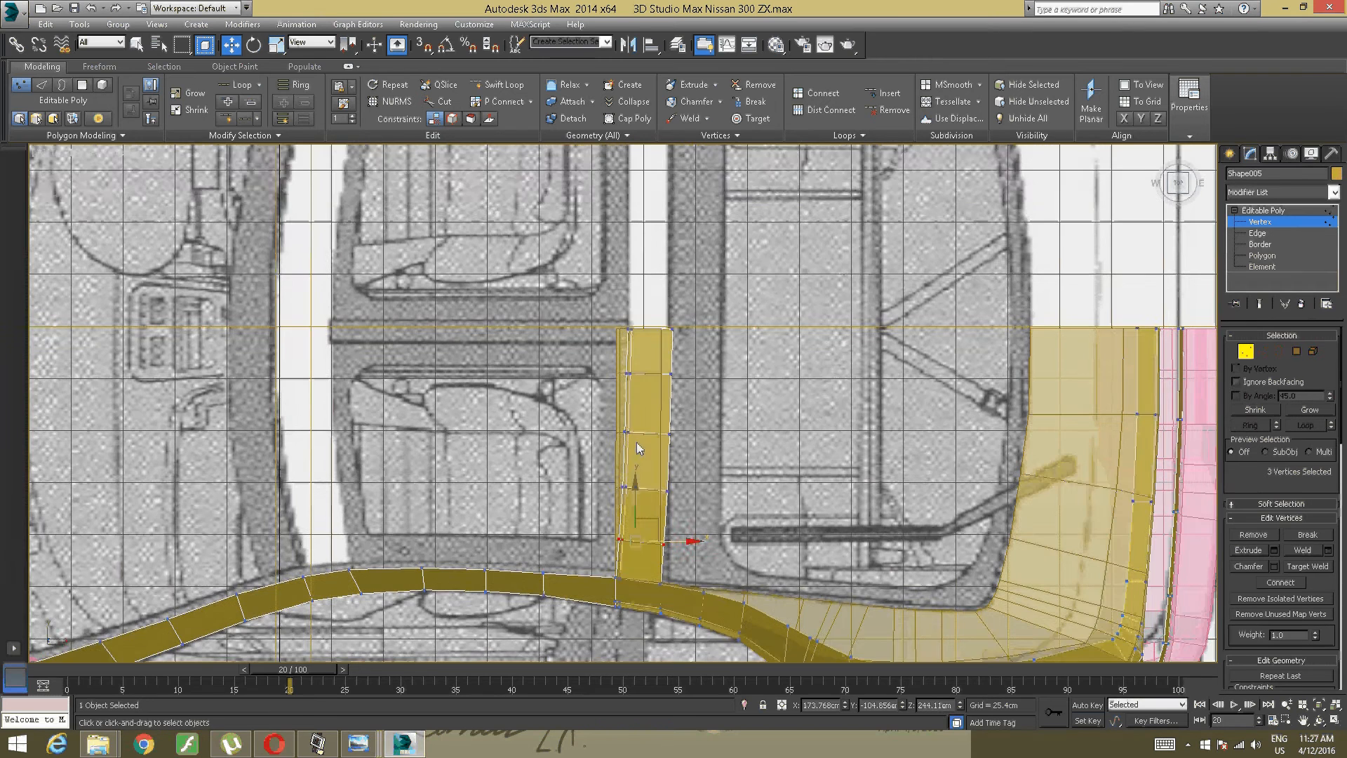
middle_drag(639, 449, 641, 394)
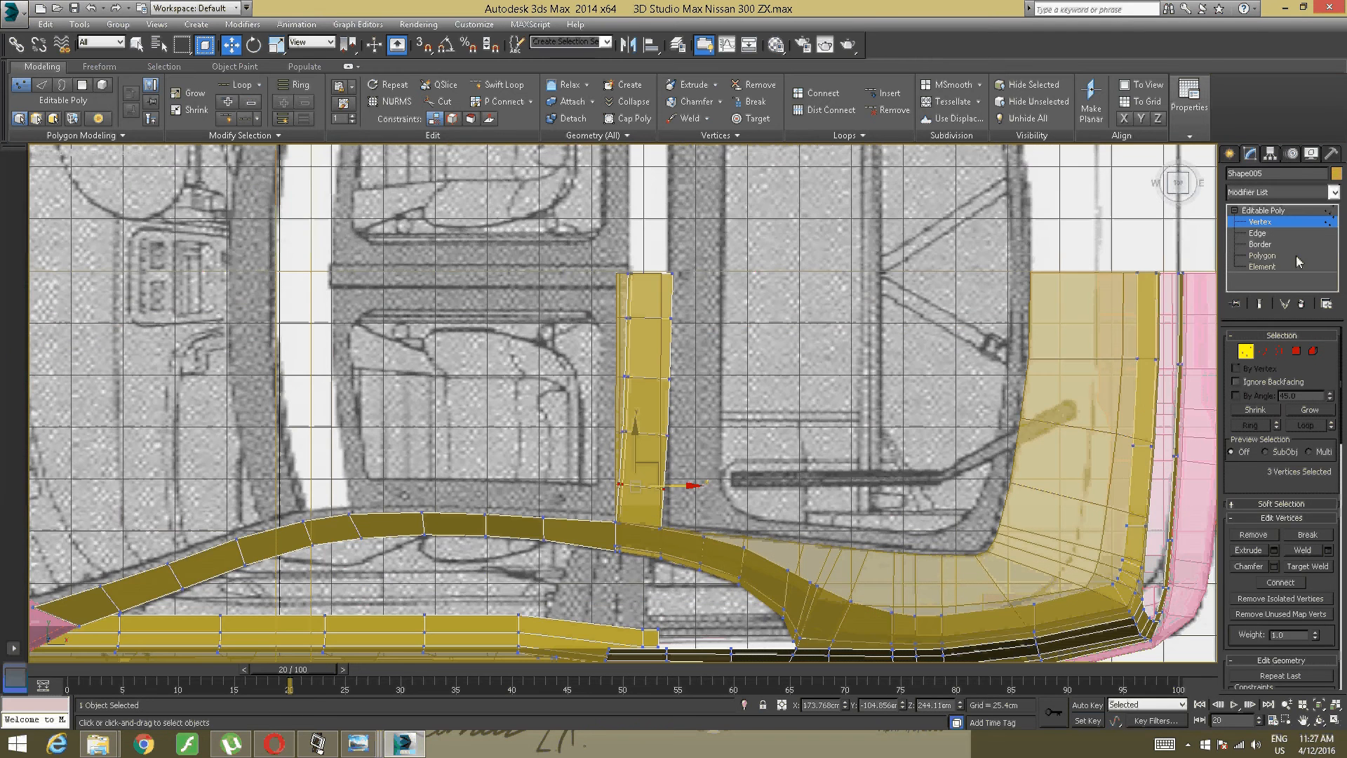
click(1260, 221)
middle_drag(563, 400, 692, 451)
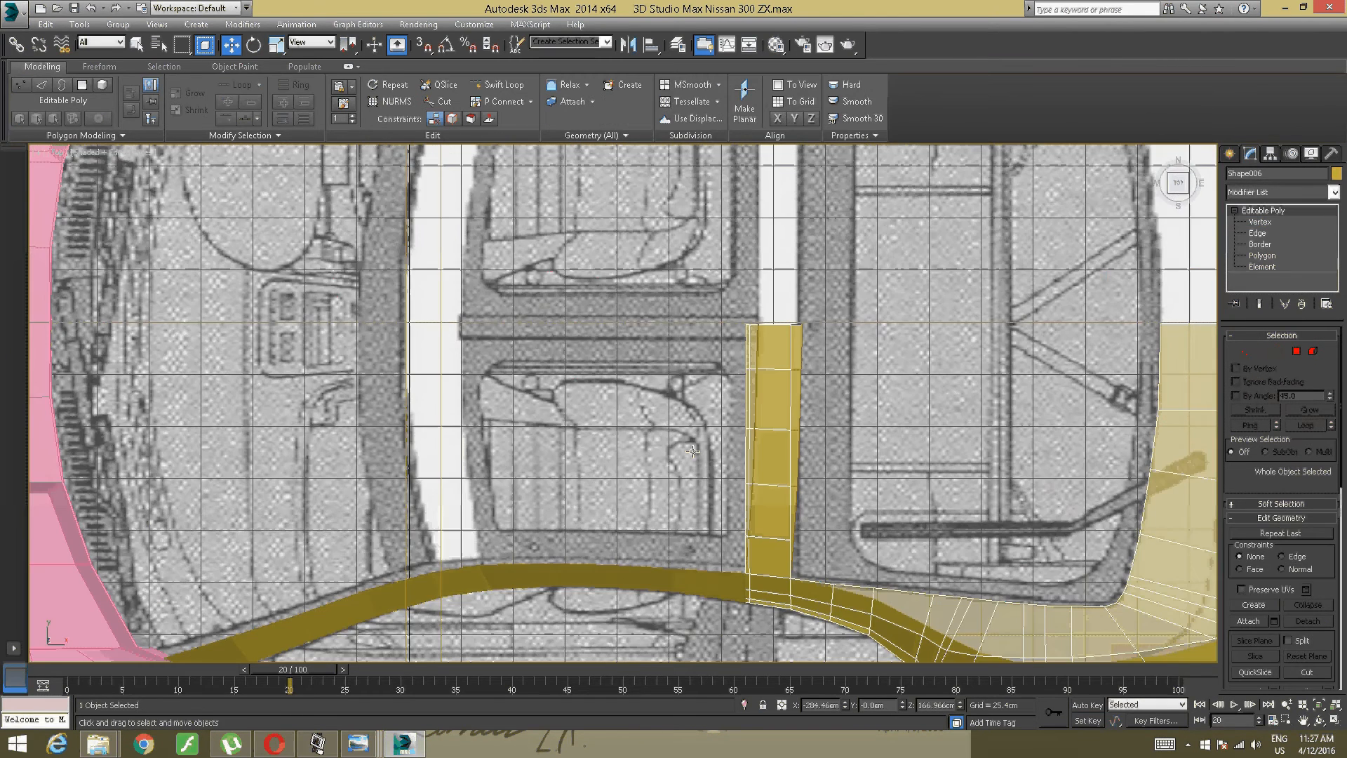
scroll(863, 332, up, 5)
click(1246, 353)
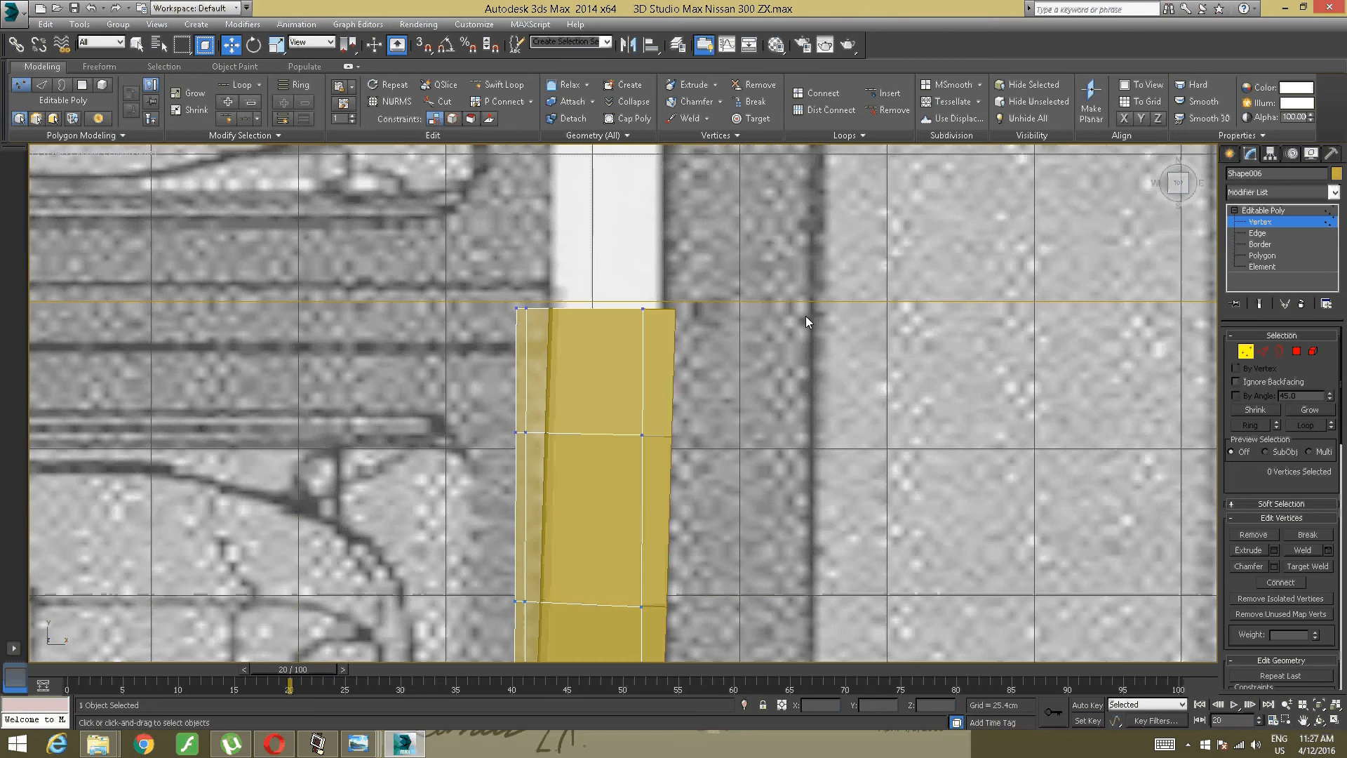
drag(646, 300, 465, 360)
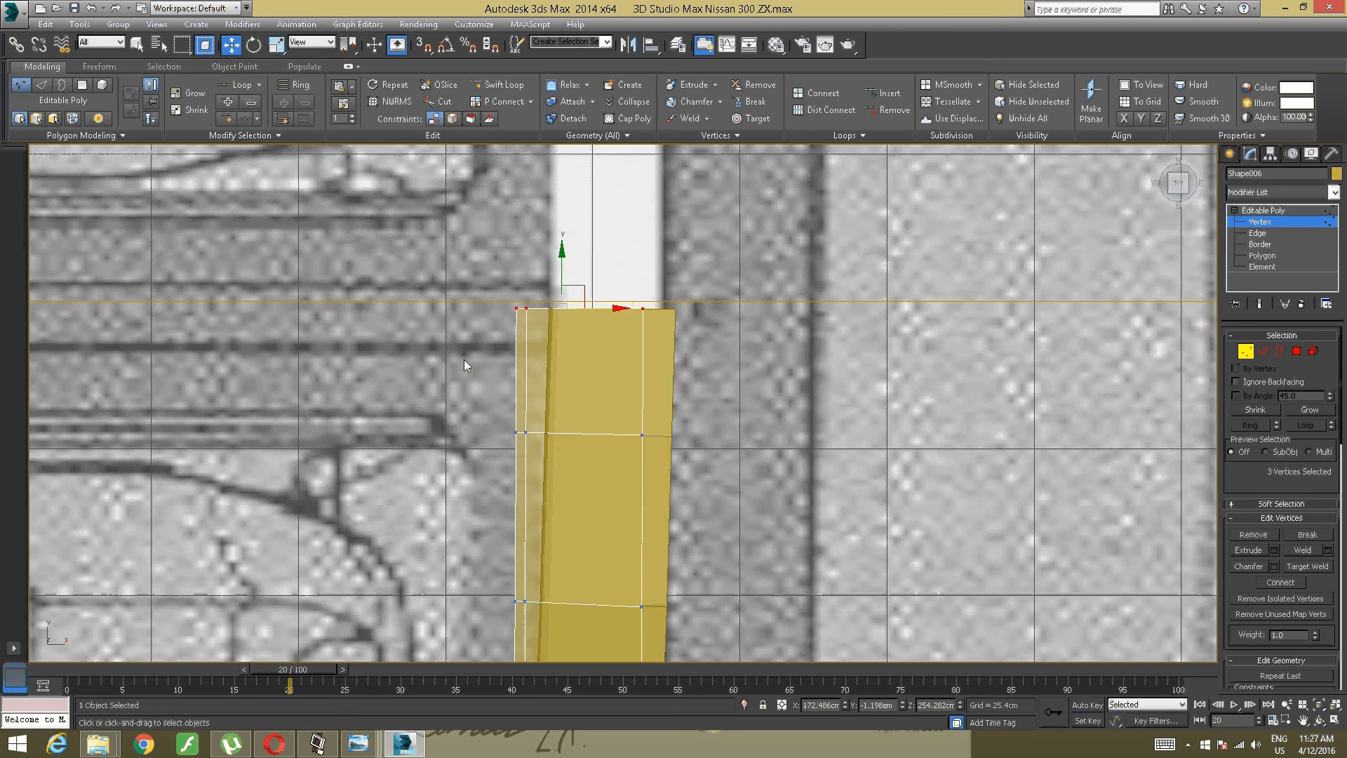
click(606, 303)
drag(757, 251, 525, 327)
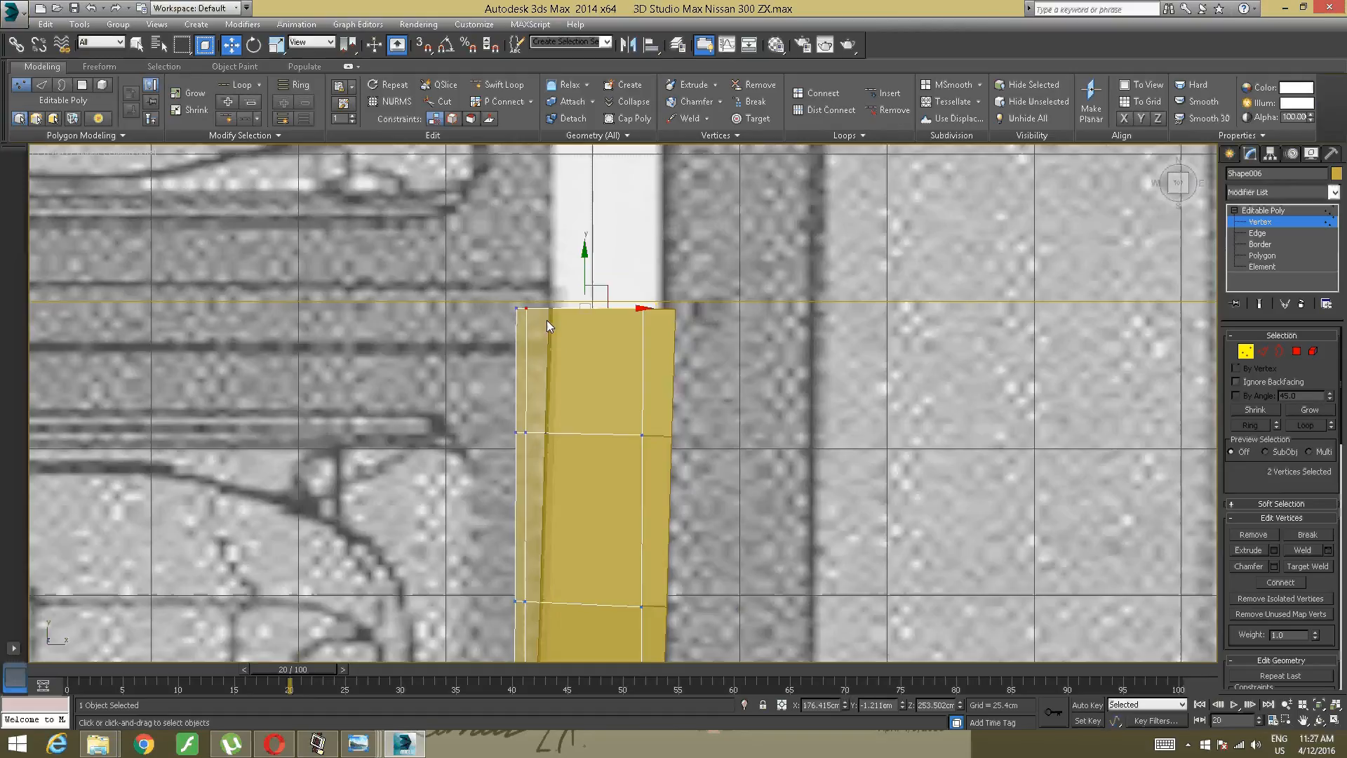
drag(700, 275, 477, 324)
drag(593, 308, 628, 308)
Step: Move the crossbar's second vertex row to about X 177.5 cm and nudge its centerline row to about X 178.2 cm
scroll(537, 310, up, 3)
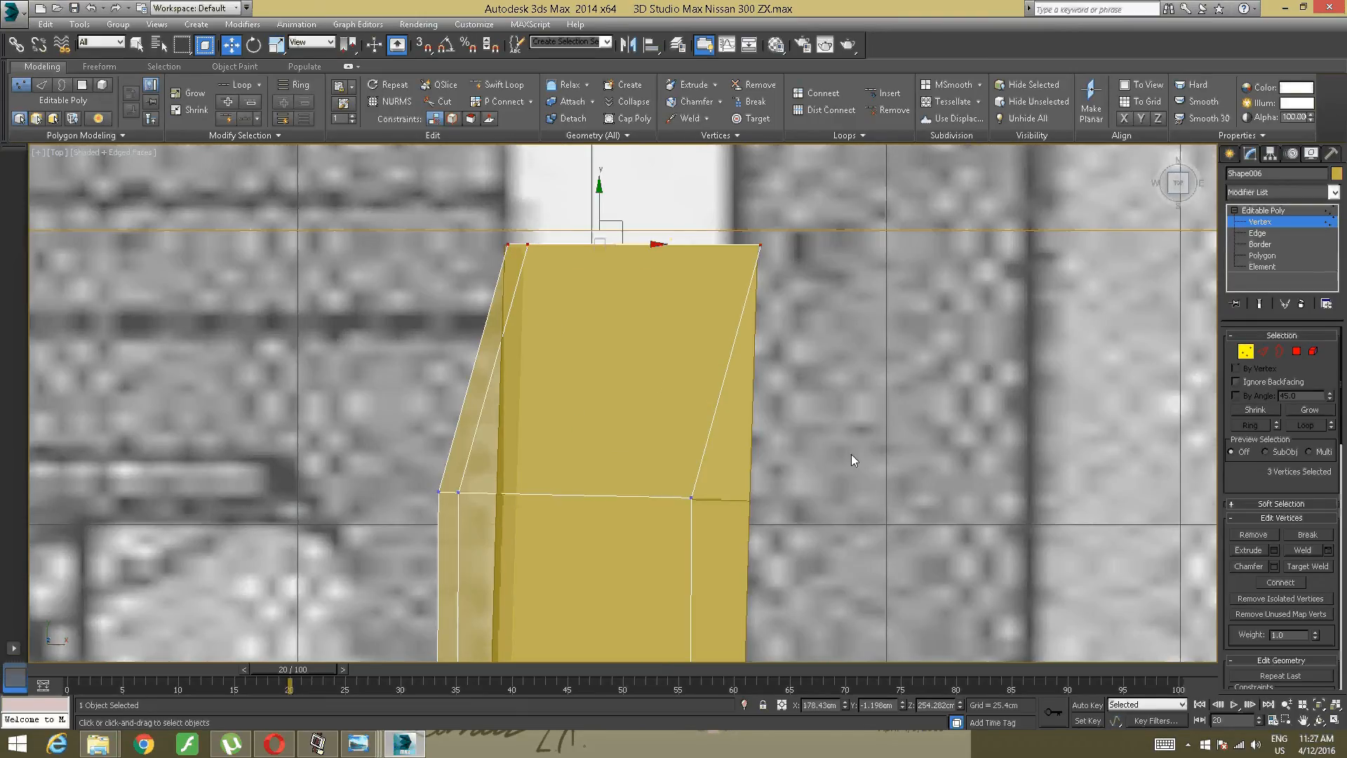
drag(282, 525, 282, 525)
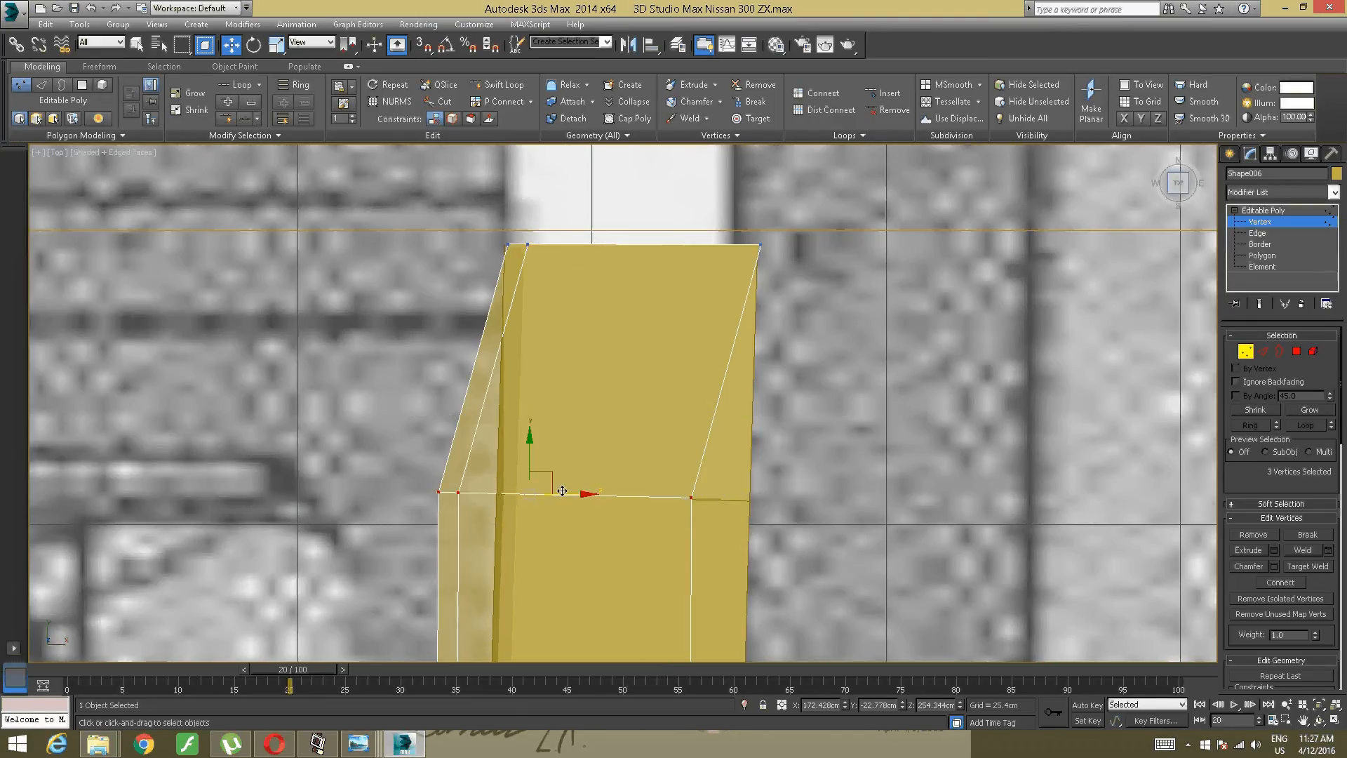
drag(564, 491, 620, 490)
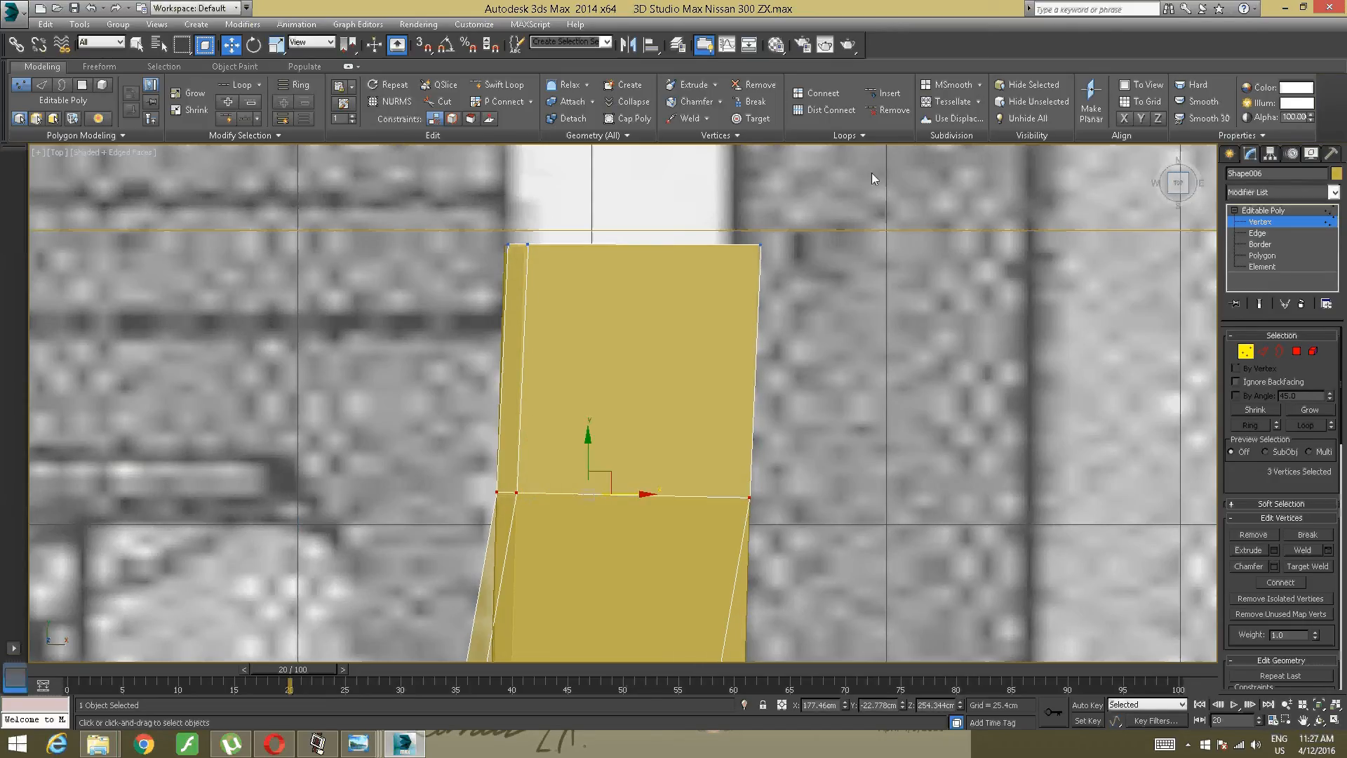
drag(871, 173, 438, 302)
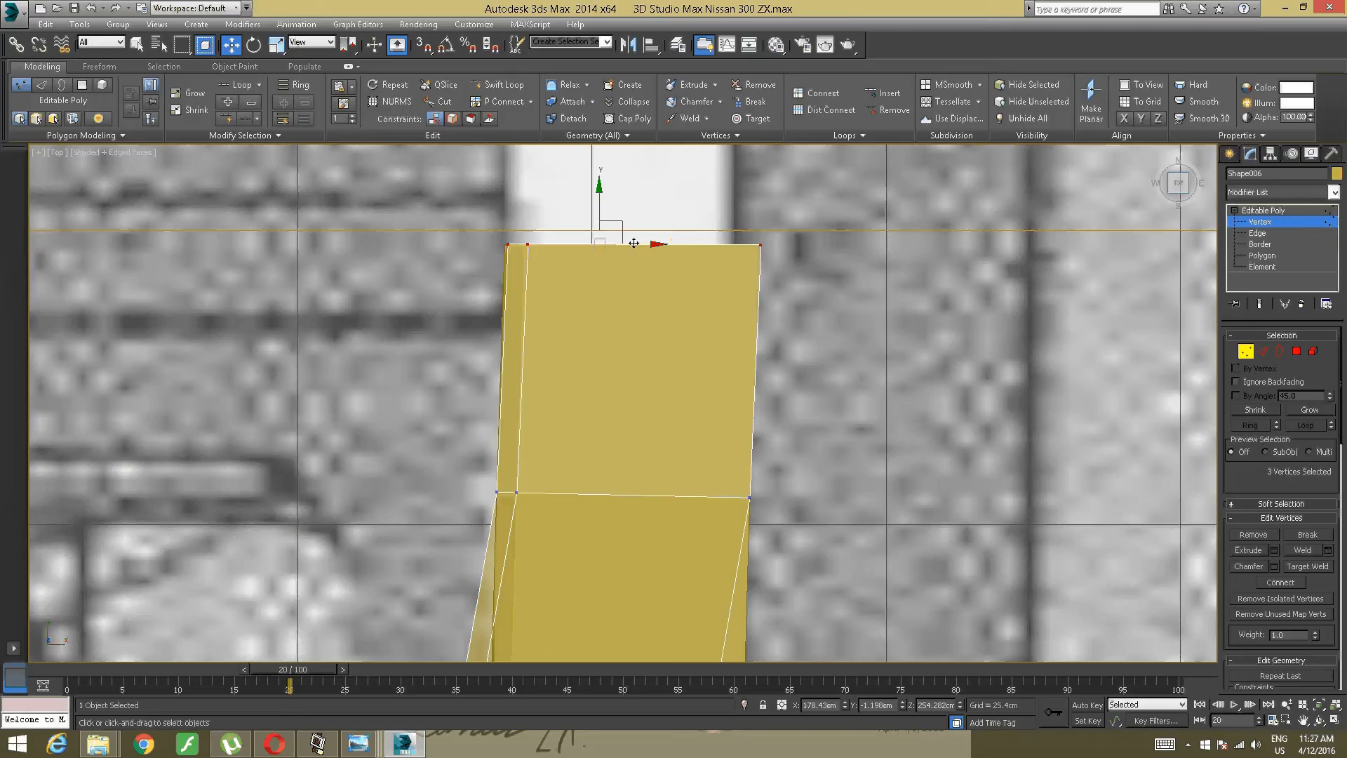
drag(633, 244, 631, 244)
Step: Align the crossbar's third and fourth vertex rows with the strip at about X 176.6 cm and X 175.5 cm
middle_drag(522, 380, 500, 3)
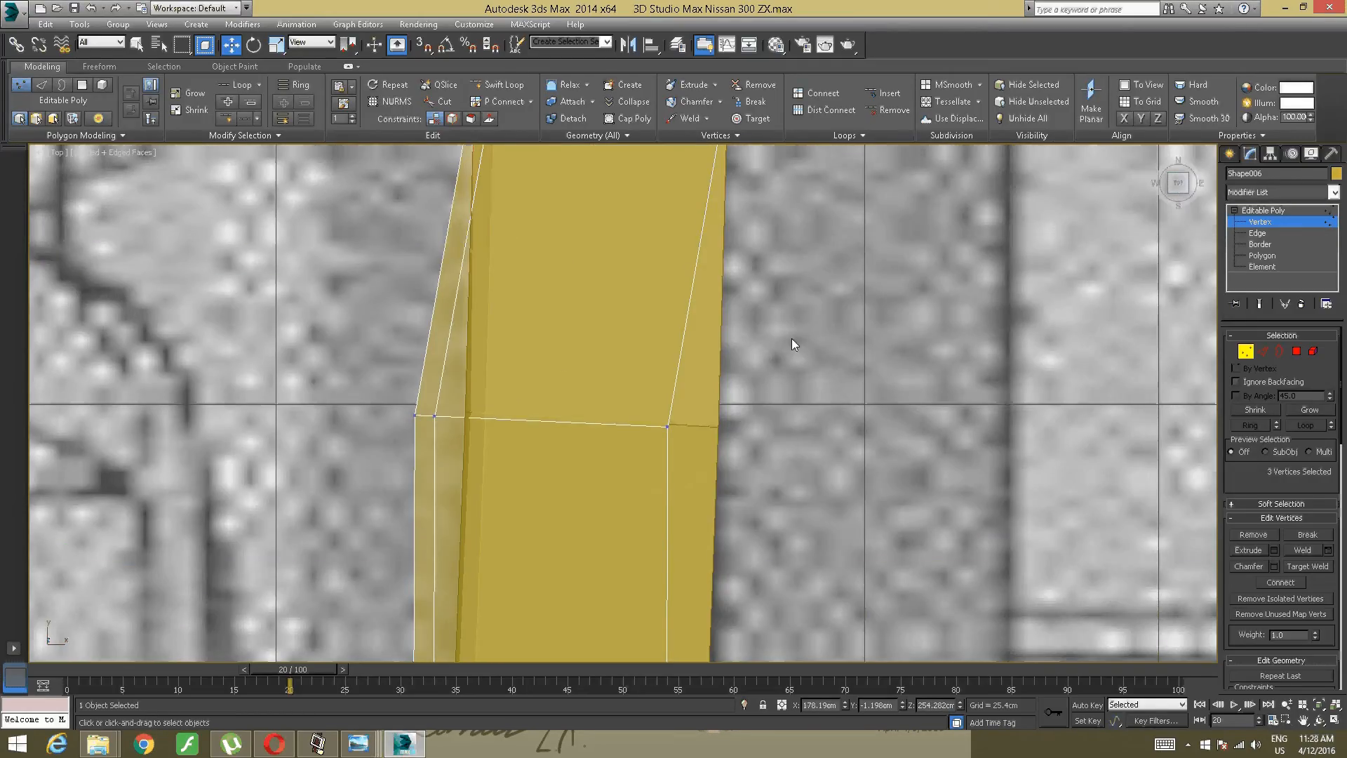
drag(792, 341, 308, 484)
drag(551, 419, 601, 418)
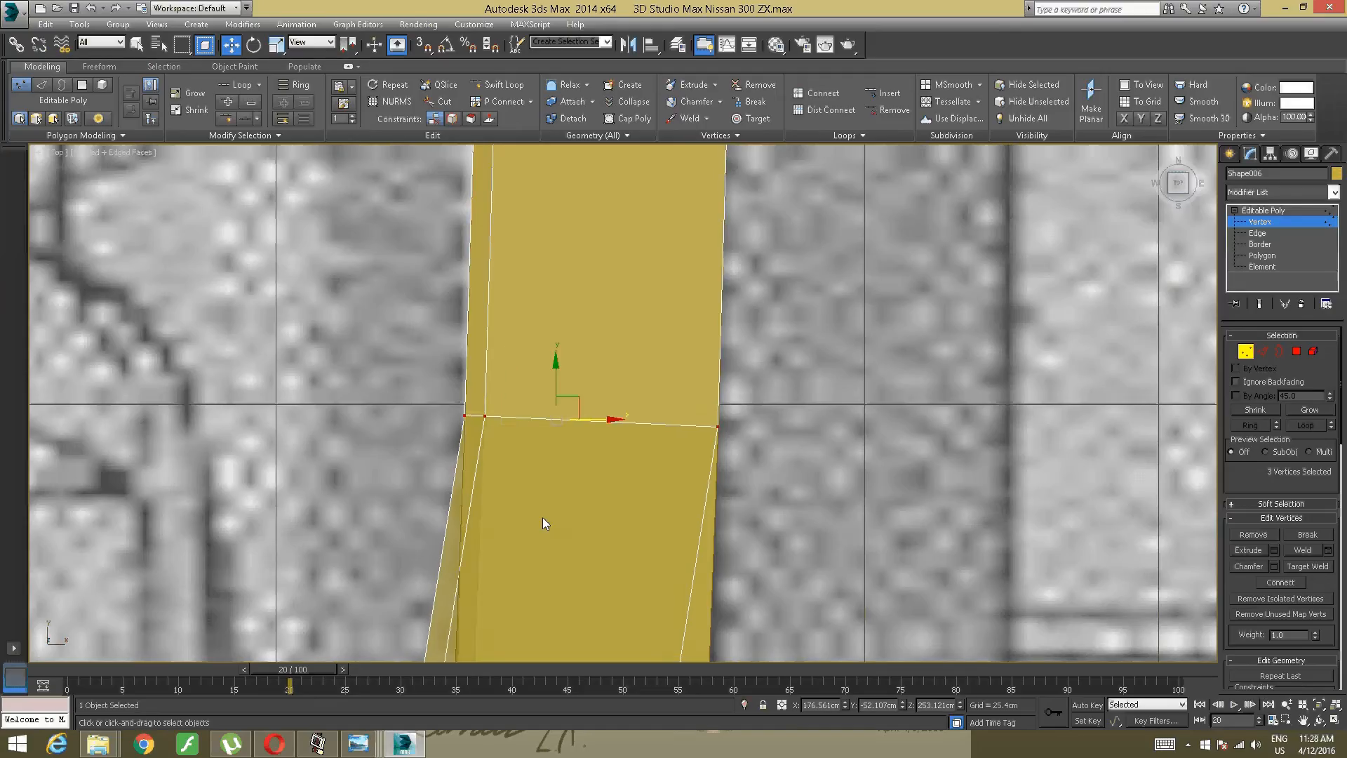
middle_drag(541, 520, 615, 388)
drag(822, 303, 271, 431)
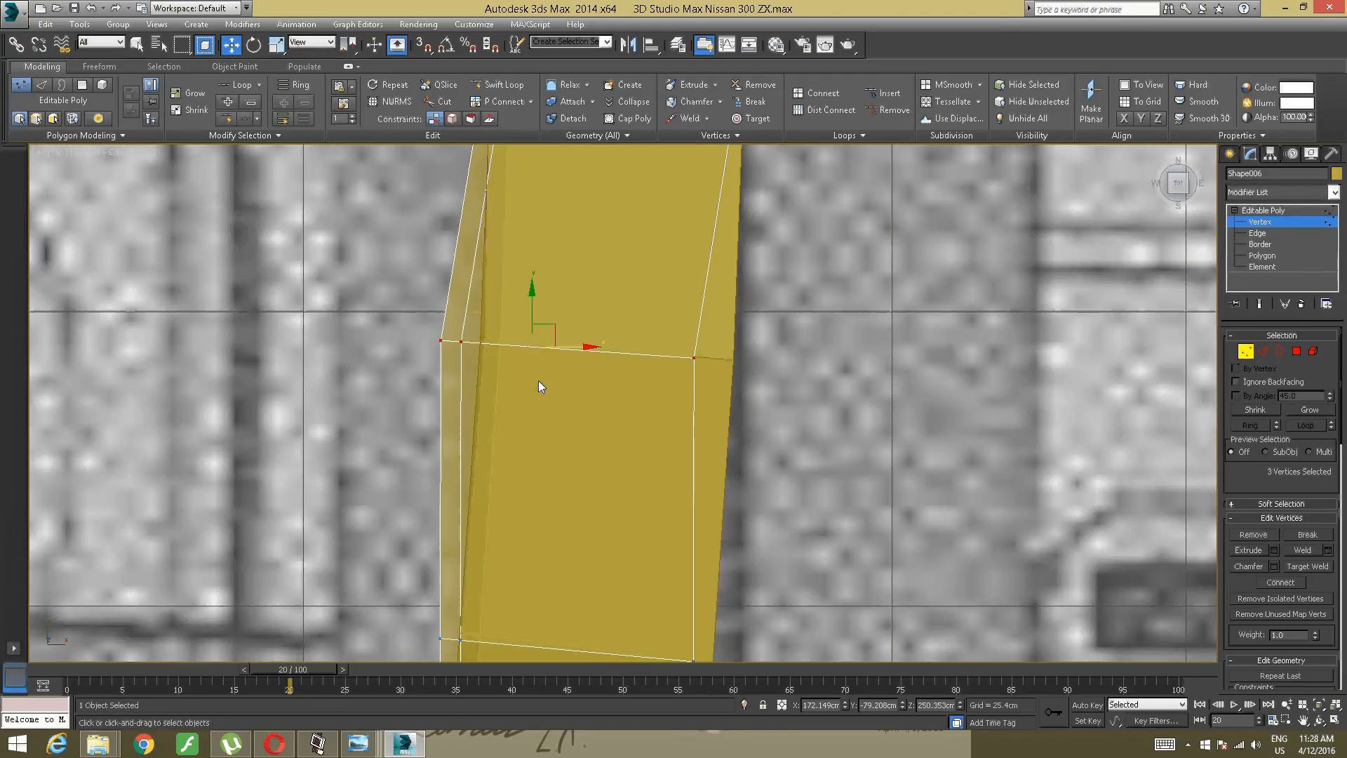
drag(573, 346, 611, 342)
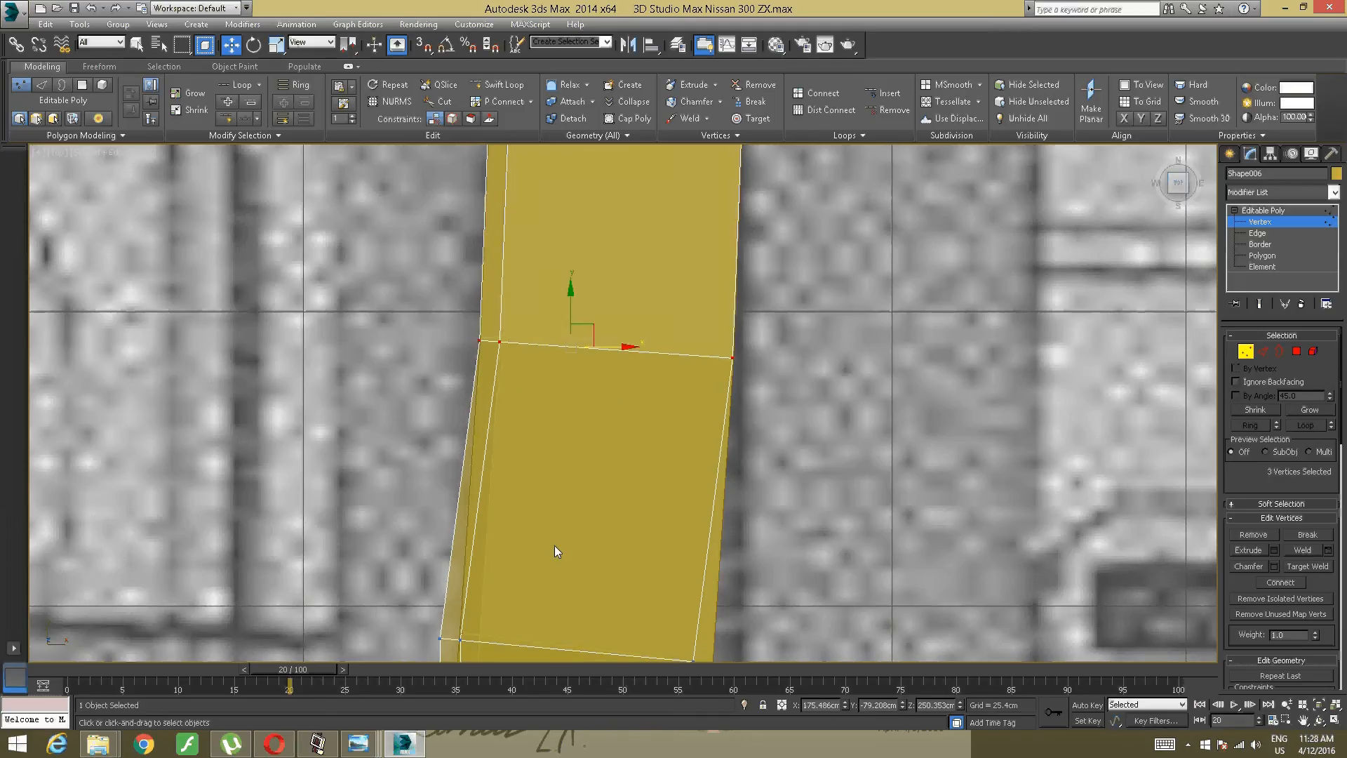
Step: Move the crossbar's vertex row nearest the side frame rearward to about X 173.7 cm to match the strip
middle_drag(555, 547, 579, 299)
drag(310, 450, 310, 449)
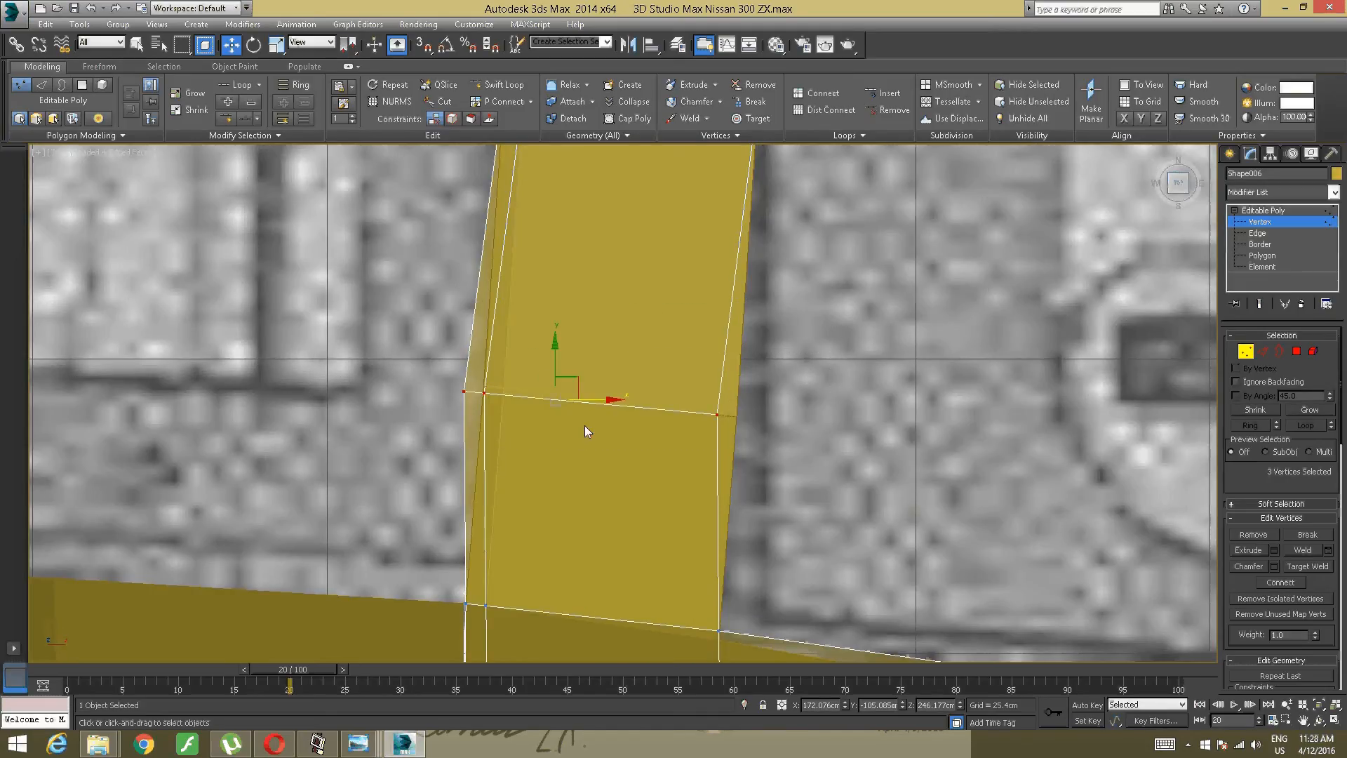
drag(592, 398, 600, 395)
drag(606, 395, 611, 394)
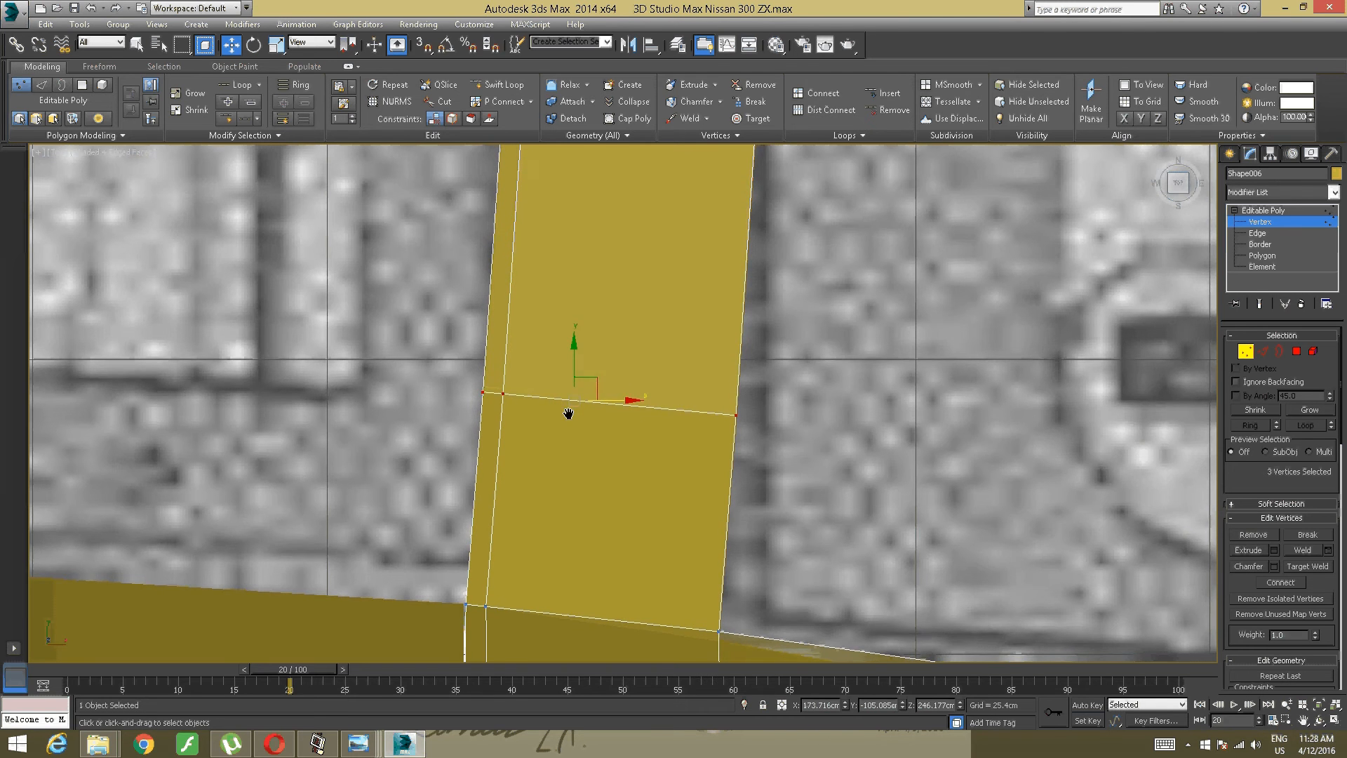
Step: Examine the side frame's front section and windshield edge against the blueprint from above
scroll(527, 424, down, 6)
mouse_move(528, 425)
alt+middle_down()
mouse_move(292, 351)
mouse_move(506, 386)
mouse_move(474, 424)
mouse_move(529, 418)
mouse_move(513, 436)
alt+middle_up()
middle_drag(244, 466, 859, 389)
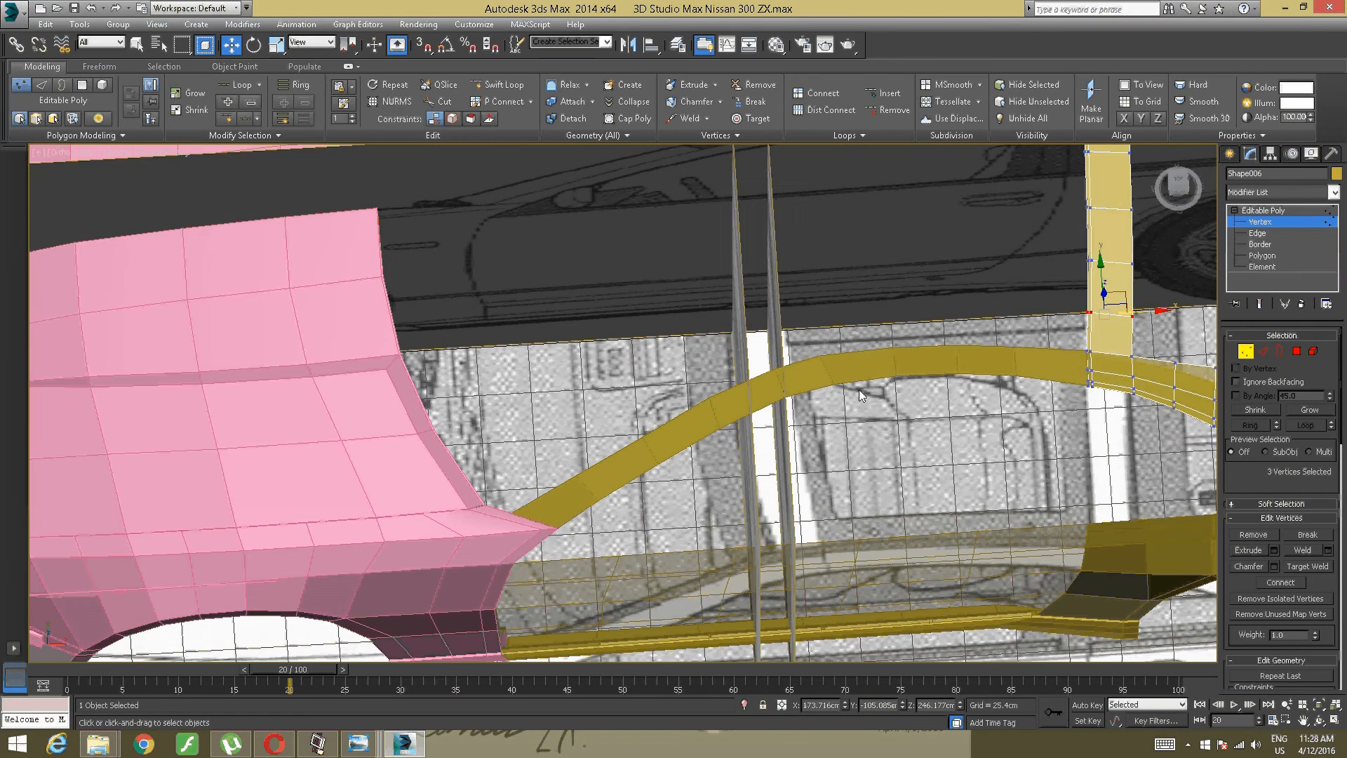
alt+middle_drag(867, 258, 871, 286)
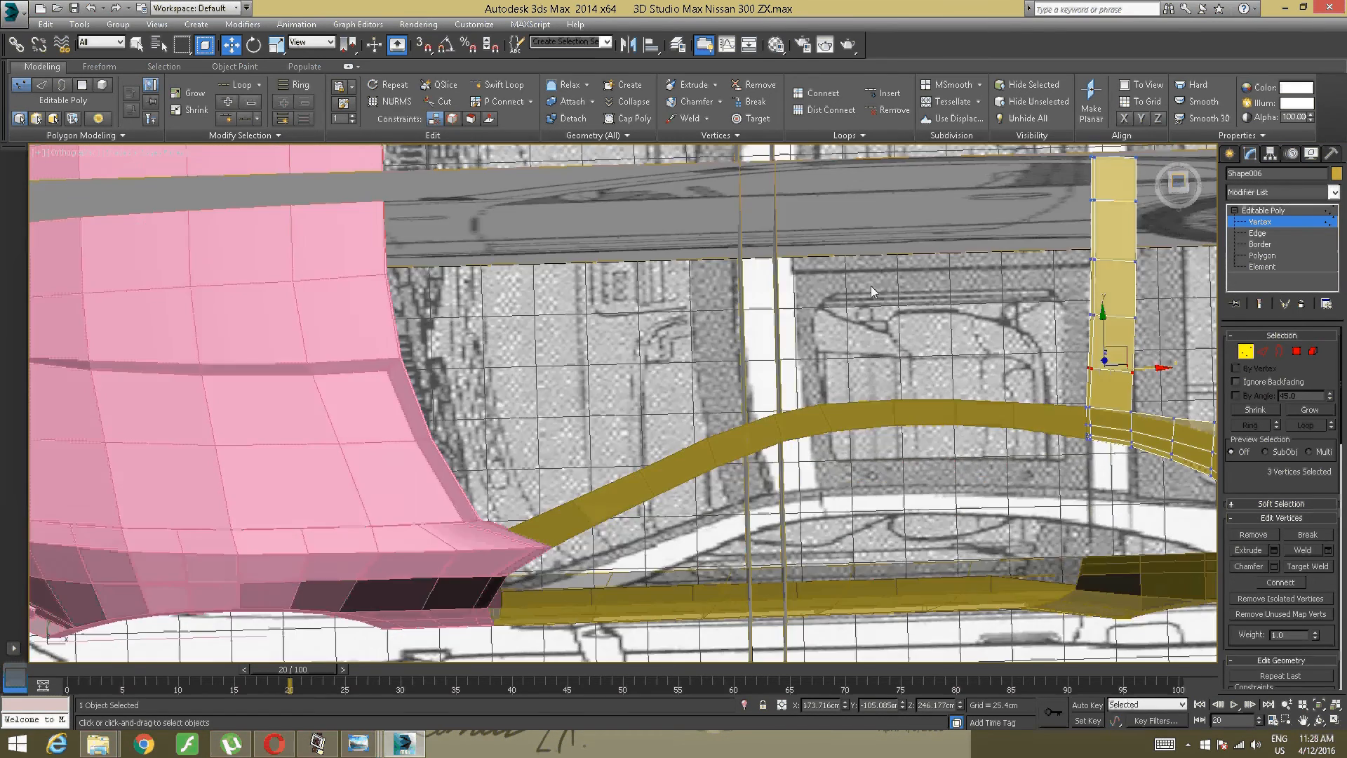
key(t)
scroll(705, 381, up, 3)
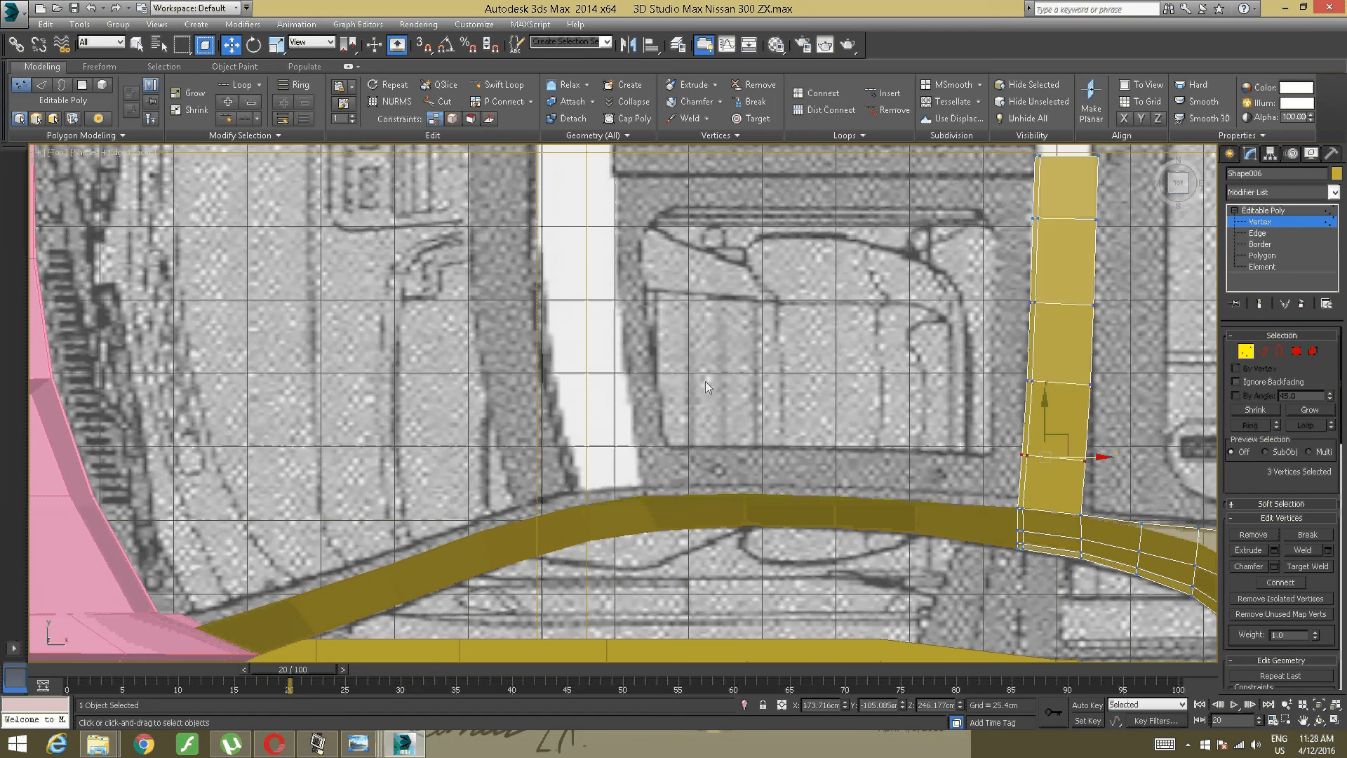
Step: Select the side frame's inner roof edge at the windshield's upper corner and apply Extrude Edges with both values at 0.0 cm
click(1263, 209)
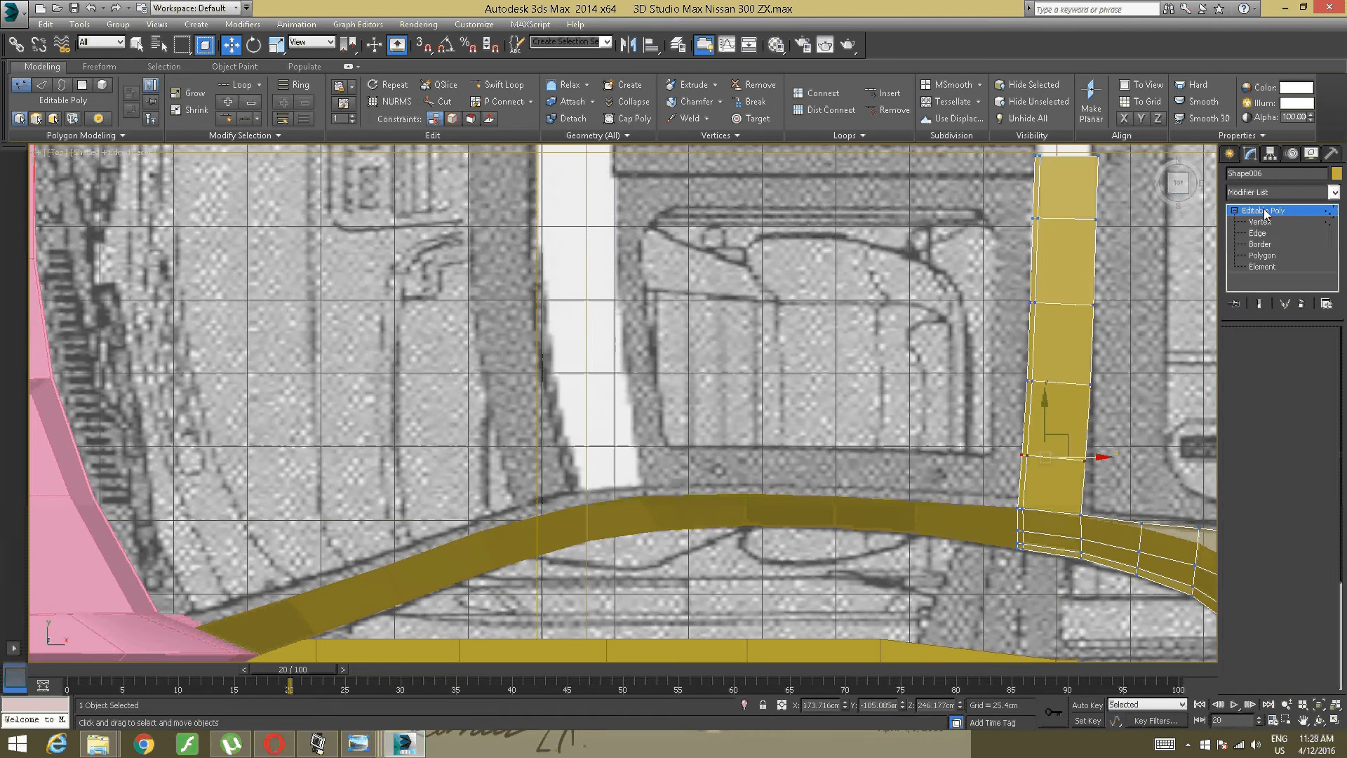
click(652, 501)
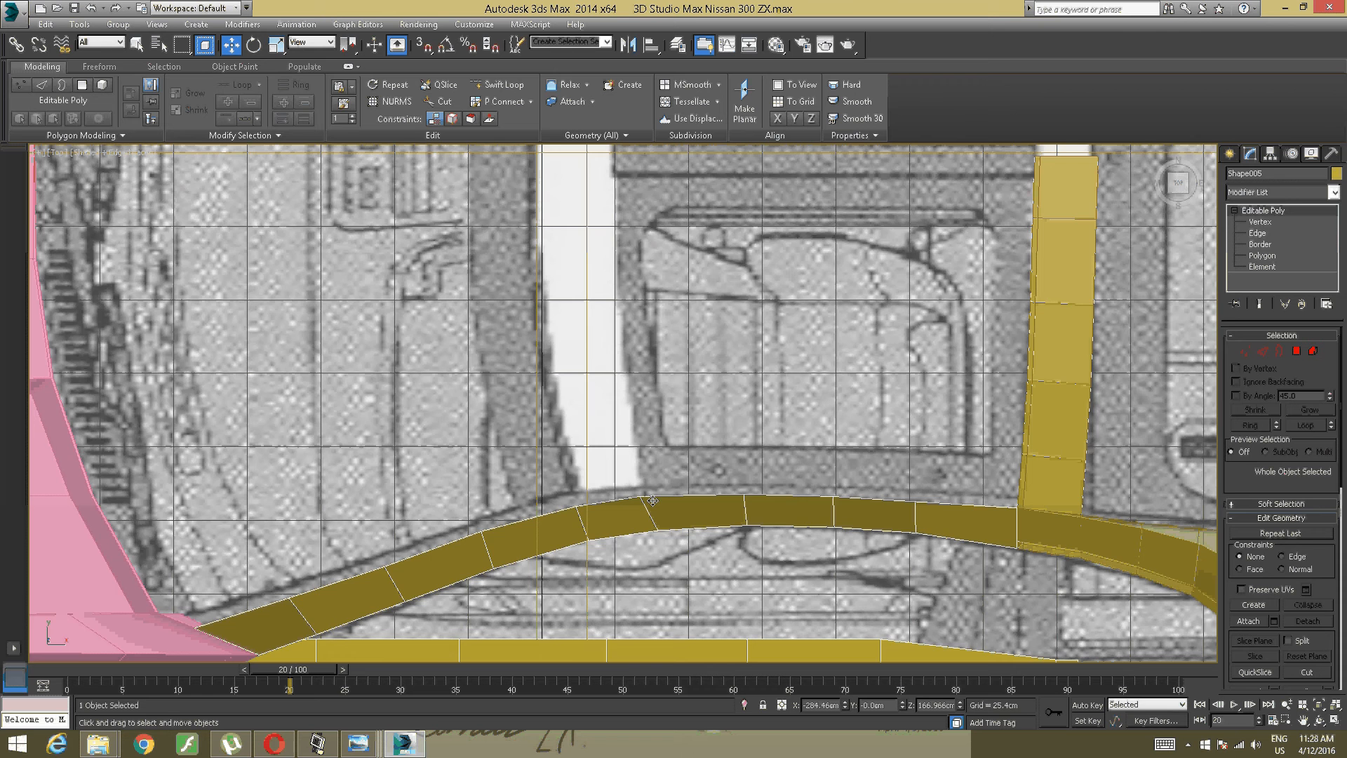
scroll(653, 500, up, 2)
click(1263, 350)
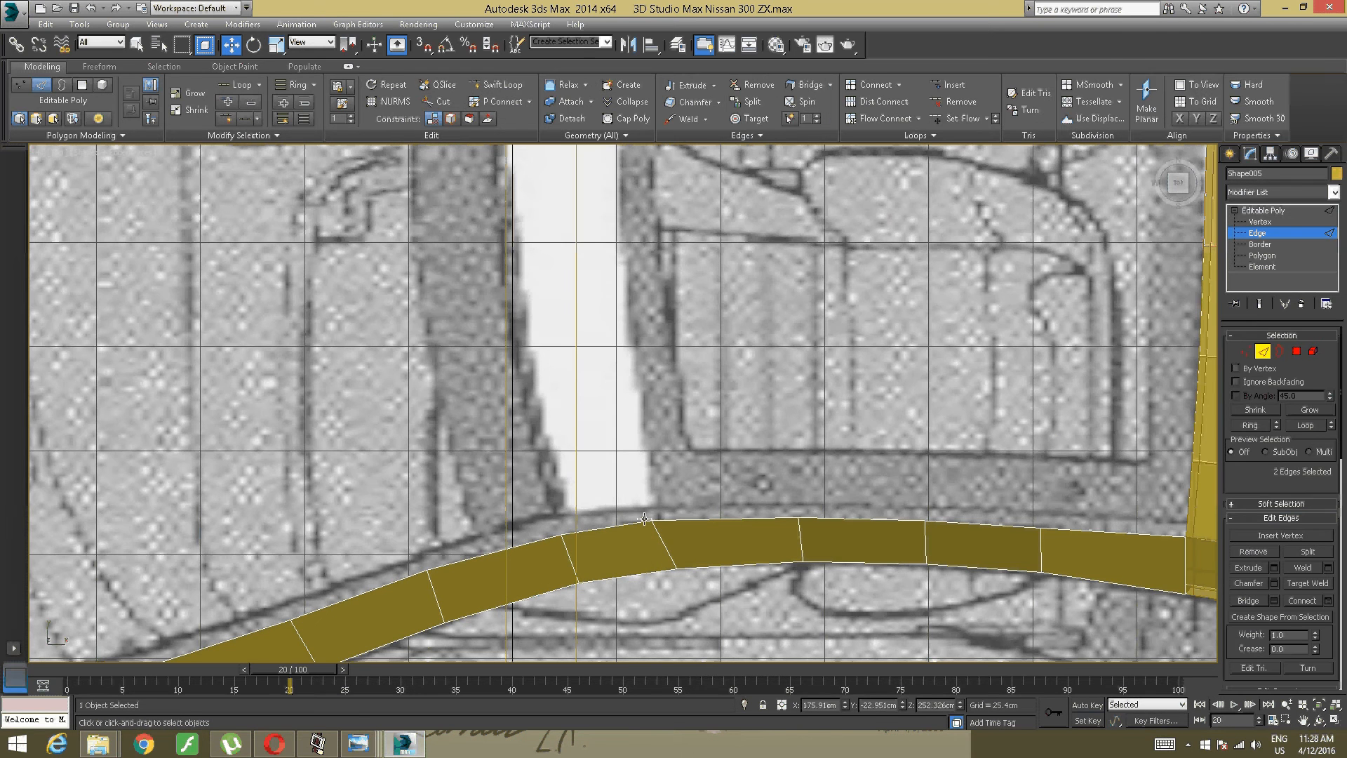
click(617, 526)
scroll(637, 384, down, 2)
middle_drag(637, 385, 604, 422)
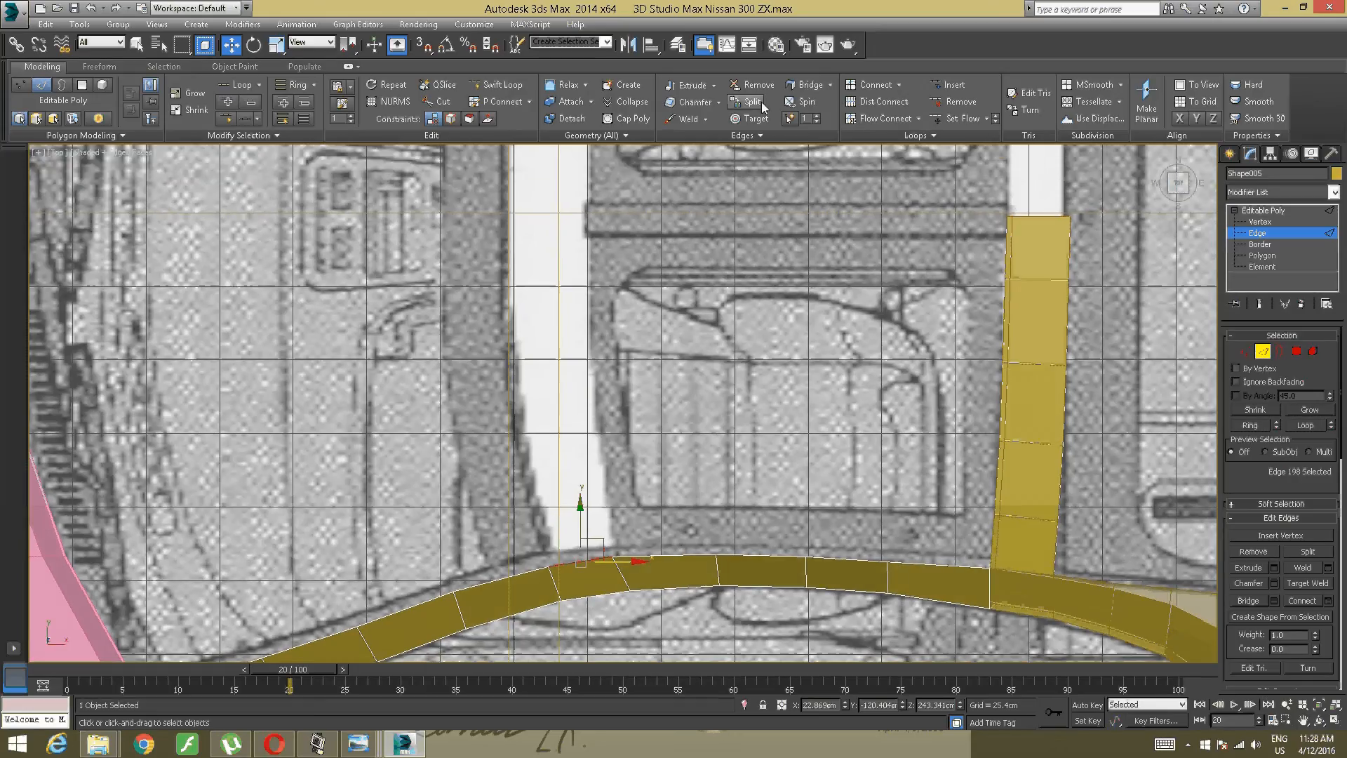
click(712, 87)
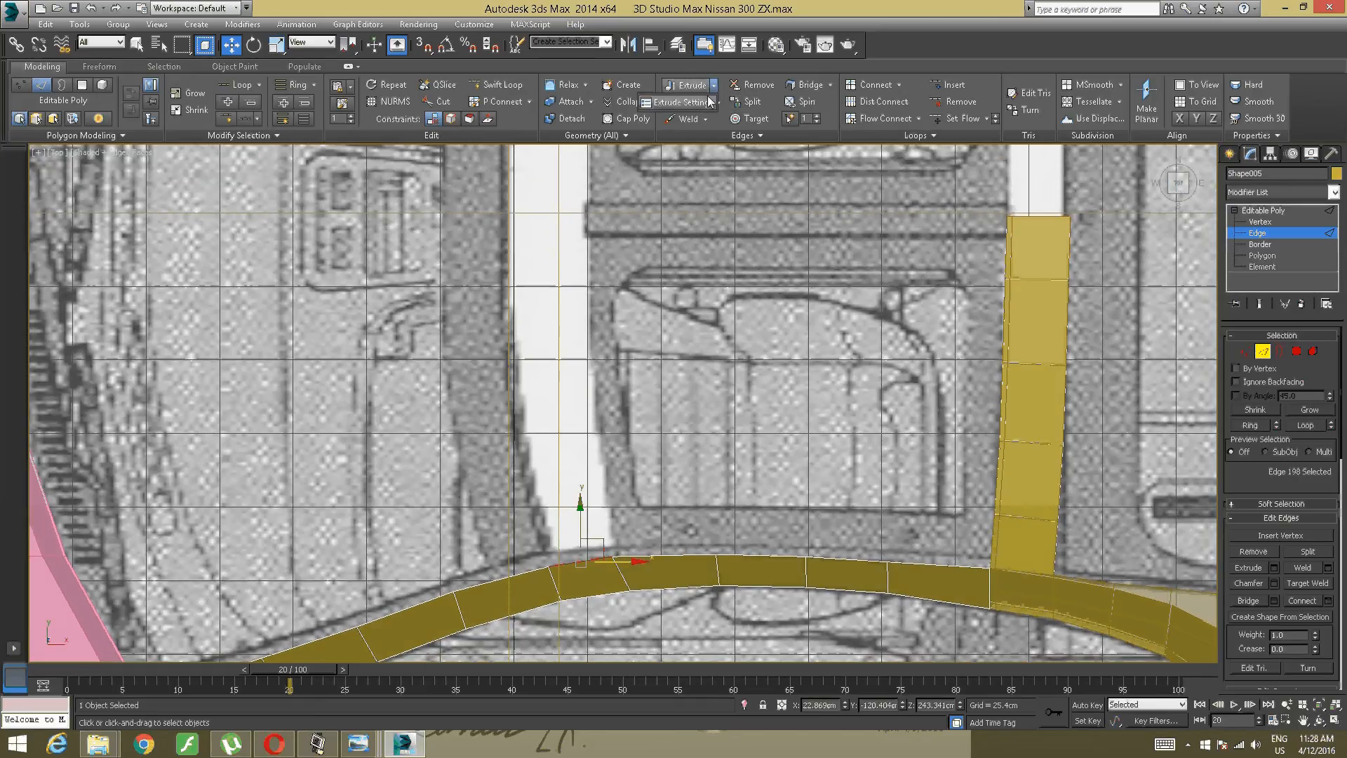
click(710, 102)
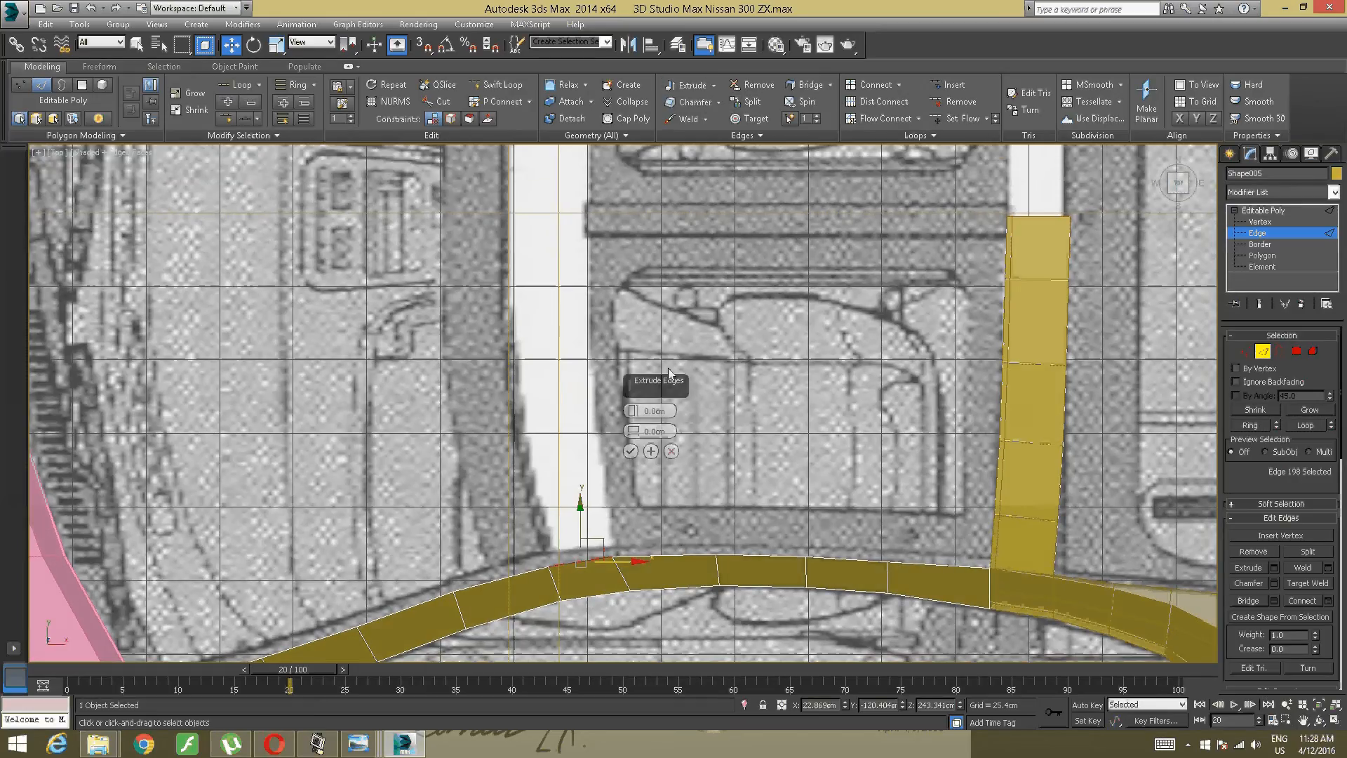
click(630, 451)
Step: Extend the selected edge inward as a front crossbar, ending near the car's centerline at about X 12 cm, Y -7.7 cm
shift+drag(580, 541, 558, 217)
scroll(663, 364, up, 1)
middle_drag(581, 205, 648, 407)
scroll(640, 379, up, 1)
scroll(643, 379, down, 1)
scroll(648, 407, down, 2)
scroll(683, 378, up, 5)
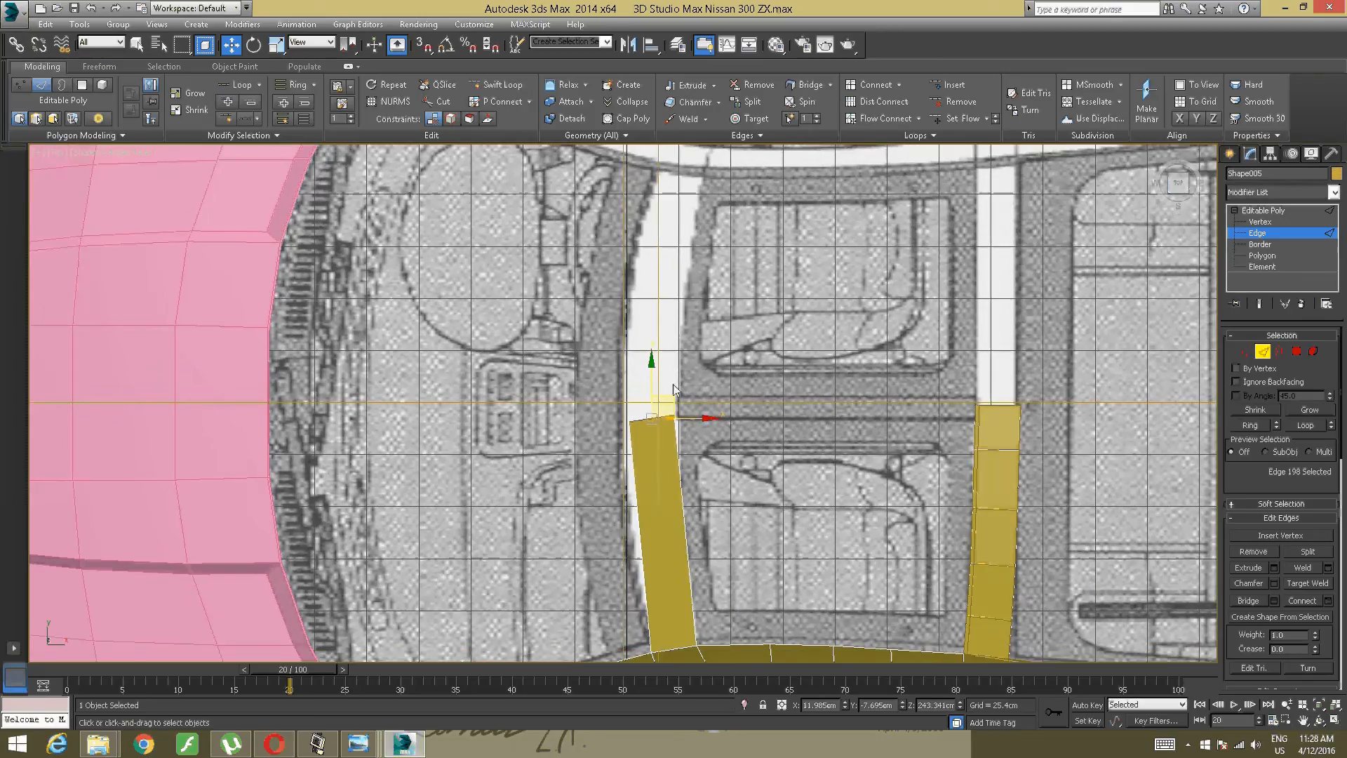
Step: Scale the front crossbar's end edge flat along Y so it runs parallel to the car's centerline
click(498, 84)
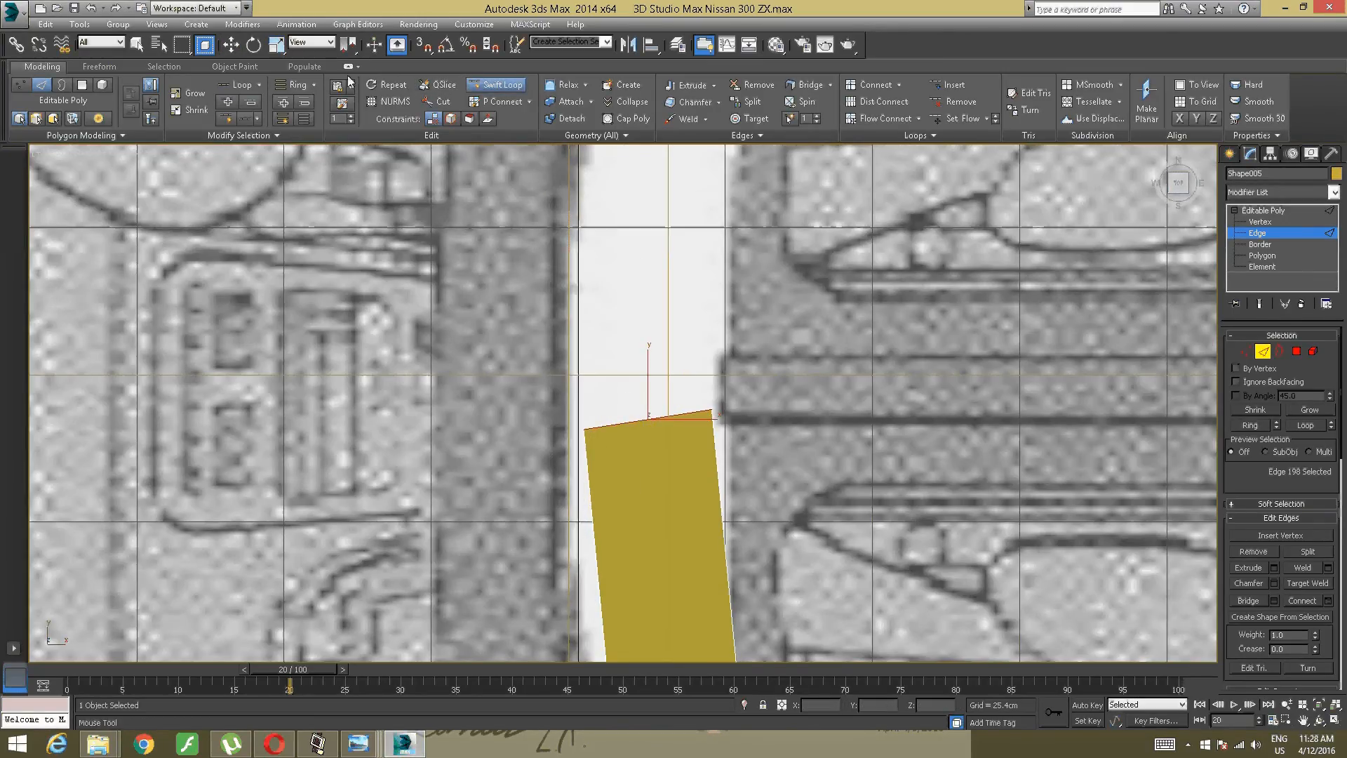
right_click(703, 457)
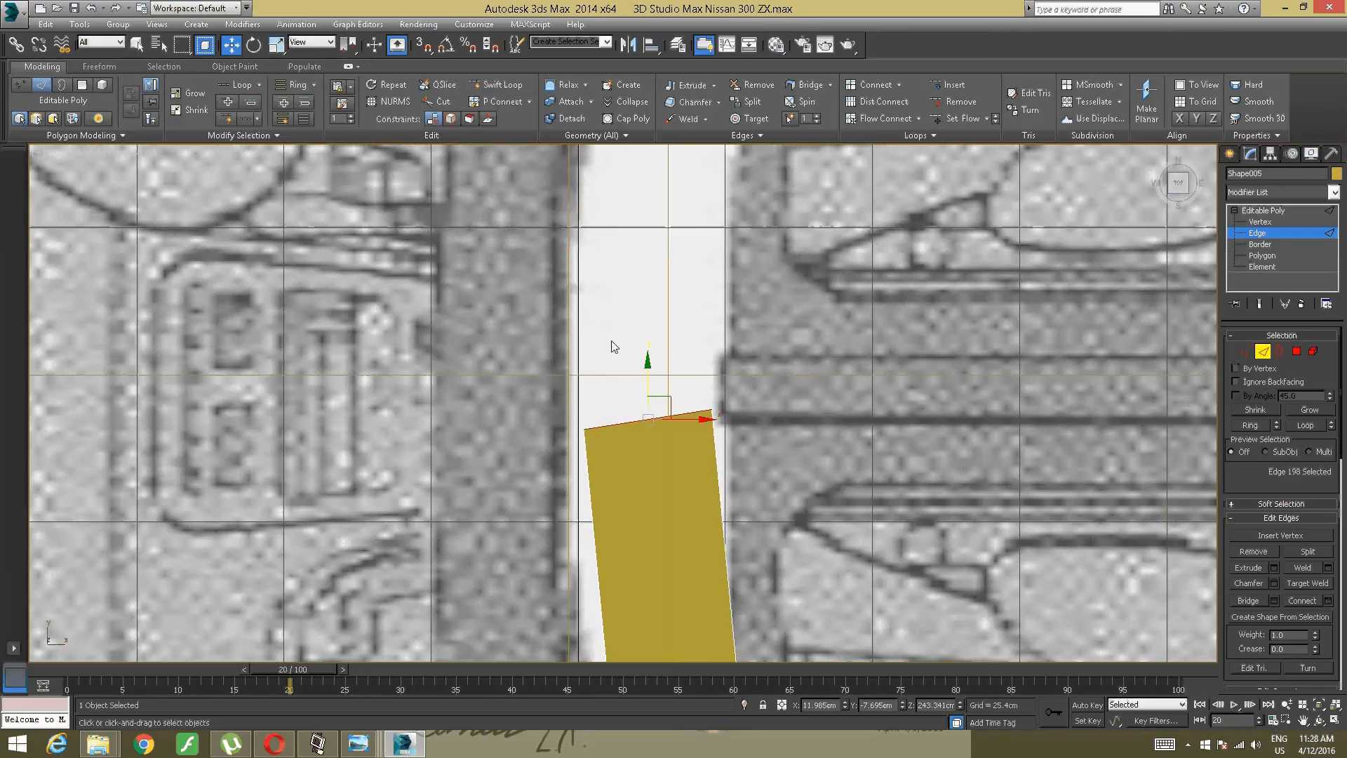
click(283, 46)
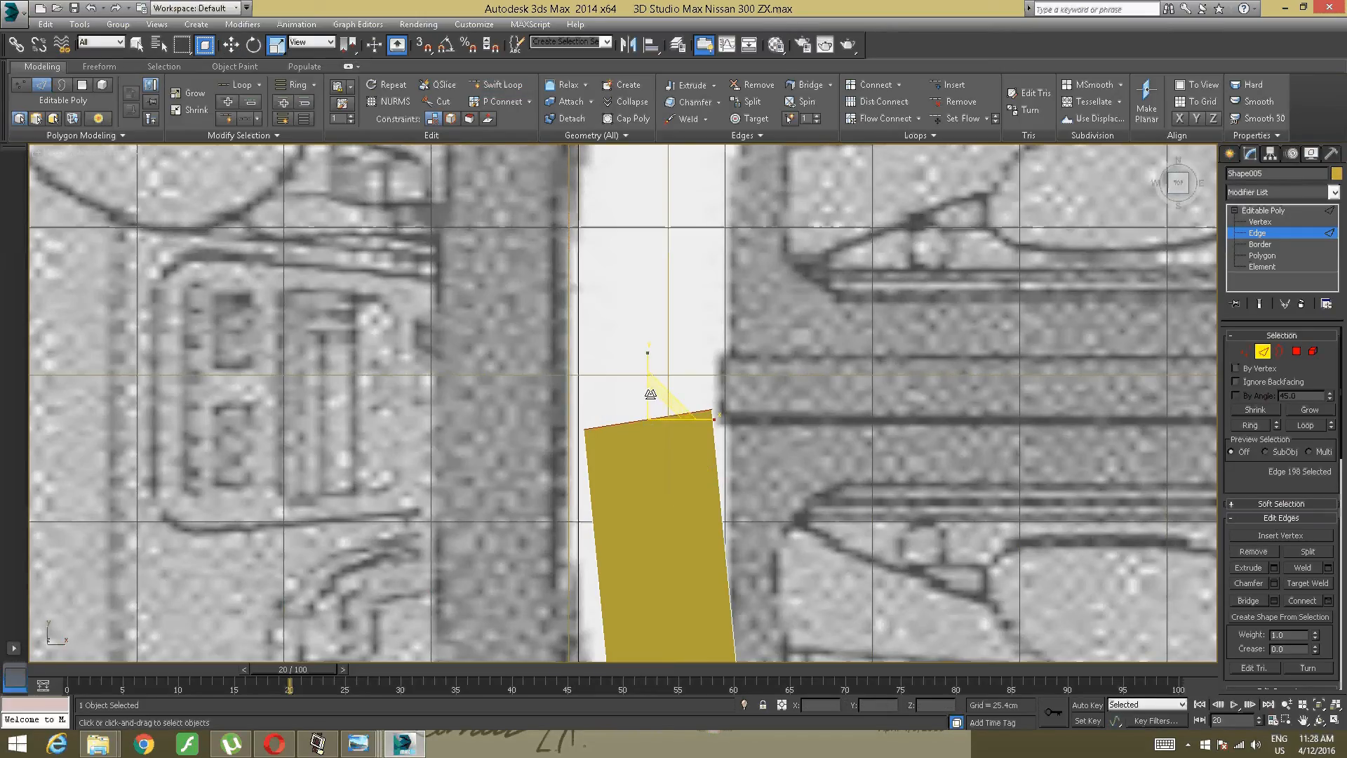
drag(641, 456, 639, 687)
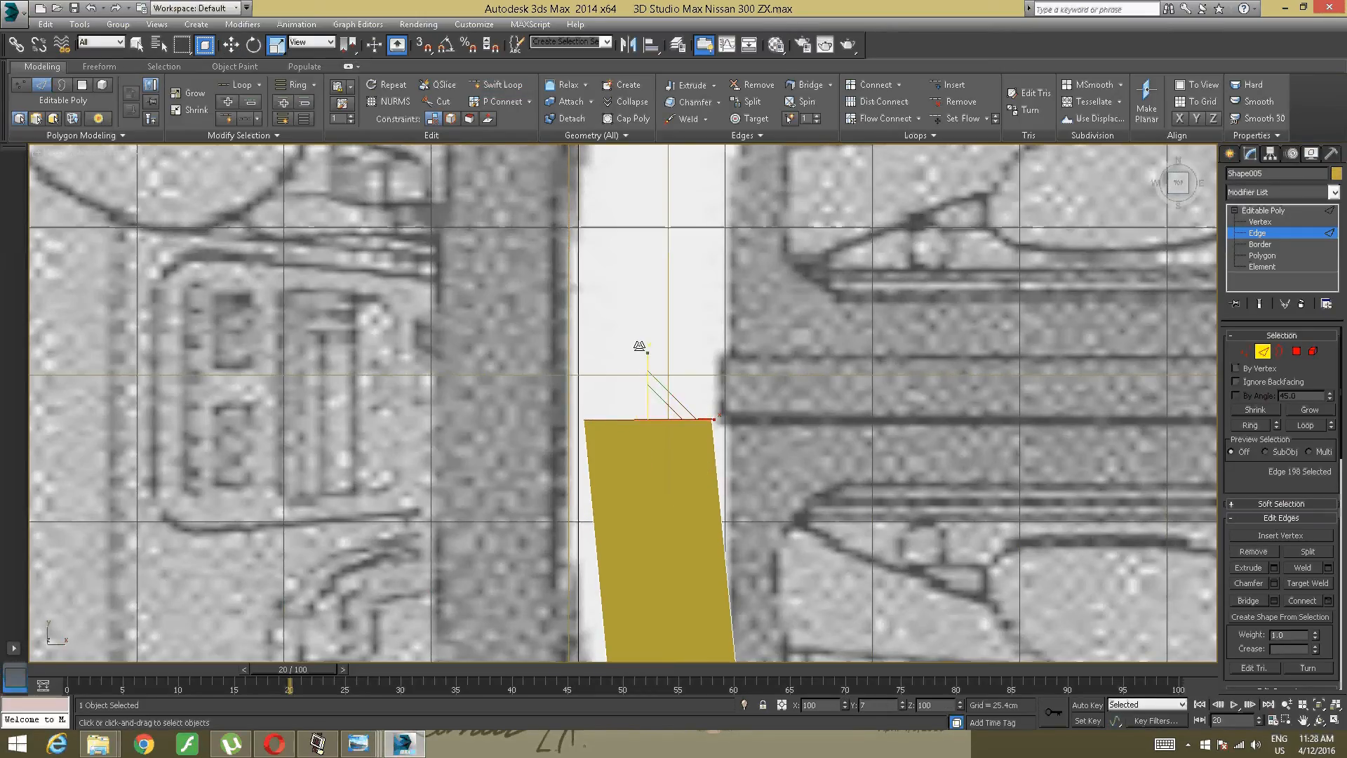
drag(640, 348, 626, 724)
drag(541, 463, 354, 295)
Step: Move the crossbar's end edge to about Y -1 cm at the centerline and its rear vertex rearward to about X 25.8 cm
click(230, 46)
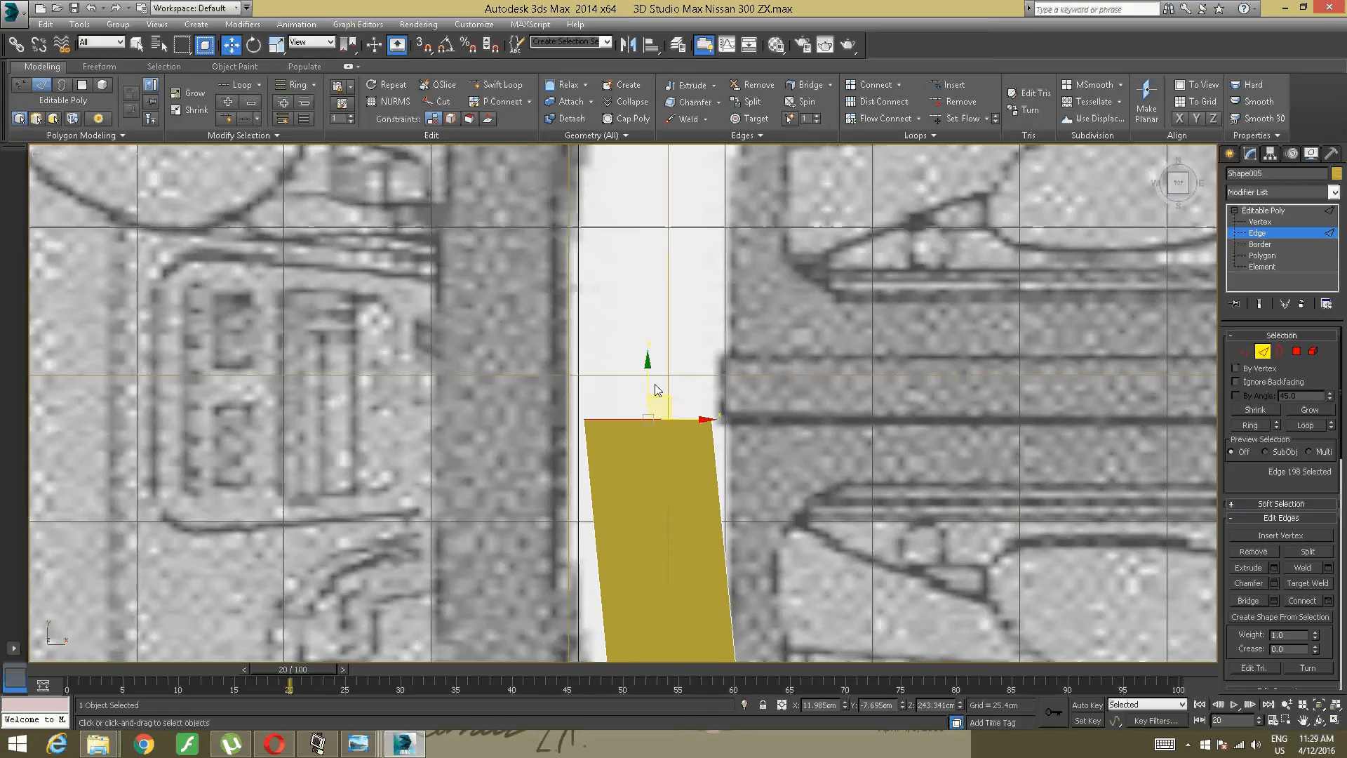
drag(646, 383, 674, 378)
click(1245, 351)
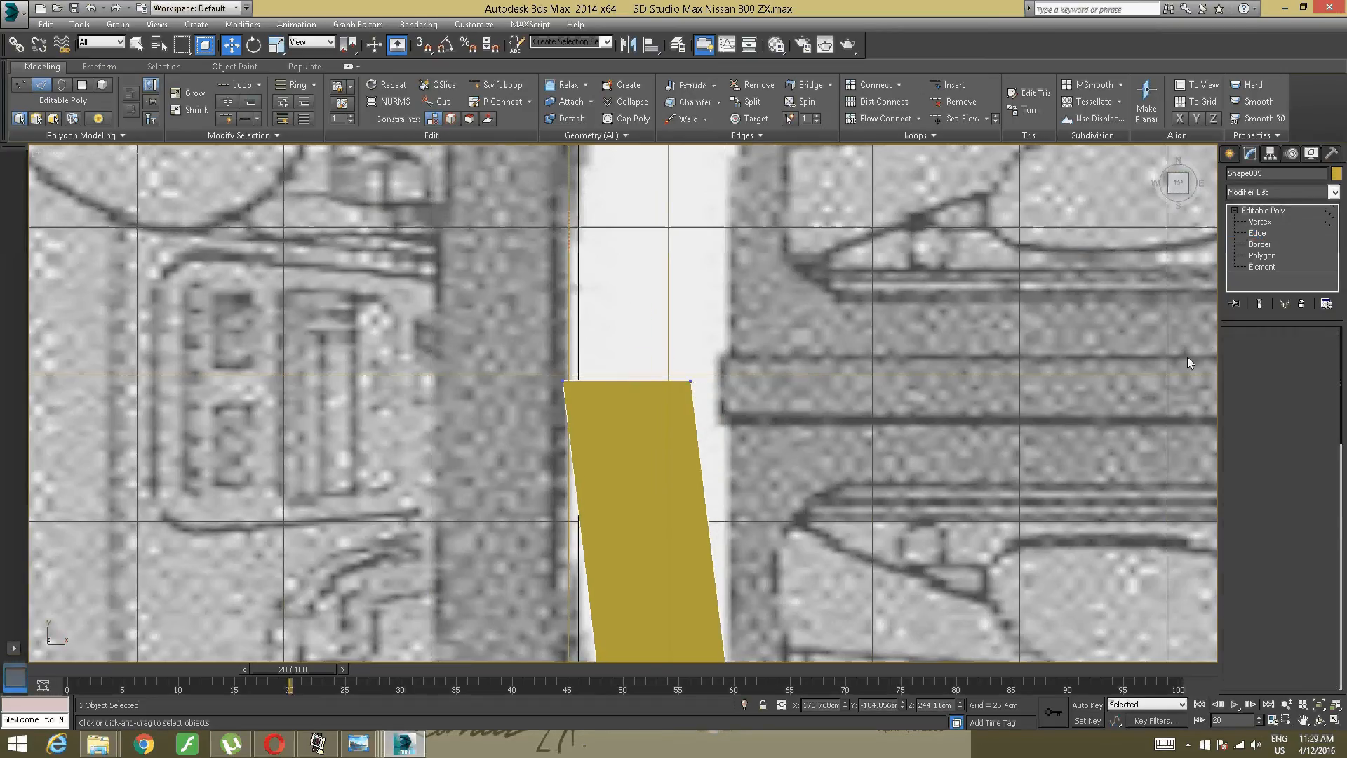
click(677, 385)
drag(708, 379, 744, 378)
Step: Raise the front crossbar's two centerline vertices by about 6.2 cm toward the roof line of the side blueprint
scroll(695, 337, down, 8)
alt+middle_drag(695, 336, 678, 294)
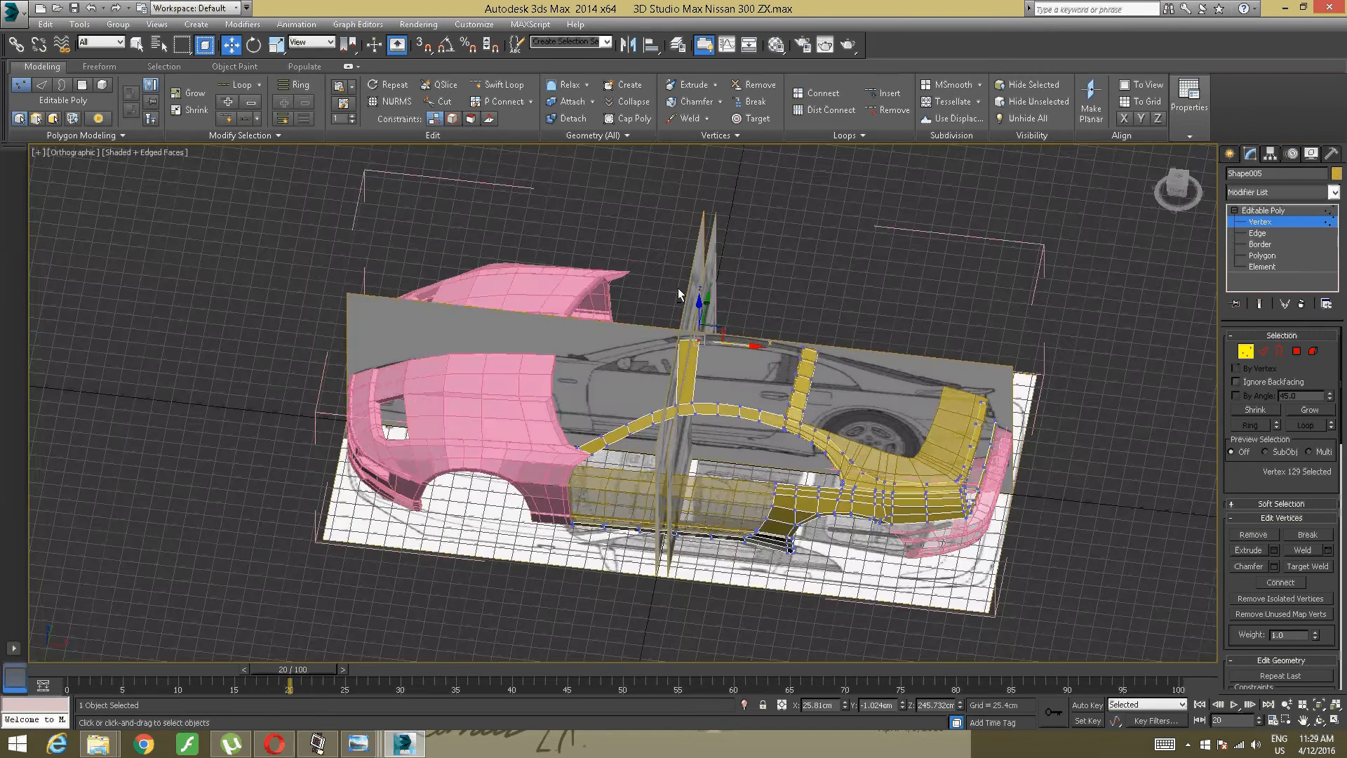
scroll(685, 354, up, 6)
alt+middle_drag(685, 354, 723, 342)
click(1170, 193)
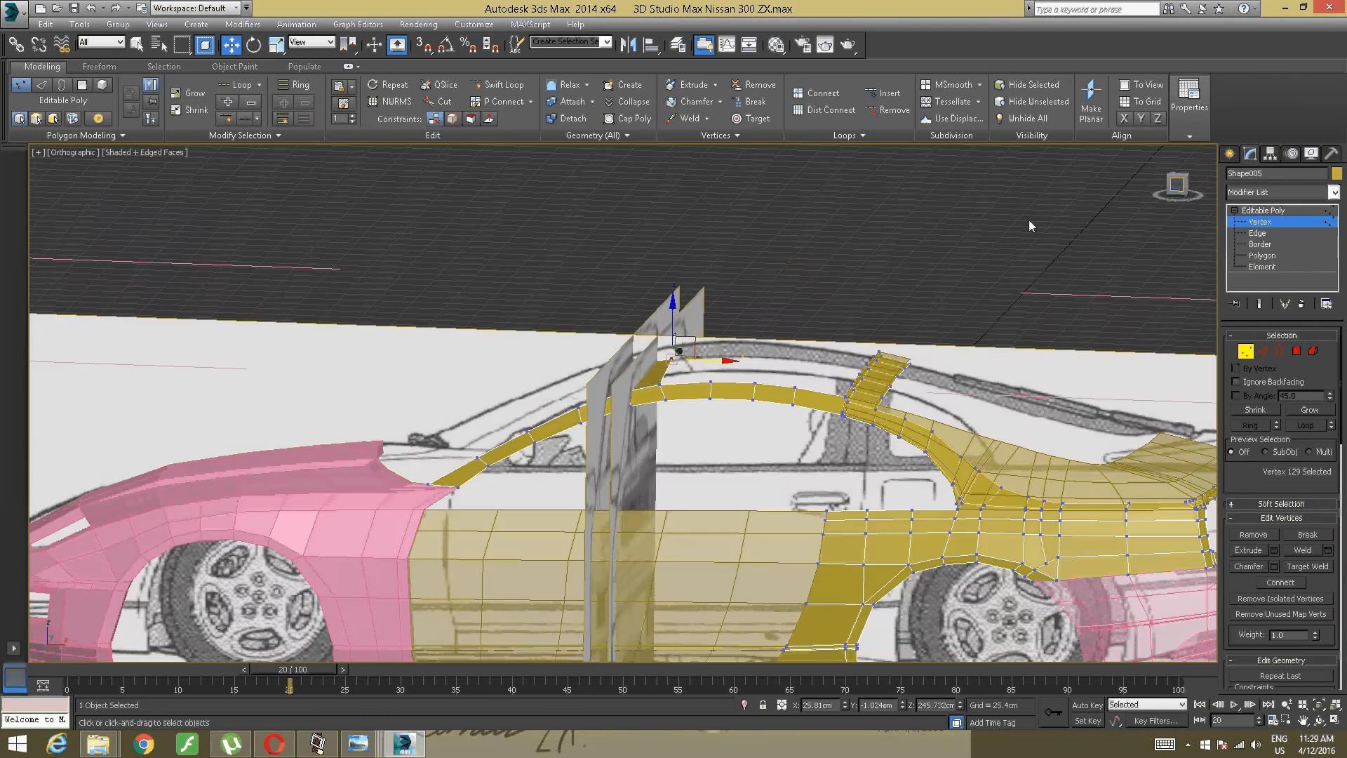
alt+middle_drag(806, 273, 717, 343)
scroll(717, 347, up, 3)
drag(646, 301, 487, 407)
click(1179, 195)
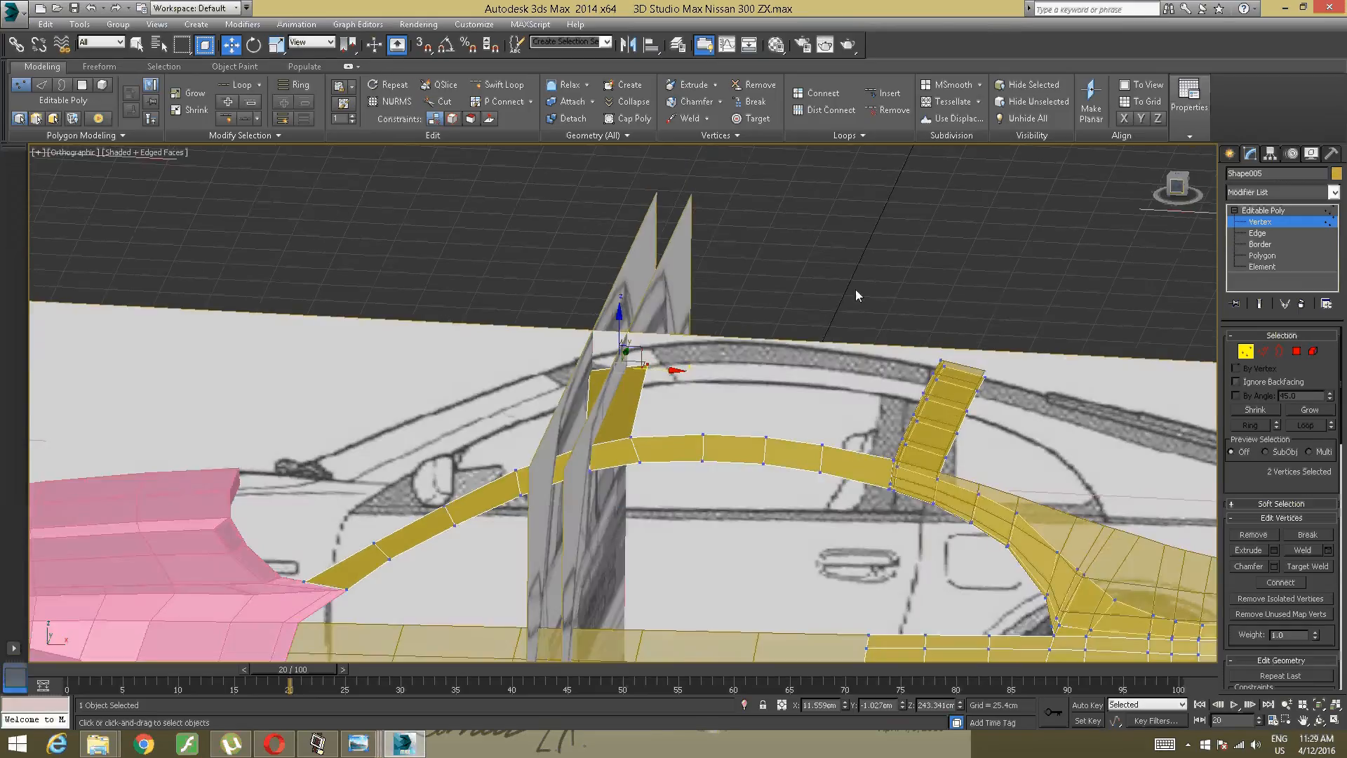
scroll(605, 392, up, 5)
drag(525, 413, 521, 377)
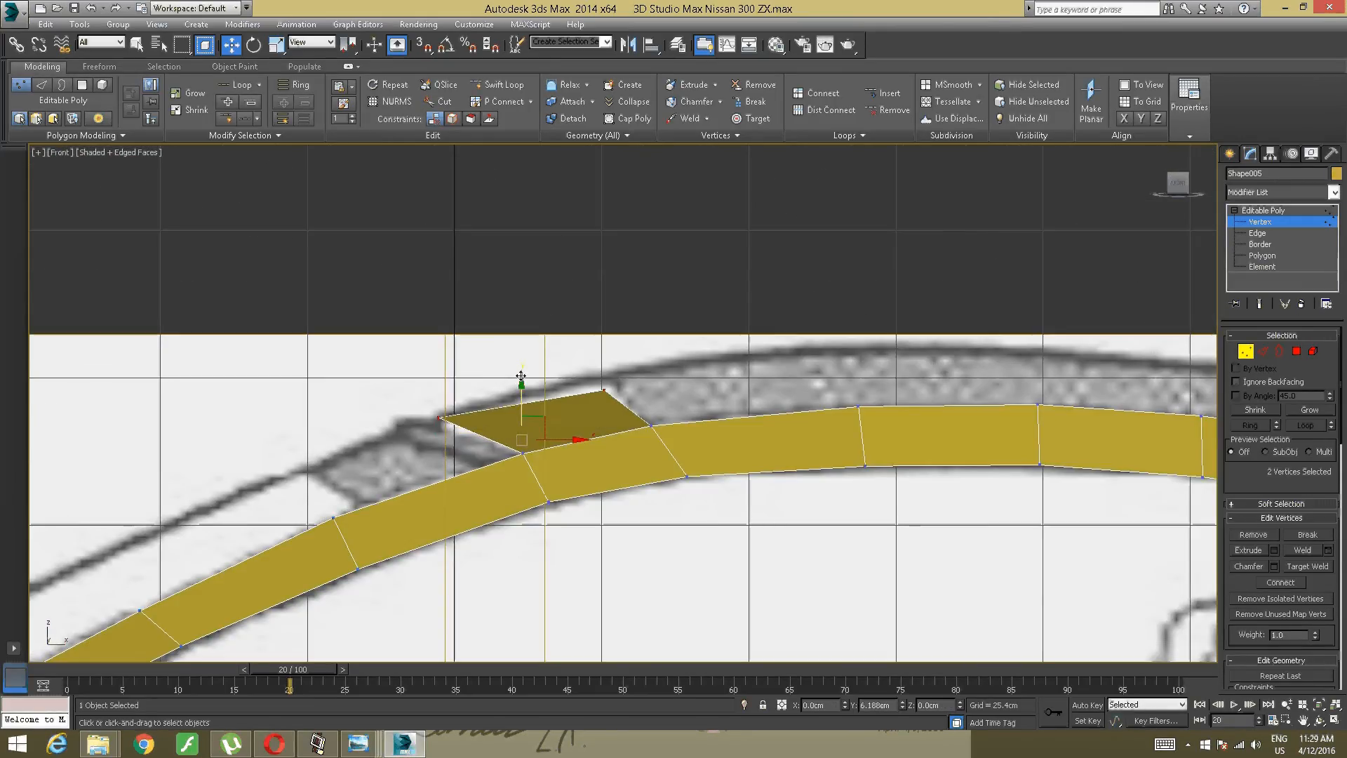
Step: Raise the crossbar's rear centerline vertex to about Z 254.1 cm and compare it with the roof outline in the side blueprint
click(601, 389)
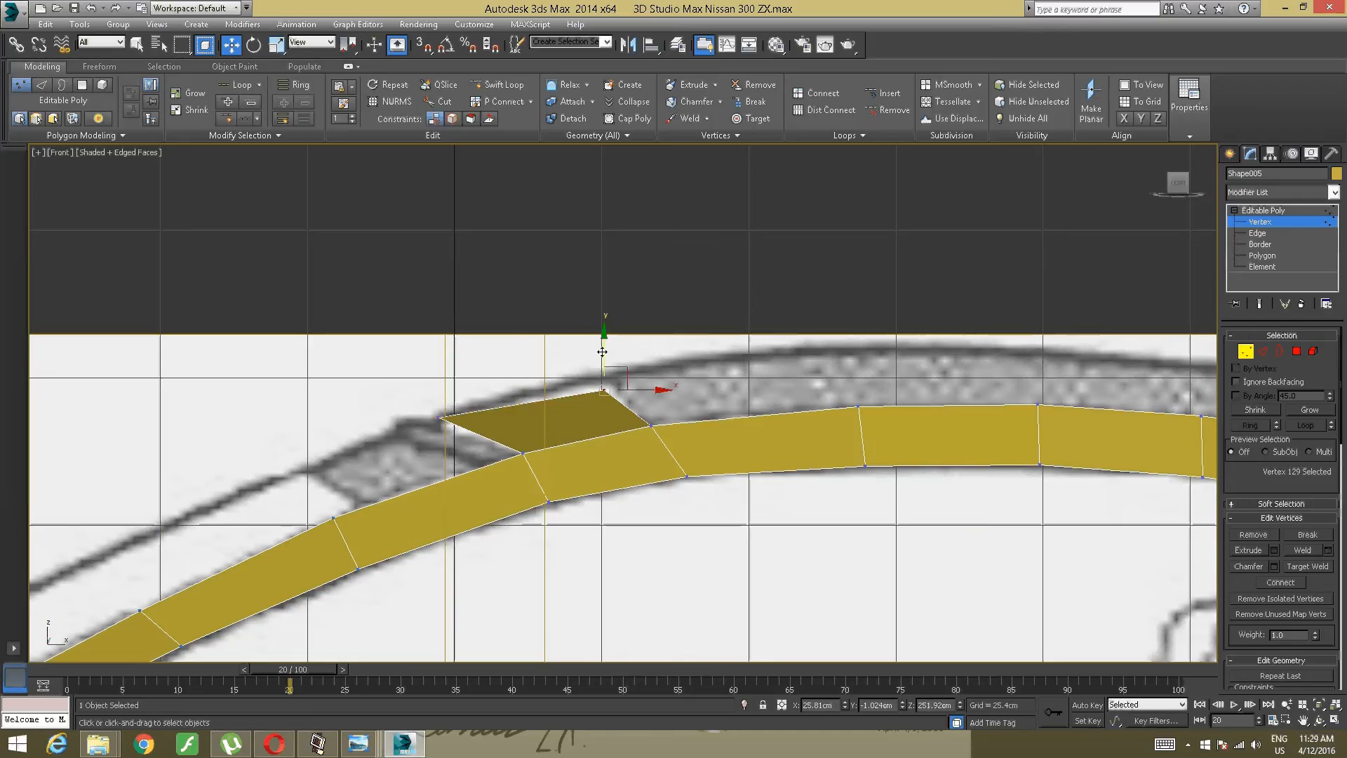
drag(604, 351, 604, 339)
middle_drag(604, 339, 554, 335)
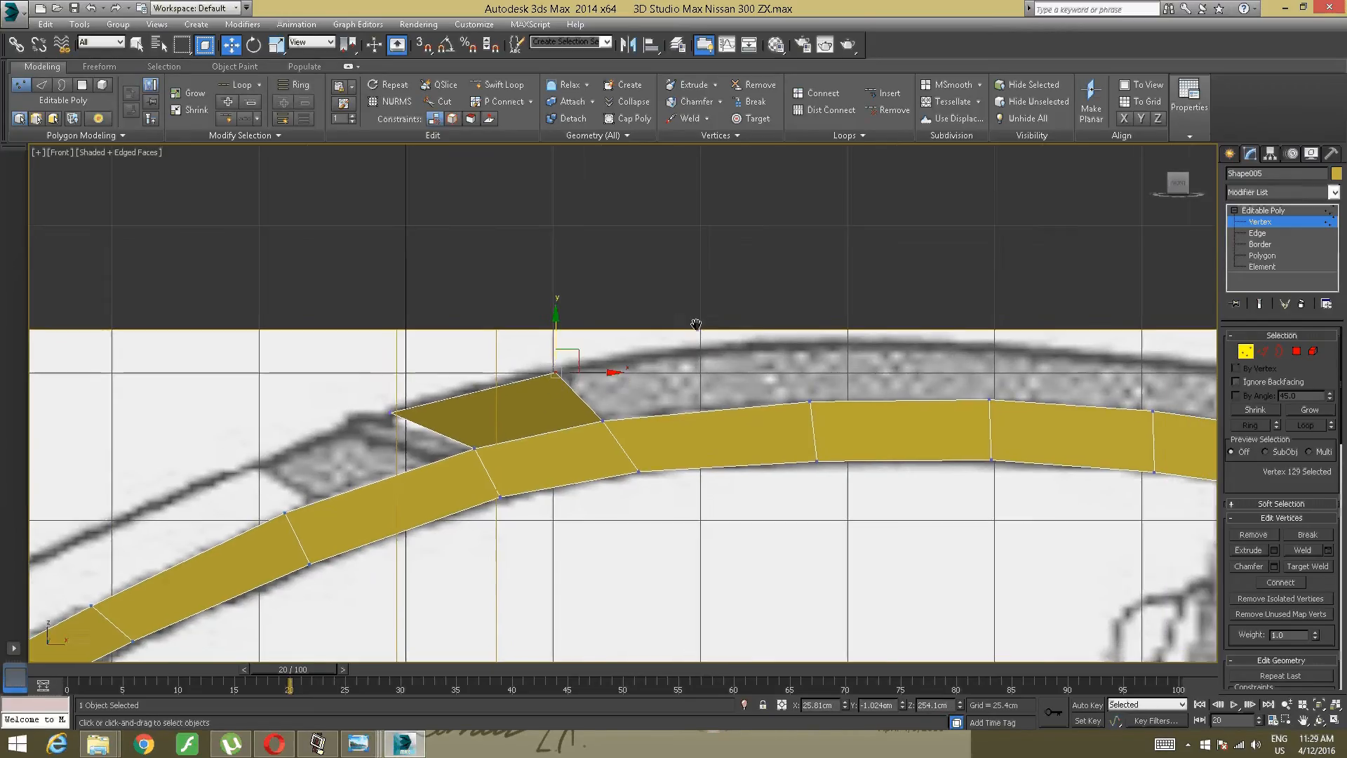
middle_drag(1008, 325, 752, 302)
middle_drag(962, 304, 785, 309)
middle_drag(611, 357, 1078, 356)
middle_drag(730, 322, 857, 342)
scroll(641, 338, up, 2)
scroll(642, 338, down, 5)
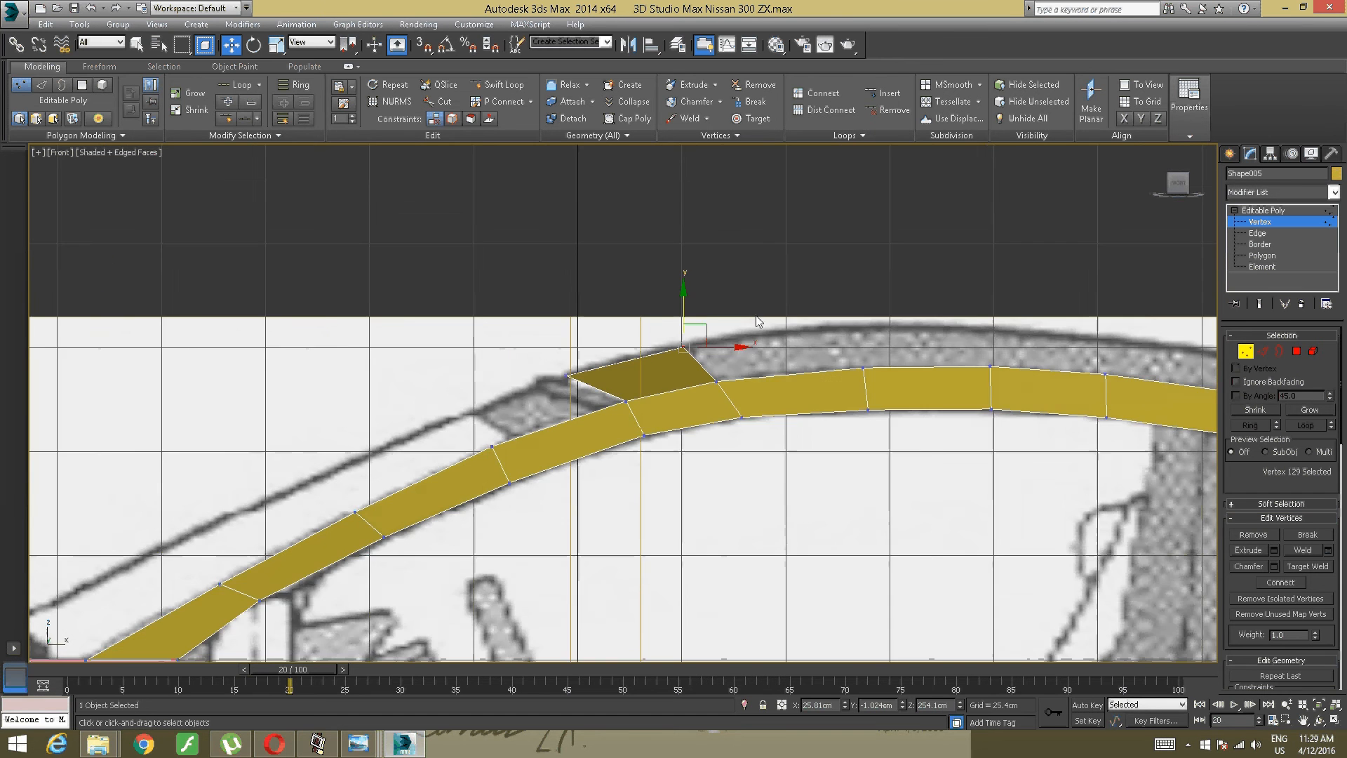
Step: Raise both centerline vertices of the front crossbar to an average of about Z 252.5 cm against the front-view blueprint
alt+middle_drag(781, 311, 1194, 192)
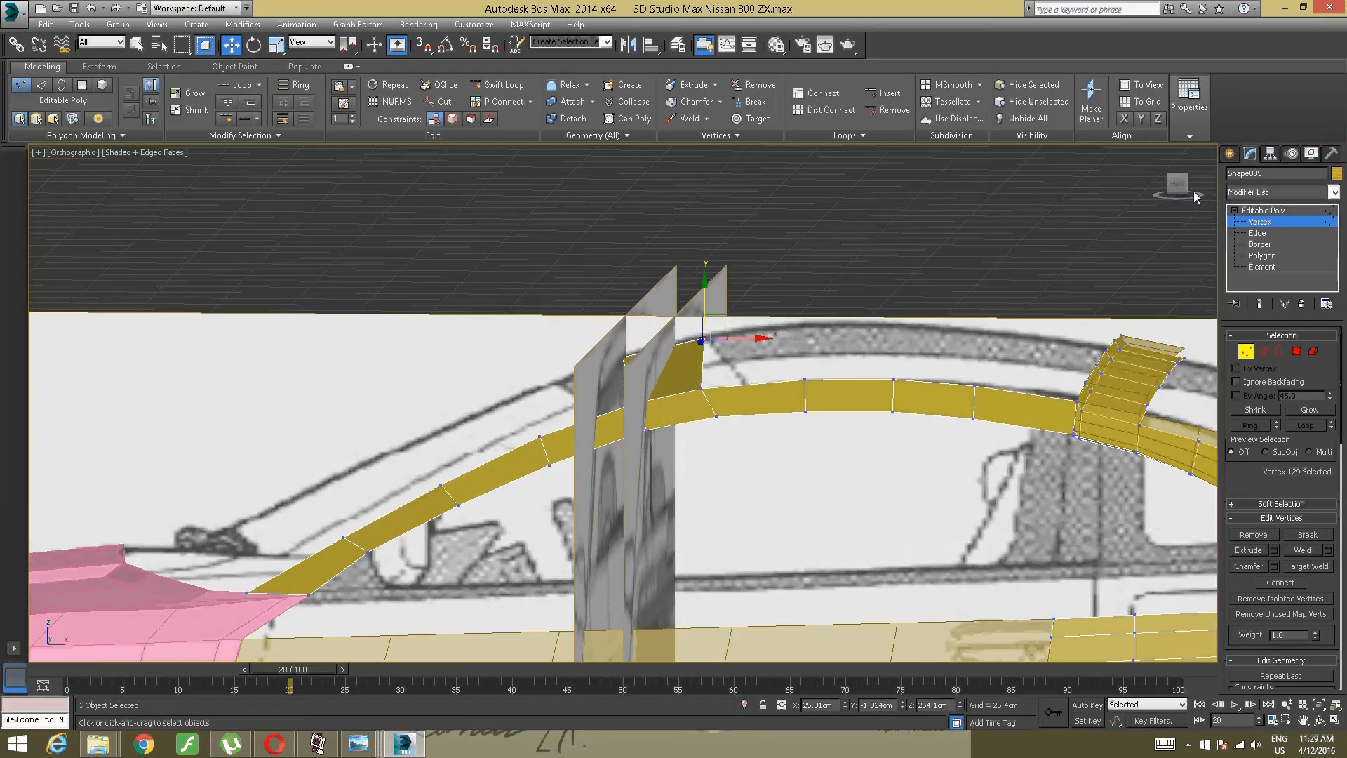
alt+middle_drag(1114, 214, 678, 364)
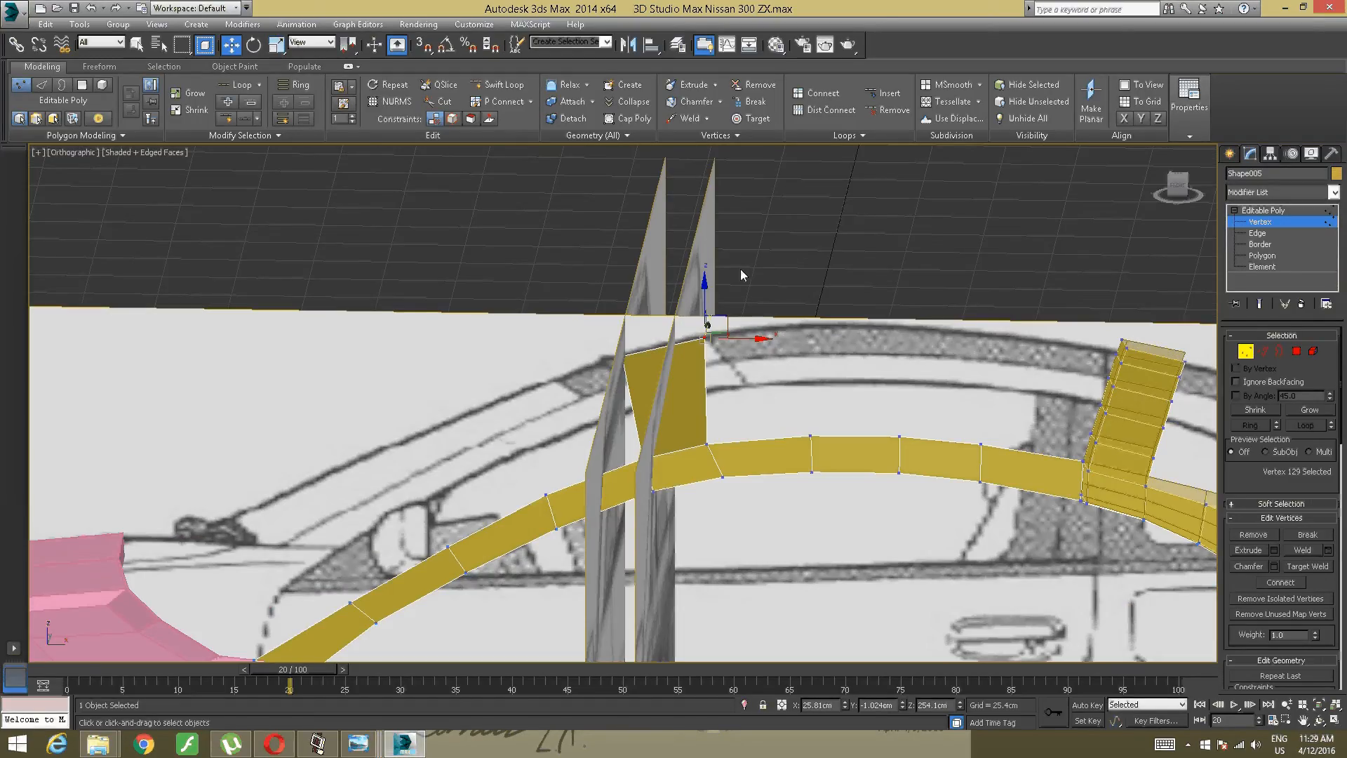
drag(505, 390, 505, 390)
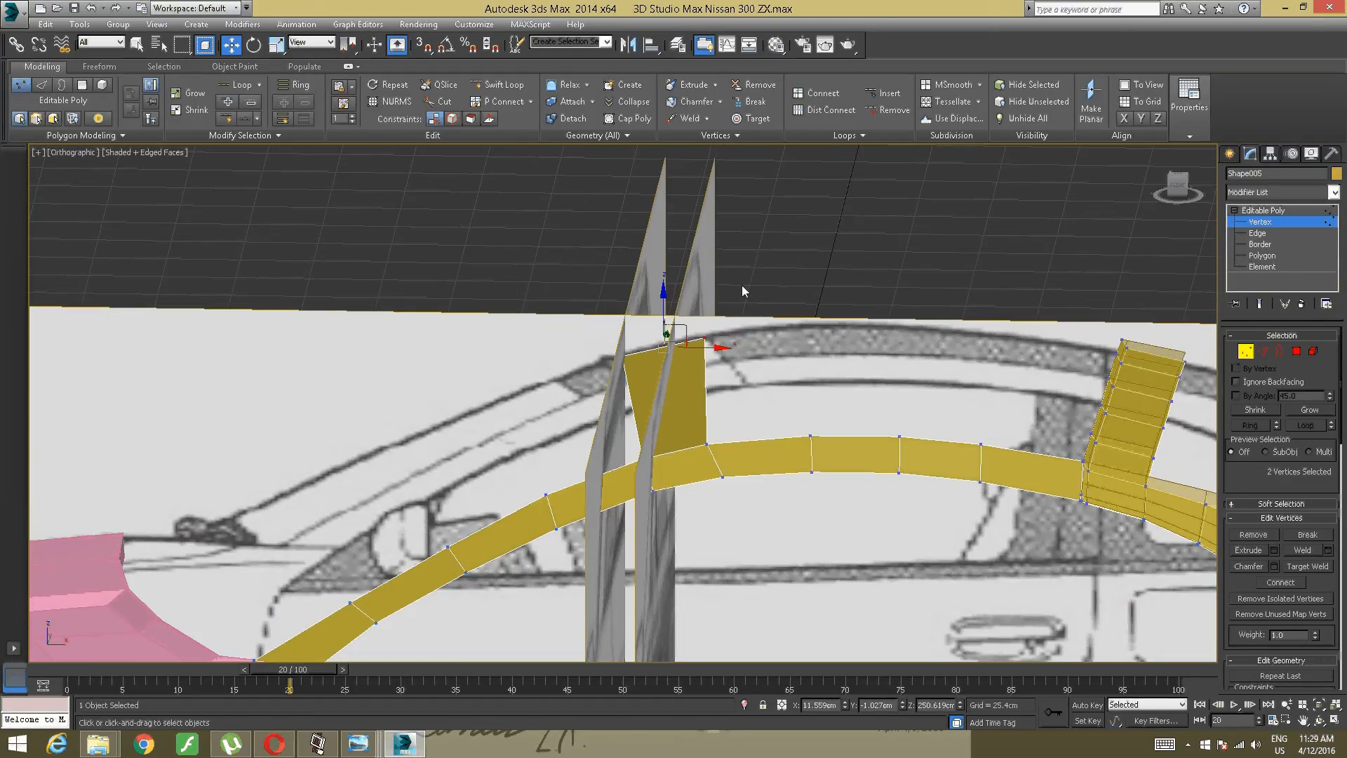
drag(1175, 184, 1181, 187)
click(1180, 182)
alt+middle_drag(912, 250, 1041, 224)
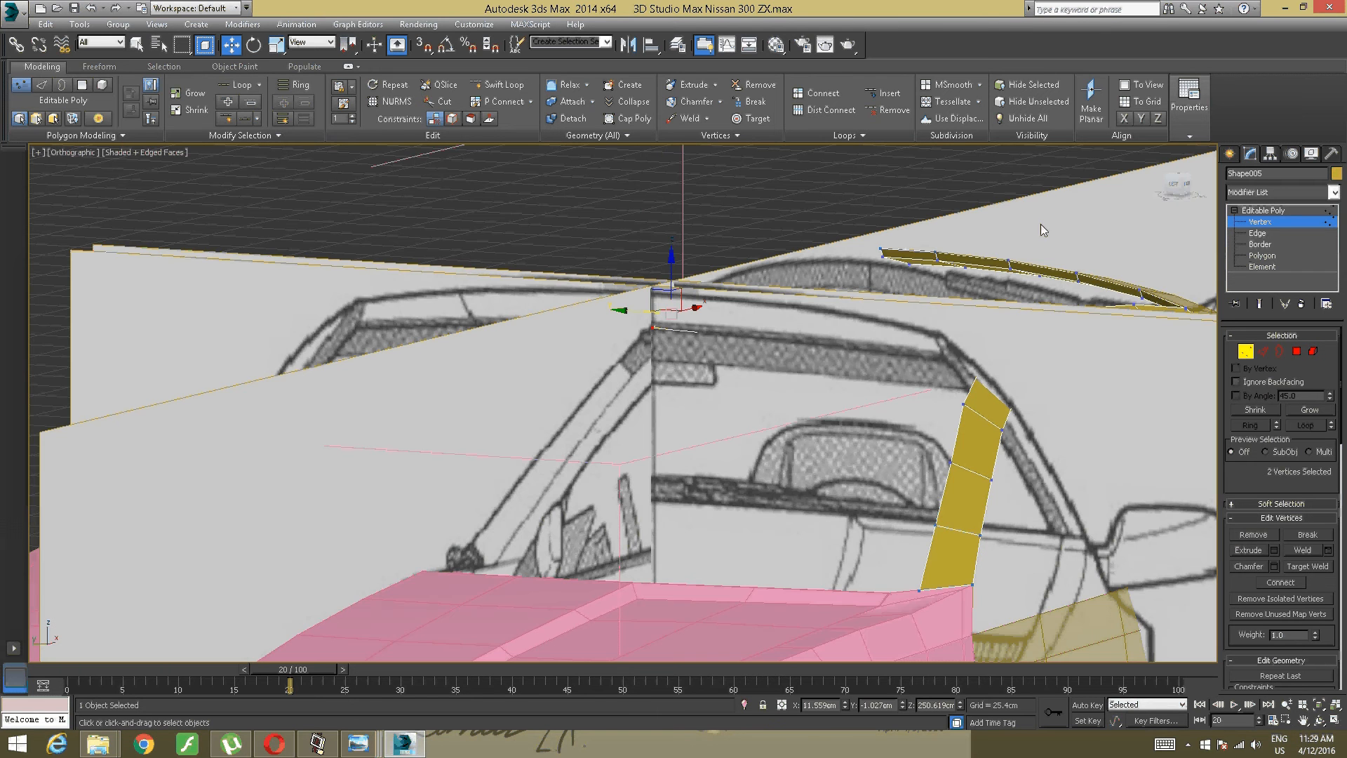
click(1173, 184)
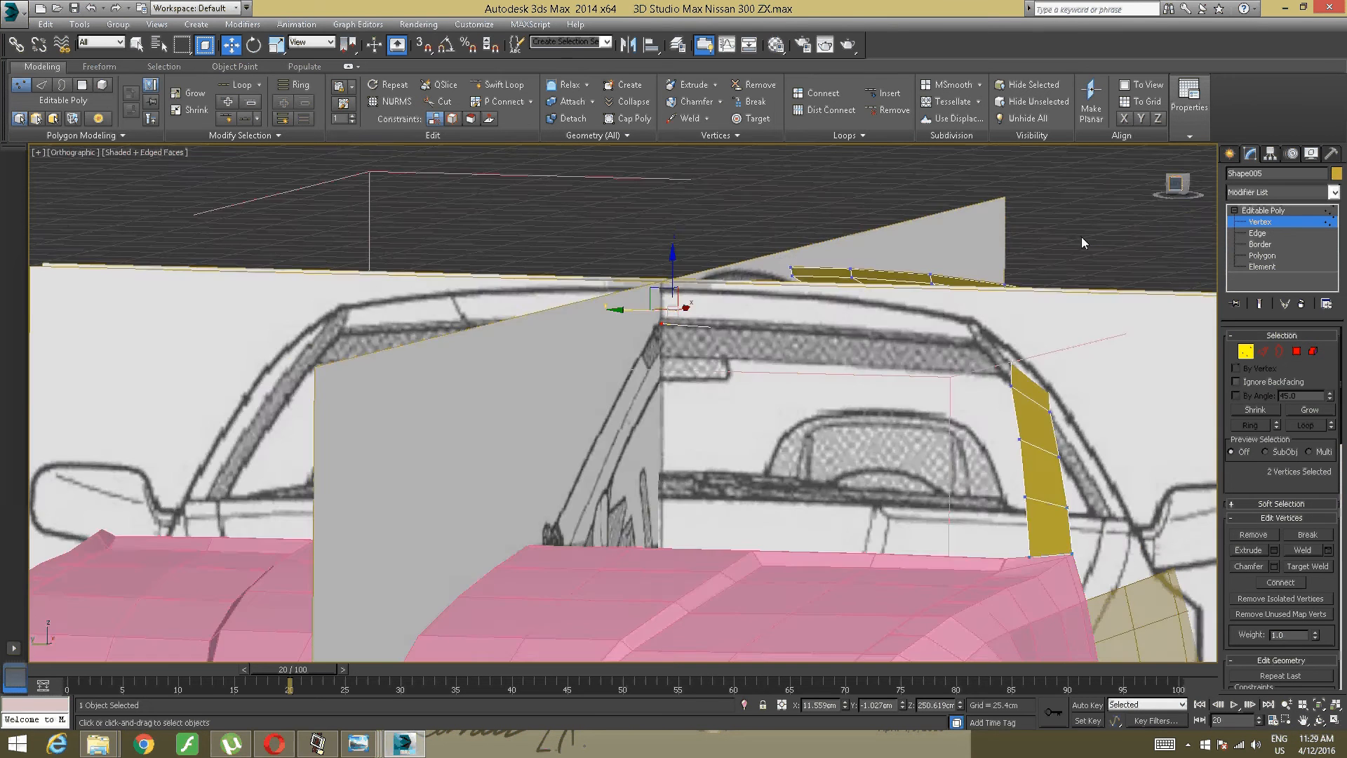
scroll(763, 356, up, 5)
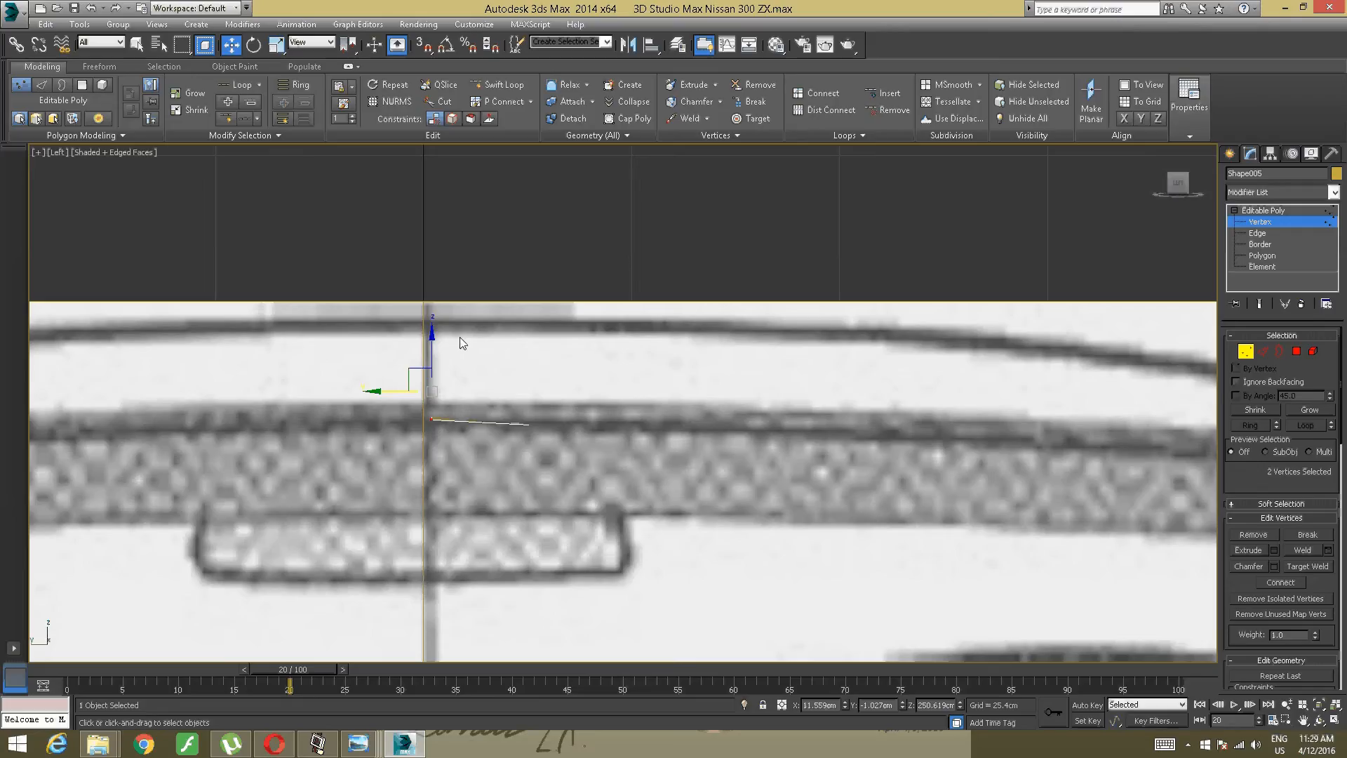
drag(433, 339, 434, 322)
Step: Weld the vertices where the front crossbar meets the side frame's roof strip
alt+middle_drag(642, 334, 510, 361)
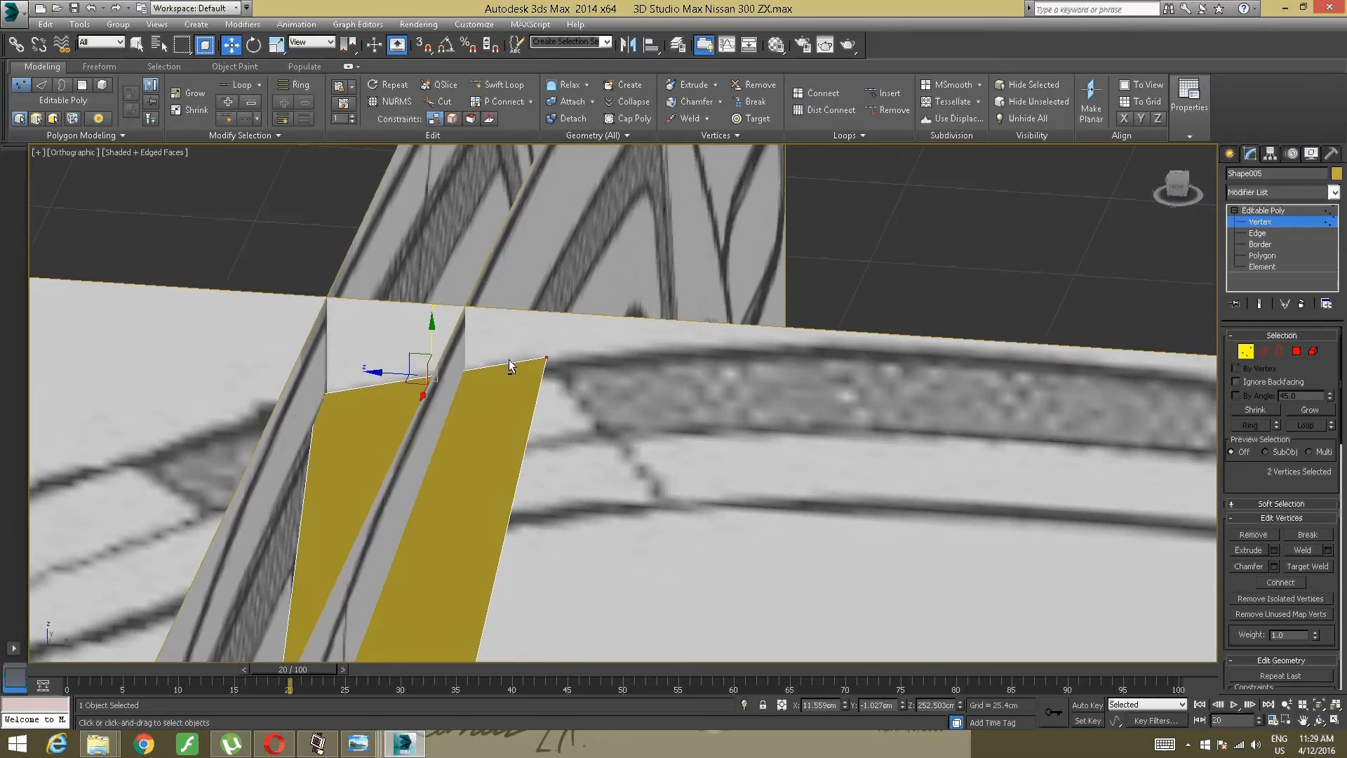
scroll(509, 362, down, 5)
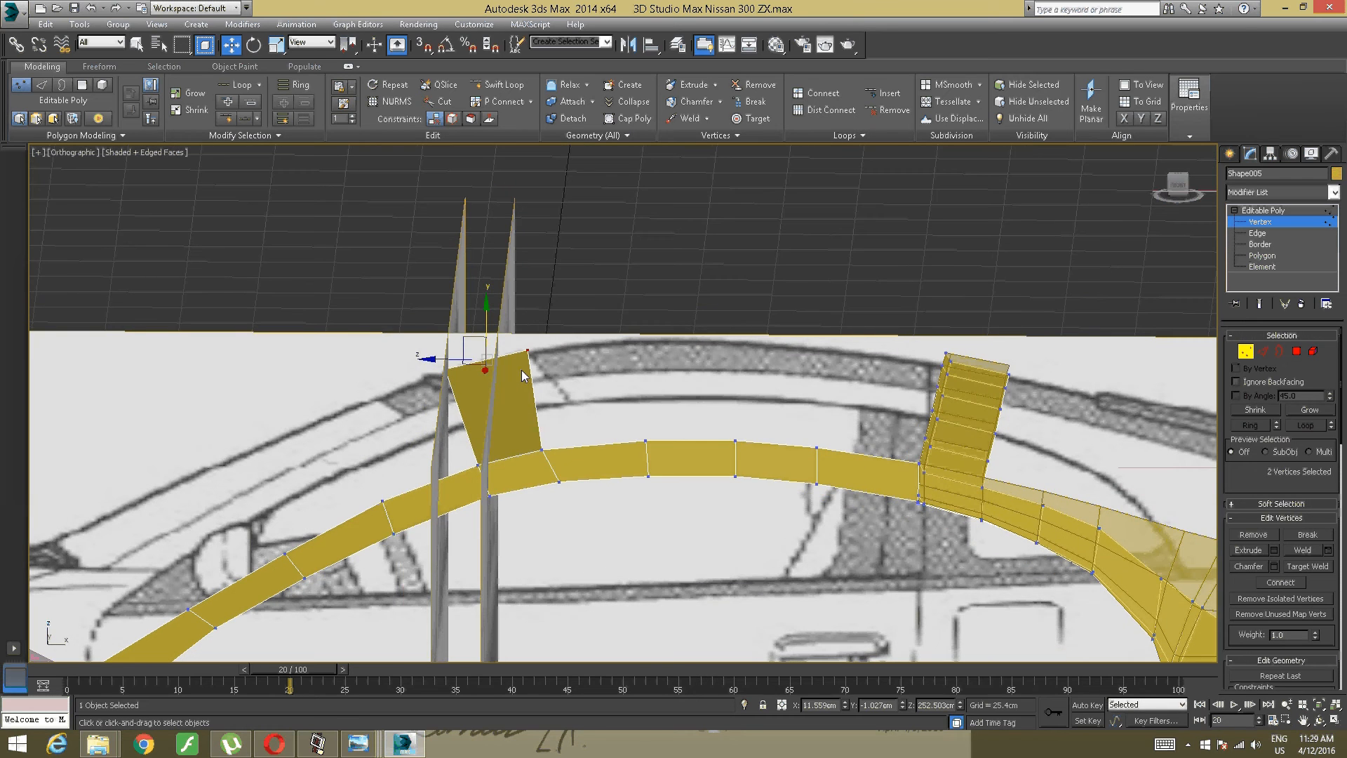
scroll(517, 349, down, 4)
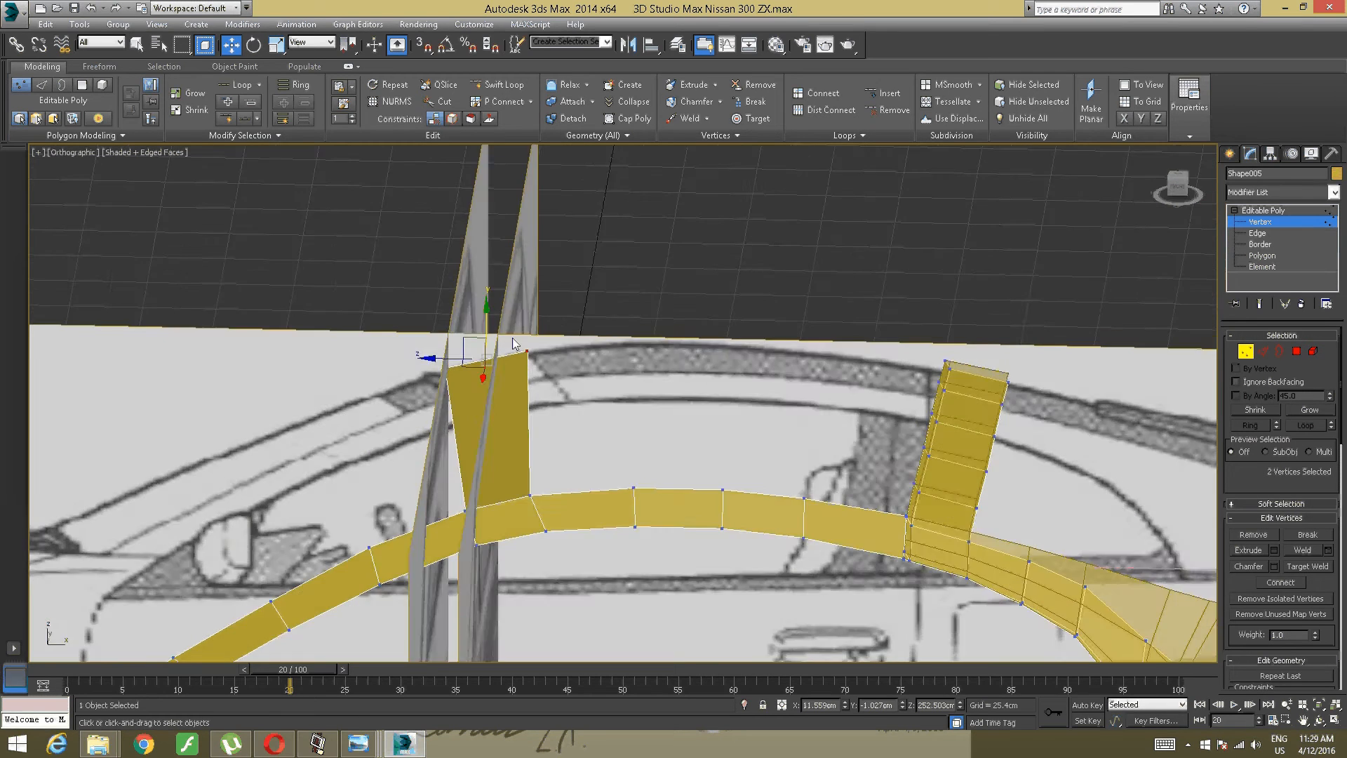
alt+middle_drag(517, 349, 565, 425)
scroll(508, 443, up, 6)
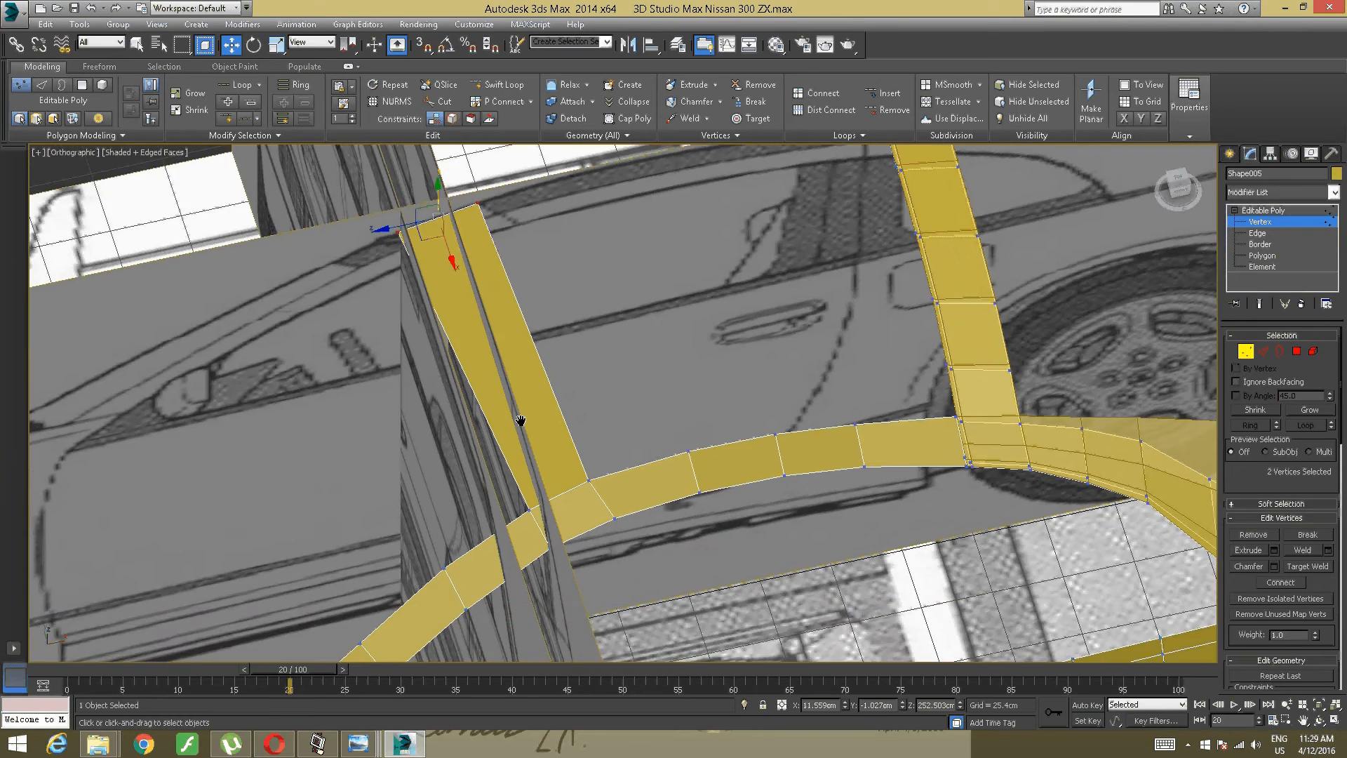
drag(598, 431, 430, 602)
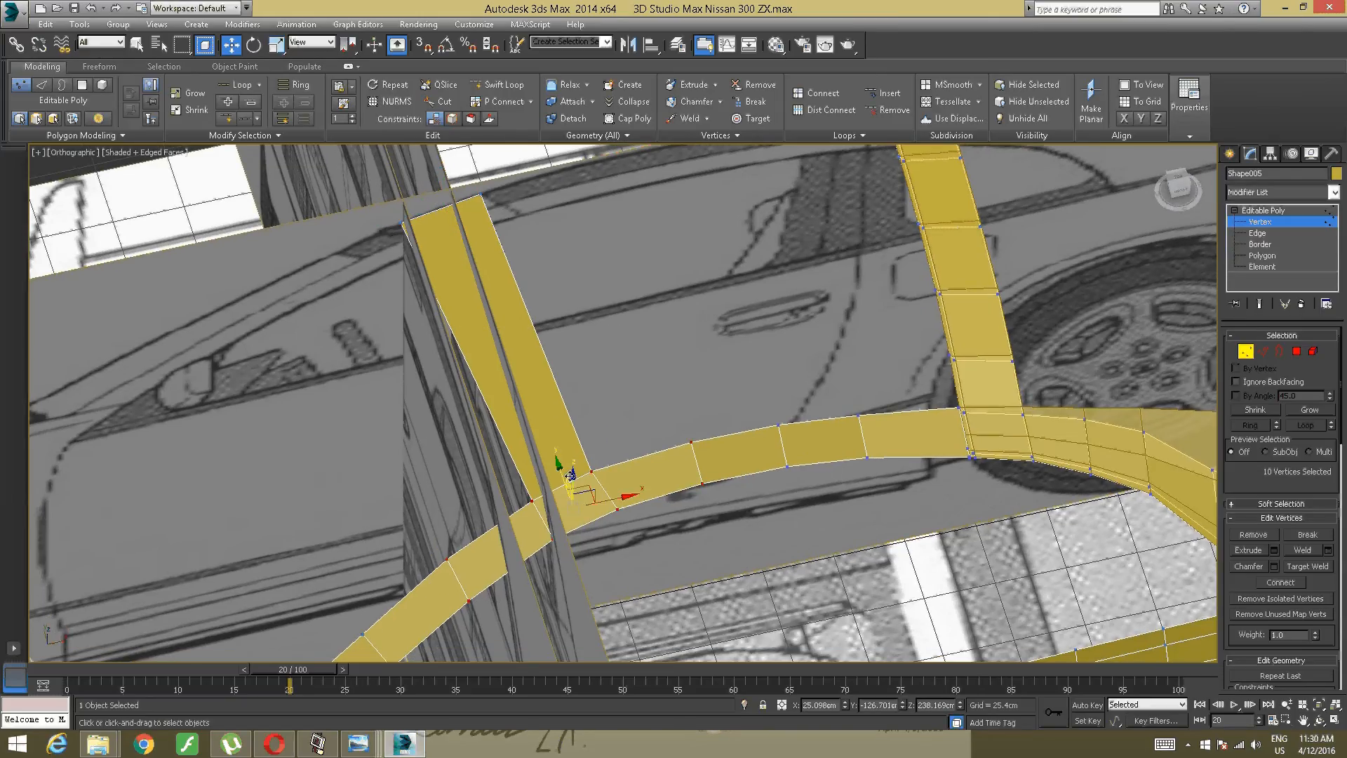
click(679, 134)
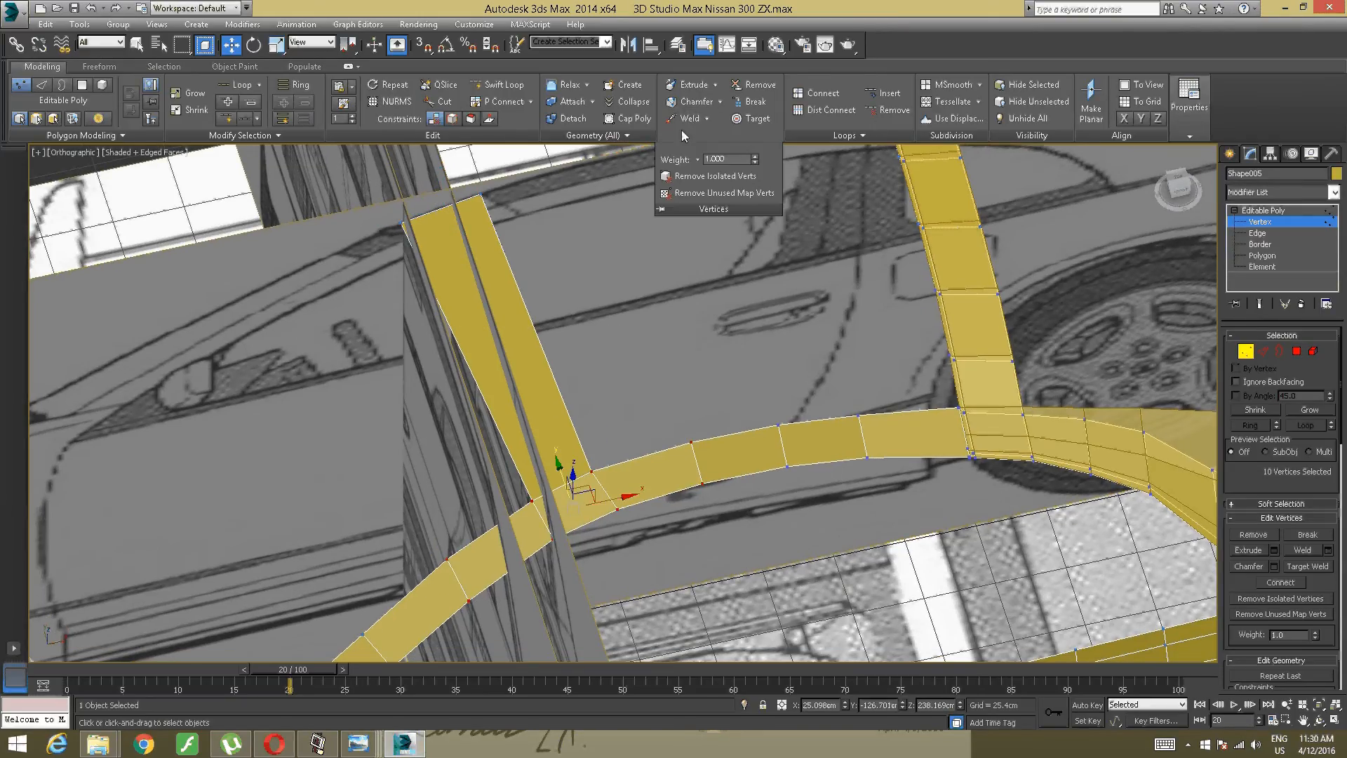
click(685, 119)
click(643, 382)
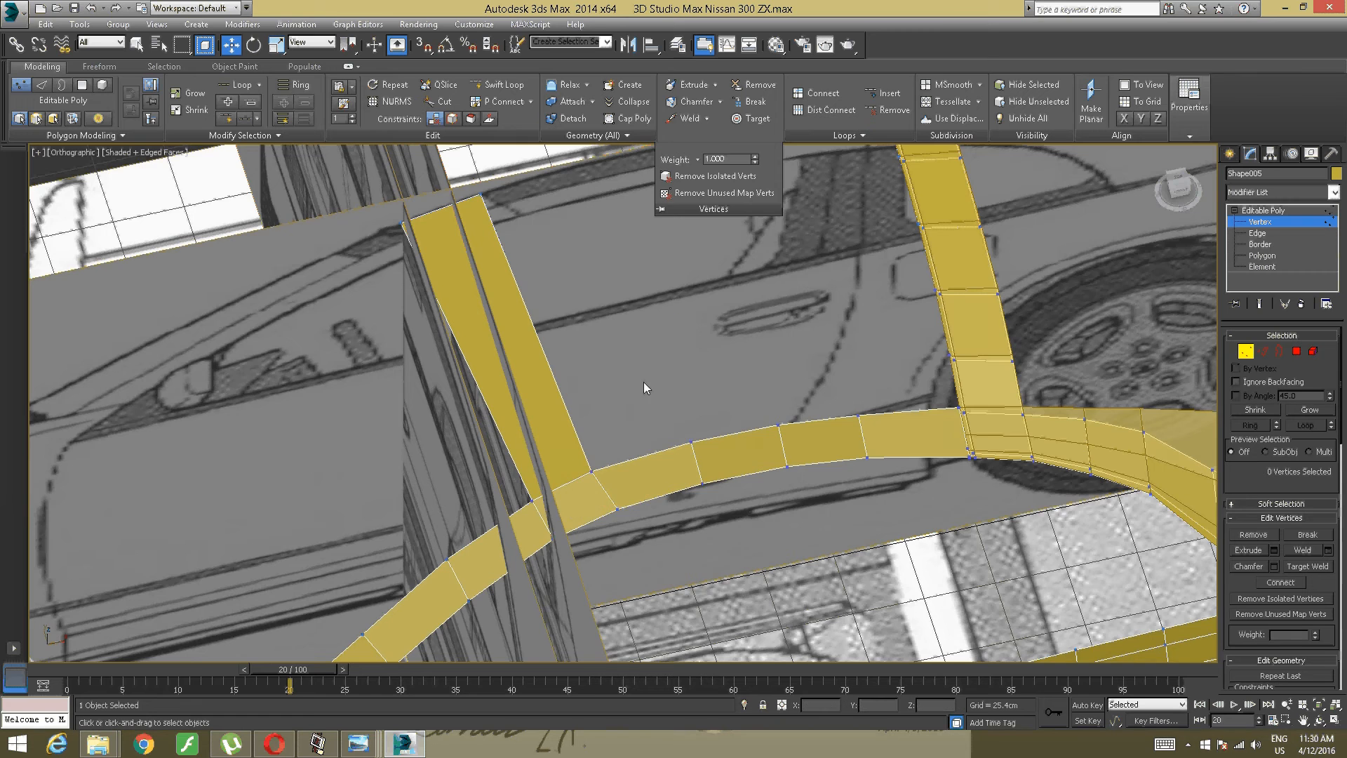
Step: Add four evenly spread edge loops across the front crossbar with Swift Loop, between the side frame and the centerline
alt+middle_drag(646, 363, 695, 188)
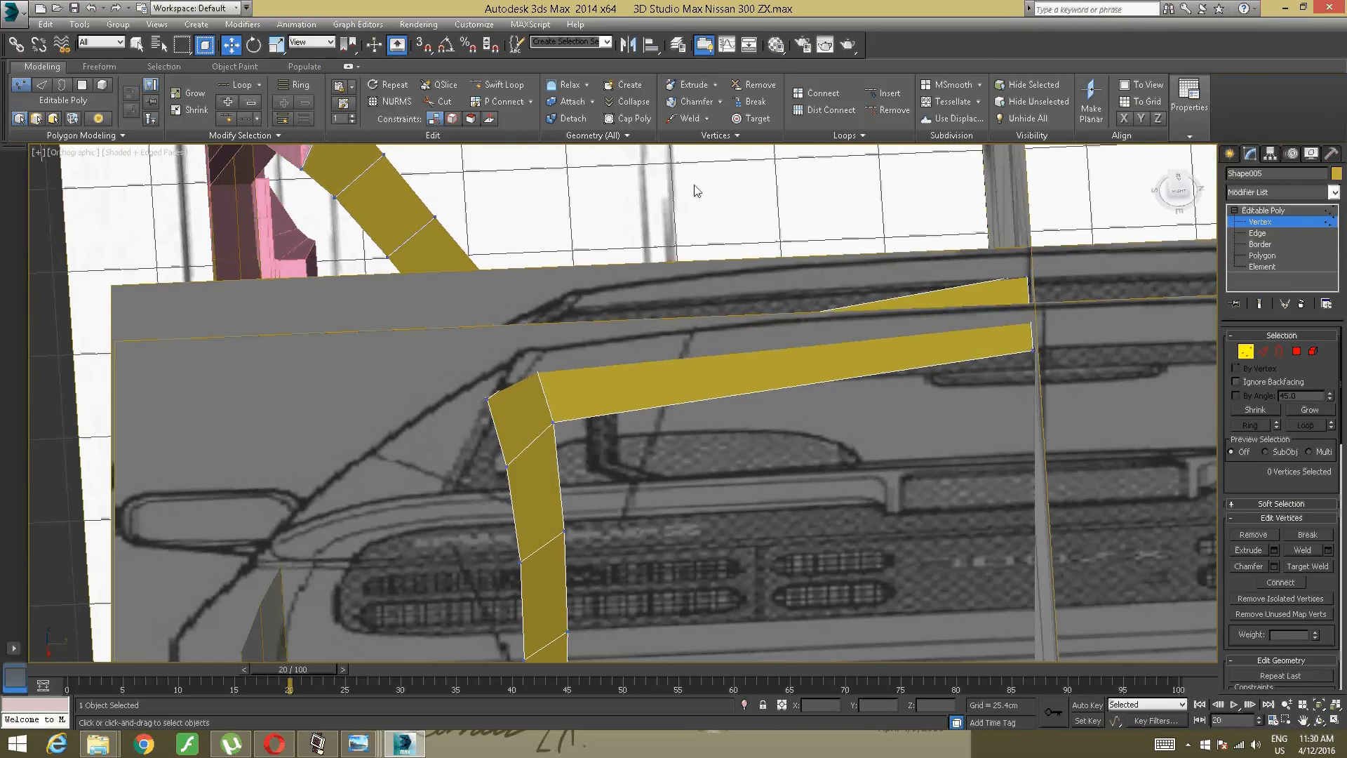
click(501, 87)
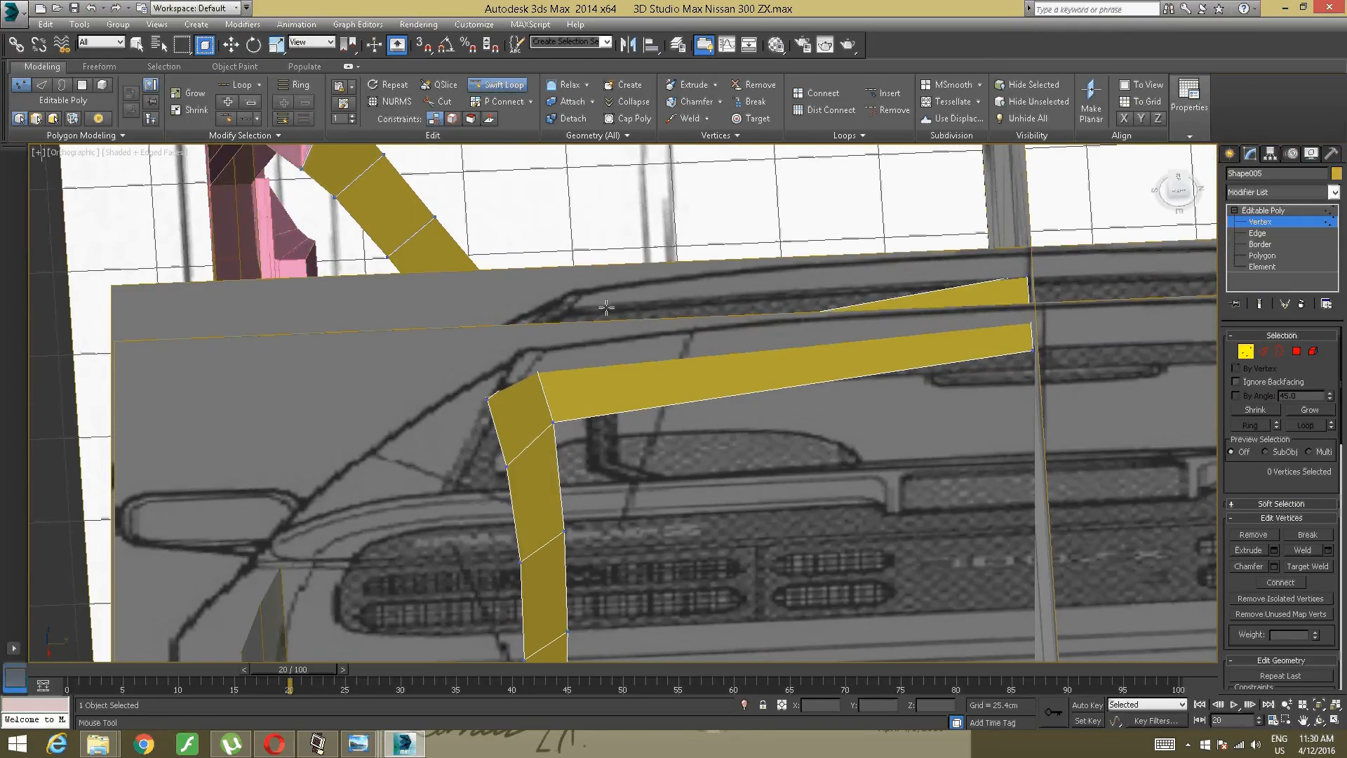
click(647, 385)
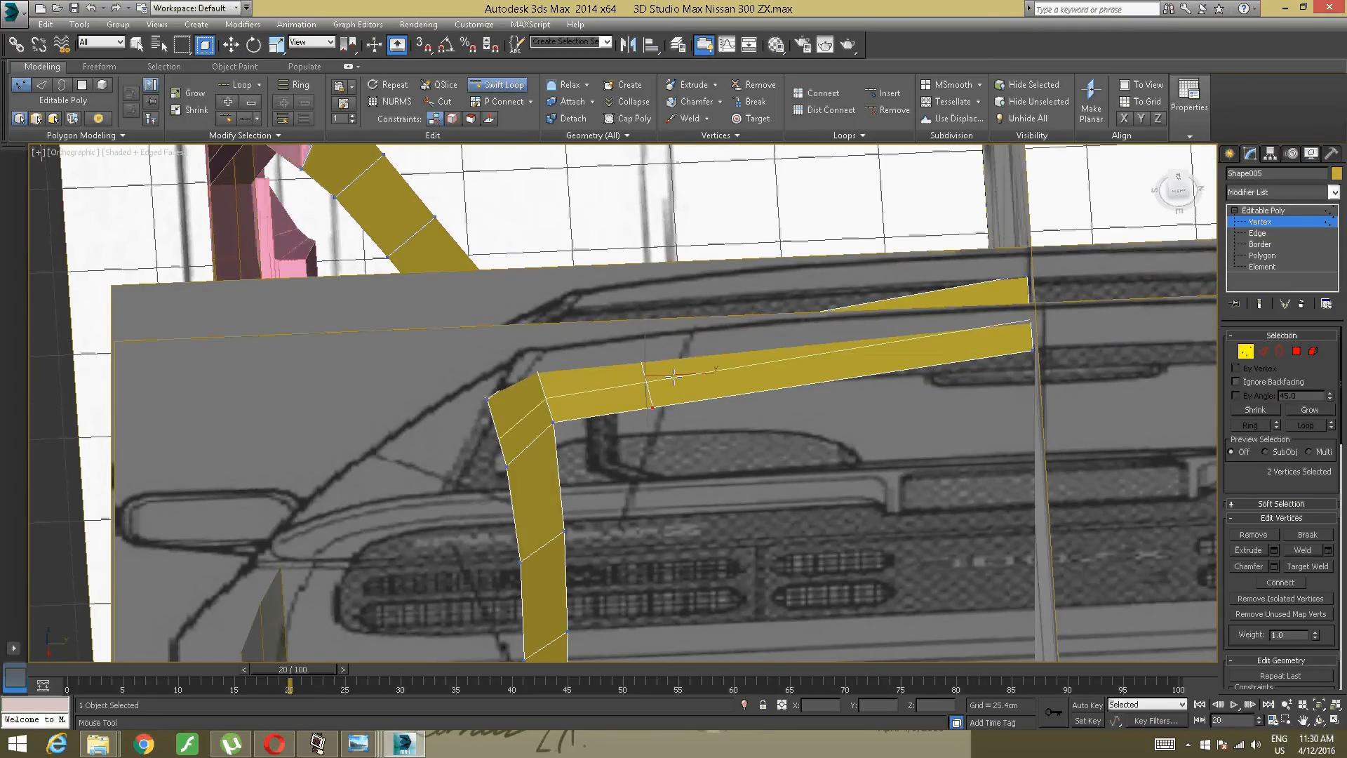
click(760, 365)
click(866, 343)
click(948, 334)
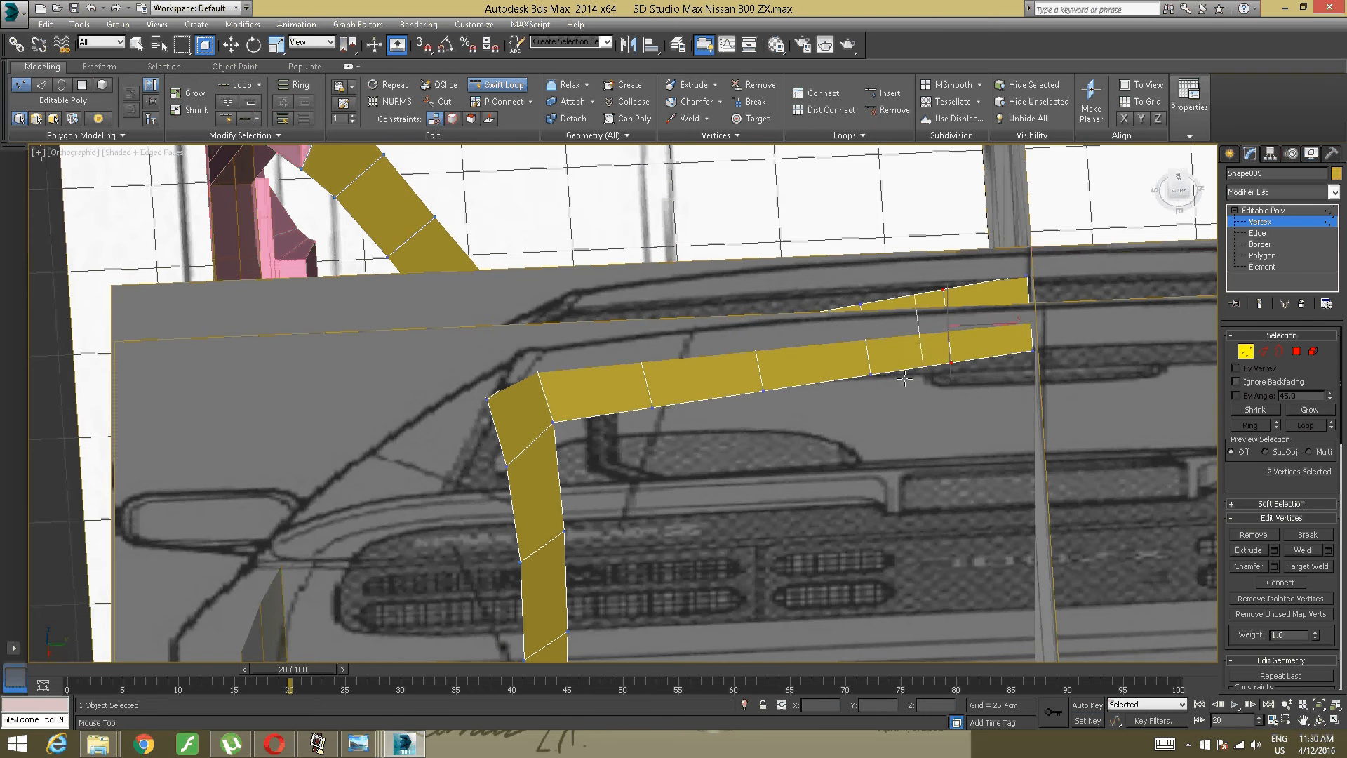
key(w)
Step: Raise the crossbar's vertex pair nearest the side frame to about Z 248.7 cm, following the roof line in the front-view blueprint
alt+middle_drag(710, 426, 670, 428)
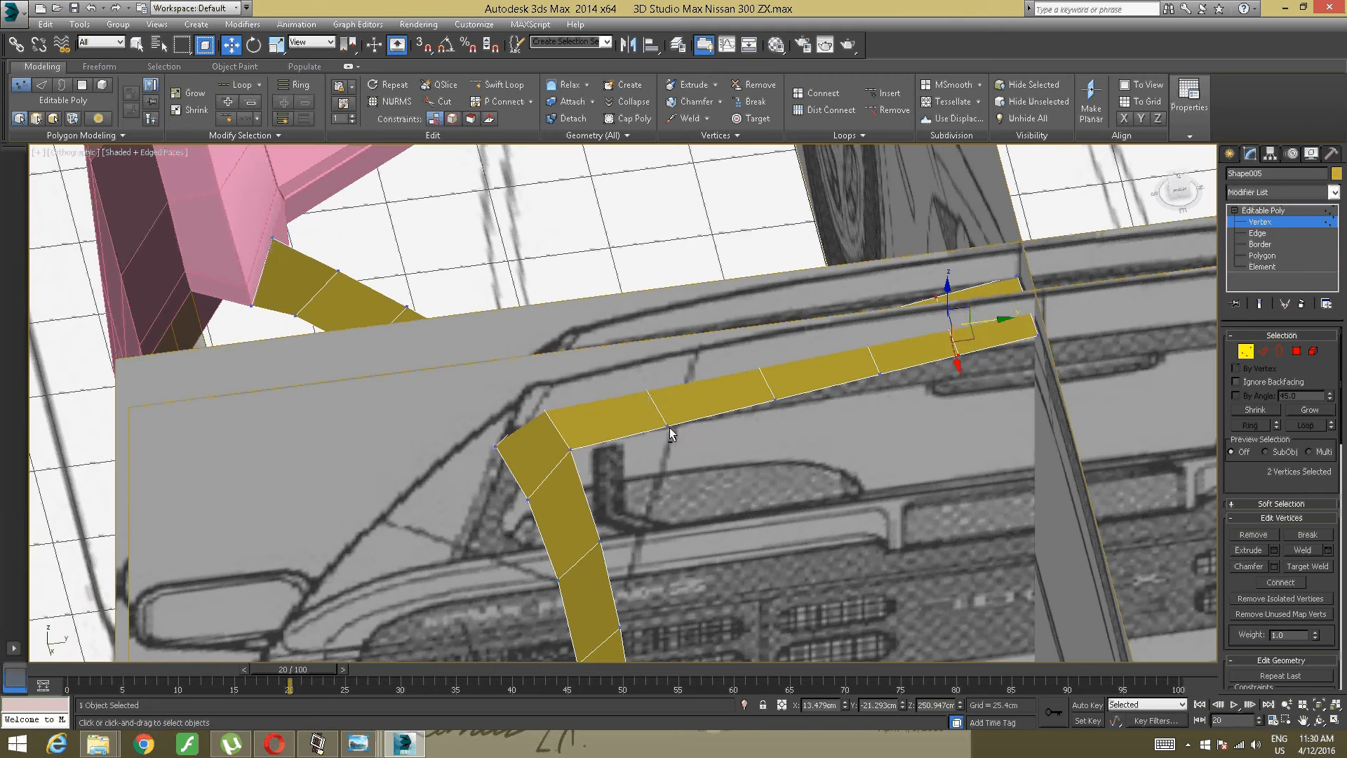
drag(598, 342, 600, 344)
alt+middle_drag(604, 330, 641, 411)
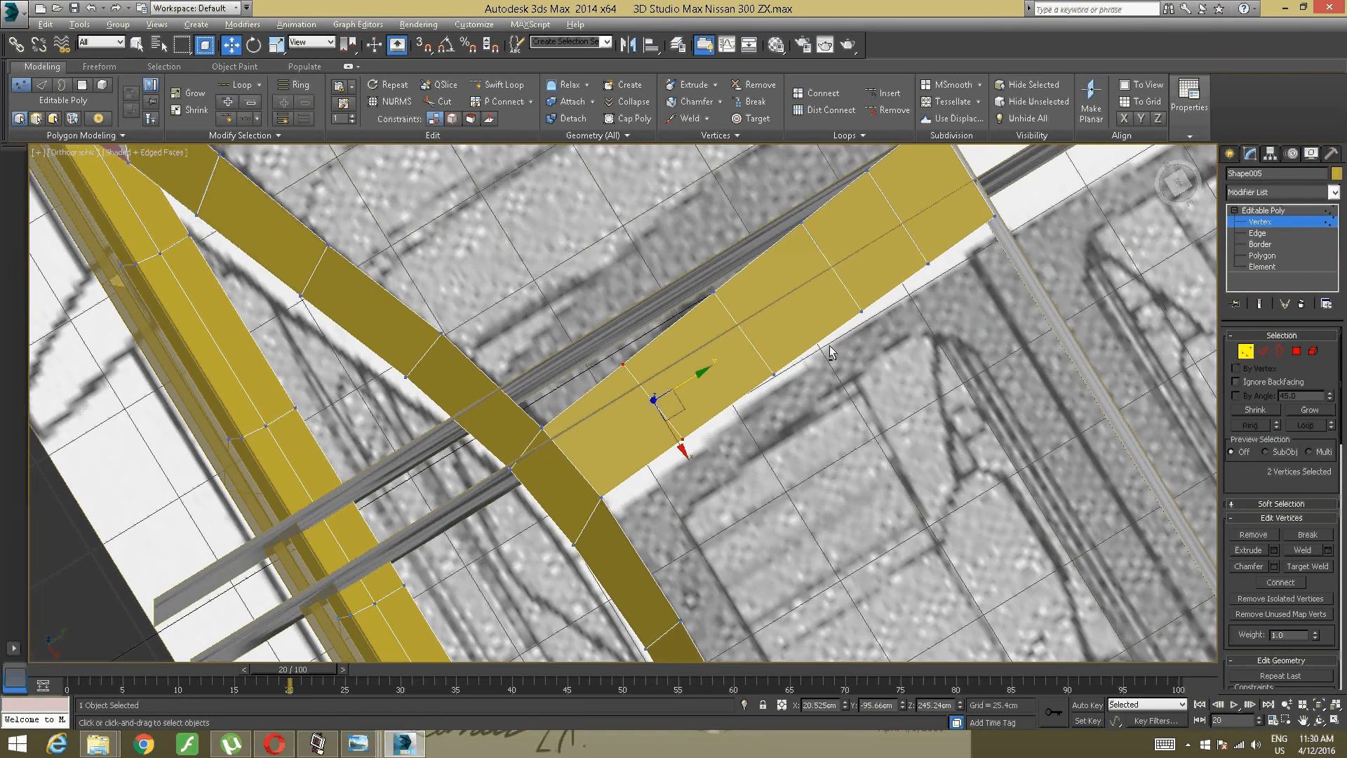
alt+middle_drag(947, 210, 973, 238)
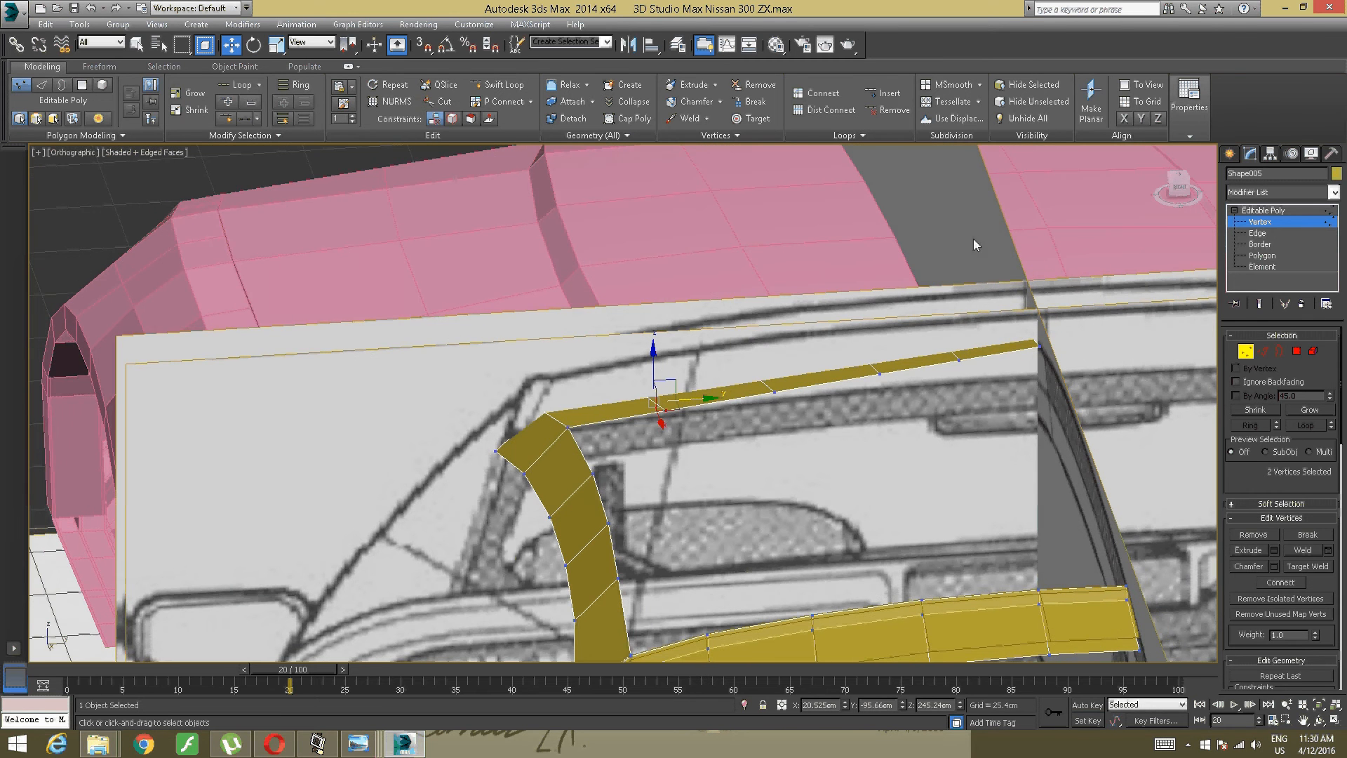
click(1179, 187)
scroll(744, 340, up, 1)
middle_drag(692, 346, 708, 374)
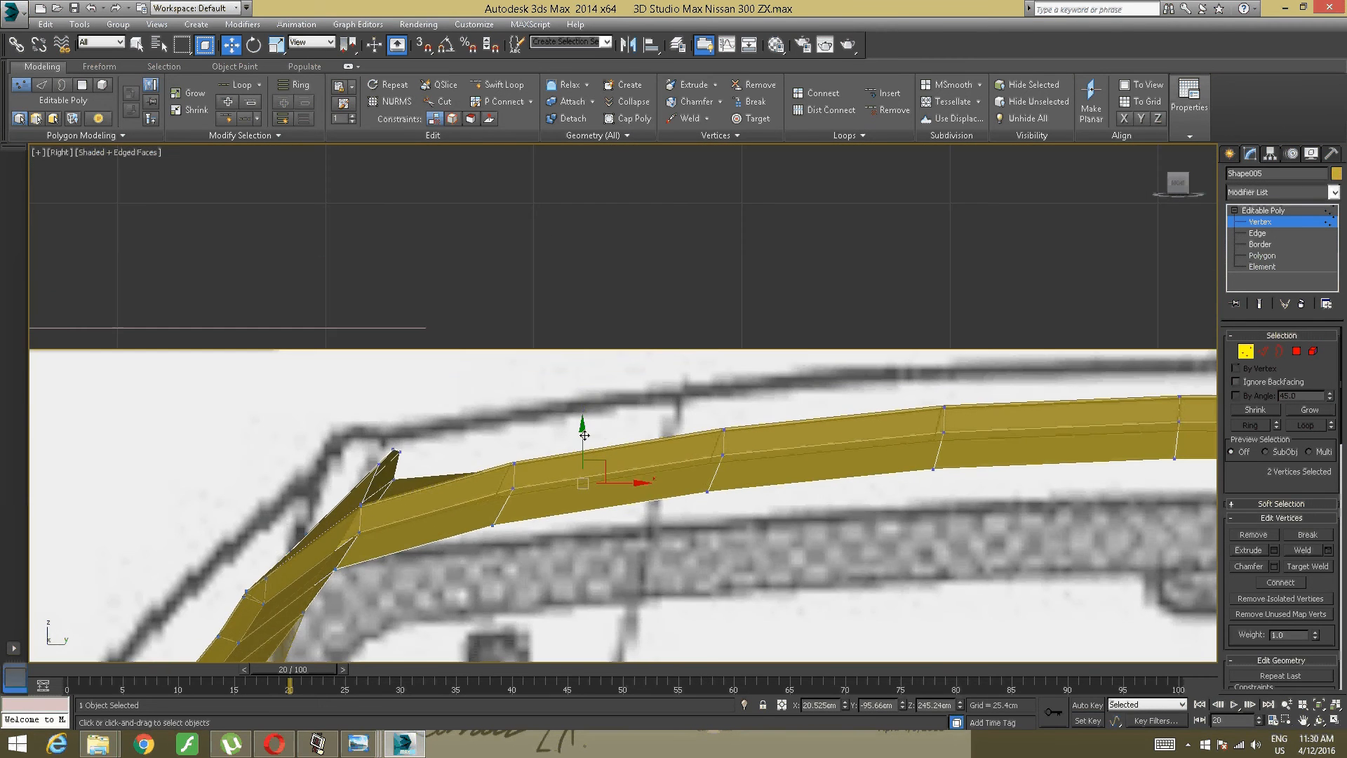
drag(580, 435, 574, 406)
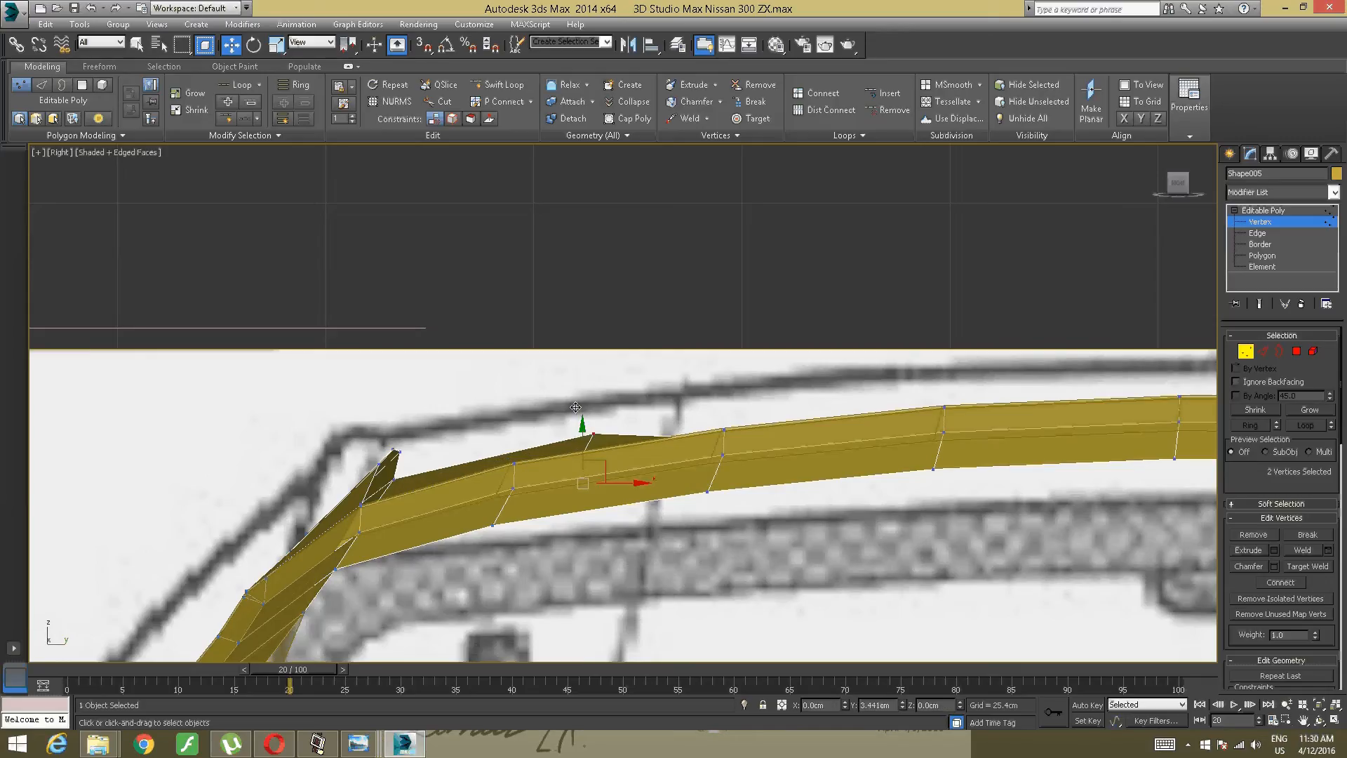
Step: Raise the second vertex pair from the side frame to about Z 252.3 cm to continue the crossbar's arch
mouse_move(692, 407)
alt+middle_down()
mouse_move(671, 410)
mouse_move(692, 417)
alt+middle_up()
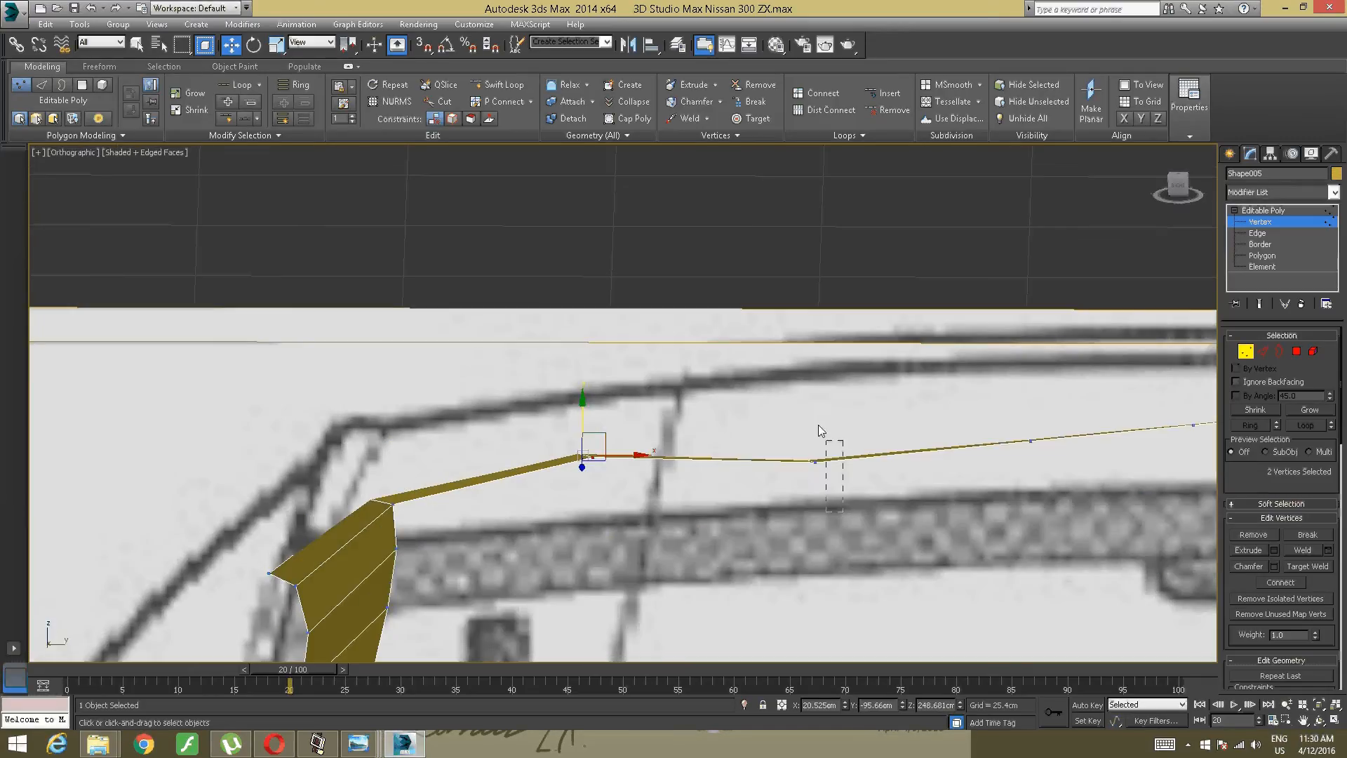
drag(818, 424, 800, 418)
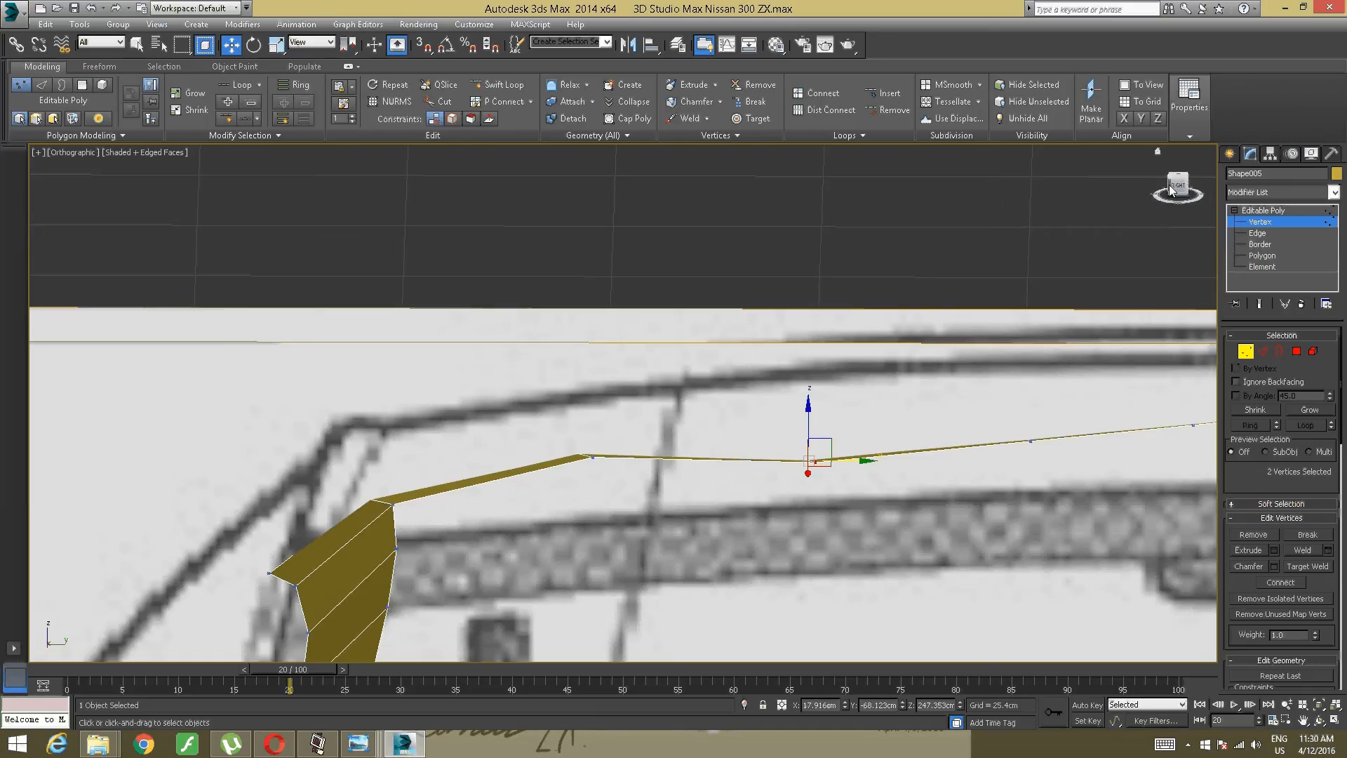
drag(1169, 187, 1033, 286)
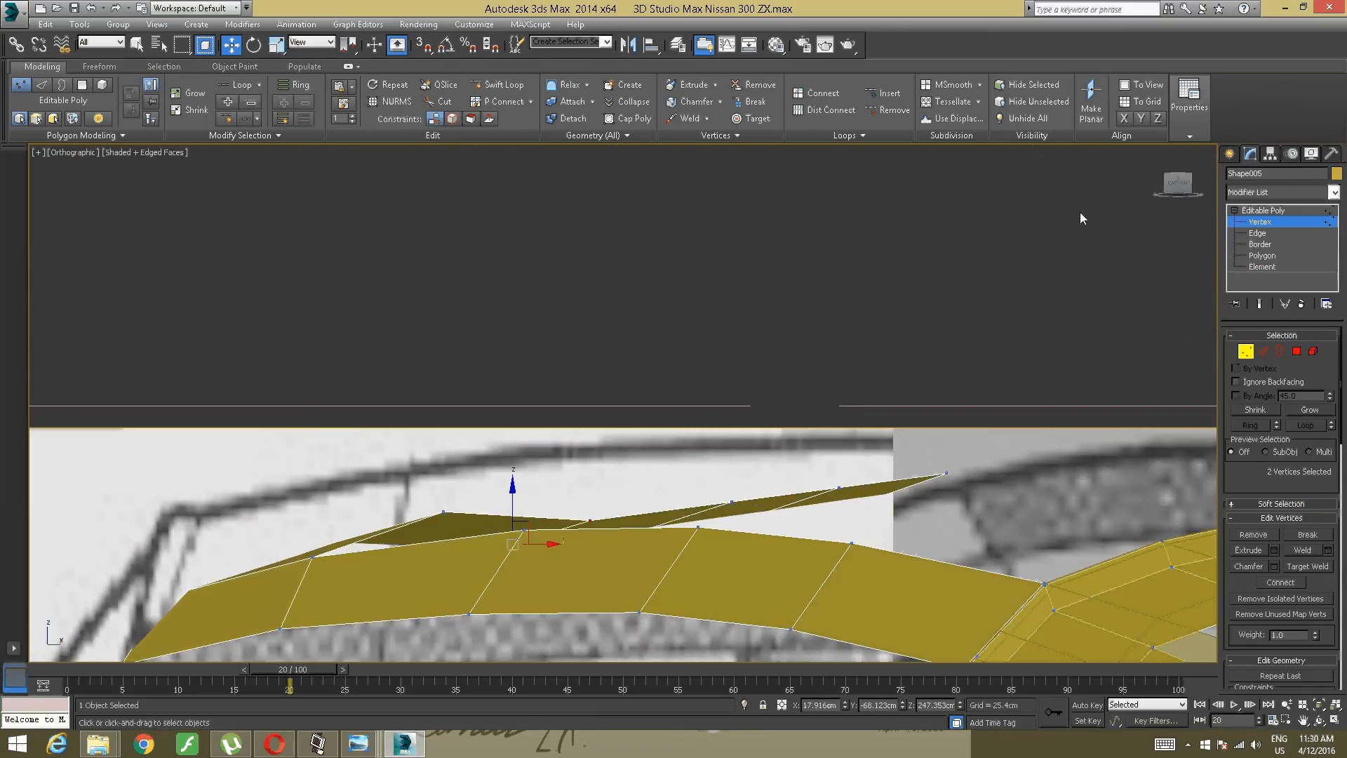
alt+middle_drag(1080, 212, 1092, 233)
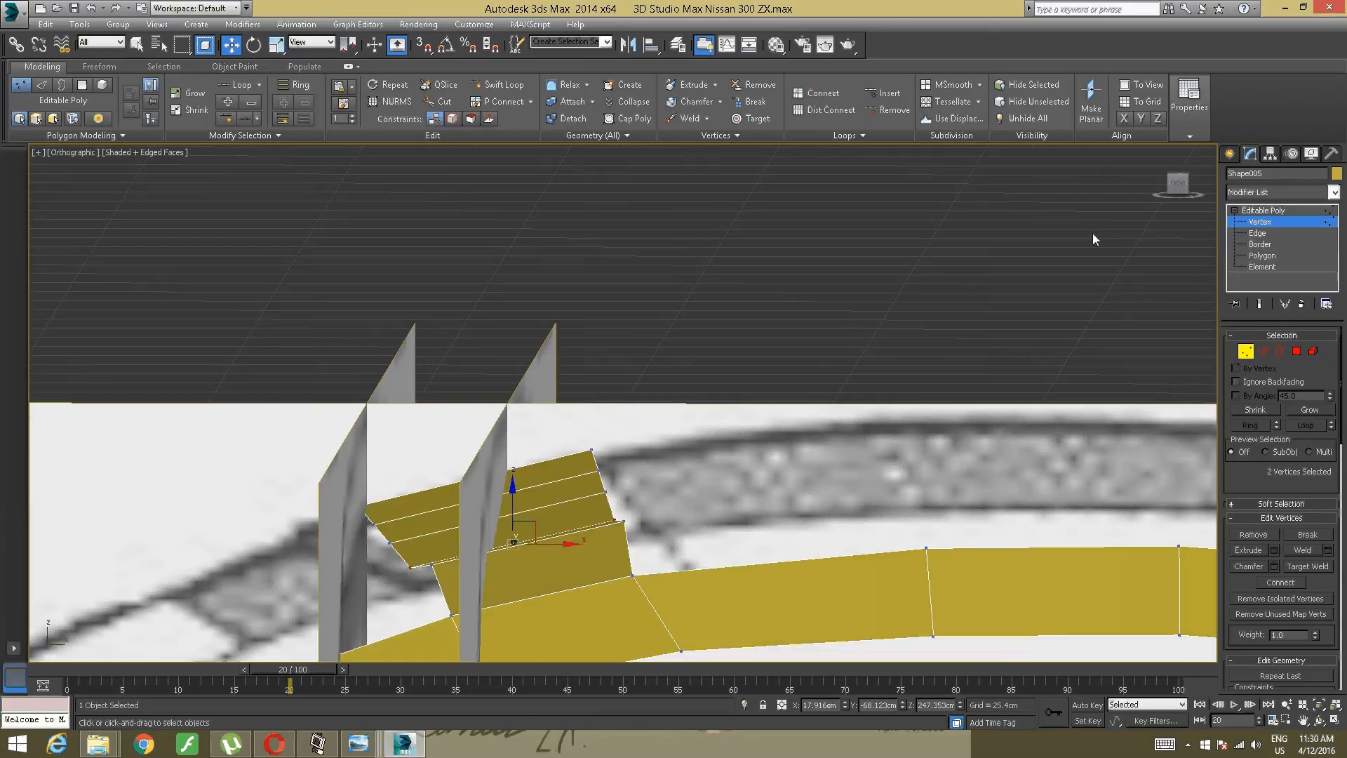
click(1178, 184)
alt+middle_drag(673, 482, 507, 516)
drag(507, 516, 511, 477)
Step: Raise the crossbar's third vertex pair from the side frame, and the fourth pair to about Z 253.1 cm
alt+middle_drag(511, 477, 428, 532)
drag(768, 579, 676, 421)
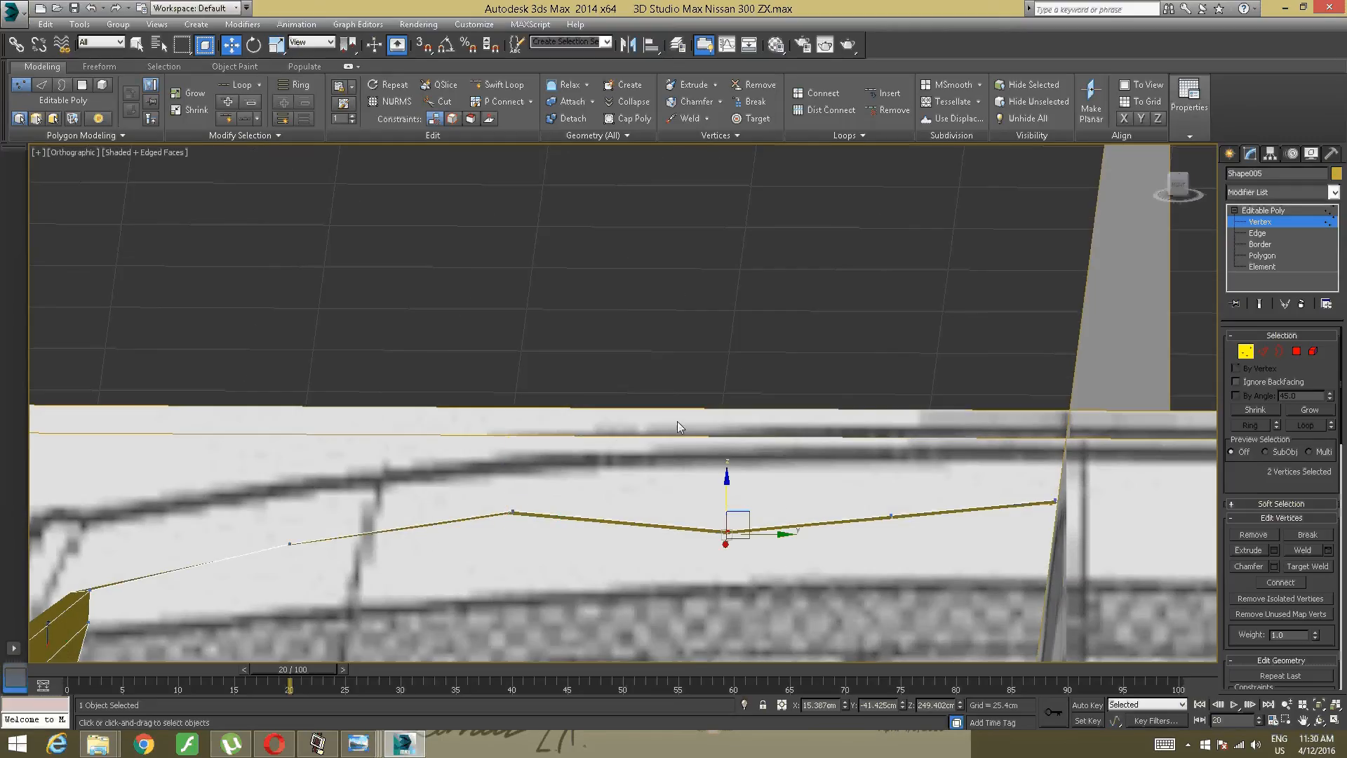
drag(727, 495, 722, 464)
drag(931, 587, 841, 423)
drag(886, 495, 885, 477)
scroll(692, 481, down, 3)
alt+middle_drag(692, 482, 662, 520)
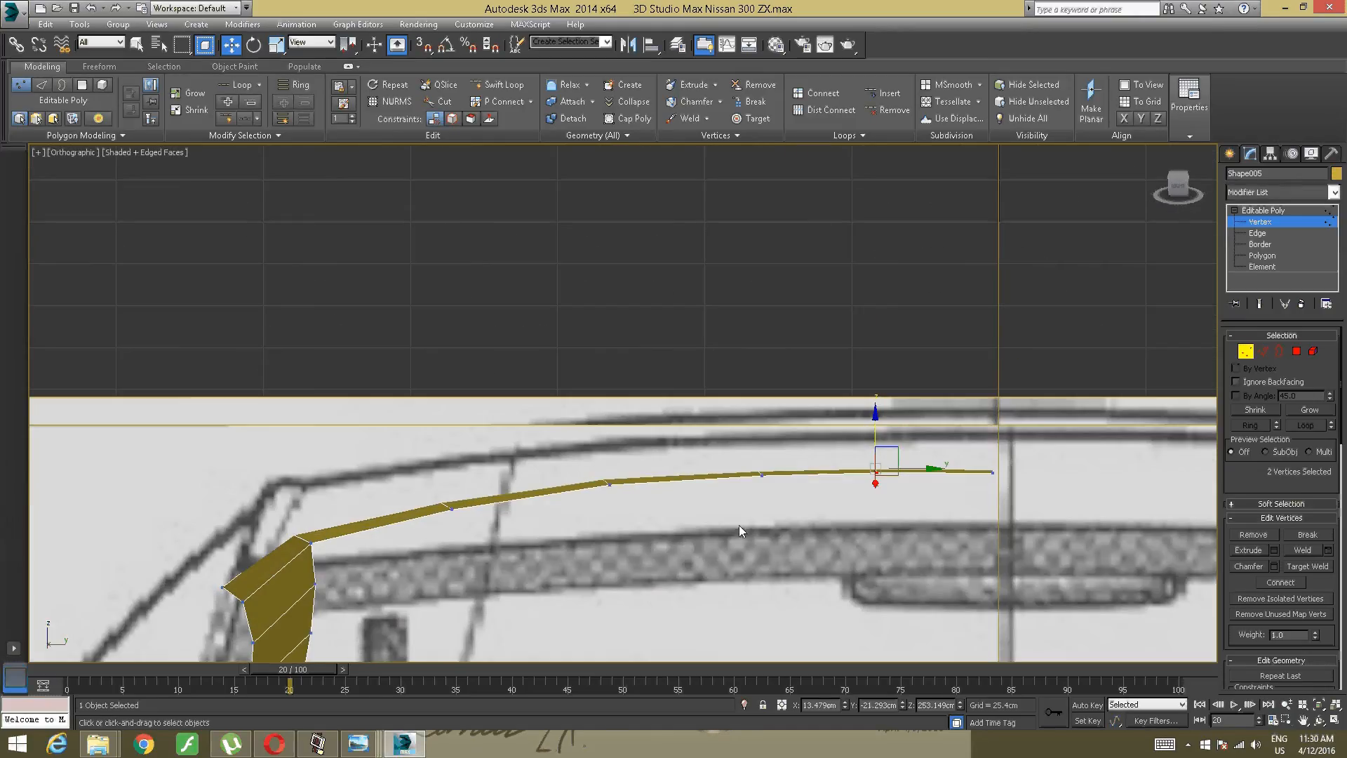
Step: Raise the crossbar's inner vertices slightly, and the four closest to the centerline to an average of about Z 254.4 cm
drag(1099, 370, 729, 526)
drag(876, 432, 875, 422)
click(959, 460)
drag(1014, 488, 864, 449)
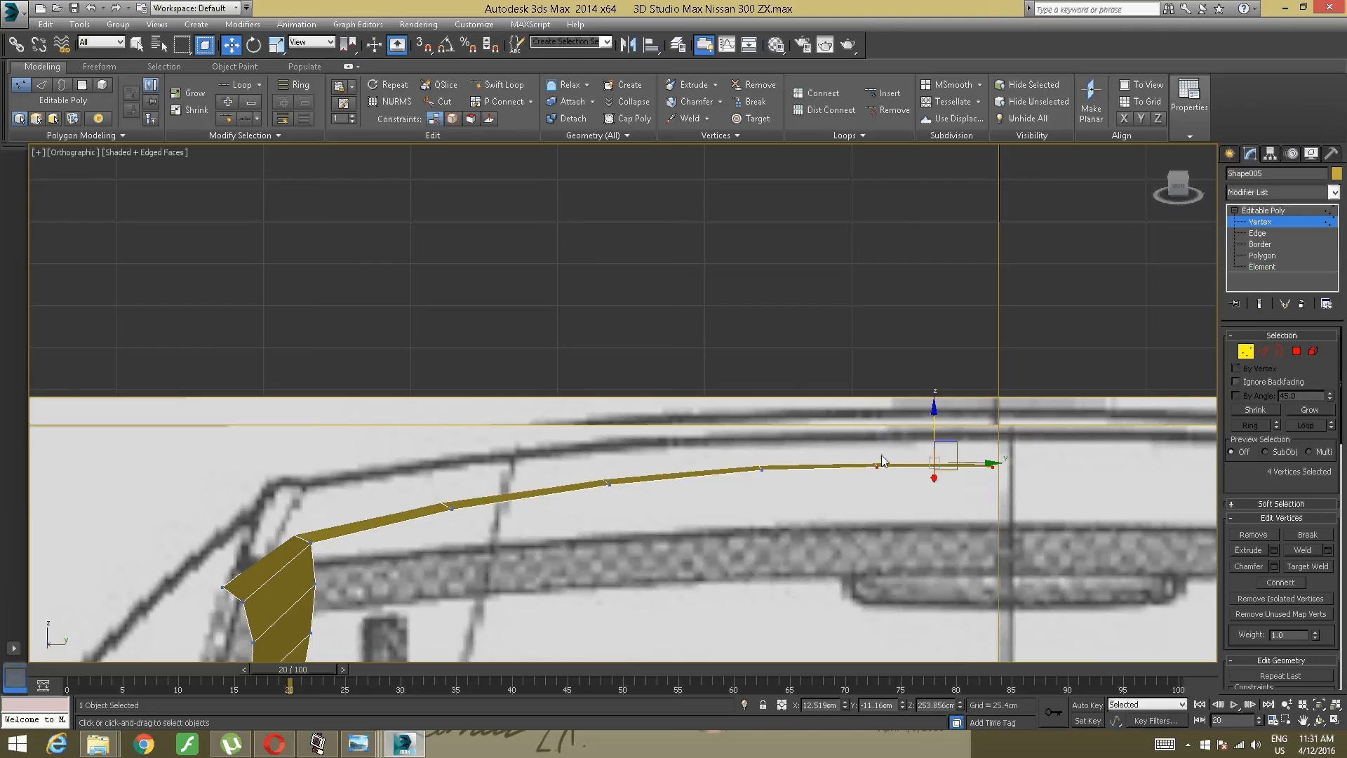
drag(934, 420, 934, 417)
alt+middle_drag(684, 471, 733, 496)
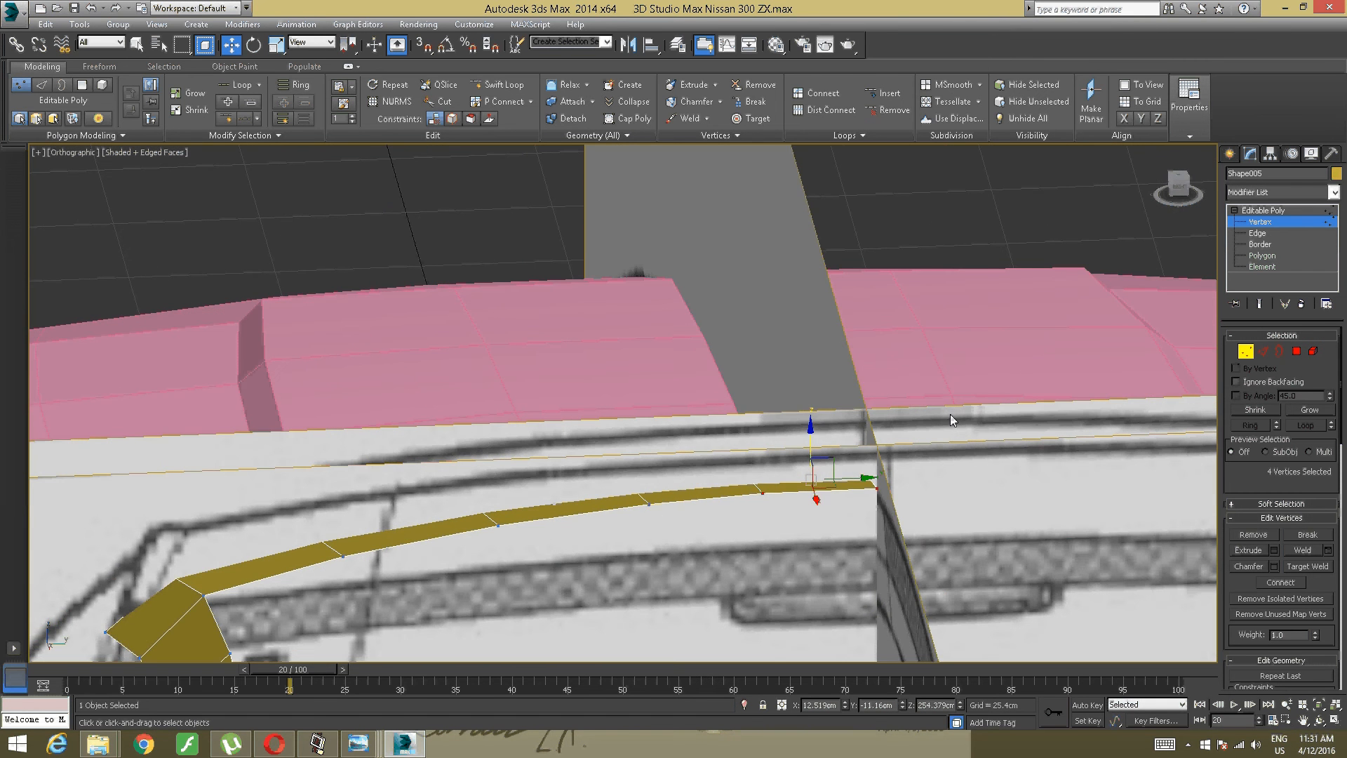
Step: Raise the crossbar's two centerline vertices to an average of about Z 254.7 cm and compare the arch with the blueprints
drag(851, 540, 852, 541)
alt+middle_drag(811, 595, 800, 569)
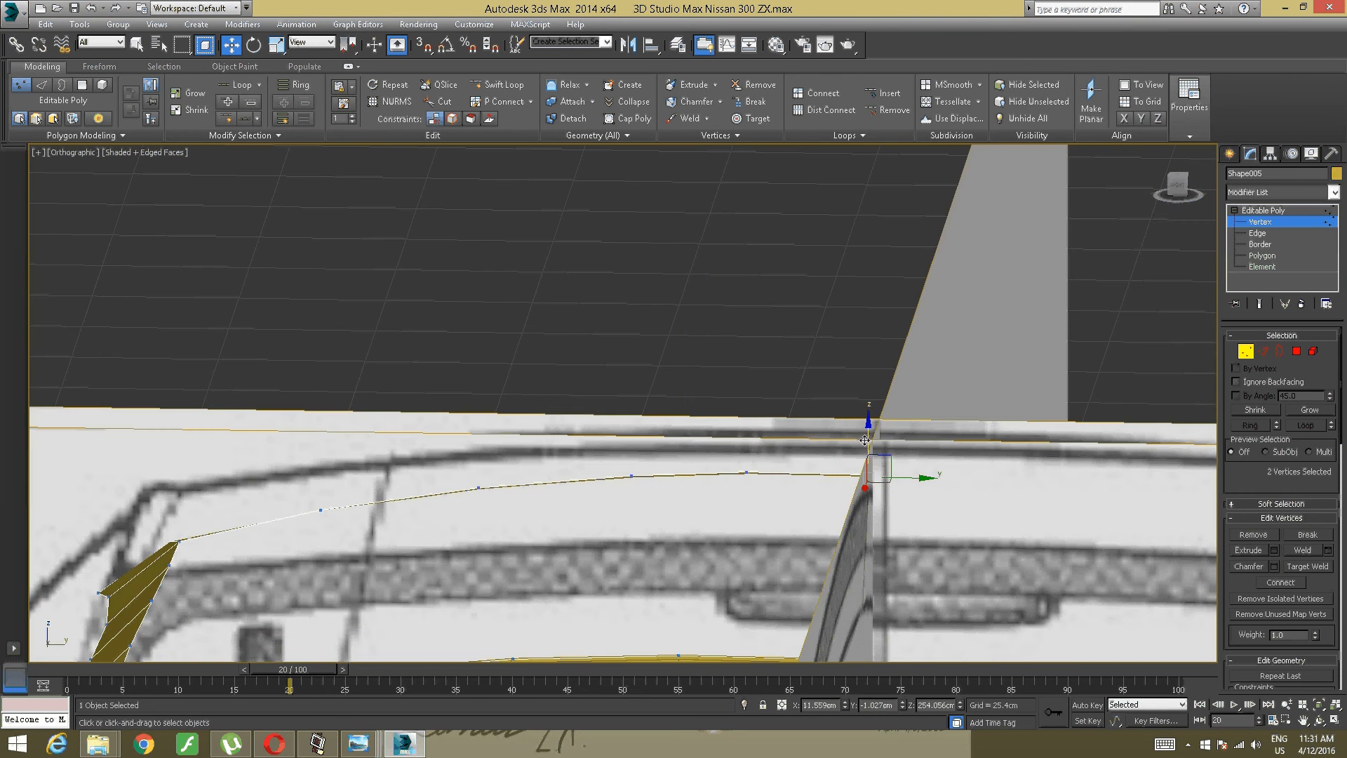
drag(867, 440, 867, 437)
alt+middle_drag(548, 512, 696, 531)
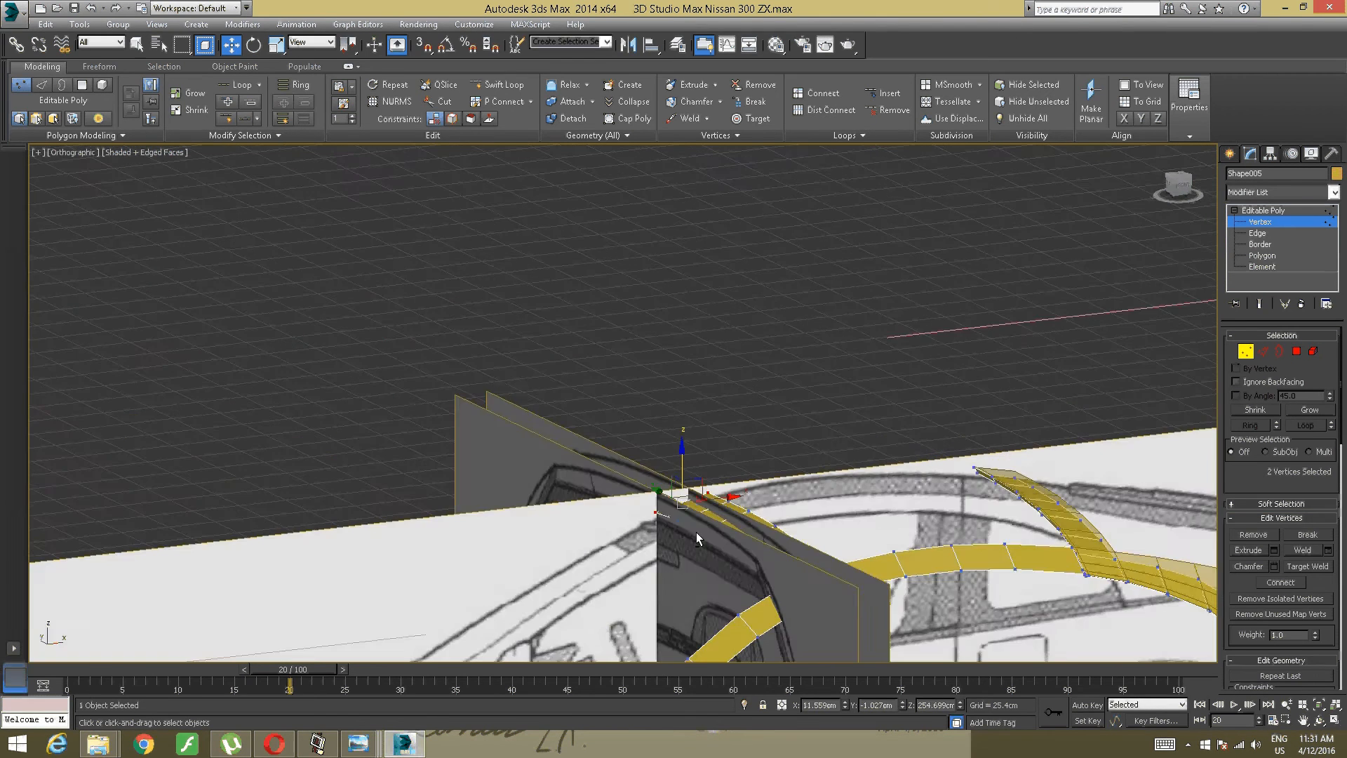
alt+middle_drag(668, 582, 733, 537)
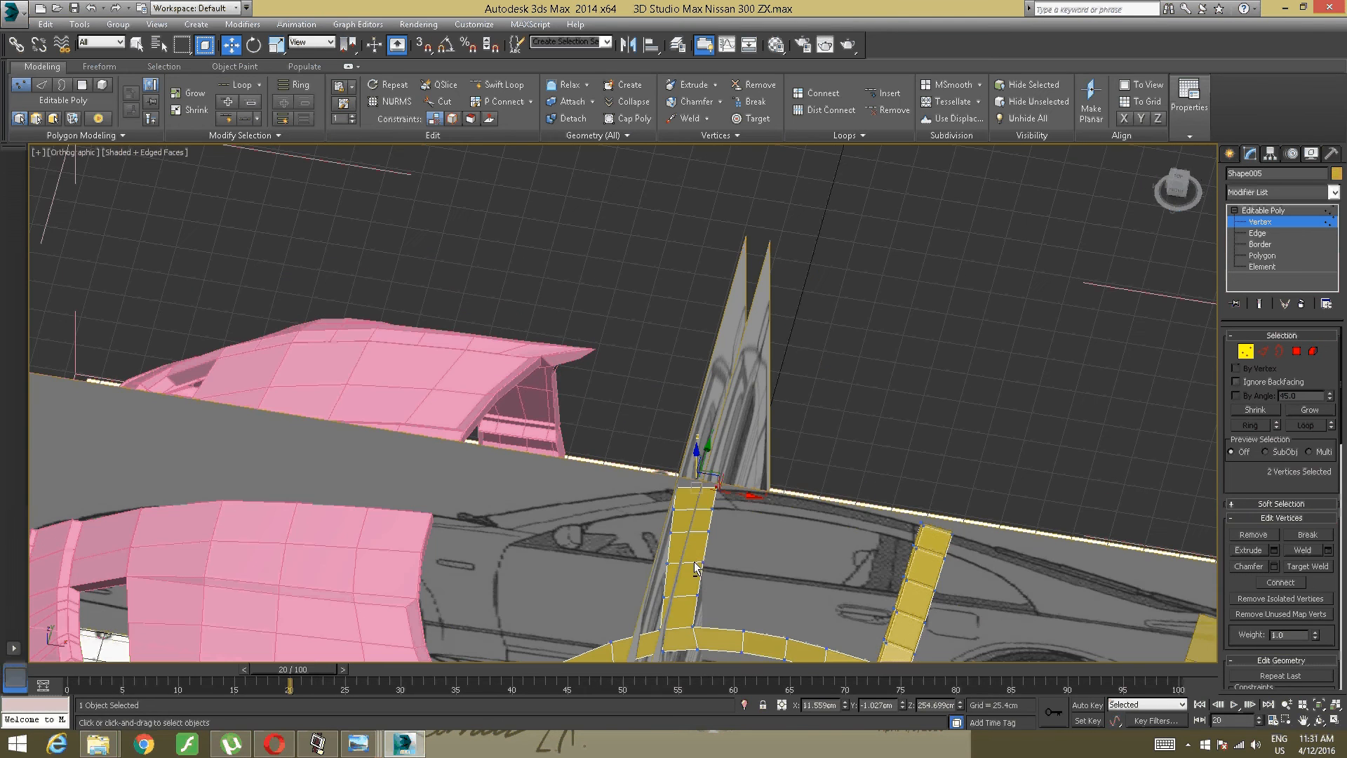
Step: In the top view, shift the crossbar's first vertex pair from the centerline forward, and the second pair to about X 12.2 cm
click(1184, 181)
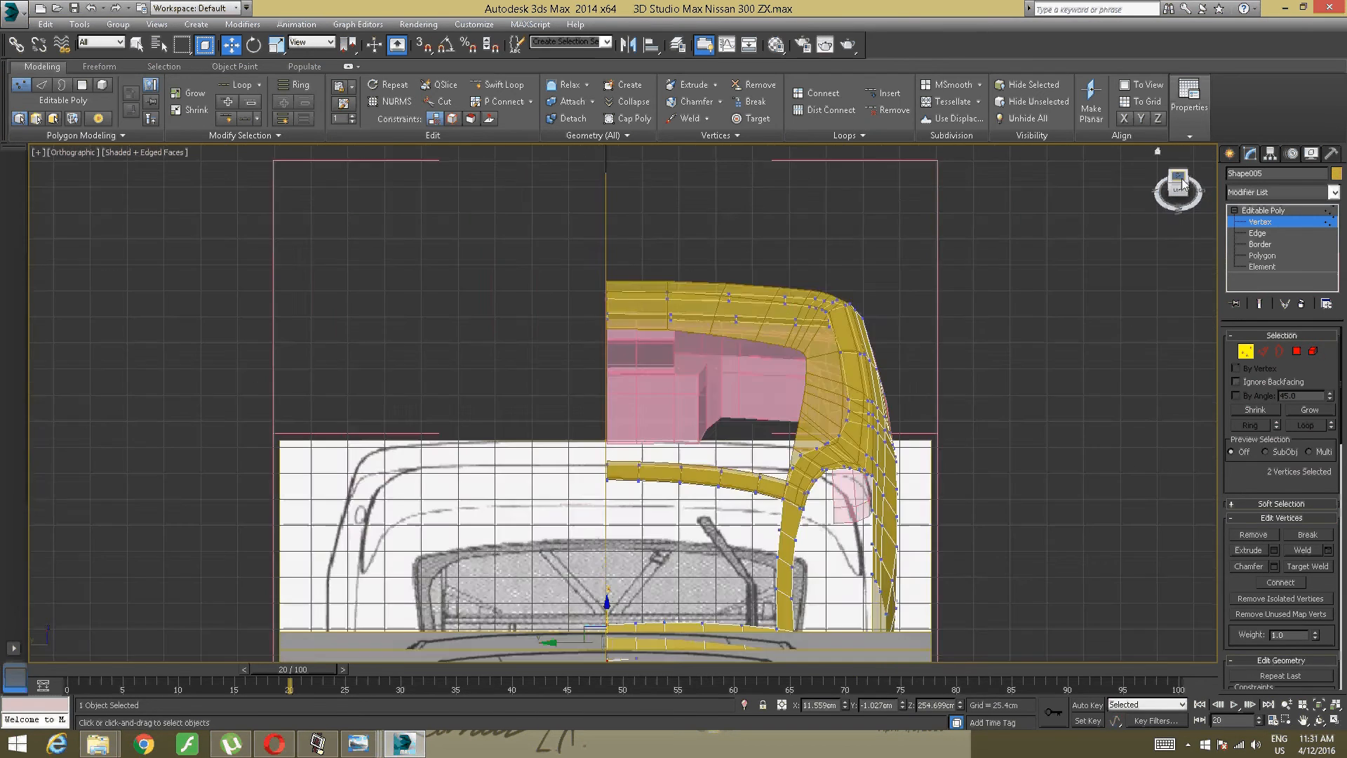
alt+middle_drag(742, 397, 641, 234)
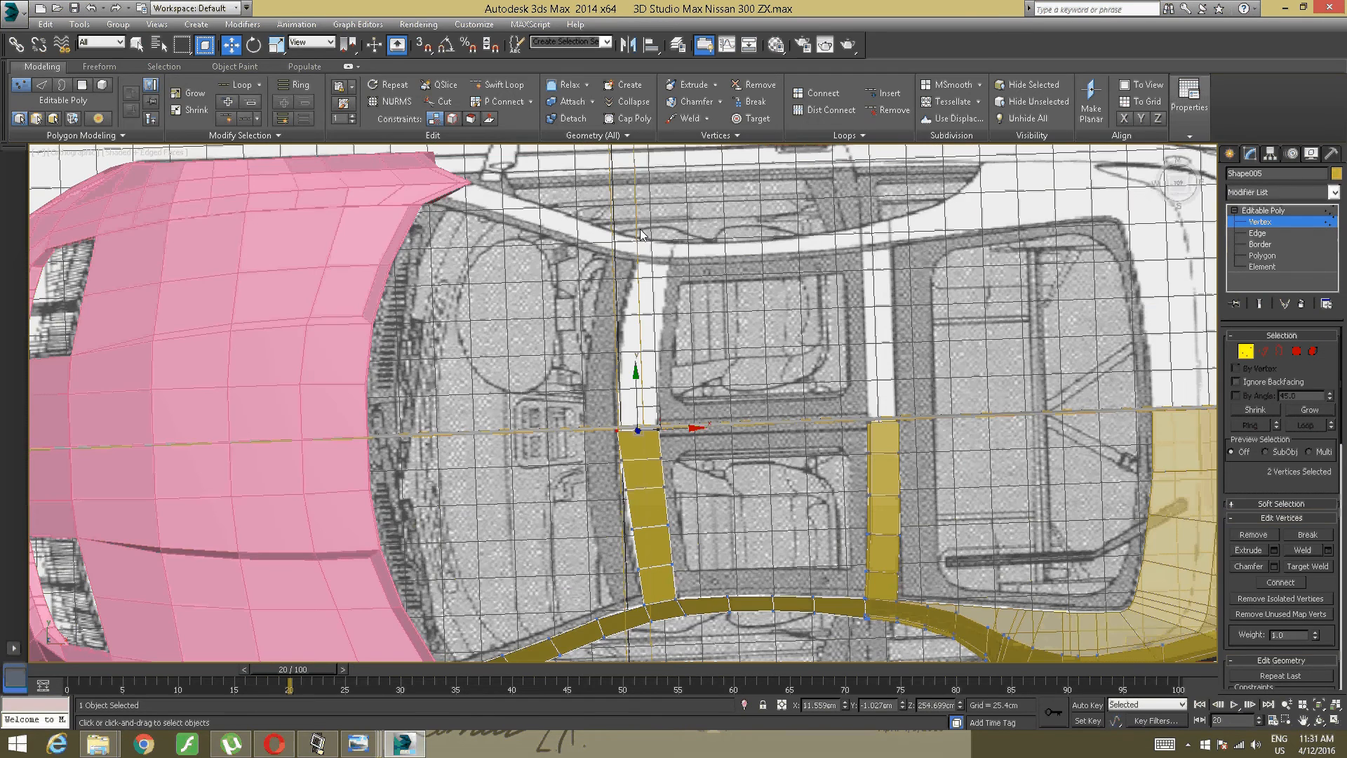
click(1179, 184)
scroll(724, 363, up, 5)
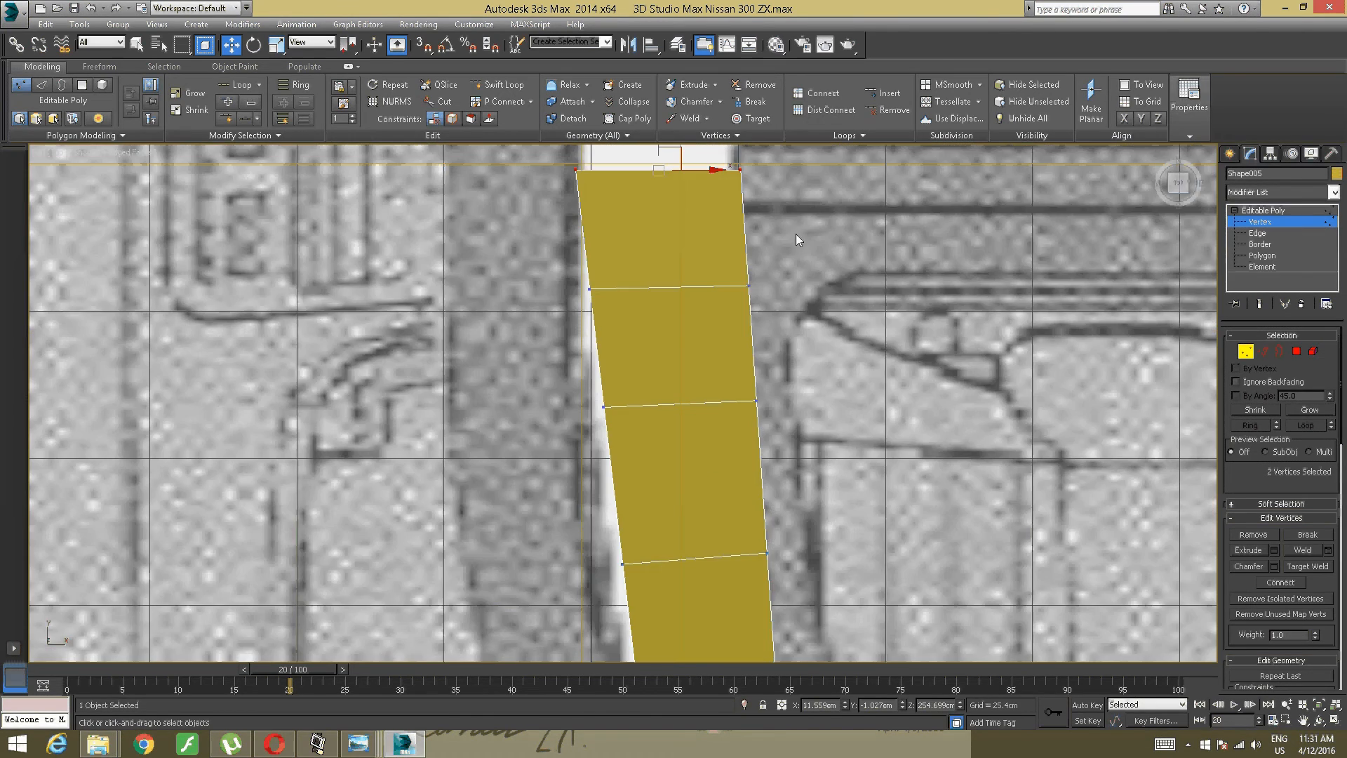
drag(623, 335, 613, 296)
drag(808, 254, 559, 337)
drag(700, 287, 687, 288)
middle_drag(688, 401, 706, 294)
drag(807, 270, 560, 360)
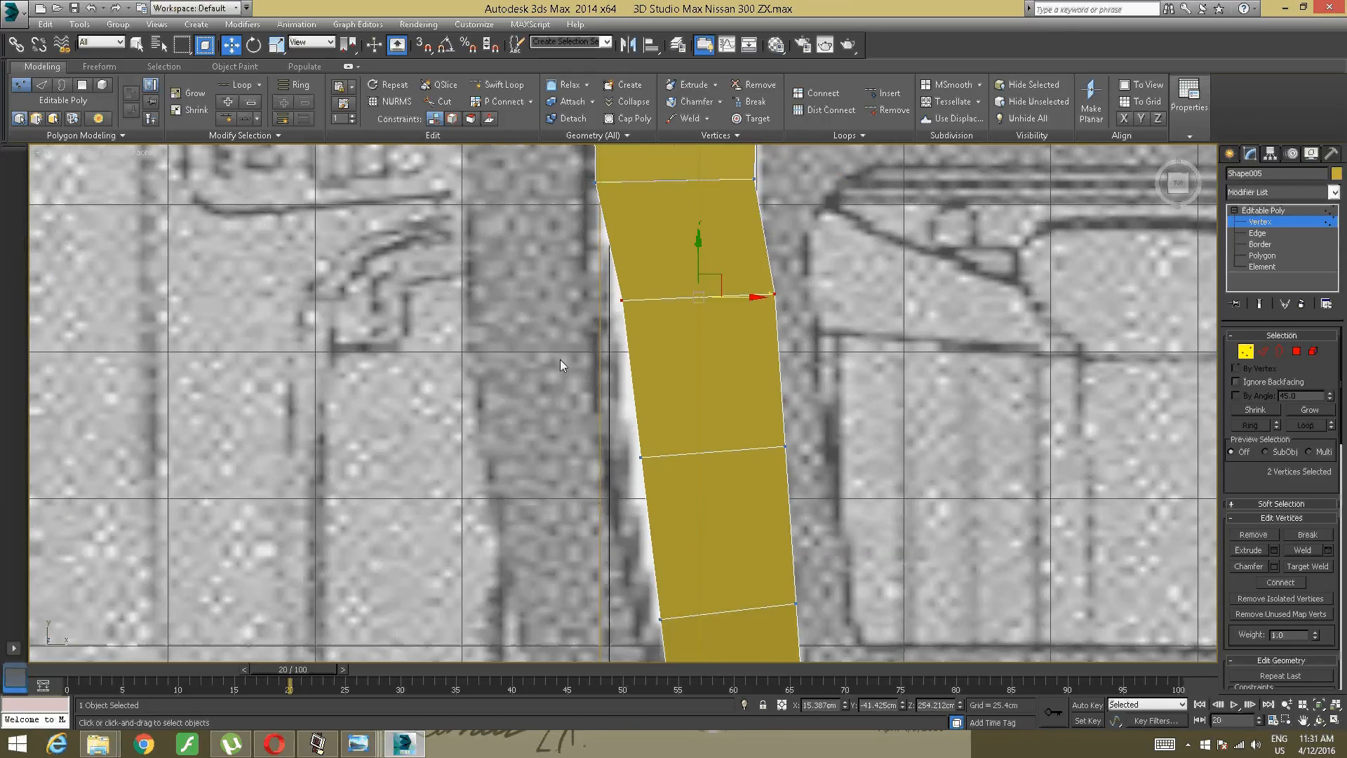
drag(741, 297, 722, 300)
Step: Shift the crossbar's two vertex pairs nearest the side frame forward to about X 13.7 cm and X 18.3 cm, following the top-view blueprint
middle_drag(694, 408, 714, 279)
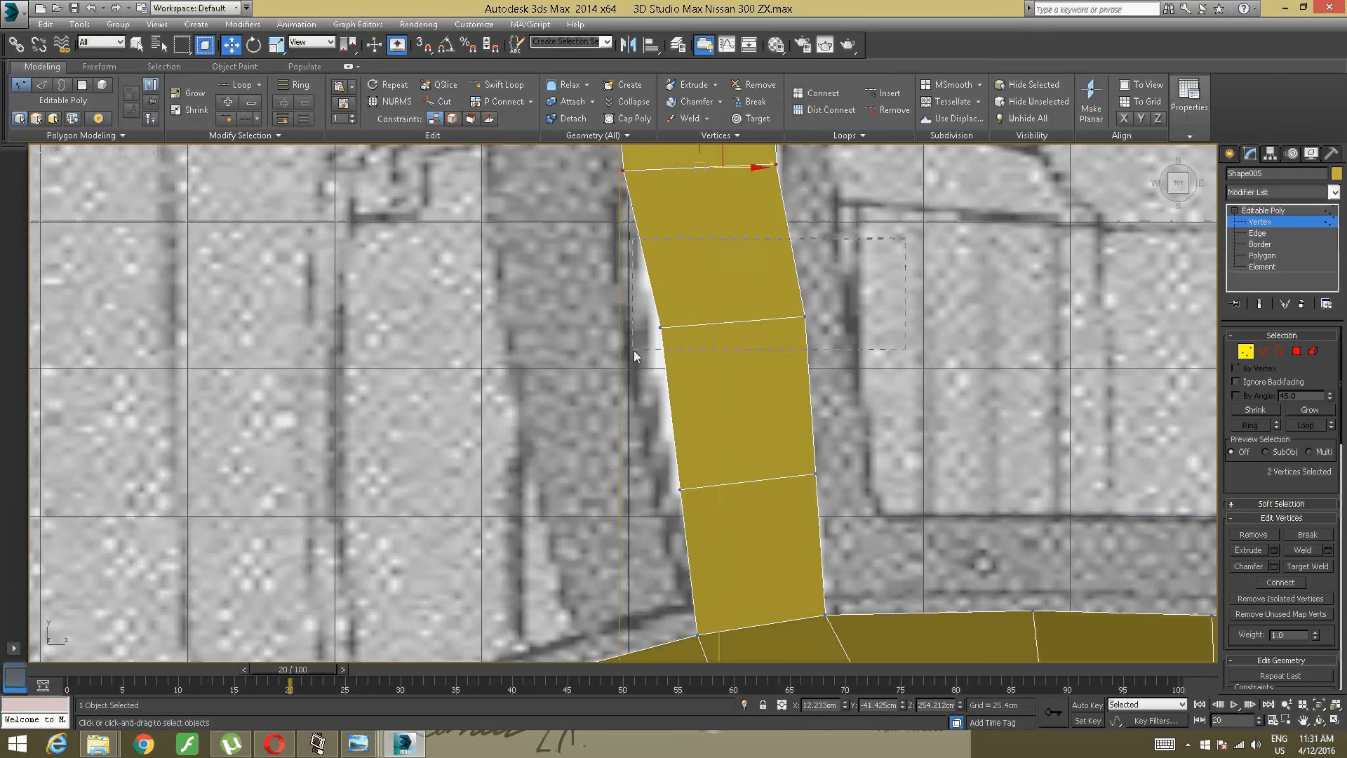
drag(633, 350, 634, 350)
drag(761, 323, 737, 324)
middle_drag(823, 460, 827, 369)
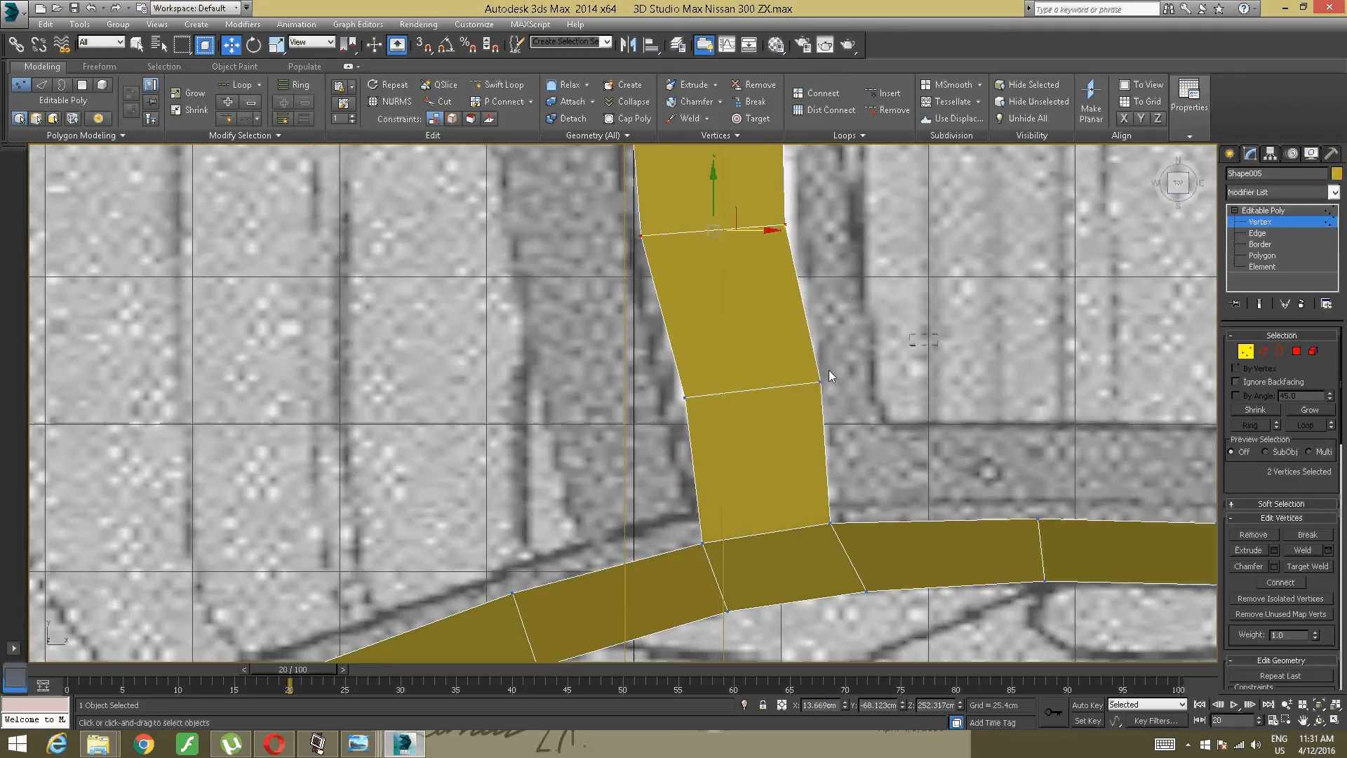
drag(829, 371, 672, 410)
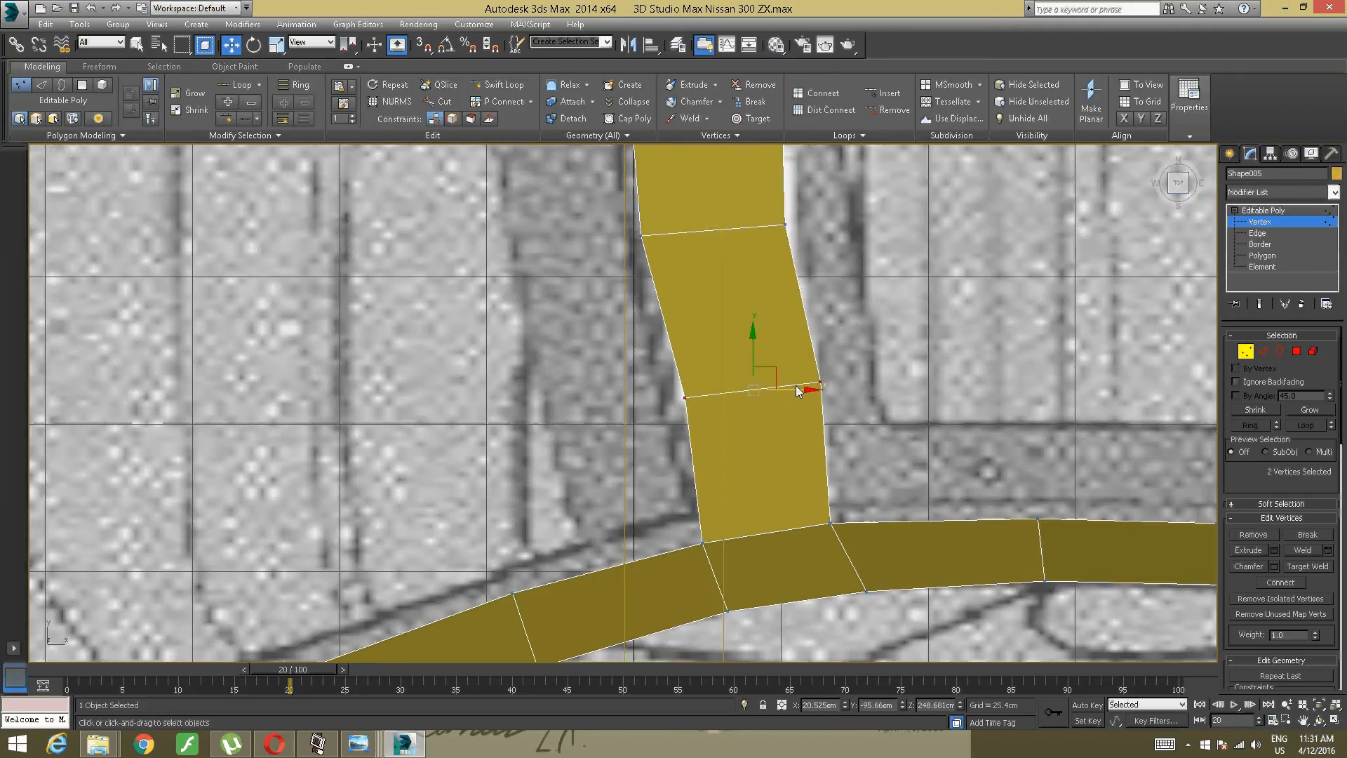
drag(797, 388, 783, 387)
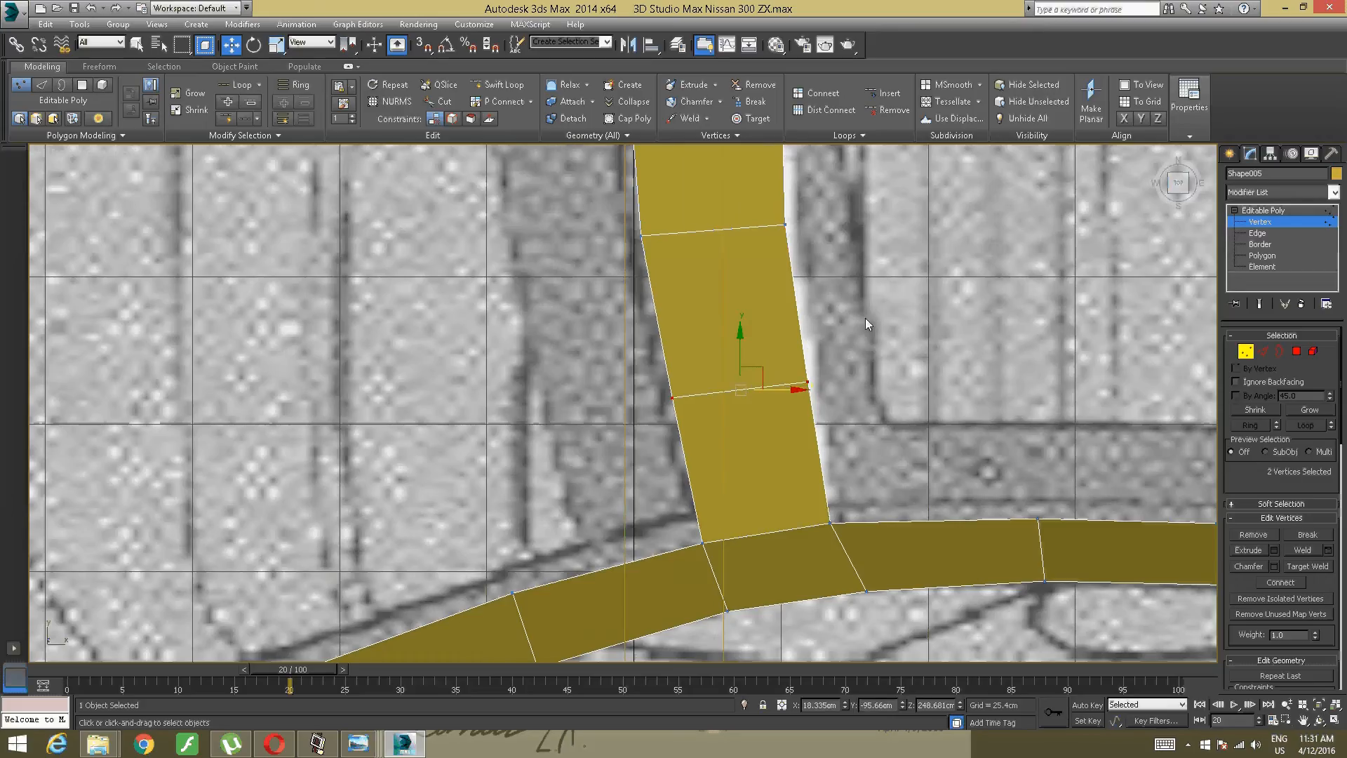
Step: Move the two rear-edge crossbar vertices nearest the side frame rearward to the blueprint line, the second to about X 28.5 cm
middle_drag(866, 318, 824, 379)
drag(832, 398, 726, 487)
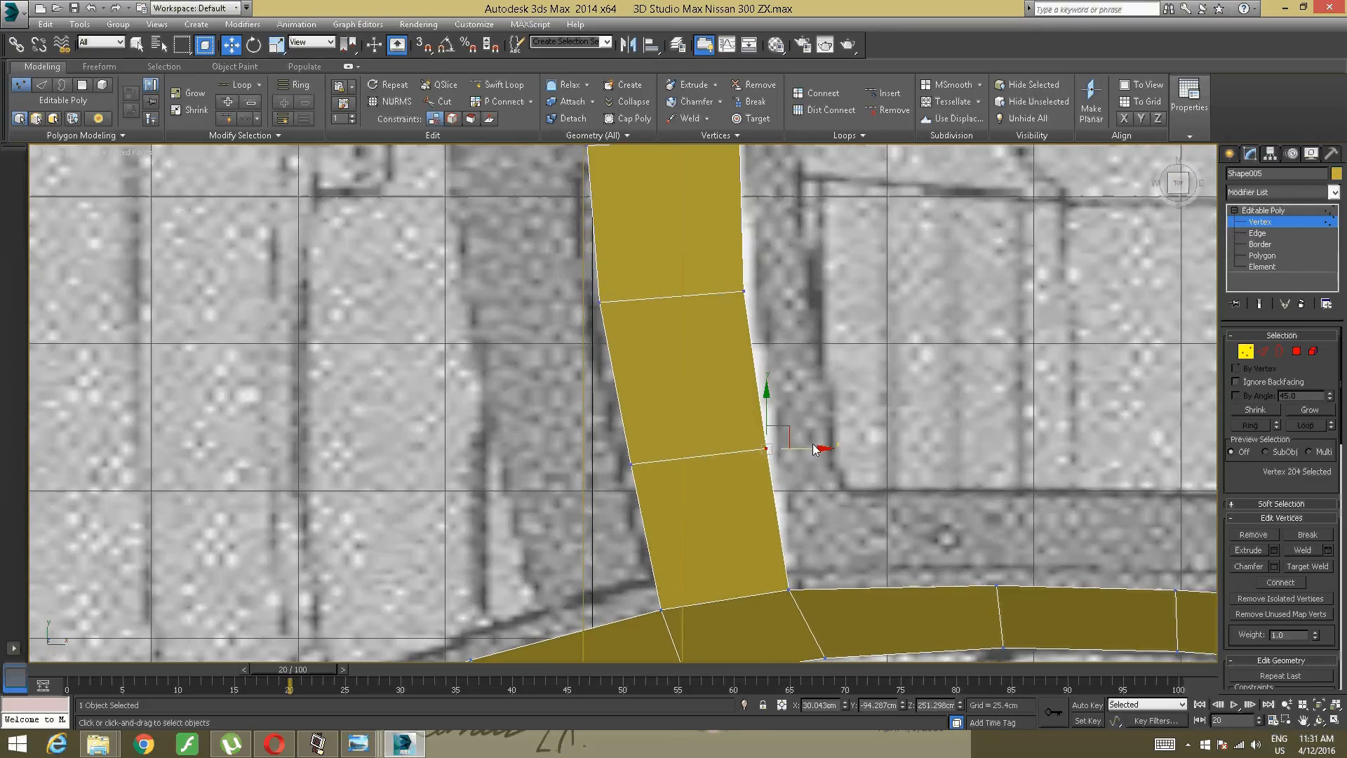
drag(814, 446, 823, 445)
middle_drag(870, 248, 865, 378)
drag(865, 377, 764, 423)
drag(814, 381, 722, 428)
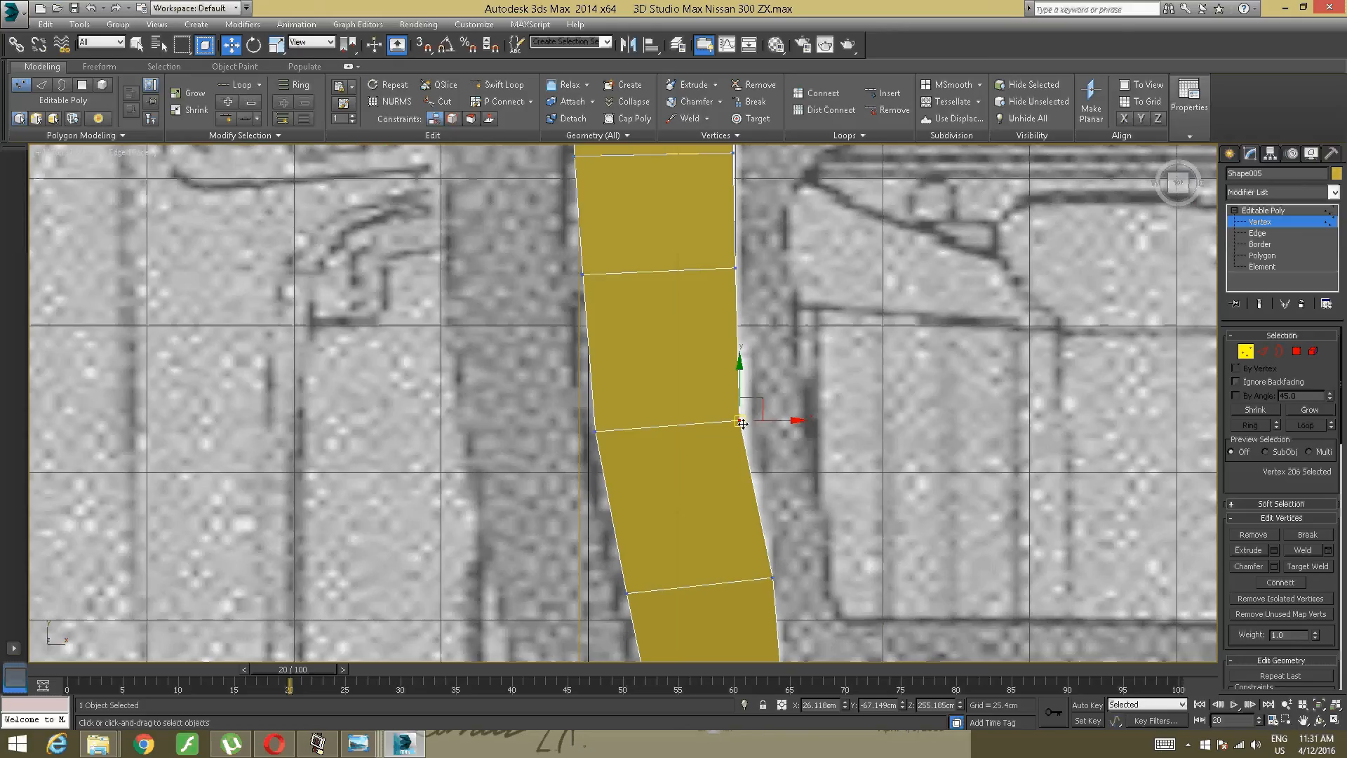
drag(760, 421, 774, 421)
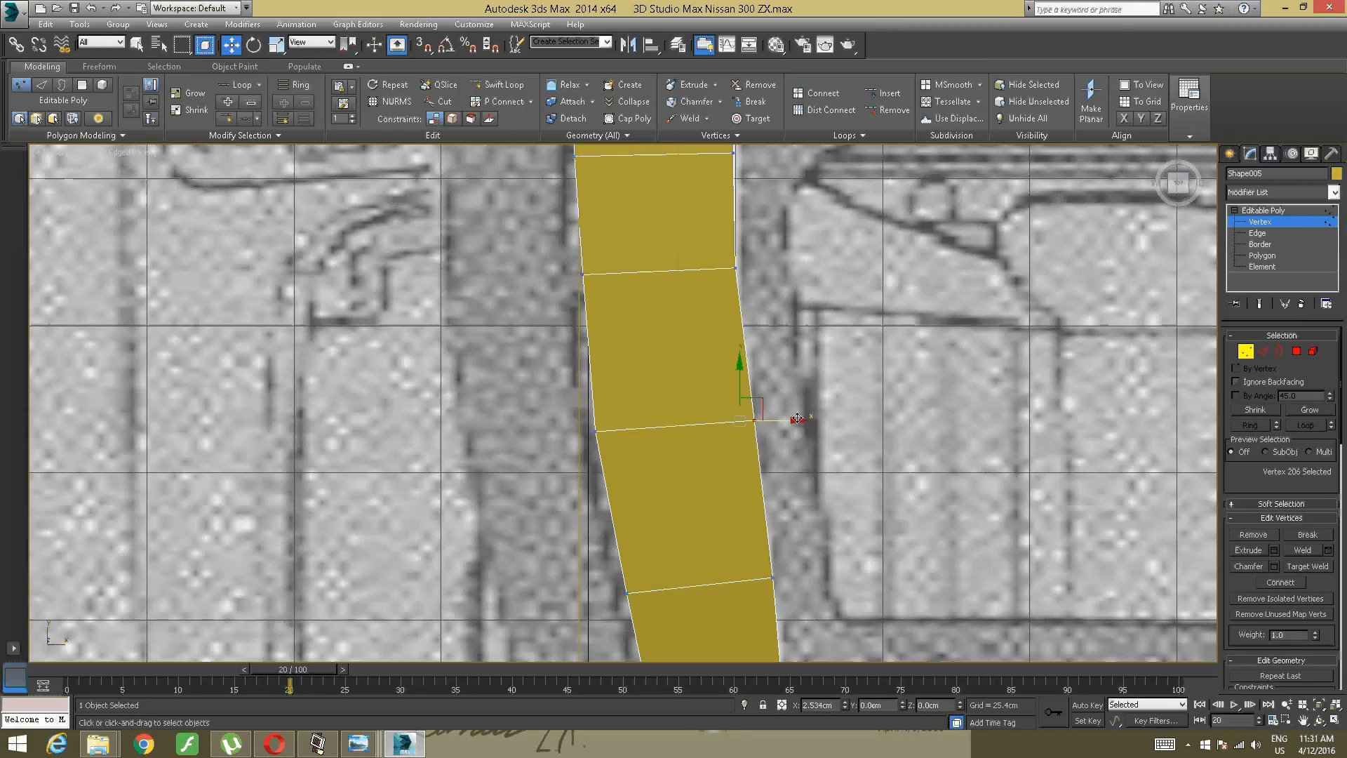
Step: Move the two rear-edge crossbar vertices nearest the centerline onto the blueprint line, the innermost at about X 25.7 cm
middle_drag(797, 363, 777, 561)
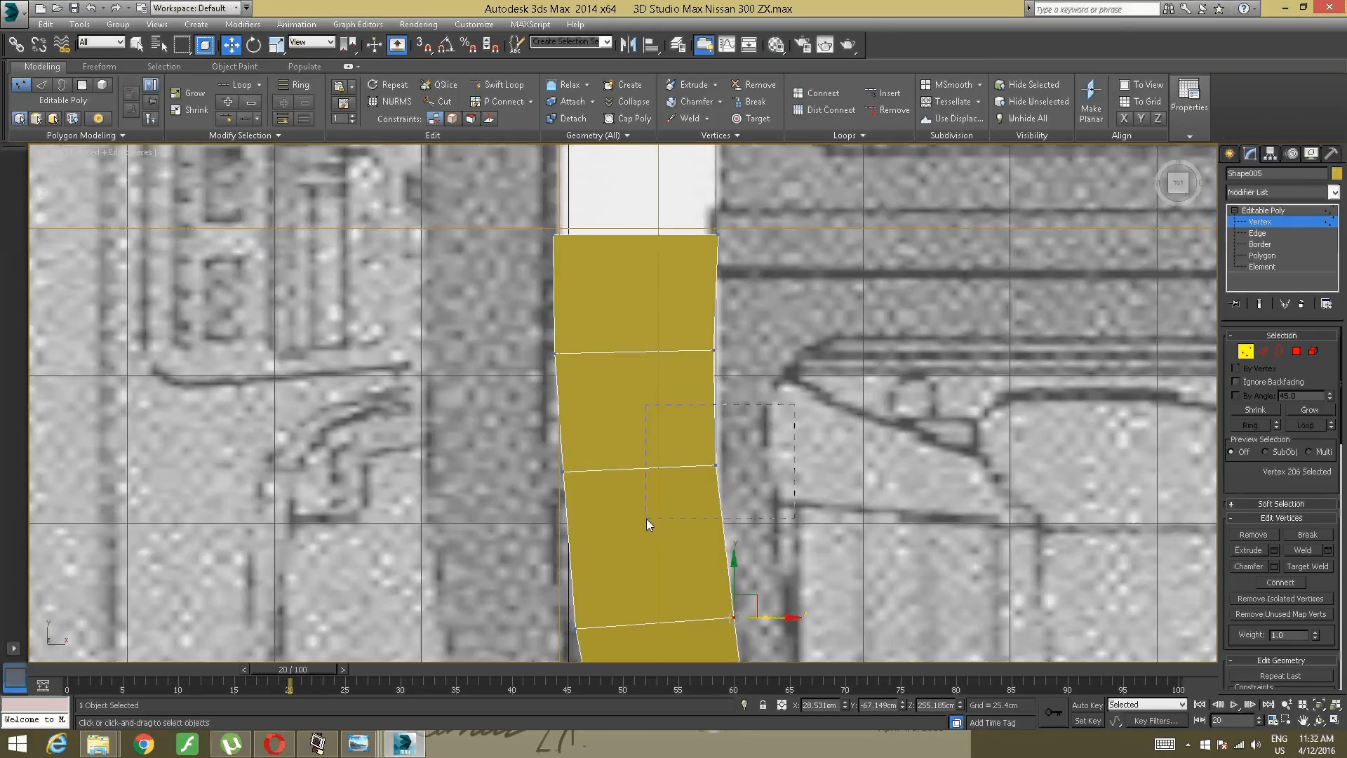
drag(646, 519, 646, 519)
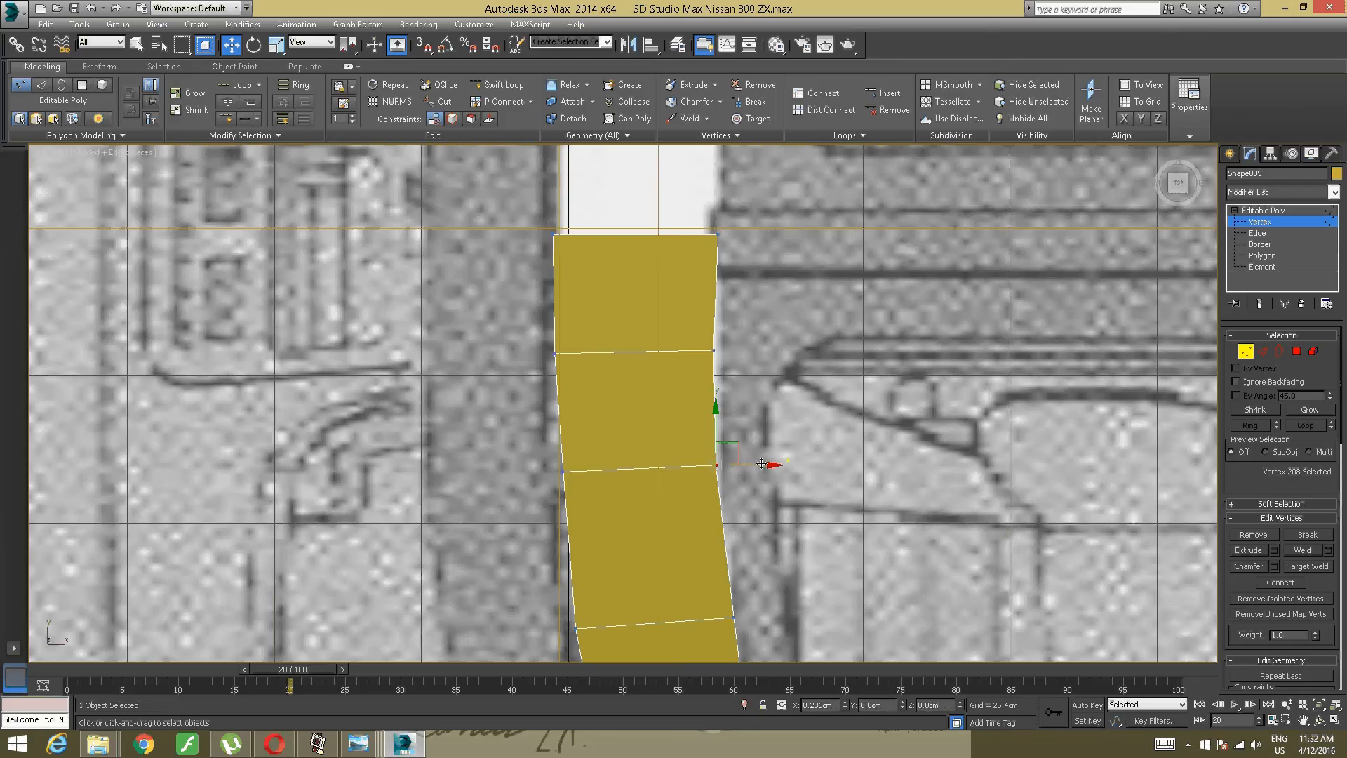
drag(761, 463, 767, 463)
drag(754, 308, 766, 350)
middle_drag(669, 532, 668, 457)
scroll(666, 515, down, 2)
middle_drag(667, 515, 639, 373)
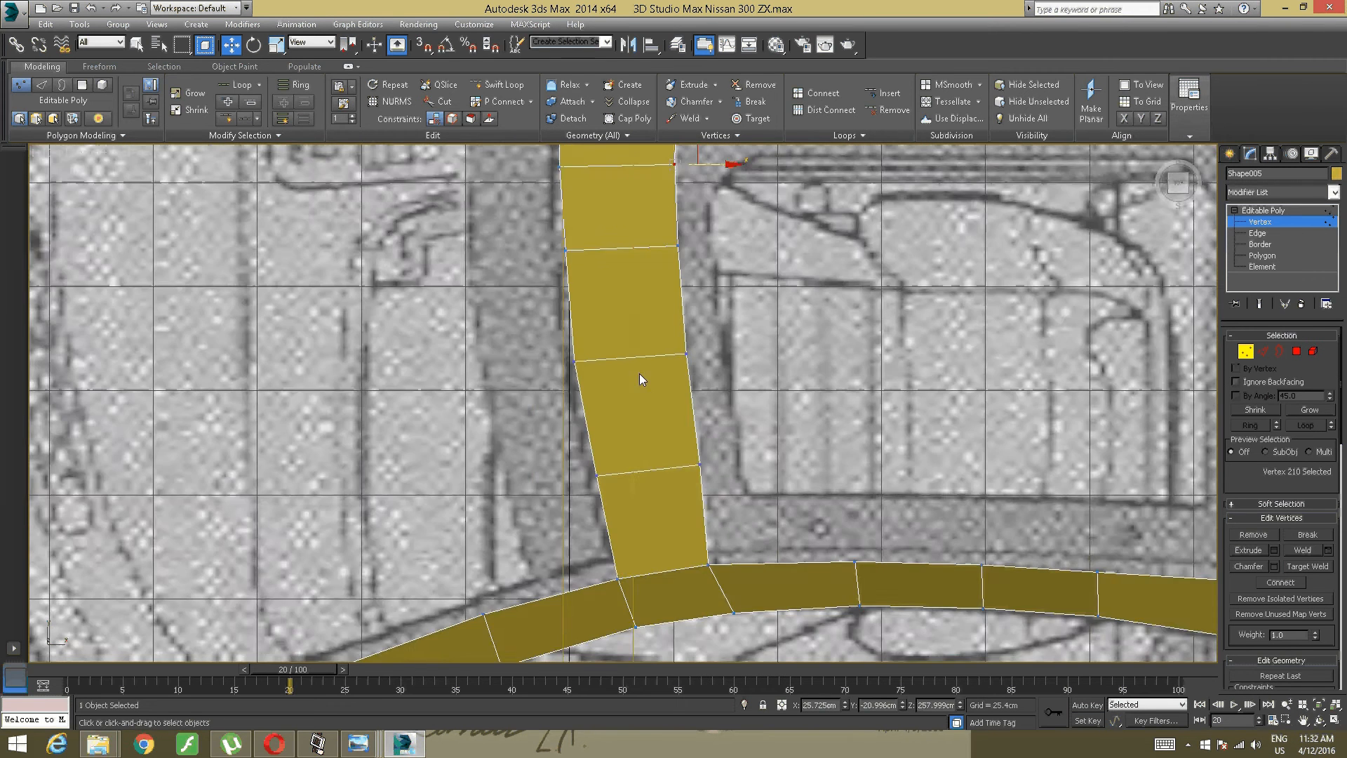
scroll(638, 374, down, 3)
scroll(639, 373, up, 6)
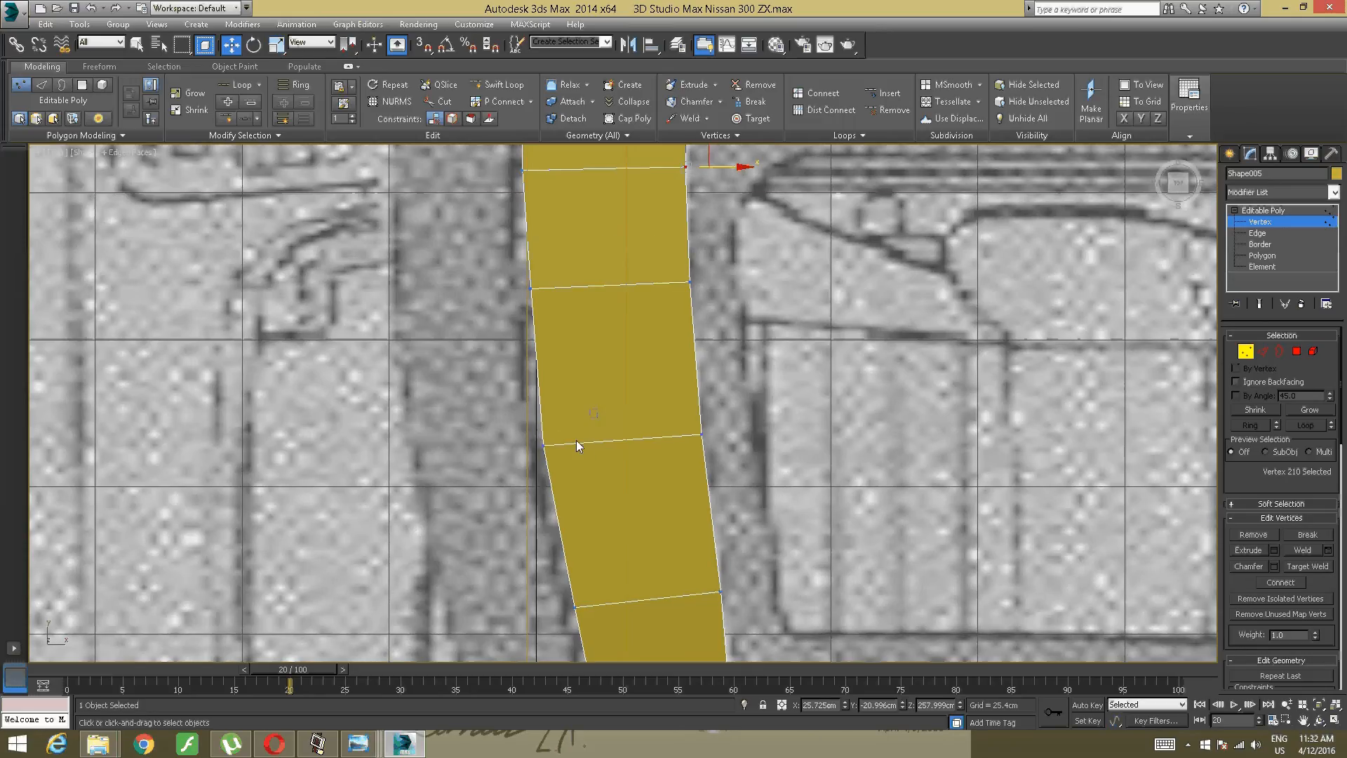
Step: In the top view, shift two middle front-edge crossbar vertices onto the blueprint line, at about X 2.0 cm and X -1.2 cm
drag(503, 507, 503, 507)
drag(584, 443, 588, 443)
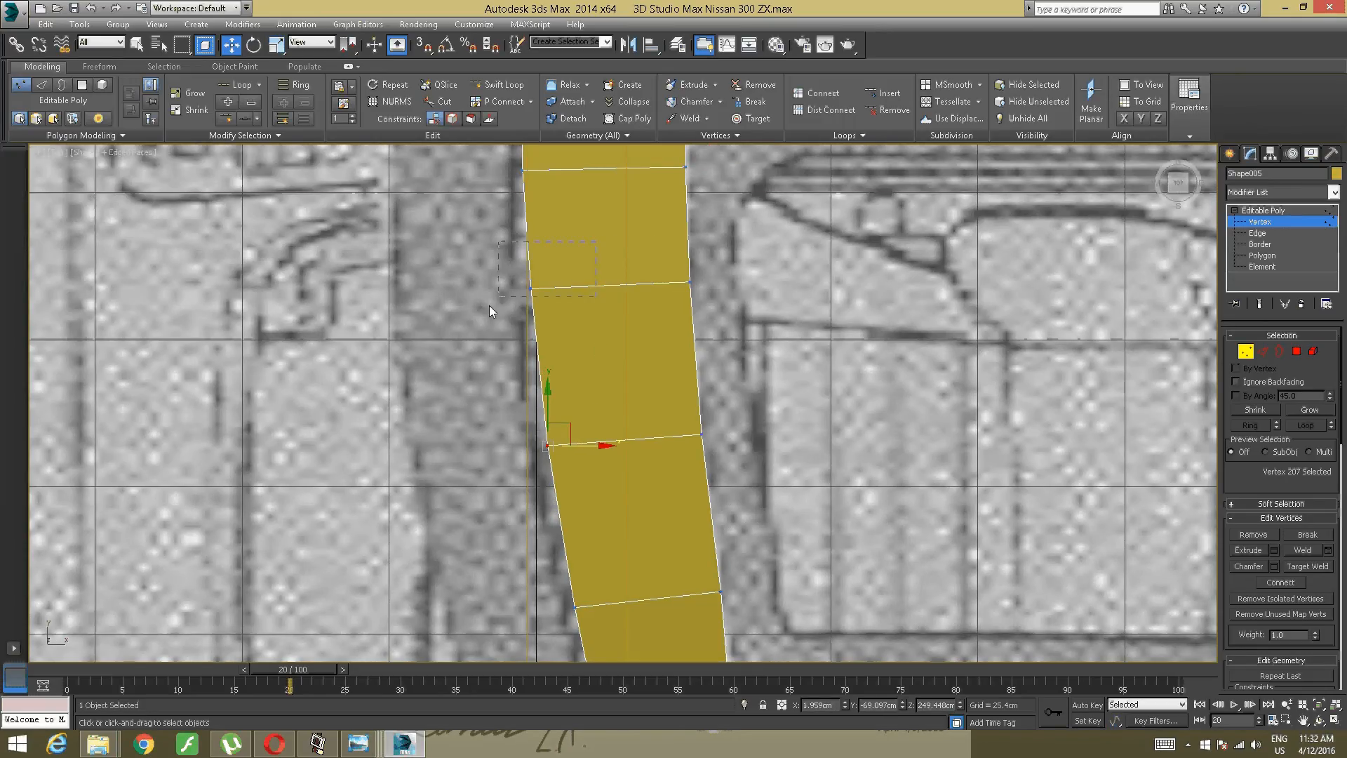
drag(490, 306, 552, 273)
middle_drag(509, 306, 499, 475)
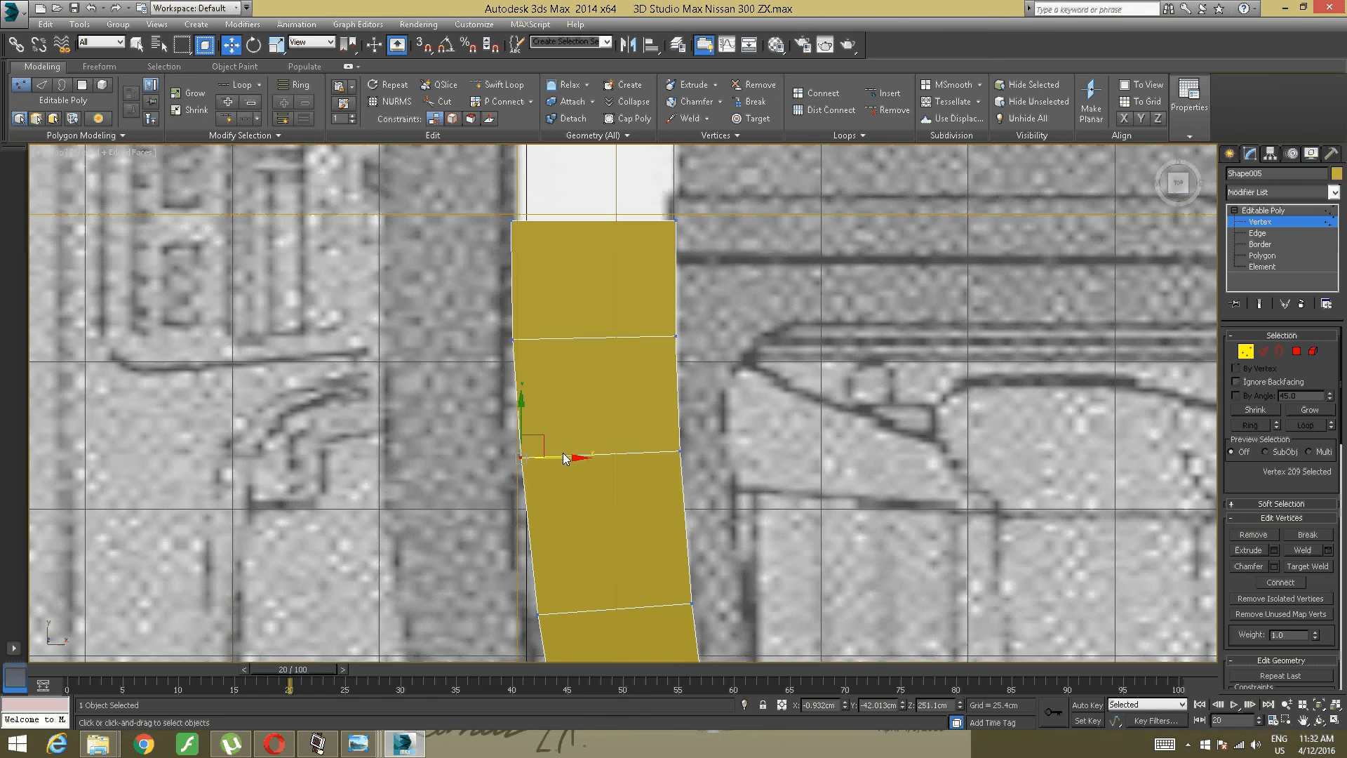
drag(562, 456, 558, 458)
Step: Move the rear-edge crossbar vertex nearest the side frame slightly forward to about X 31.1 cm in the top view
scroll(581, 427, down, 3)
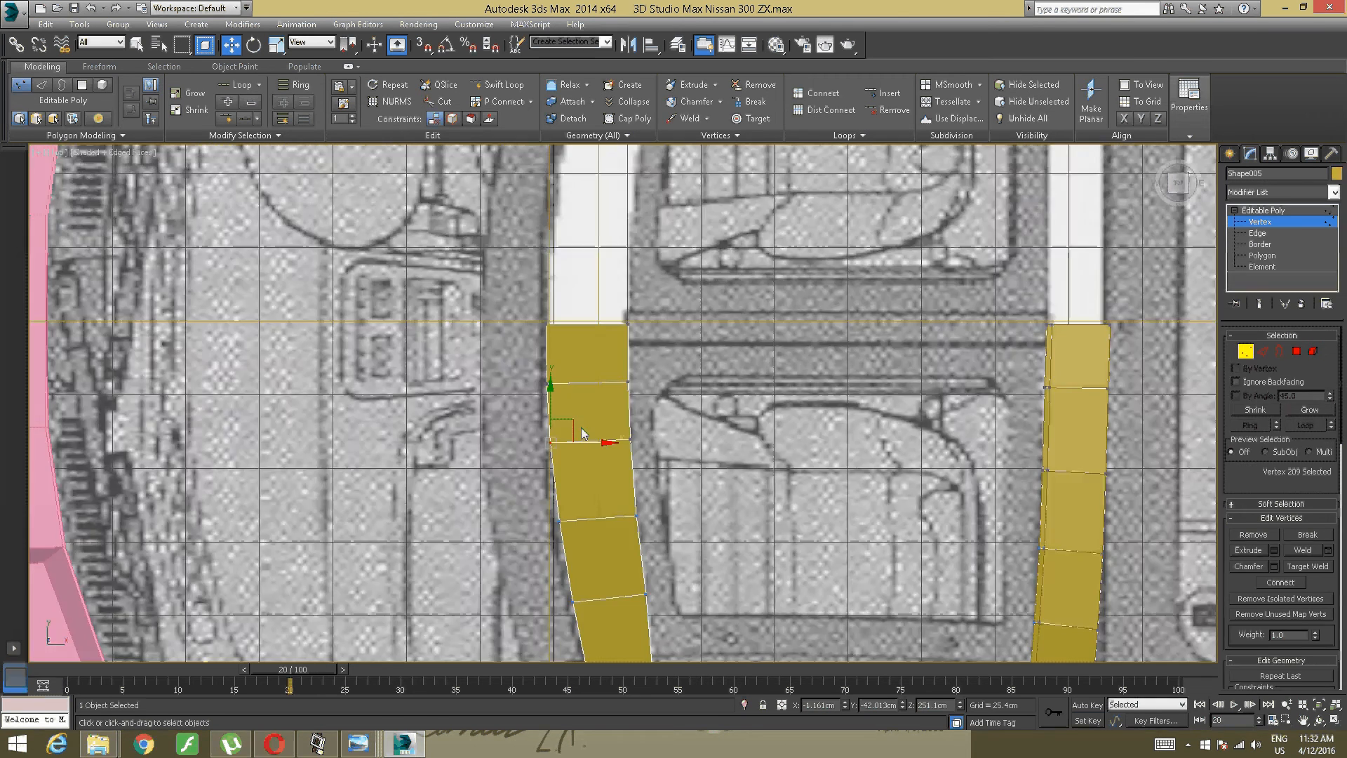
scroll(581, 427, down, 2)
alt+middle_drag(581, 427, 589, 315)
scroll(593, 426, up, 4)
alt+middle_drag(571, 481, 576, 411)
drag(1179, 184, 1013, 237)
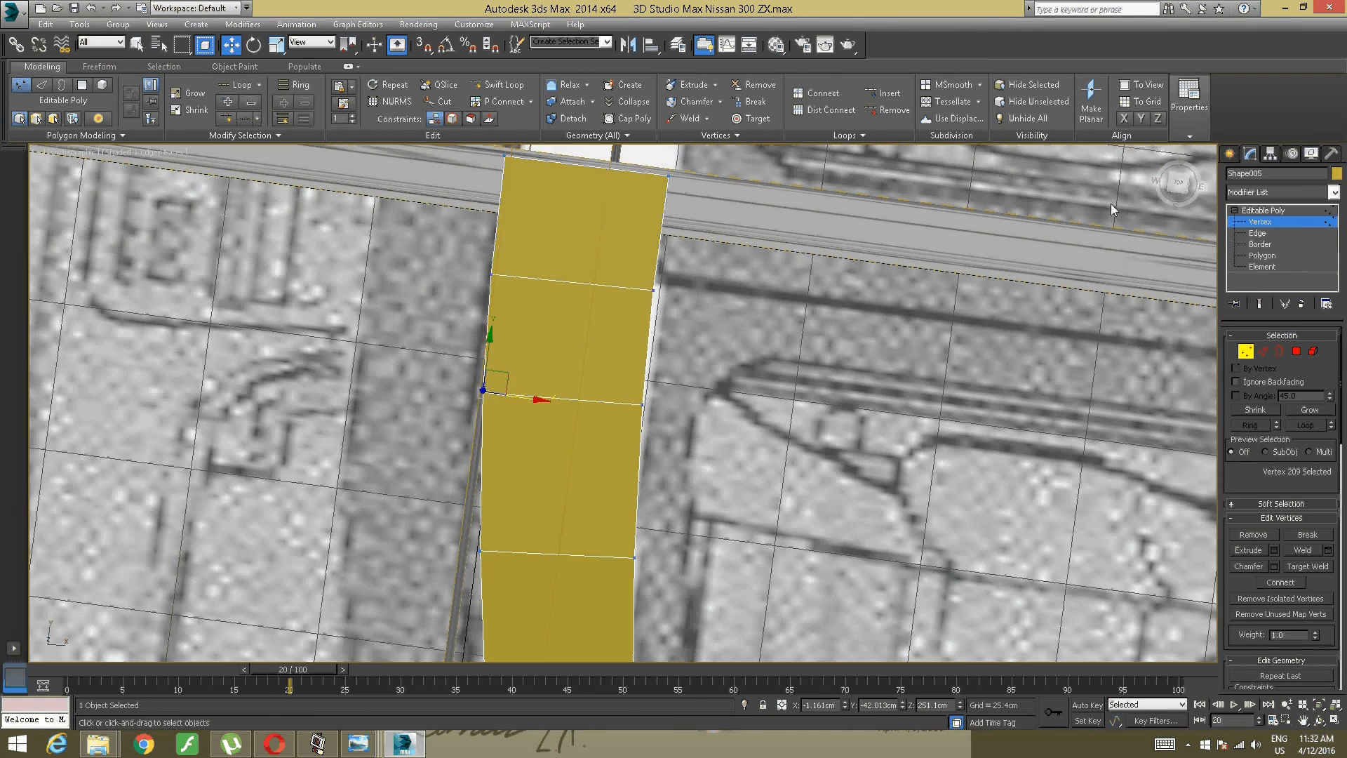
click(1154, 188)
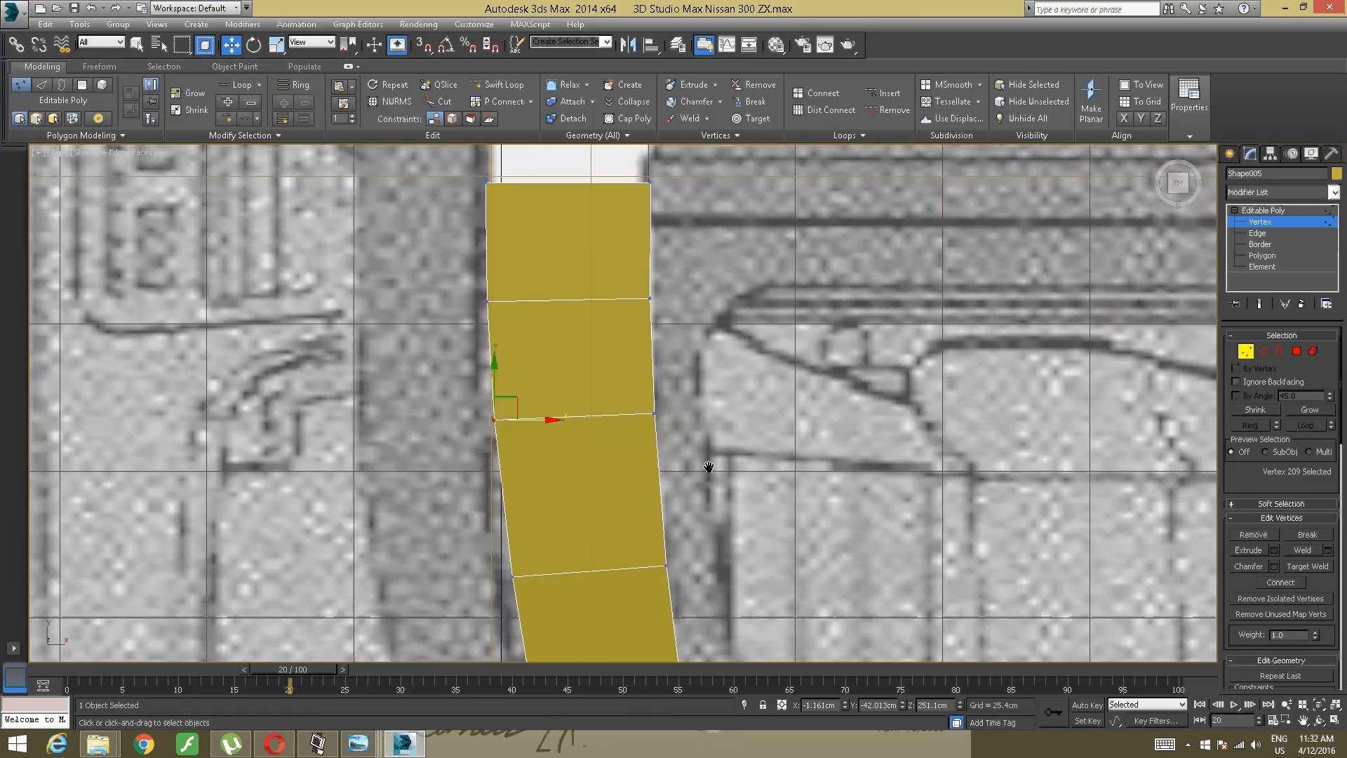
click(687, 473)
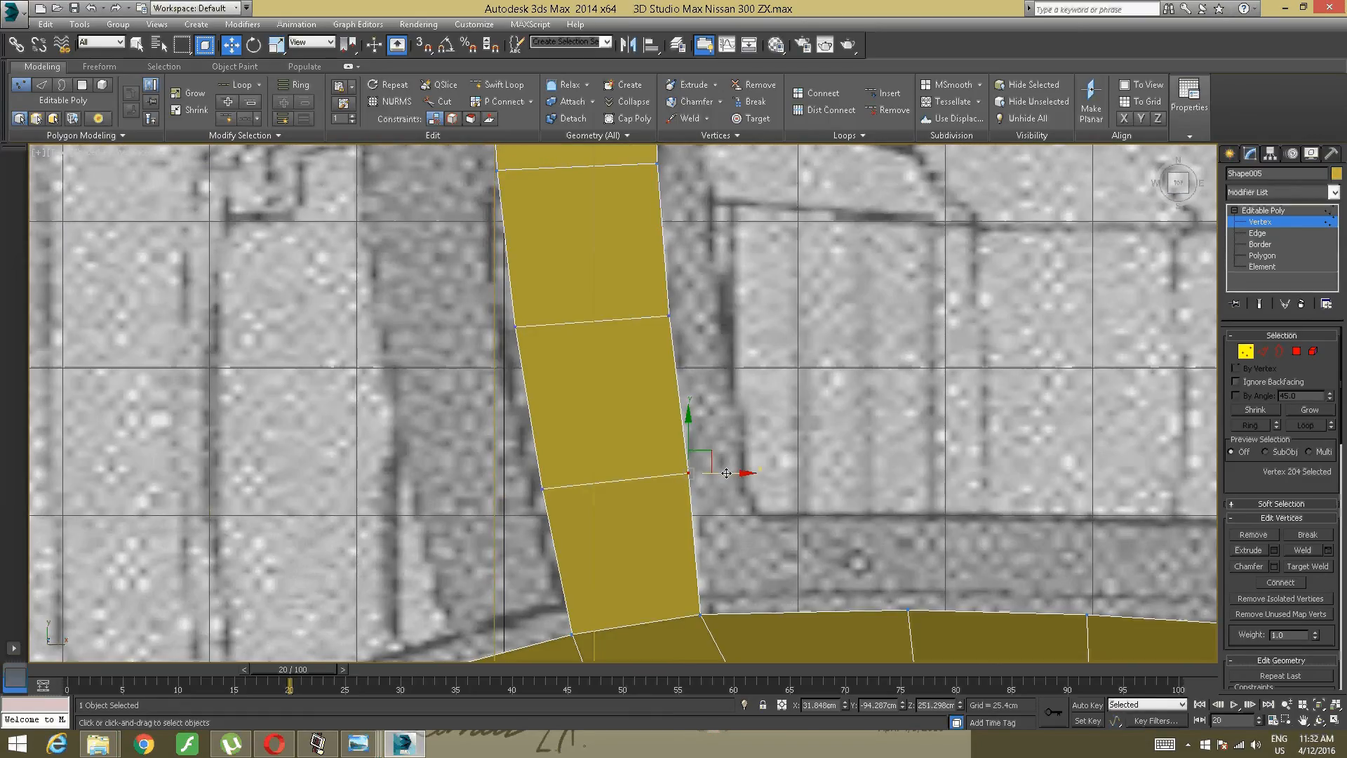
drag(727, 473, 722, 473)
Step: Examine the front roof crossbar's fit against the side blueprint and side frame, in angled views and in the front view
middle_drag(697, 364, 647, 366)
scroll(617, 463, down, 4)
scroll(734, 305, down, 5)
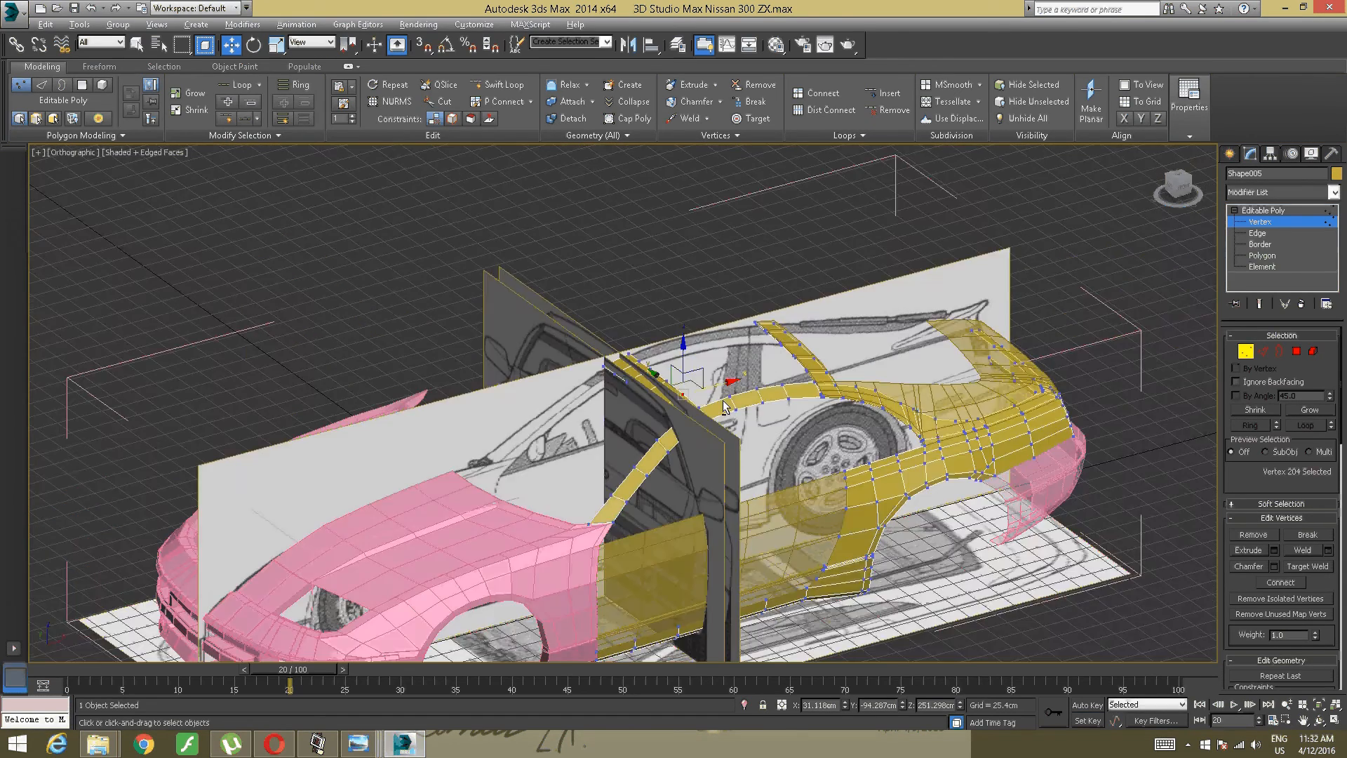
mouse_move(734, 306)
alt+middle_down()
mouse_move(608, 390)
mouse_move(642, 410)
mouse_move(746, 321)
alt+middle_up()
scroll(643, 411, up, 6)
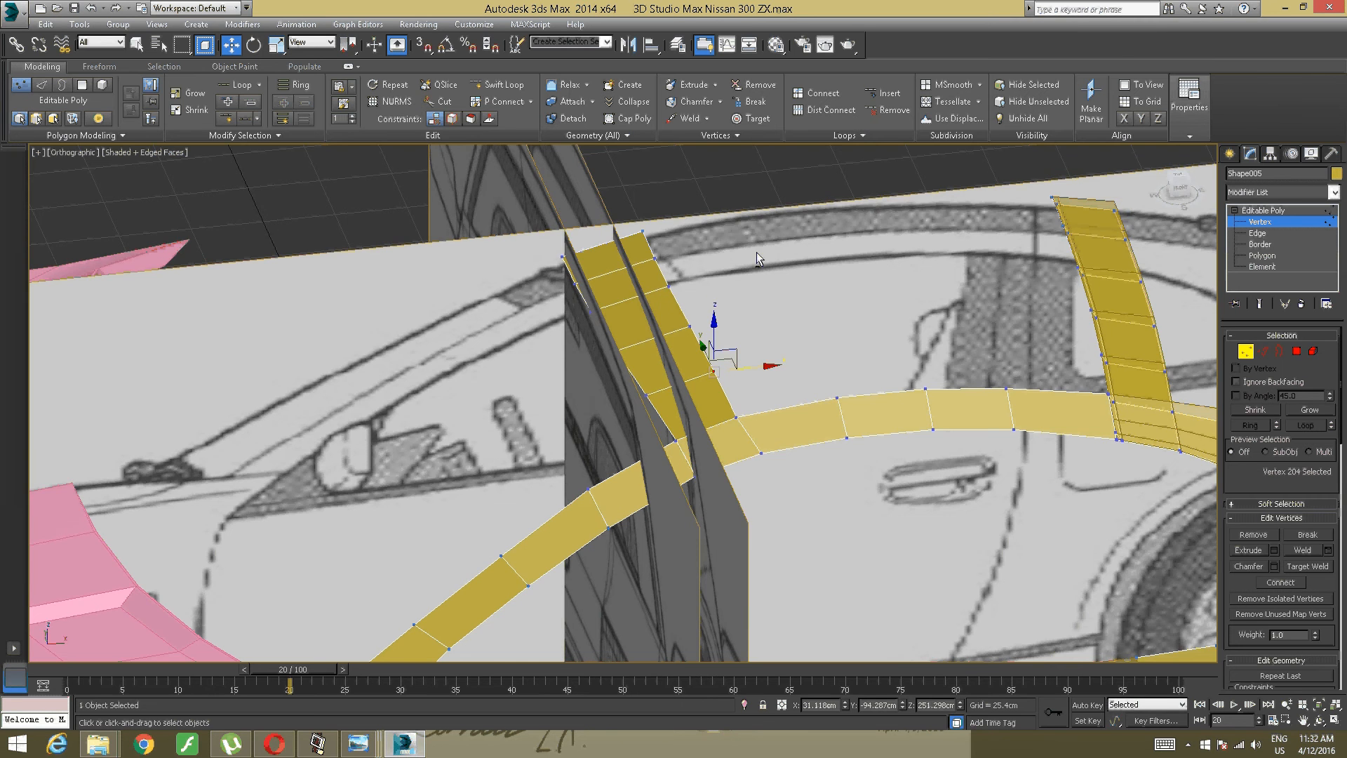
alt+middle_drag(756, 252, 638, 283)
click(1176, 186)
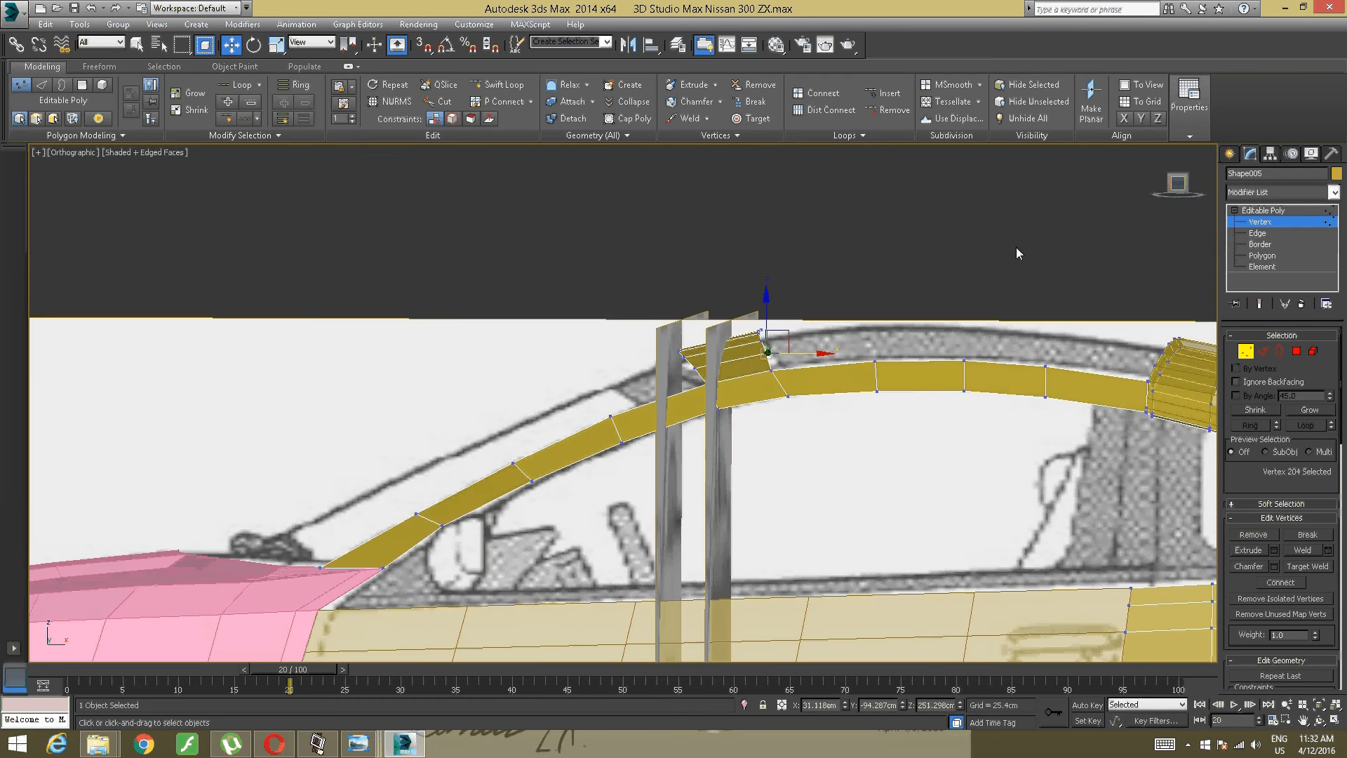
scroll(765, 337, up, 5)
middle_drag(764, 337, 817, 297)
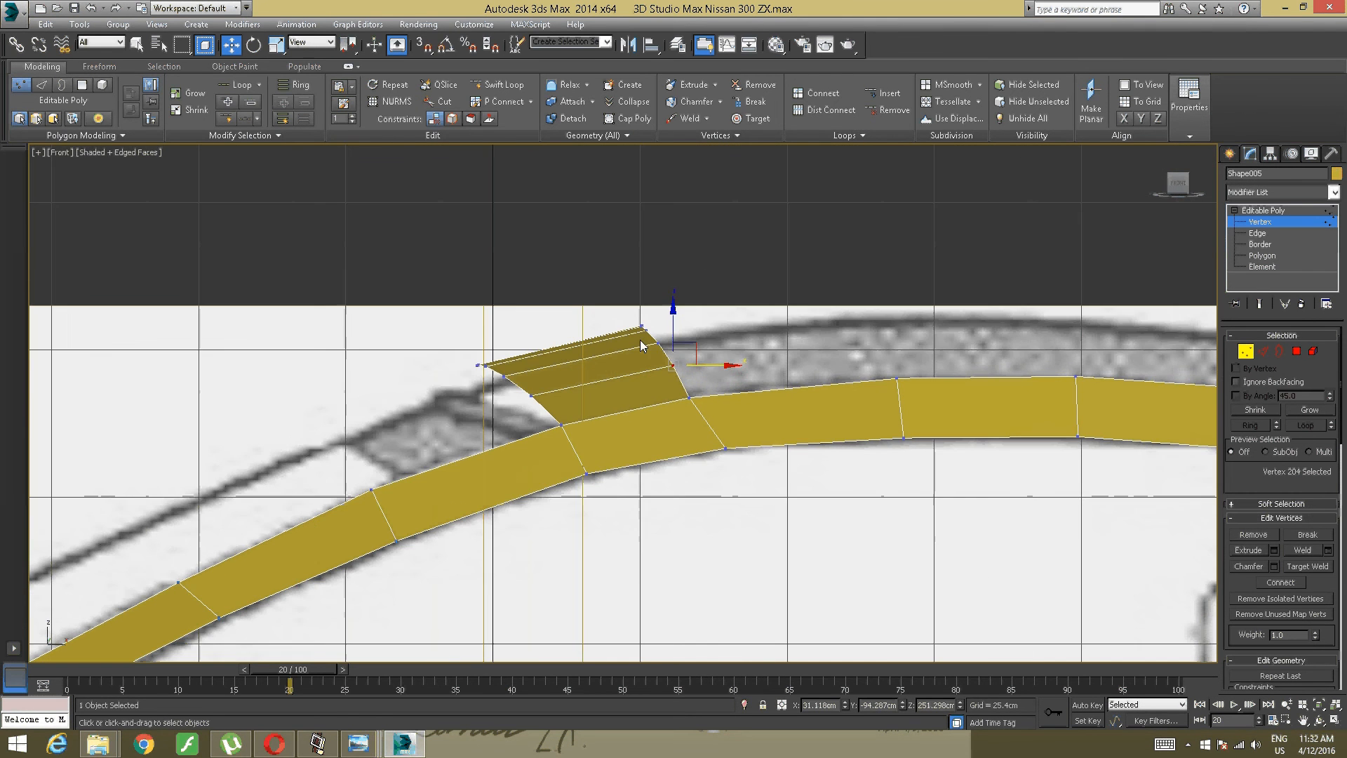
scroll(798, 310, down, 3)
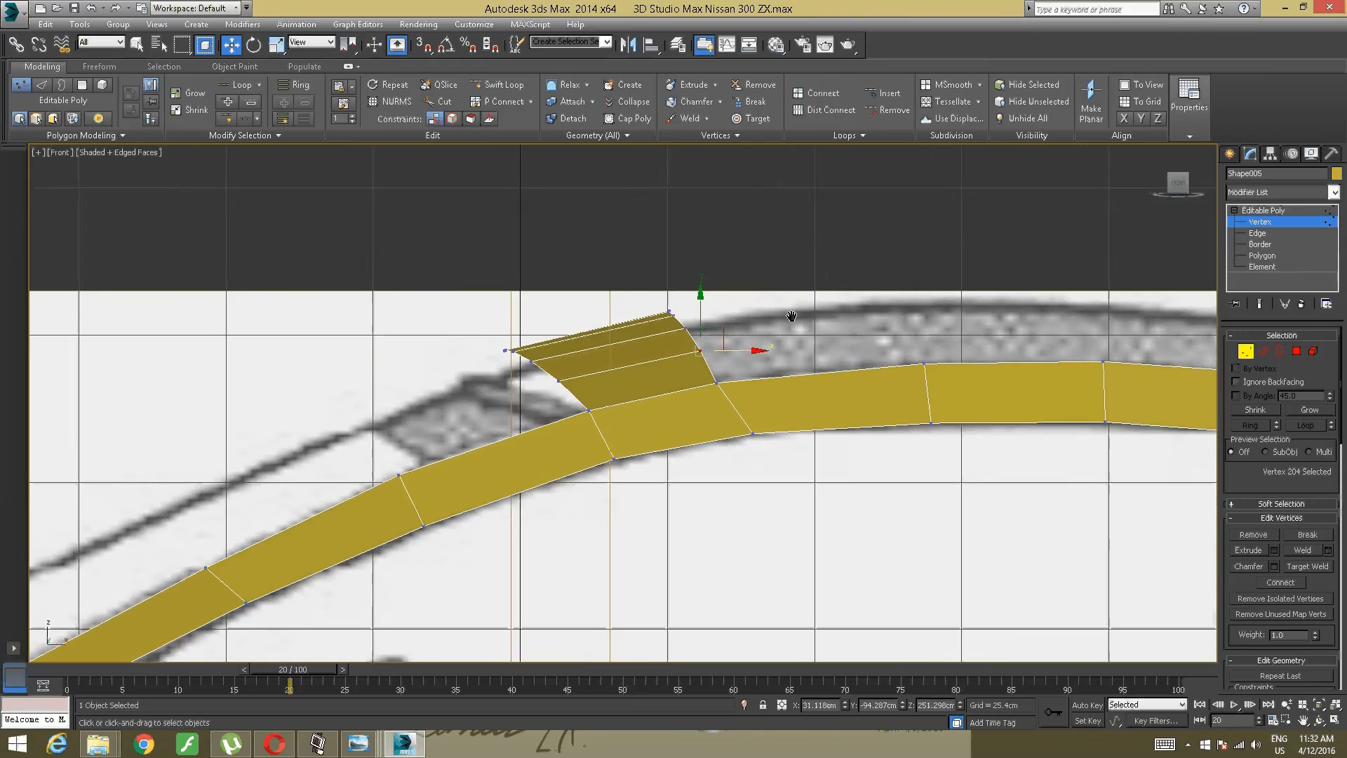
middle_drag(798, 310, 685, 306)
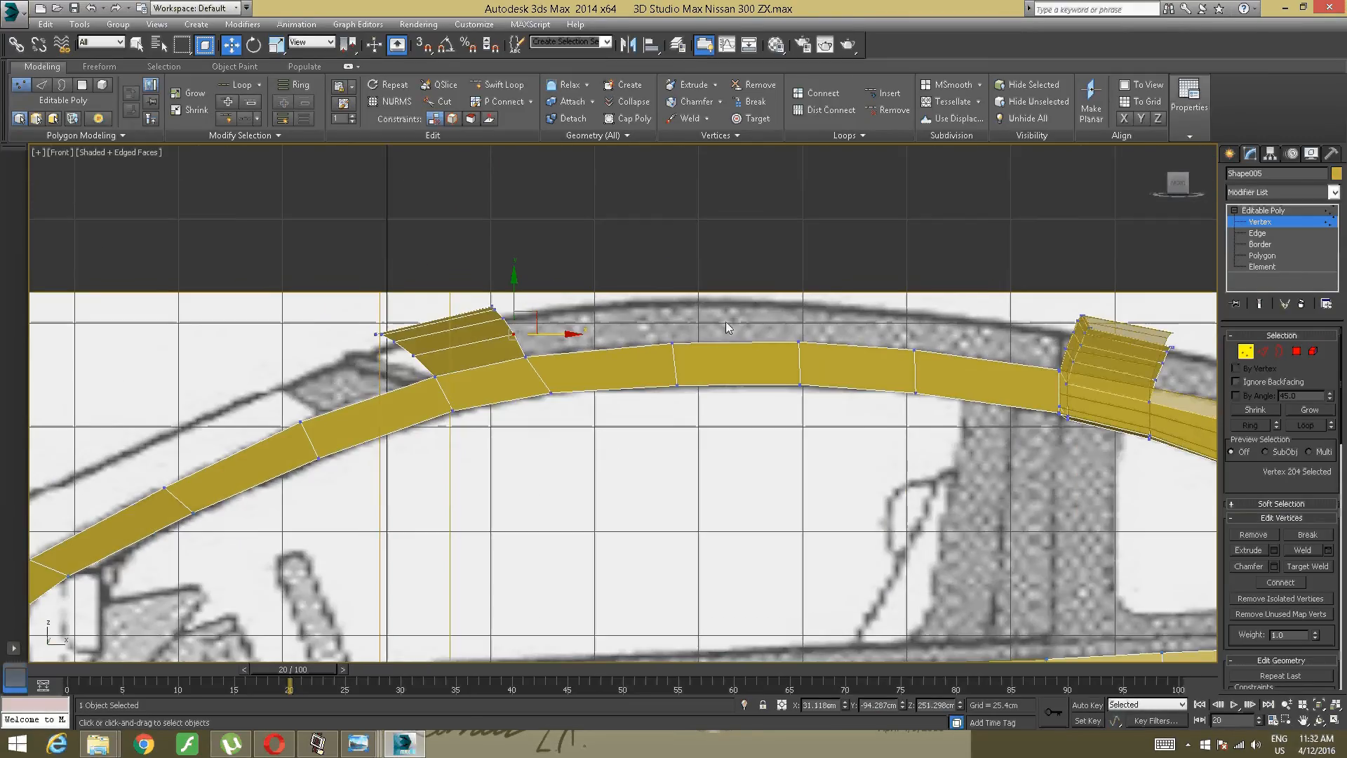
scroll(724, 322, up, 2)
middle_drag(531, 340, 693, 299)
scroll(723, 343, down, 5)
scroll(665, 351, up, 5)
scroll(684, 333, up, 2)
scroll(684, 332, down, 2)
scroll(726, 270, down, 5)
scroll(713, 292, up, 5)
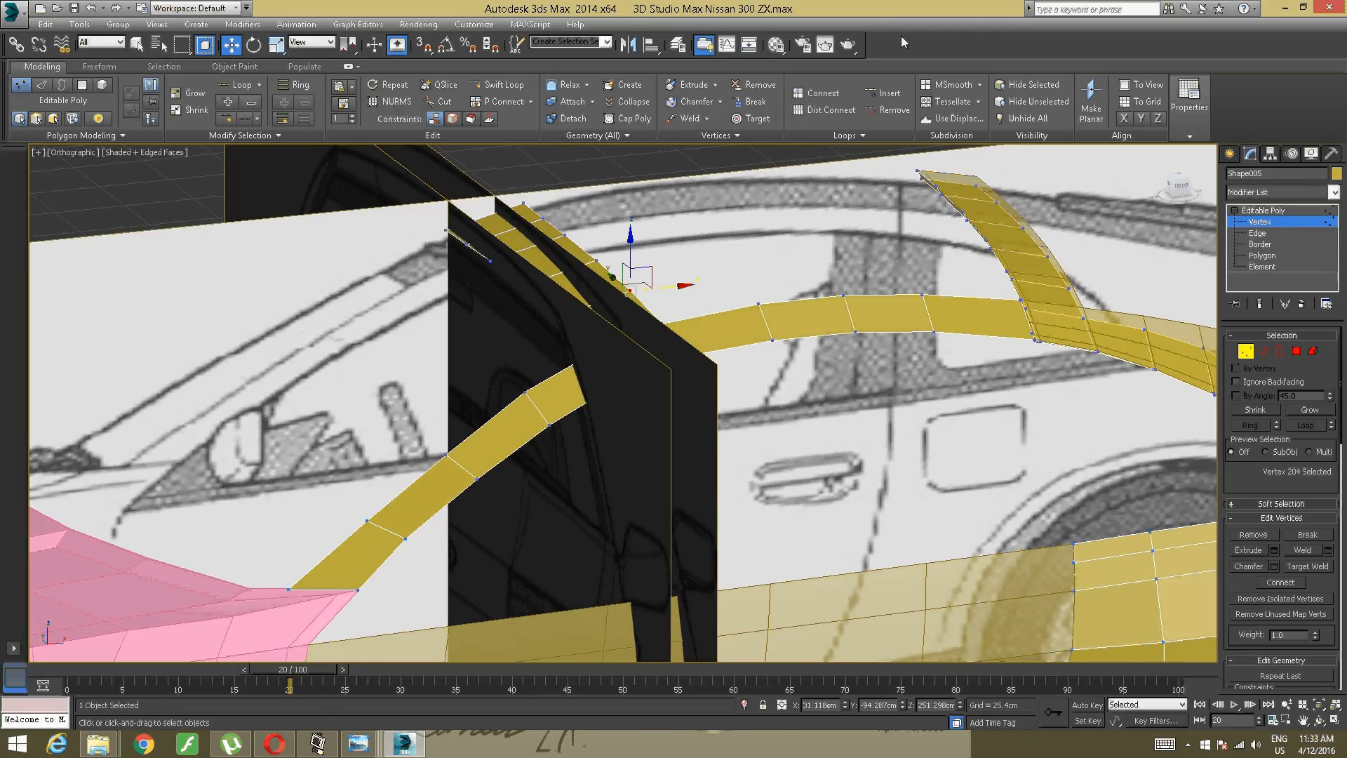
alt+middle_drag(869, 199, 533, 377)
scroll(603, 370, down, 2)
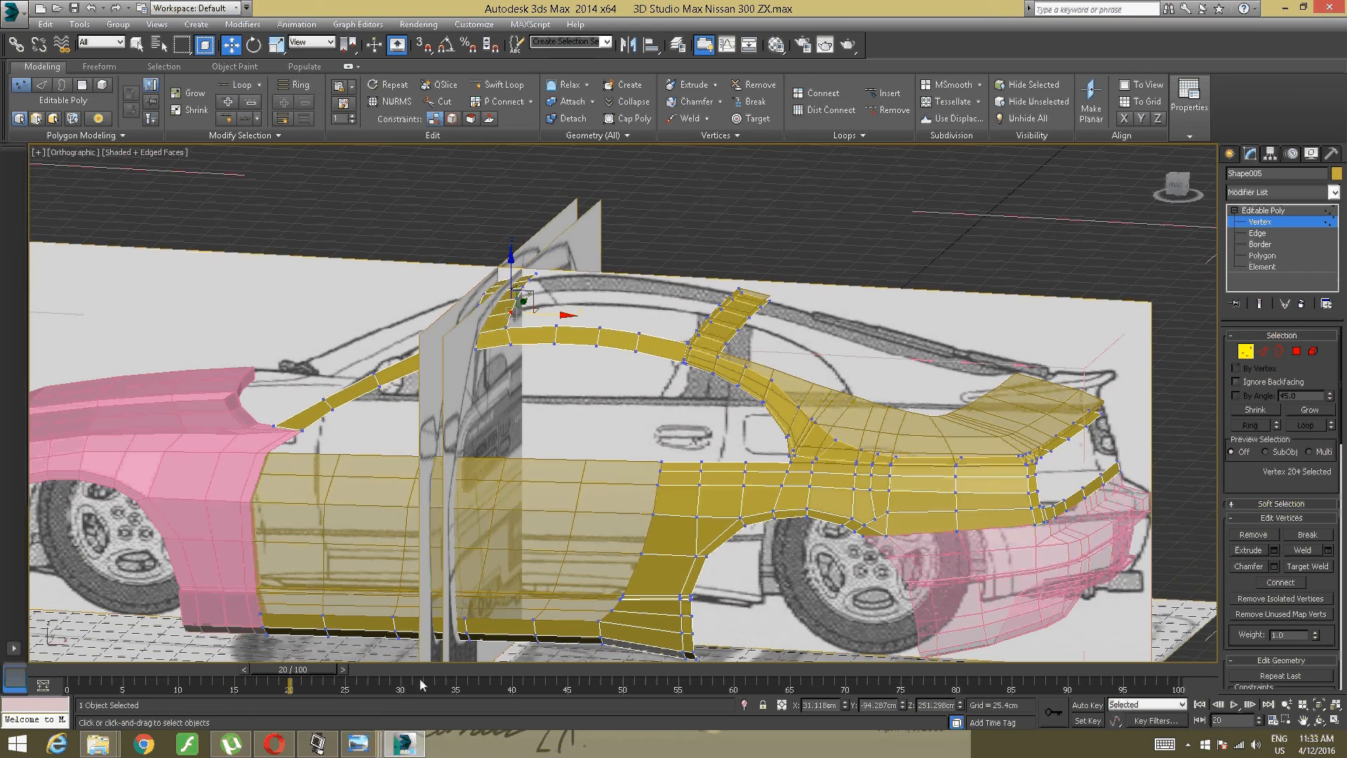
Step: Inspect the door panel, side window frame and rear quarter panel against the blueprints from several angles
click(317, 743)
alt+middle_drag(645, 448, 603, 355)
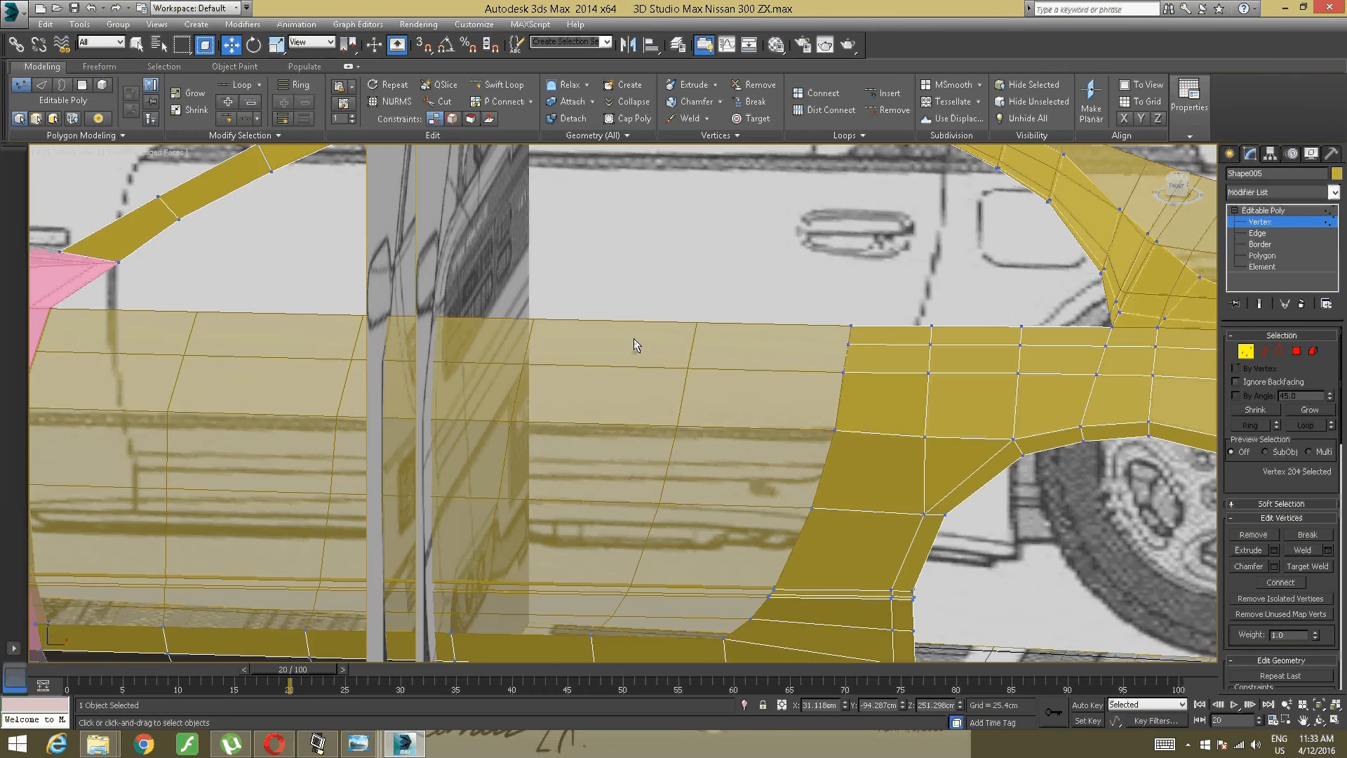
middle_drag(633, 338, 556, 337)
scroll(539, 354, up, 3)
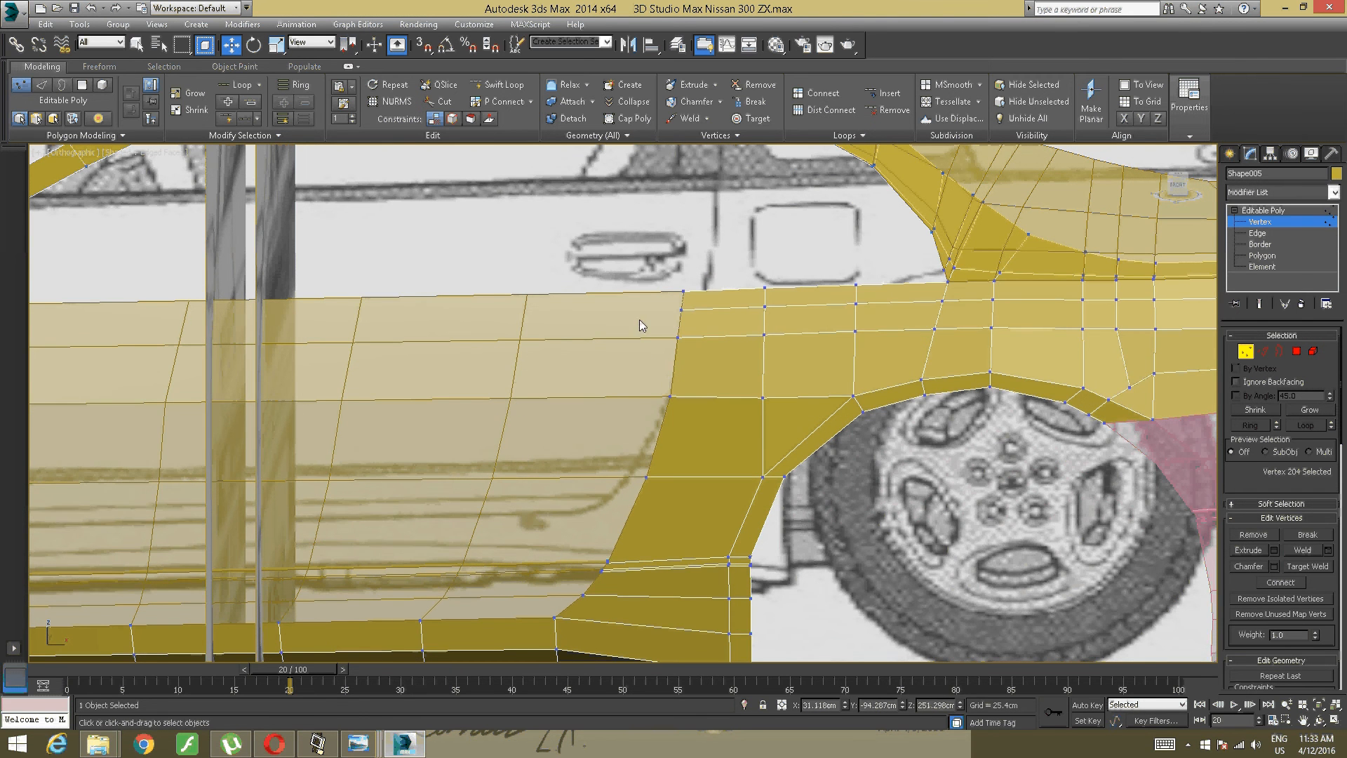
alt+middle_drag(642, 310, 756, 406)
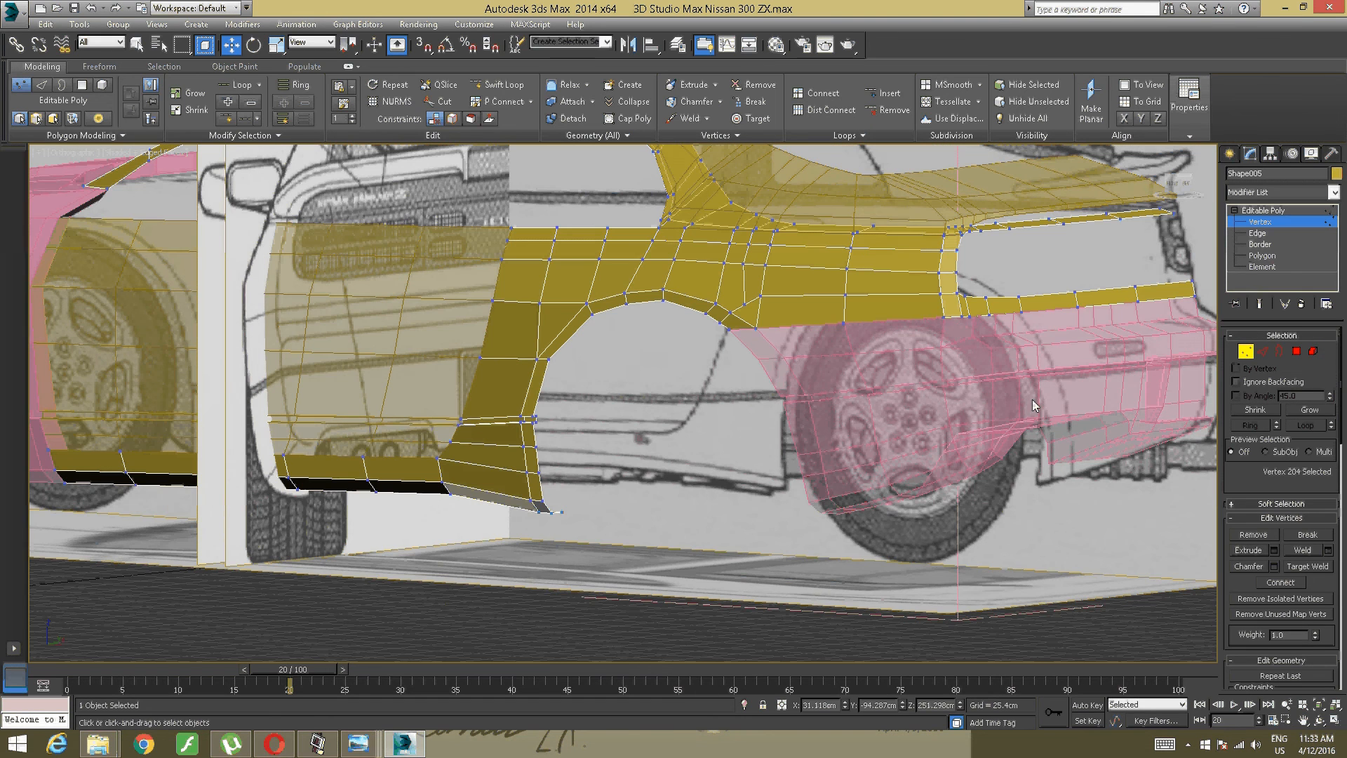
alt+middle_drag(932, 377, 435, 352)
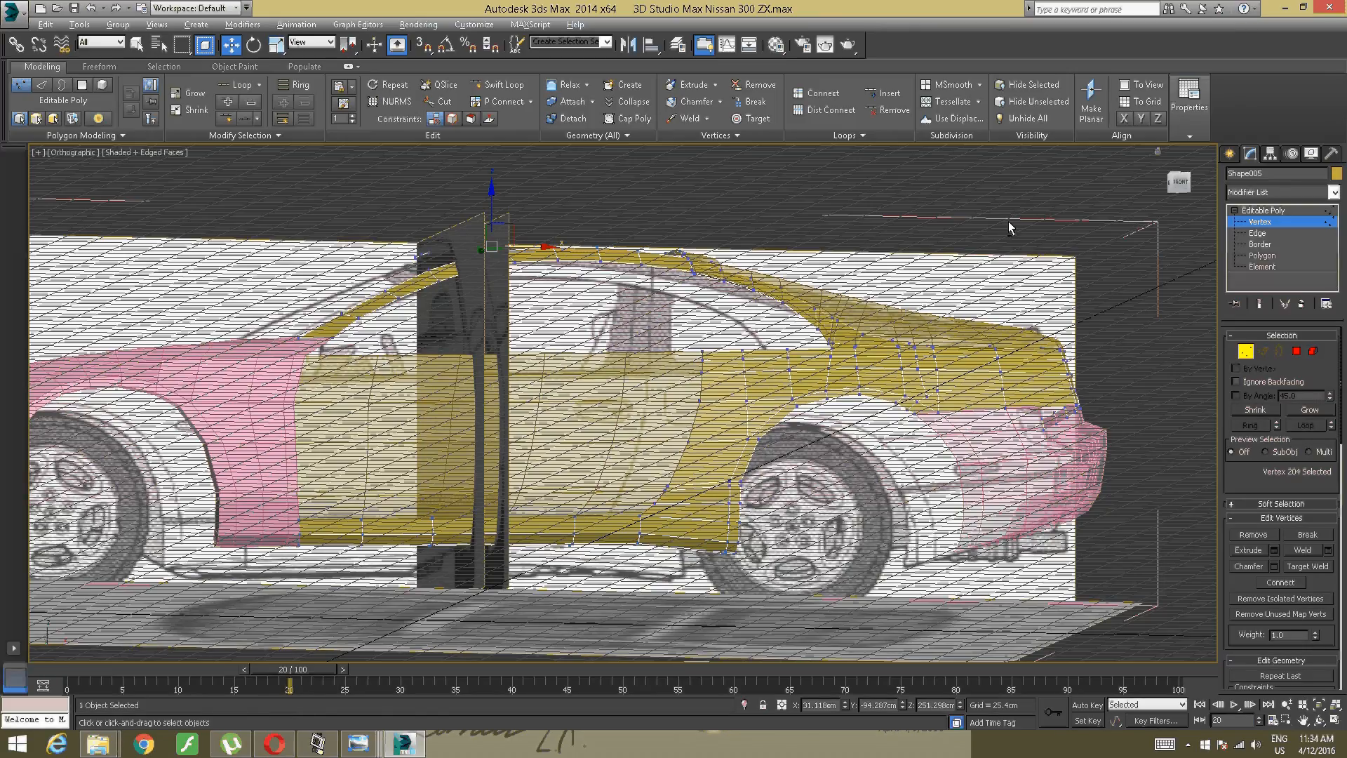
key(alt)
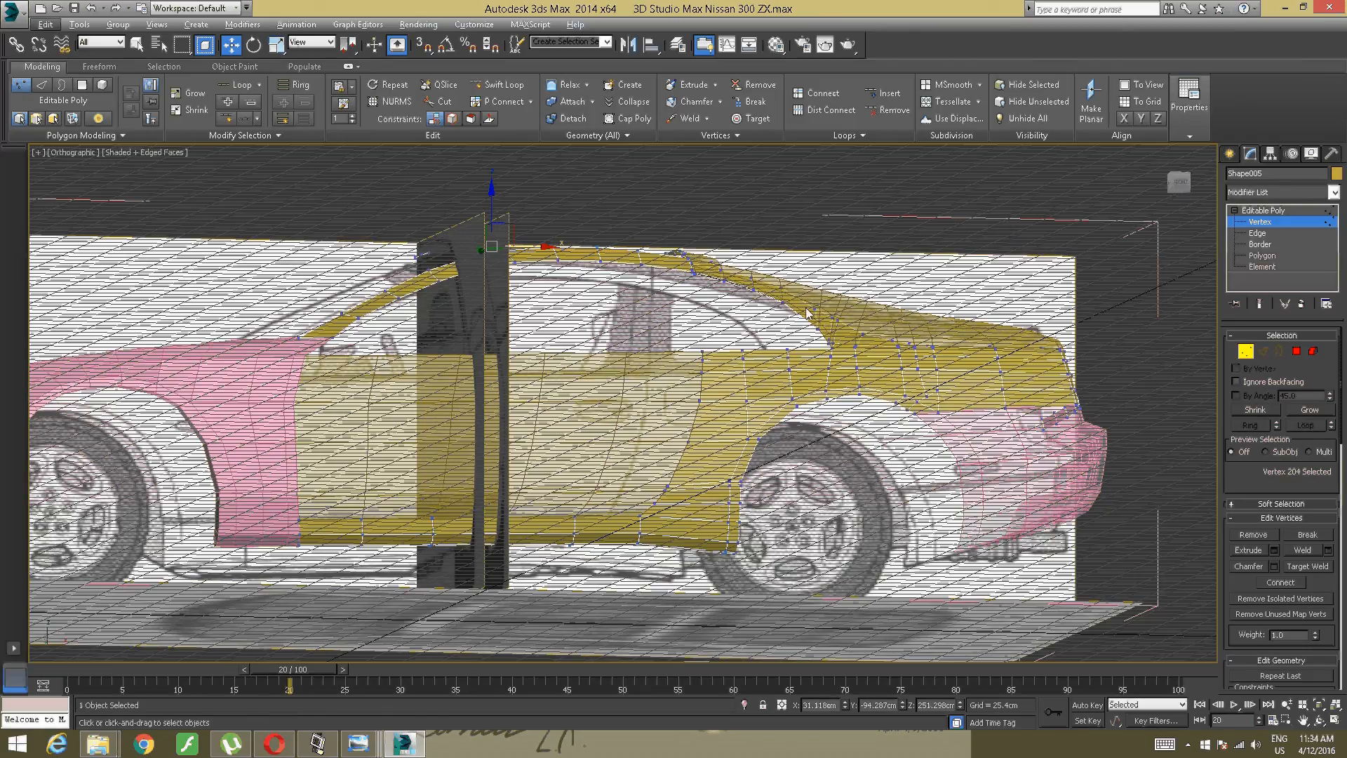
alt+middle_drag(807, 312, 562, 350)
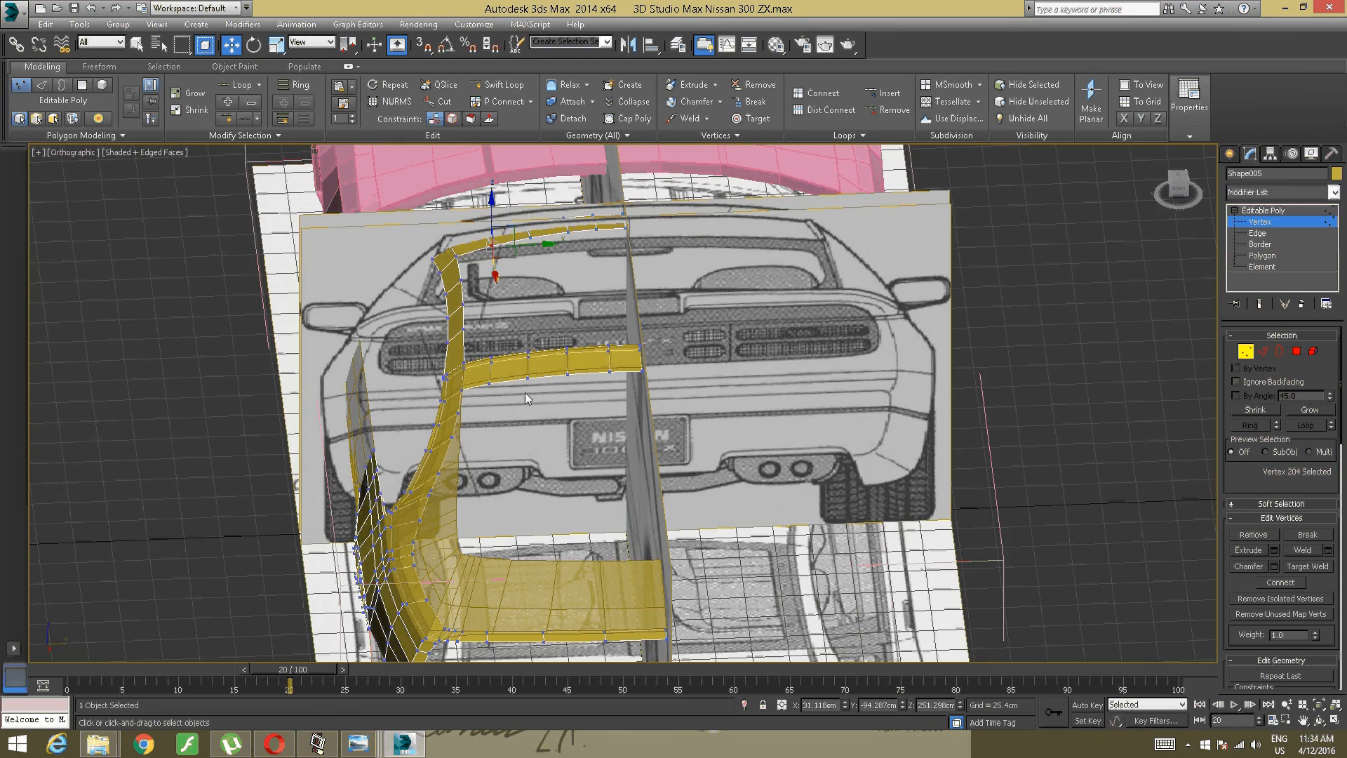
alt+middle_drag(520, 395, 496, 436)
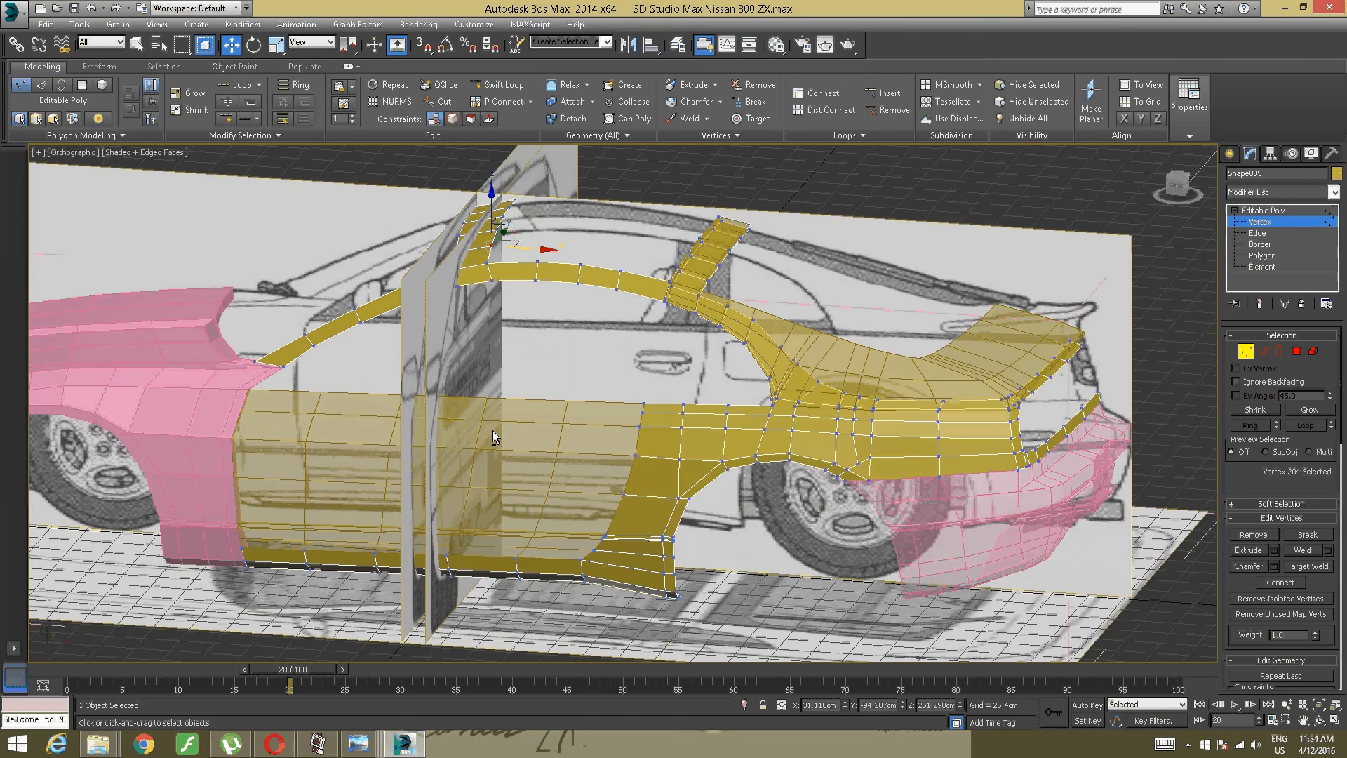
scroll(406, 388, up, 5)
scroll(663, 349, down, 5)
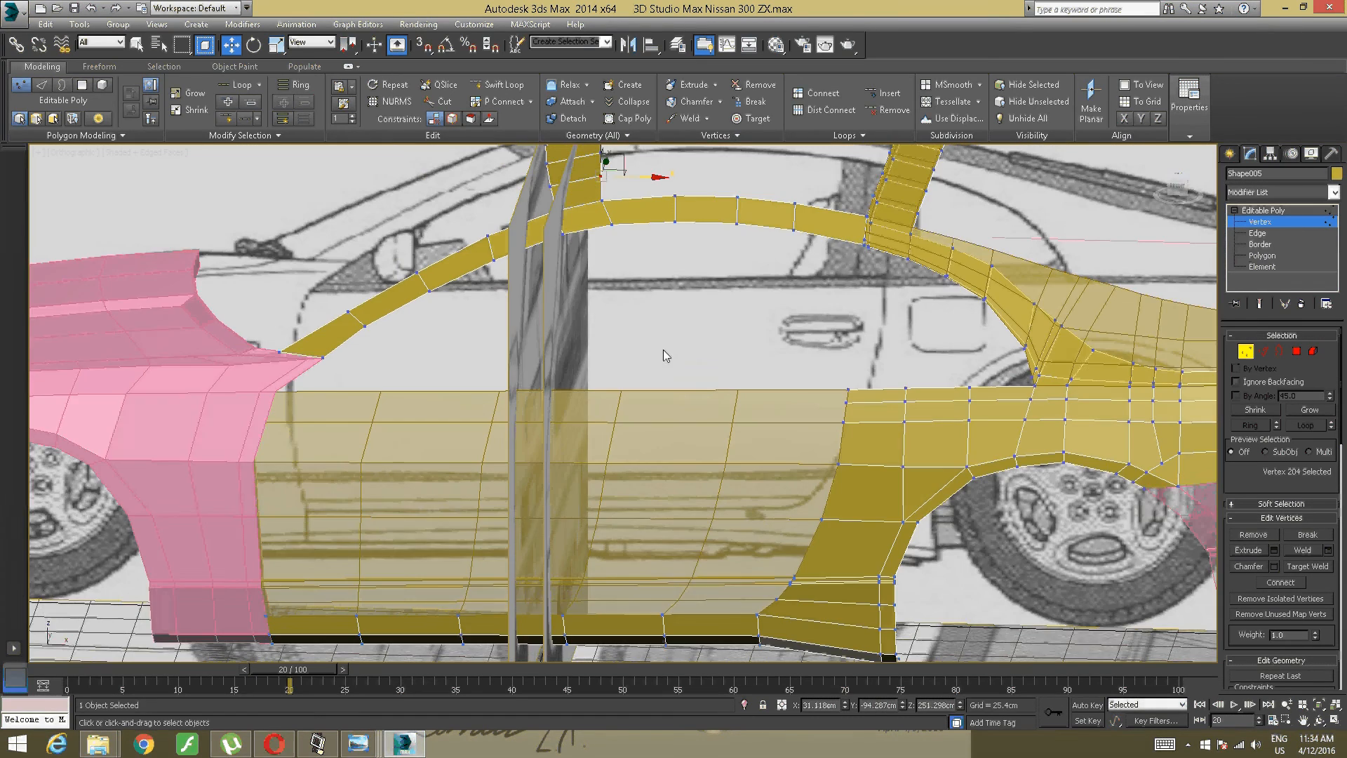
scroll(730, 390, up, 3)
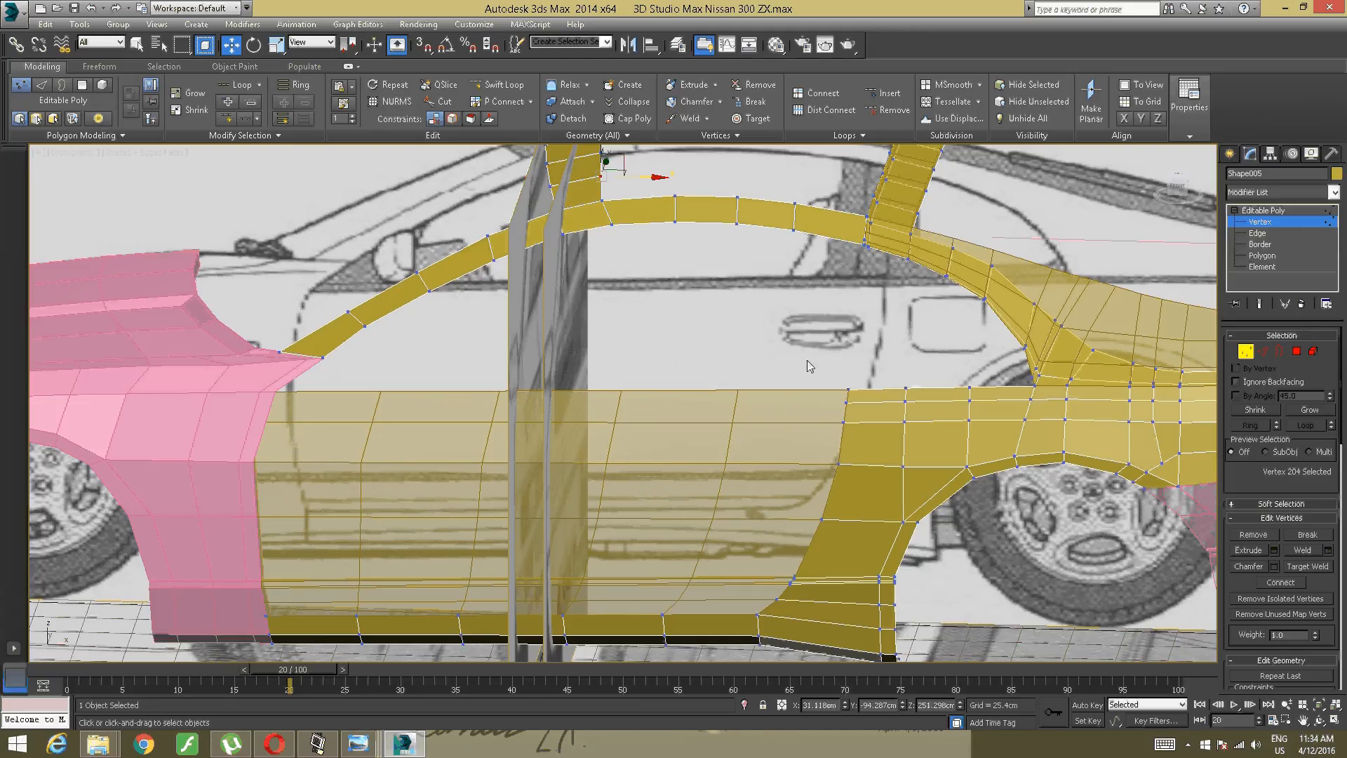
scroll(807, 360, up, 4)
scroll(665, 306, down, 4)
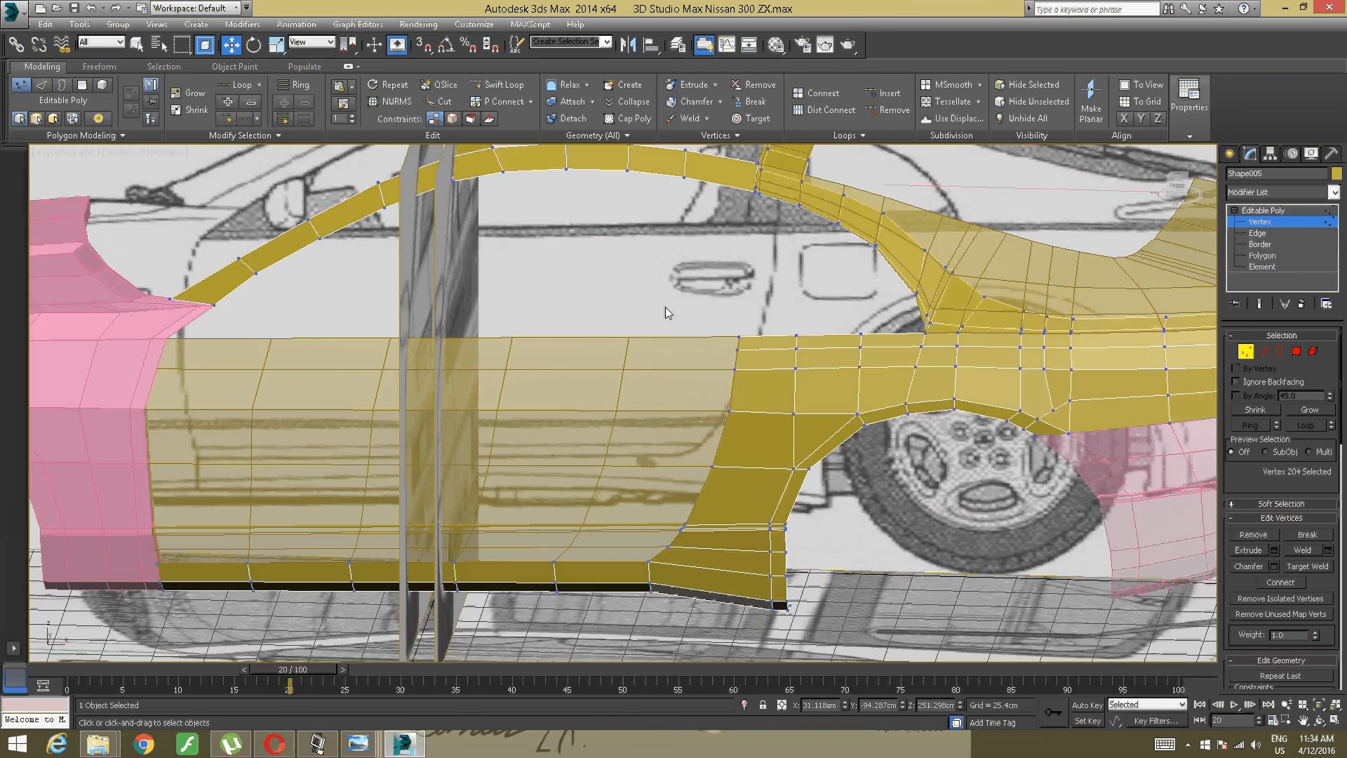
alt+middle_drag(665, 306, 322, 726)
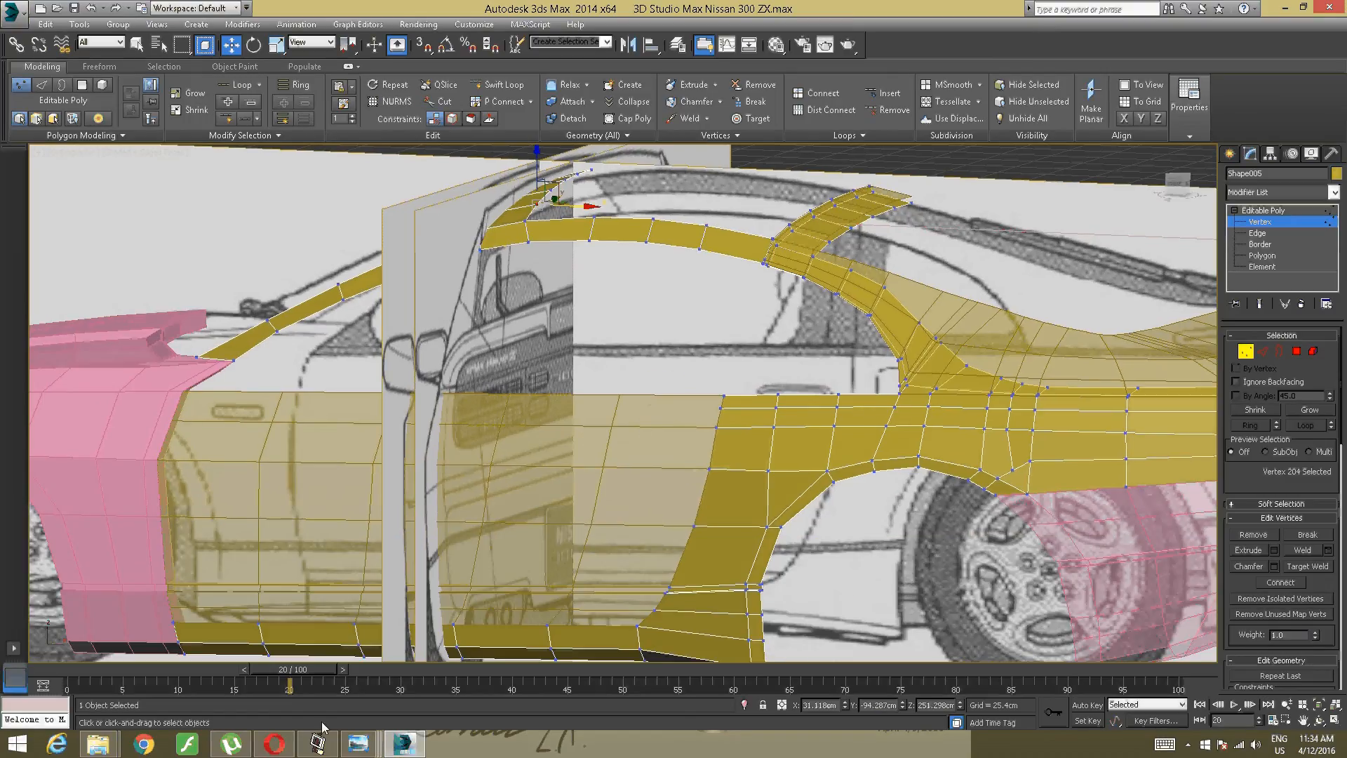
click(317, 742)
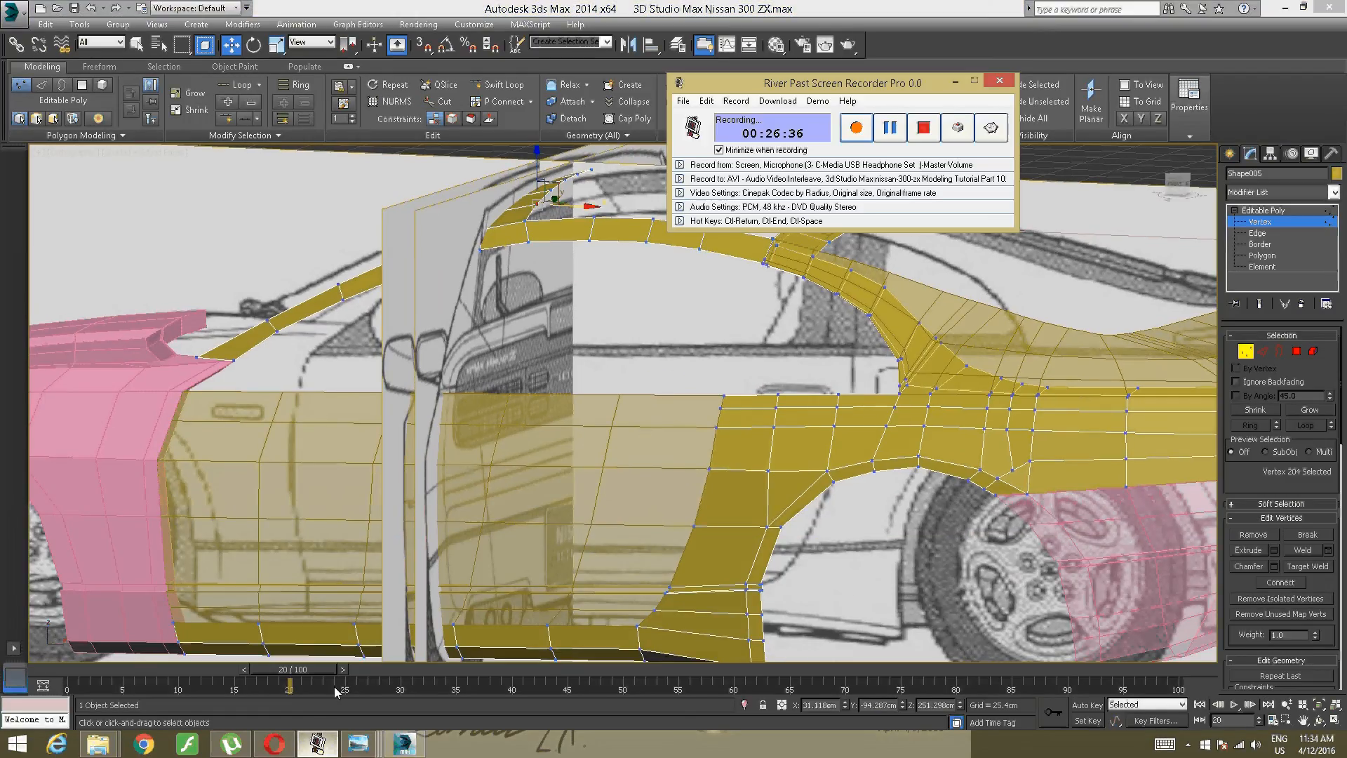